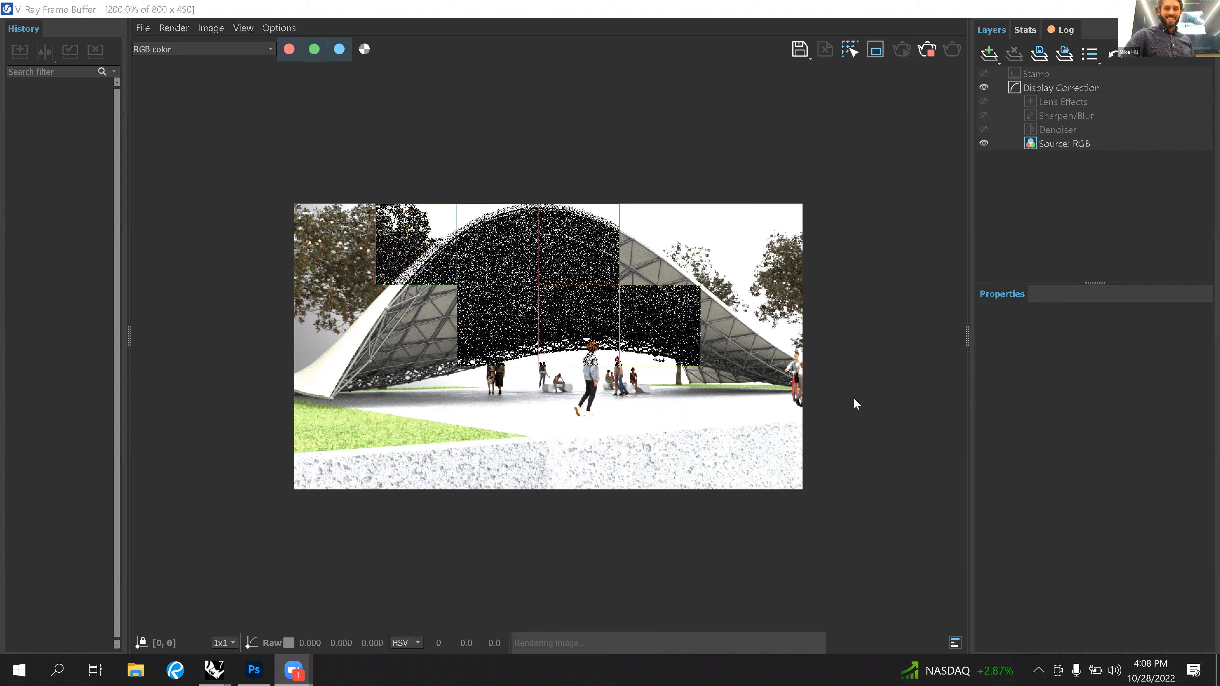
pyautogui.moveTo(308, 673)
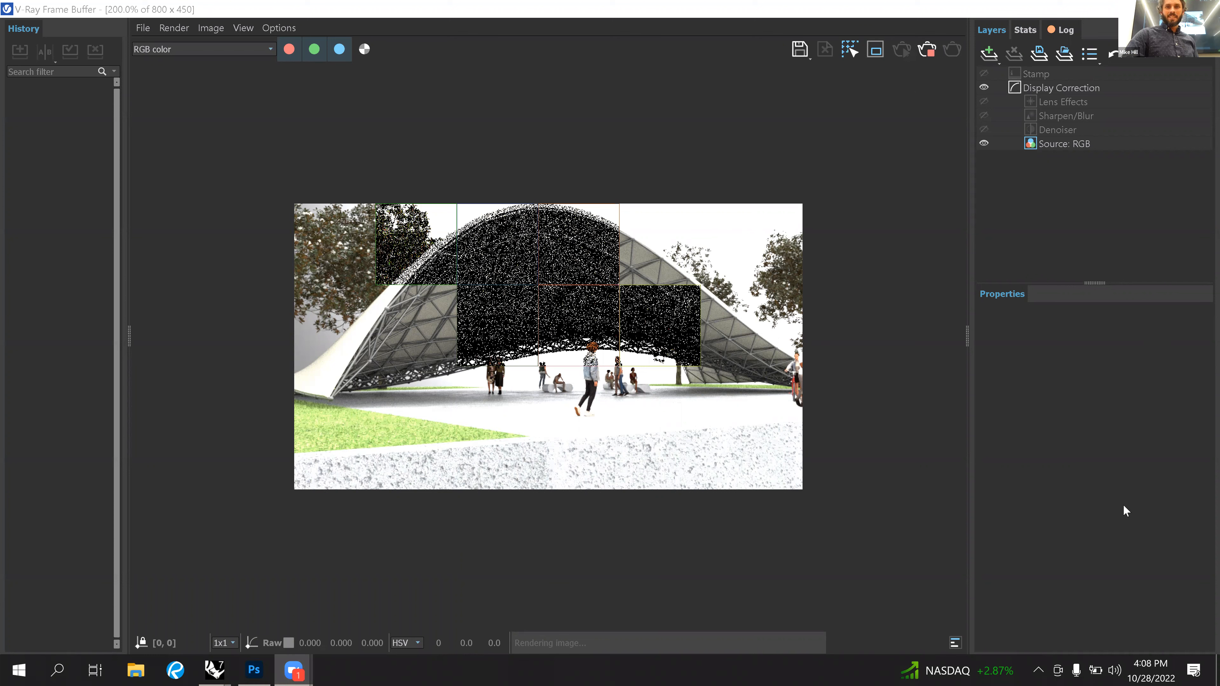
pyautogui.click(1168, 488)
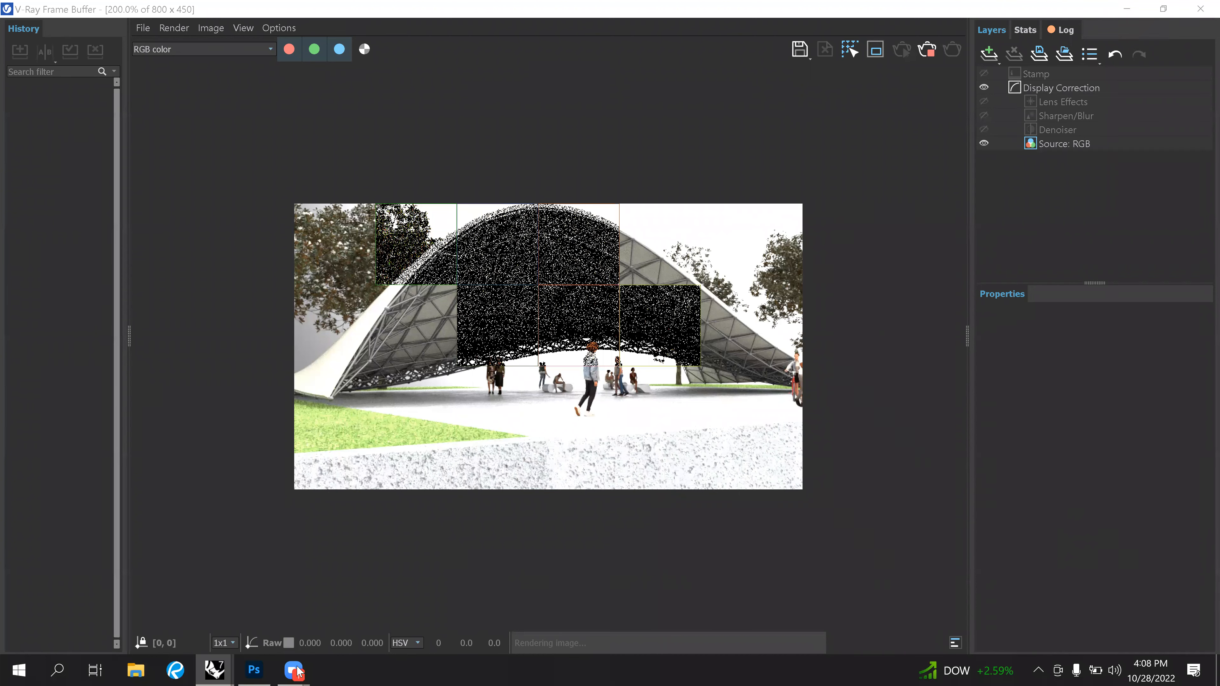
pyautogui.scroll(1, 457, 353)
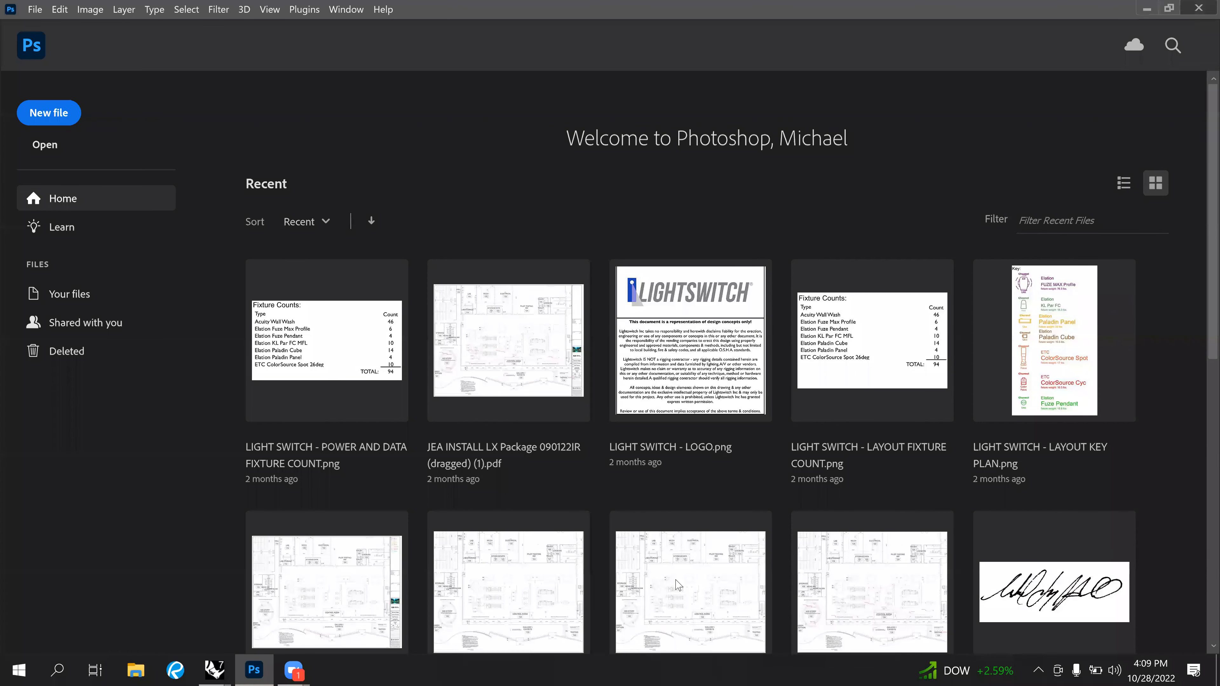
pyautogui.click(240, 668)
pyautogui.click(227, 670)
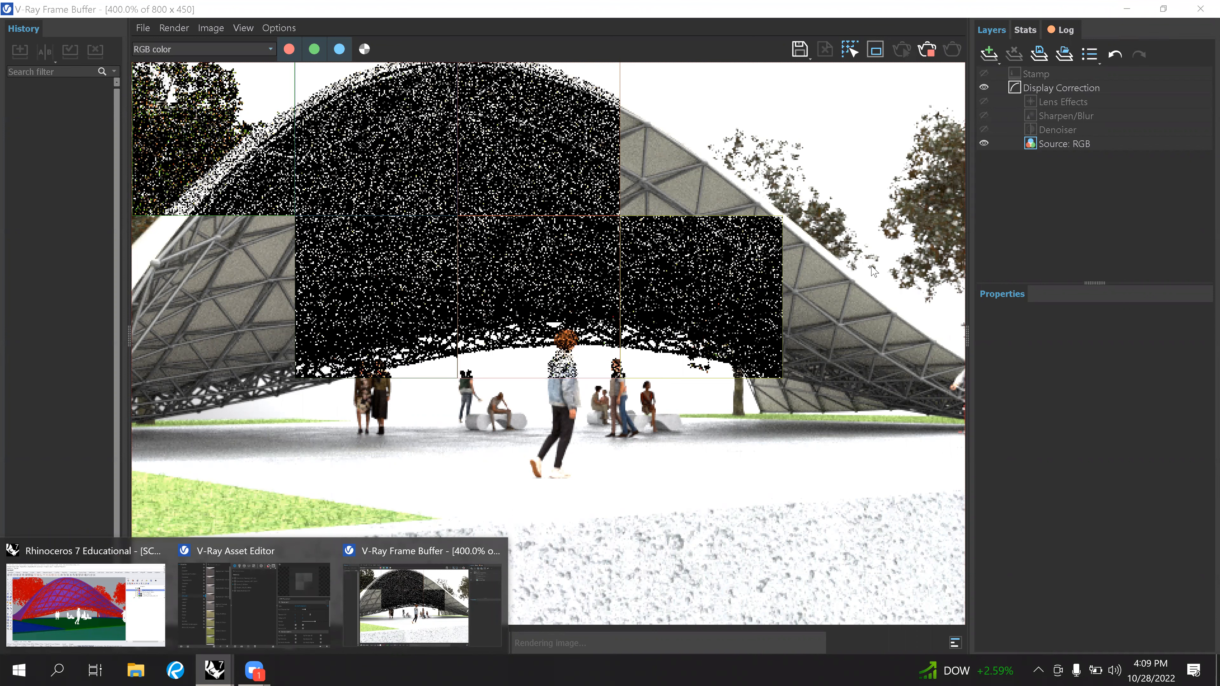
pyautogui.scroll(-1, 661, 384)
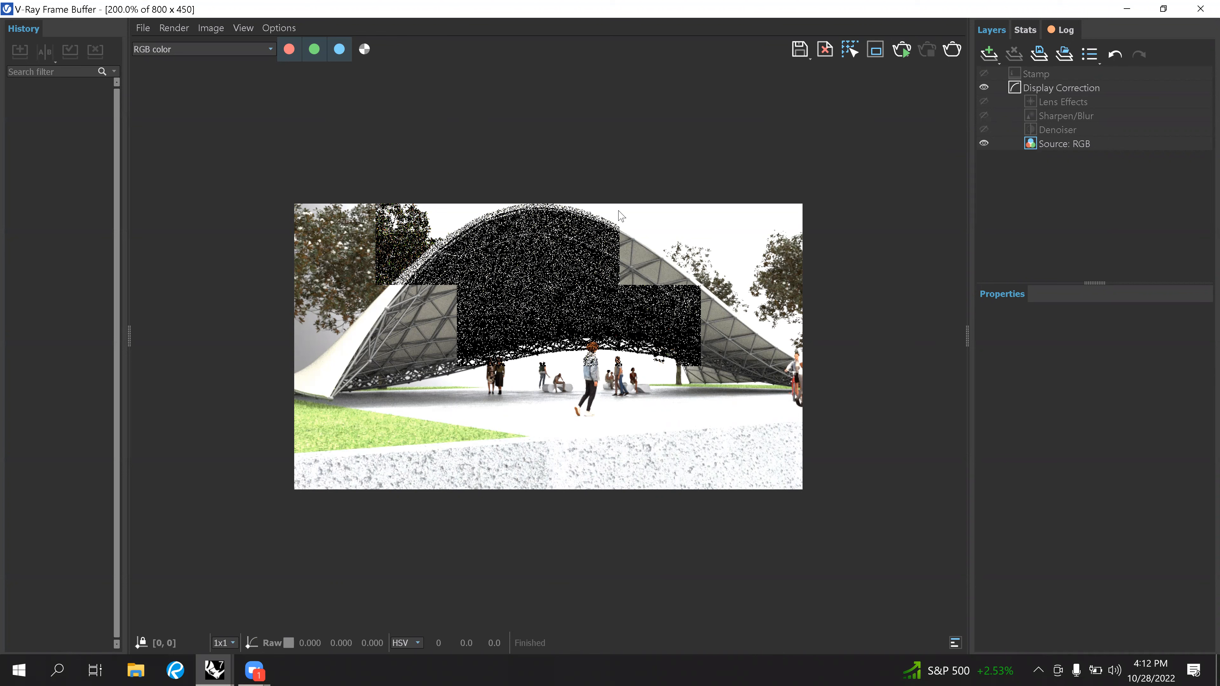
# Reduce the V-Ray Frame Buffer to a smaller window, collapse the Materials library tree, and minimize the V-Ray Asset Editor.
pyautogui.doubleClick(210, 9)
pyautogui.click(195, 70)
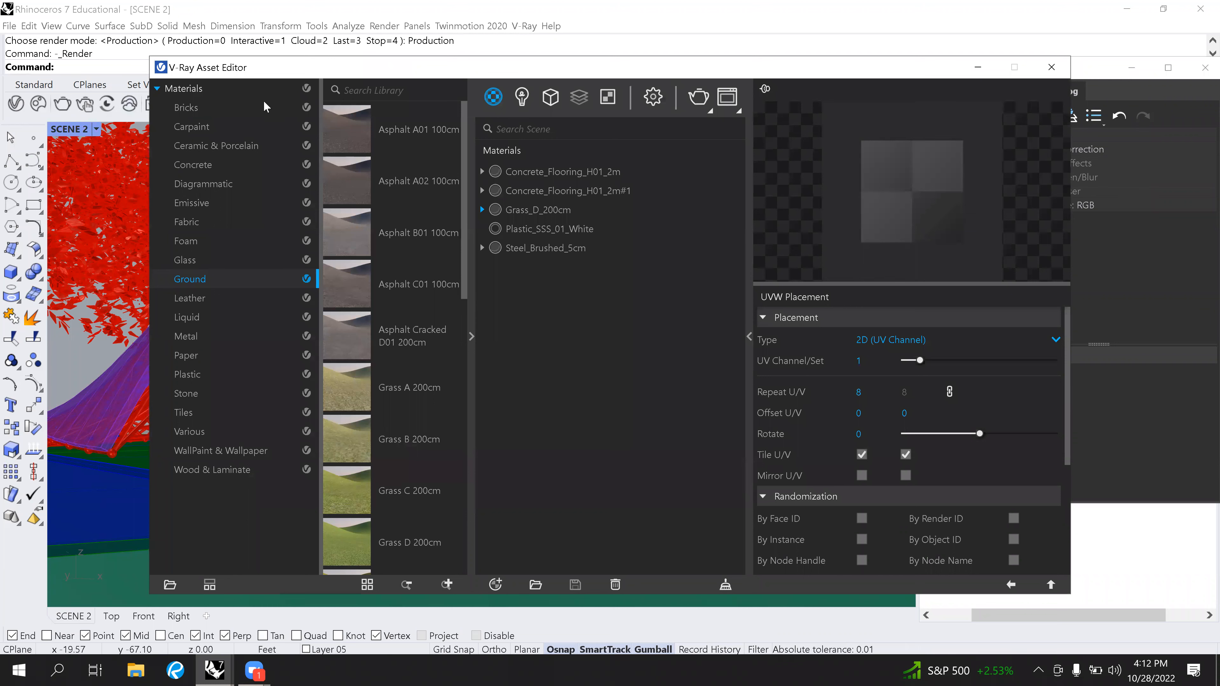
pyautogui.click(156, 89)
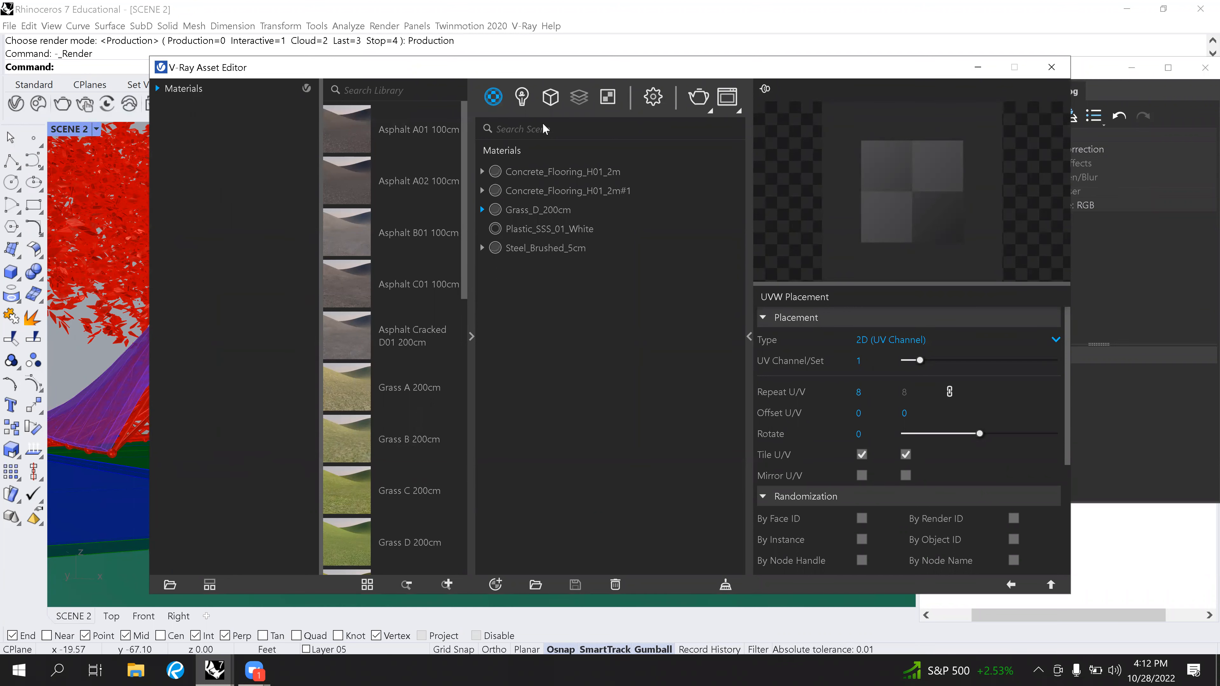
pyautogui.click(978, 67)
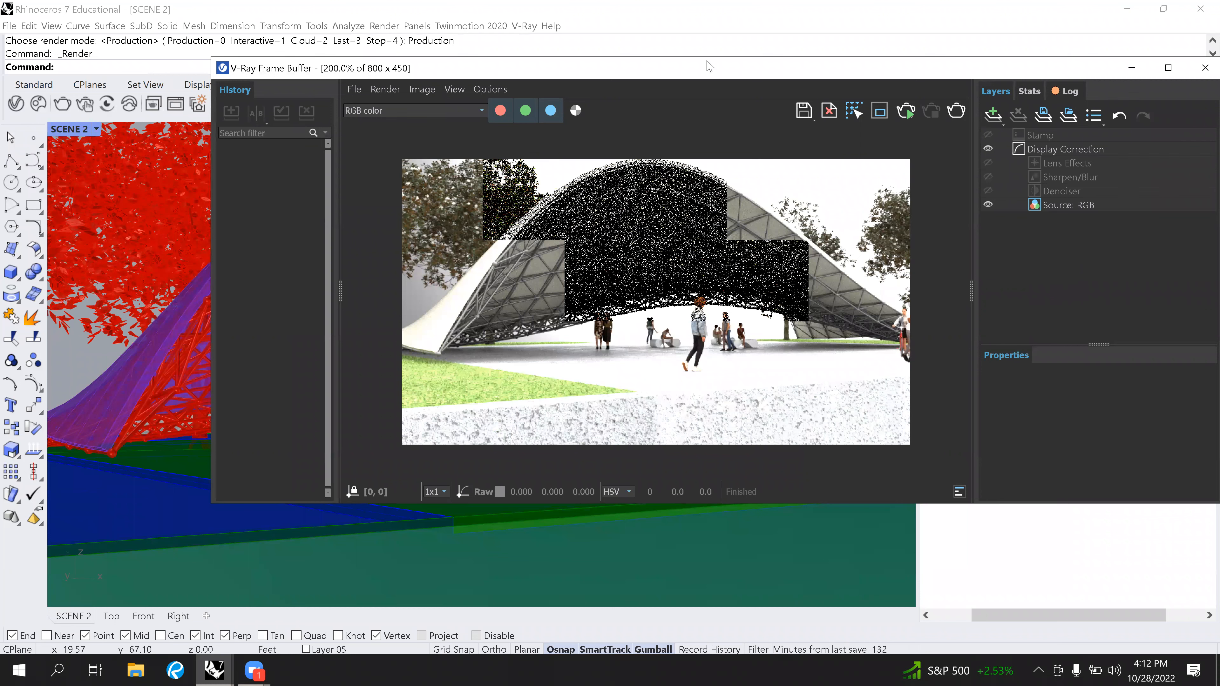
# Close the V-Ray Frame Buffer and the Asset Editor, keeping the Rhino model open without saving.
pyautogui.click(233, 671)
pyautogui.click(233, 667)
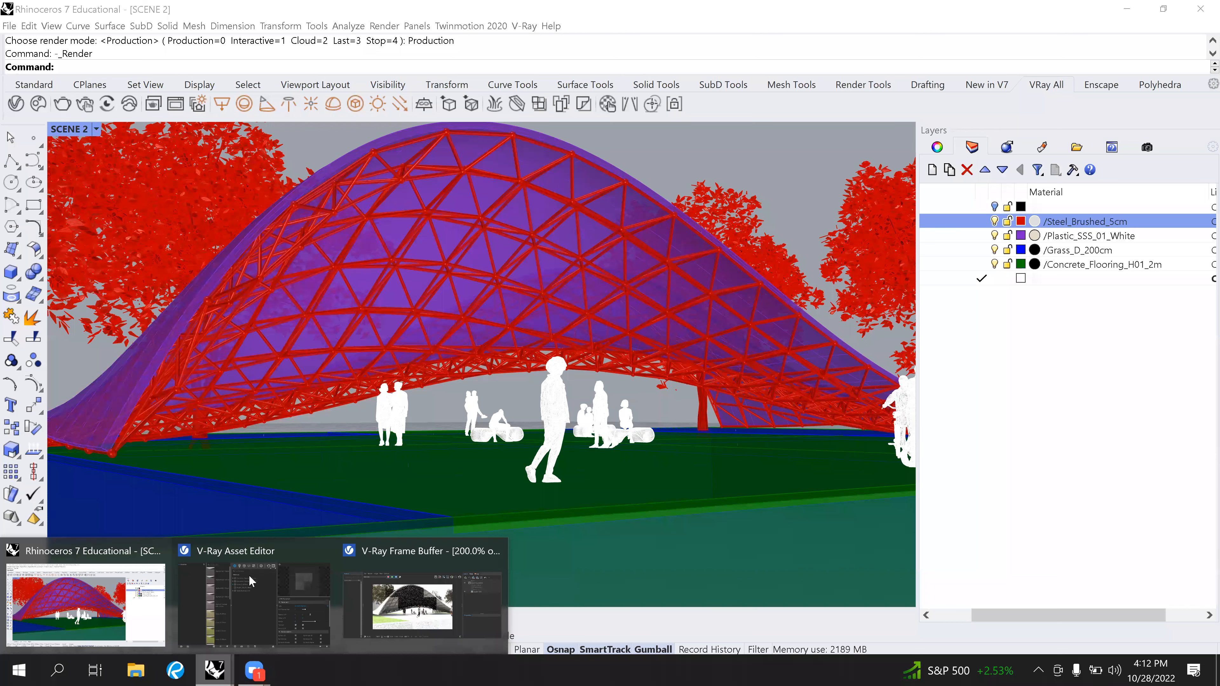
pyautogui.click(205, 549)
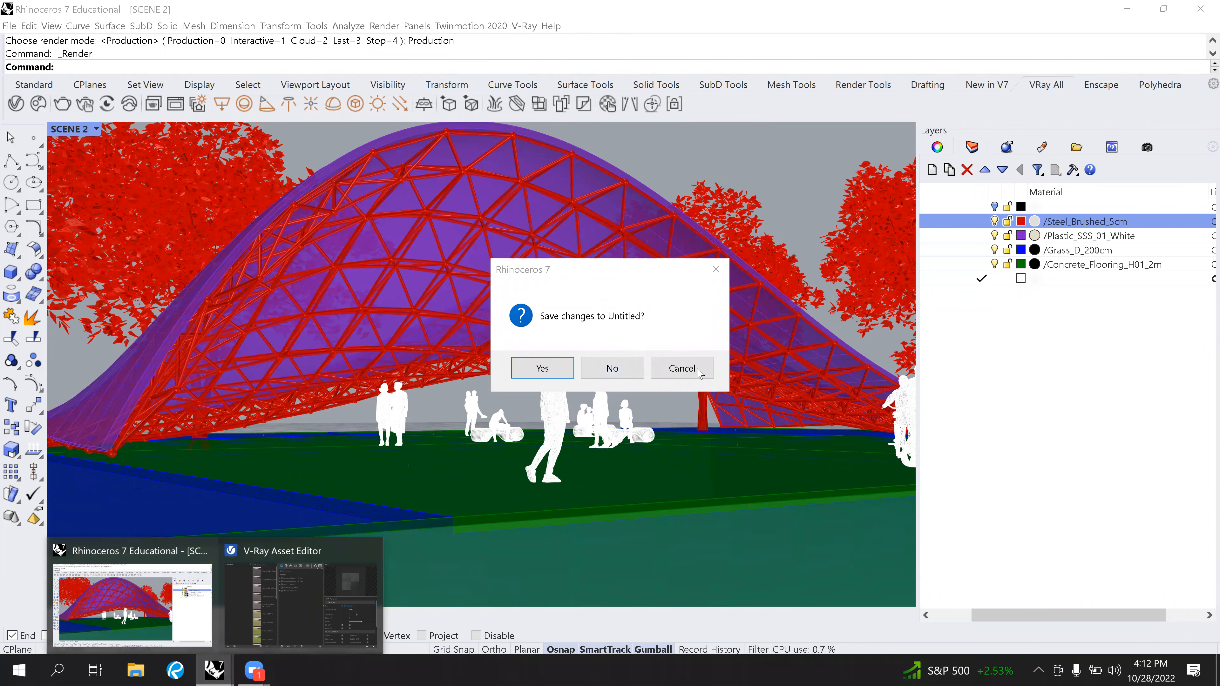
pyautogui.click(682, 368)
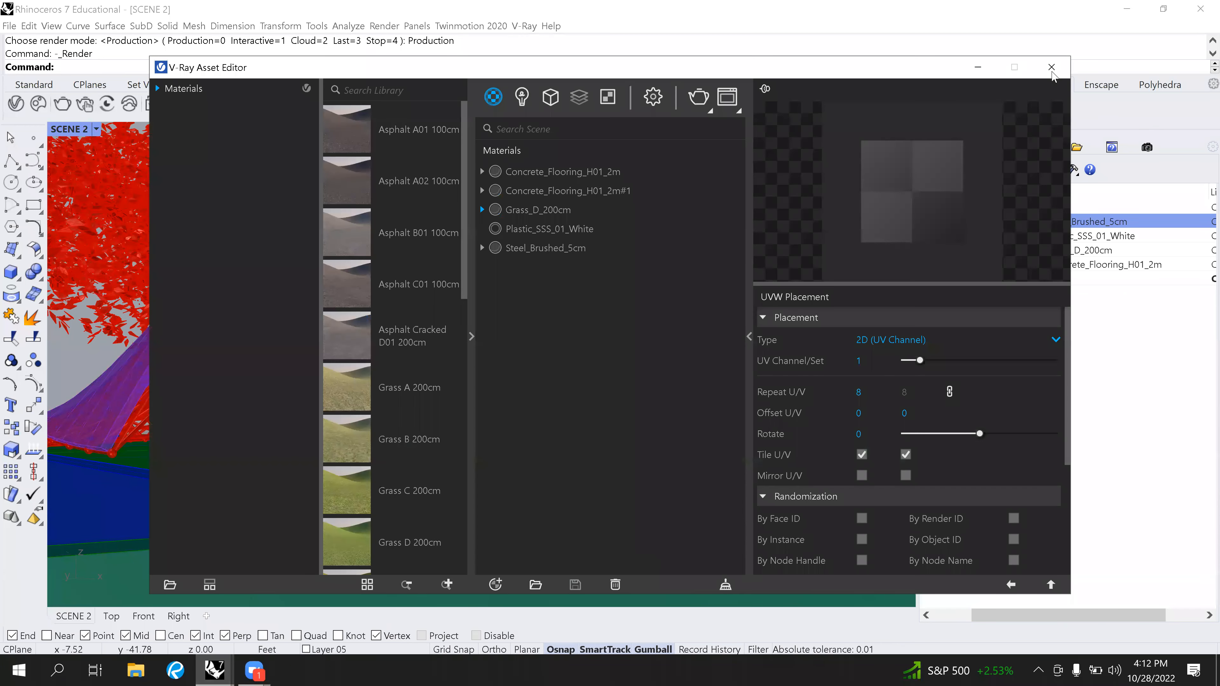
pyautogui.click(1051, 70)
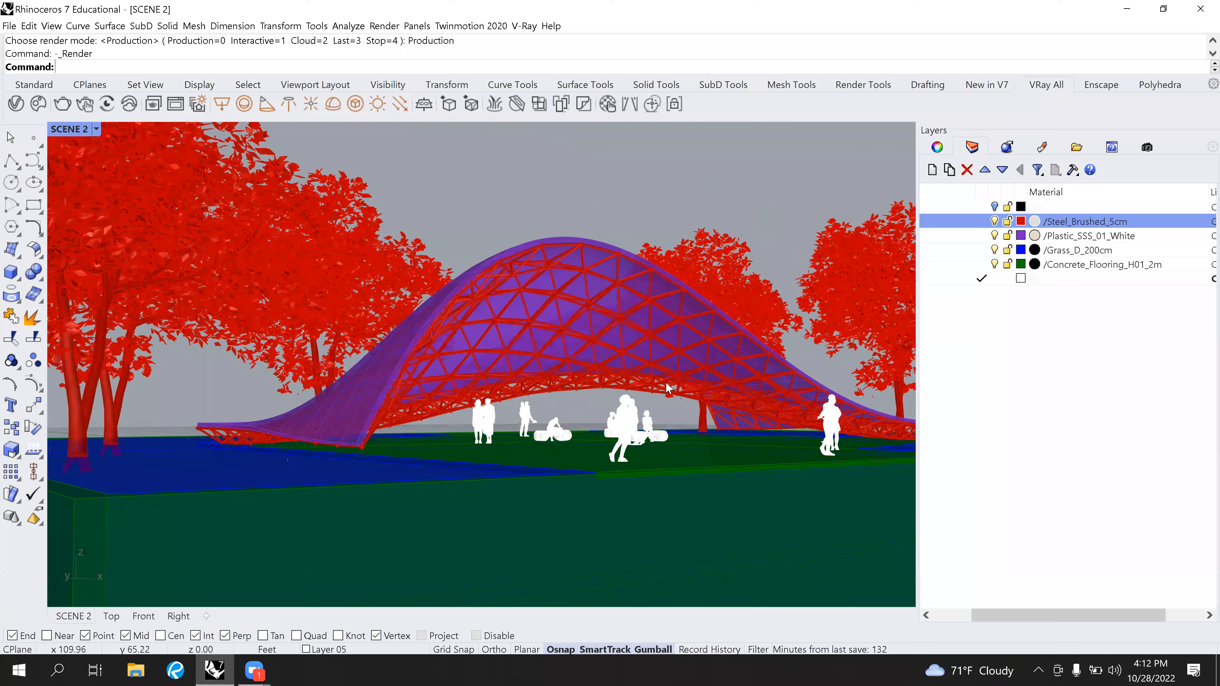
# Examine the pavilion, its truss, the trees and the surrounding site from several angles in the SCENE 2 view.
pyautogui.scroll(-2, 495, 418)
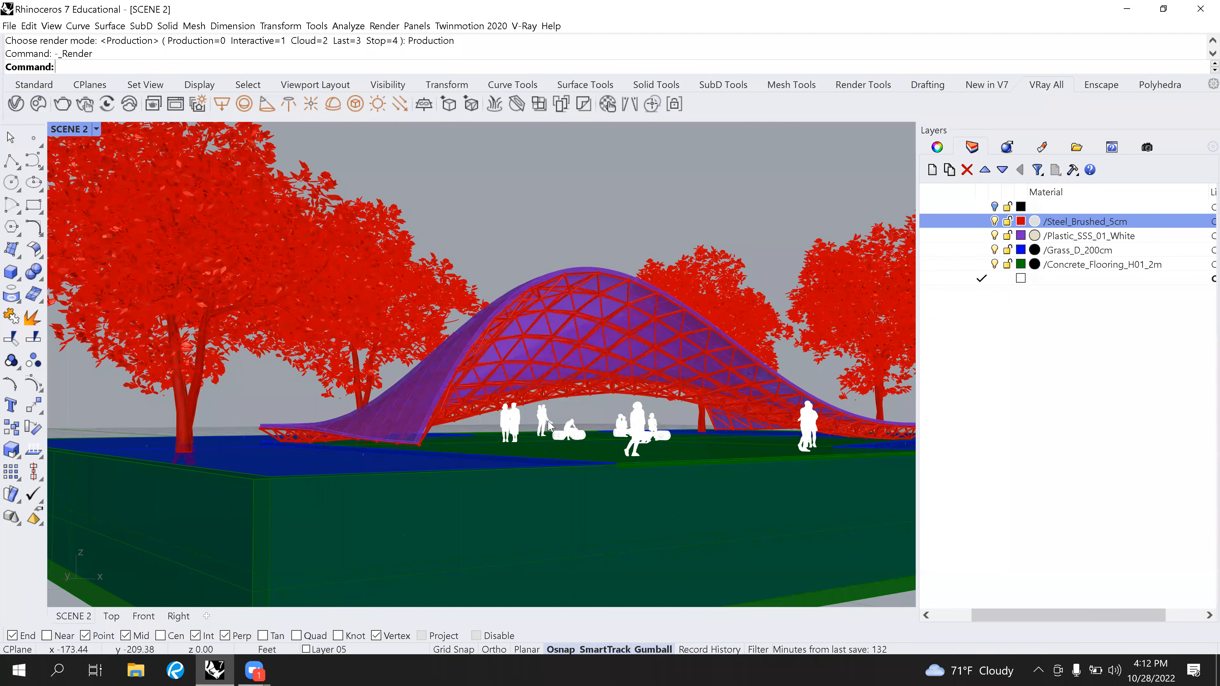
pyautogui.press('Home')
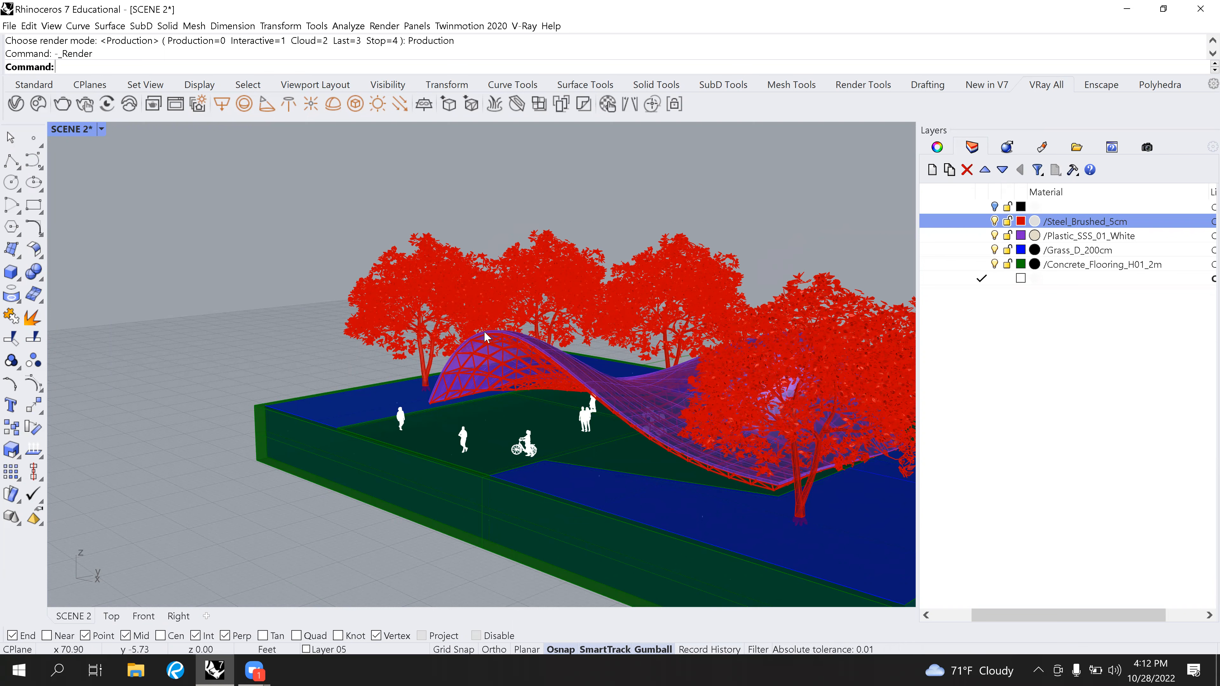
pyautogui.scroll(5, 485, 332)
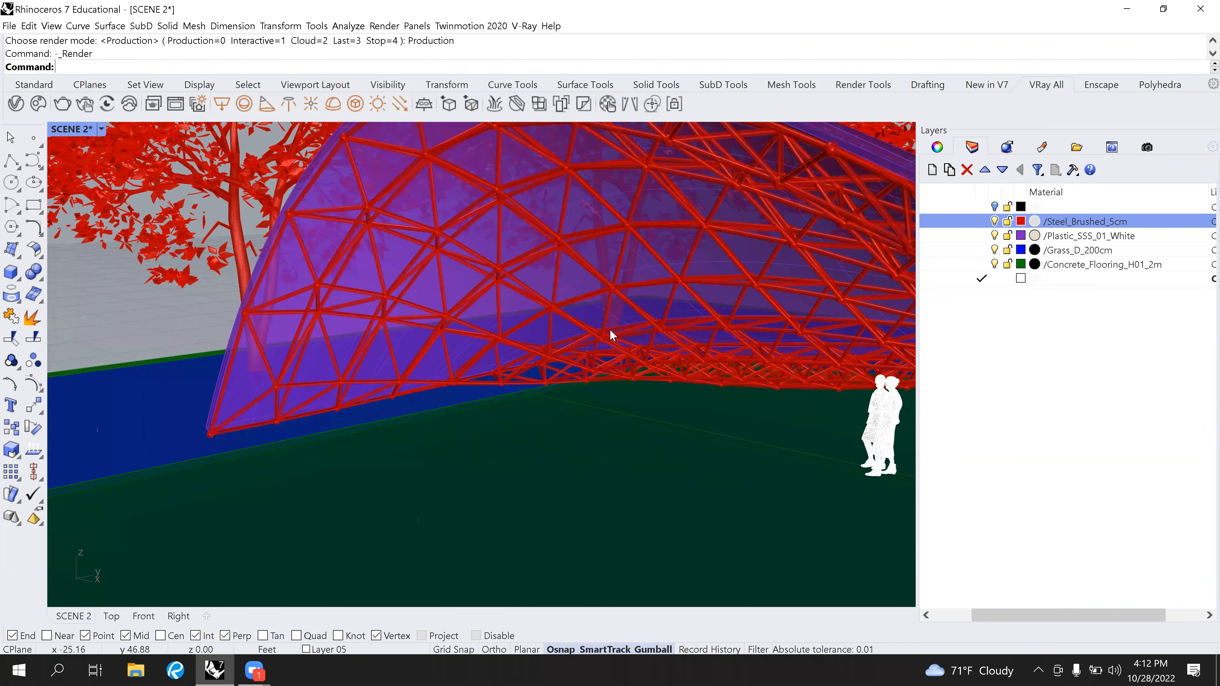
pyautogui.scroll(-5, 610, 329)
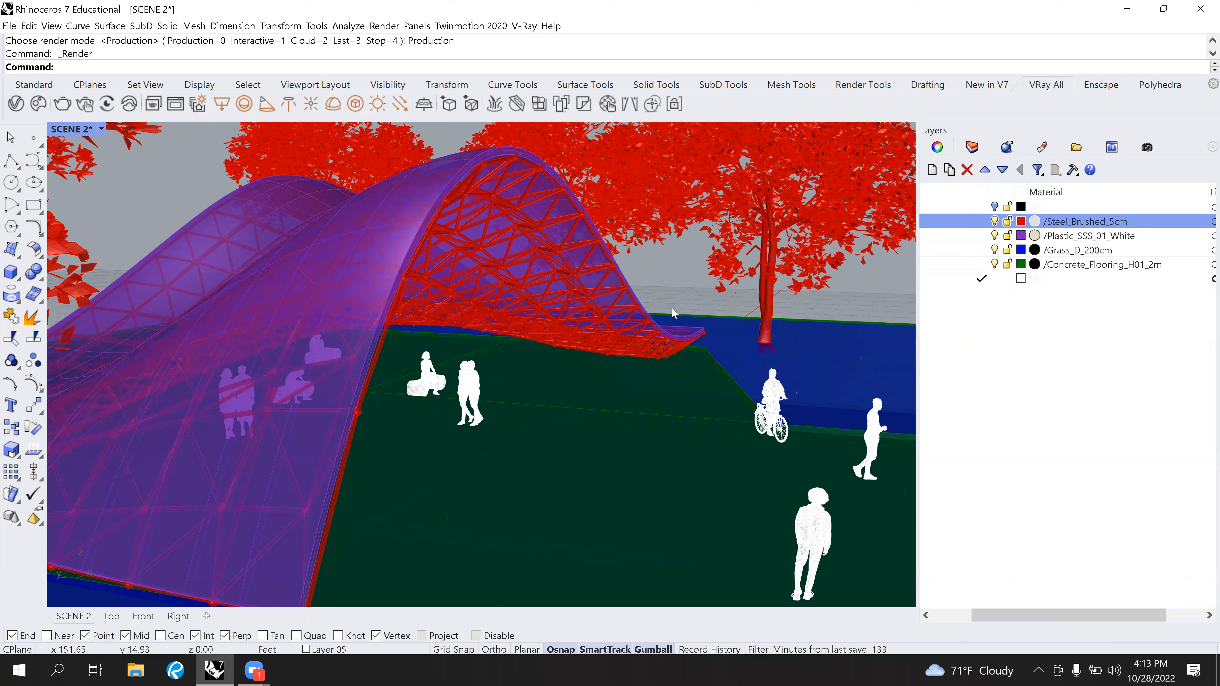
pyautogui.moveTo(671, 307); pyautogui.dragTo(660, 338, button='right')
pyautogui.scroll(-8, 559, 347)
pyautogui.moveTo(559, 347); pyautogui.dragTo(520, 404, button='right')
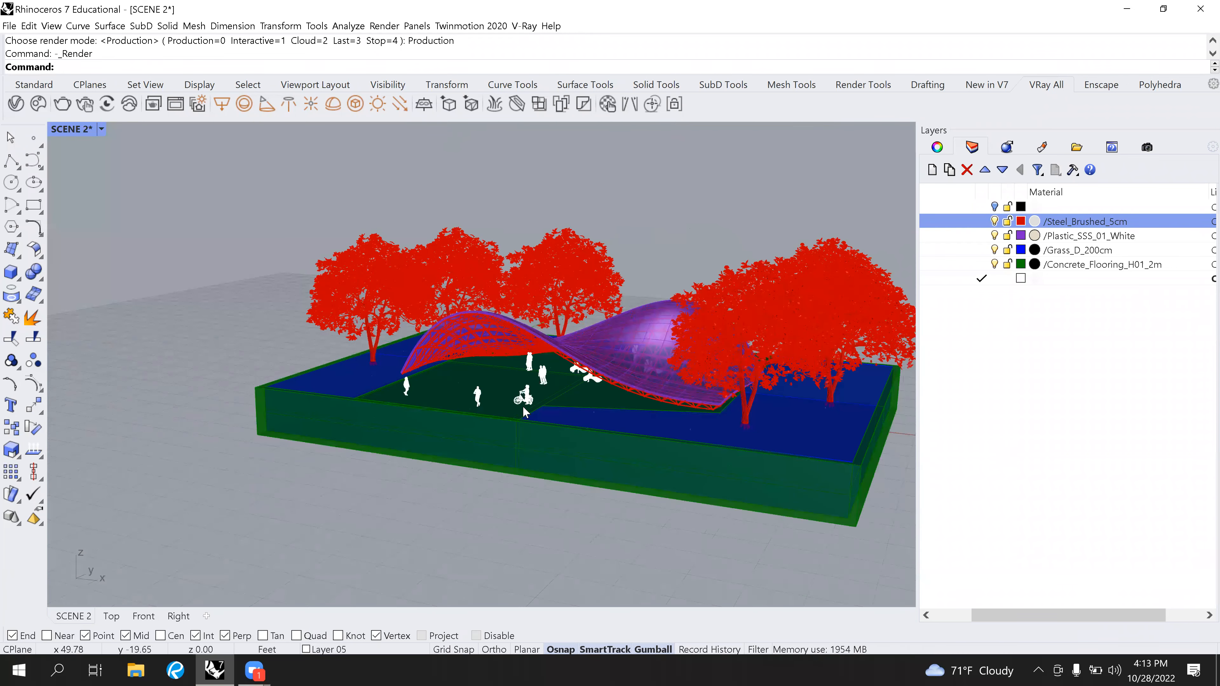
pyautogui.scroll(5, 520, 404)
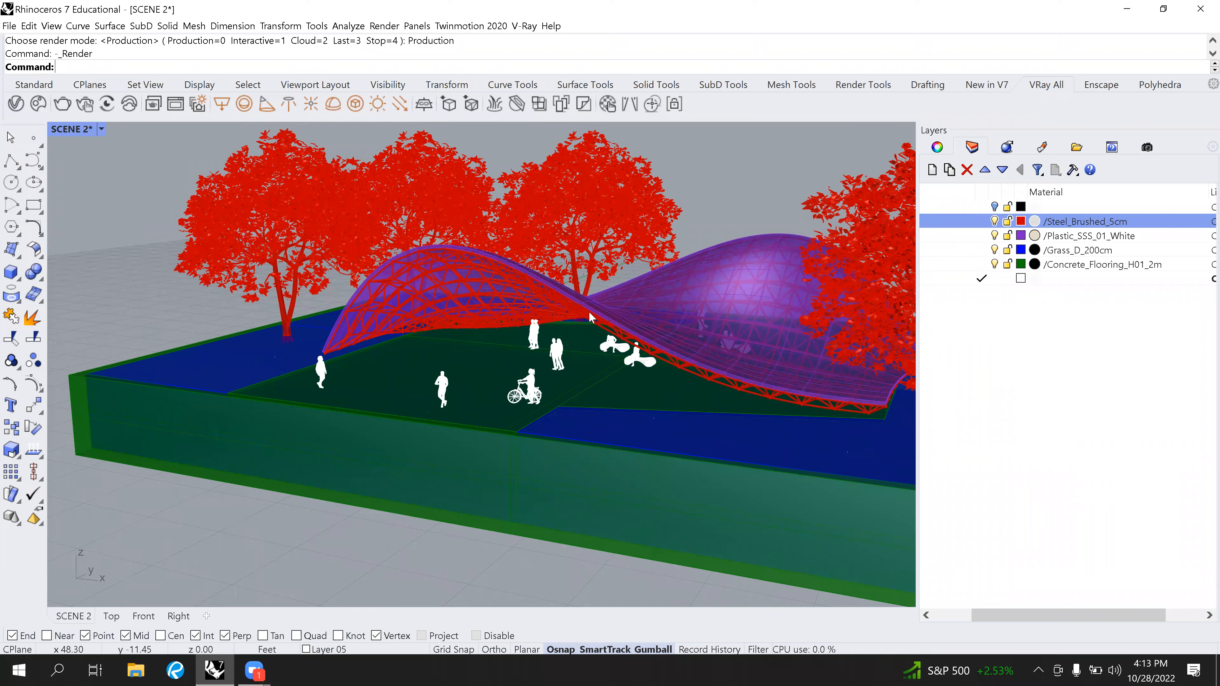
# Select the pavilion's canopy skin and check its object properties and material assignment.
pyautogui.click(701, 269)
pyautogui.click(748, 329)
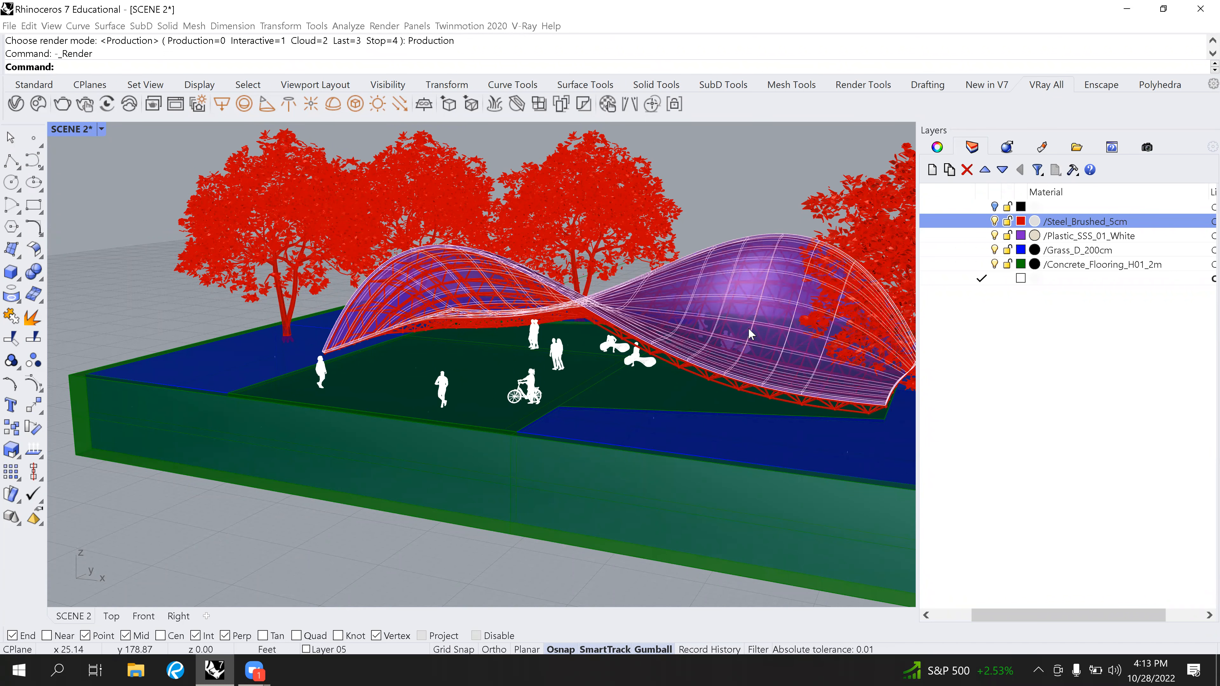
pyautogui.click(934, 150)
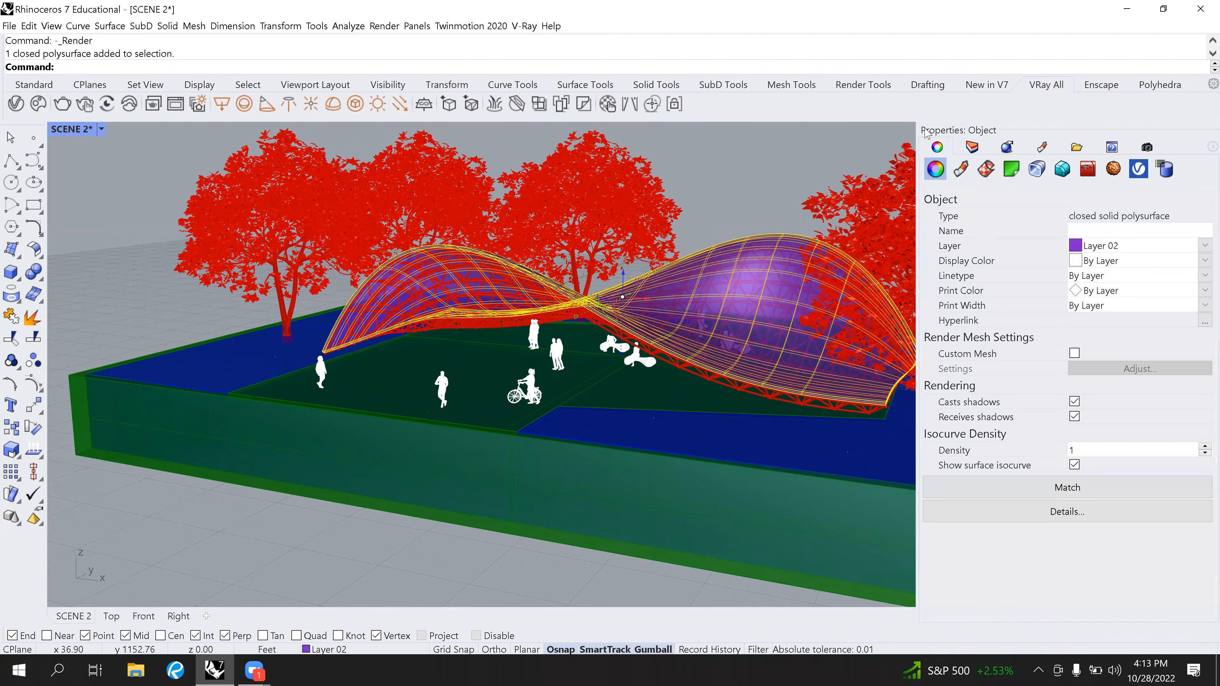
pyautogui.click(959, 173)
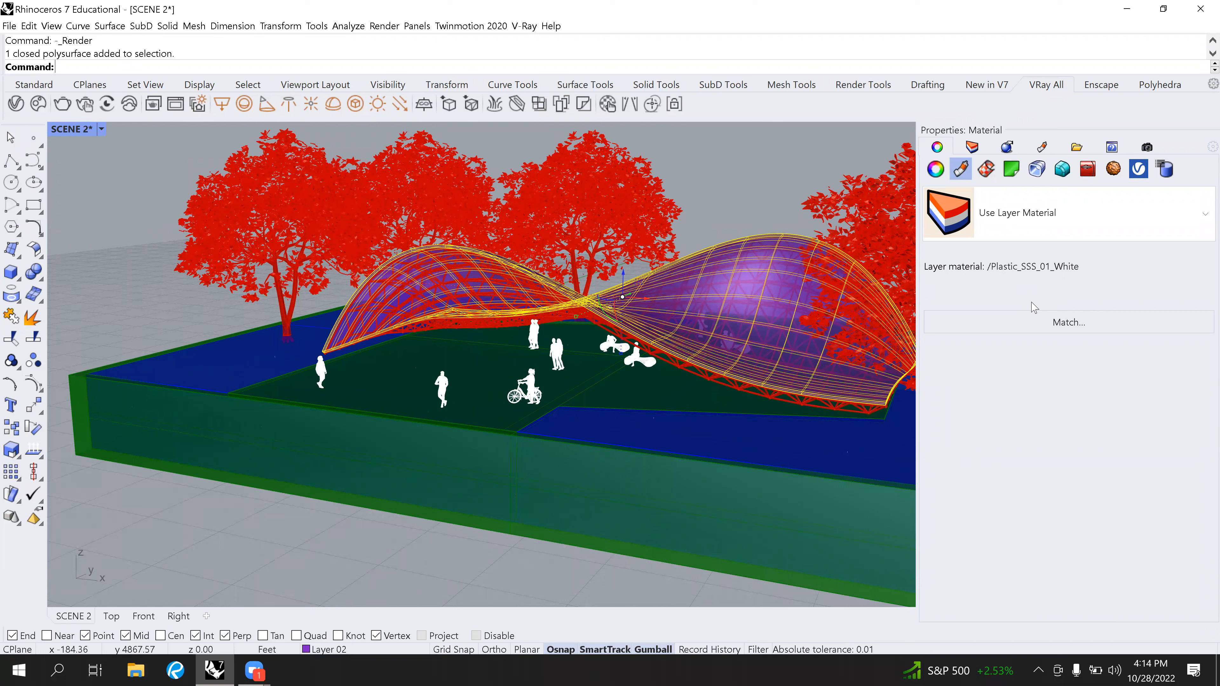
pyautogui.click(935, 169)
# Show the layer names in the layer list and hide Layer 02, Layer 03 and Layer 04.
pyautogui.click(972, 147)
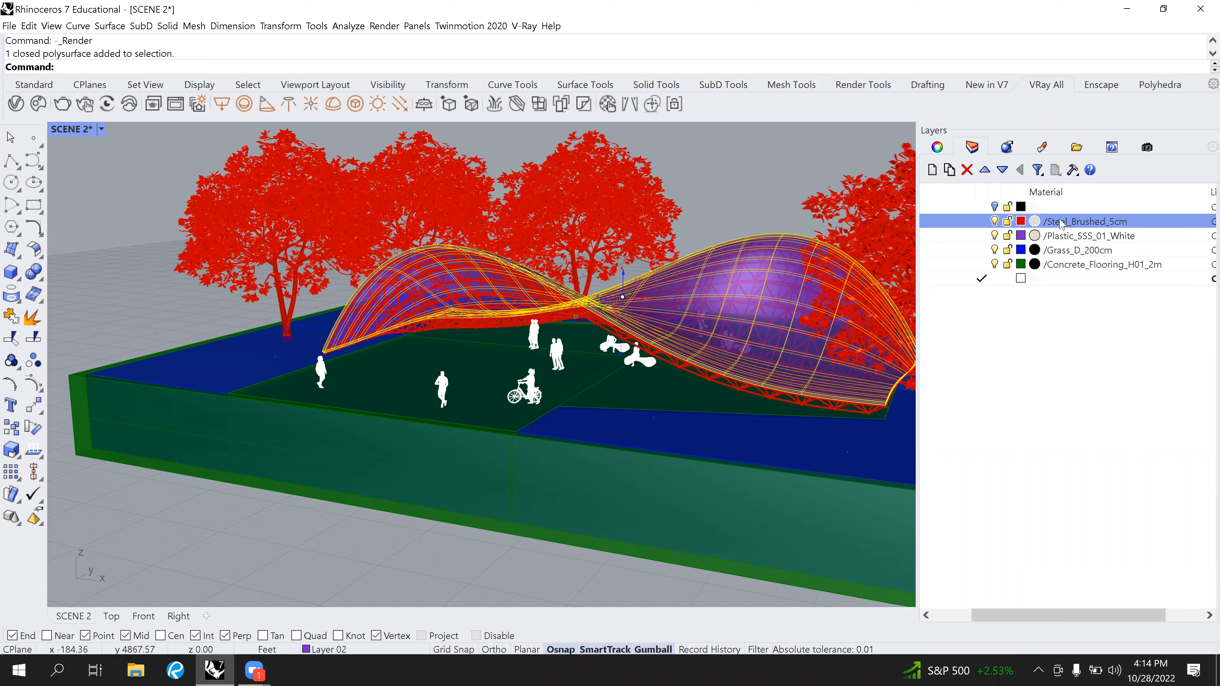
pyautogui.moveTo(1045, 616); pyautogui.dragTo(1007, 616)
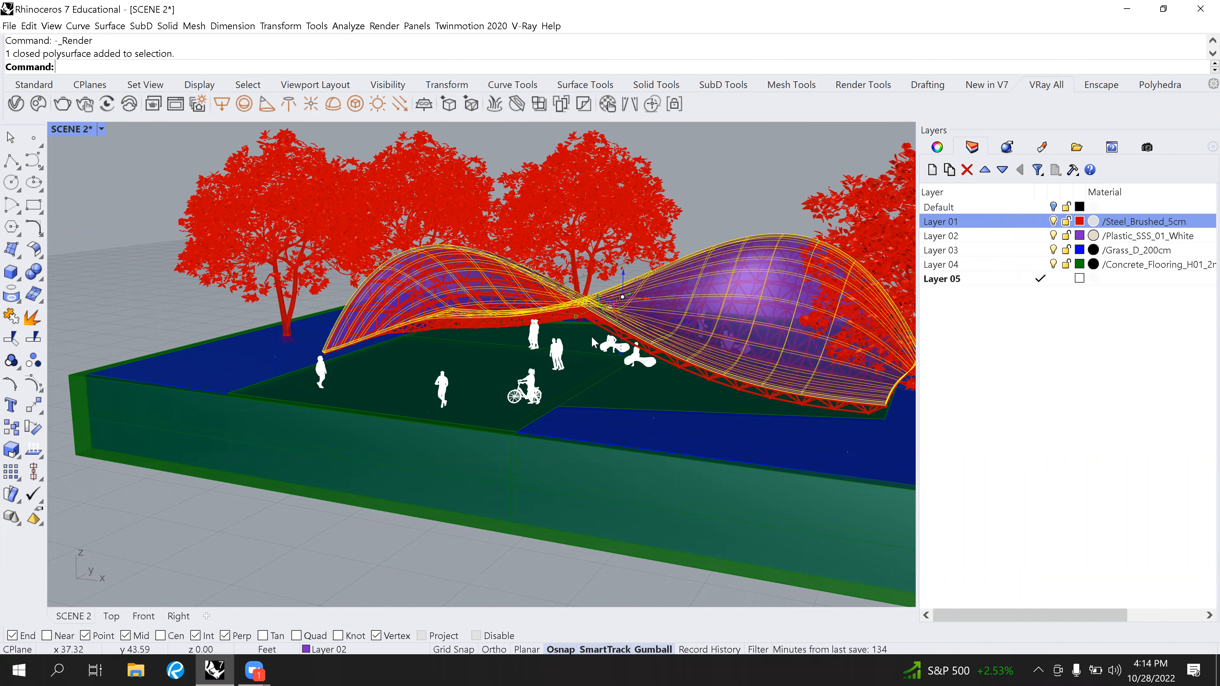
pyautogui.click(1053, 236)
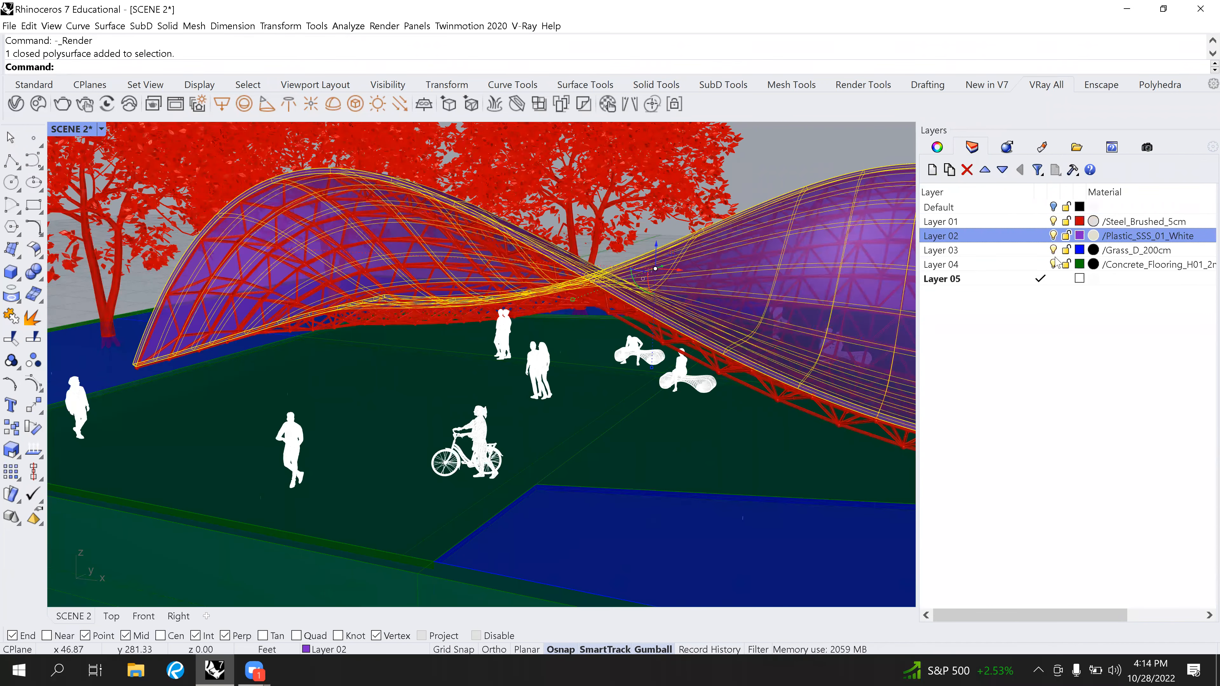
pyautogui.click(1053, 250)
pyautogui.click(1058, 267)
pyautogui.scroll(-10, 734, 302)
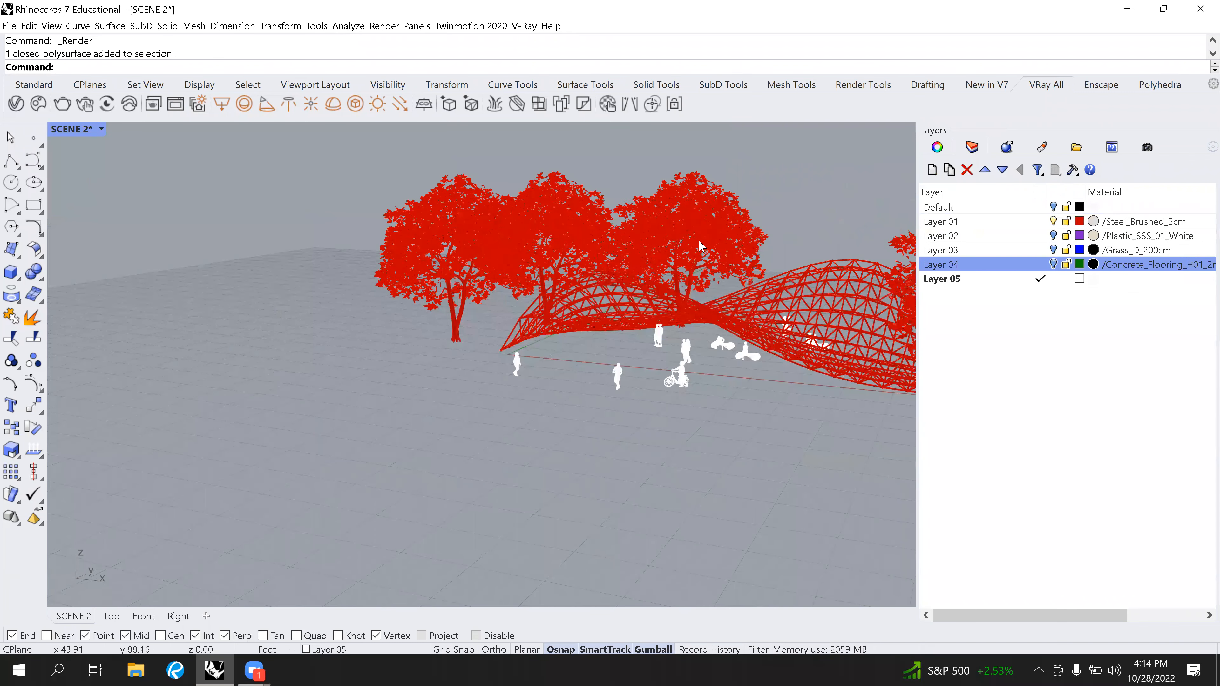
# Move all the Southern Magnolia tree meshes around the pavilion to Layer 05.
pyautogui.click(674, 210)
pyautogui.keyDown('shift'); pyautogui.click(551, 231); pyautogui.keyUp('shift')
pyautogui.keyDown('shift'); pyautogui.click(456, 234); pyautogui.keyUp('shift')
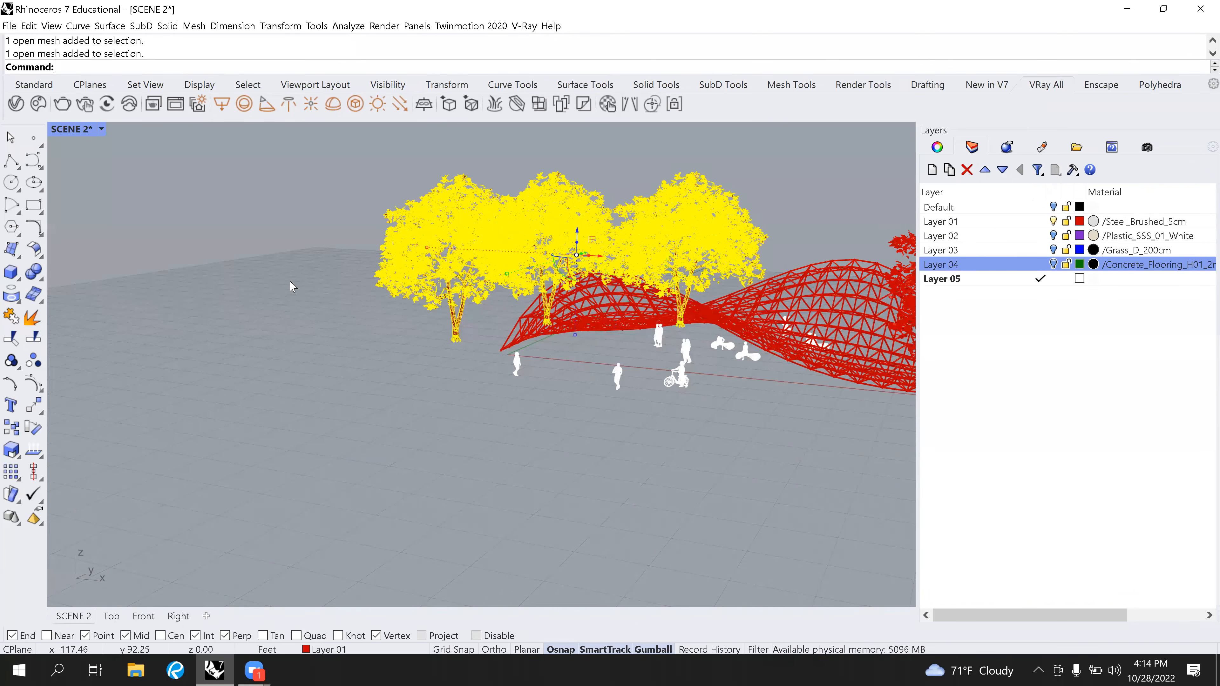
pyautogui.scroll(-5, 621, 262)
pyautogui.scroll(3, 565, 273)
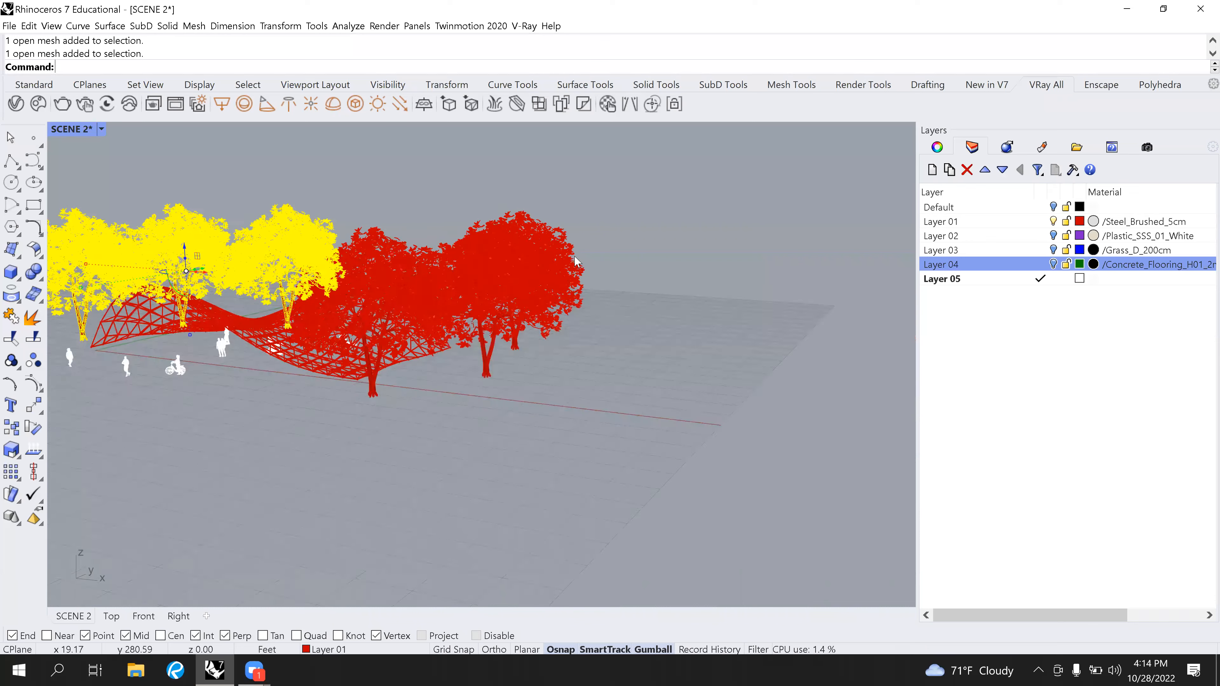
pyautogui.moveTo(579, 262); pyautogui.dragTo(672, 256, button='right')
pyautogui.keyDown('shift'); pyautogui.click(694, 358); pyautogui.keyUp('shift')
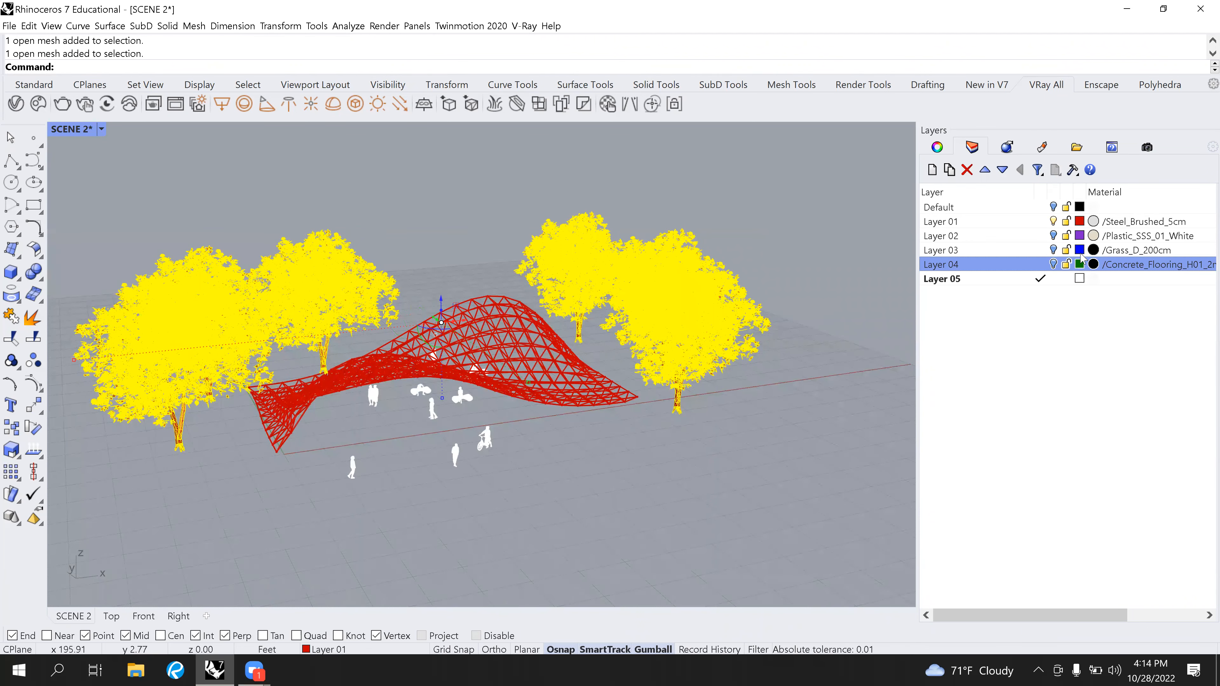
pyautogui.click(937, 147)
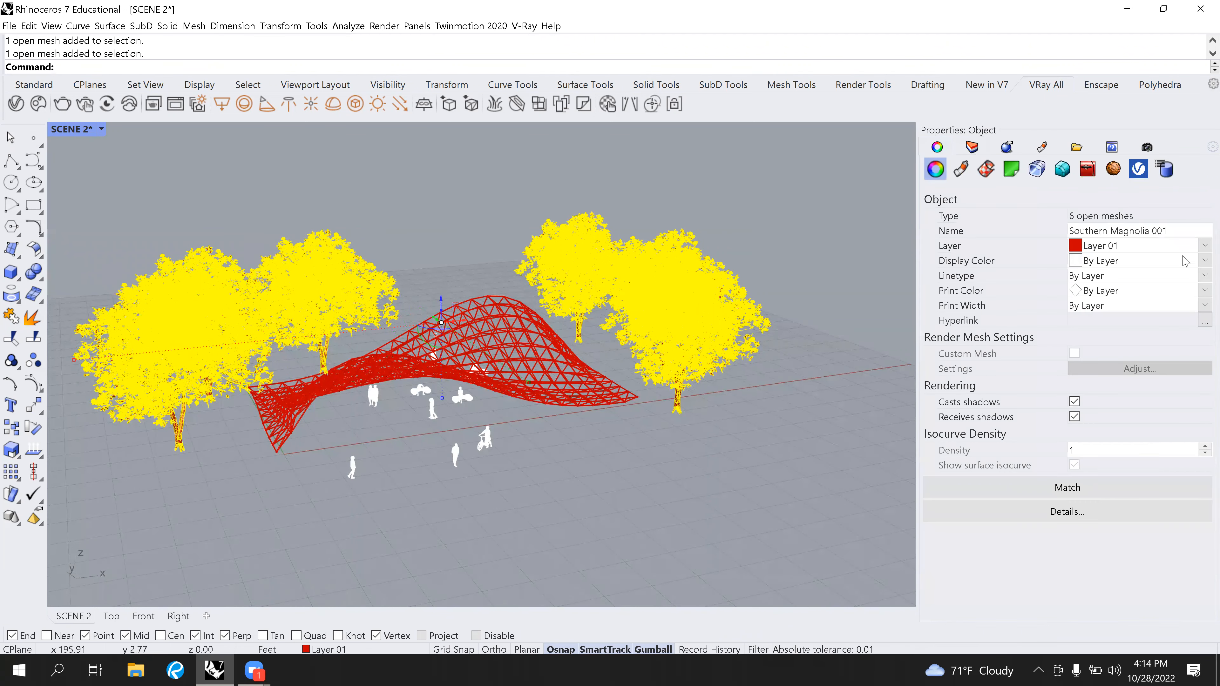
pyautogui.click(1205, 245)
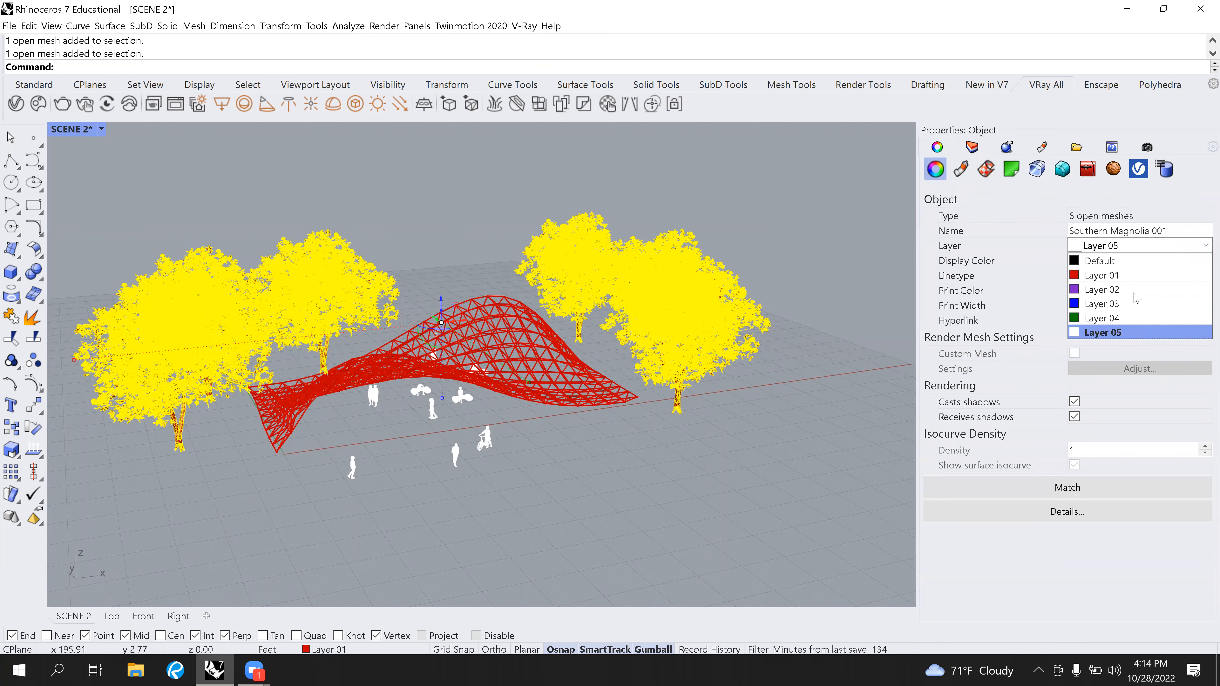
pyautogui.click(1161, 336)
pyautogui.click(973, 147)
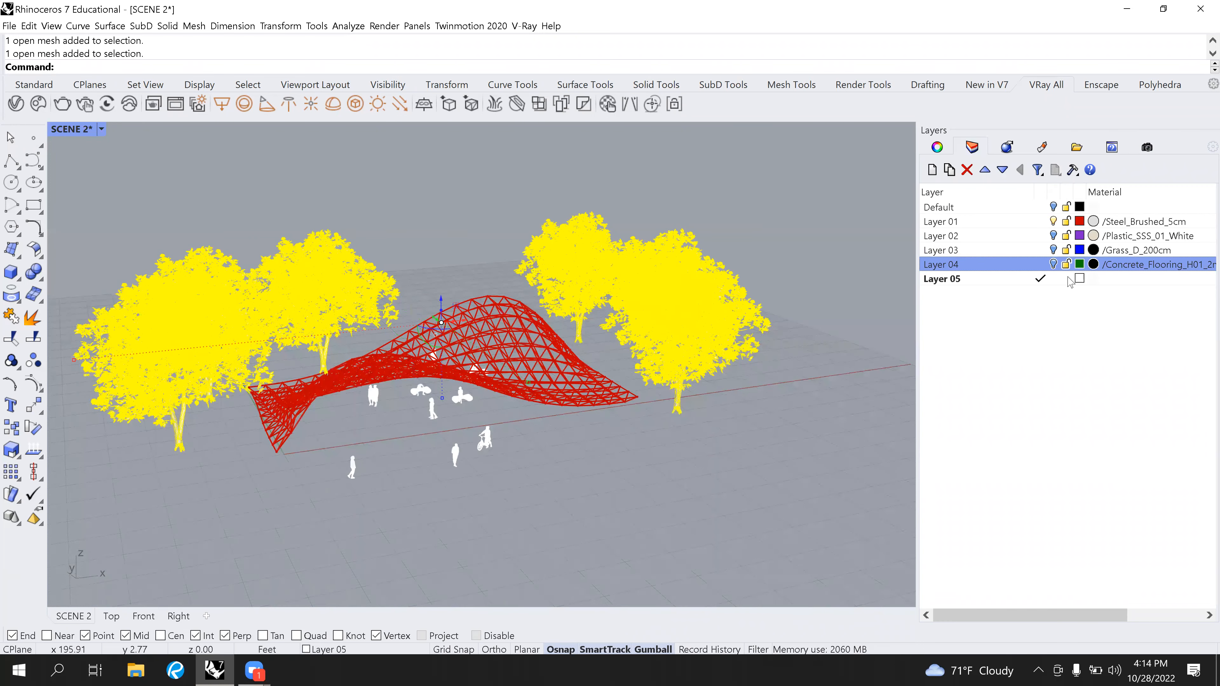
pyautogui.click(695, 417)
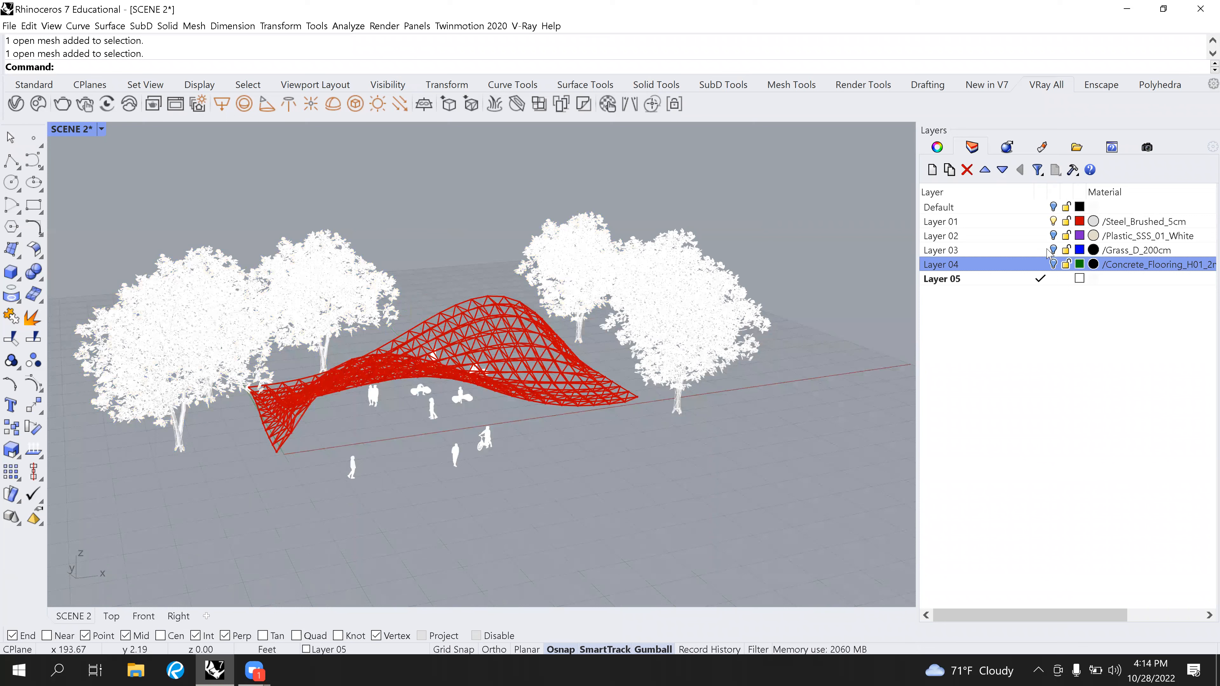
# Make Layer 01 the current layer and hide Layer 05.
pyautogui.click(1042, 221)
pyautogui.click(1053, 279)
# Inspect the isolated steel truss up close and select one of its tubular members.
pyautogui.moveTo(365, 332); pyautogui.dragTo(192, 353, button='right')
pyautogui.scroll(6, 411, 374)
pyautogui.moveTo(423, 377); pyautogui.dragTo(463, 381, button='right')
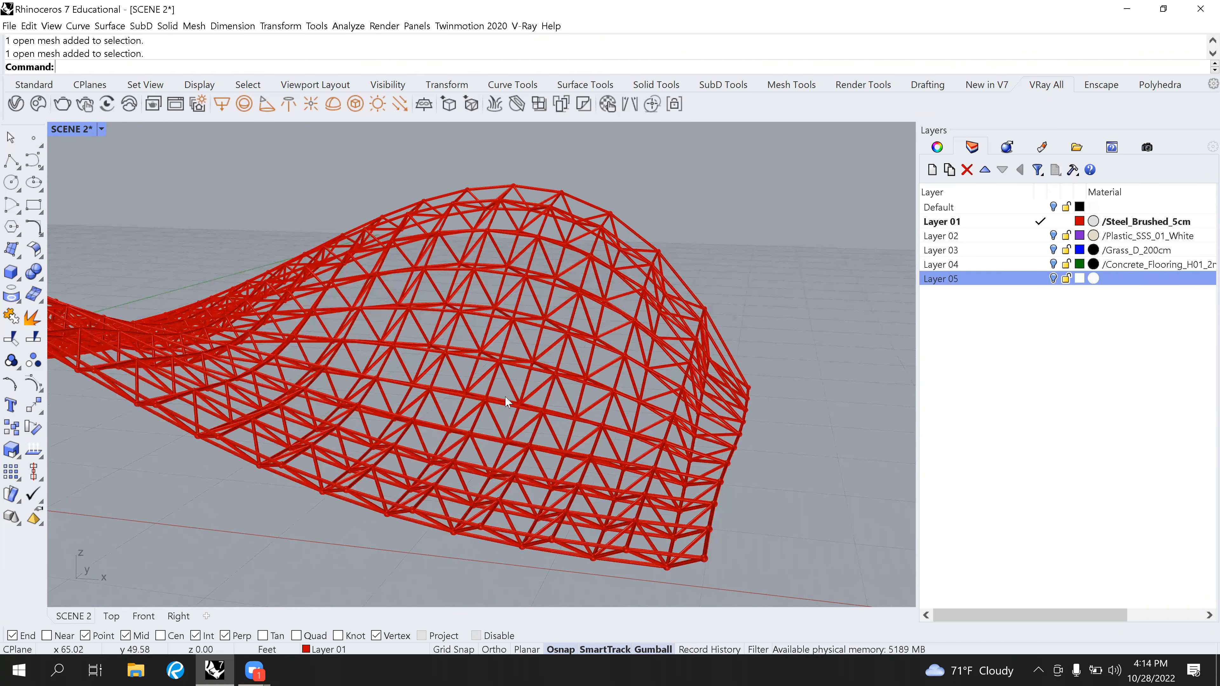
pyautogui.scroll(10, 503, 396)
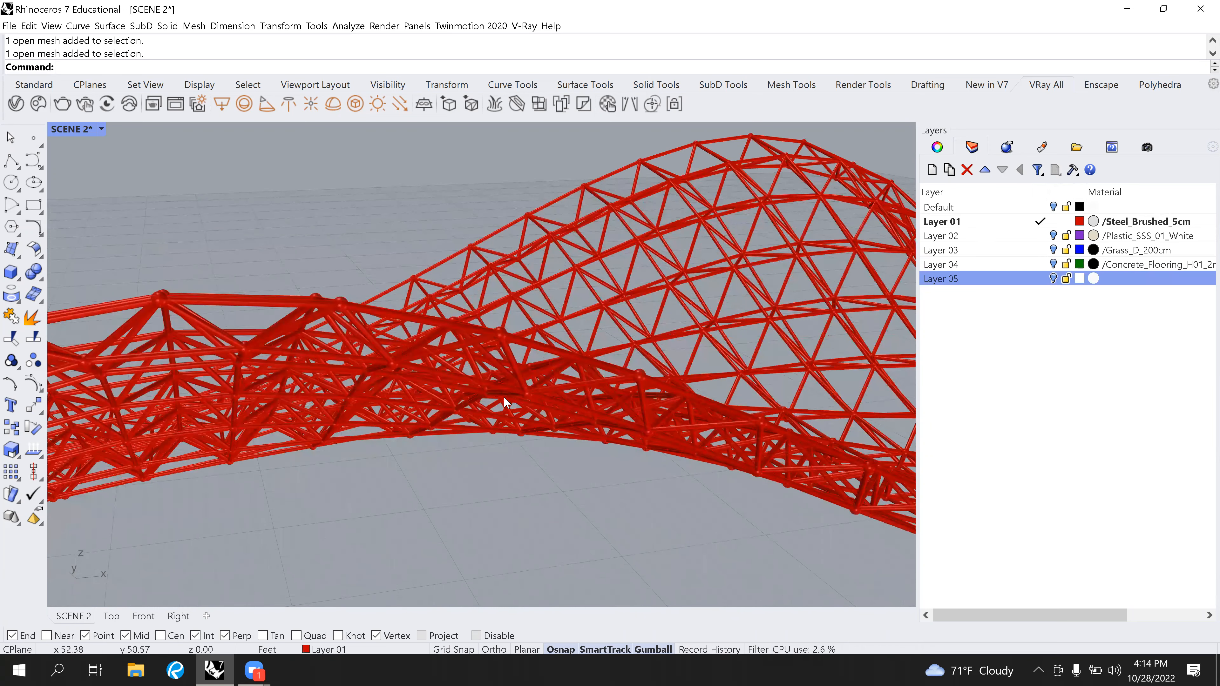
pyautogui.scroll(5, 504, 397)
pyautogui.scroll(-8, 586, 212)
pyautogui.click(584, 217)
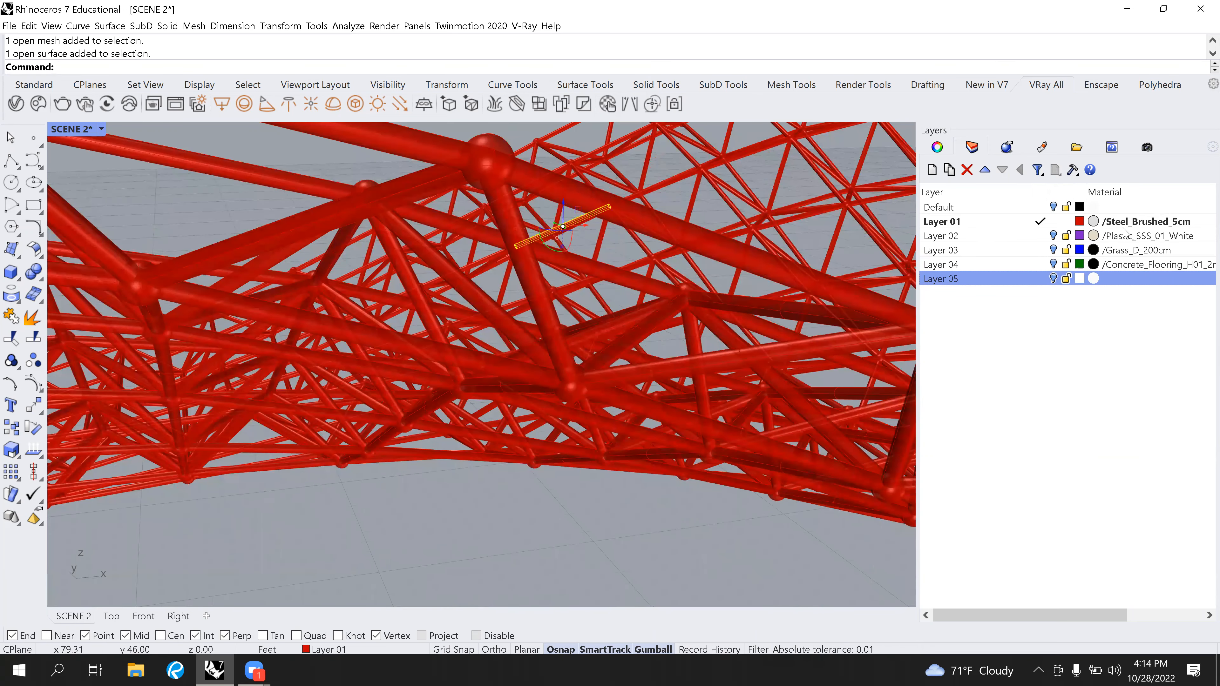
# Check the material assigned to Layer 01 and isolate the canopy by making Layer 02 current with Layer 01 hidden.
pyautogui.click(1169, 223)
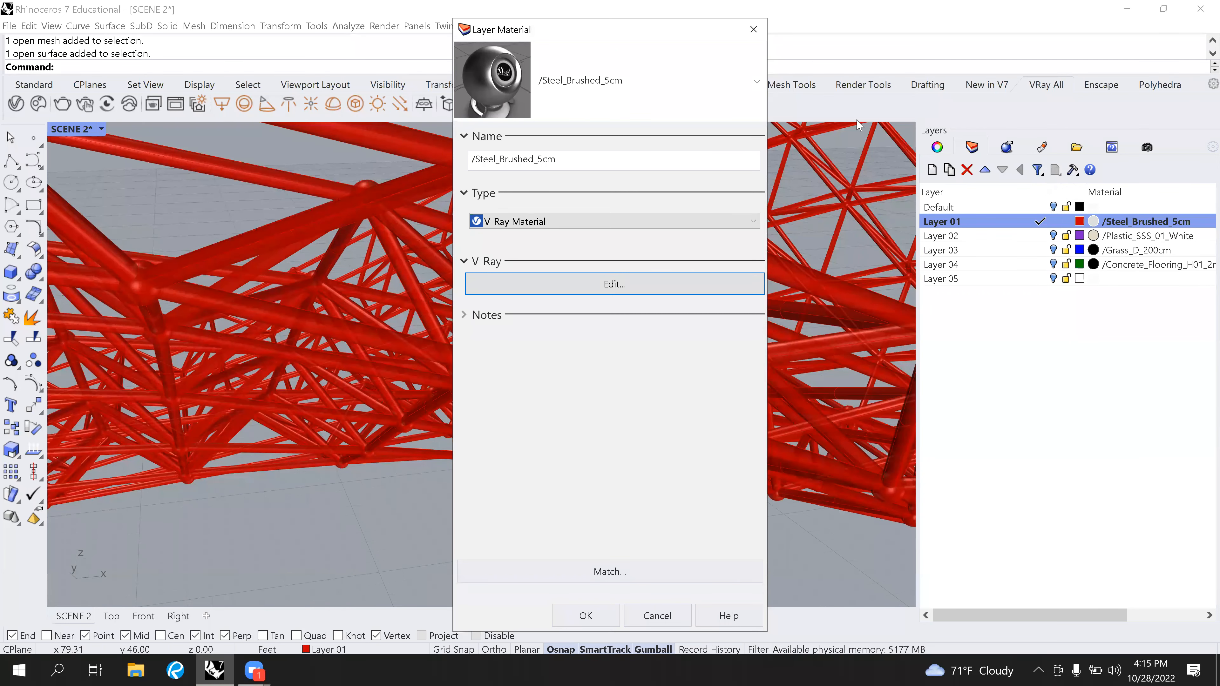
pyautogui.press('Escape')
pyautogui.click(1050, 240)
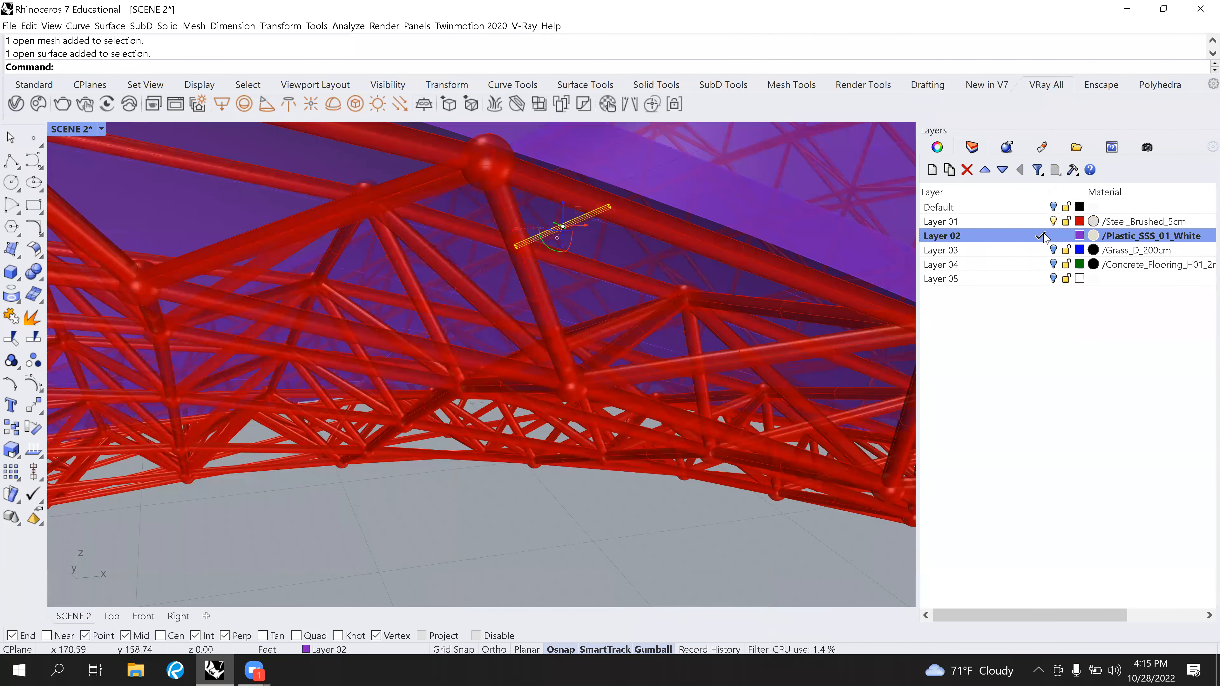
pyautogui.click(1053, 221)
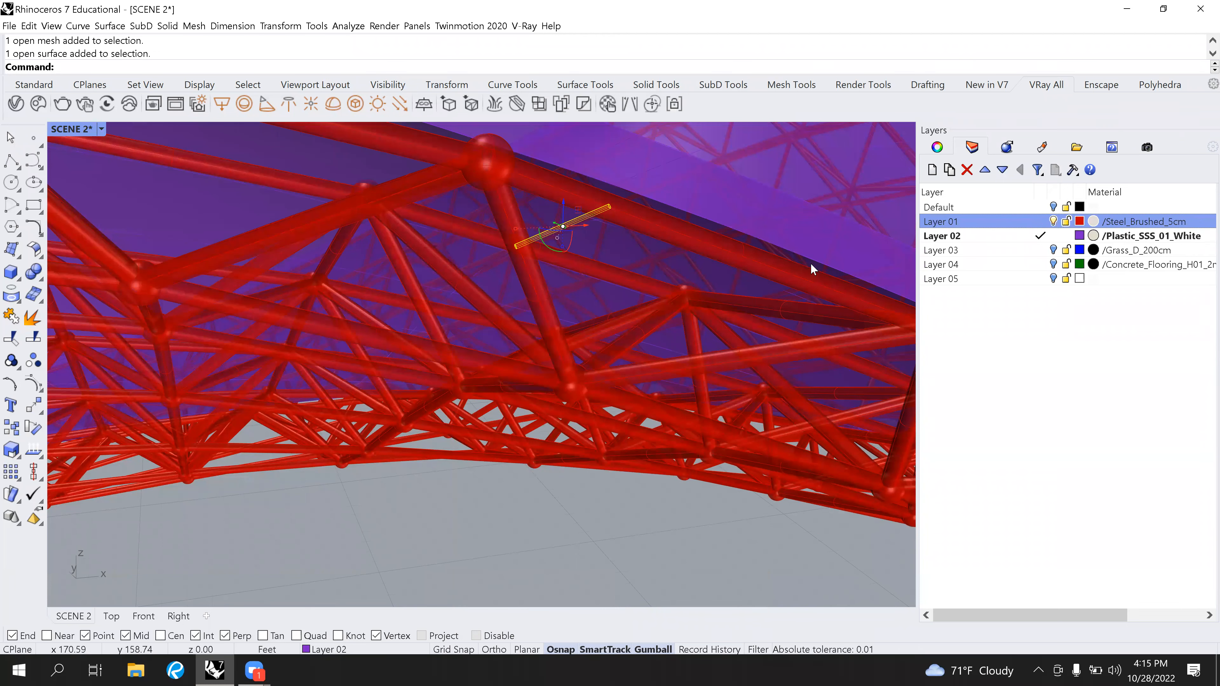
pyautogui.moveTo(701, 272); pyautogui.dragTo(710, 284, button='right')
pyautogui.scroll(-8, 709, 283)
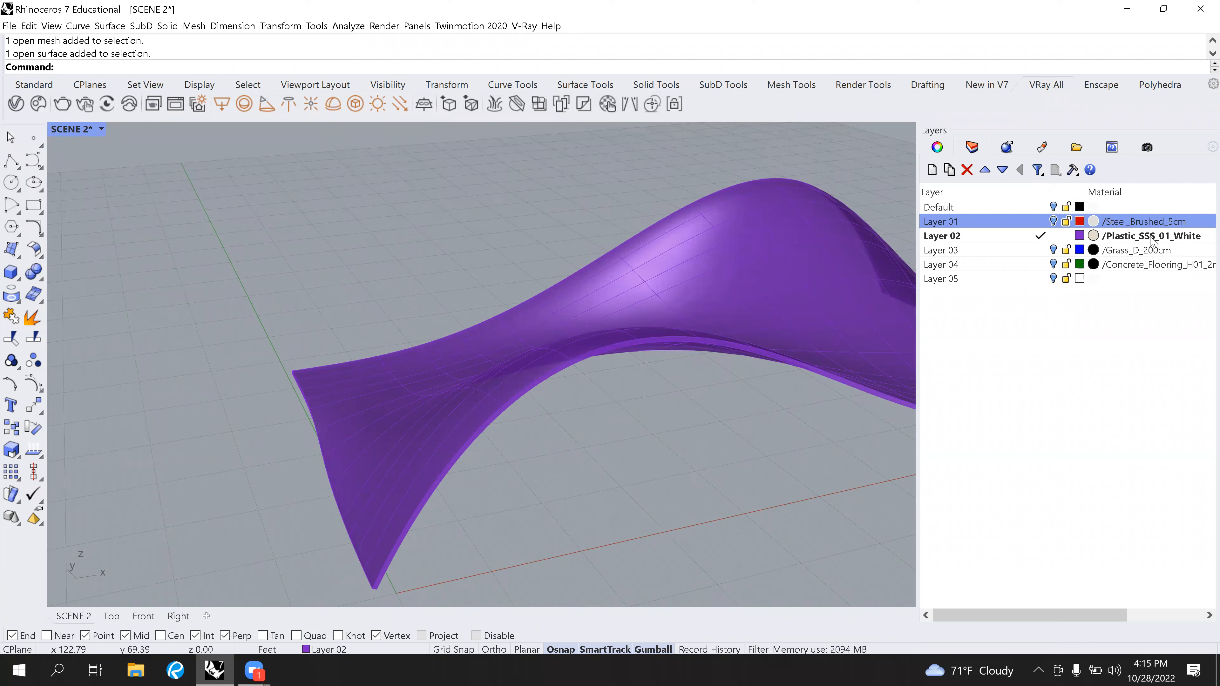
# Isolate the grass areas by making Layer 03 the current layer and hiding Layer 02.
pyautogui.click(1053, 253)
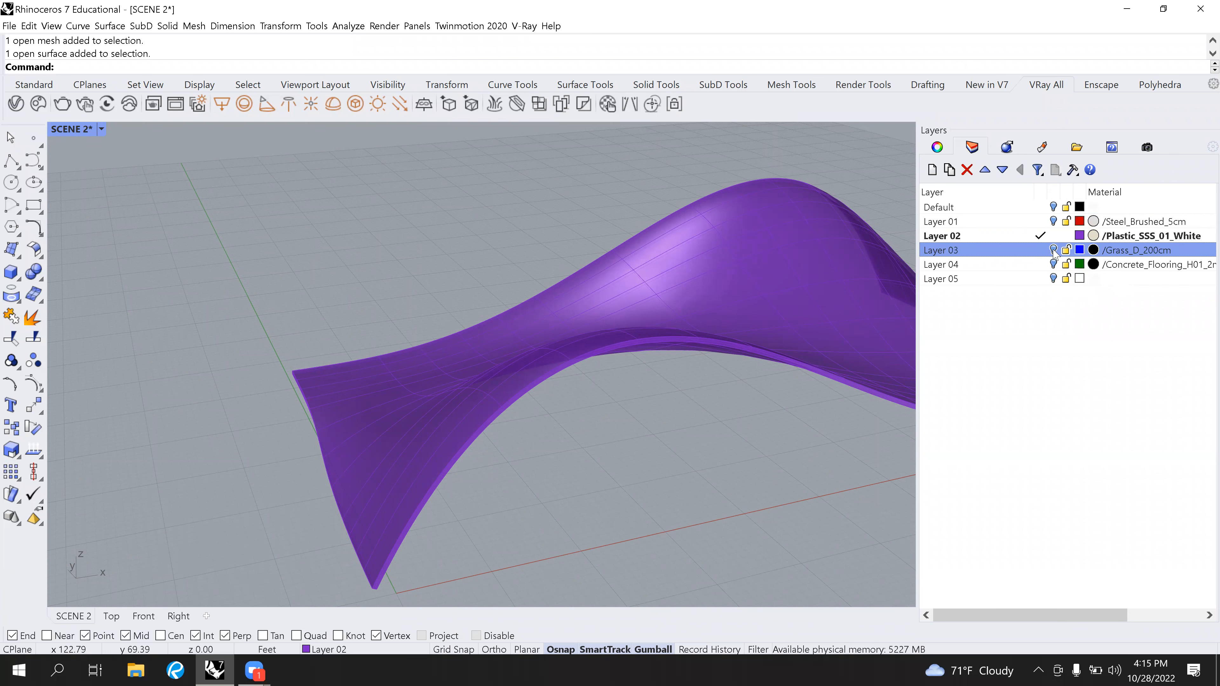
pyautogui.click(1053, 250)
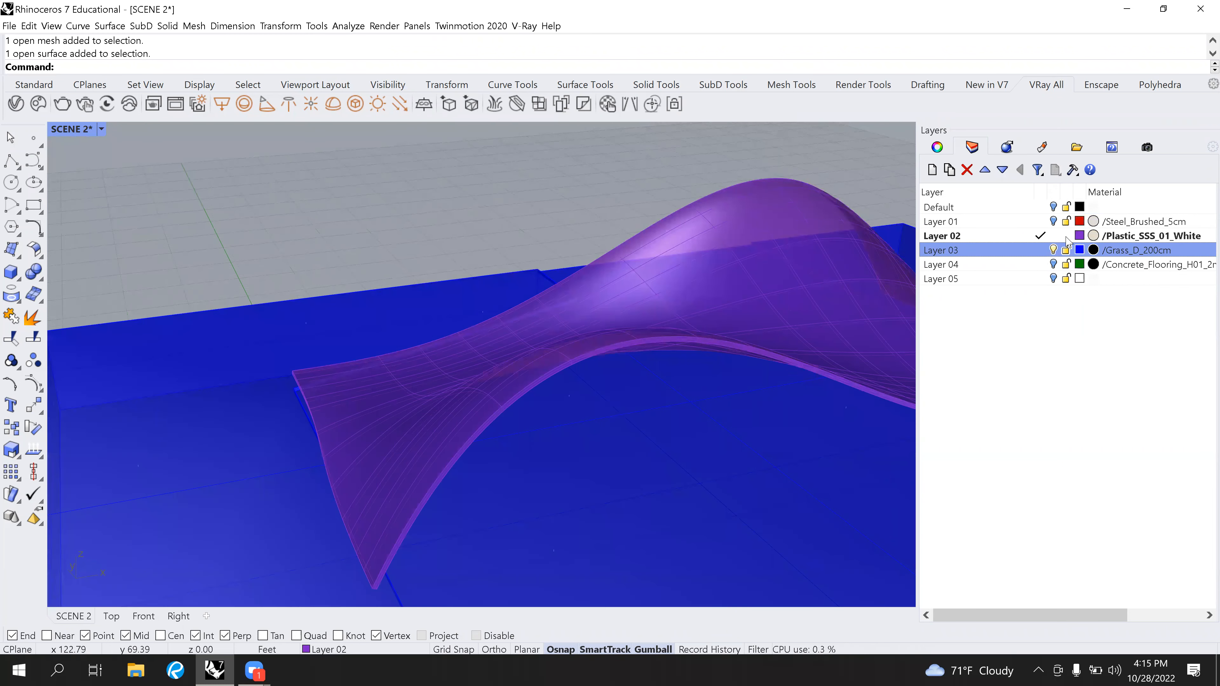
pyautogui.click(1040, 250)
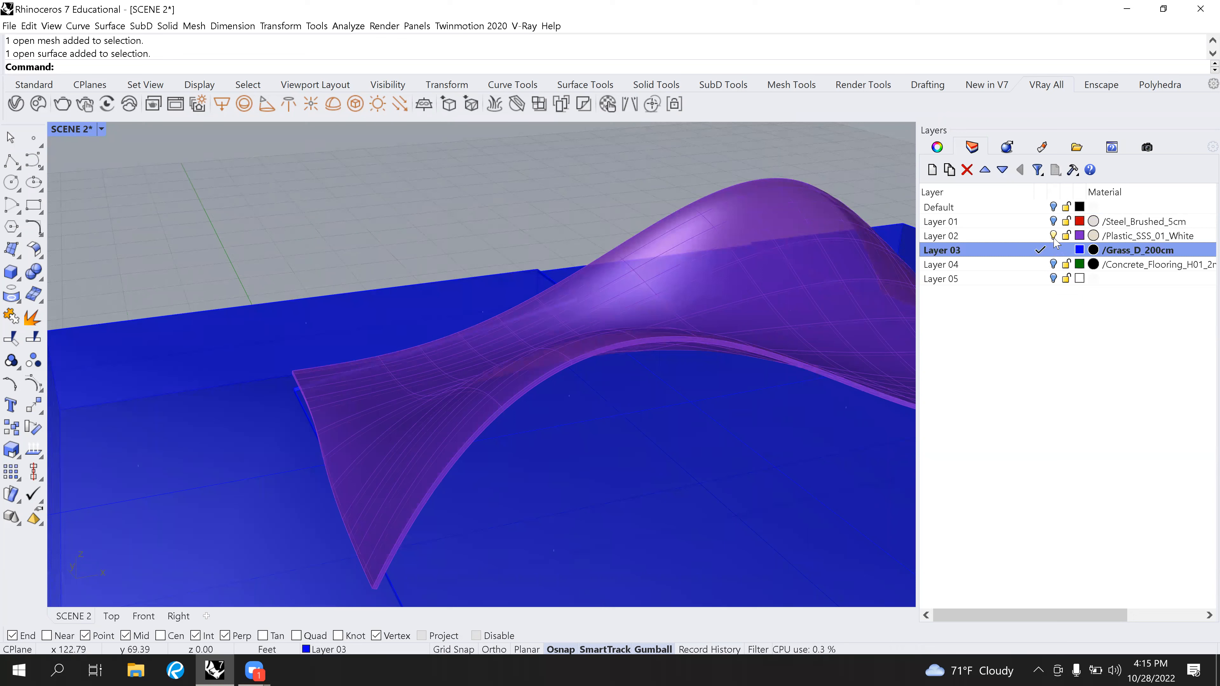
pyautogui.click(1053, 235)
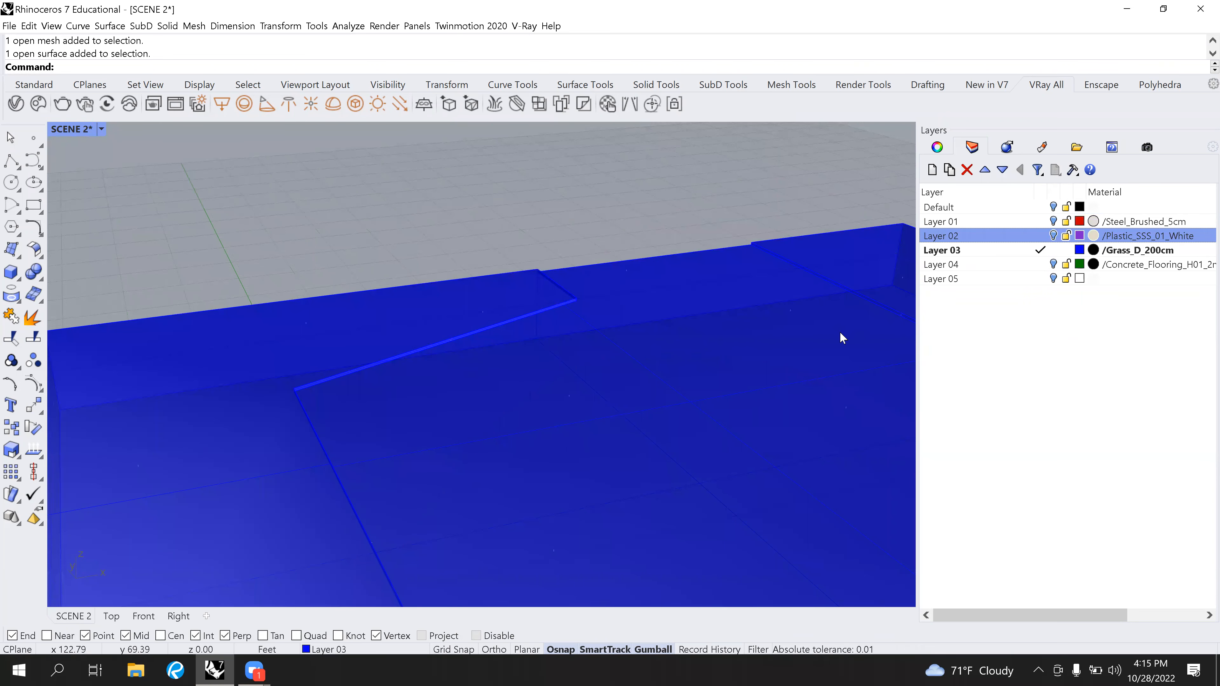
pyautogui.scroll(-5, 736, 313)
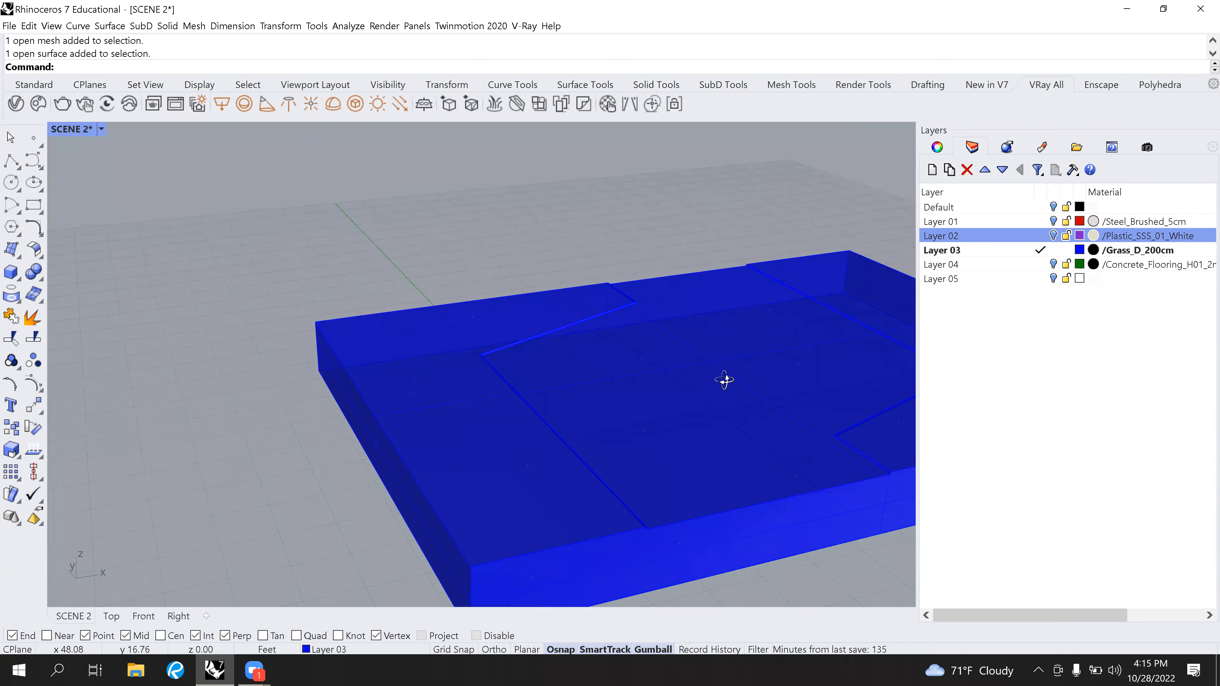
pyautogui.scroll(5, 725, 382)
# Isolate the concrete base and paving by making Layer 04 the current layer and hiding Layer 03.
pyautogui.click(1040, 264)
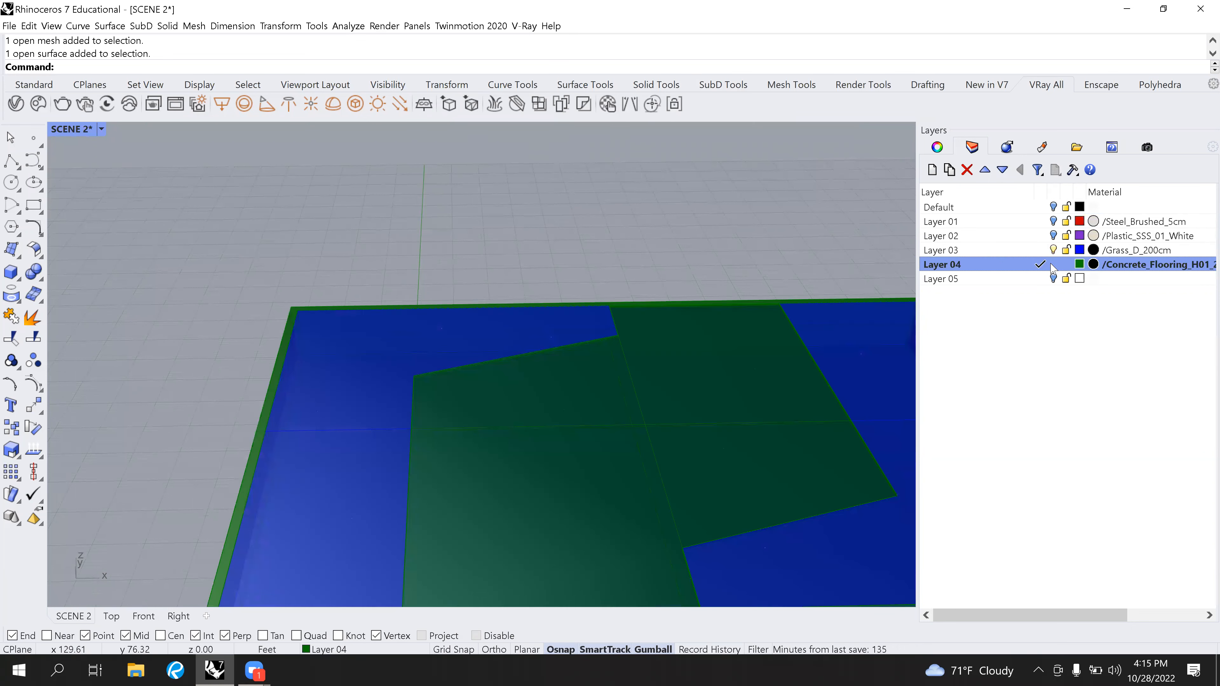
pyautogui.click(1053, 250)
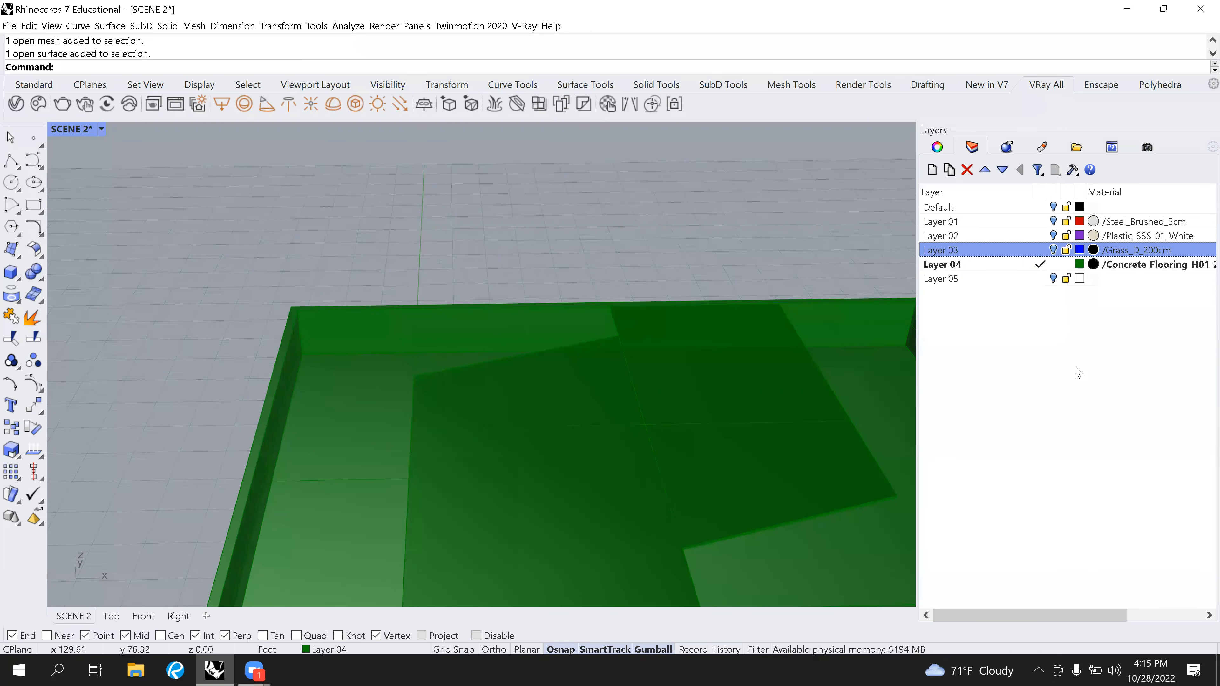
pyautogui.click(1018, 279)
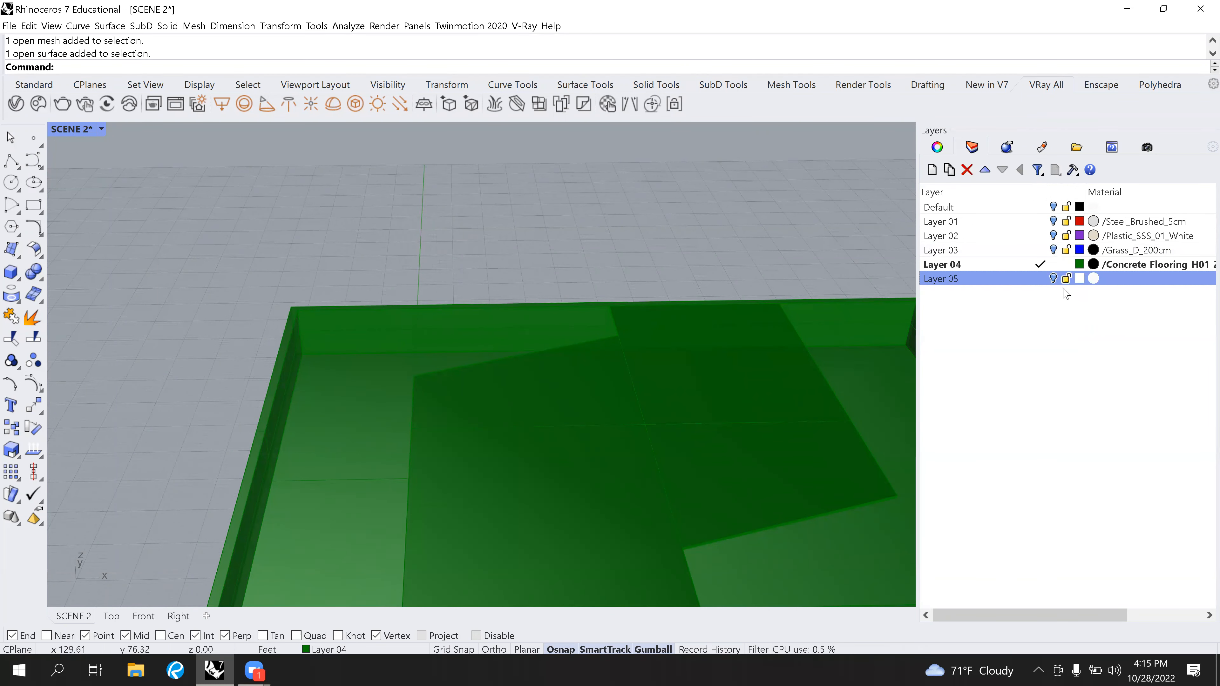
# Rename Layer 04 as Concrete.
pyautogui.click(997, 266)
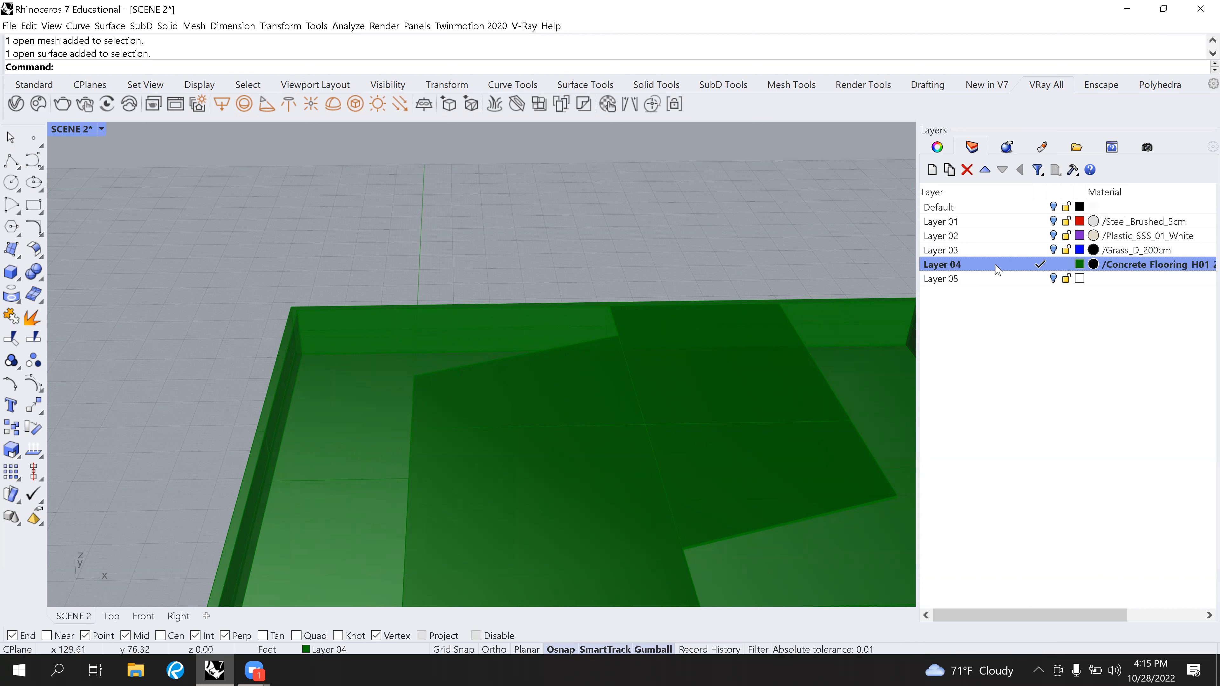
pyautogui.click(994, 268)
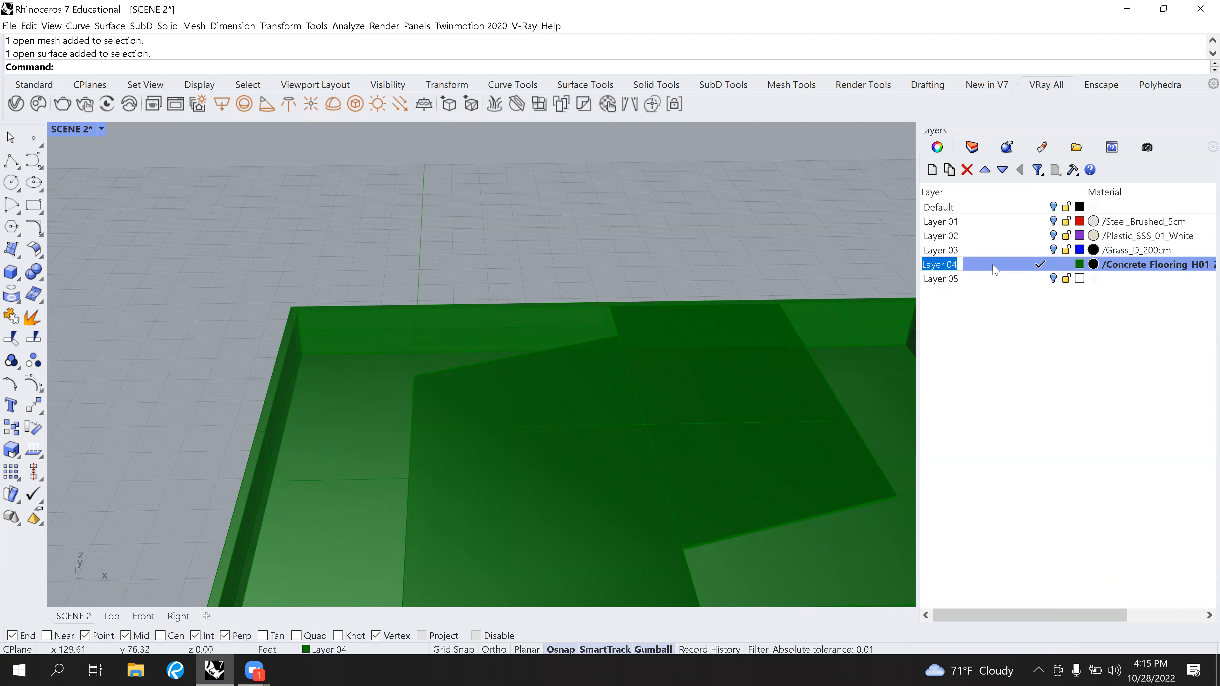
pyautogui.write('Conc')
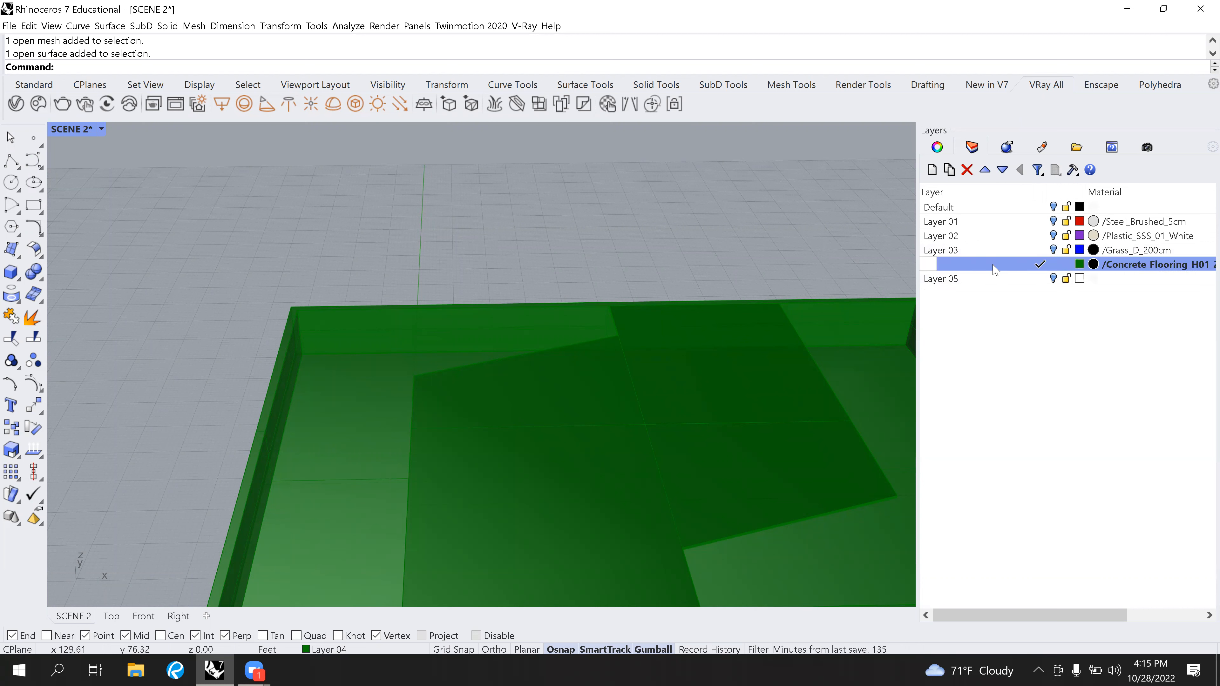
pyautogui.write('rete')
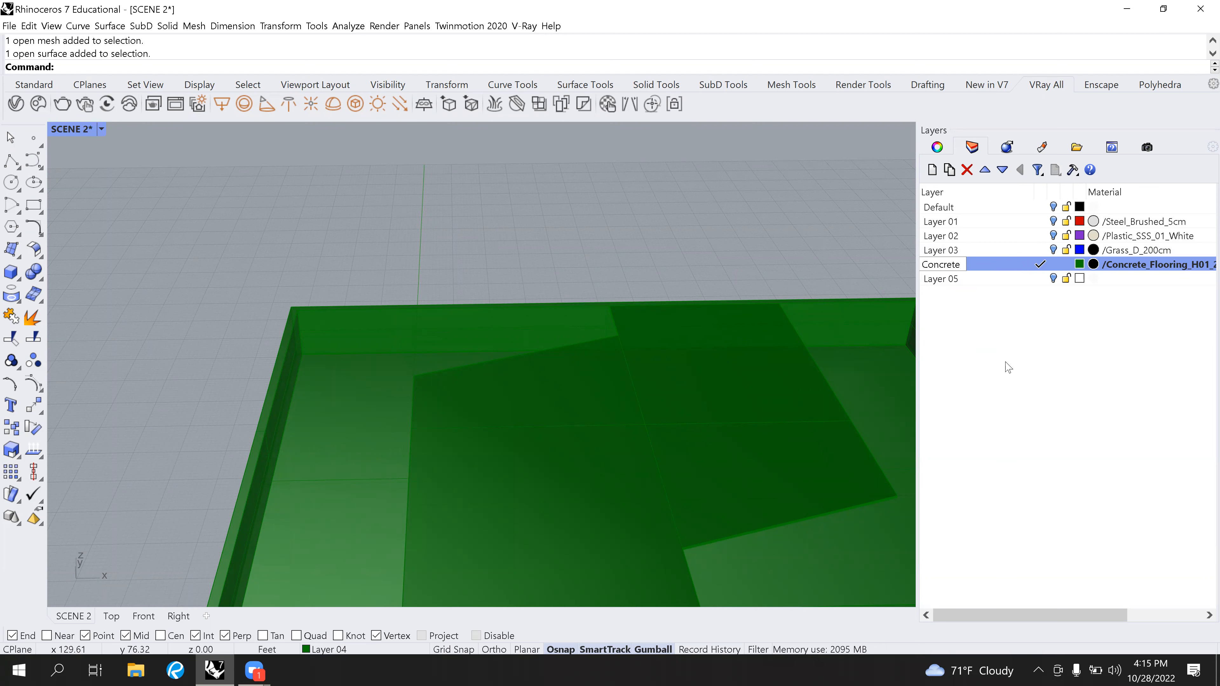
pyautogui.press('Return')
# Make Layer 03 the current layer and rename it as Grass.
pyautogui.click(985, 251)
pyautogui.doubleClick(983, 251)
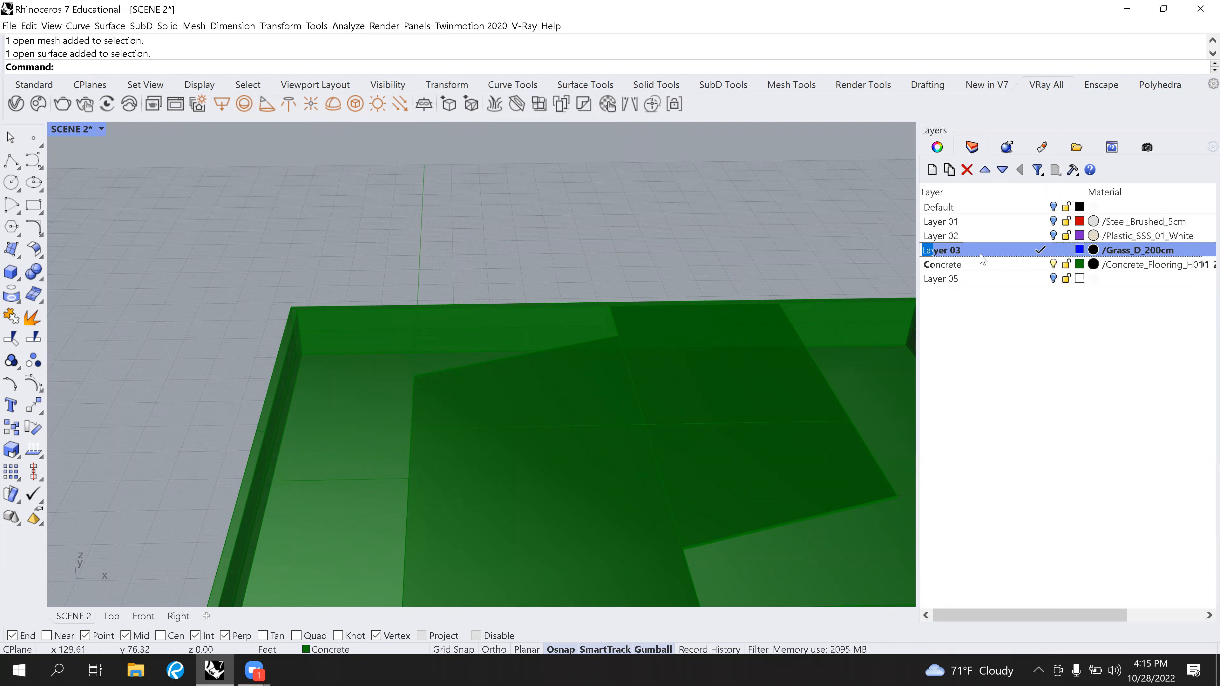
pyautogui.click(957, 250)
pyautogui.write('Grass')
pyautogui.press('Return')
# Make Layer 05, which holds the trees and people, the current layer and rename it as Entourage.
pyautogui.doubleClick(980, 279)
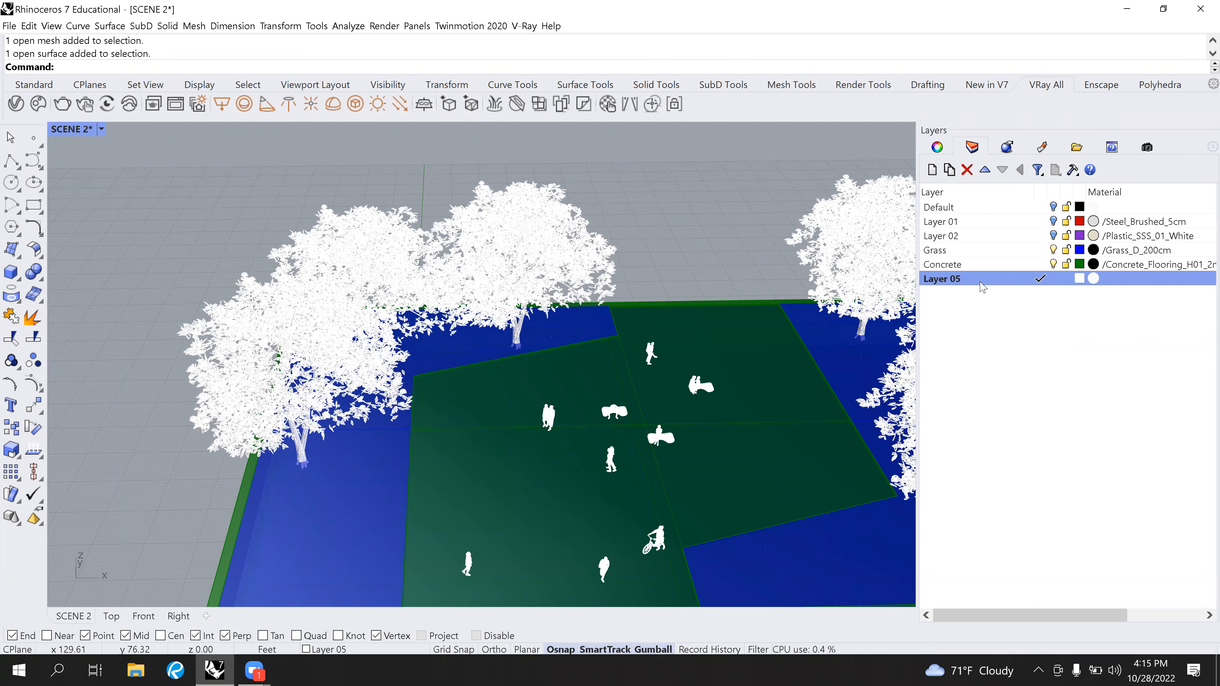
pyautogui.click(981, 279)
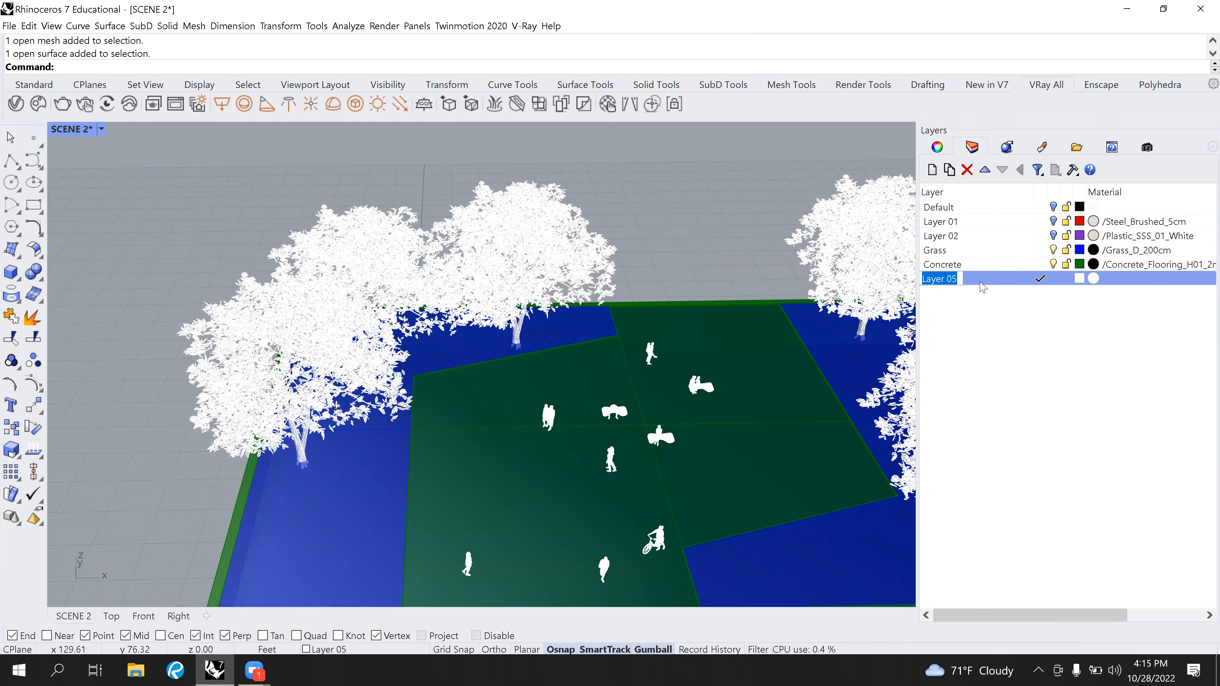
pyautogui.write('Entrou')
pyautogui.press('BackSpace')
pyautogui.press('BackSpace')
pyautogui.press('BackSpace')
pyautogui.write('ourage')
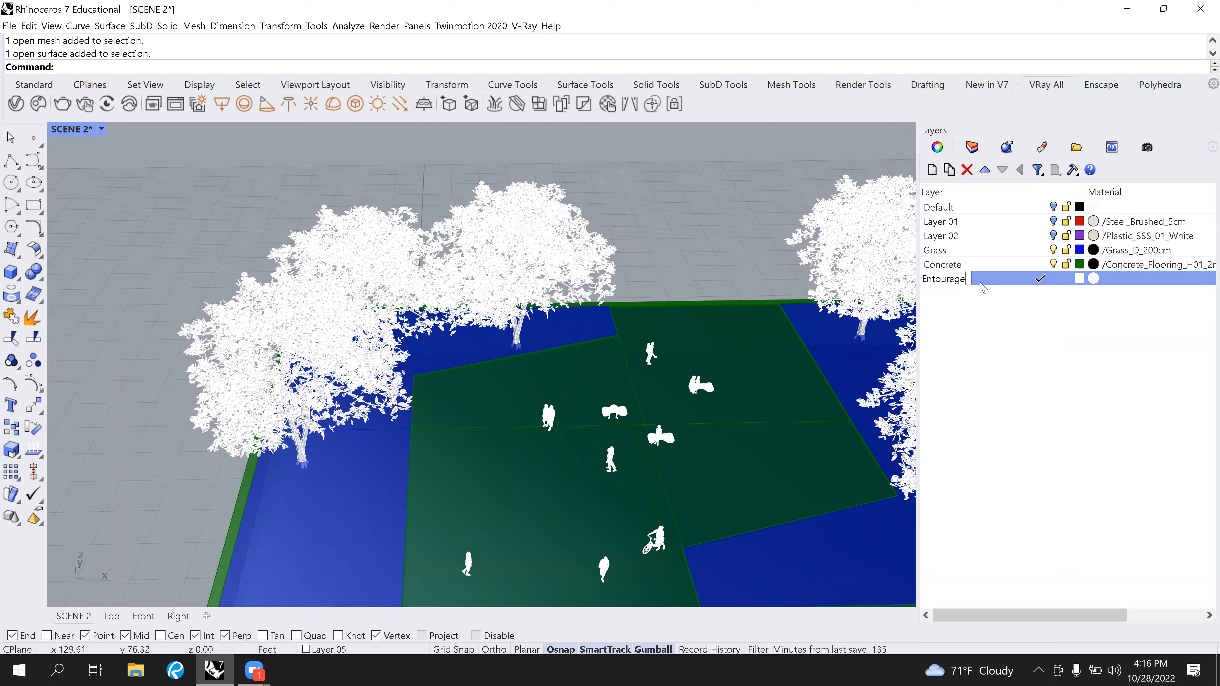
pyautogui.click(1017, 372)
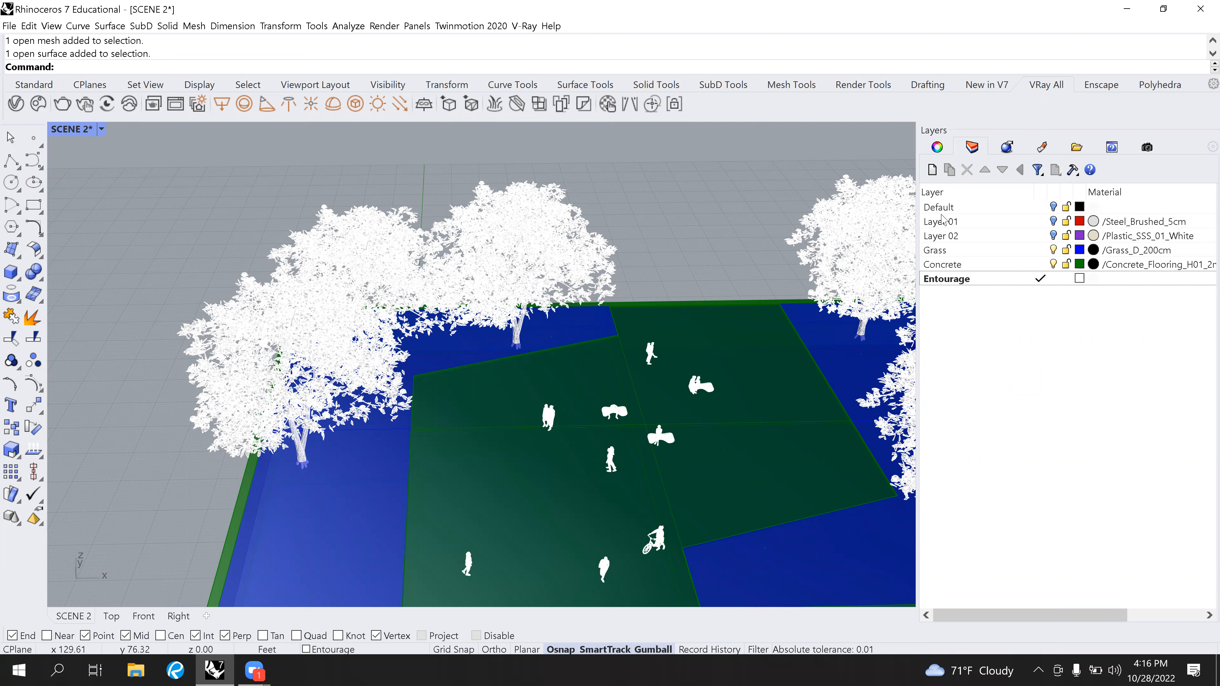
# Select one of the trees at the back edge of the site, examine its leaf and branch meshes up close, and deselect it.
pyautogui.scroll(3, 444, 209)
pyautogui.click(481, 219)
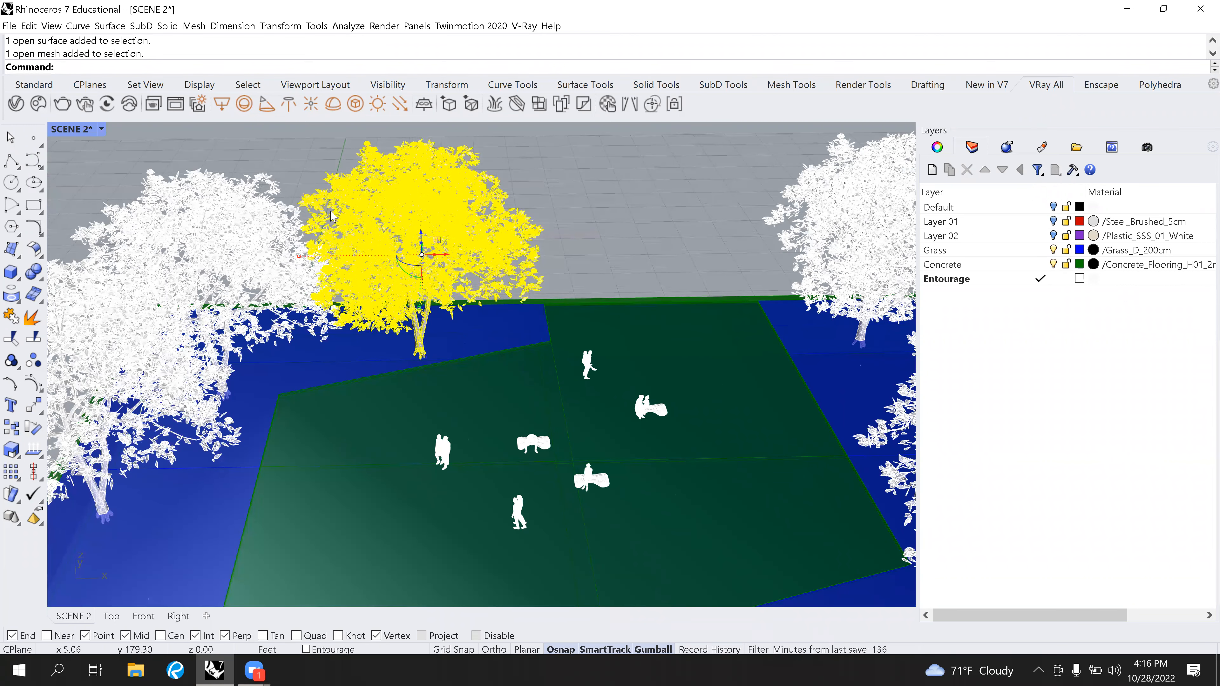
pyautogui.scroll(2, 463, 235)
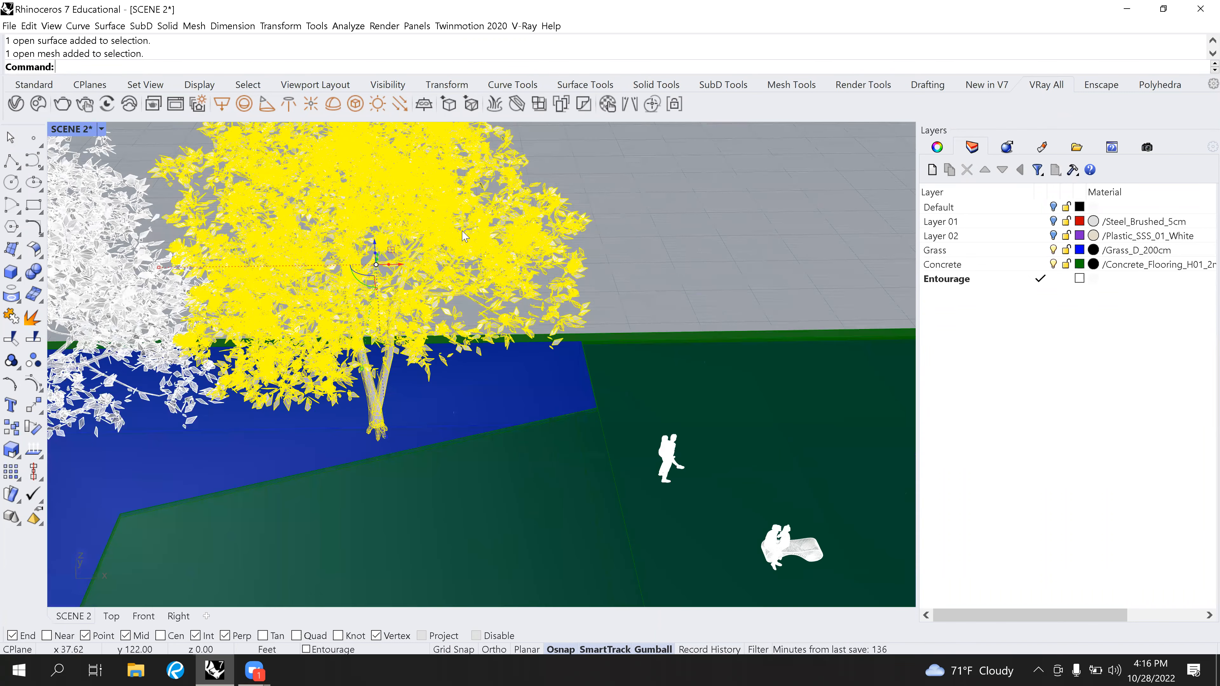
pyautogui.scroll(5, 559, 318)
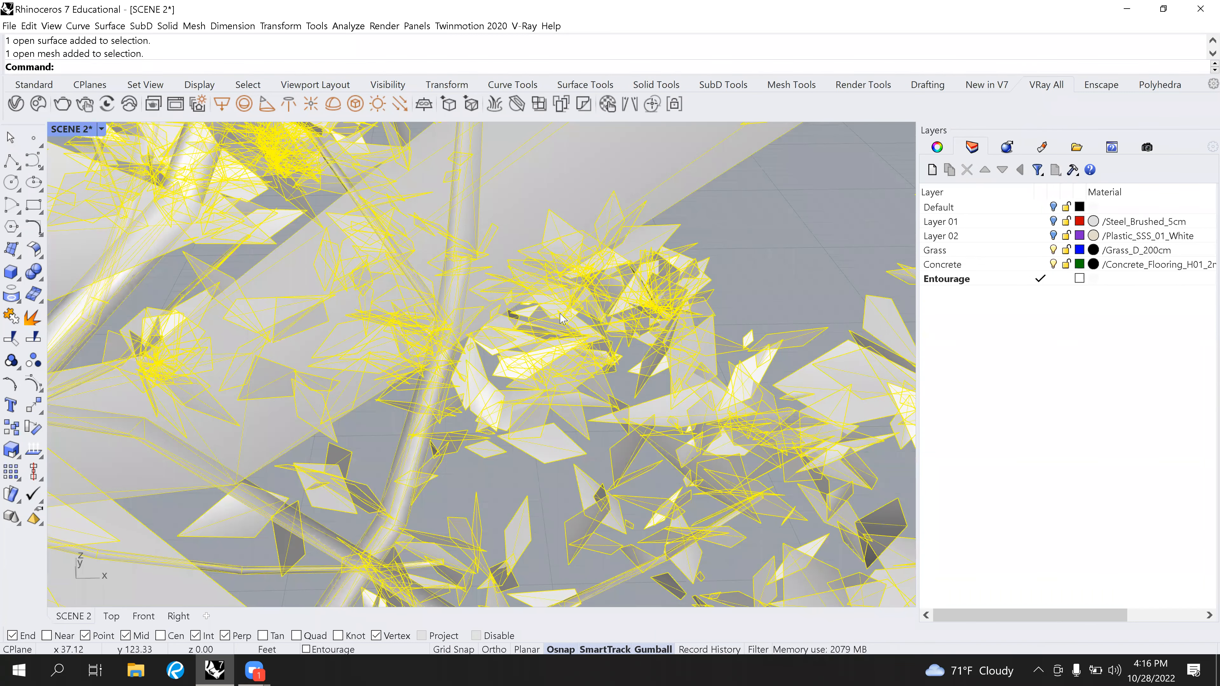
pyautogui.scroll(-5, 548, 309)
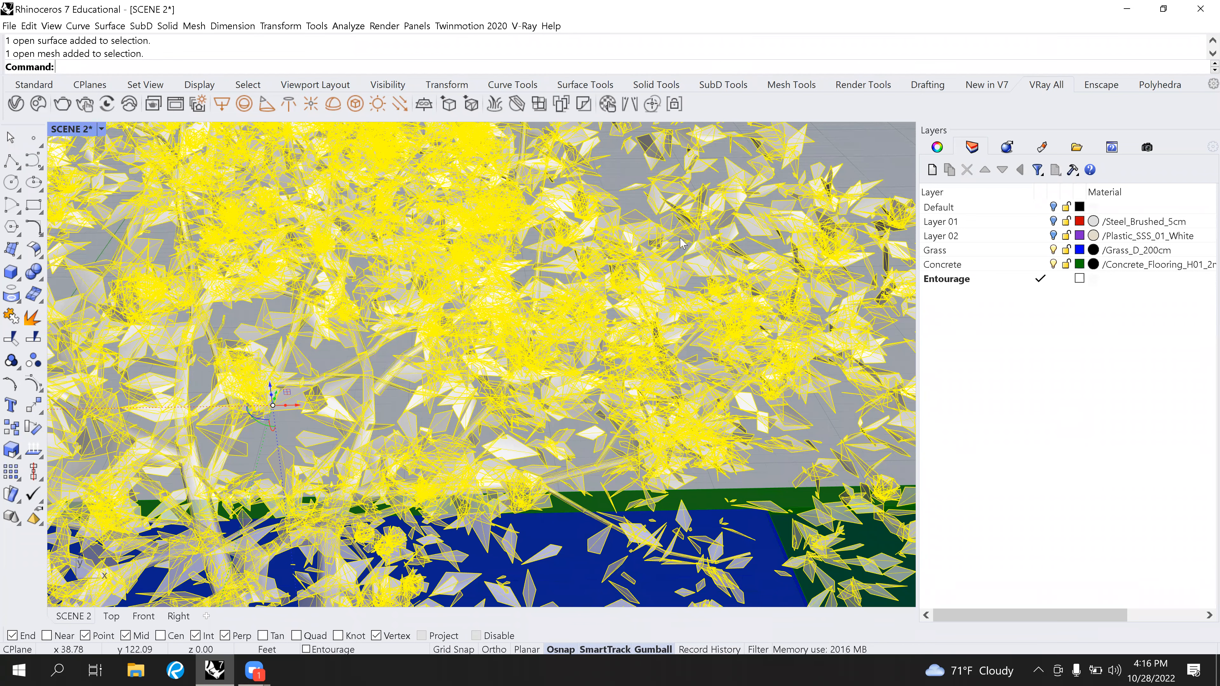
pyautogui.scroll(-6, 513, 268)
pyautogui.press('Escape')
pyautogui.scroll(-2, 644, 339)
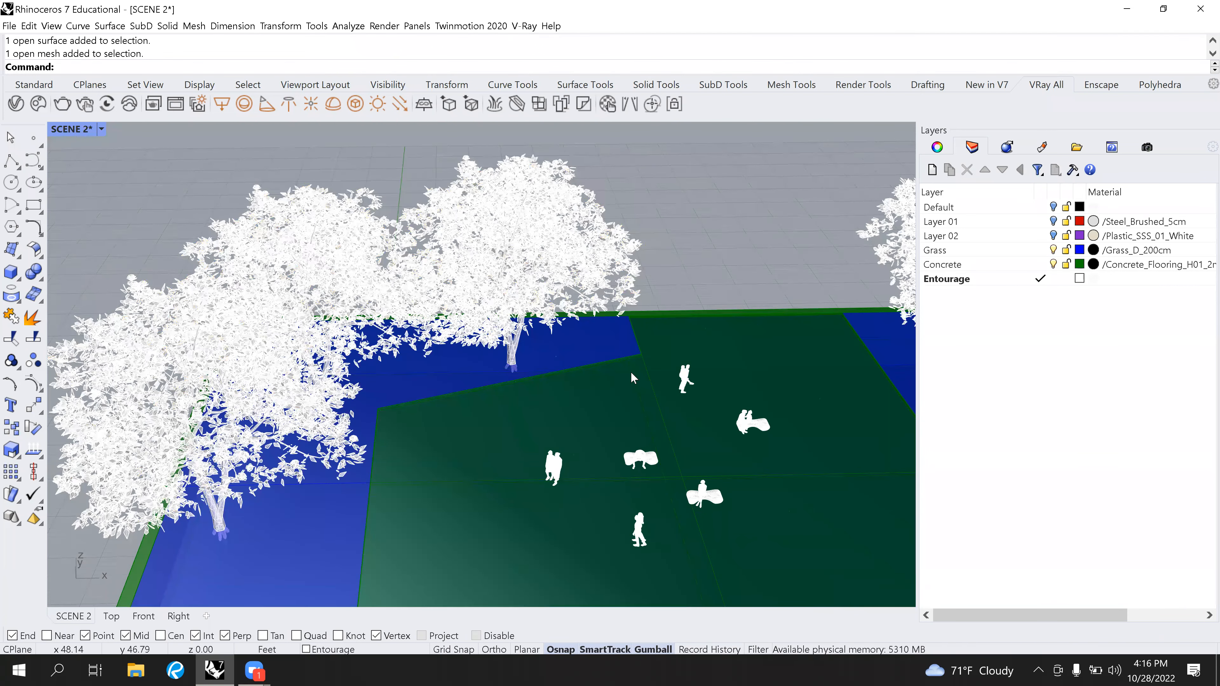
# Make Concrete the current layer and toggle the Entourage layer off and back on.
pyautogui.scroll(-4, 631, 372)
pyautogui.moveTo(634, 372); pyautogui.dragTo(691, 576, button='right')
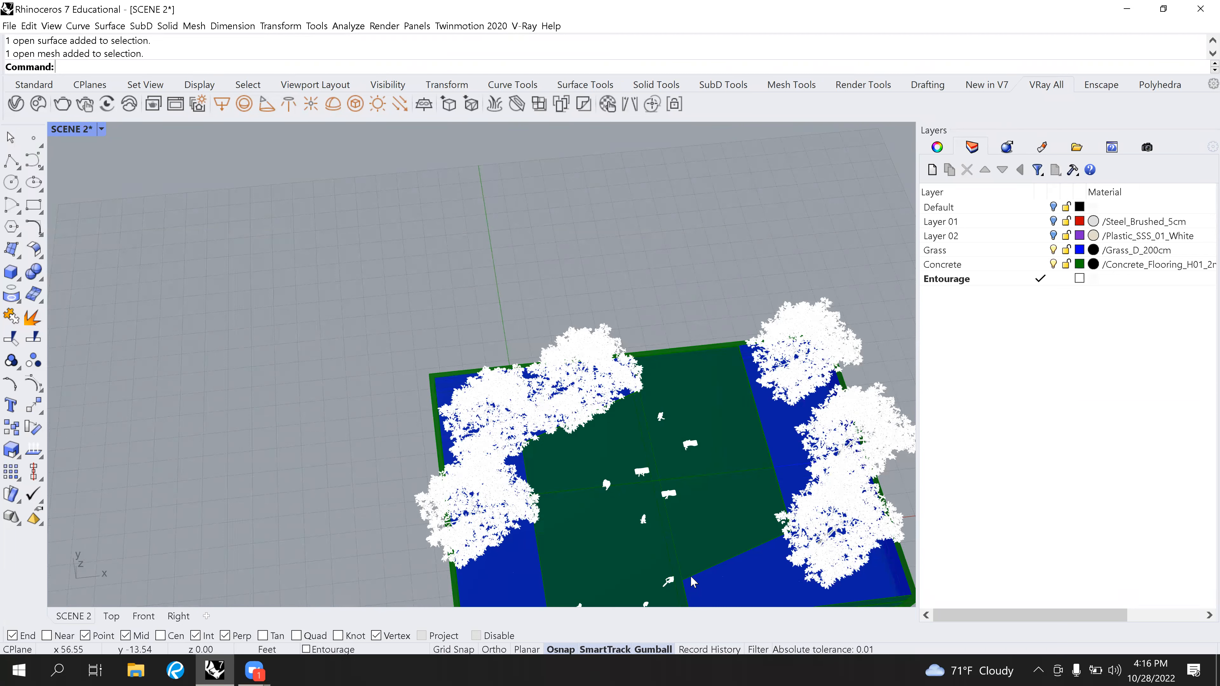
pyautogui.click(1023, 265)
pyautogui.click(1040, 265)
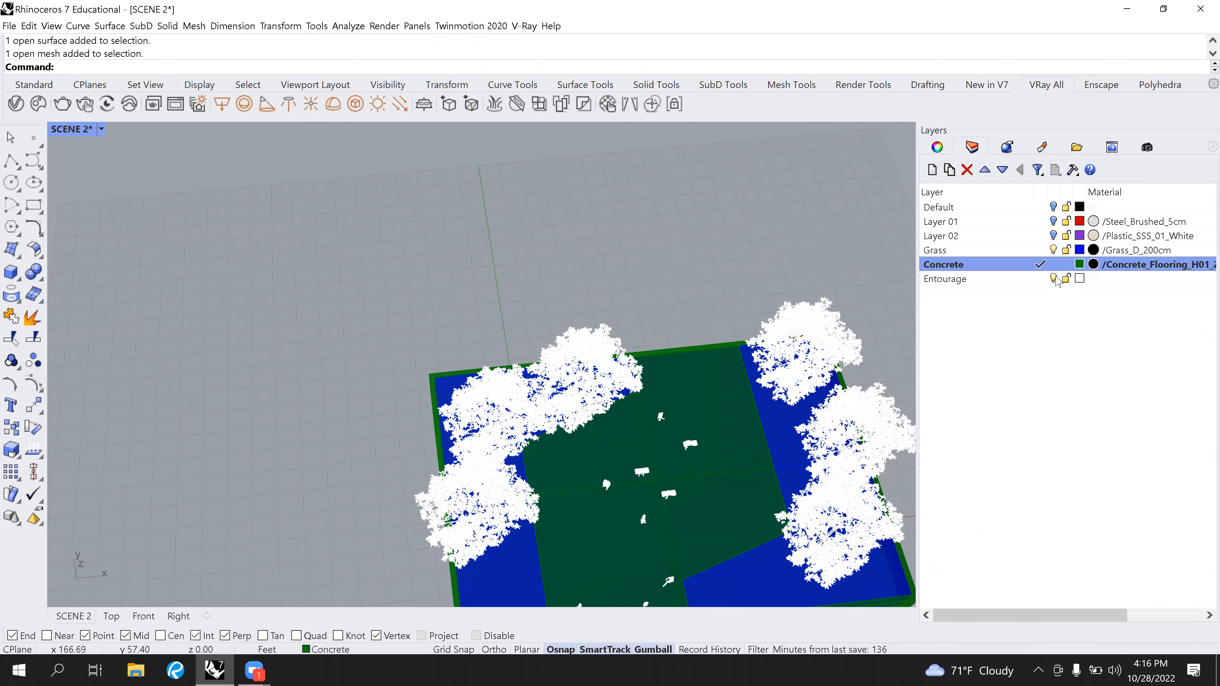
pyautogui.click(1053, 279)
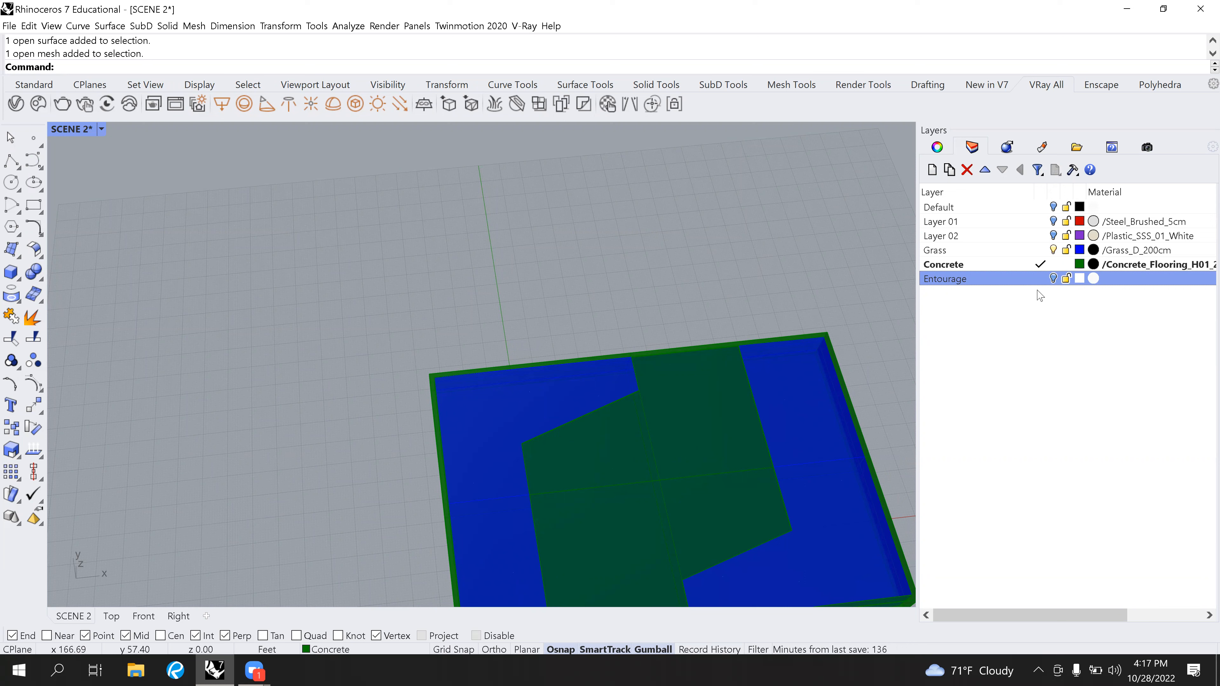
pyautogui.click(1053, 278)
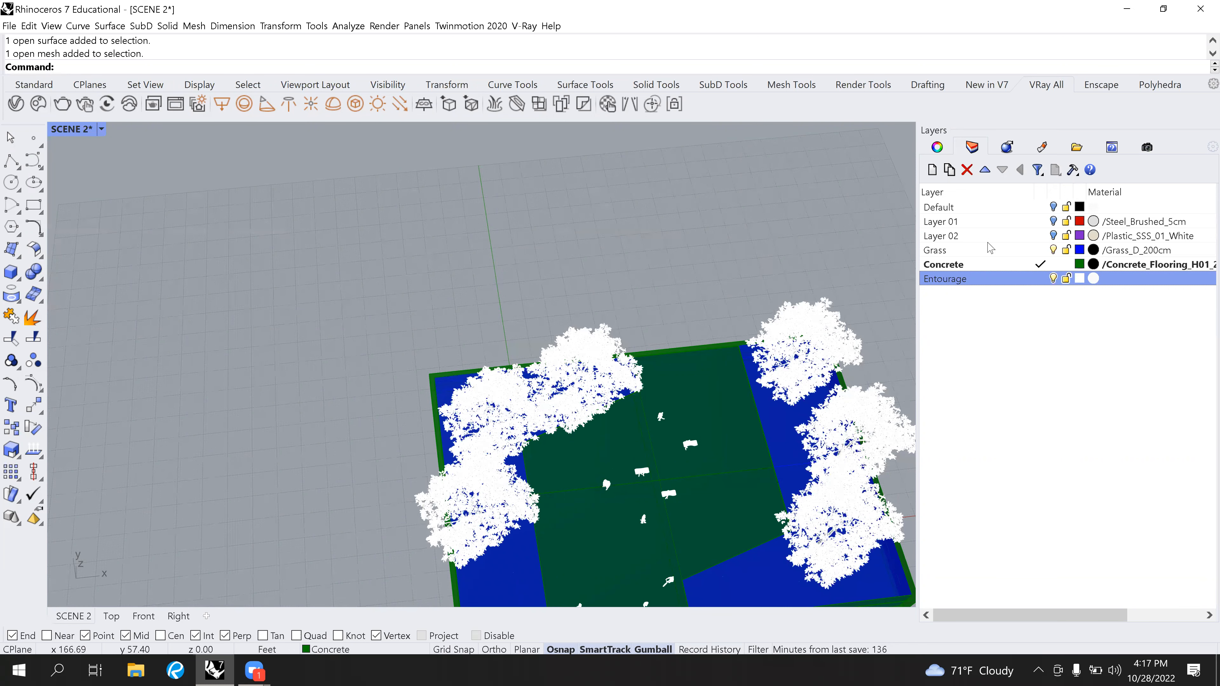
# Make Layer 02 the current layer and rename it as Canopy.
pyautogui.doubleClick(993, 238)
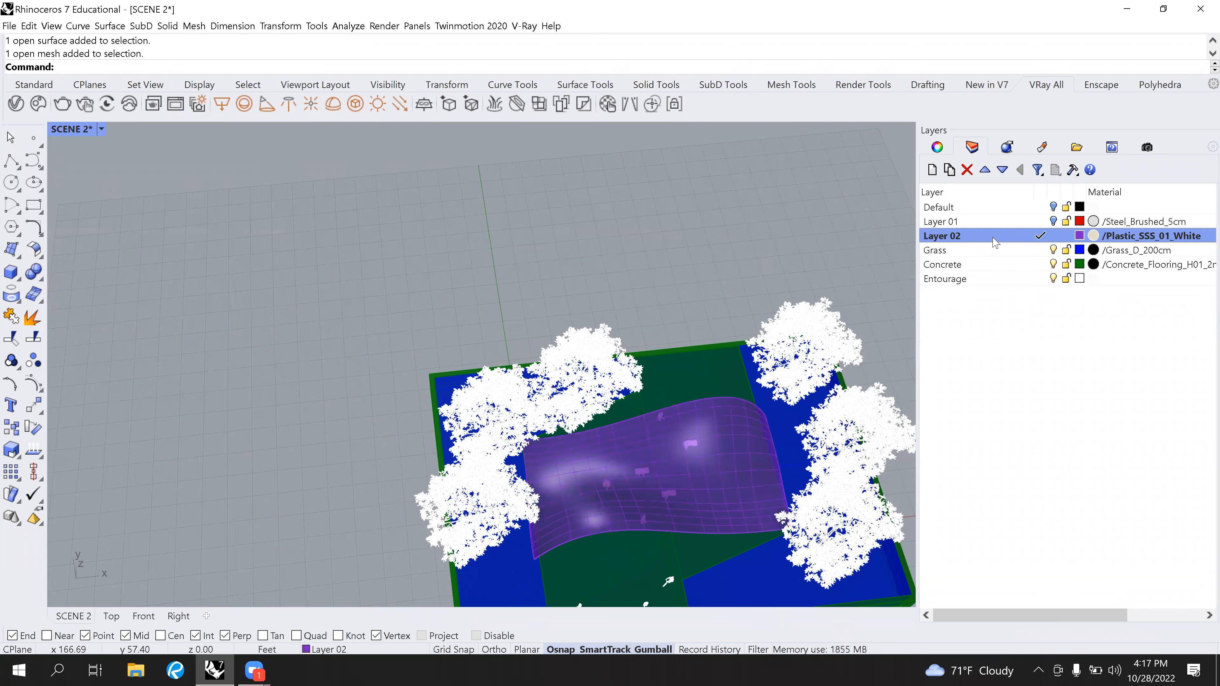
pyautogui.write('Ca')
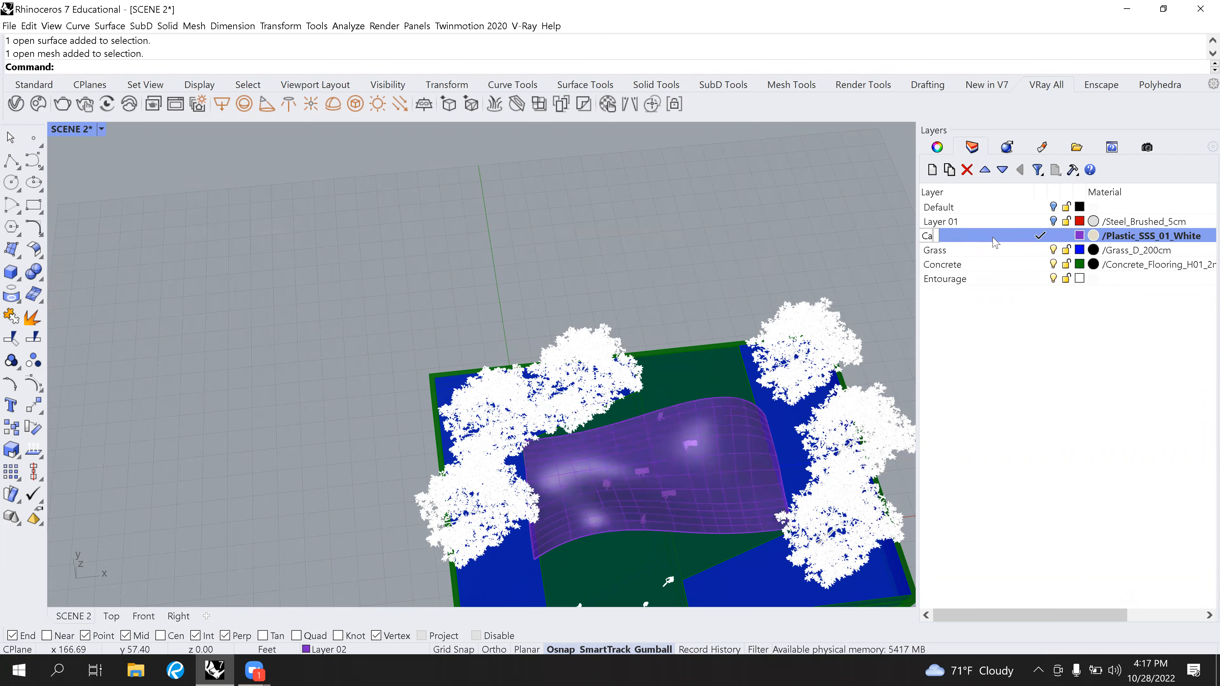
pyautogui.write('nopy')
pyautogui.click(1013, 402)
# Rename Layer 01 as Structure and select the Default layer.
pyautogui.doubleClick(1010, 224)
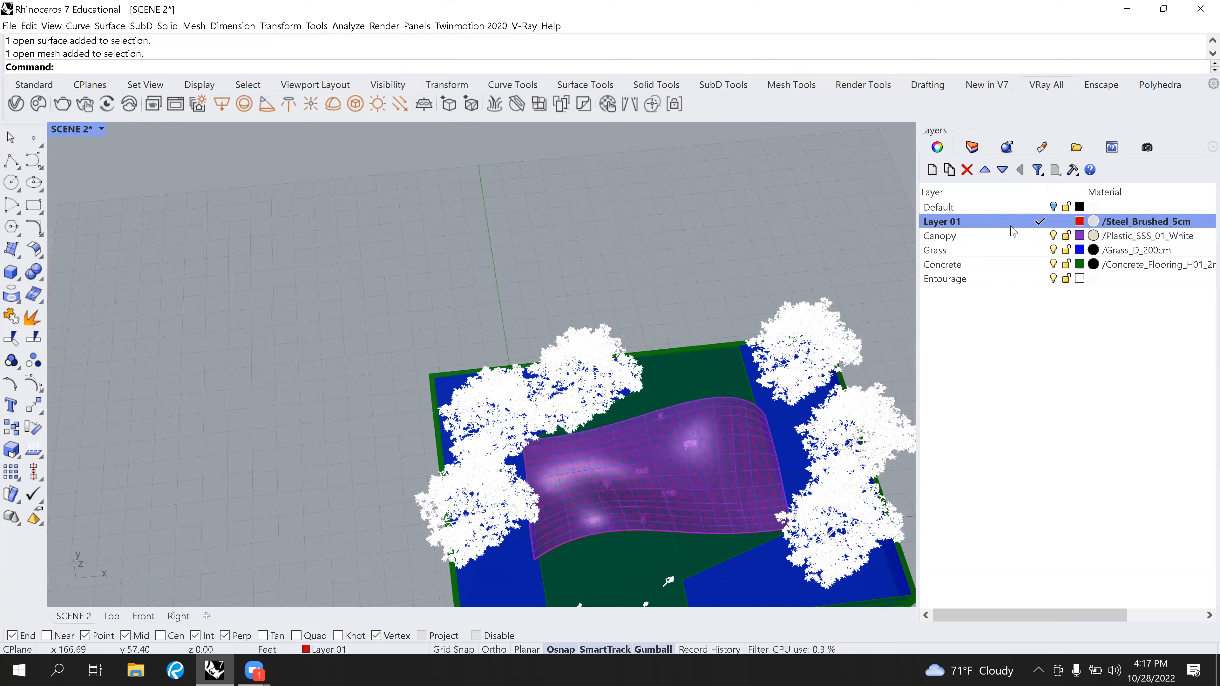
pyautogui.click(1010, 225)
pyautogui.write('Structure')
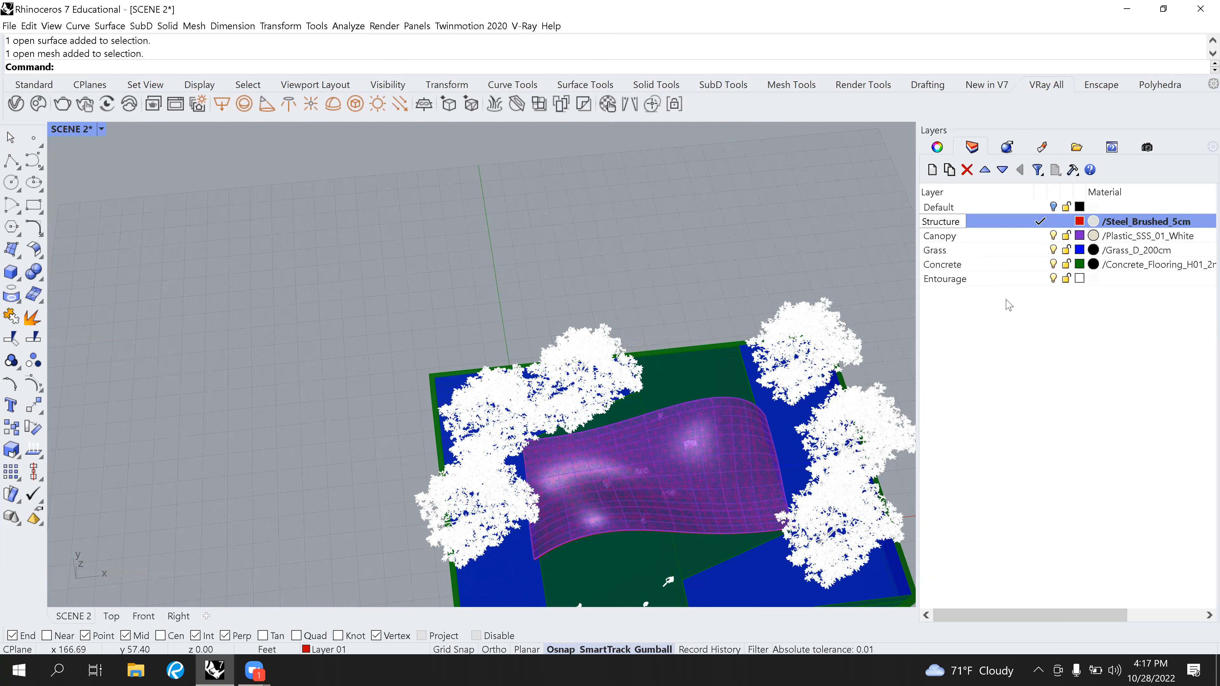
pyautogui.click(1008, 305)
pyautogui.click(1011, 212)
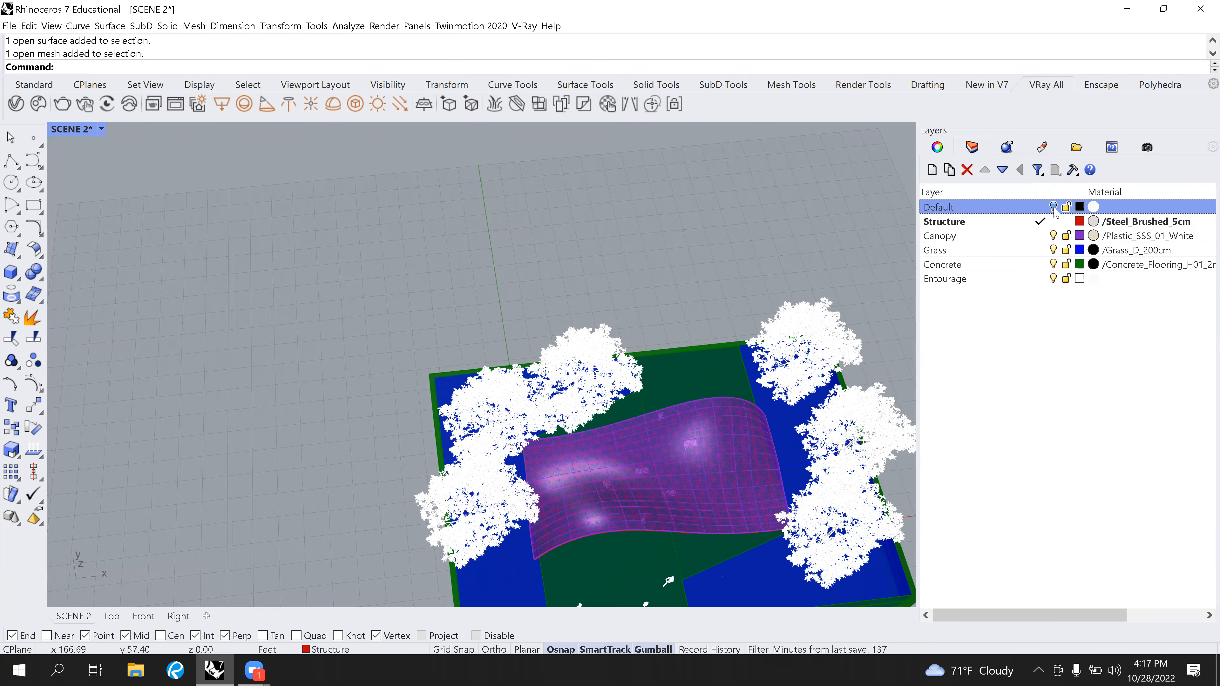
# Copy the entire pavilion scene, including site, trees and people, to the empty area beside the original.
pyautogui.moveTo(693, 410); pyautogui.dragTo(816, 296, button='right')
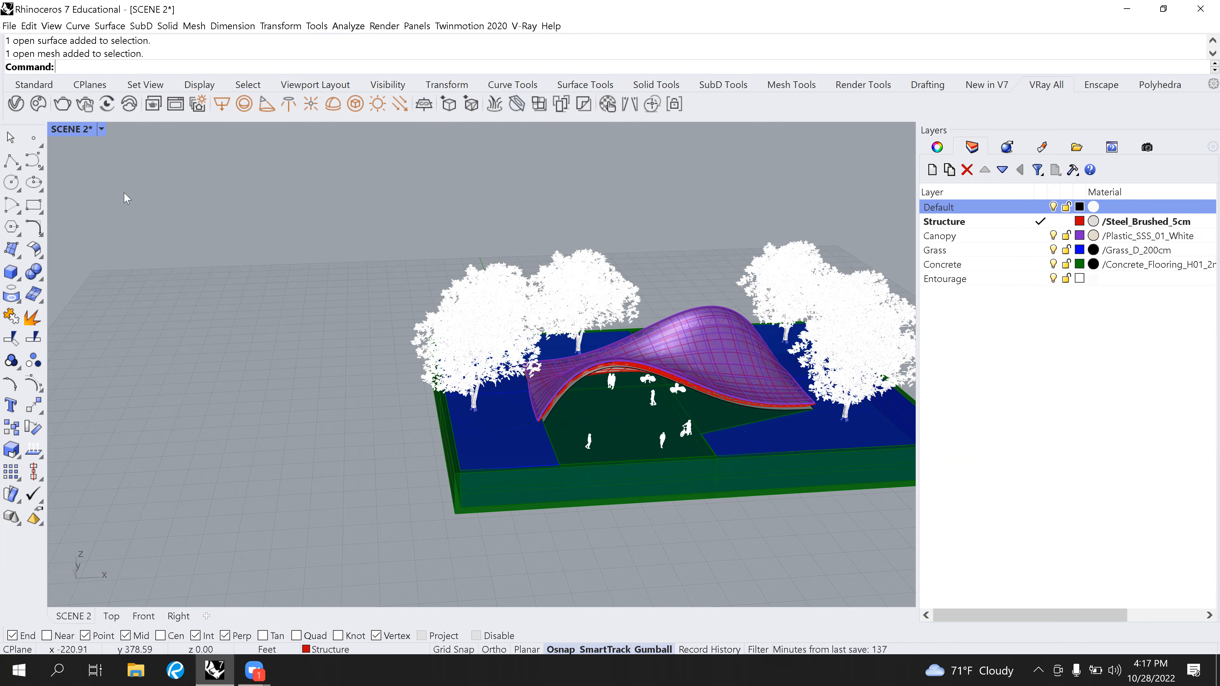
pyautogui.scroll(-5, 244, 248)
pyautogui.moveTo(244, 248); pyautogui.dragTo(646, 481, button='right')
pyautogui.moveTo(216, 231); pyautogui.dragTo(703, 523)
pyautogui.write('Copy')
pyautogui.press('Return')
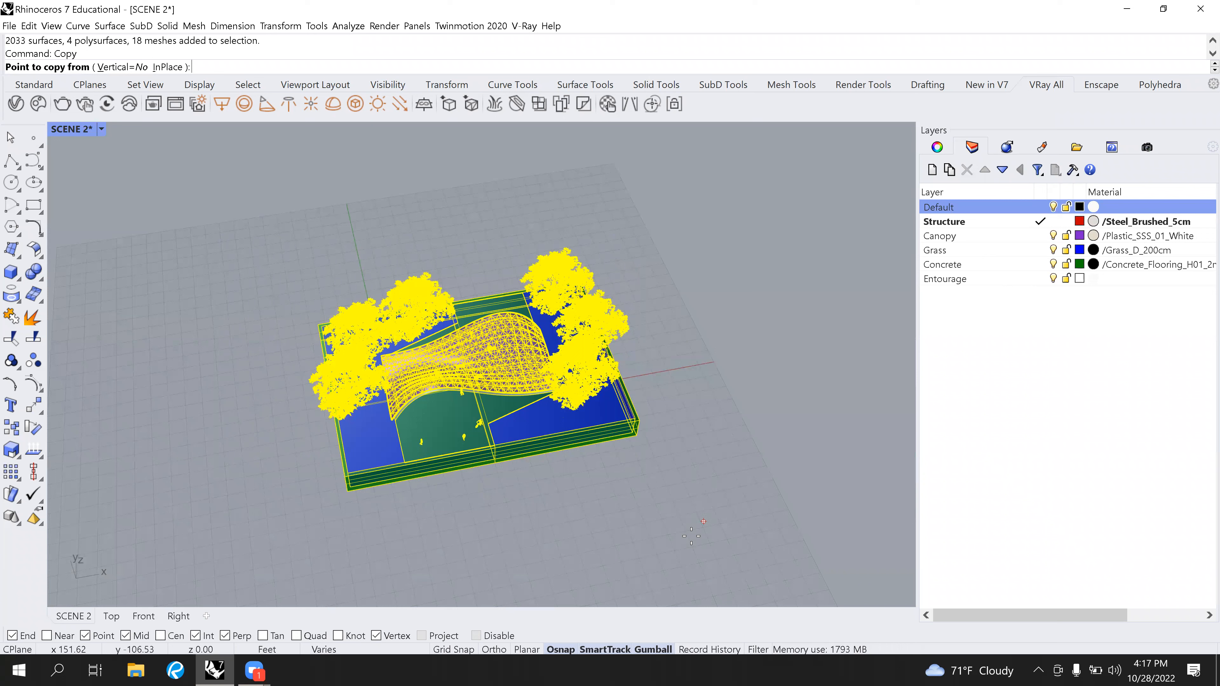
pyautogui.scroll(-10, 412, 461)
pyautogui.click(409, 468)
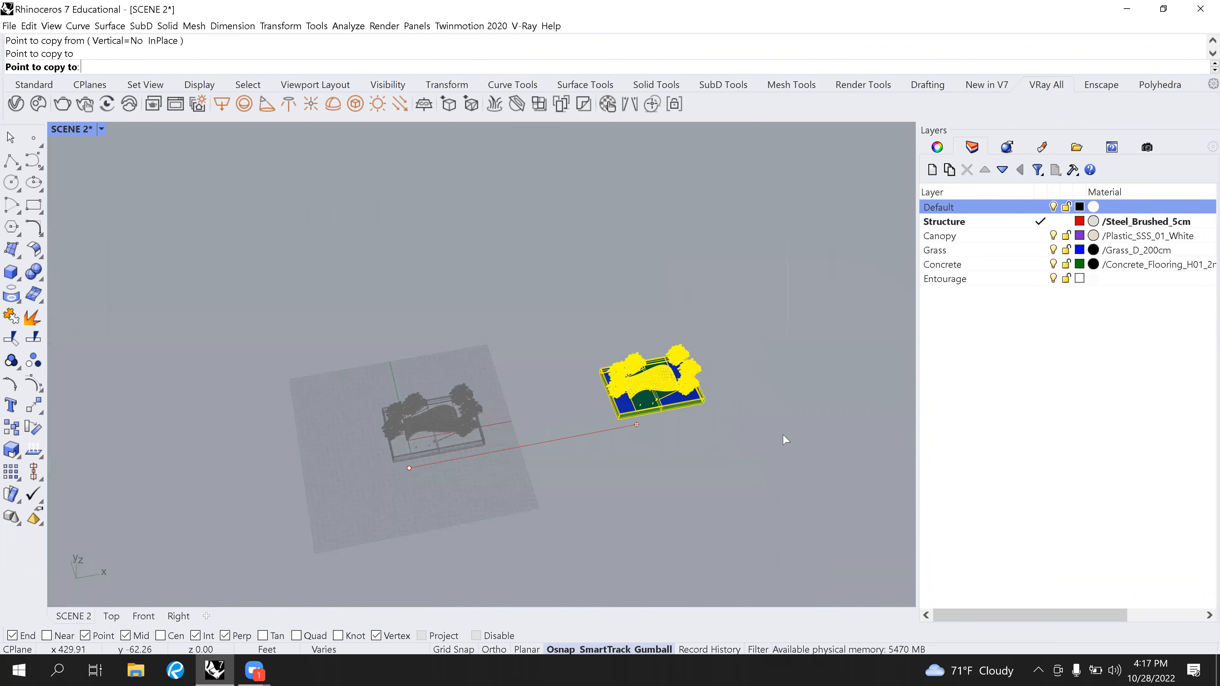
pyautogui.press('Return')
pyautogui.click(748, 485)
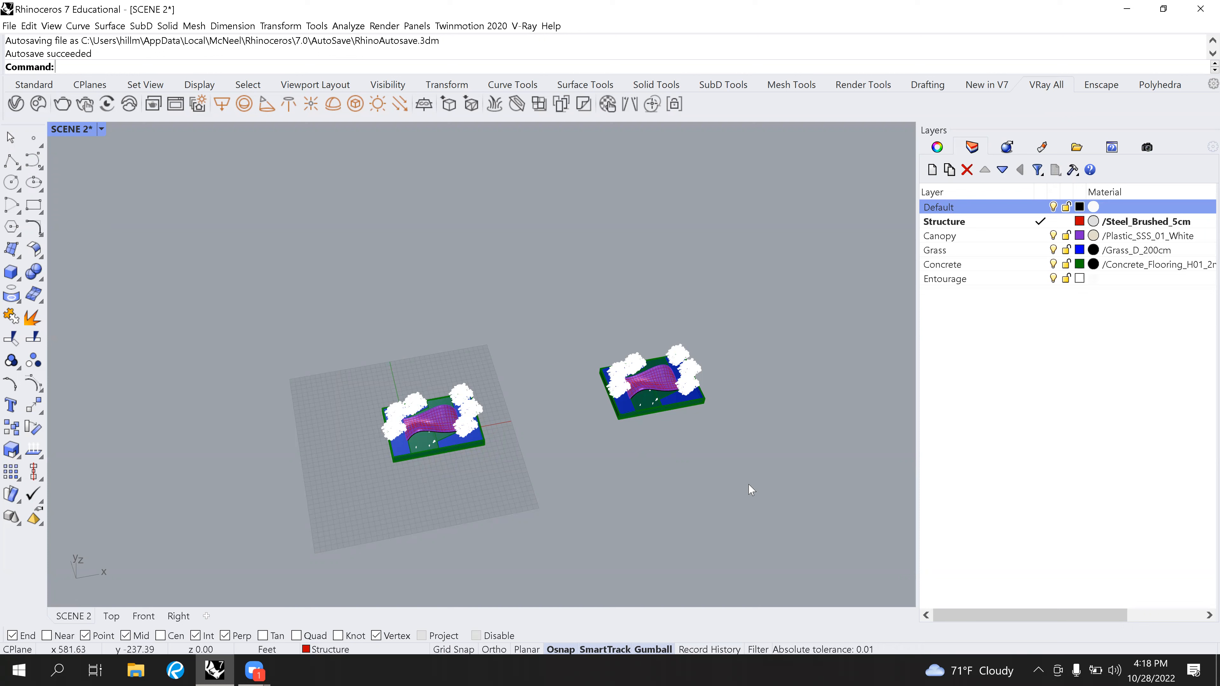
# Delete the duplicate pavilion scene beside the original.
pyautogui.moveTo(749, 490); pyautogui.dragTo(558, 324)
pyautogui.press('Delete')
pyautogui.scroll(-2, 558, 326)
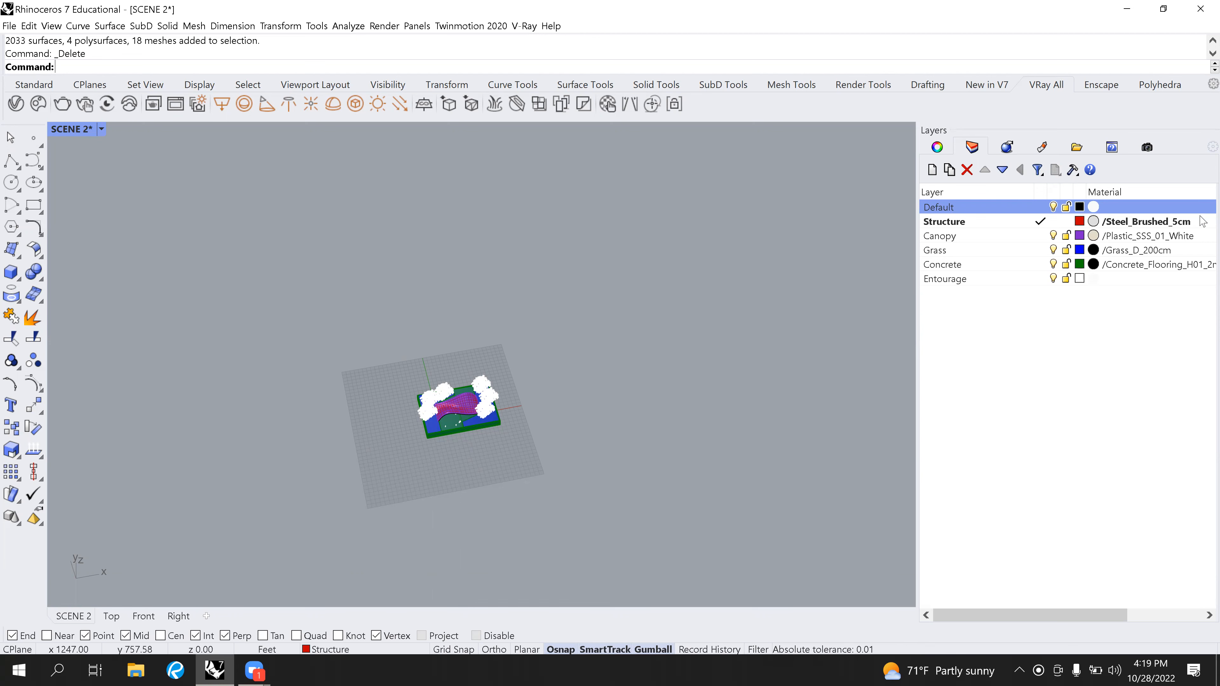
# Restore the SCENE 1 named view, look at the site from above, and restore SCENE 1 again.
pyautogui.click(1146, 147)
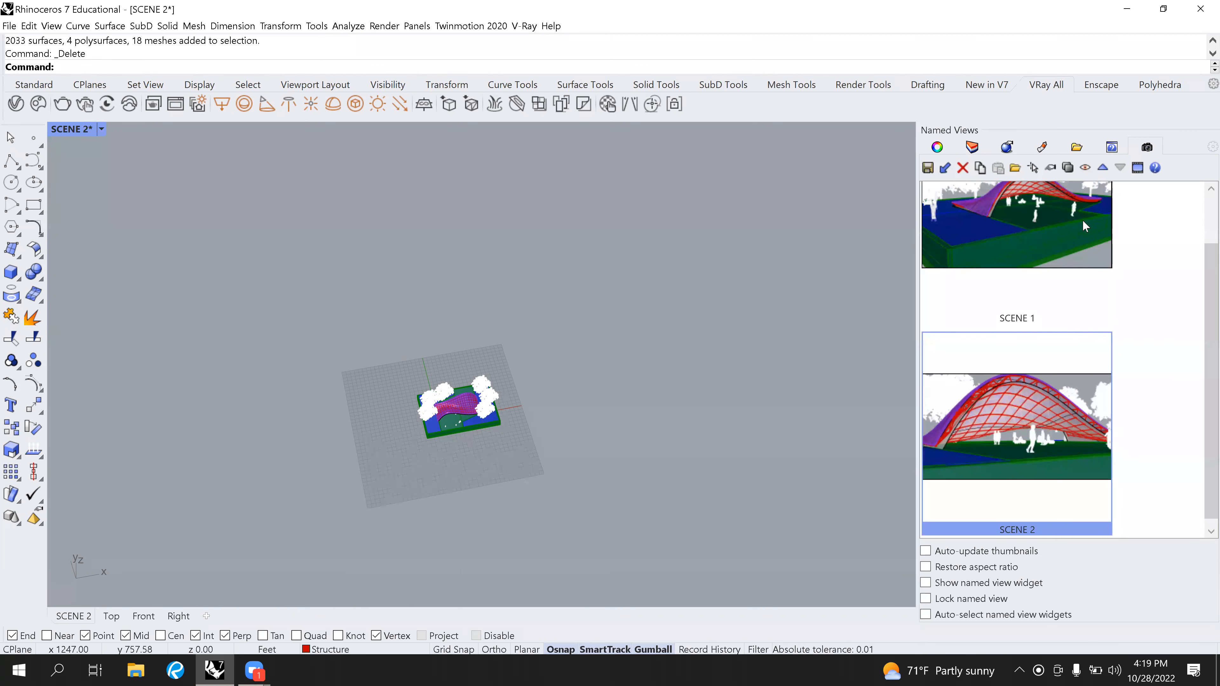
pyautogui.doubleClick(1032, 230)
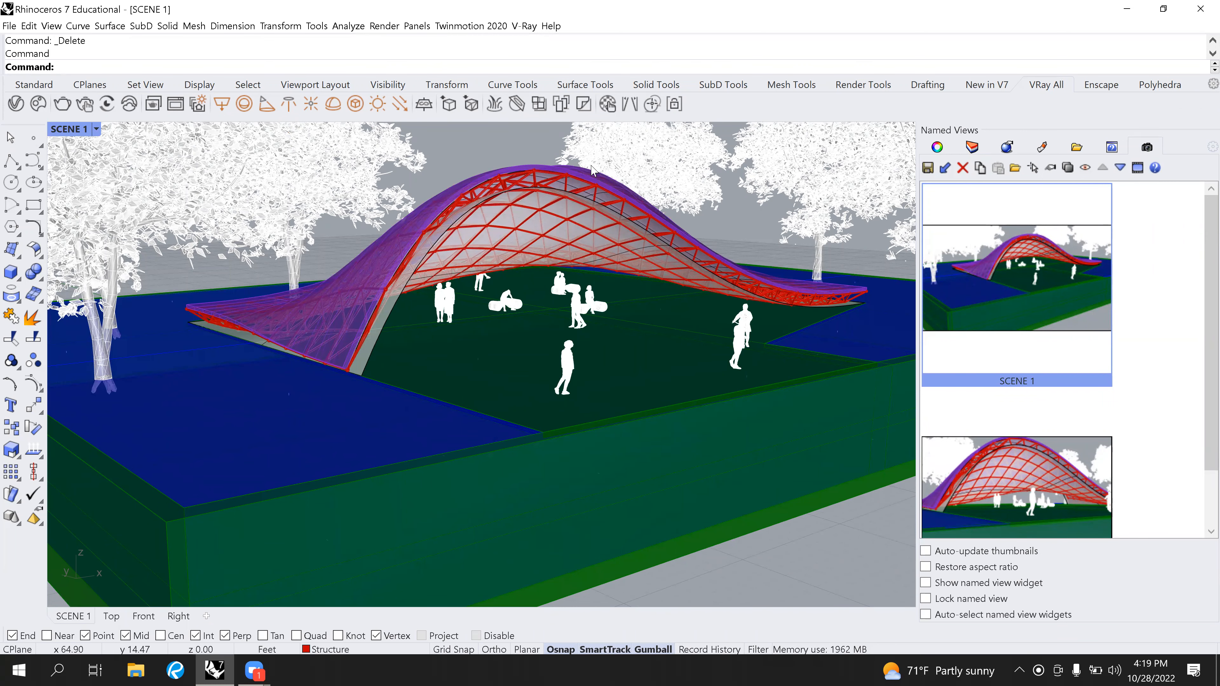
pyautogui.moveTo(684, 258); pyautogui.dragTo(638, 150, button='right')
pyautogui.scroll(-12, 617, 190)
pyautogui.scroll(5, 617, 191)
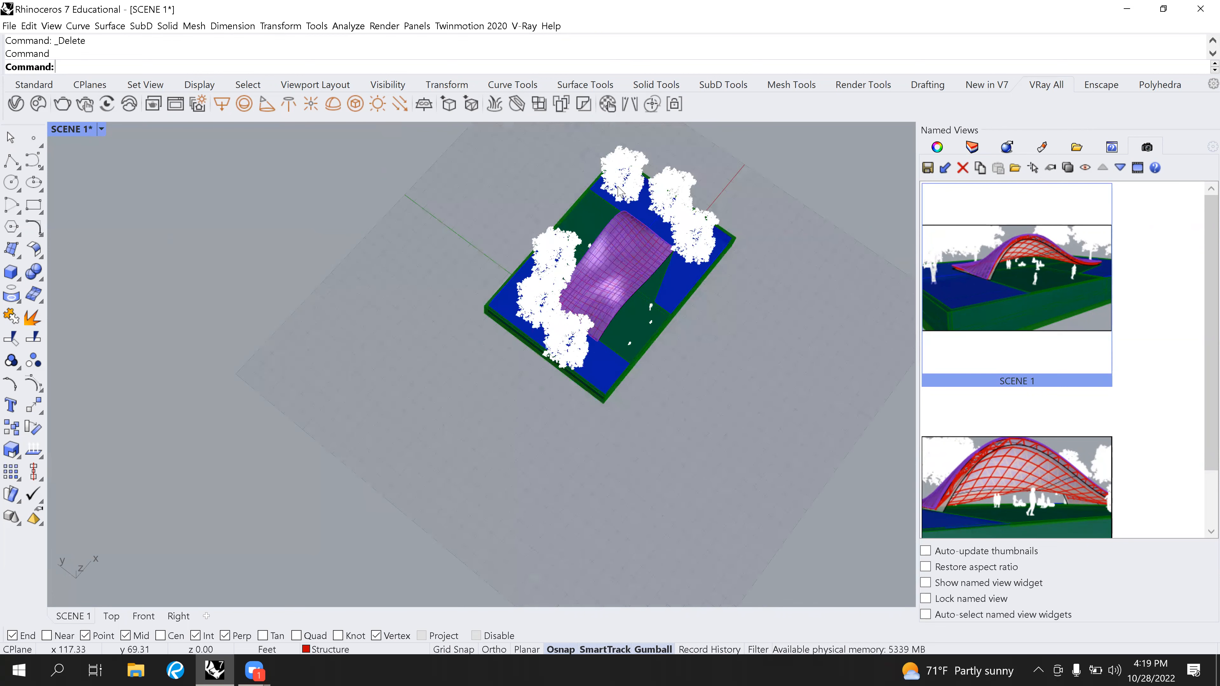
pyautogui.doubleClick(1015, 268)
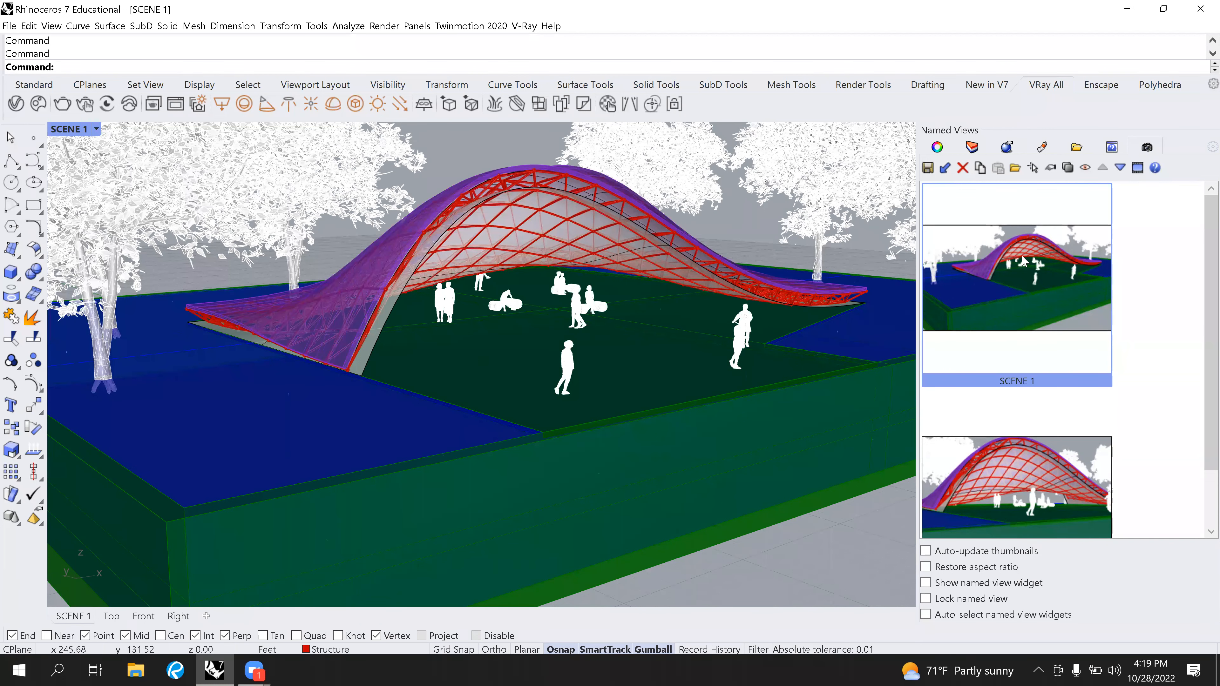
# Check the viewport's camera properties and return to the SCENE 1 named view.
pyautogui.click(941, 144)
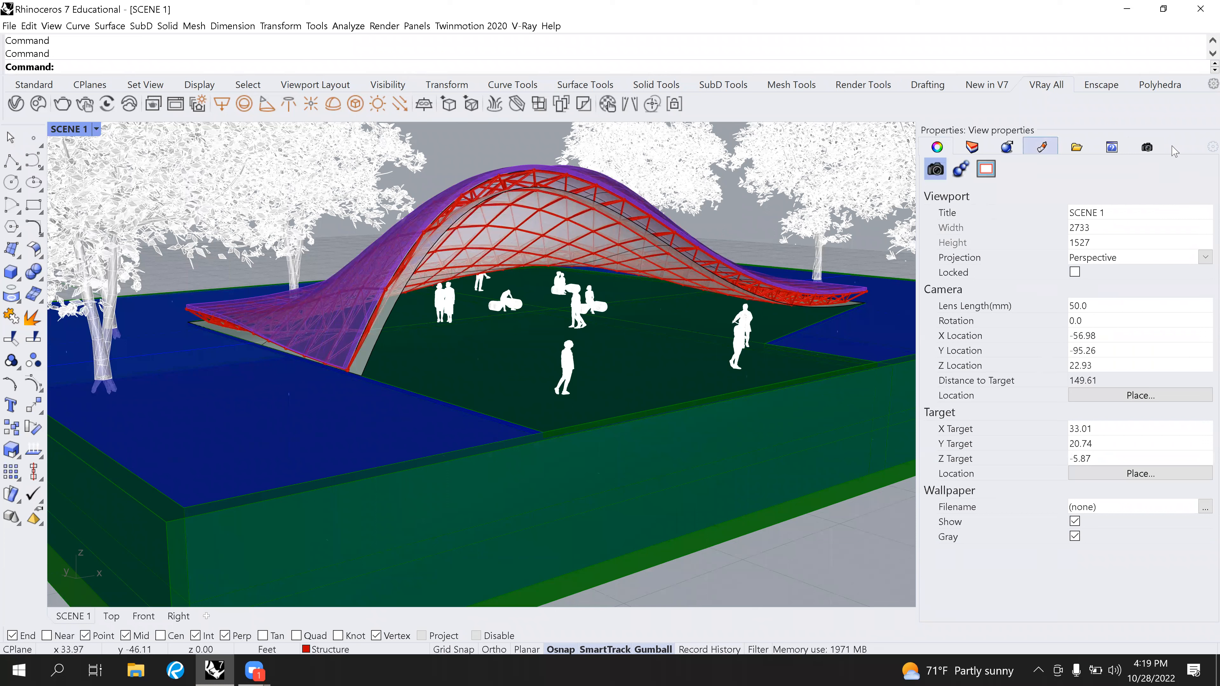
pyautogui.click(1147, 147)
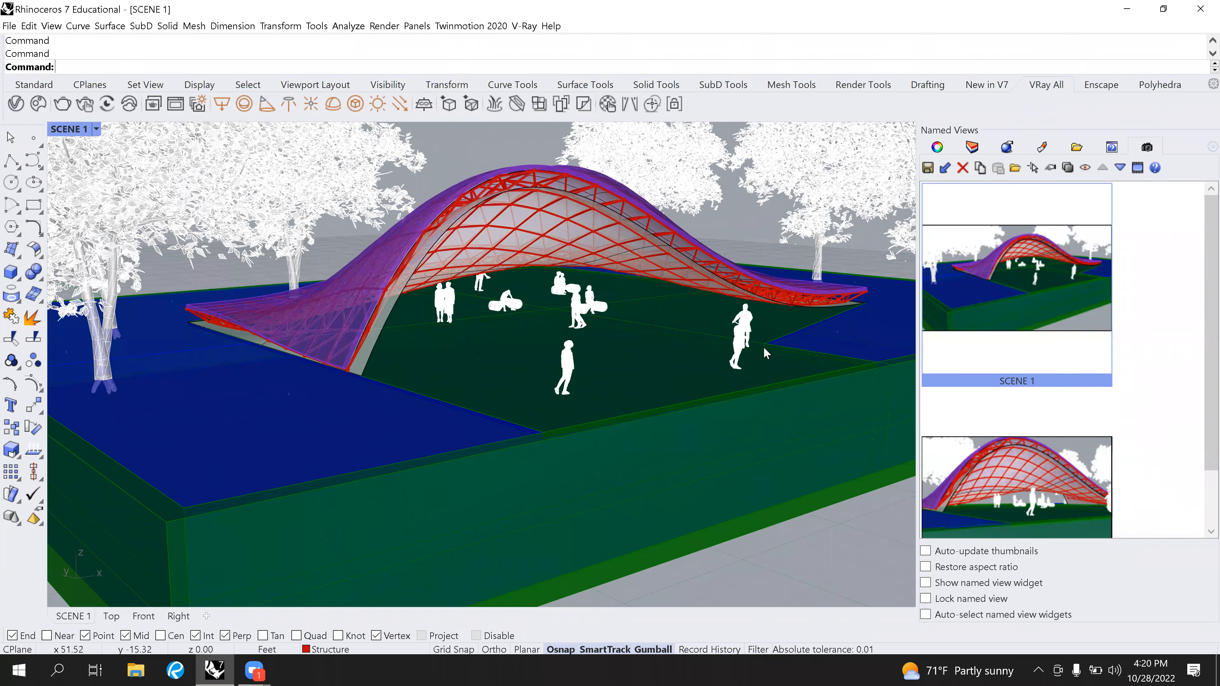
pyautogui.scroll(5, 763, 347)
pyautogui.doubleClick(1046, 308)
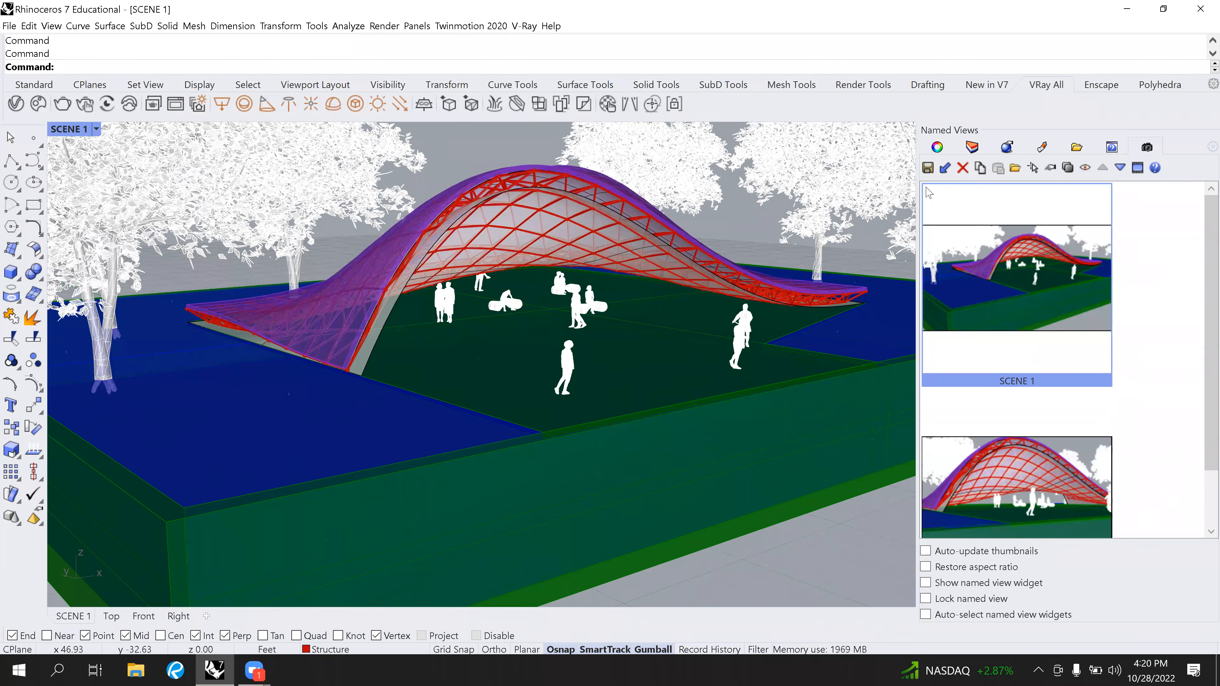
# Restore the SCENE 2 named view and look through the list of available panels without changing it.
pyautogui.doubleClick(1011, 500)
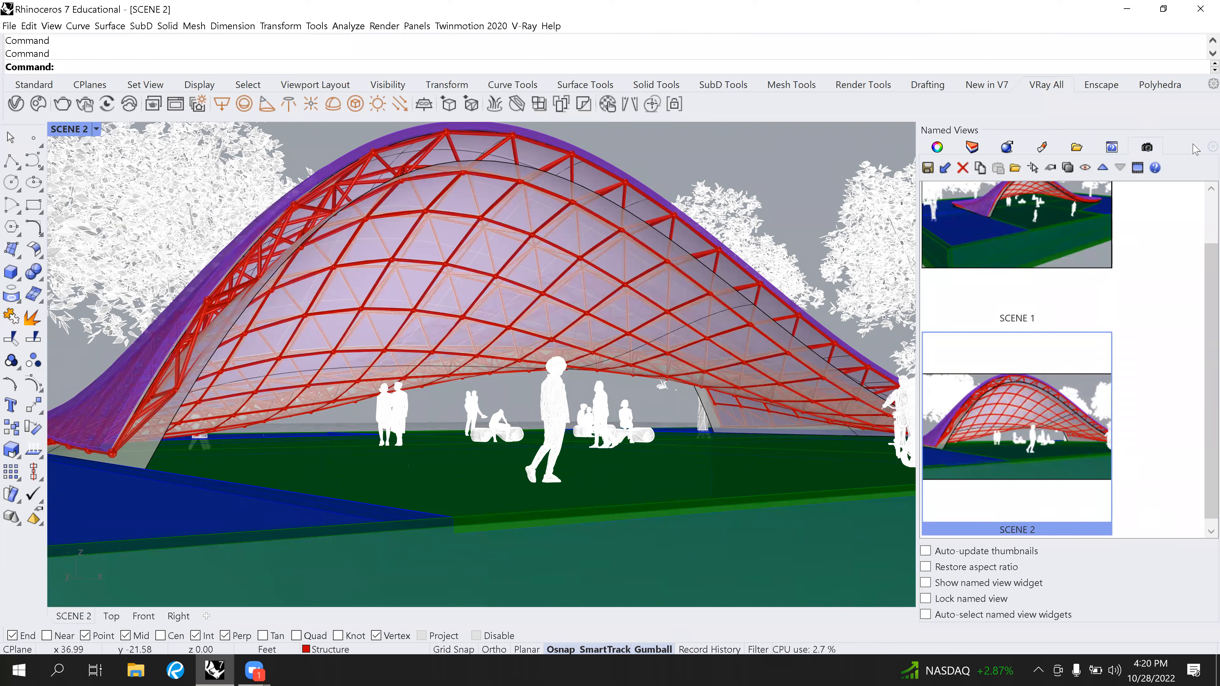
pyautogui.click(1212, 147)
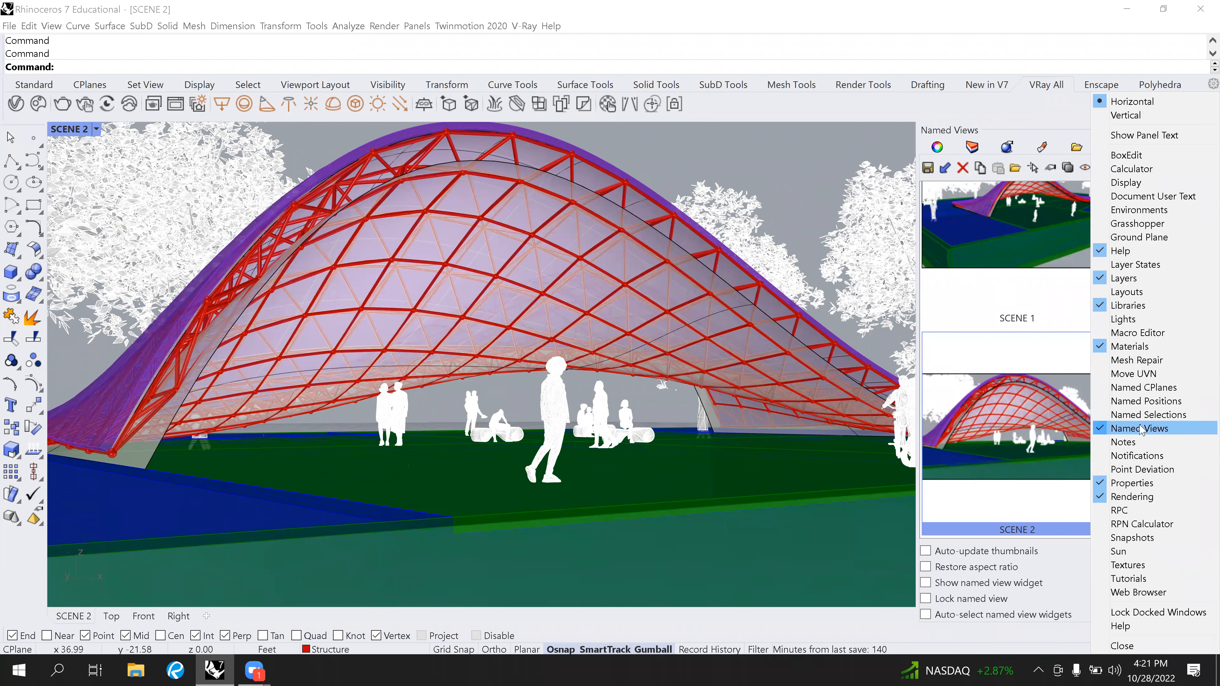
pyautogui.click(1120, 140)
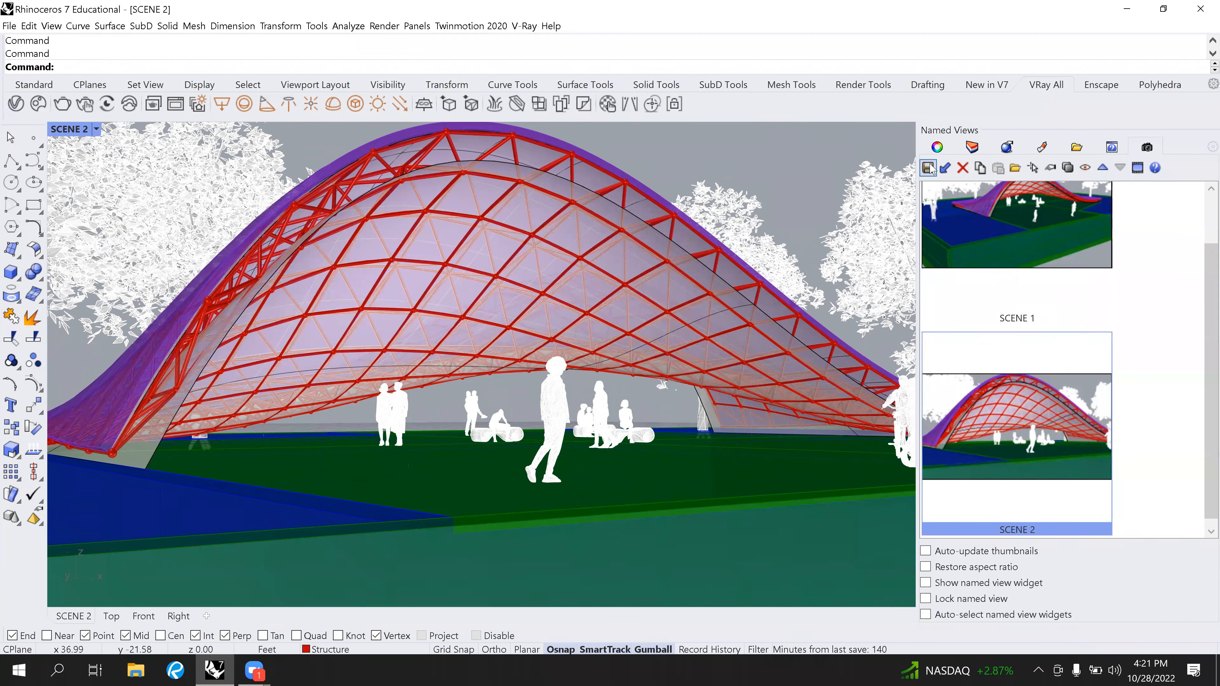
# Frame a low side view of the pavilion with the cyclist in front and save it as named view SCENE 3.
pyautogui.moveTo(691, 349); pyautogui.dragTo(454, 338, button='right')
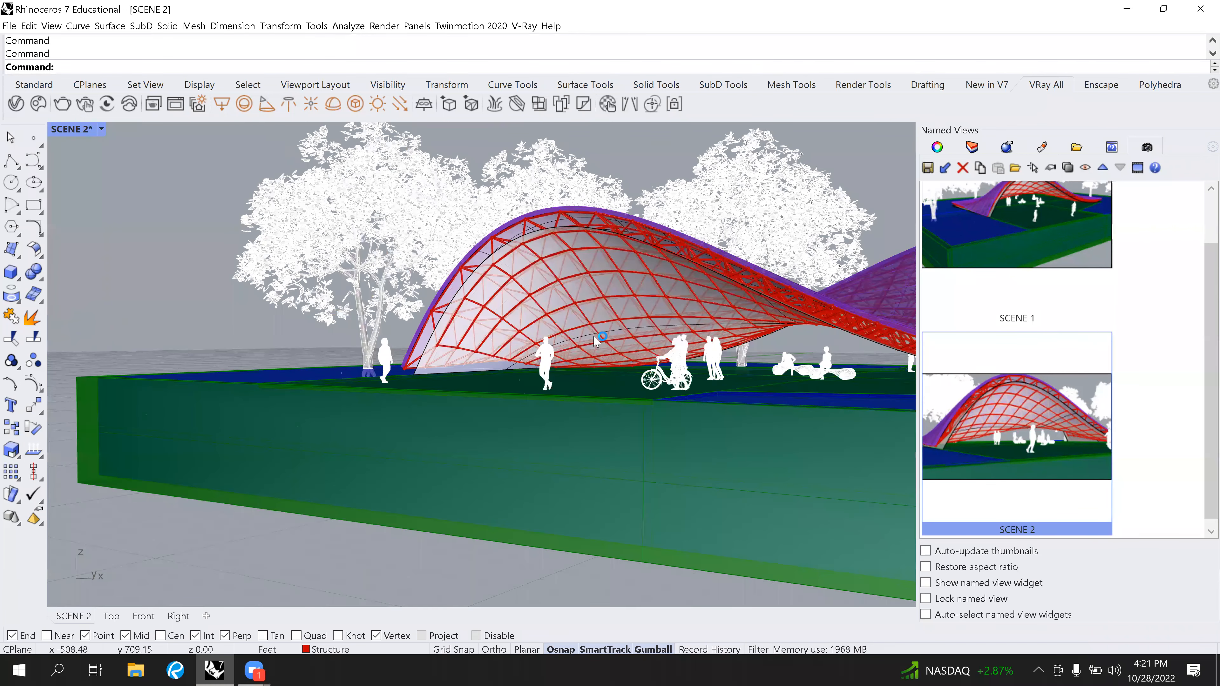
pyautogui.scroll(-5, 594, 342)
pyautogui.moveTo(571, 388); pyautogui.dragTo(772, 308, button='right')
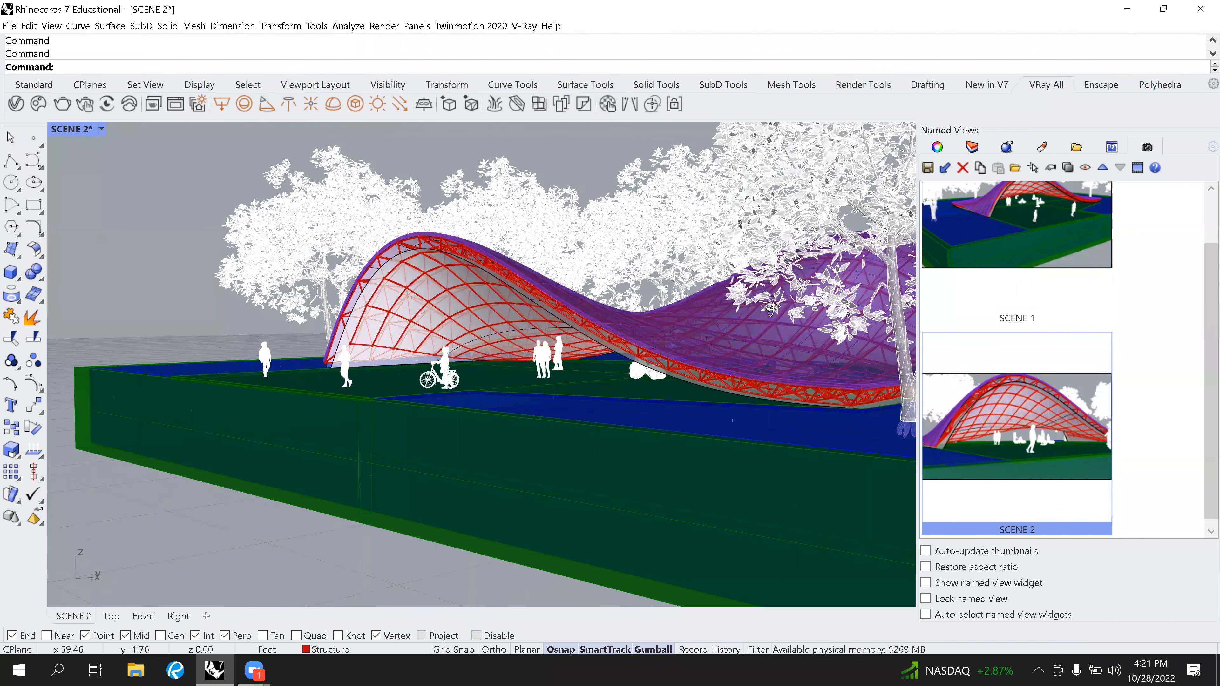
pyautogui.scroll(3, 773, 308)
pyautogui.click(928, 168)
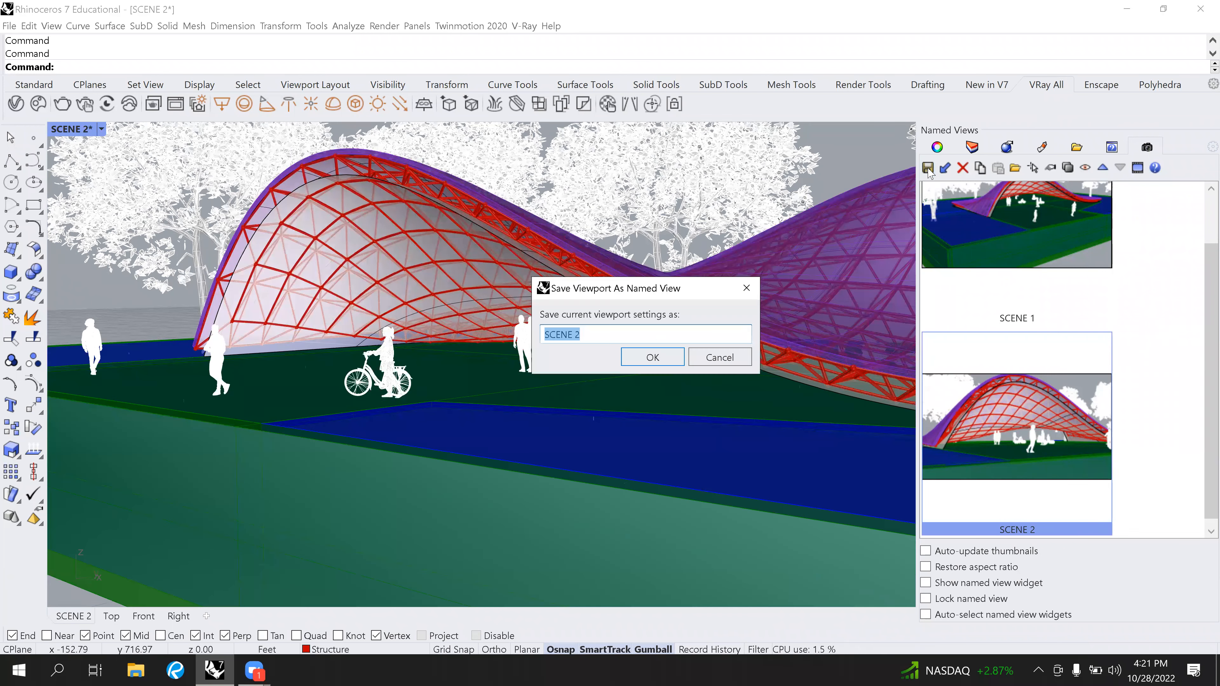
pyautogui.press('End')
pyautogui.press('BackSpace')
pyautogui.write('3')
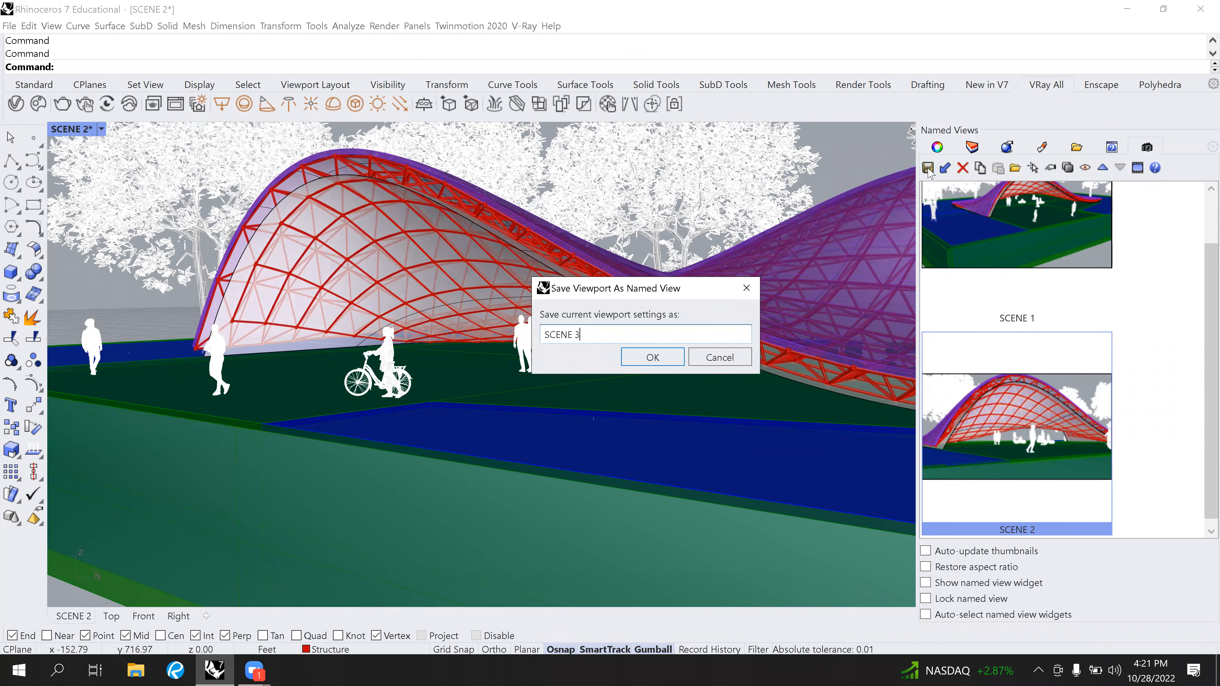
pyautogui.click(644, 356)
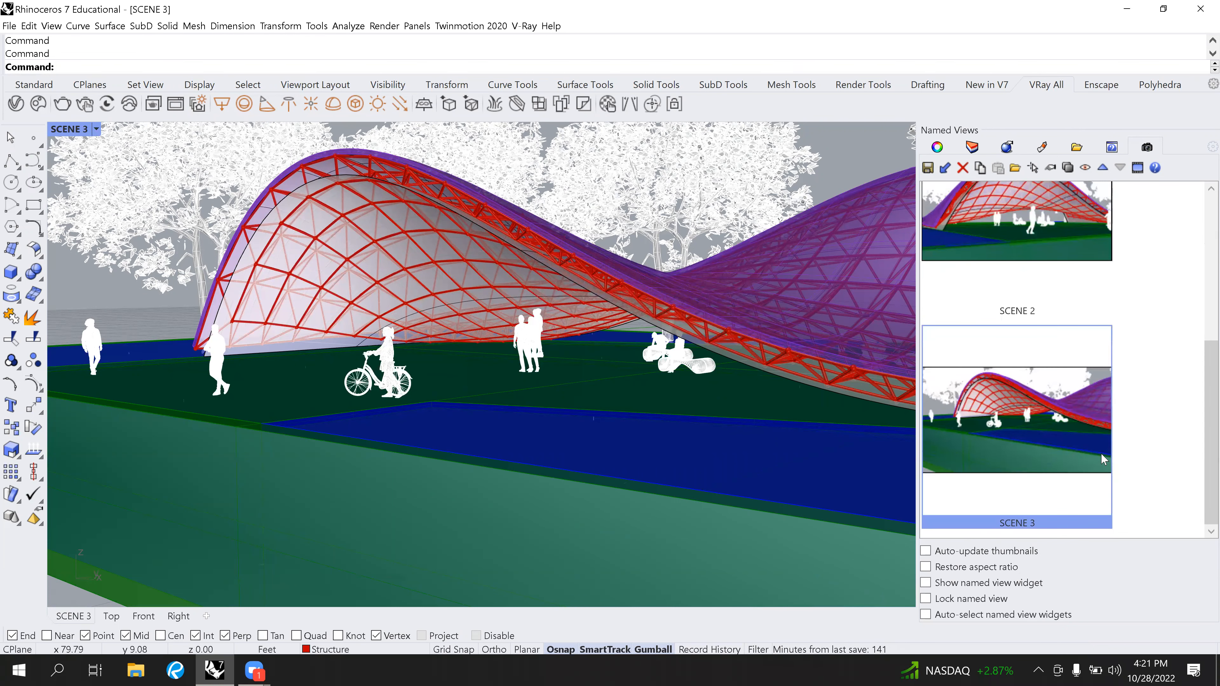
# Switch among the saved named views, selecting SCENE 2, SCENE 1 and finally SCENE 2 again.
pyautogui.scroll(3, 1101, 453)
pyautogui.click(1038, 444)
pyautogui.click(1038, 444)
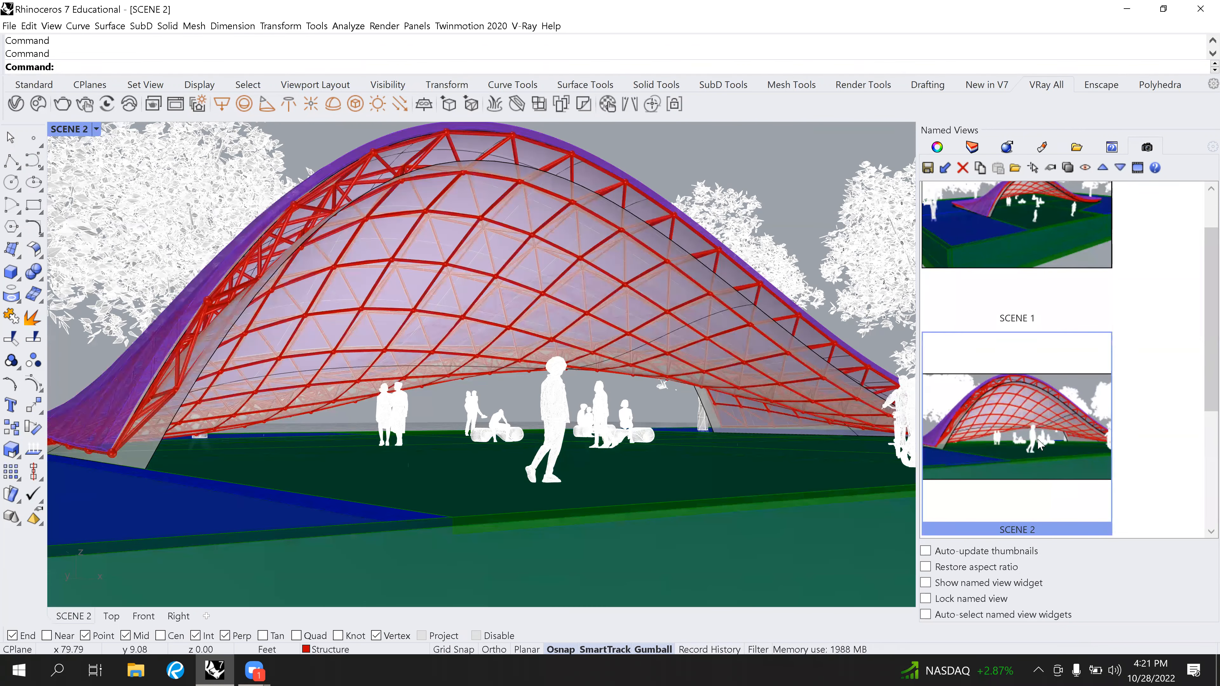
pyautogui.click(1033, 271)
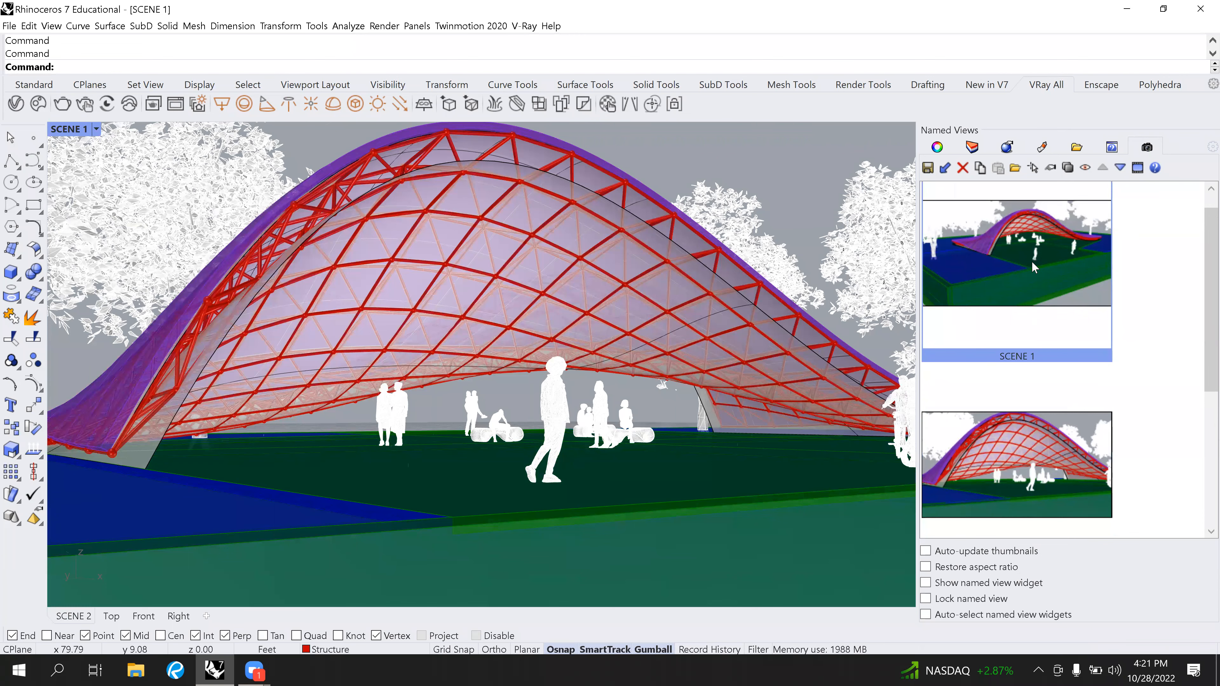
pyautogui.click(1031, 261)
pyautogui.click(1038, 482)
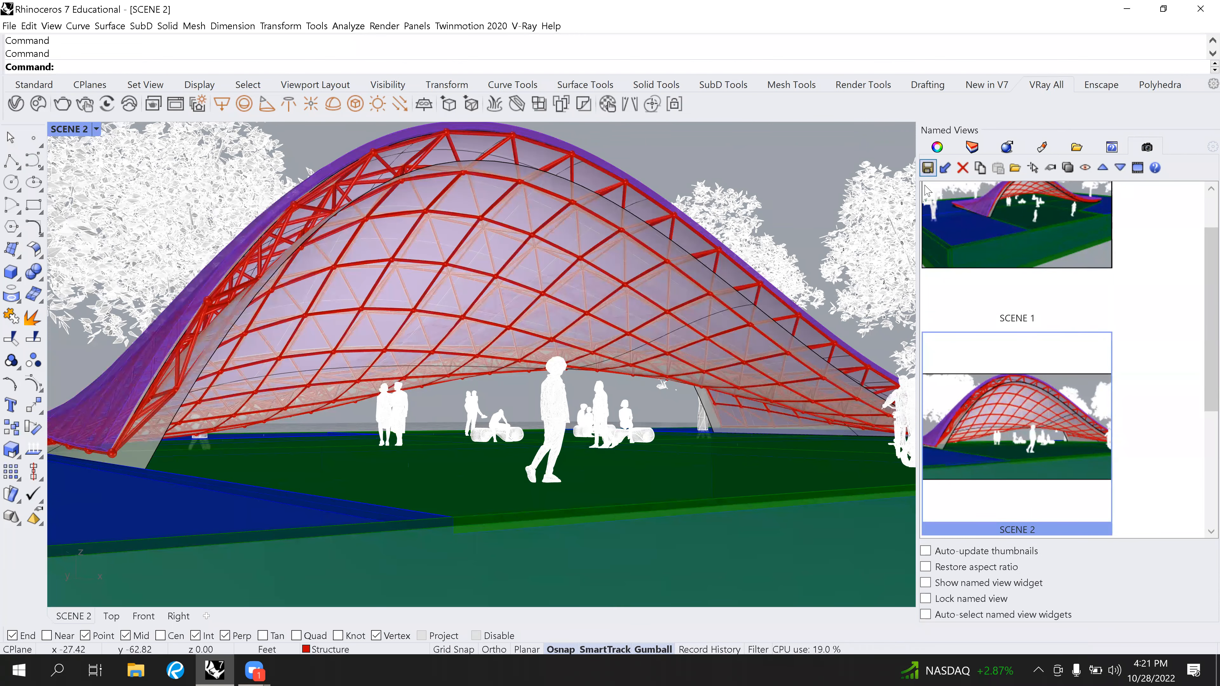
# Hide the Default layer to examine the truss beneath the canopy up close, and turn that layer back on.
pyautogui.click(934, 150)
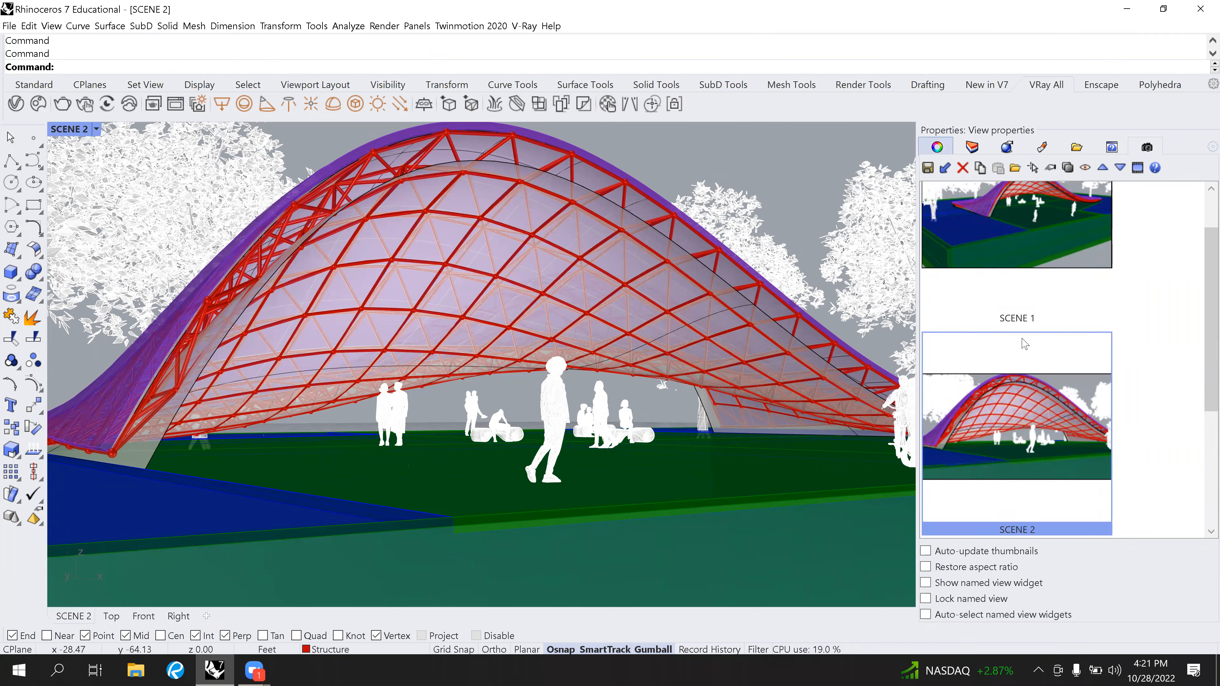
pyautogui.click(971, 146)
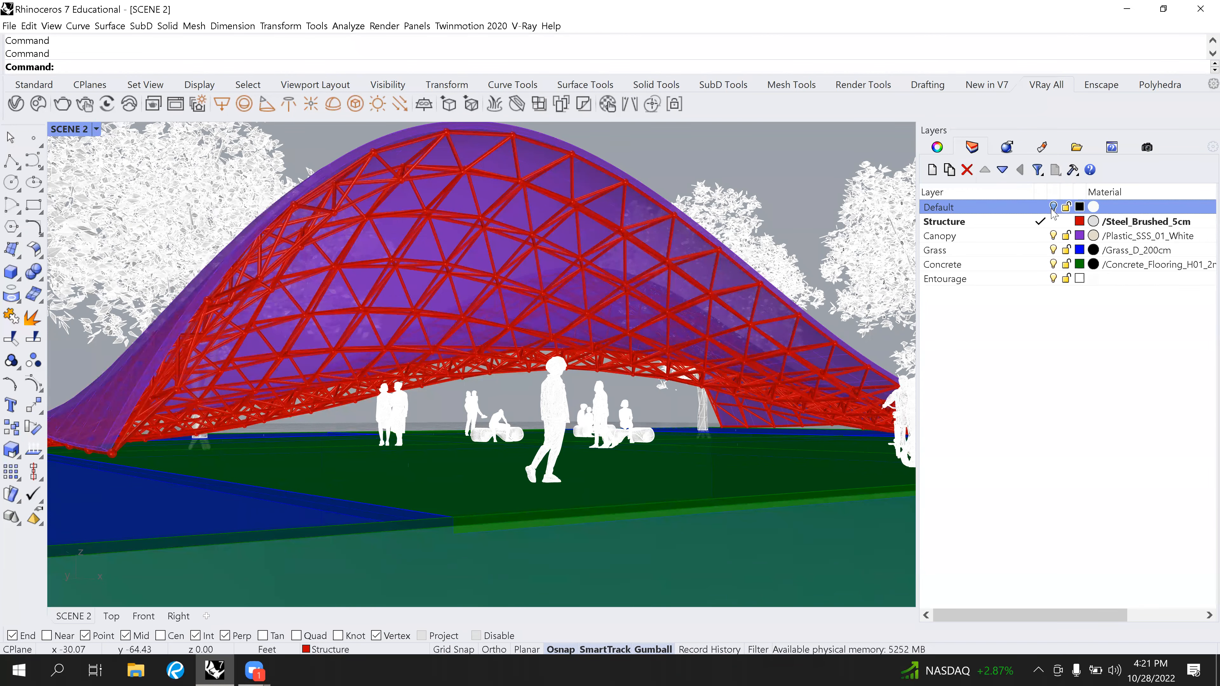
pyautogui.scroll(3, 501, 325)
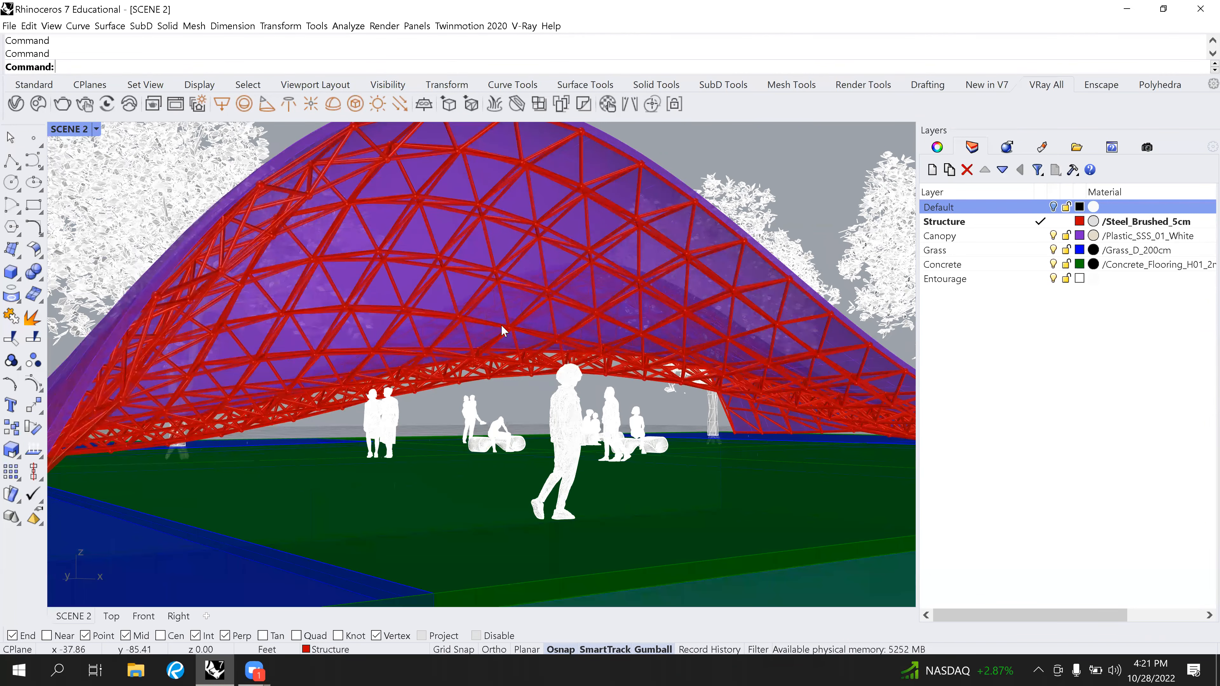
pyautogui.scroll(2, 502, 324)
pyautogui.scroll(-1, 501, 324)
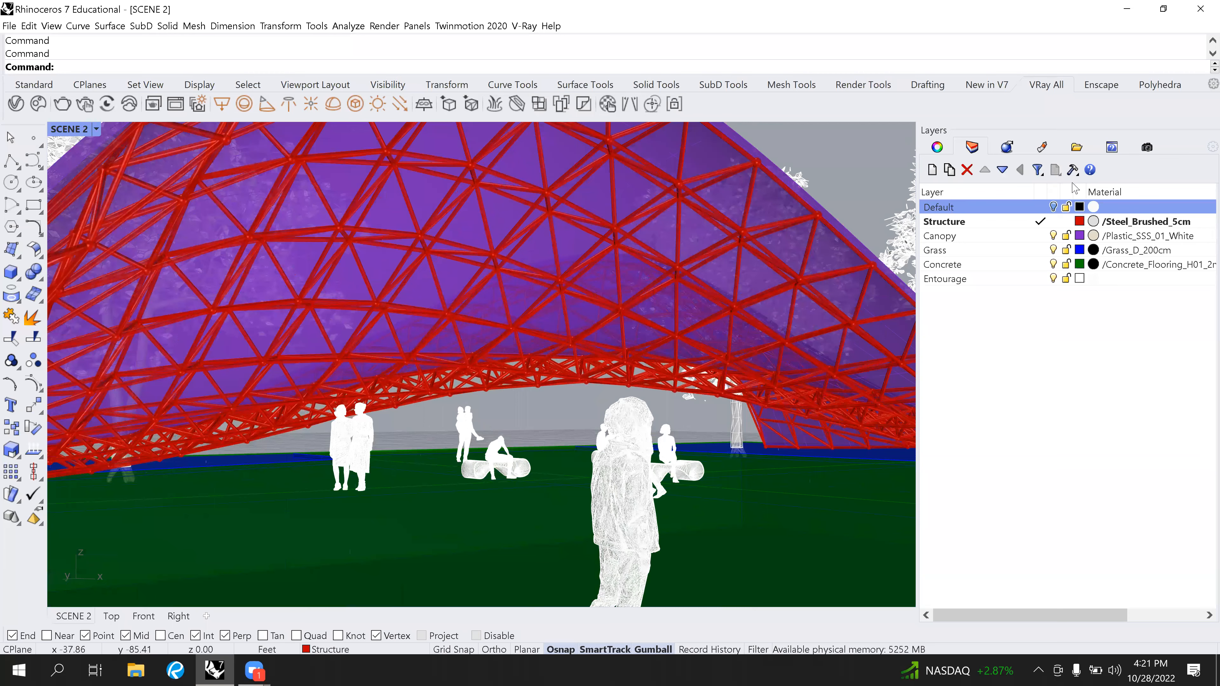
pyautogui.click(1053, 207)
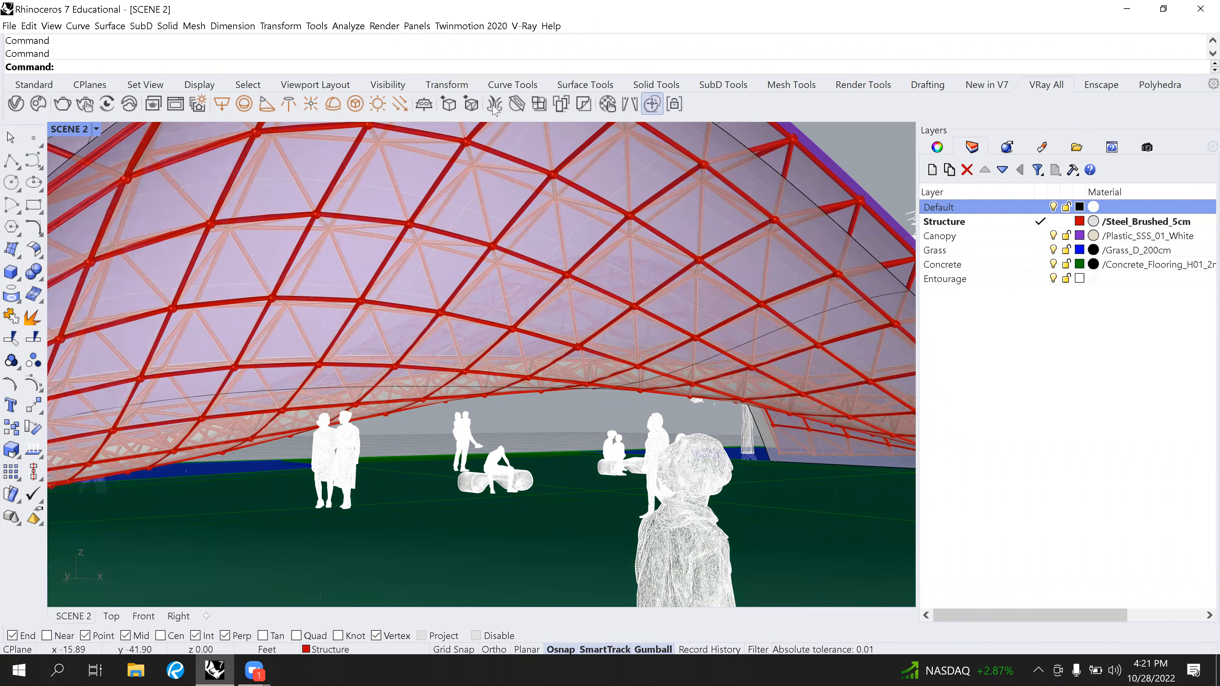
# Open Grasshopper with the SPACE FRAME definition and shrink its window so it sits beside the Rhino viewport.
pyautogui.click(41, 87)
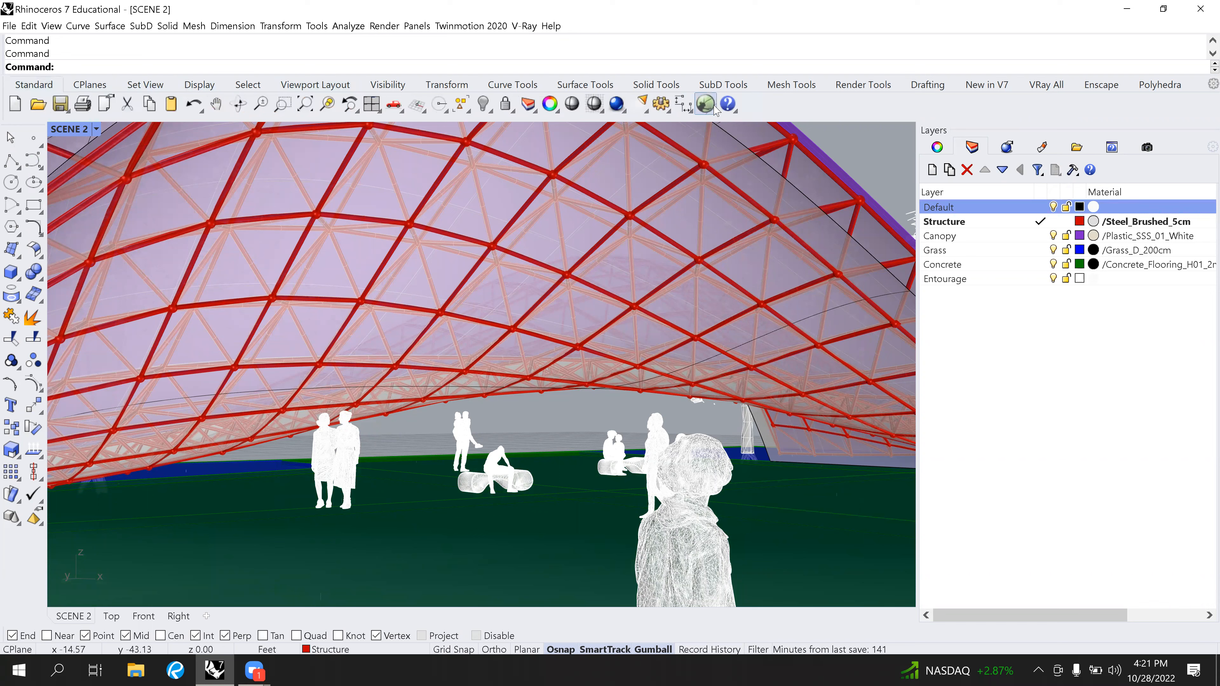
pyautogui.hotkey('alt', 'Tab')
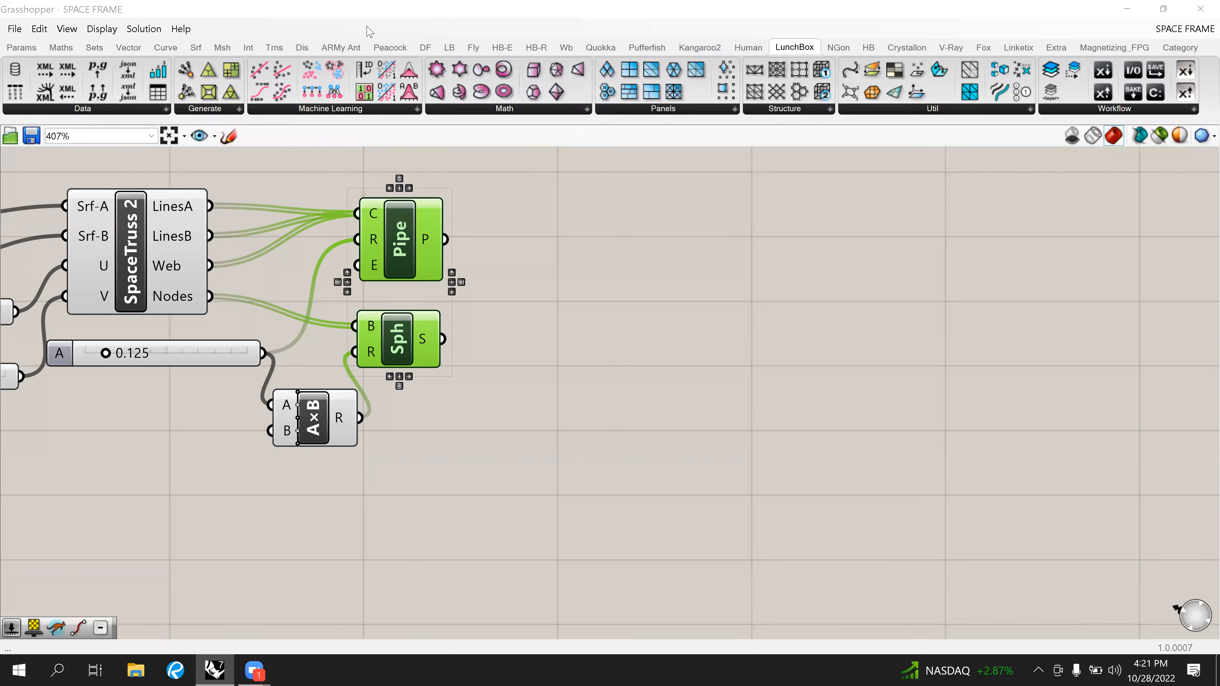
pyautogui.press('super+Down')
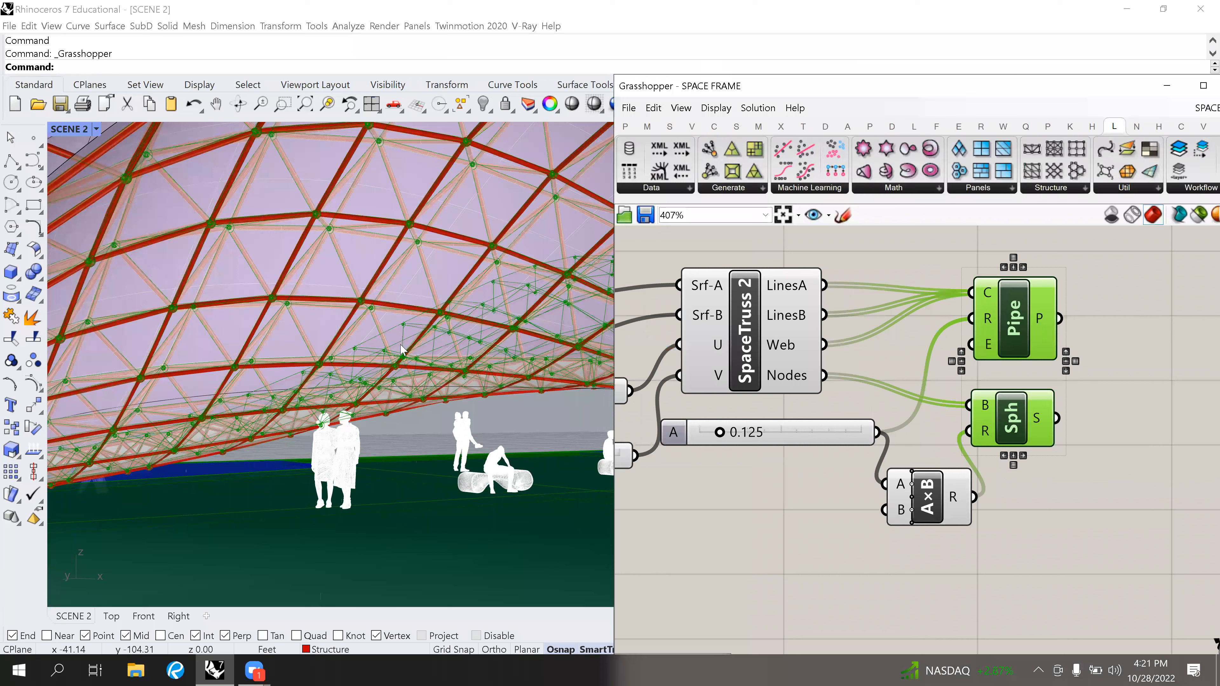
pyautogui.moveTo(400, 346); pyautogui.dragTo(402, 379, button='right')
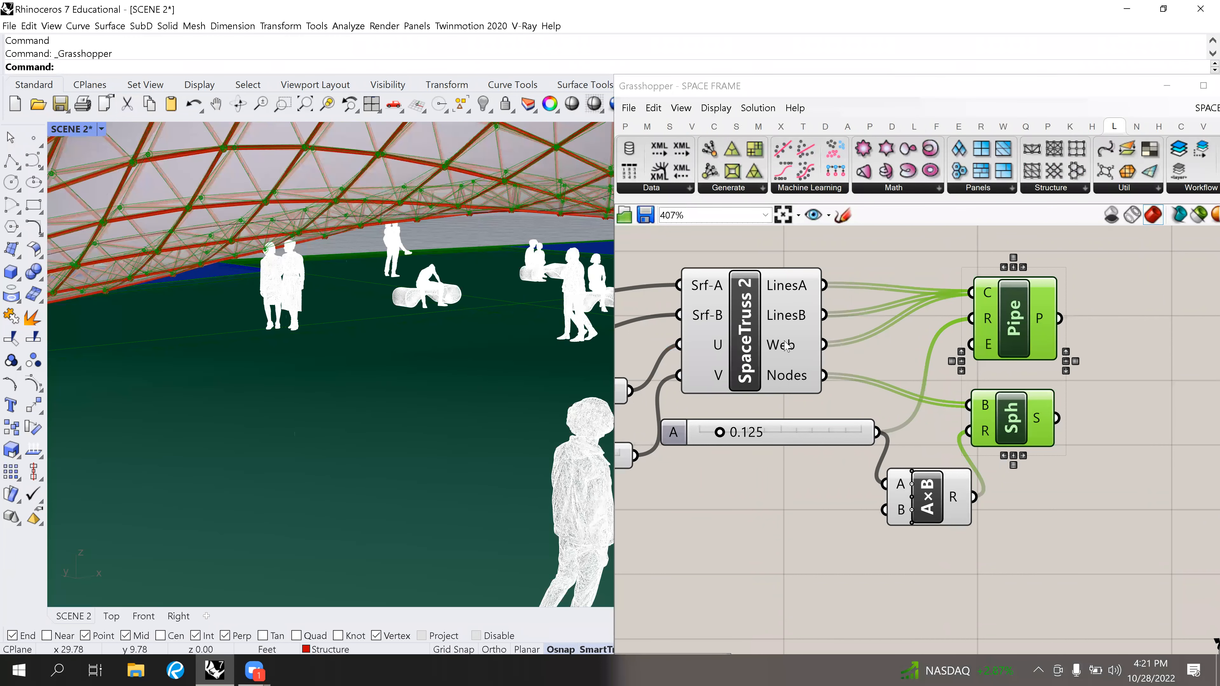
# Select the two Srf inputs and the SpaceTruss 2 component to examine how the space frame is generated.
pyautogui.scroll(-2, 785, 341)
pyautogui.moveTo(878, 352); pyautogui.dragTo(1065, 363, button='right')
pyautogui.scroll(1, 767, 350)
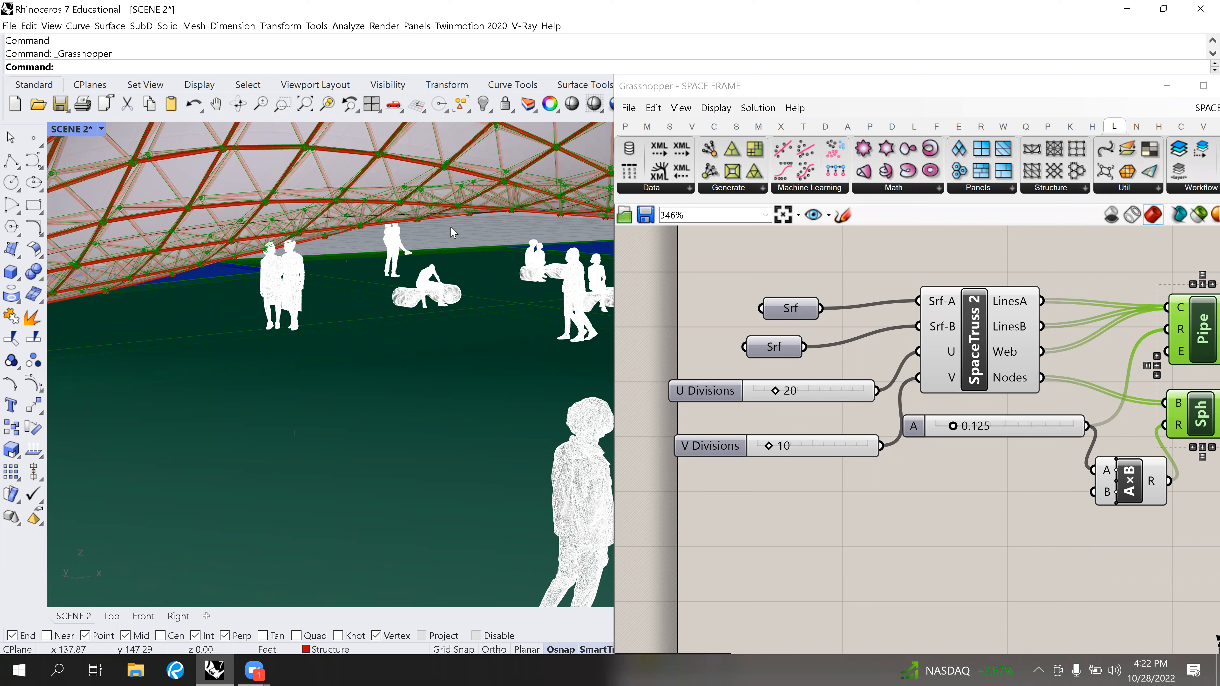
pyautogui.click(793, 311)
pyautogui.click(780, 353)
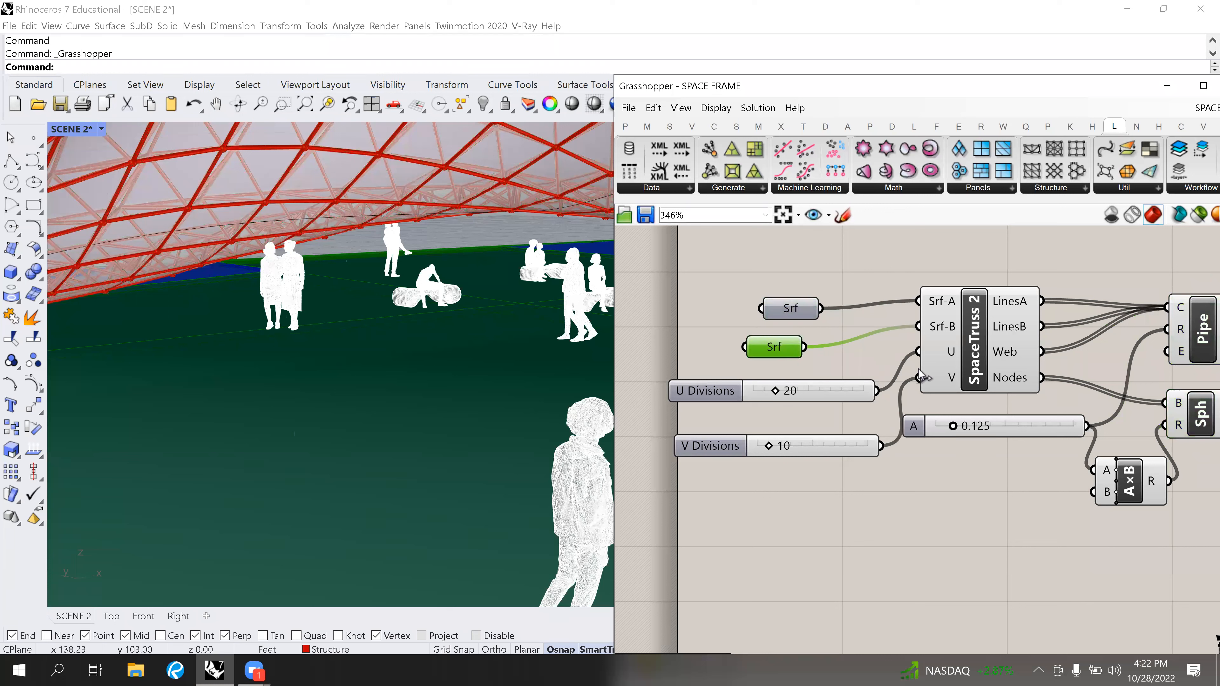
pyautogui.click(966, 345)
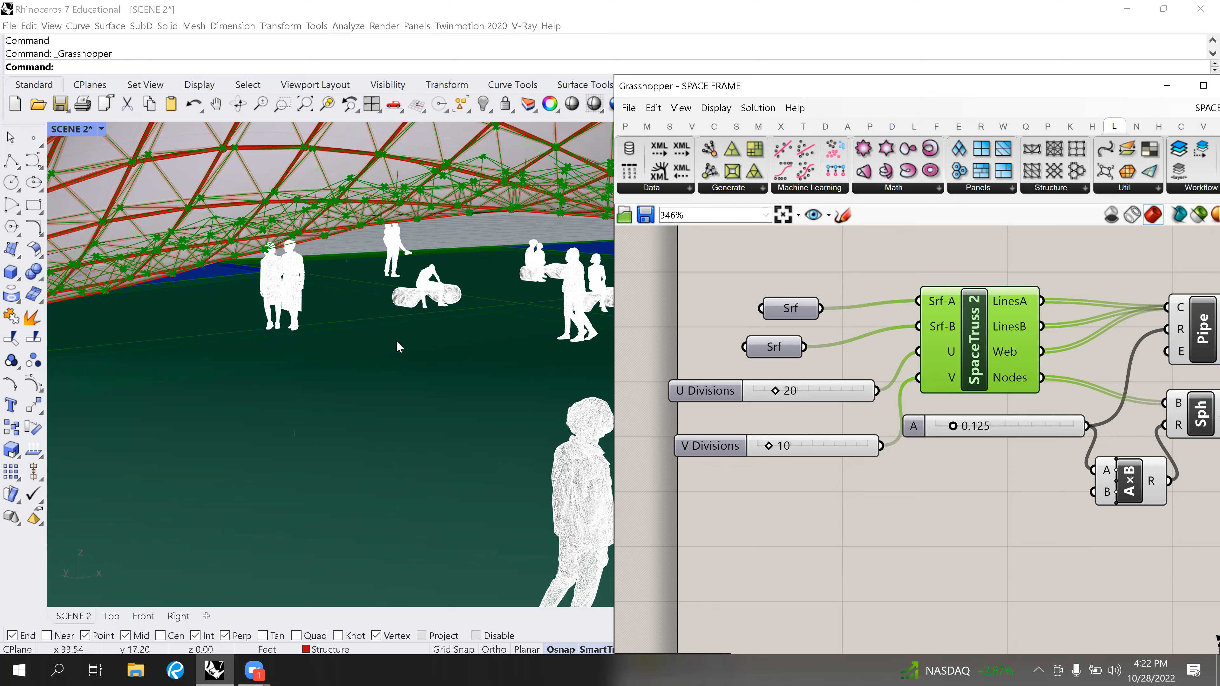
# Minimize Grasshopper to return to the full Rhino viewport and hide the Default layer.
pyautogui.scroll(-1, 402, 350)
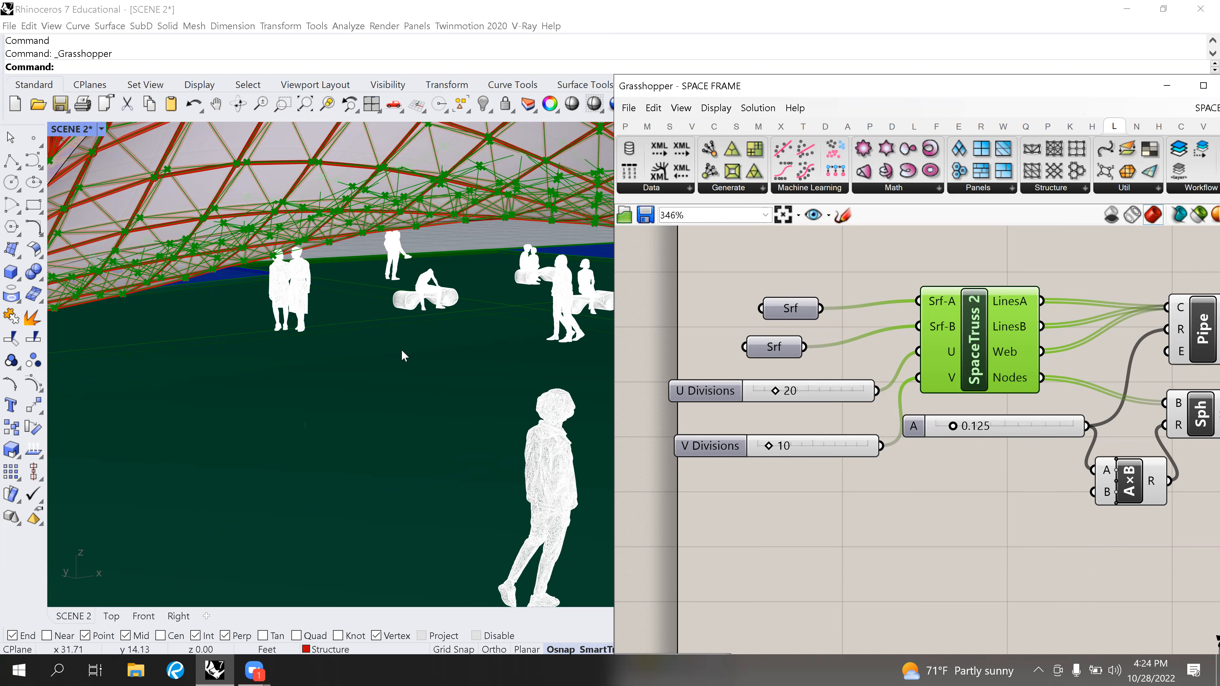
pyautogui.scroll(-5, 369, 301)
pyautogui.click(1167, 85)
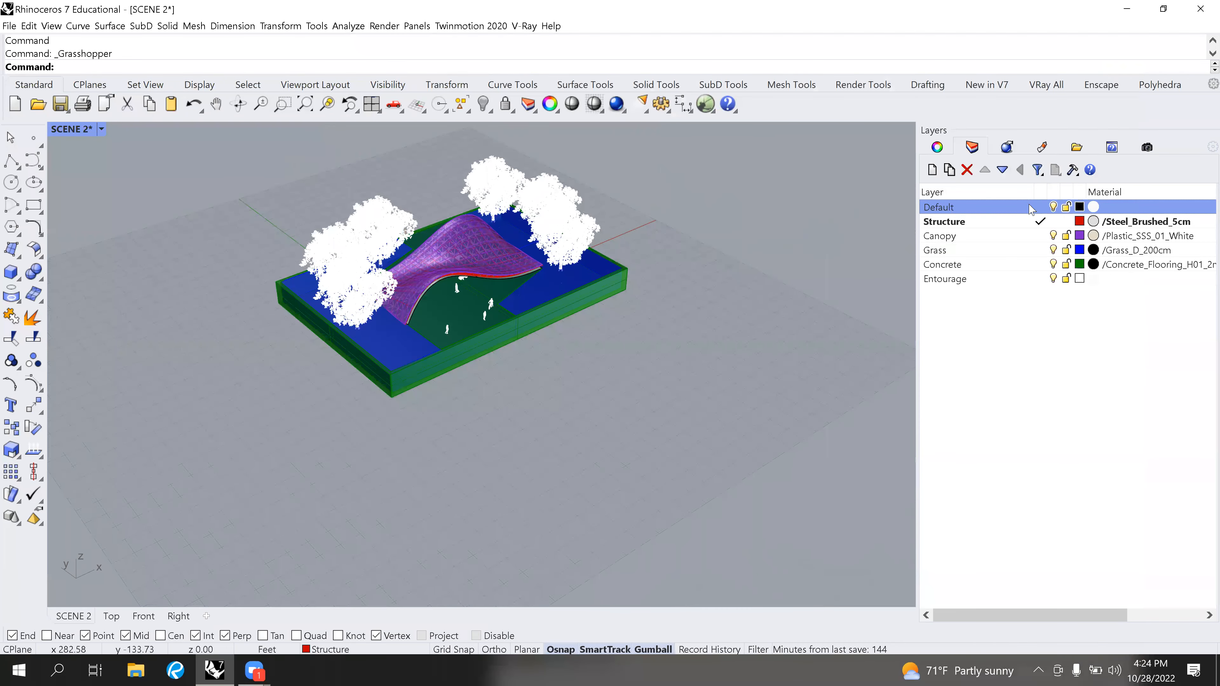
pyautogui.click(1053, 207)
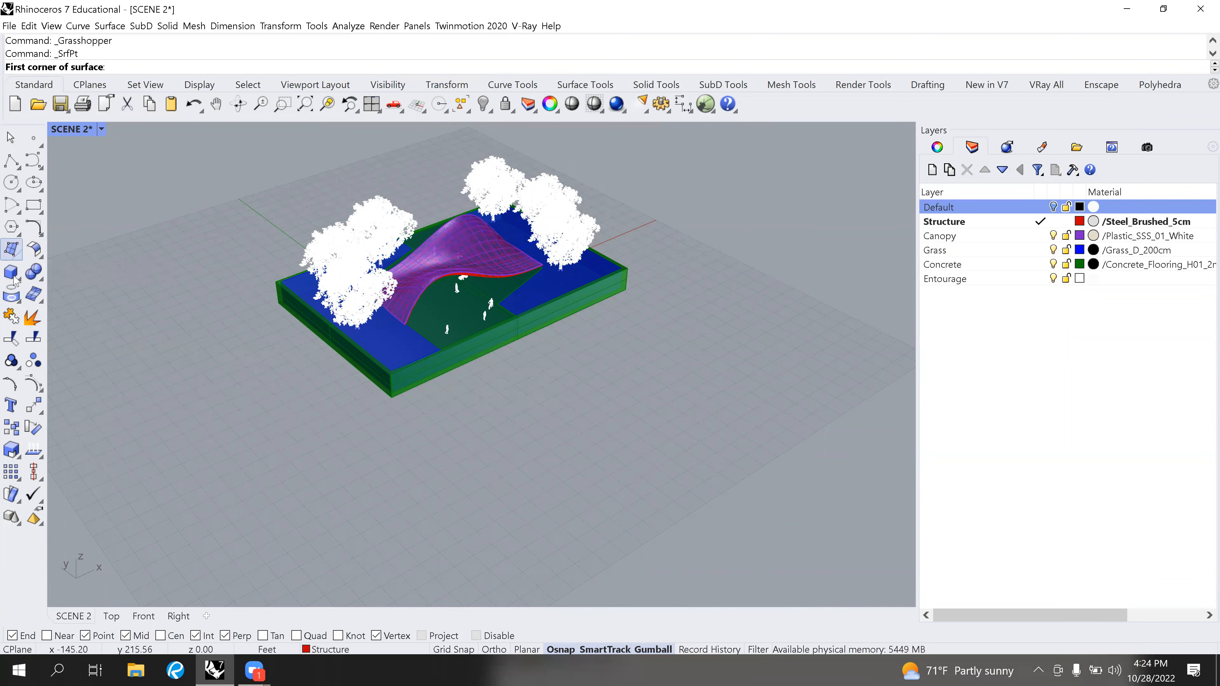
# Draw a rectangular plane surface corner to corner on the ground beside the pavilion's base.
pyautogui.click(19, 255)
pyautogui.click(40, 287)
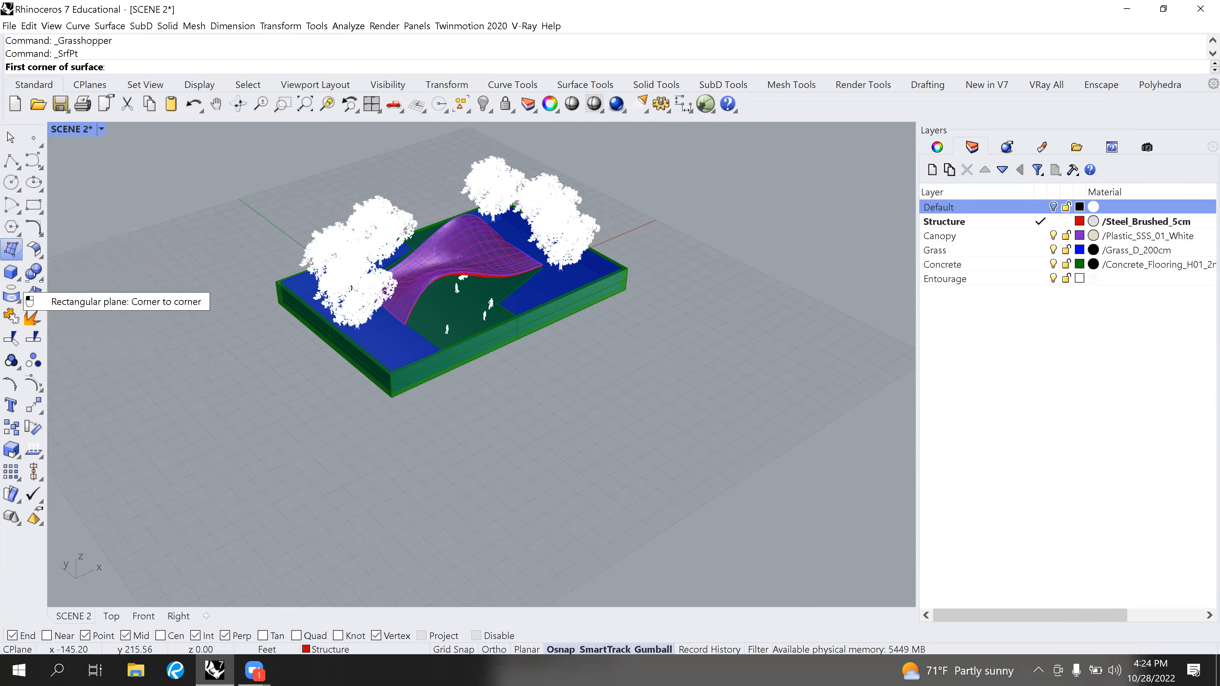
pyautogui.click(670, 416)
pyautogui.click(696, 555)
pyautogui.scroll(4, 690, 498)
pyautogui.scroll(-5, 682, 499)
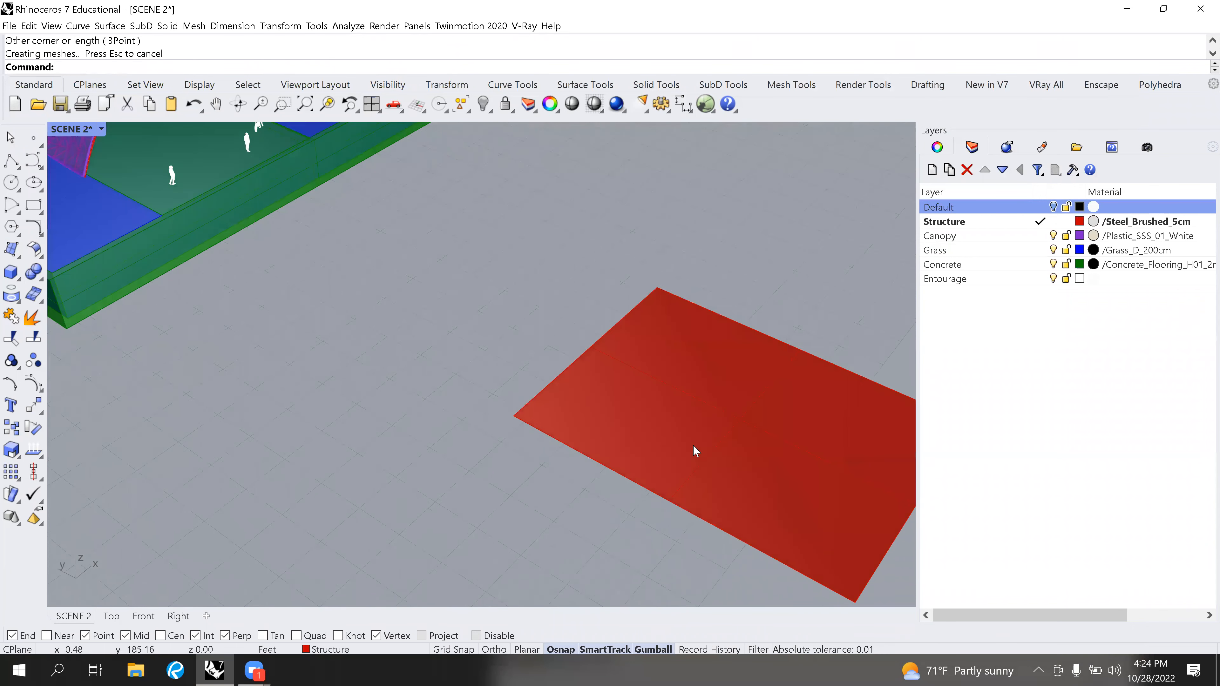
# Copy the rectangular plane surface to a spot beside the original, about 80 ft away.
pyautogui.click(694, 466)
pyautogui.write('copy')
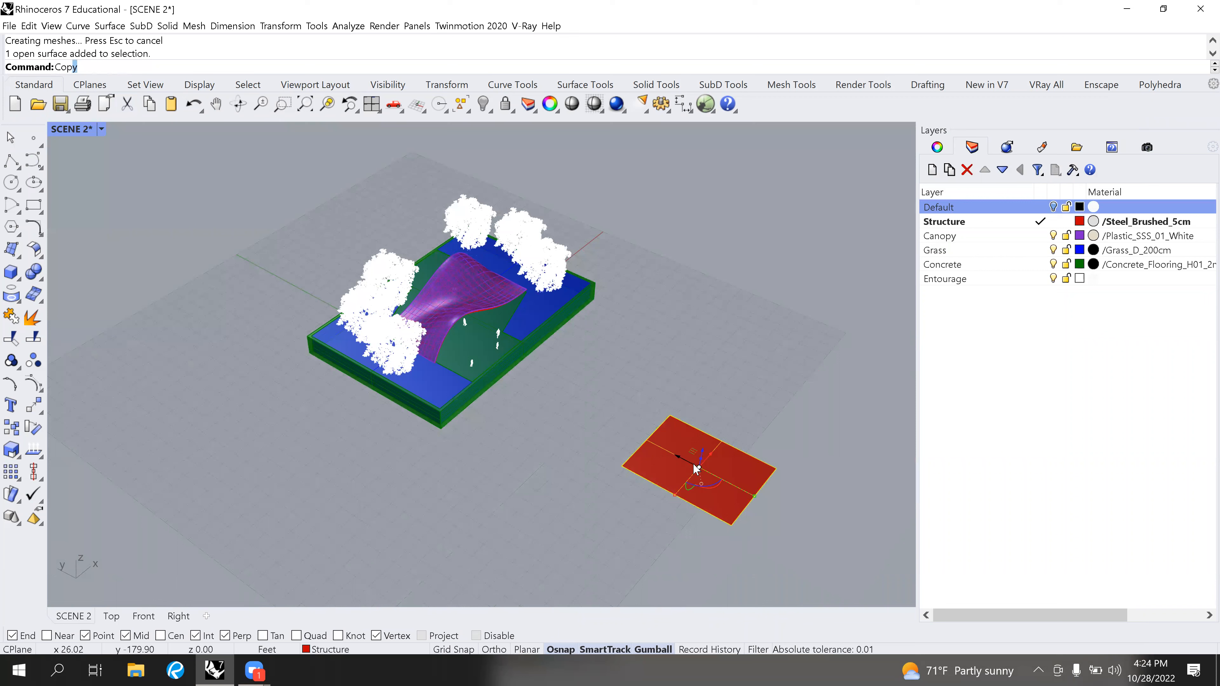
pyautogui.press('Return')
pyautogui.click(715, 513)
pyautogui.click(782, 446)
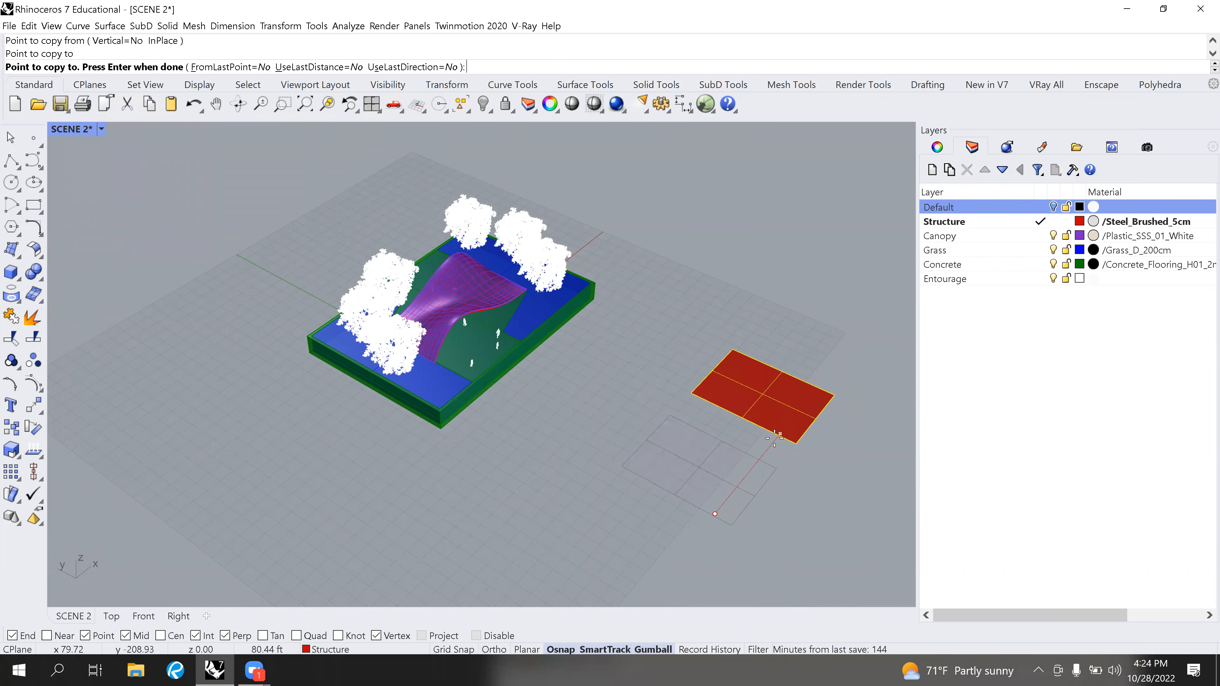
pyautogui.press('Return')
# Rebuild the copied surface with a point count of 5 and degree 4 in both U and V.
pyautogui.write('rebuild')
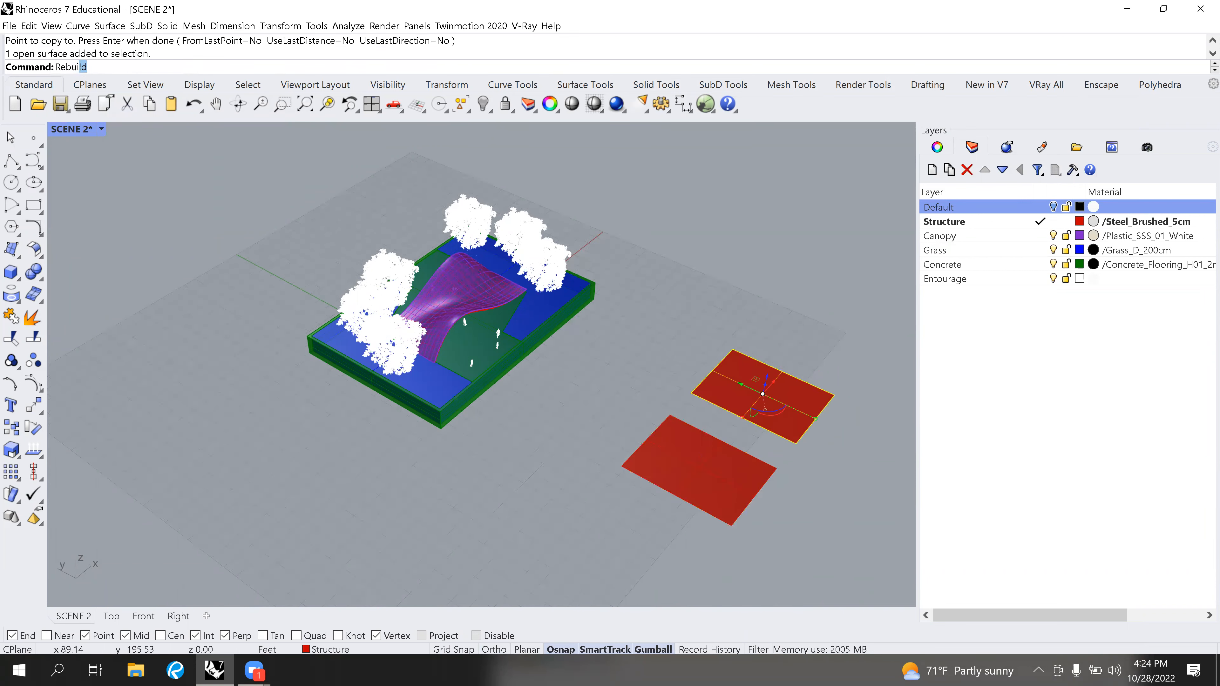
pyautogui.press('Return')
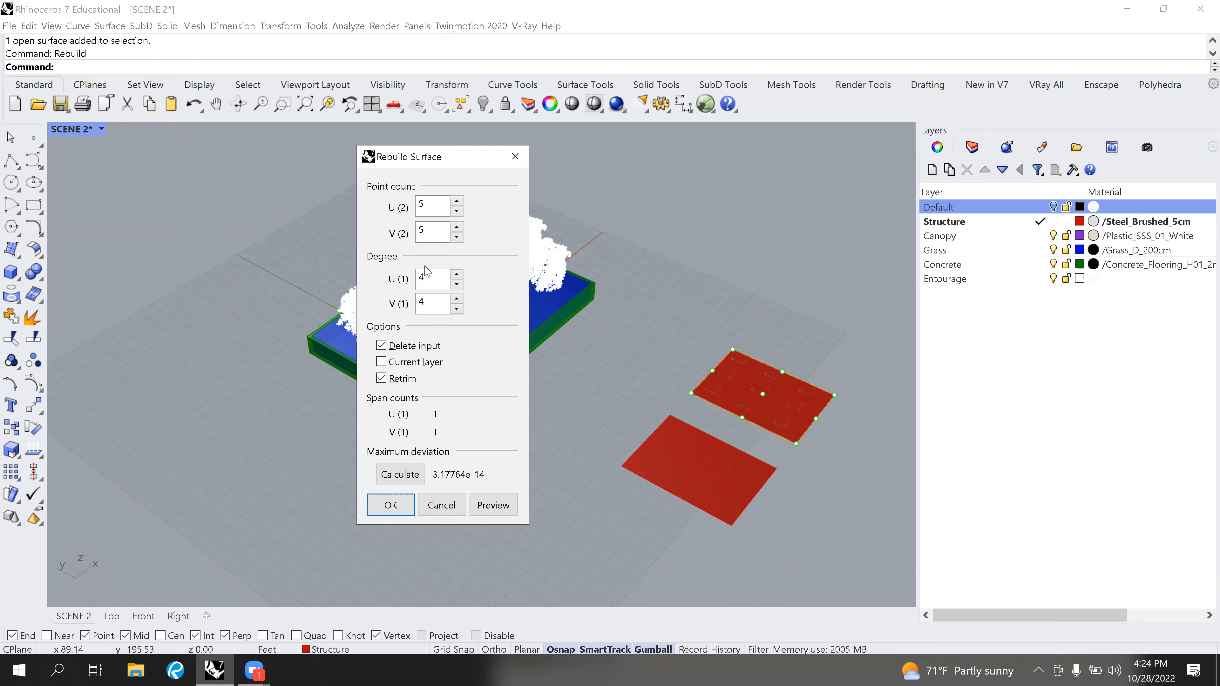
pyautogui.click(445, 212)
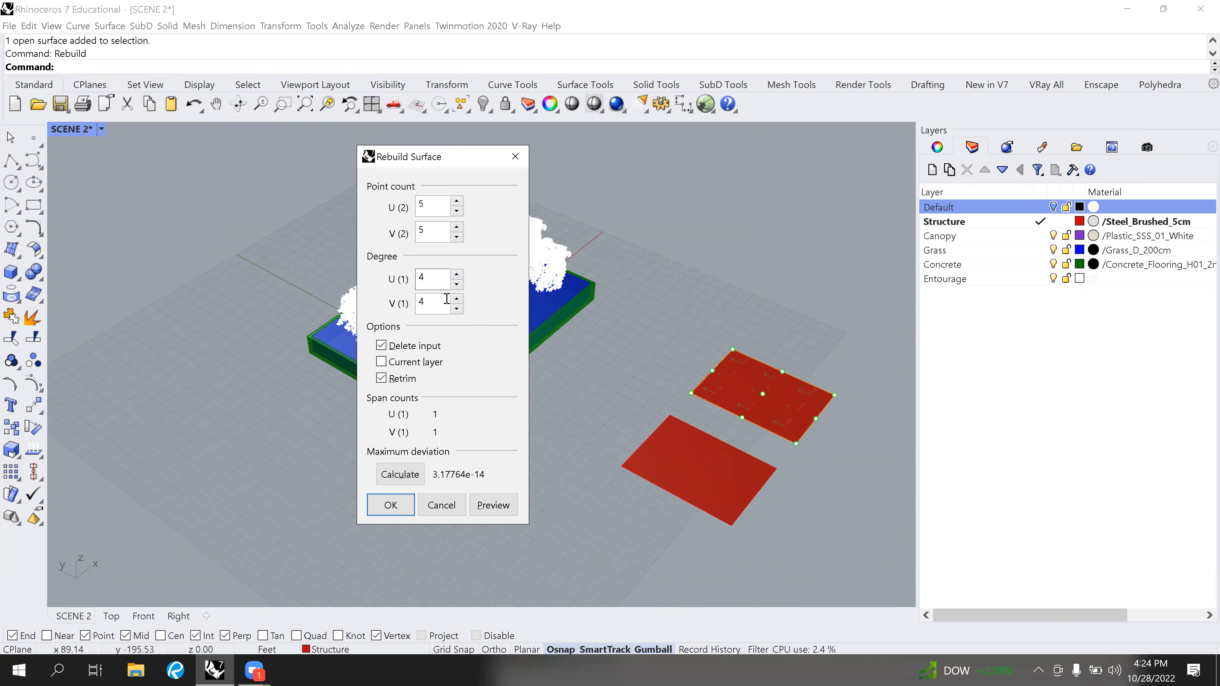
pyautogui.click(423, 280)
pyautogui.click(407, 508)
pyautogui.scroll(8, 897, 441)
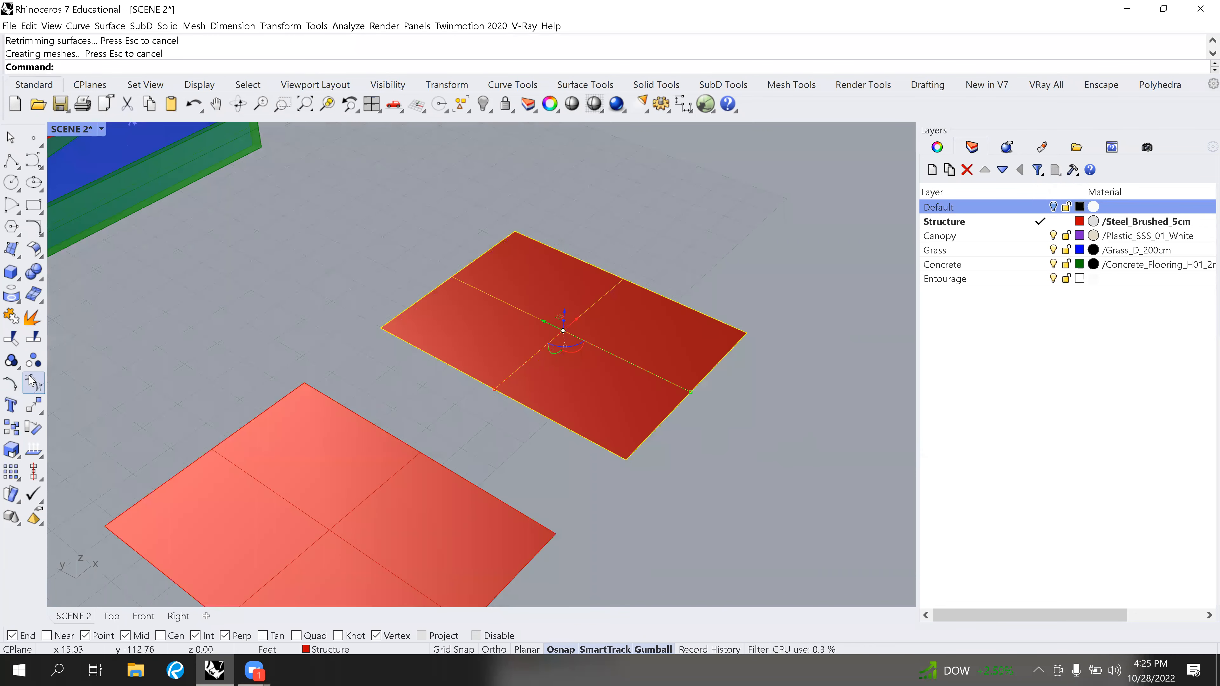
# Turn on the rebuilt surface's control points and examine its point grid.
pyautogui.click(39, 389)
pyautogui.click(56, 392)
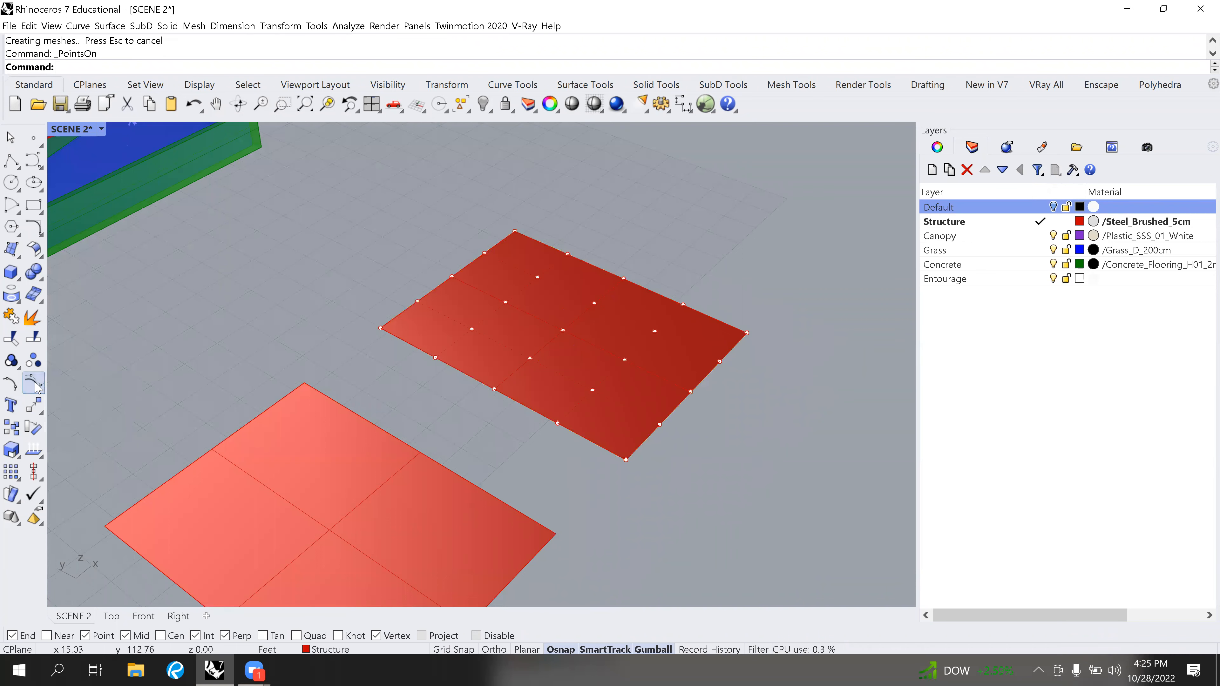
pyautogui.moveTo(620, 430); pyautogui.dragTo(718, 430, button='right')
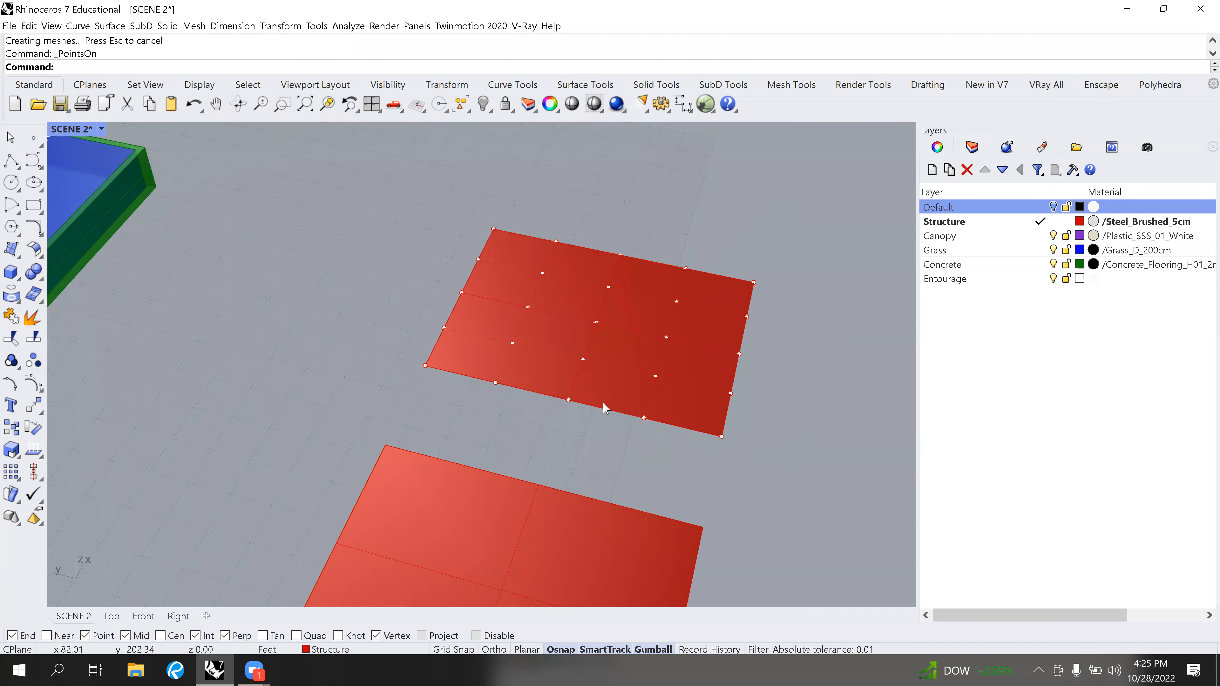
pyautogui.moveTo(456, 348); pyautogui.dragTo(496, 361, button='right')
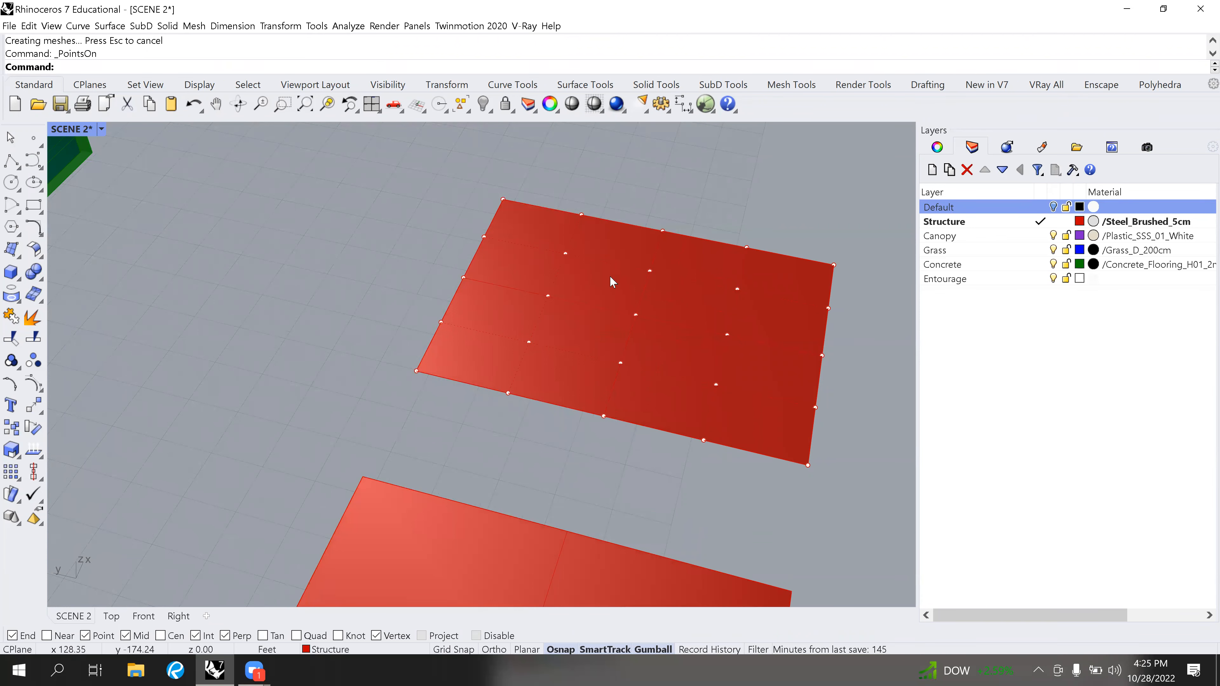
pyautogui.moveTo(801, 387); pyautogui.dragTo(417, 413, button='right')
pyautogui.scroll(3, 417, 412)
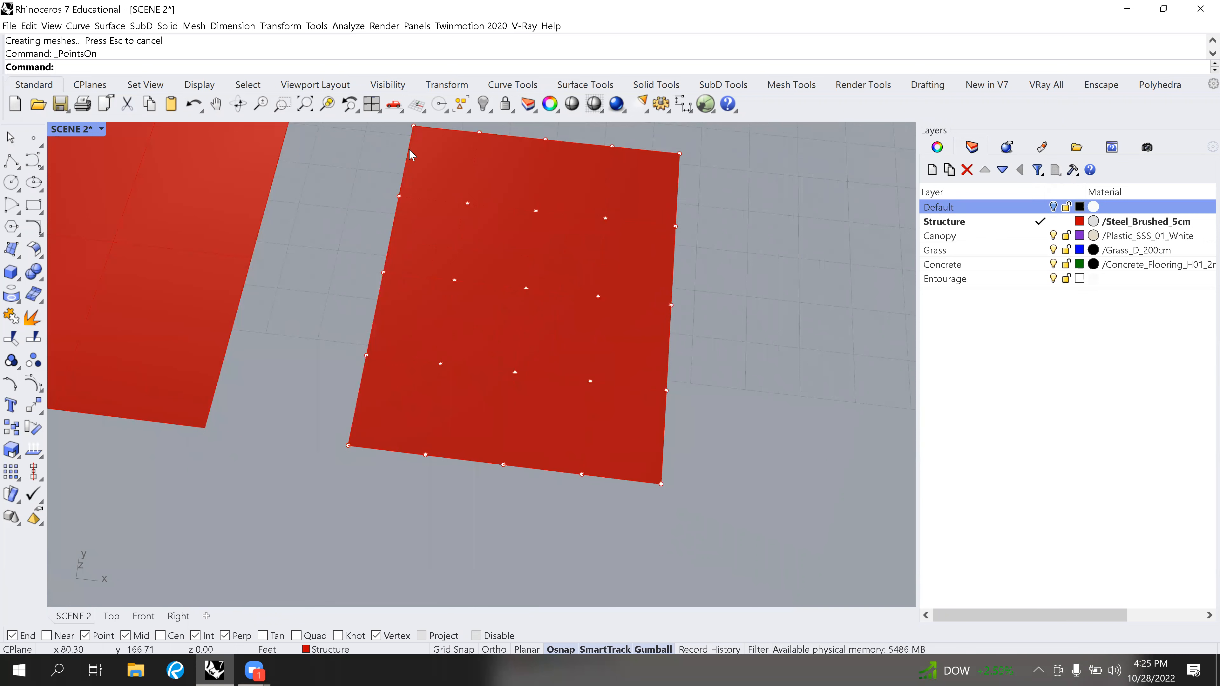
pyautogui.scroll(-3, 336, 201)
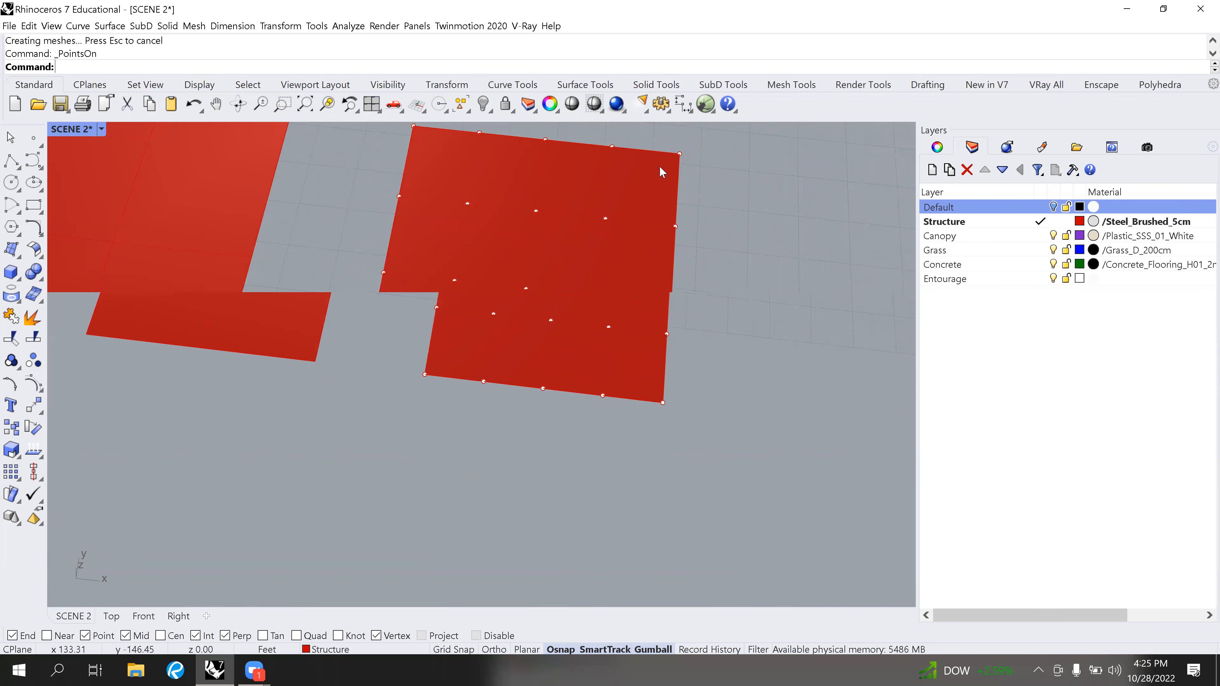
# Turn on the control points of the original, unrebuilt plane for comparison with the rebuilt one.
pyautogui.click(280, 252)
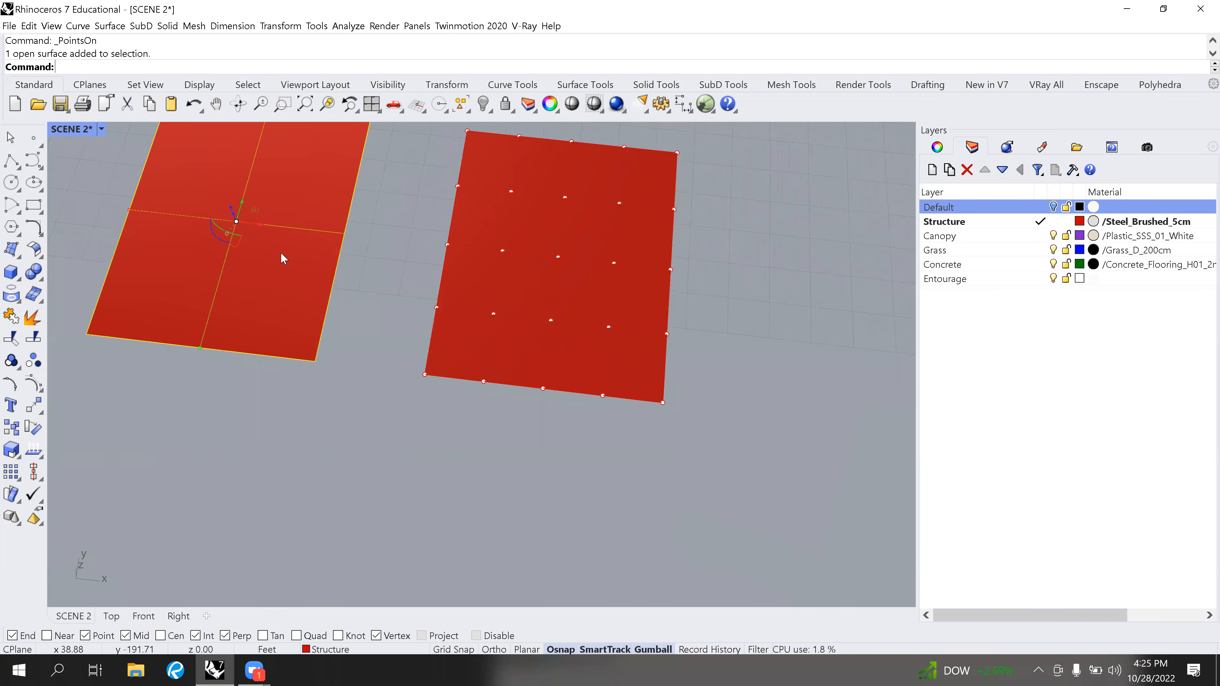
pyautogui.click(34, 384)
pyautogui.scroll(-4, 317, 293)
pyautogui.moveTo(316, 292); pyautogui.dragTo(224, 235, button='right')
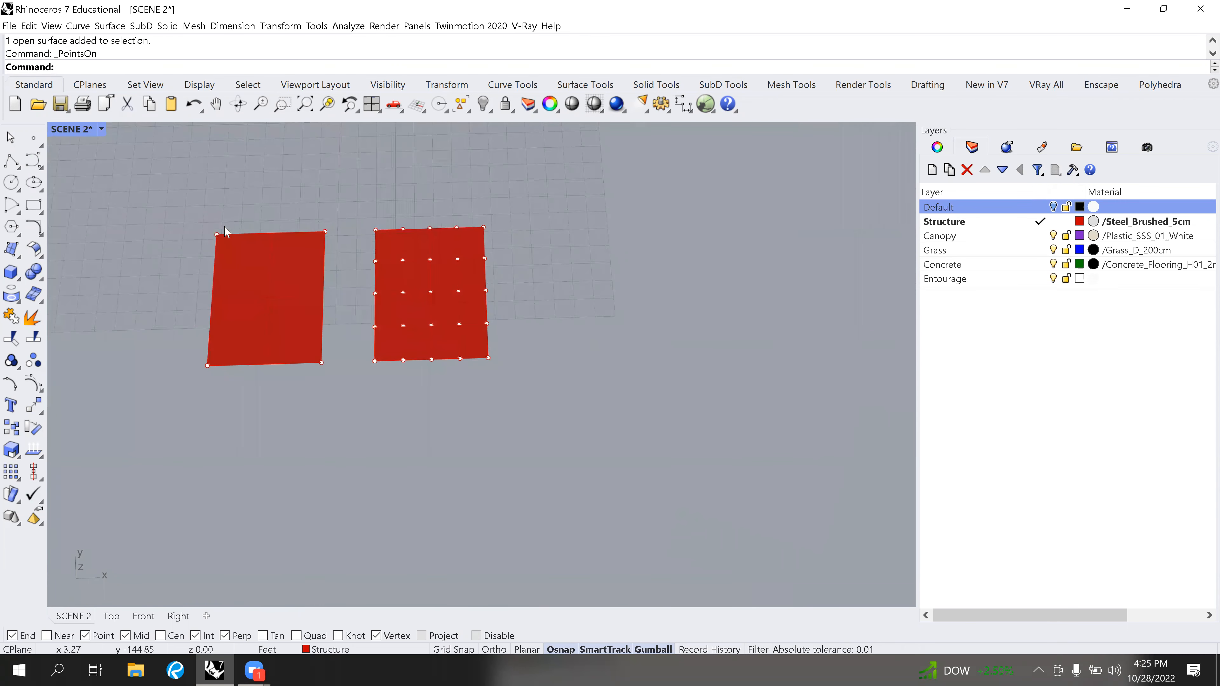
pyautogui.write('copy')
pyautogui.press('Return')
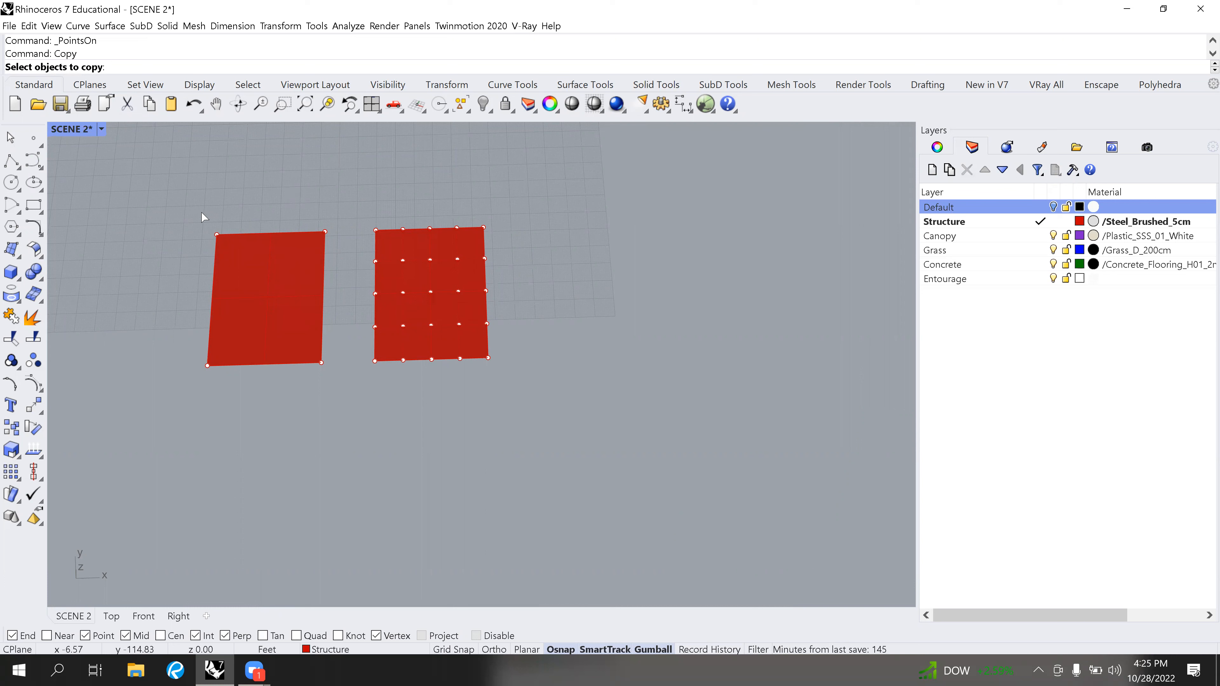
pyautogui.click(250, 280)
pyautogui.write('copy')
pyautogui.press('Return')
pyautogui.press('Escape')
# Copy the original plane to the far side of the surface with the 5 by 5 point grid.
pyautogui.click(278, 312)
pyautogui.write('copy')
pyautogui.press('Return')
pyautogui.click(276, 308)
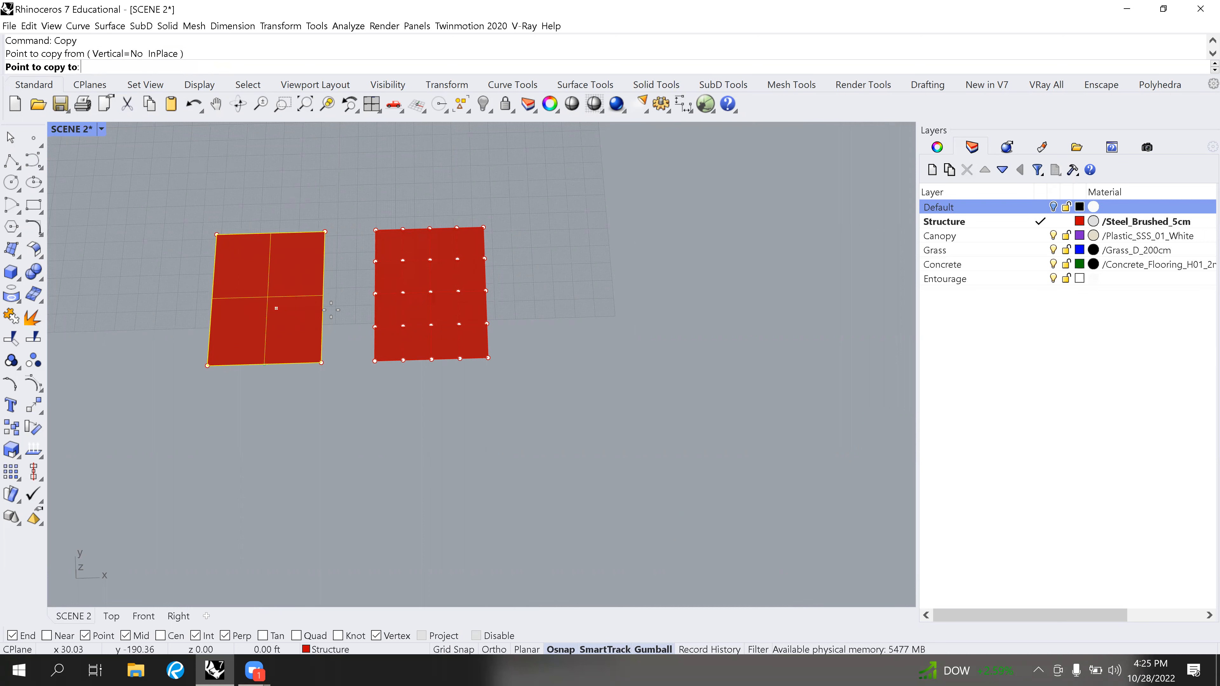
pyautogui.click(577, 300)
pyautogui.press('Return')
# Rebuild the third surface with a point count of 3 and degree 2 in U and V, and show its control points.
pyautogui.click(570, 310)
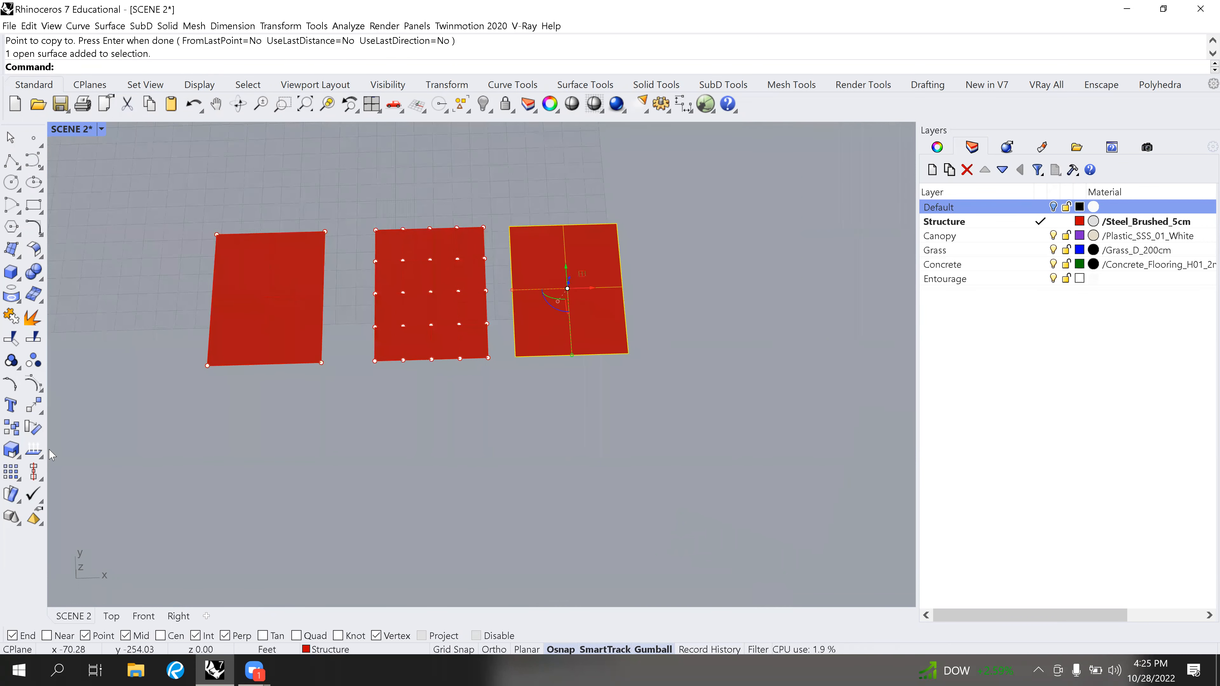
pyautogui.write('rebuild')
pyautogui.press('Return')
pyautogui.doubleClick(432, 206)
pyautogui.write('3')
pyautogui.doubleClick(432, 231)
pyautogui.write('3')
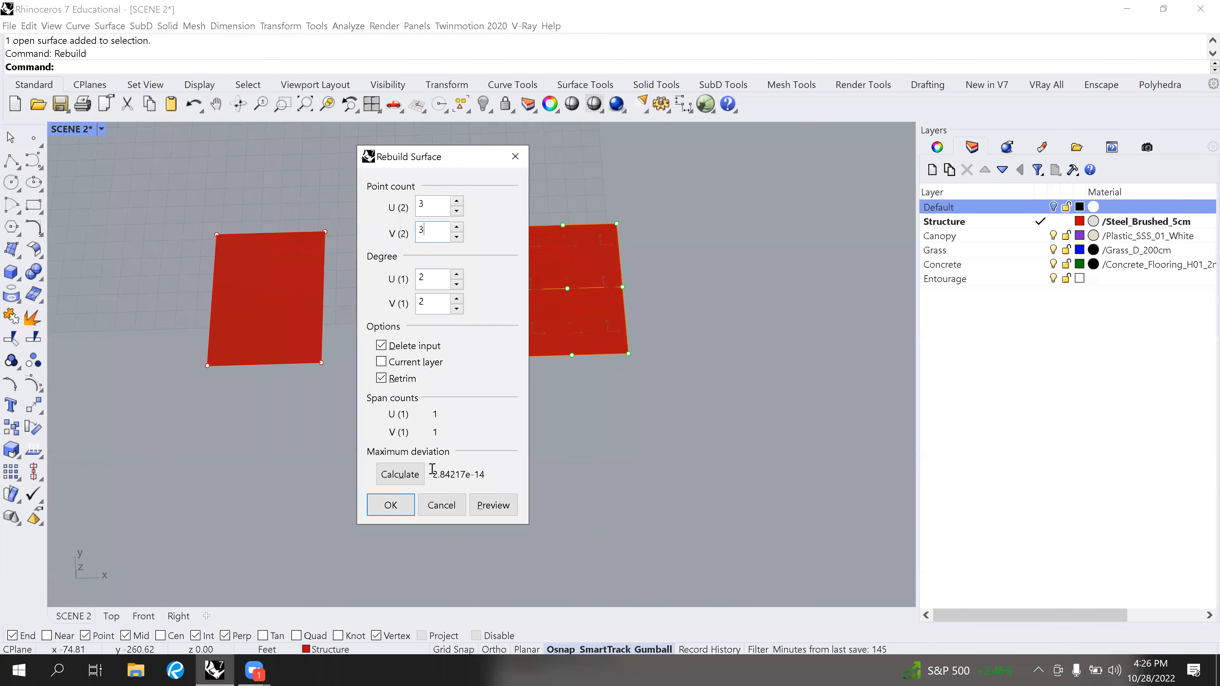
pyautogui.click(389, 504)
pyautogui.click(38, 389)
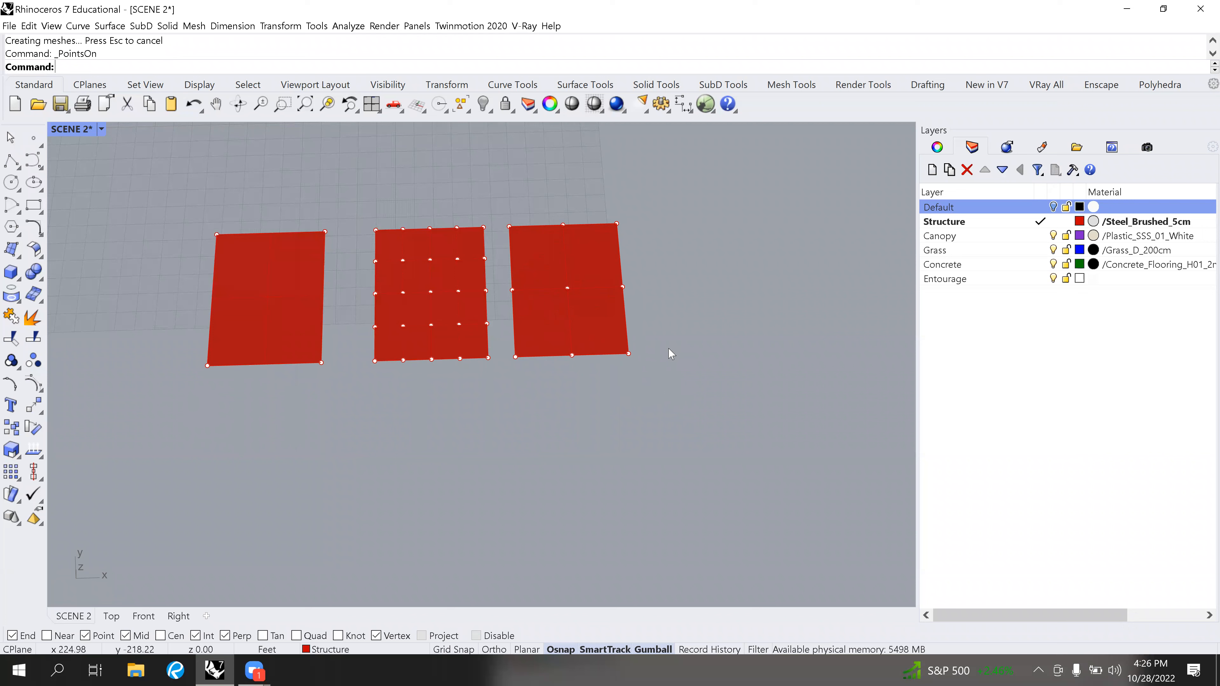
# Copy the surface with the 3 by 3 point grid beside itself, making a fourth surface in the row.
pyautogui.scroll(2, 531, 341)
pyautogui.click(602, 336)
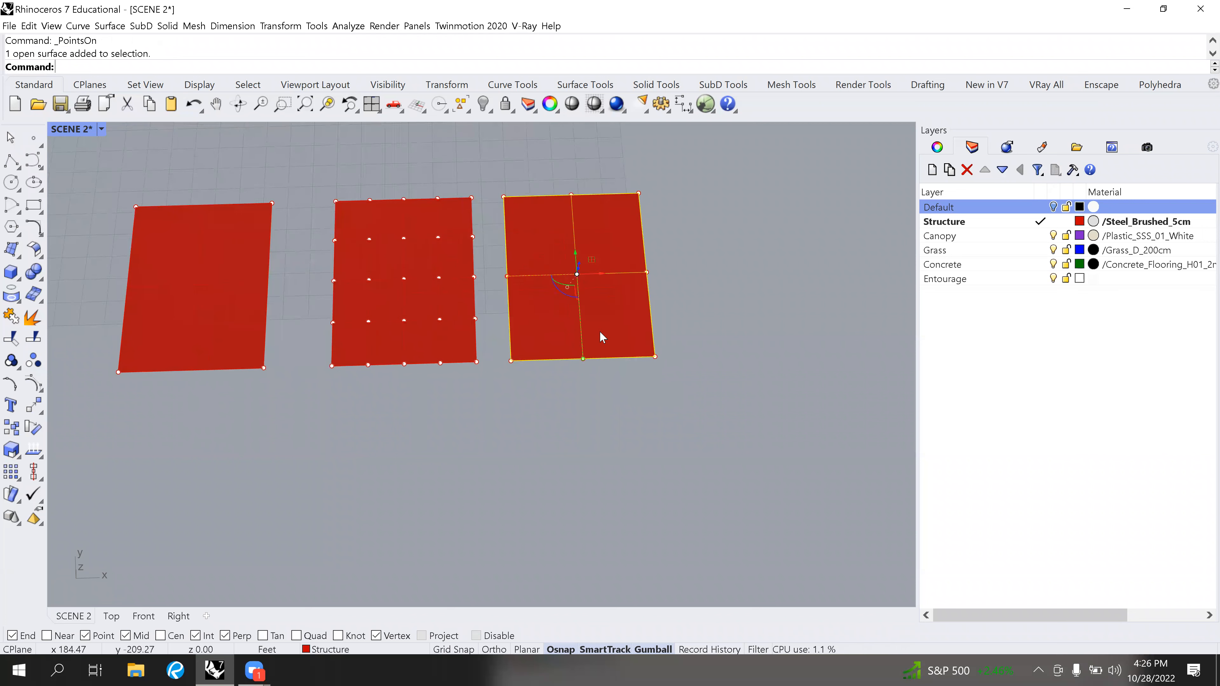
pyautogui.write('copy')
pyautogui.press('Return')
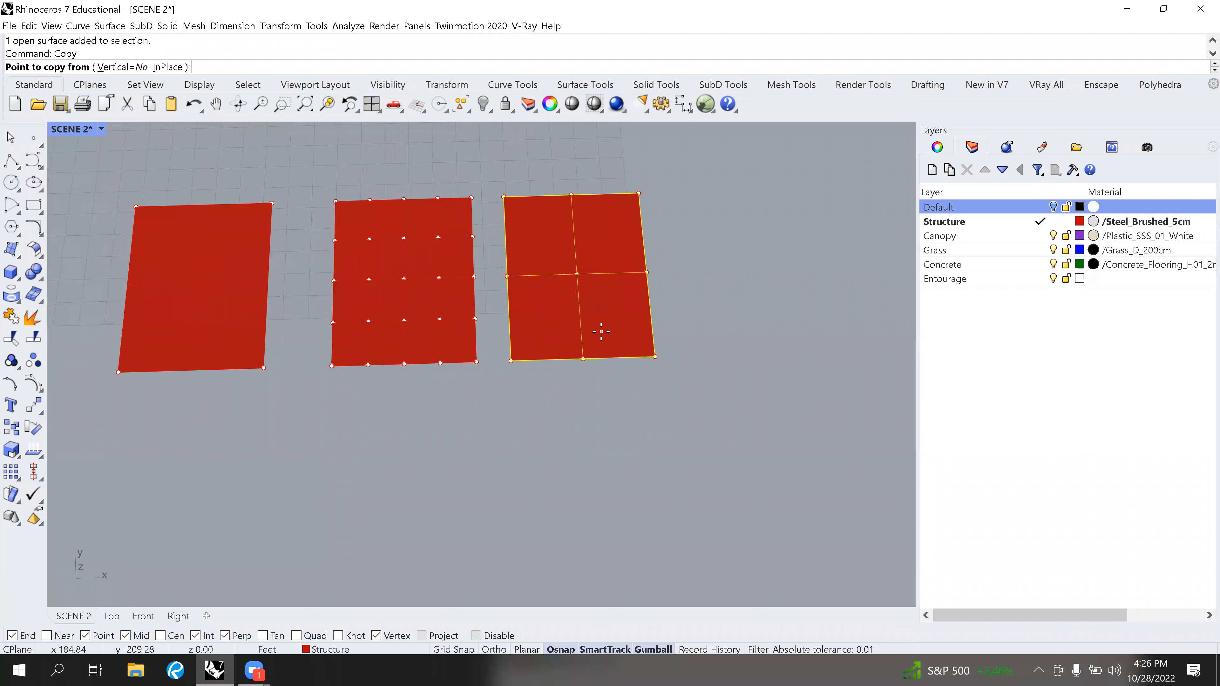
pyautogui.click(601, 331)
pyautogui.click(764, 337)
pyautogui.press('Return')
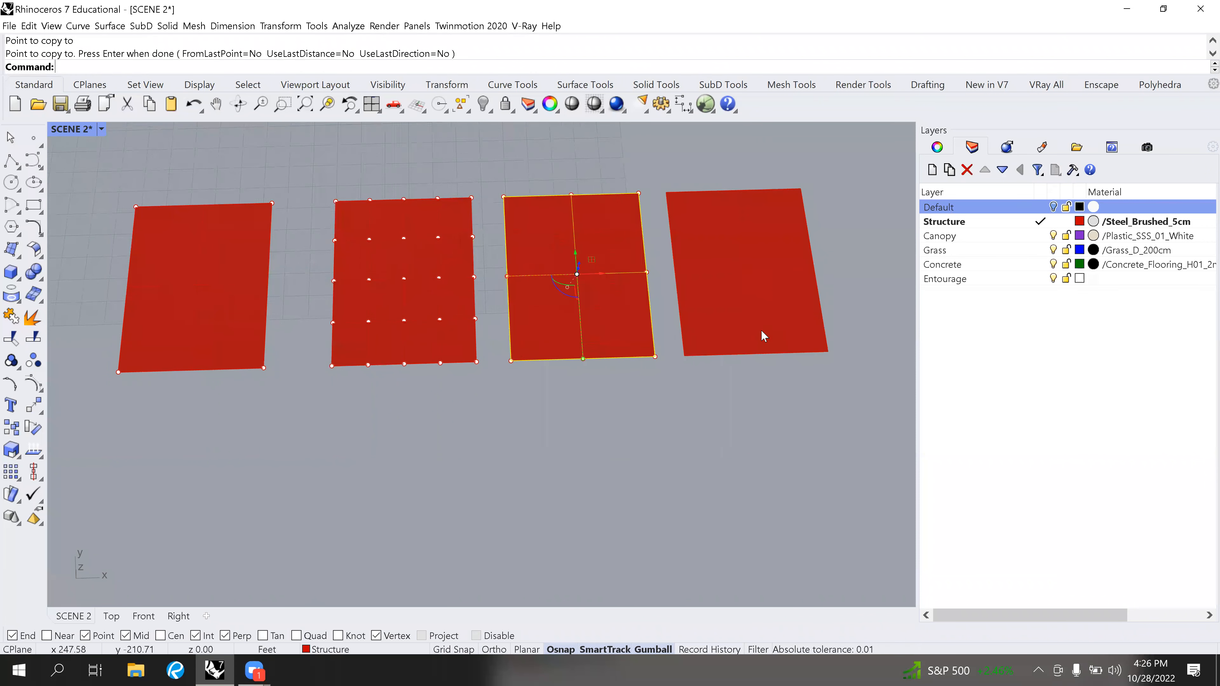
# Rebuild the fourth surface with a point count of 4 and degree 2 in U and V, and show its control points.
pyautogui.click(764, 336)
pyautogui.write('Reb')
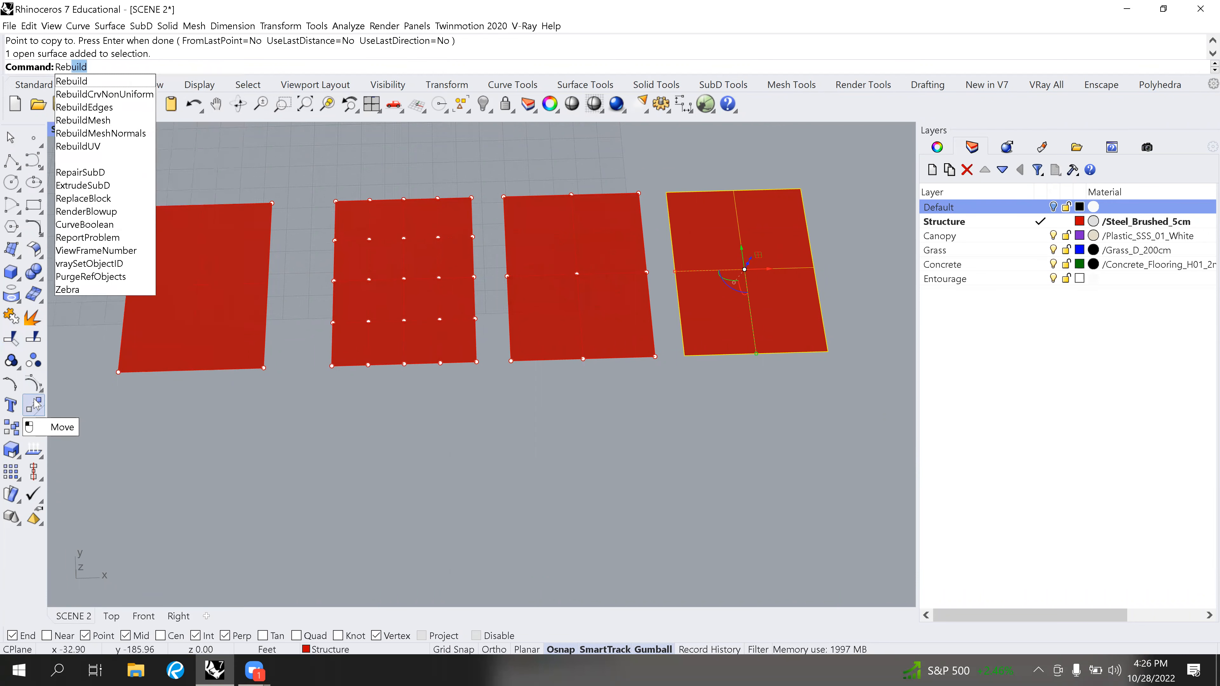
pyautogui.write('i')
pyautogui.press('BackSpace')
pyautogui.write('uild')
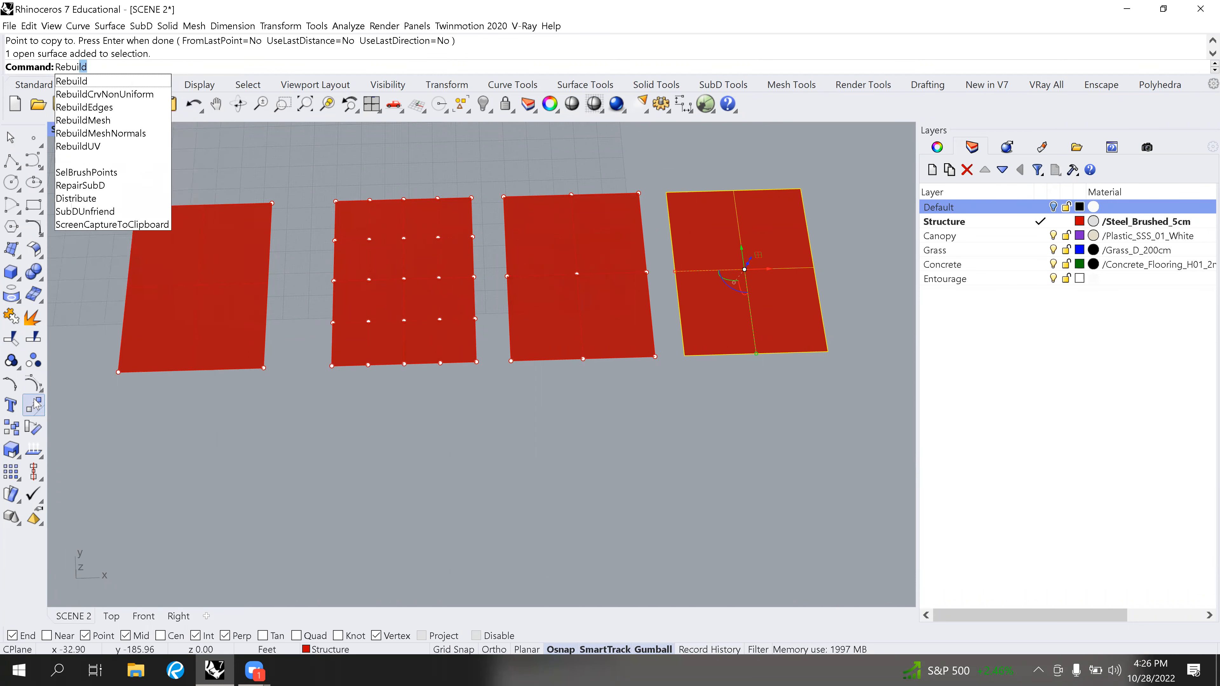
pyautogui.press('Return')
pyautogui.click(456, 201)
pyautogui.click(457, 226)
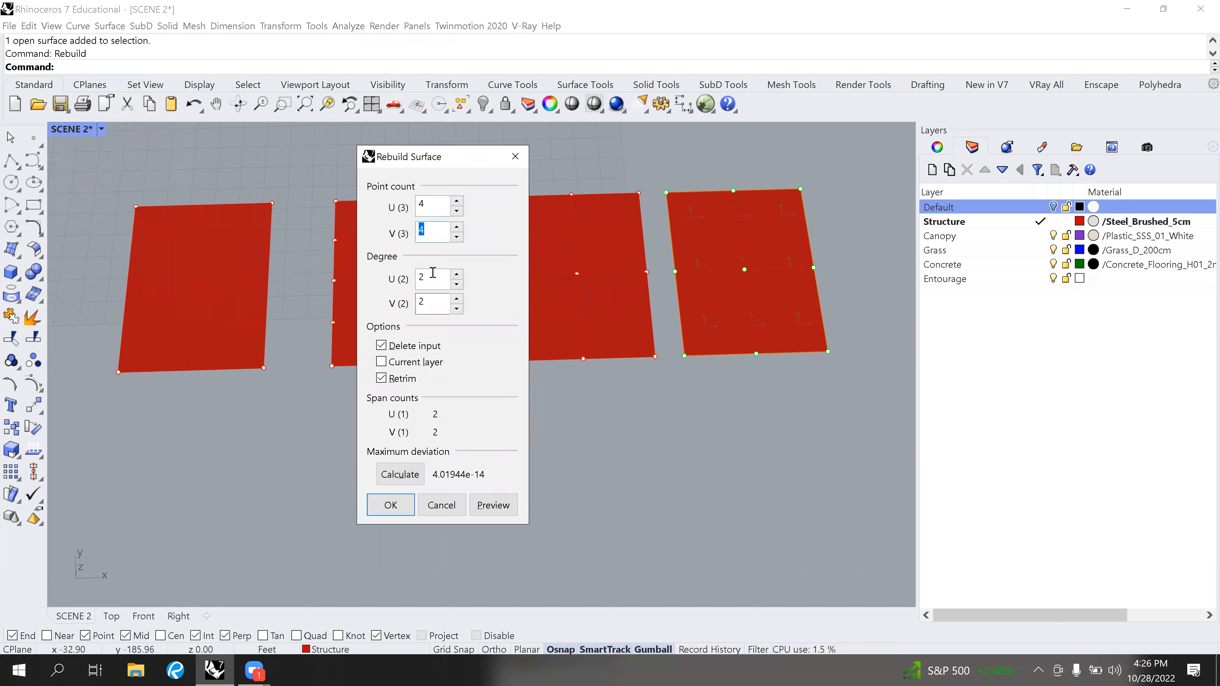
pyautogui.click(391, 505)
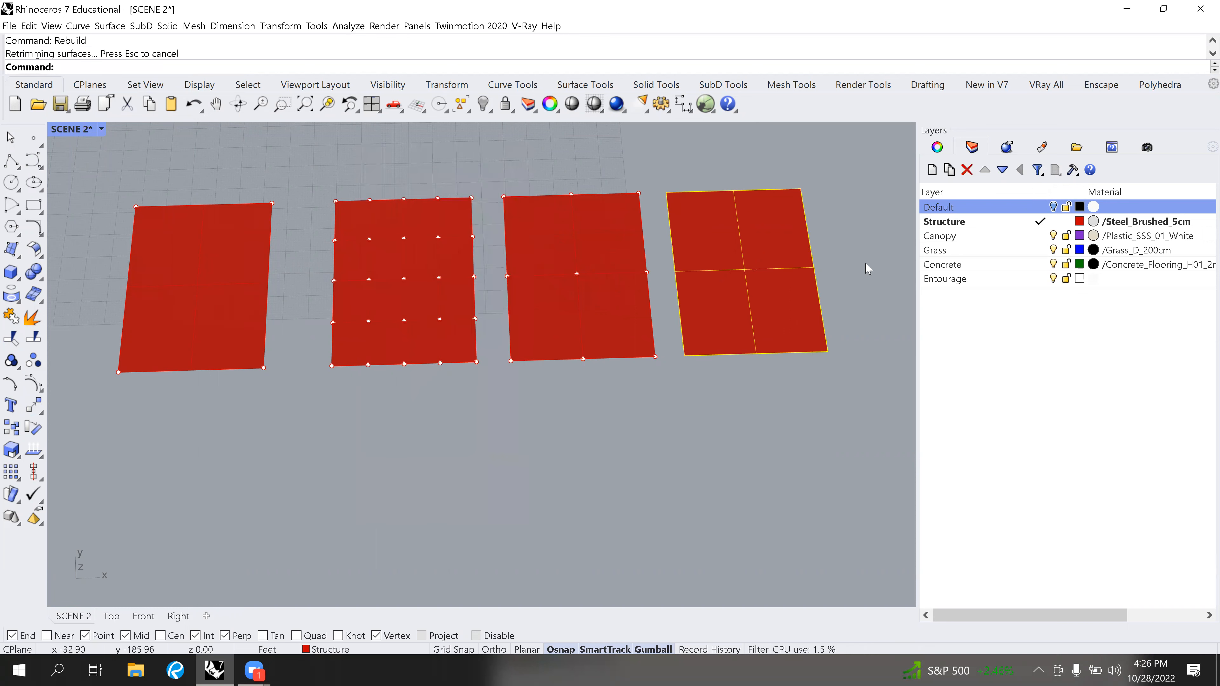
pyautogui.press('F10')
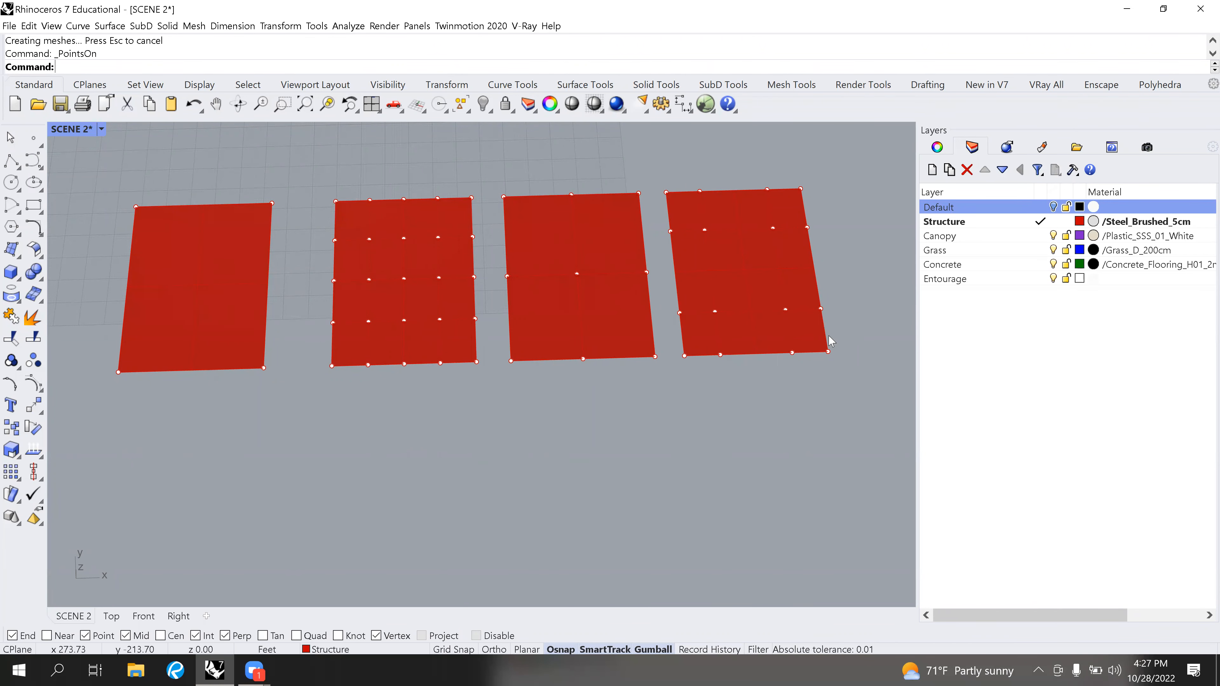
# Pull one interior control point of the 5 by 5 surface straight up to form a bump and examine it from the side.
pyautogui.moveTo(539, 517); pyautogui.dragTo(641, 457, button='right')
pyautogui.scroll(7, 381, 257)
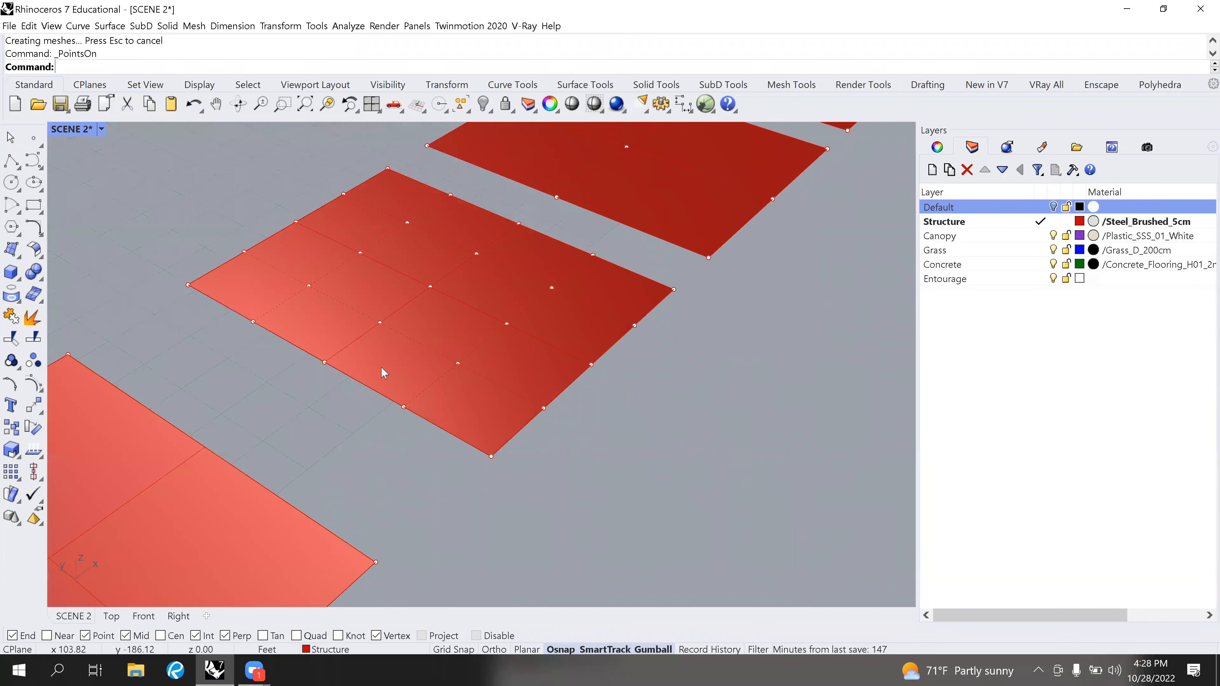
pyautogui.click(377, 321)
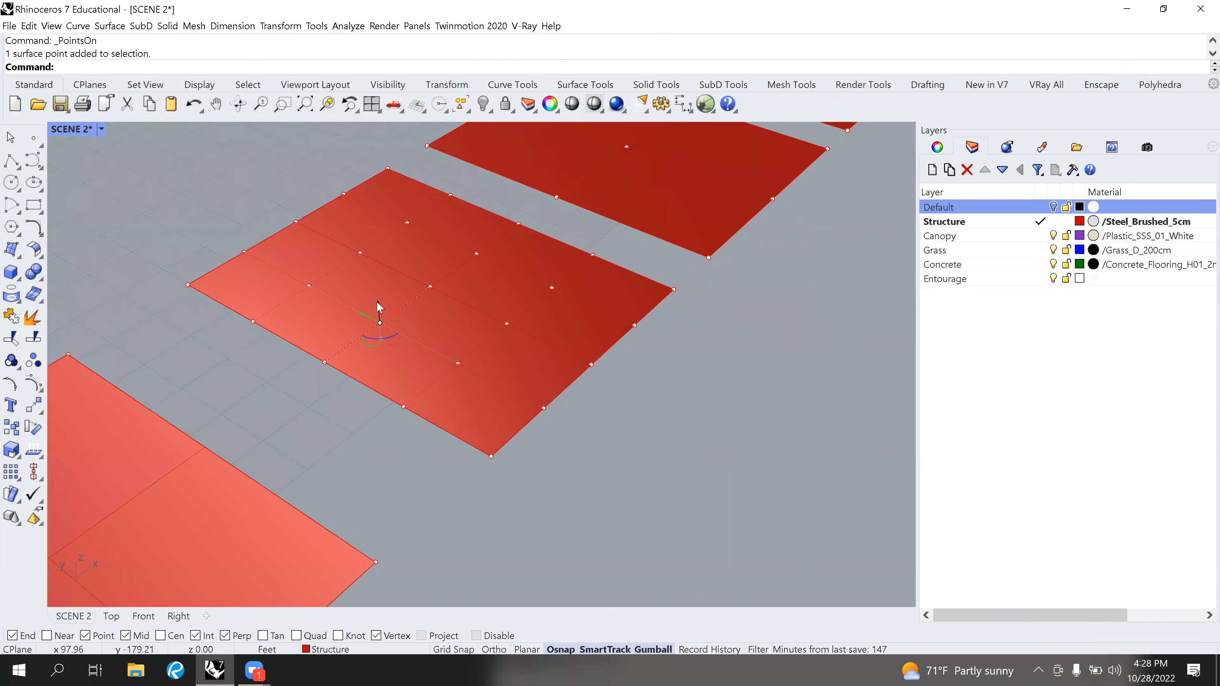
pyautogui.moveTo(378, 302); pyautogui.dragTo(384, 98)
pyautogui.scroll(-9, 434, 238)
pyautogui.scroll(5, 457, 341)
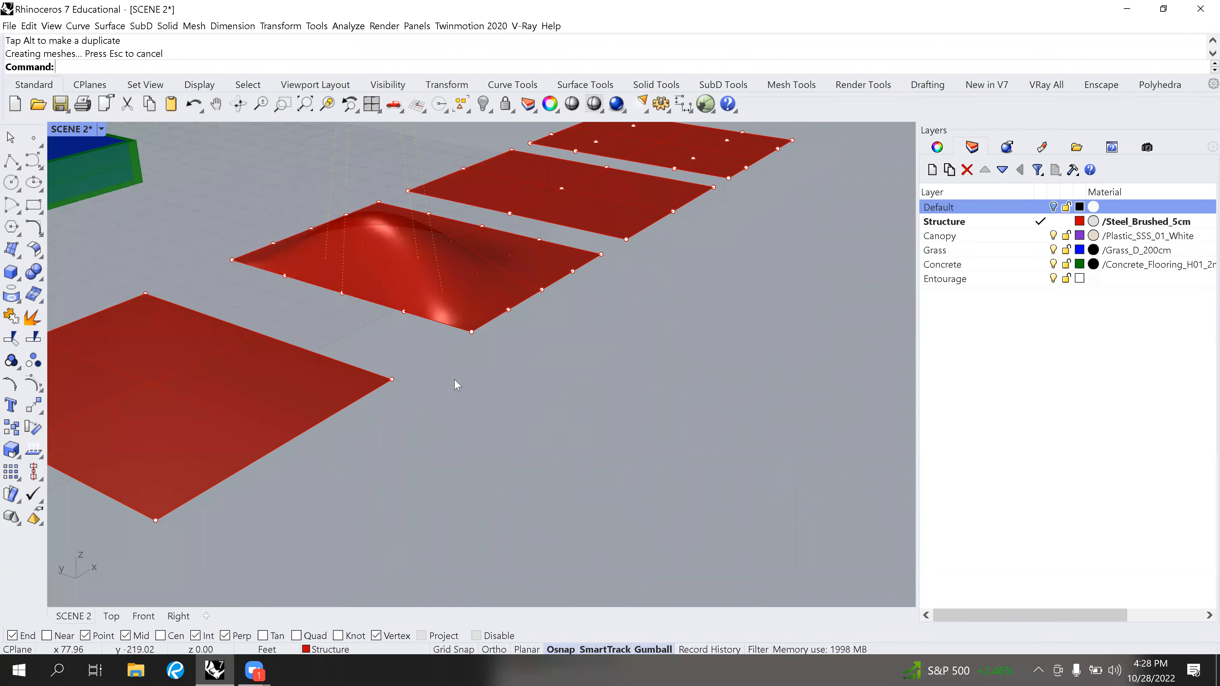
pyautogui.scroll(-8, 454, 380)
pyautogui.moveTo(454, 379); pyautogui.dragTo(434, 164, button='right')
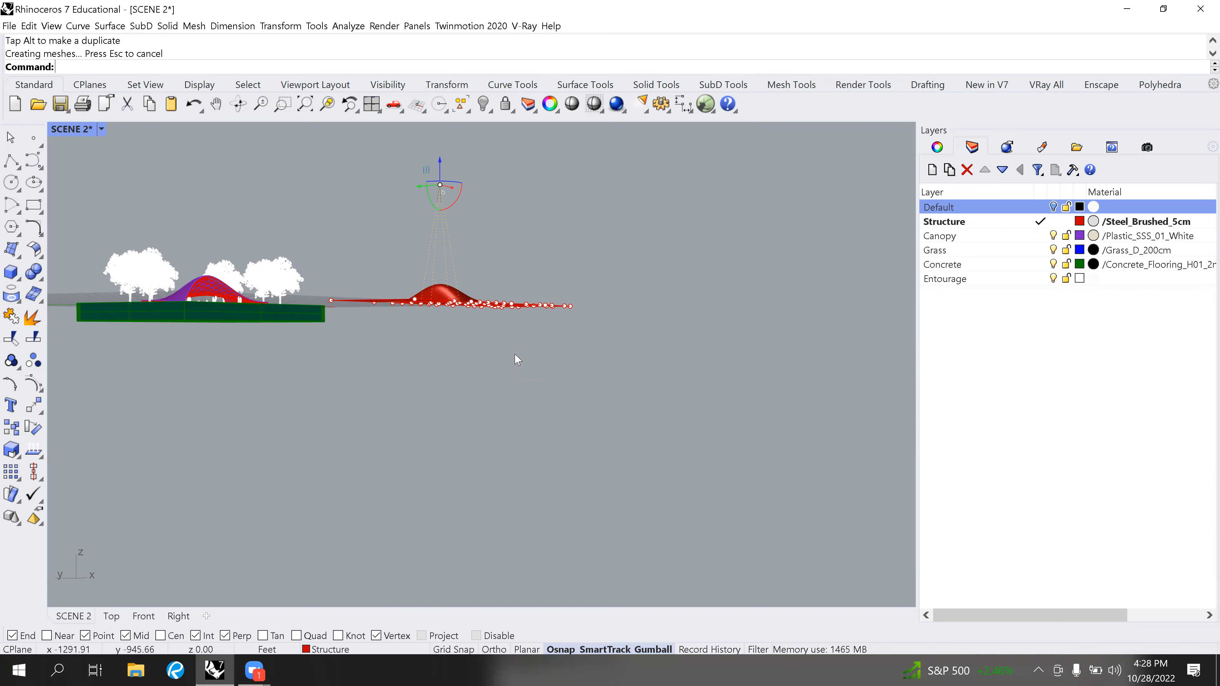
# Delete the rebuilt demonstration surfaces at the far end of the row, behind the bumped surface.
pyautogui.scroll(5, 447, 327)
pyautogui.moveTo(460, 240); pyautogui.dragTo(316, 307, button='right')
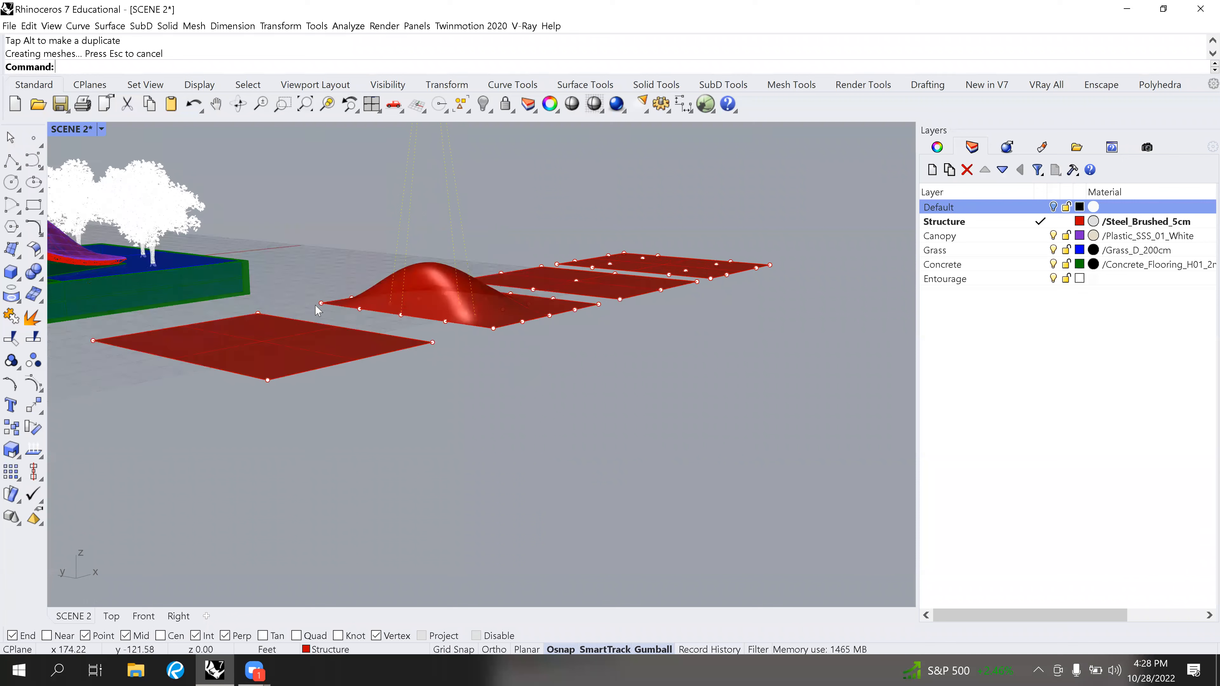
pyautogui.scroll(-5, 421, 378)
pyautogui.click(511, 477)
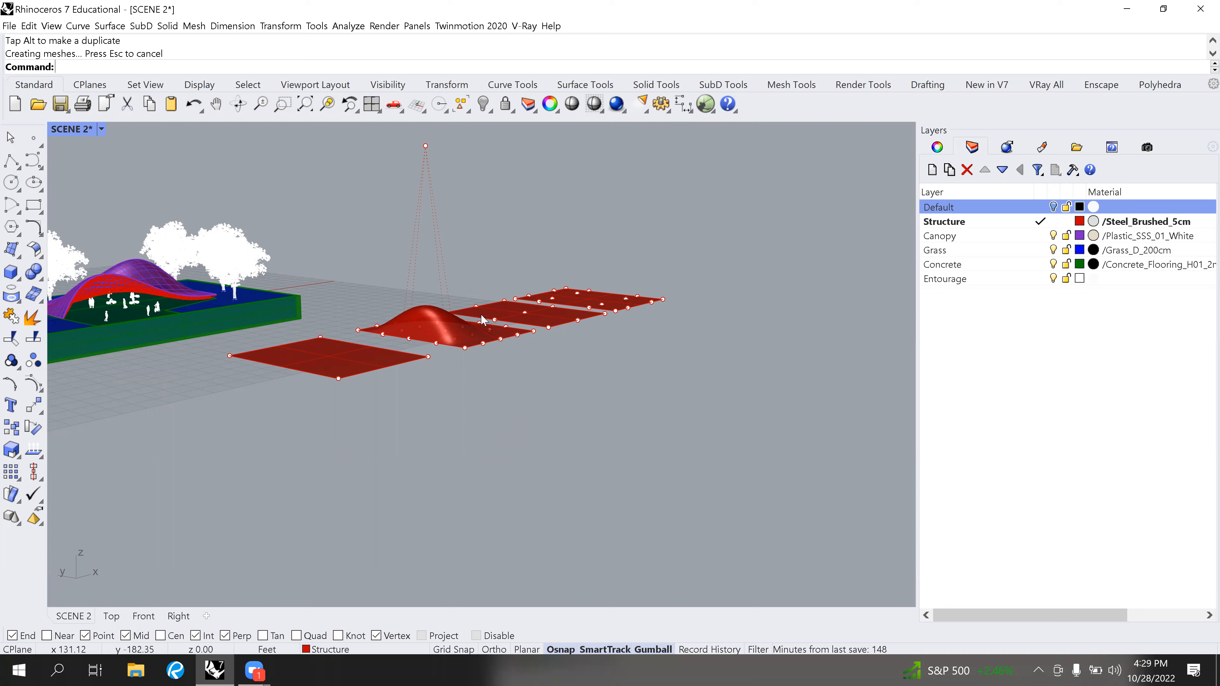
pyautogui.moveTo(566, 444); pyautogui.dragTo(622, 527, button='right')
pyautogui.moveTo(622, 527); pyautogui.dragTo(388, 206)
pyautogui.press('Delete')
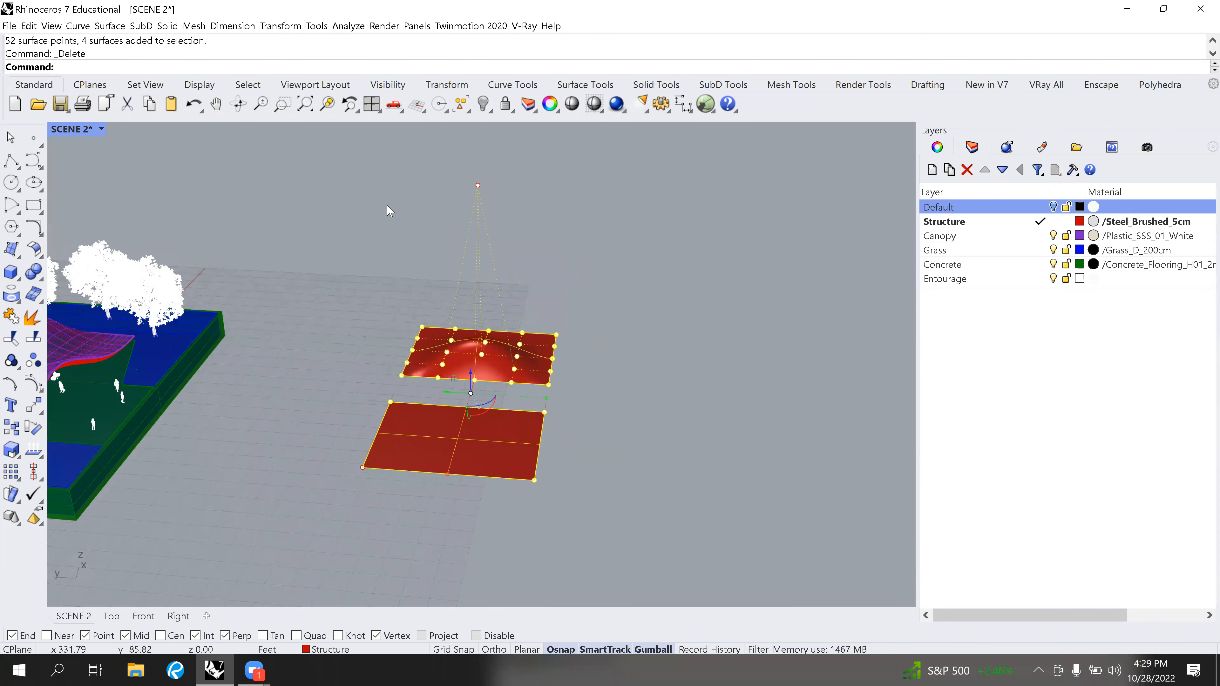
# Delete the remaining flat demonstration surface and the bumped surface, leaving only the pavilion scene.
pyautogui.press('Escape')
pyautogui.moveTo(673, 531); pyautogui.dragTo(314, 297)
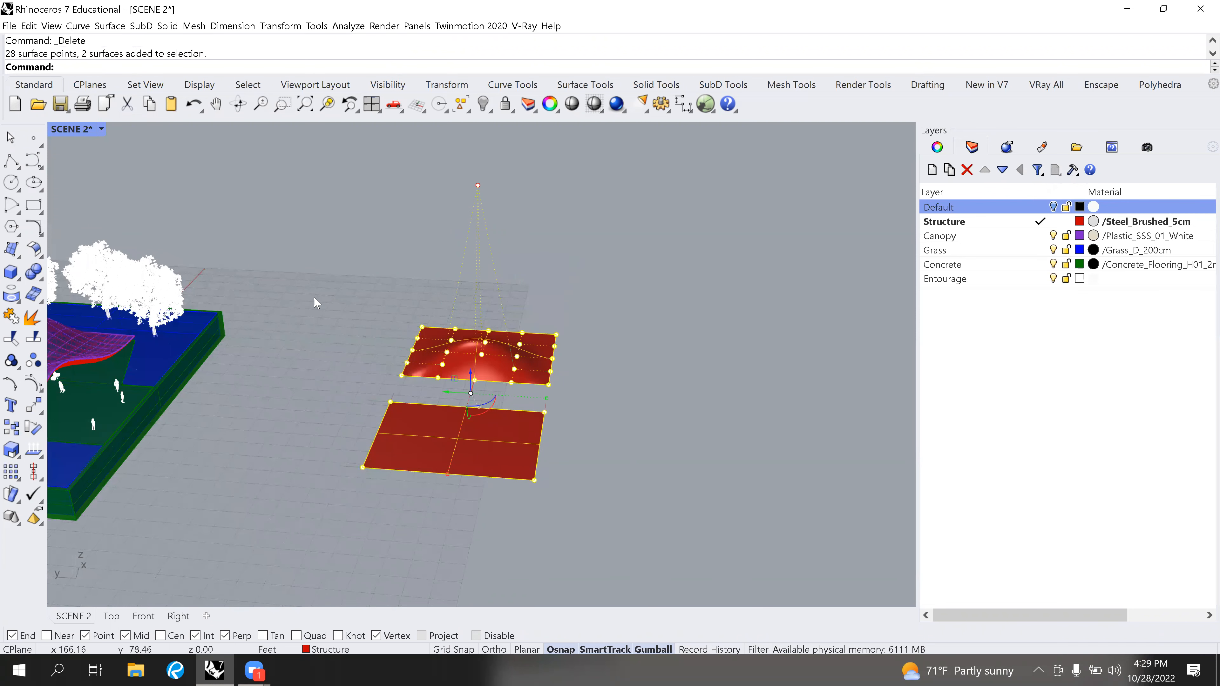
pyautogui.press('Delete')
pyautogui.press('Escape')
pyautogui.click(483, 366)
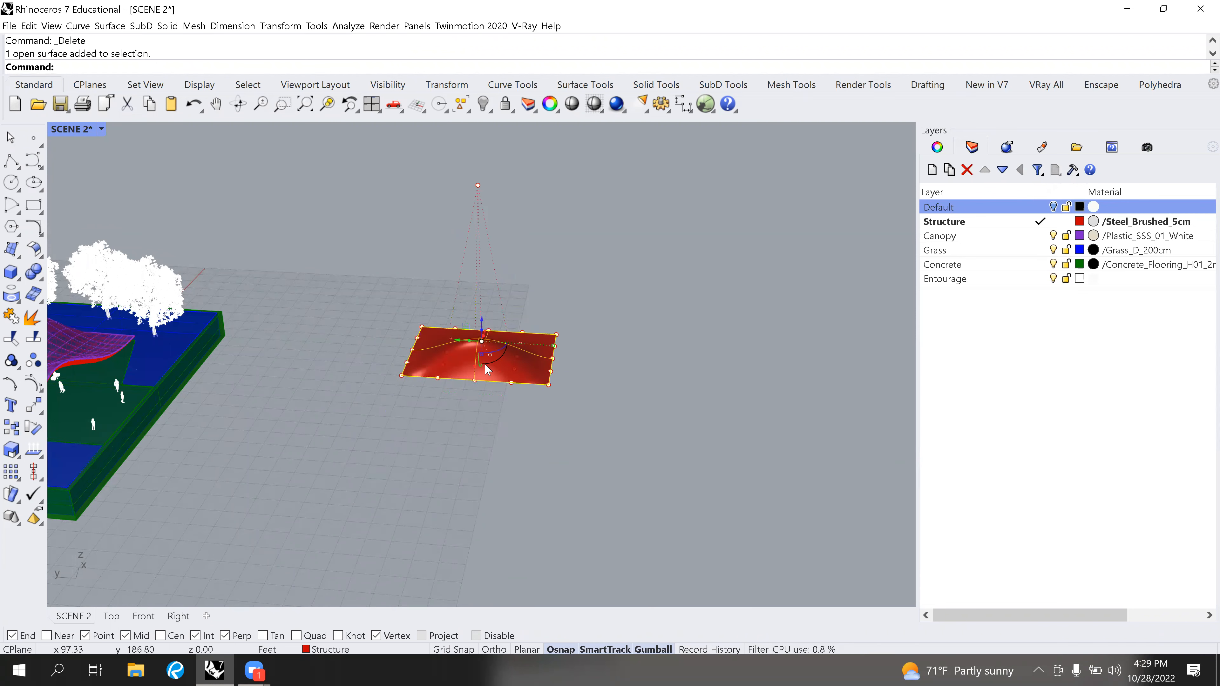
pyautogui.press('Delete')
# Bring the pavilion back into view, display the VRay All tools and review the list of V-Ray commands.
pyautogui.moveTo(542, 420); pyautogui.dragTo(433, 327, button='right')
pyautogui.scroll(5, 432, 326)
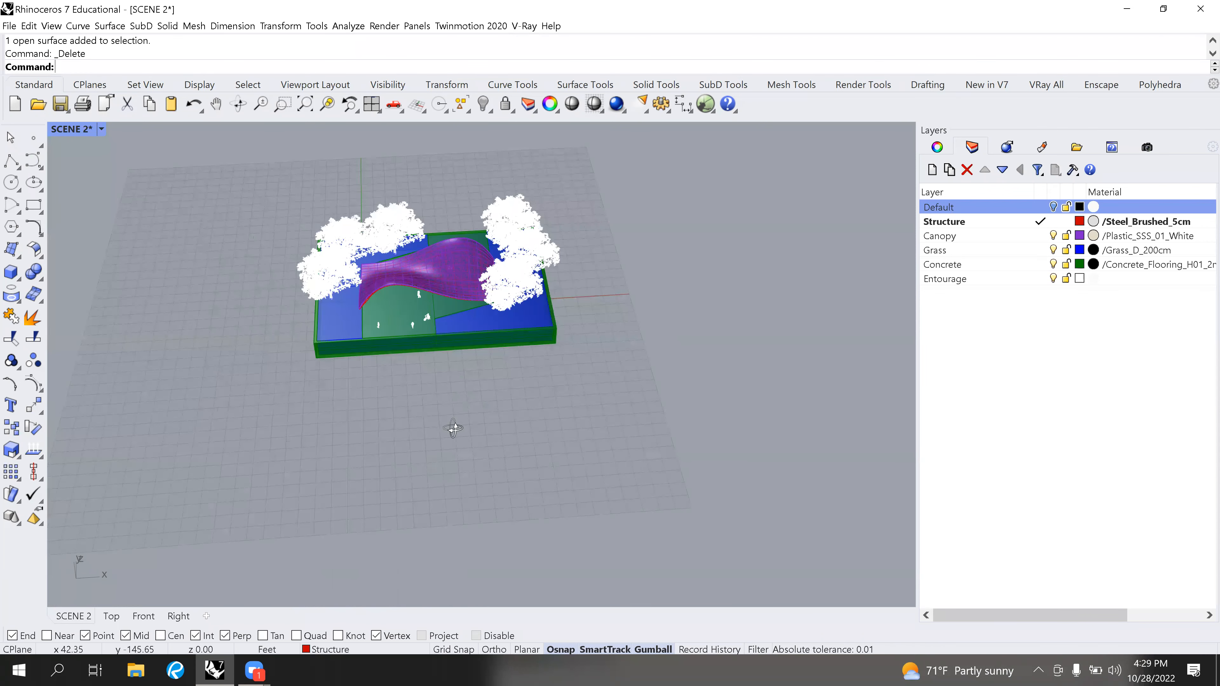
pyautogui.moveTo(452, 427); pyautogui.dragTo(369, 377, button='right')
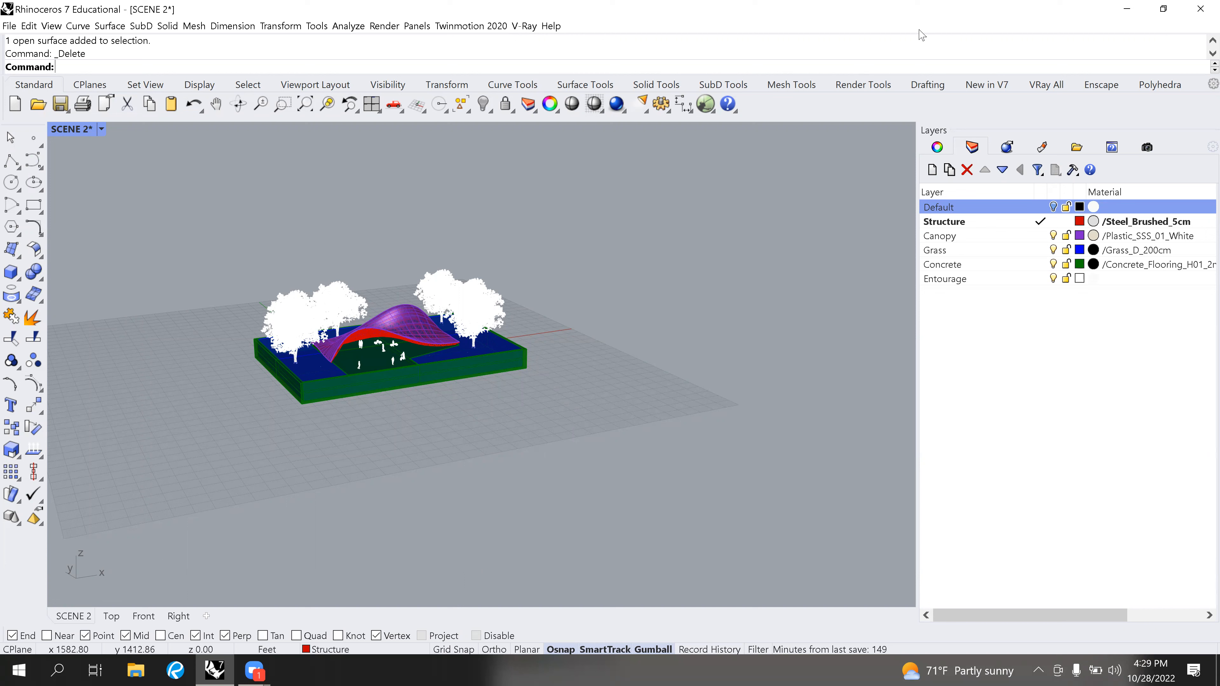
pyautogui.click(1047, 85)
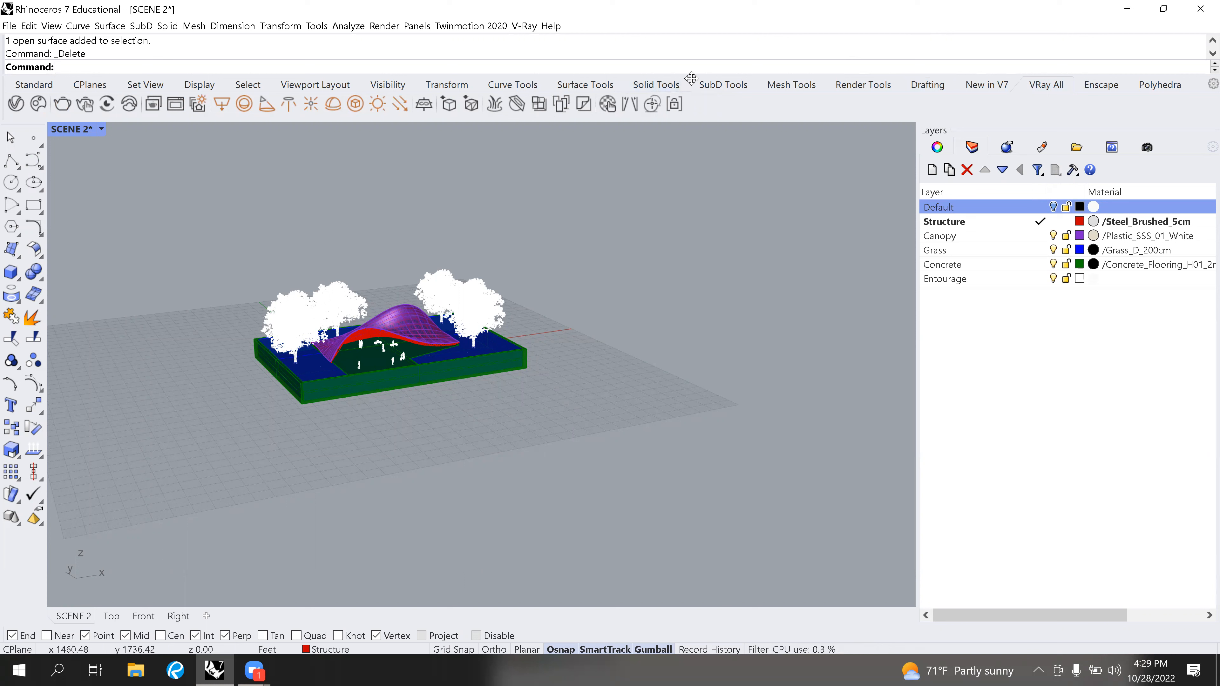
pyautogui.click(524, 25)
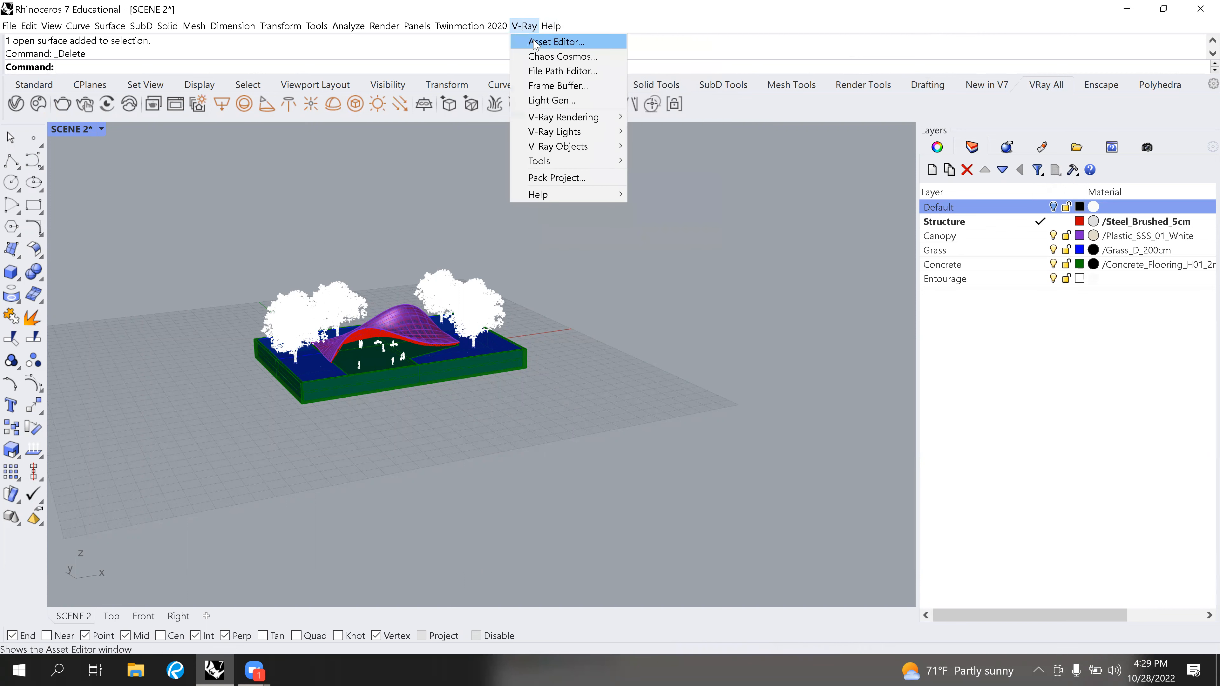
pyautogui.click(409, 27)
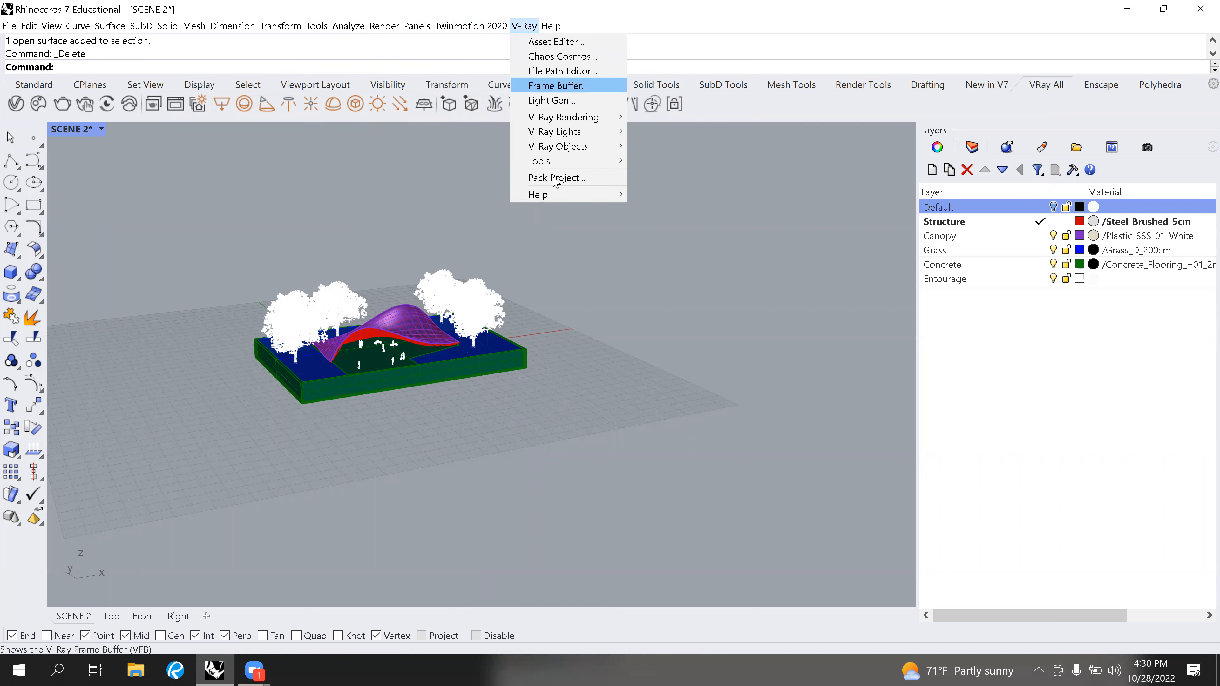
# Look through the list of toolbars that can be shown, down to the VRayForRhino group.
pyautogui.click(1184, 108)
pyautogui.rightClick(1184, 94)
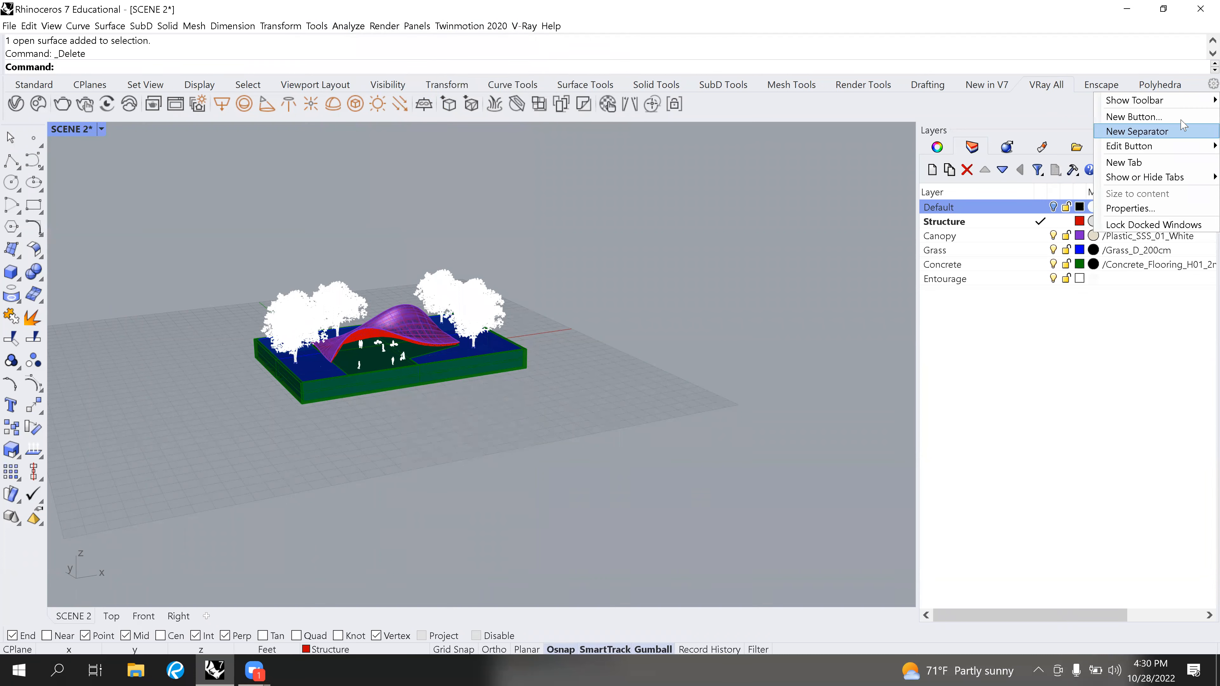
pyautogui.moveTo(1153, 101)
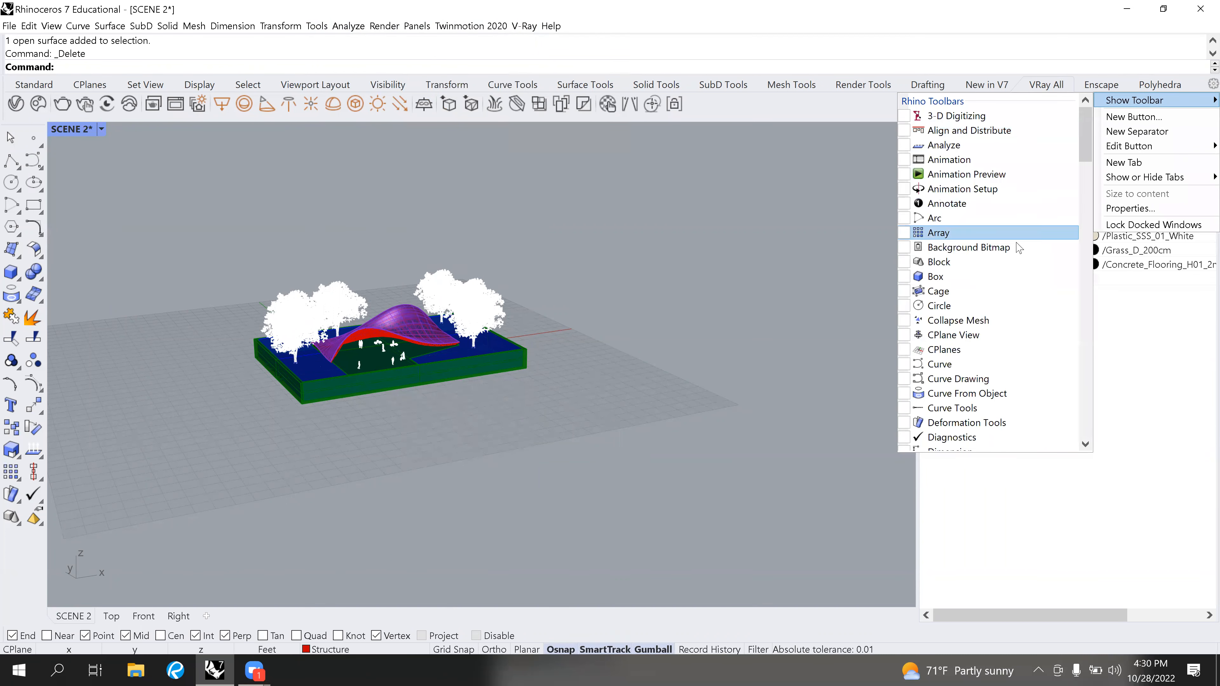
pyautogui.scroll(-15, 1019, 249)
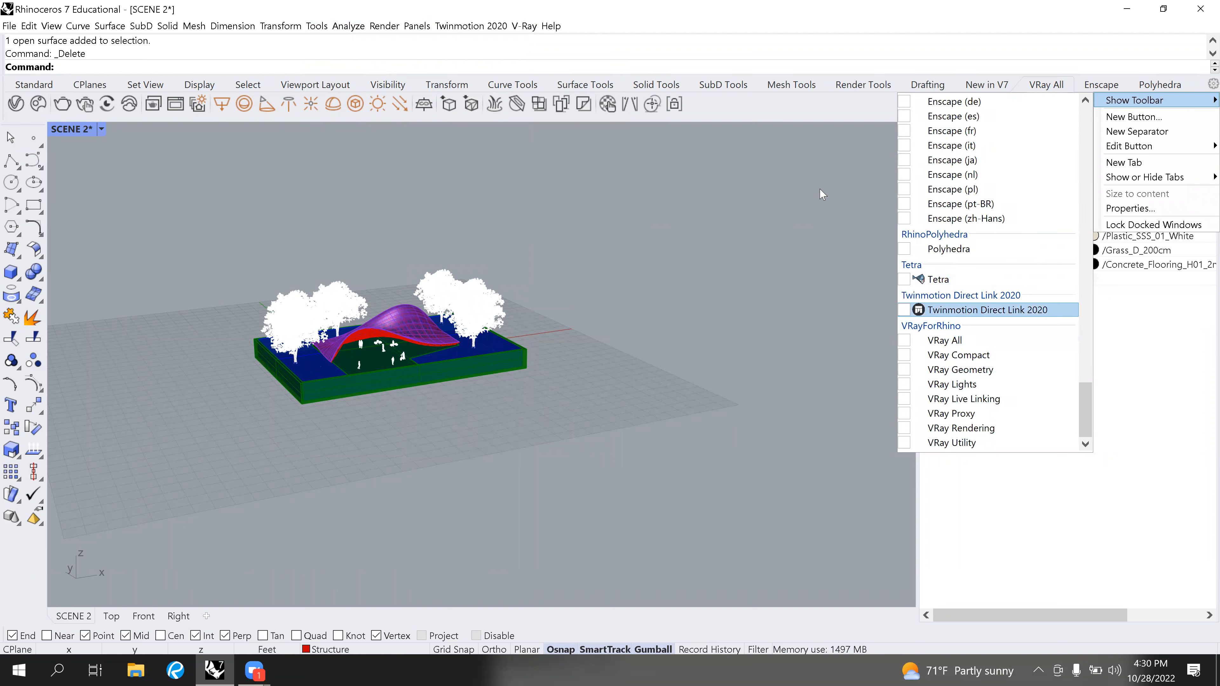
pyautogui.click(782, 117)
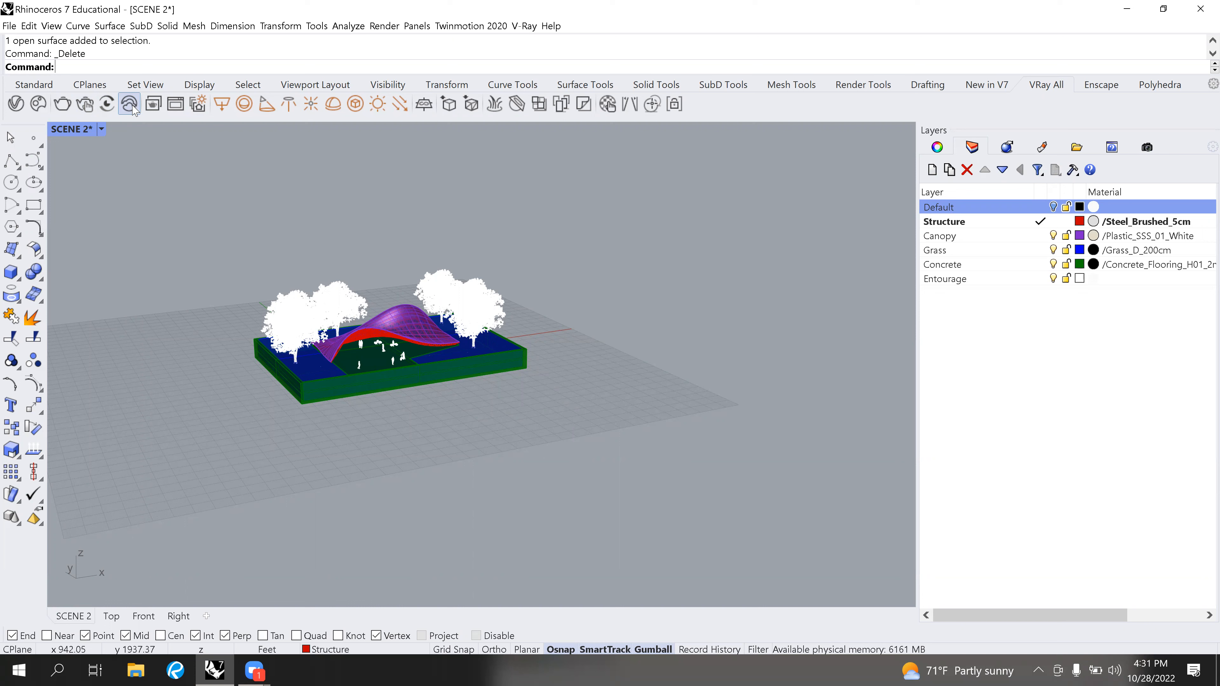
# Open the V-Ray Batch Render window to inspect its file list, and close it again.
pyautogui.click(153, 109)
pyautogui.moveTo(65, 88); pyautogui.dragTo(557, 334)
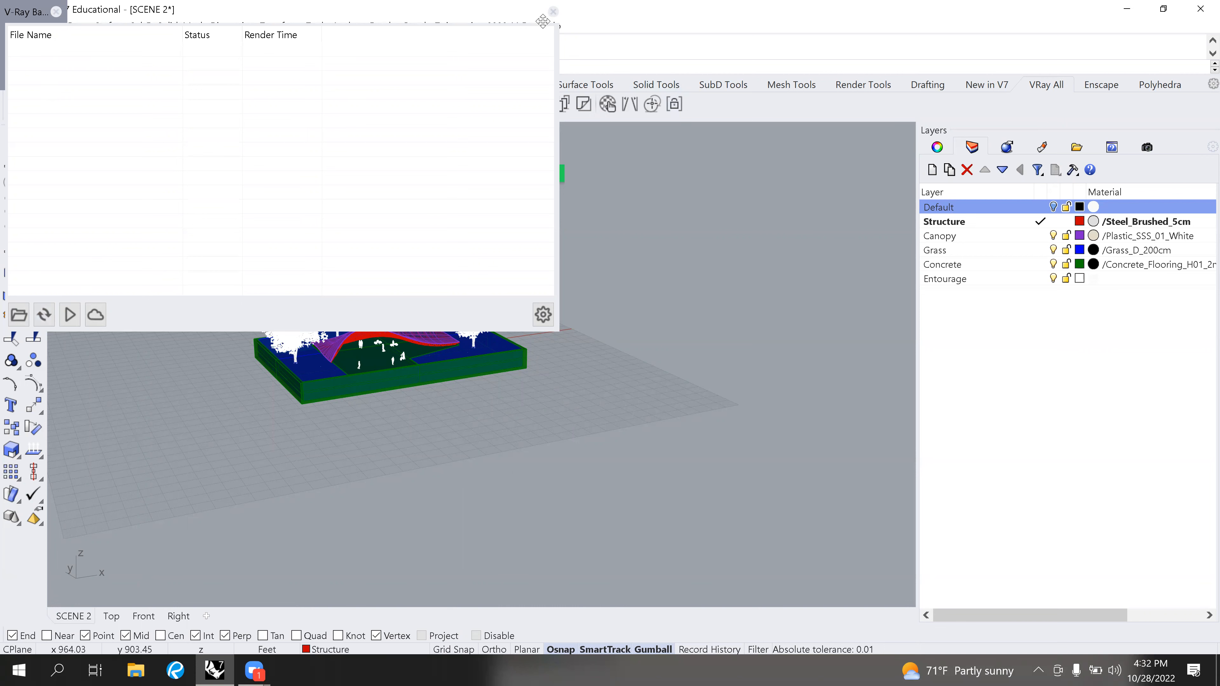
pyautogui.click(553, 12)
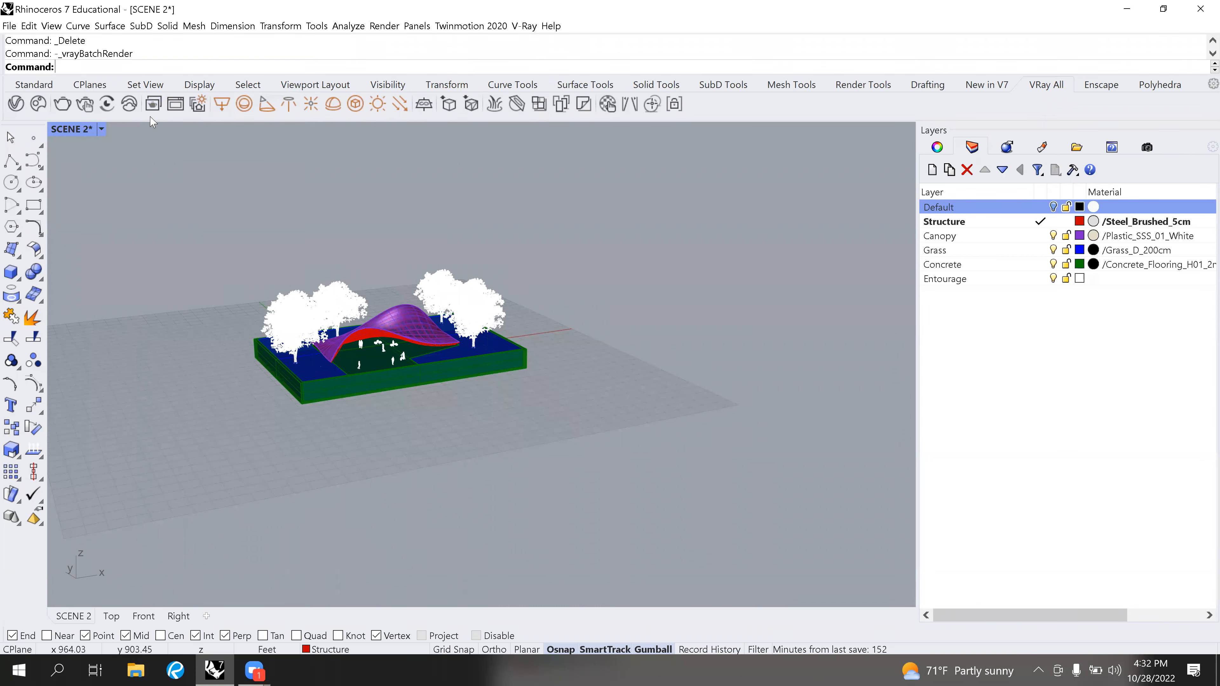
# View the last pavilion render in the V-Ray Frame Buffer, and put the window away.
pyautogui.click(175, 111)
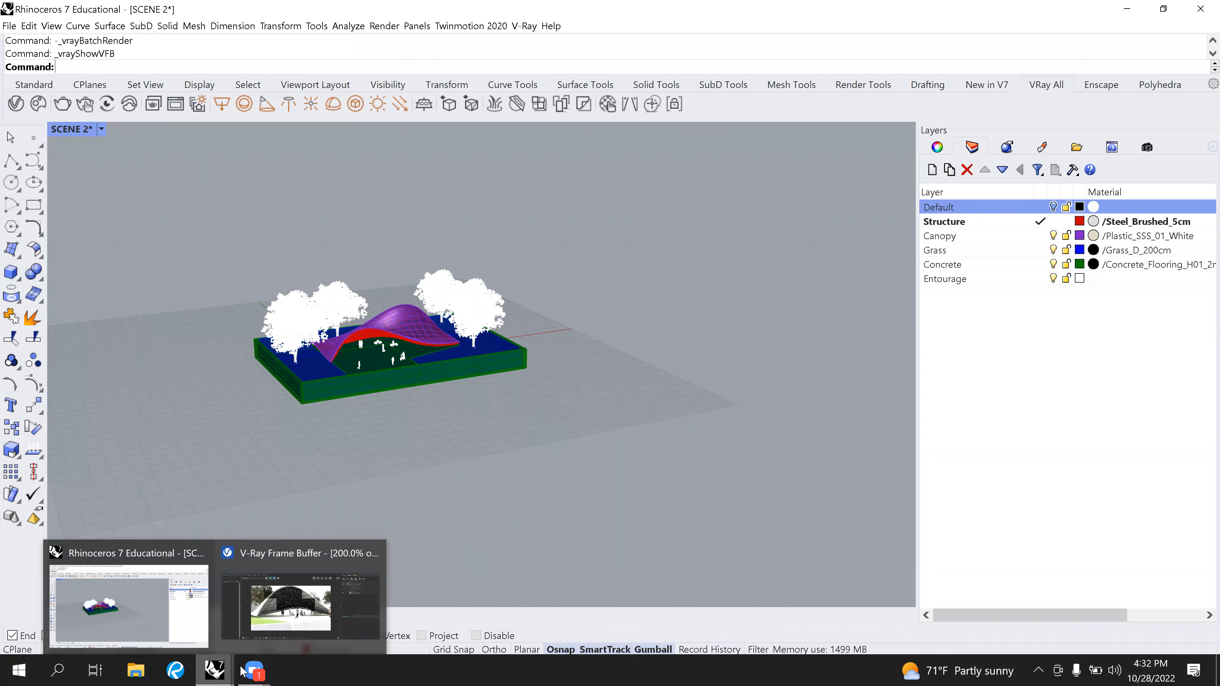
pyautogui.click(336, 615)
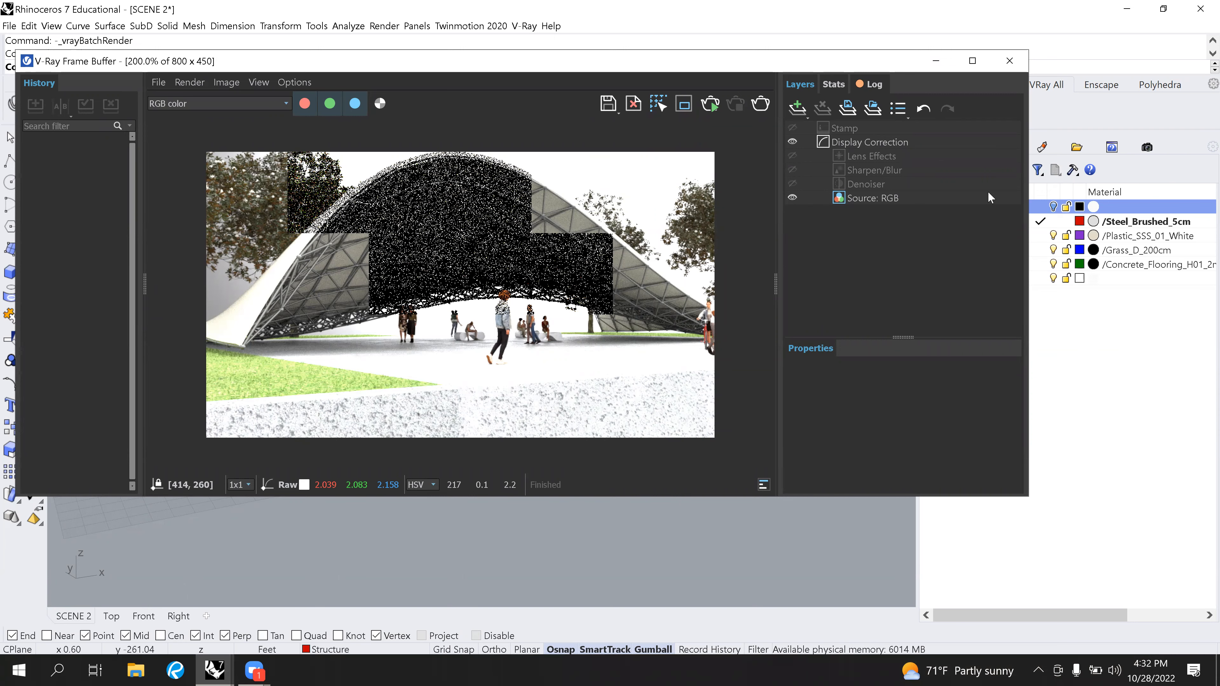
pyautogui.click(936, 61)
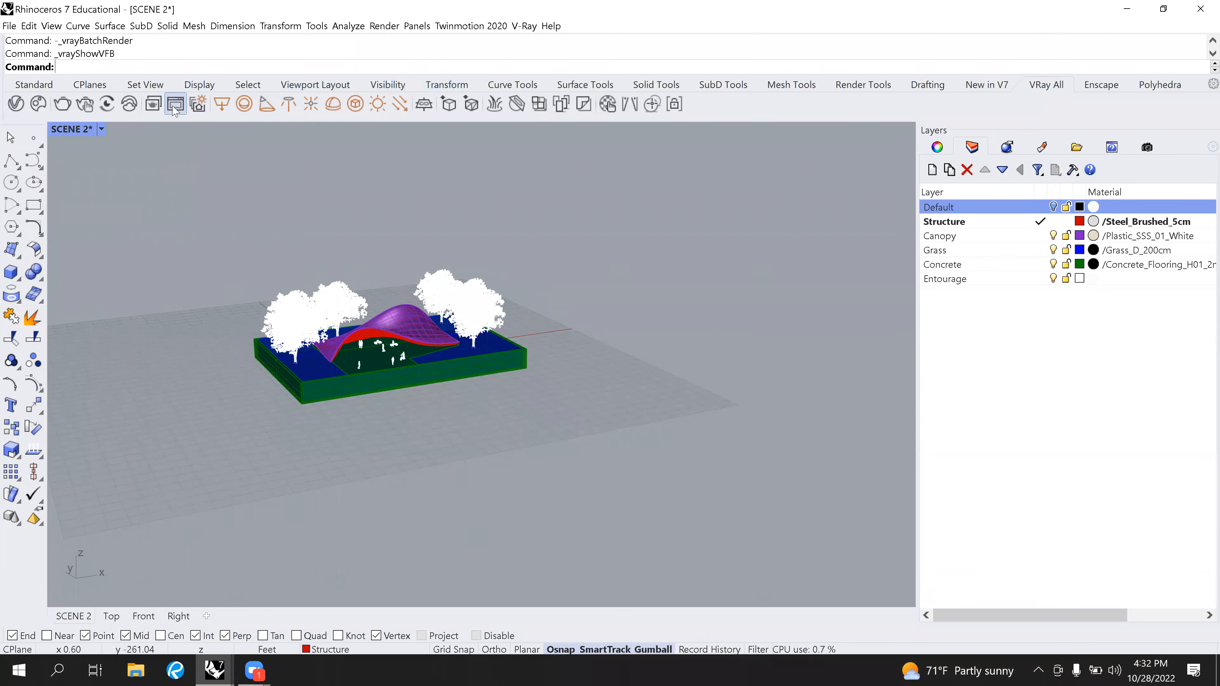
# Open V-Ray Light Gen to look at it, and close it without downloading its content.
pyautogui.click(197, 106)
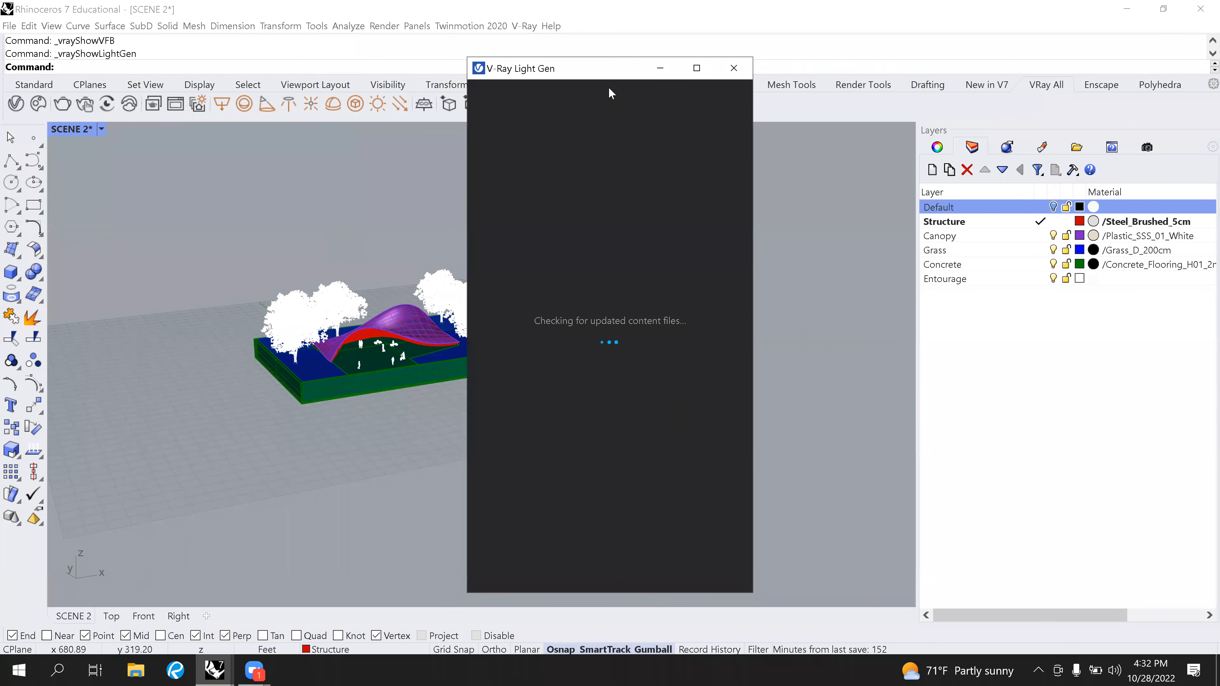
pyautogui.moveTo(610, 72); pyautogui.dragTo(662, 67)
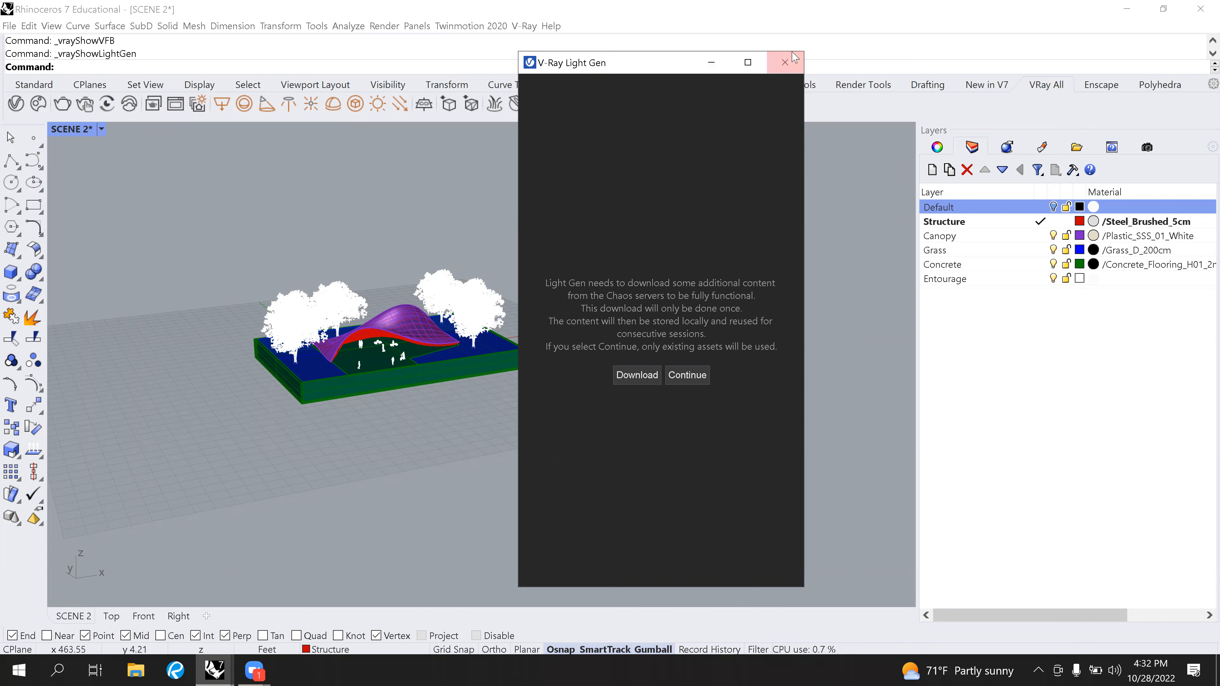
pyautogui.click(785, 62)
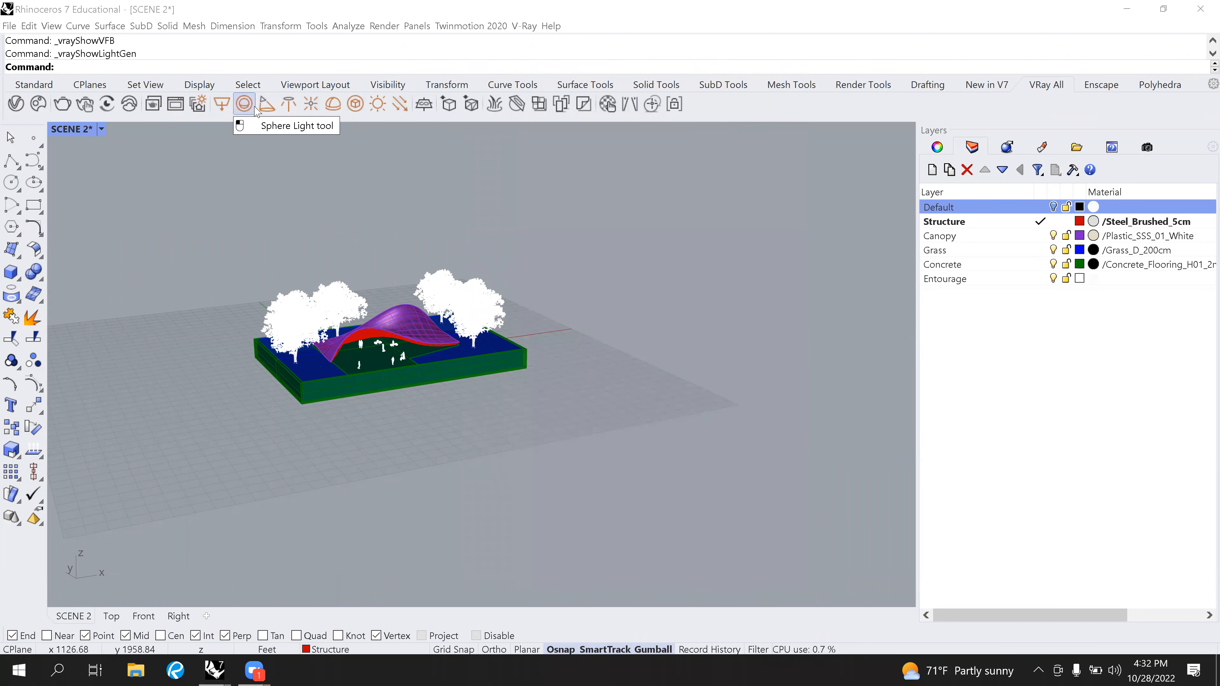
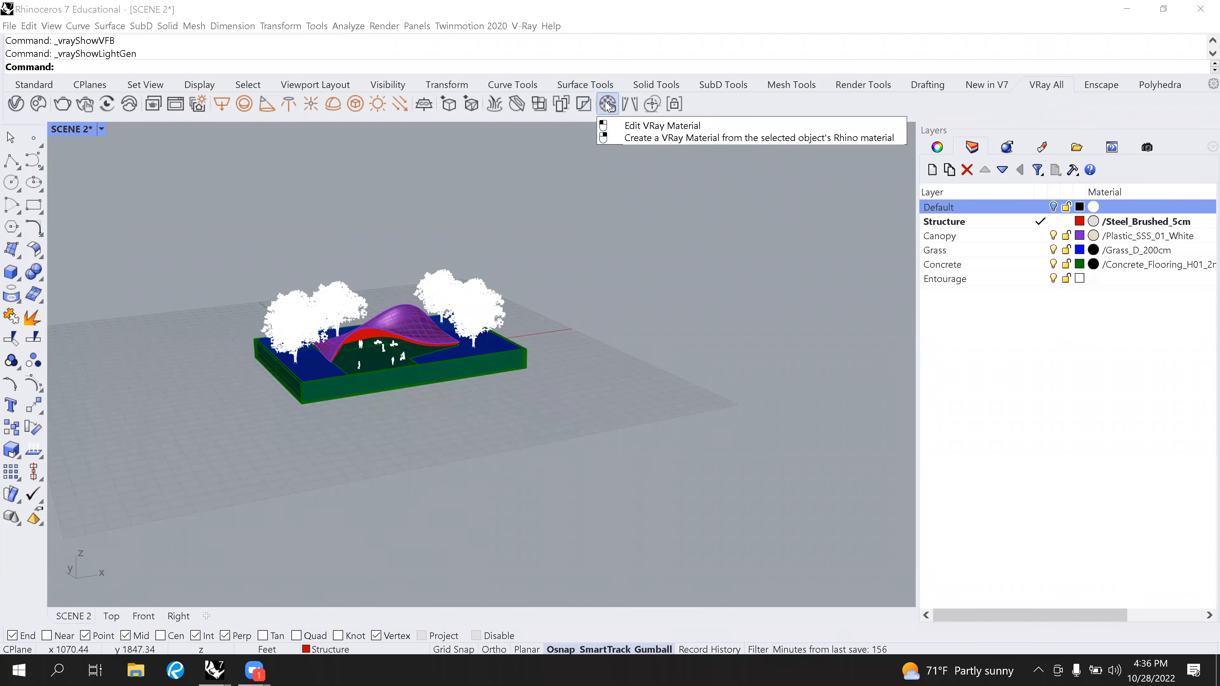
pyautogui.click(473, 318)
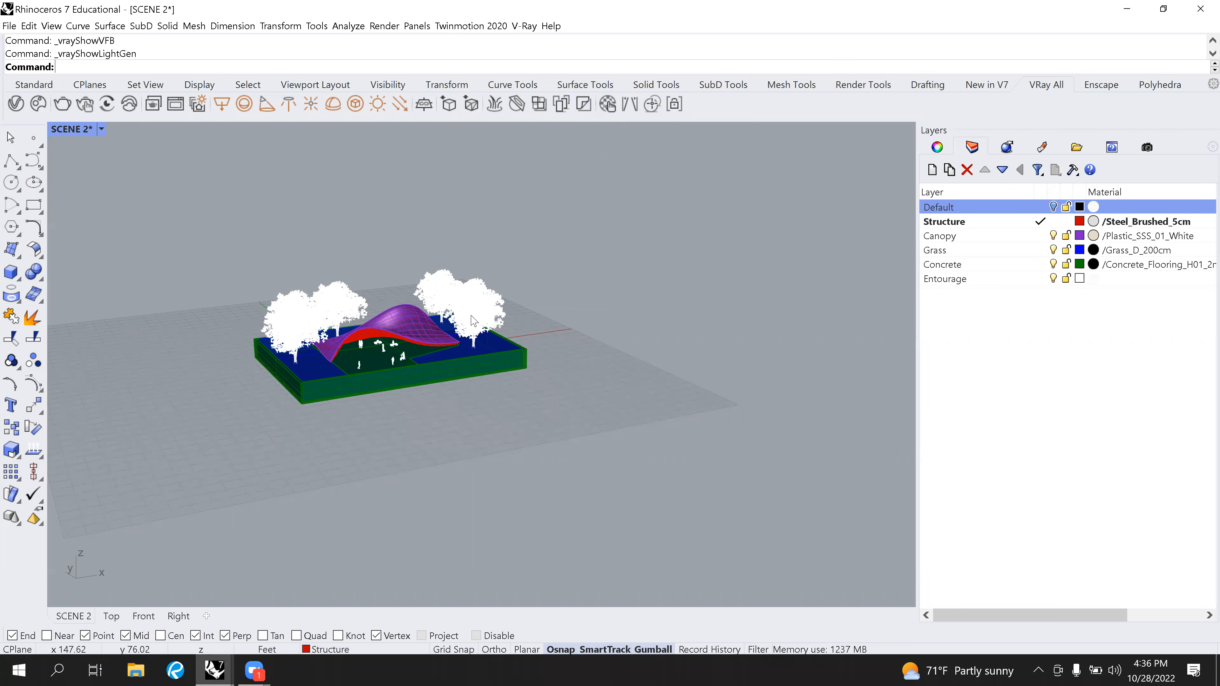
pyautogui.click(606, 109)
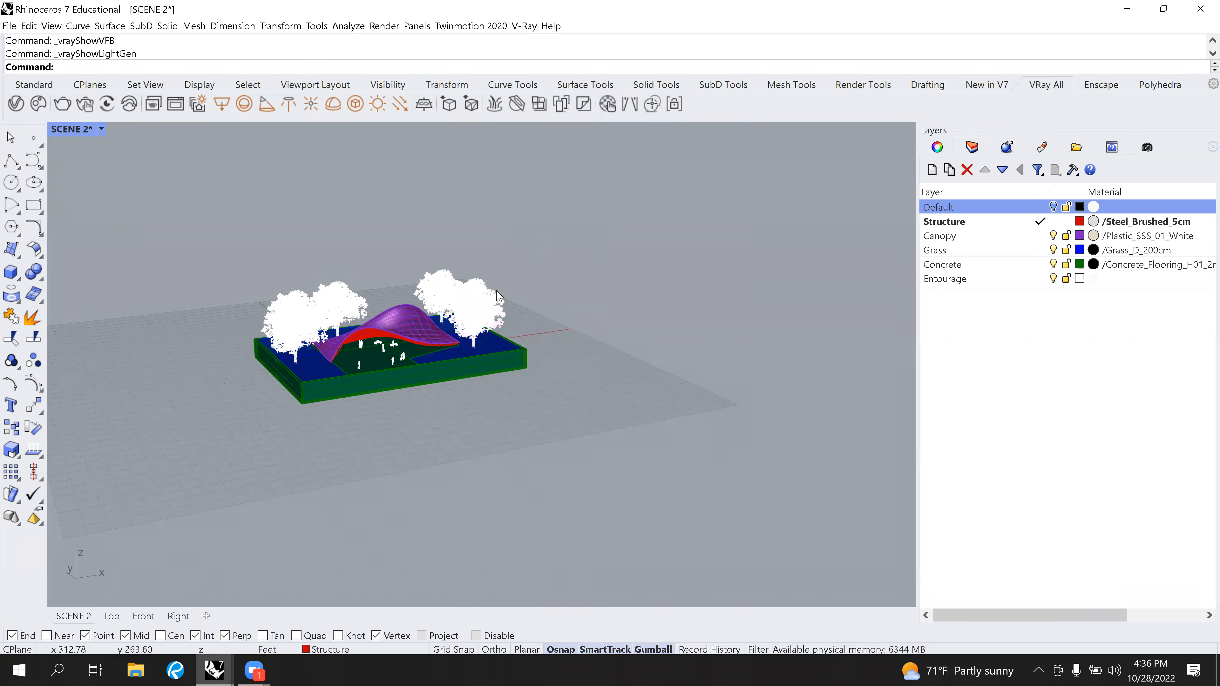
pyautogui.click(429, 332)
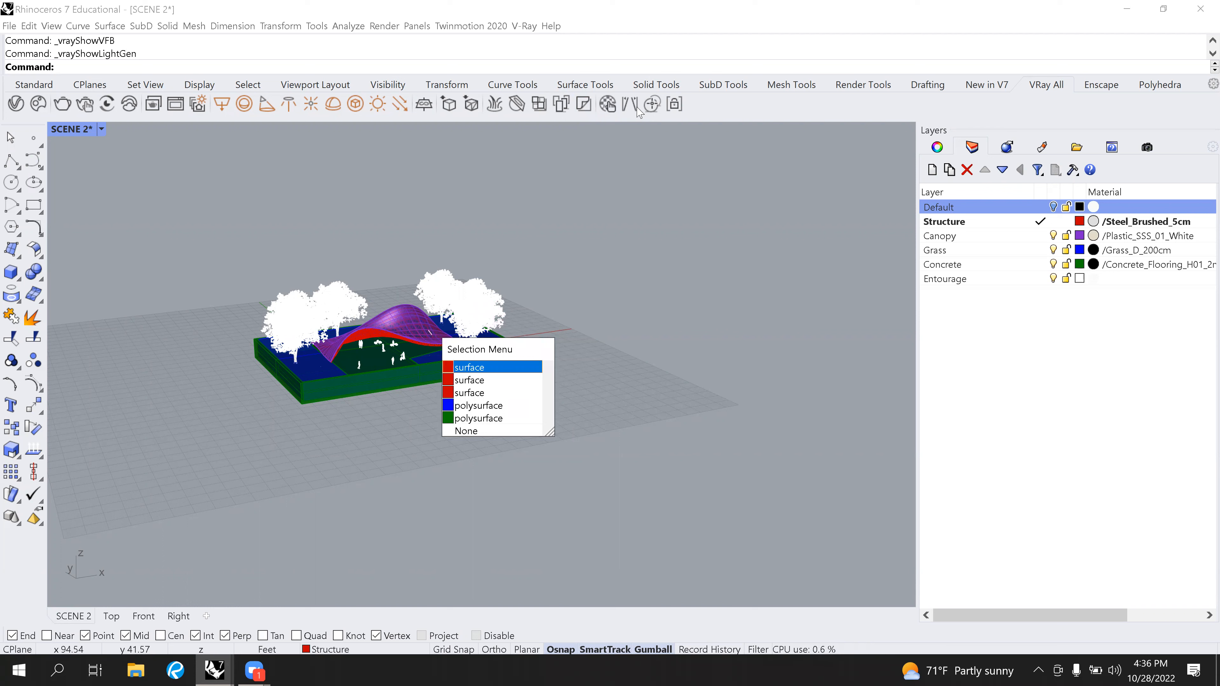
pyautogui.click(639, 336)
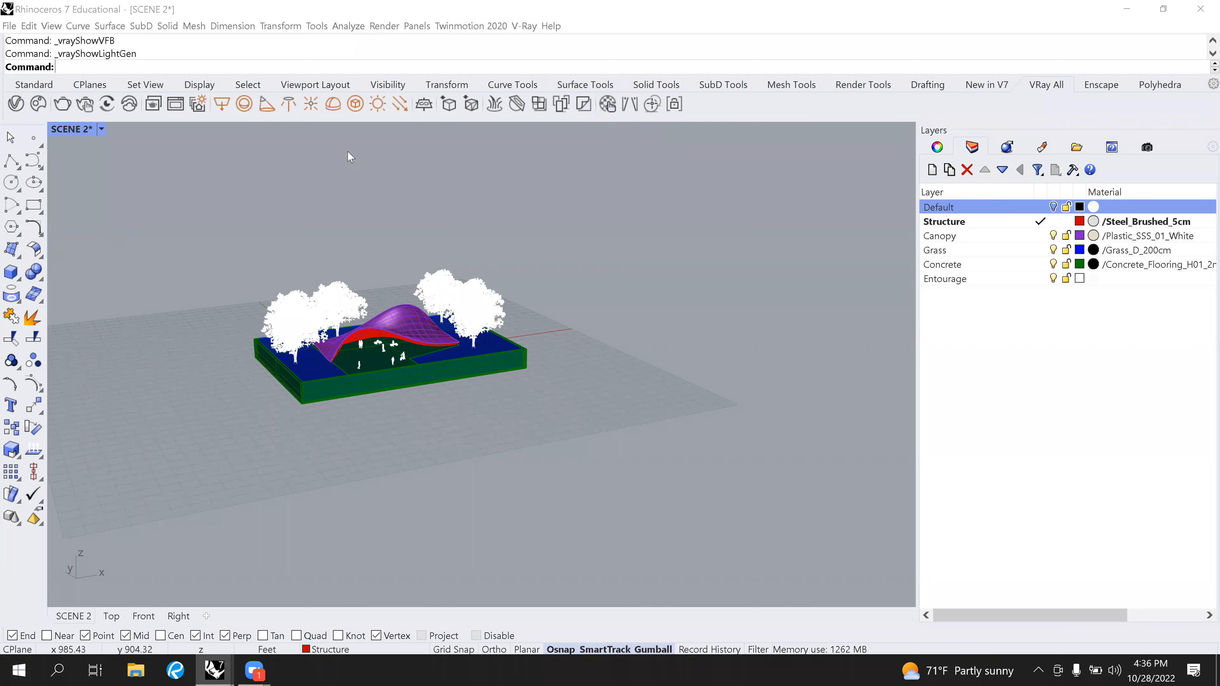
# Open the V-Ray Asset Editor, expand the material library's categories and show the Bricks materials.
pyautogui.click(16, 107)
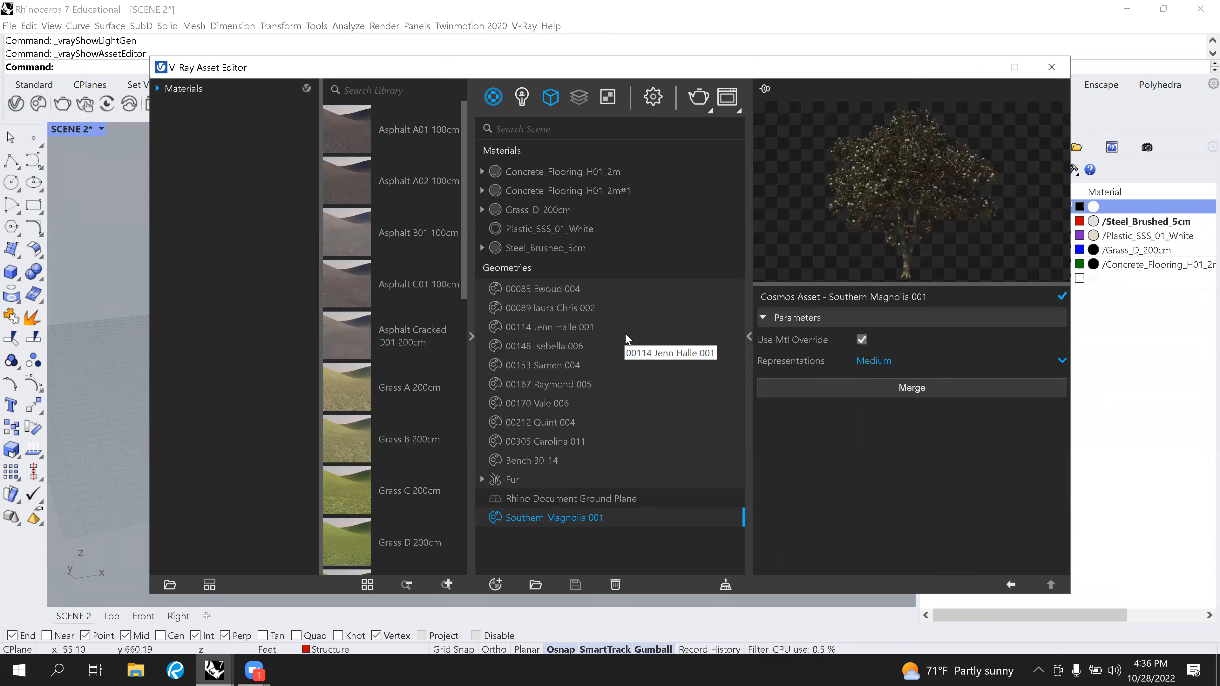
pyautogui.click(482, 479)
pyautogui.click(482, 479)
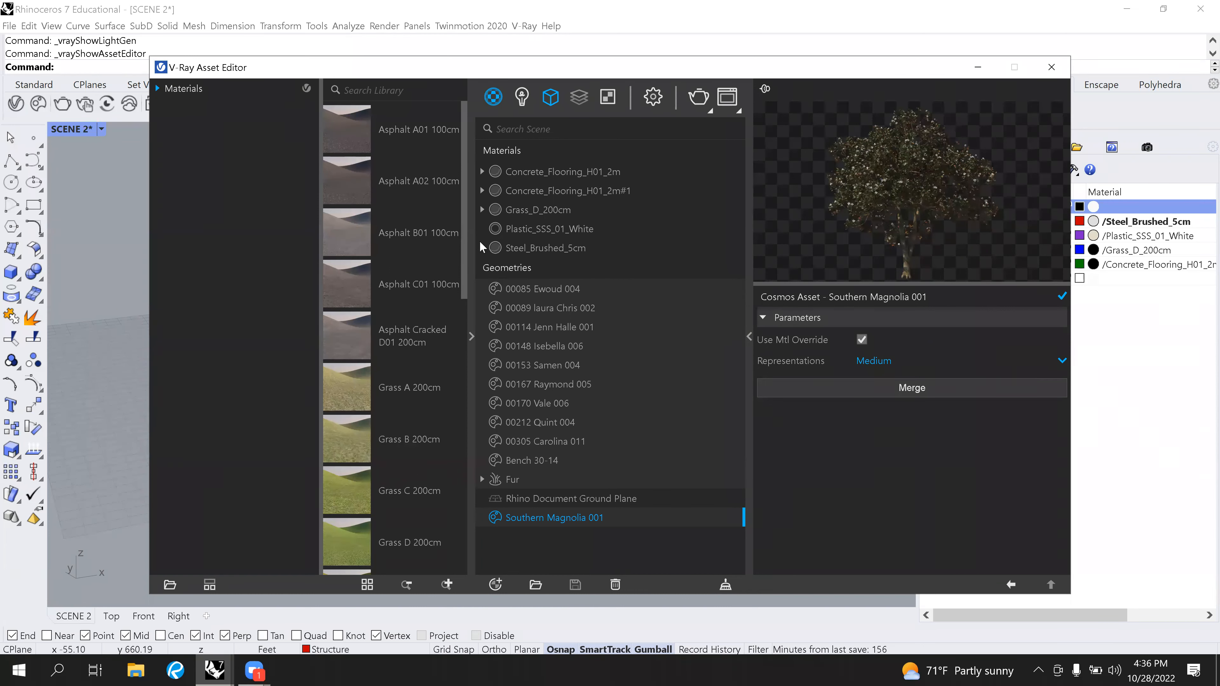
pyautogui.click(157, 90)
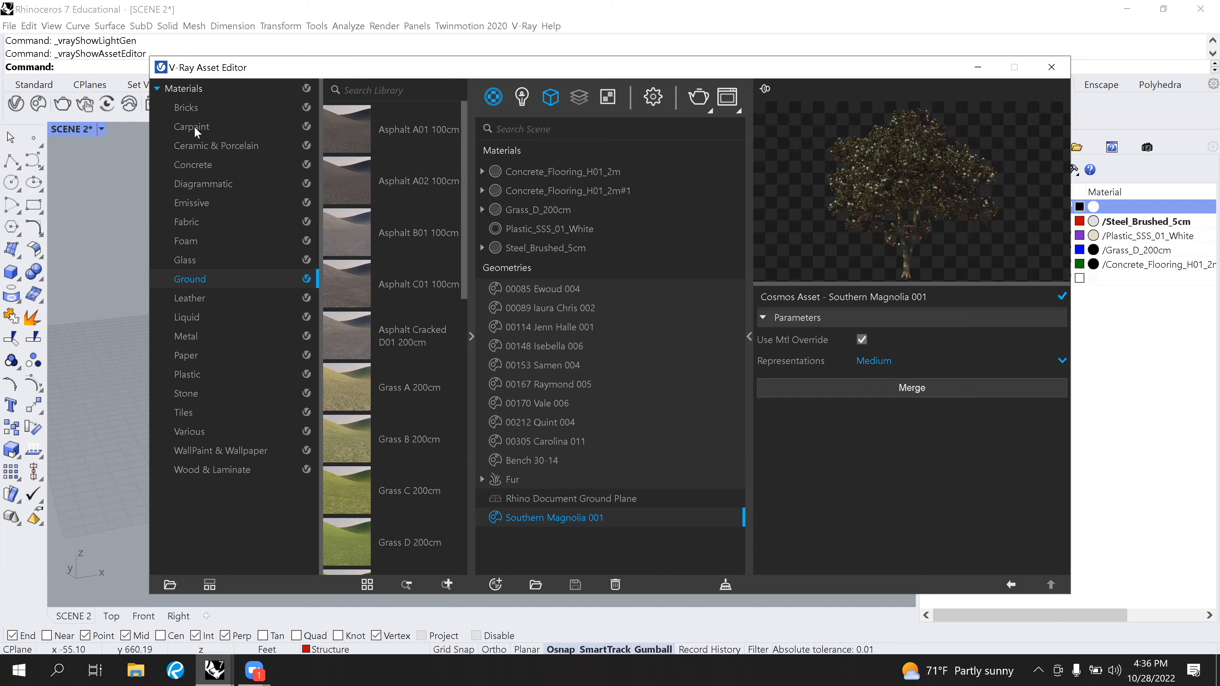
pyautogui.click(183, 108)
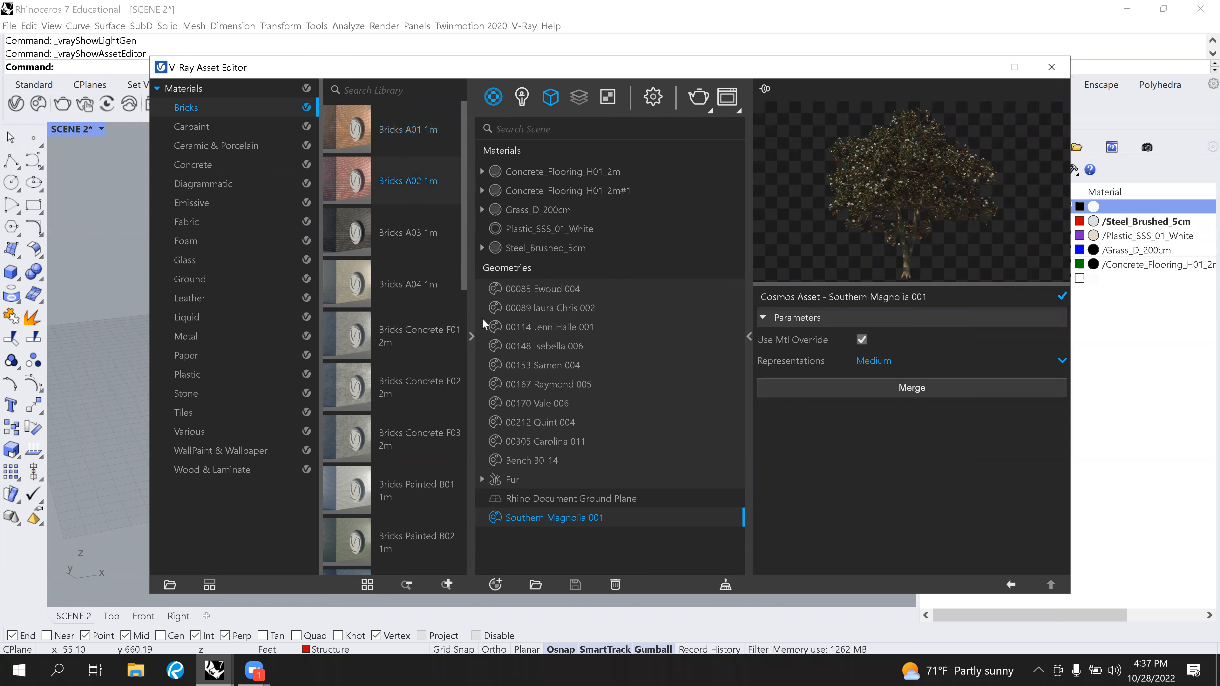
# Collapse the Asset Editor's parameters pane, toggle the library pane, and show the Ceramic & Porcelain materials.
pyautogui.click(474, 339)
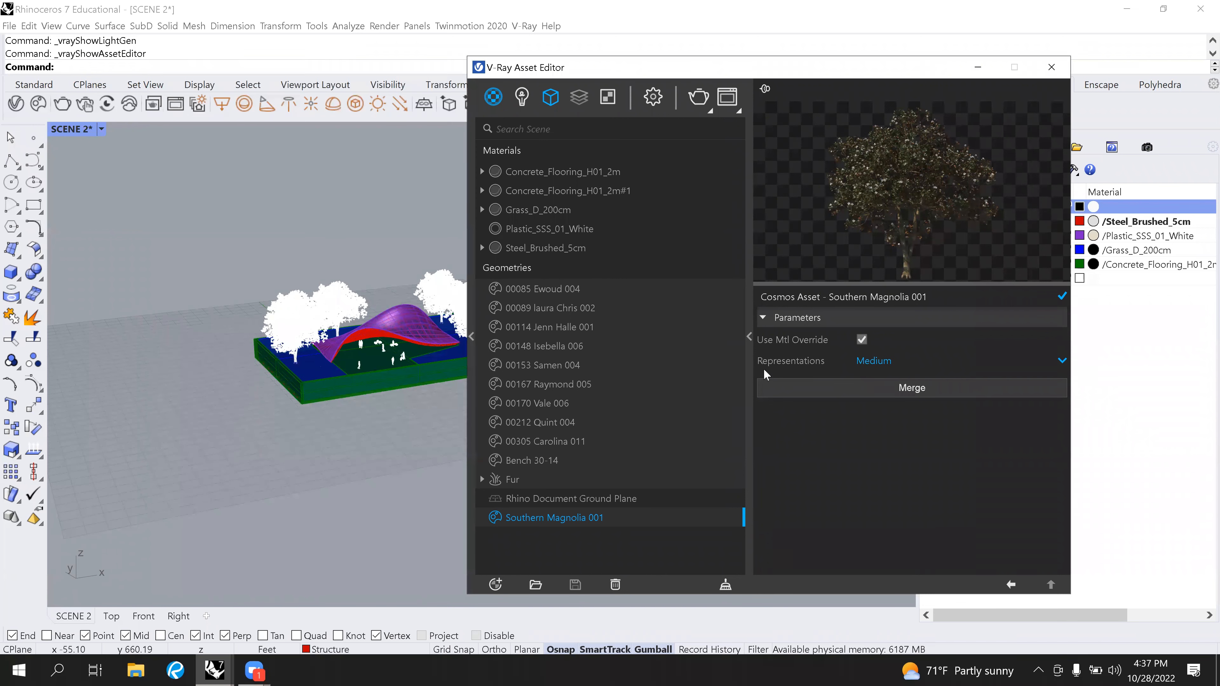
pyautogui.click(750, 336)
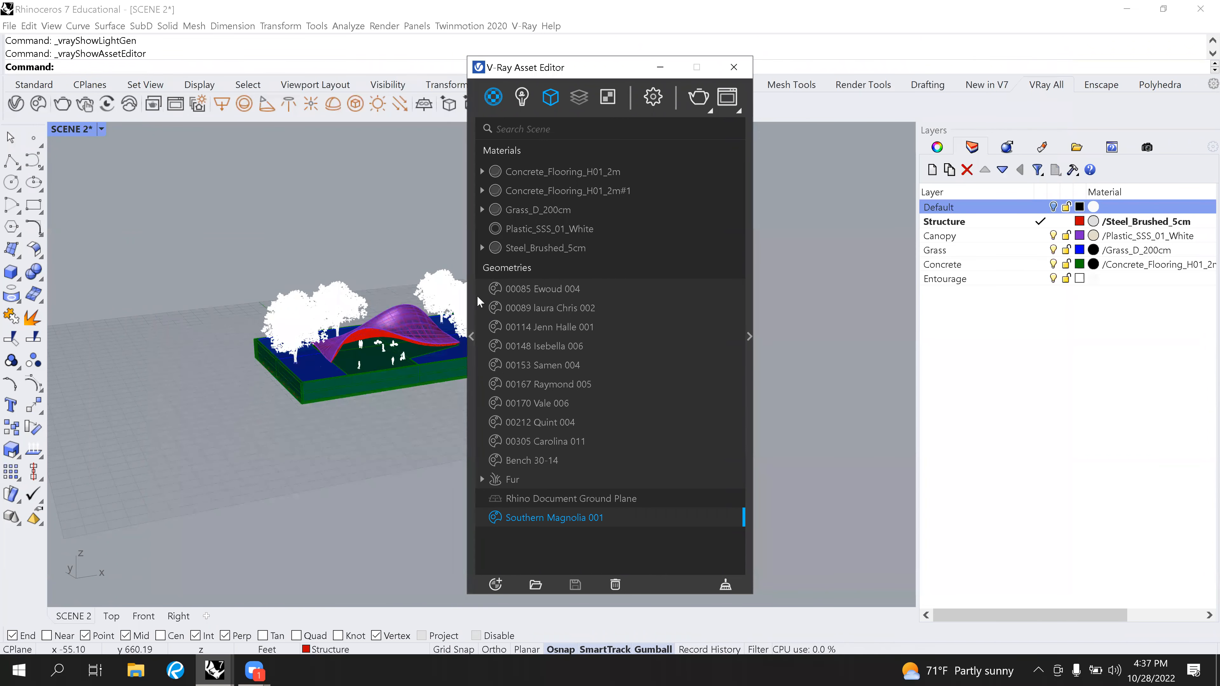
pyautogui.click(472, 336)
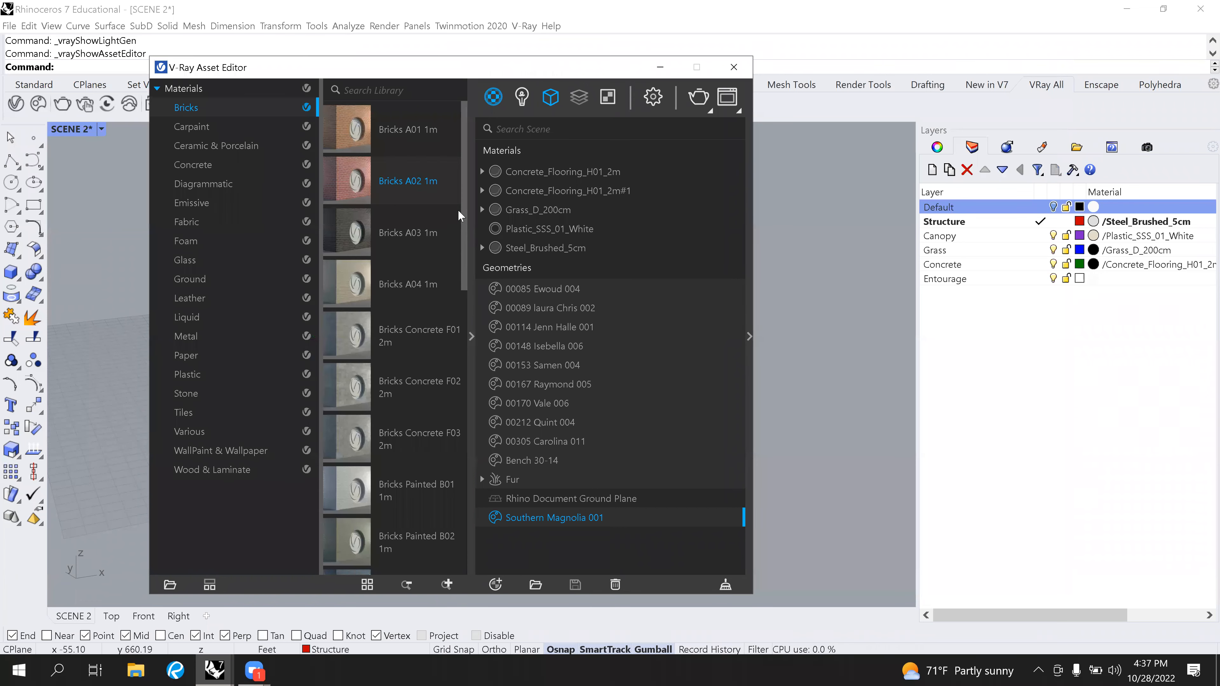
pyautogui.click(390, 225)
pyautogui.click(227, 151)
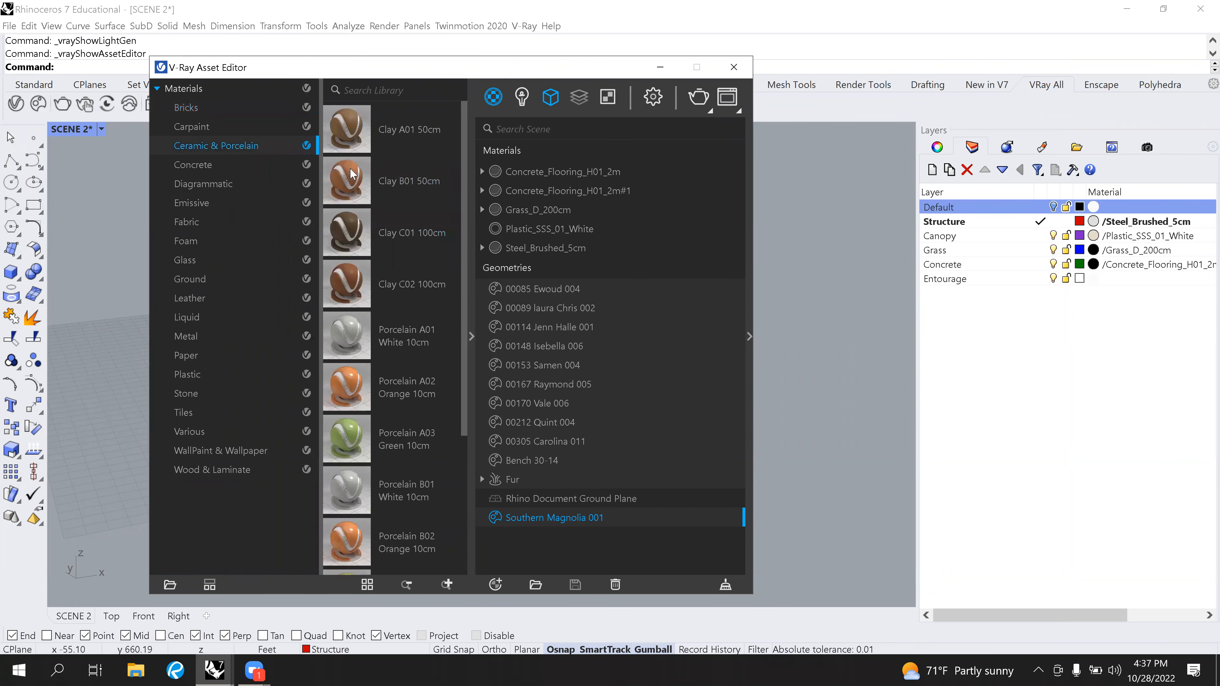
# Browse the library's Emissive and Fabric materials, and reposition the Asset Editor window.
pyautogui.click(189, 207)
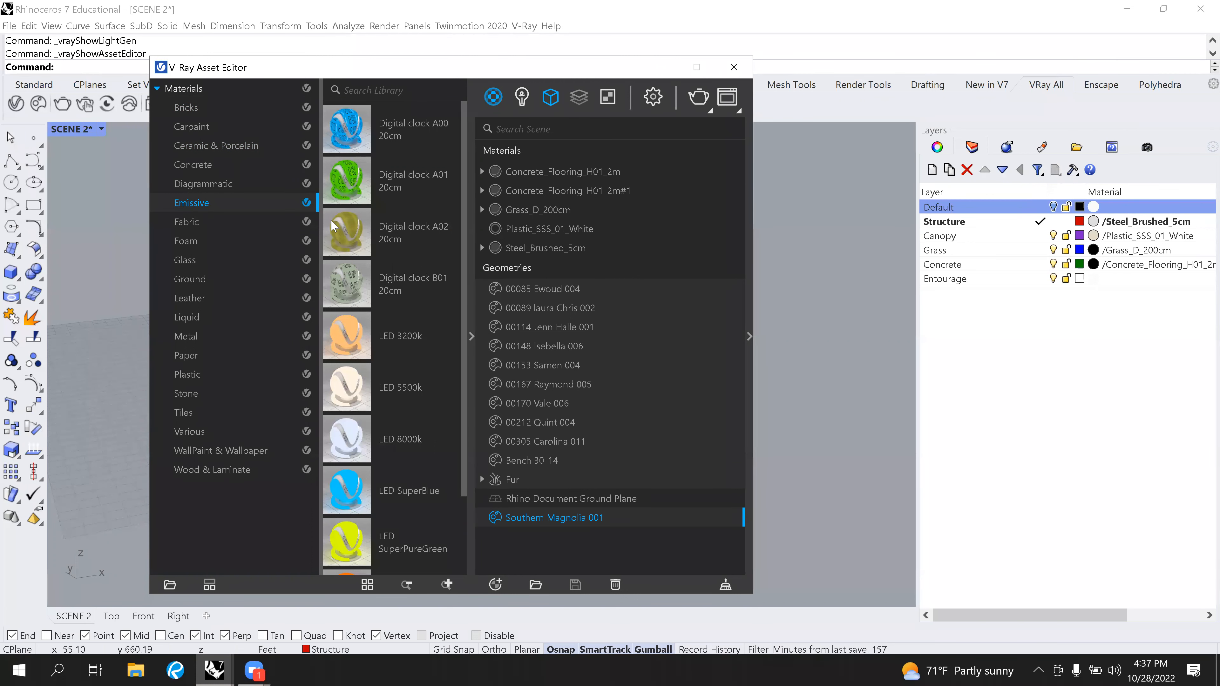
pyautogui.click(391, 388)
pyautogui.scroll(-2, 435, 399)
pyautogui.scroll(2, 408, 509)
pyautogui.click(197, 225)
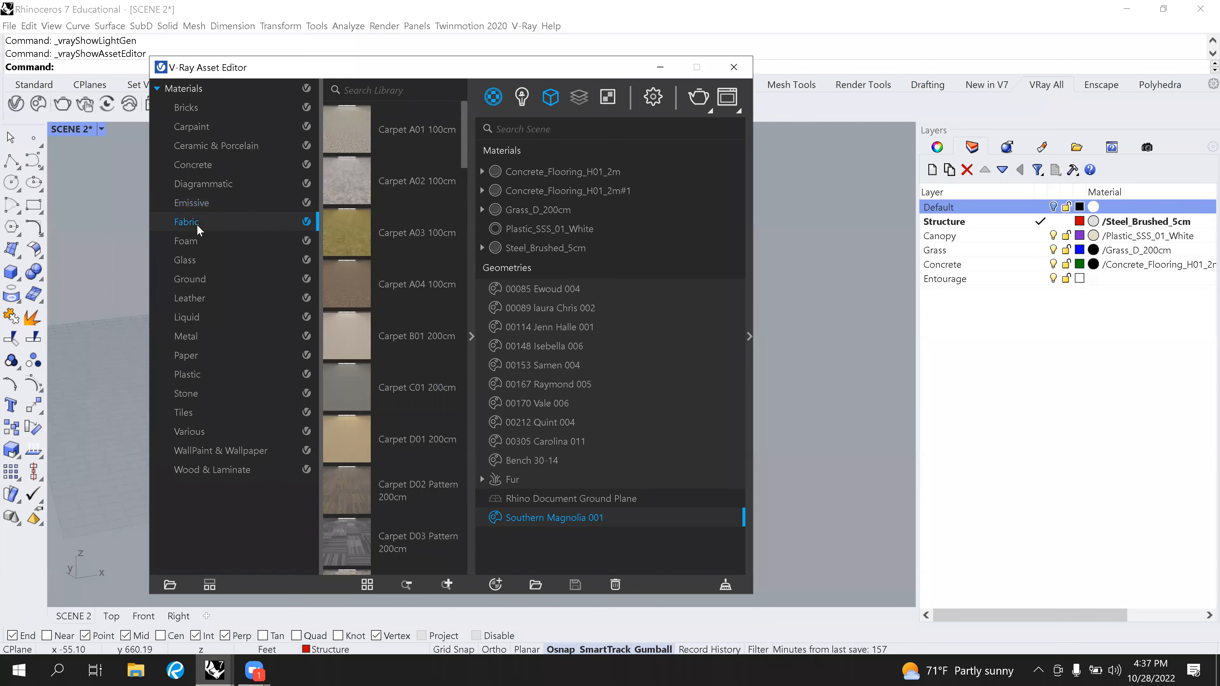
pyautogui.scroll(-10, 361, 363)
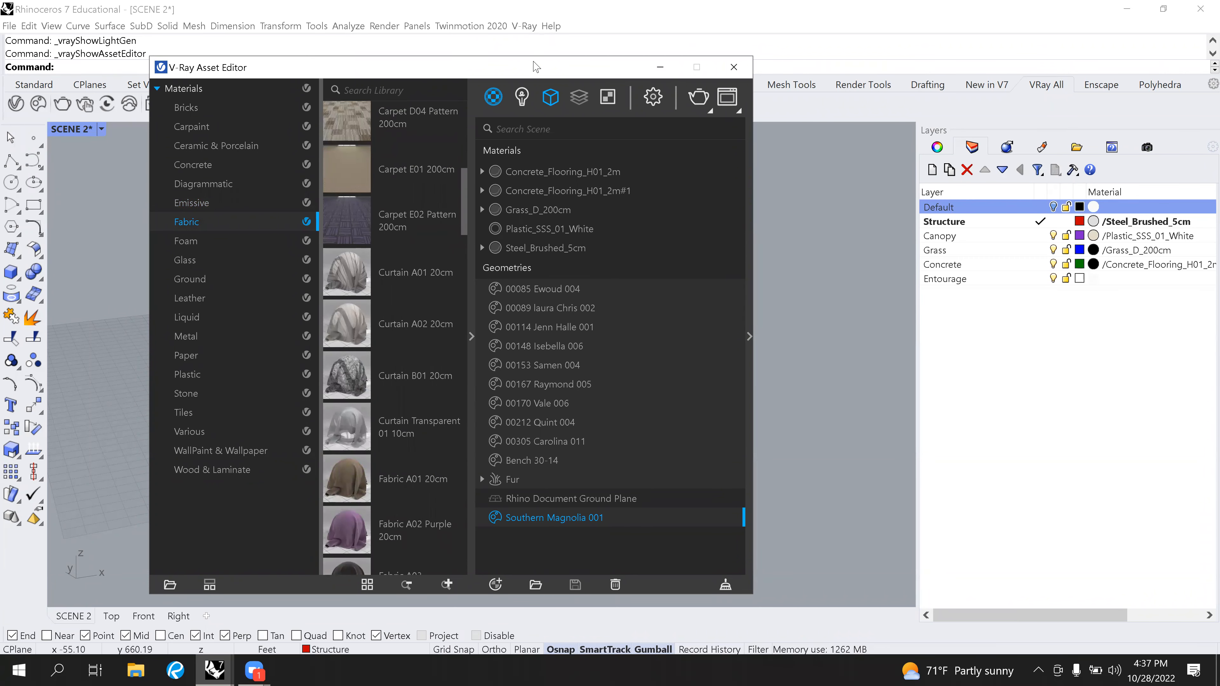
pyautogui.moveTo(530, 67); pyautogui.dragTo(587, 41)
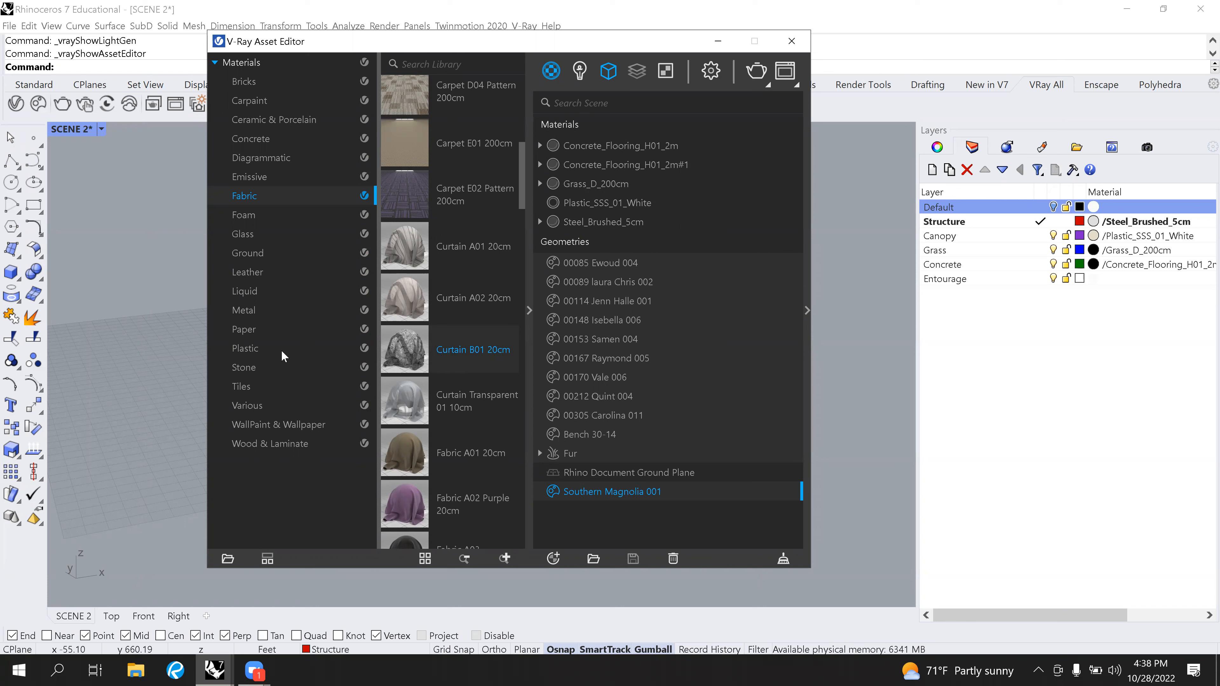
# Browse the Metal and Liquid materials in the library, ending on the Metal category.
pyautogui.click(263, 311)
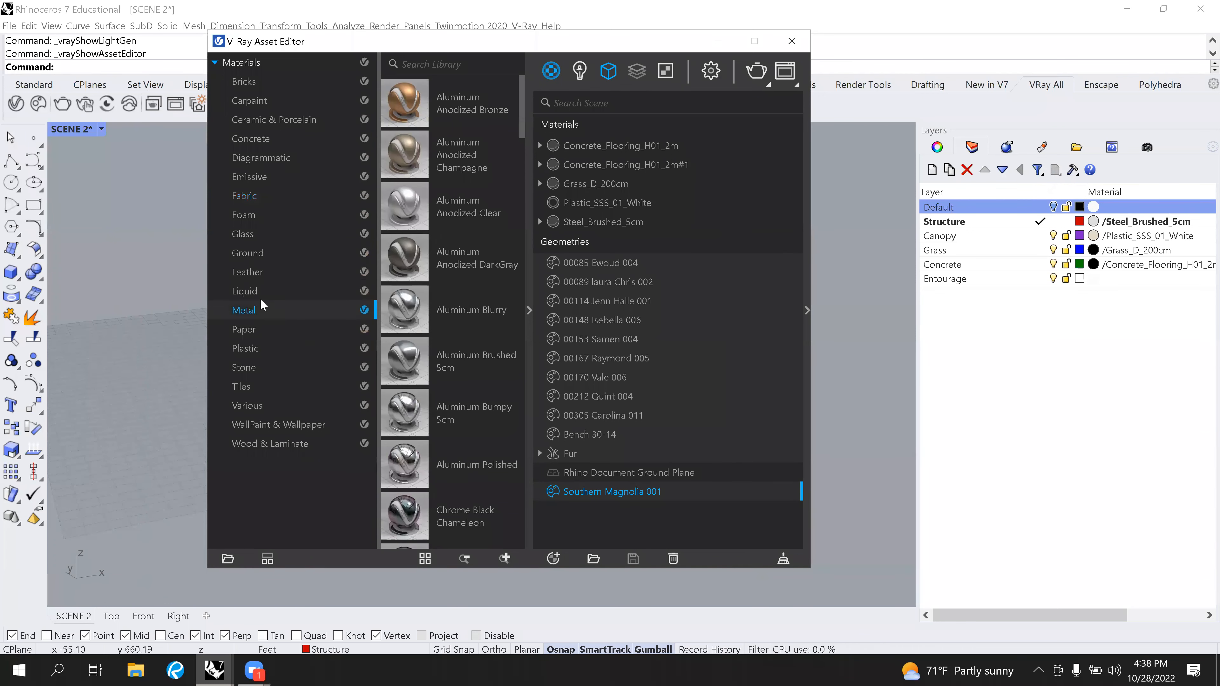
pyautogui.click(261, 294)
pyautogui.scroll(-5, 466, 332)
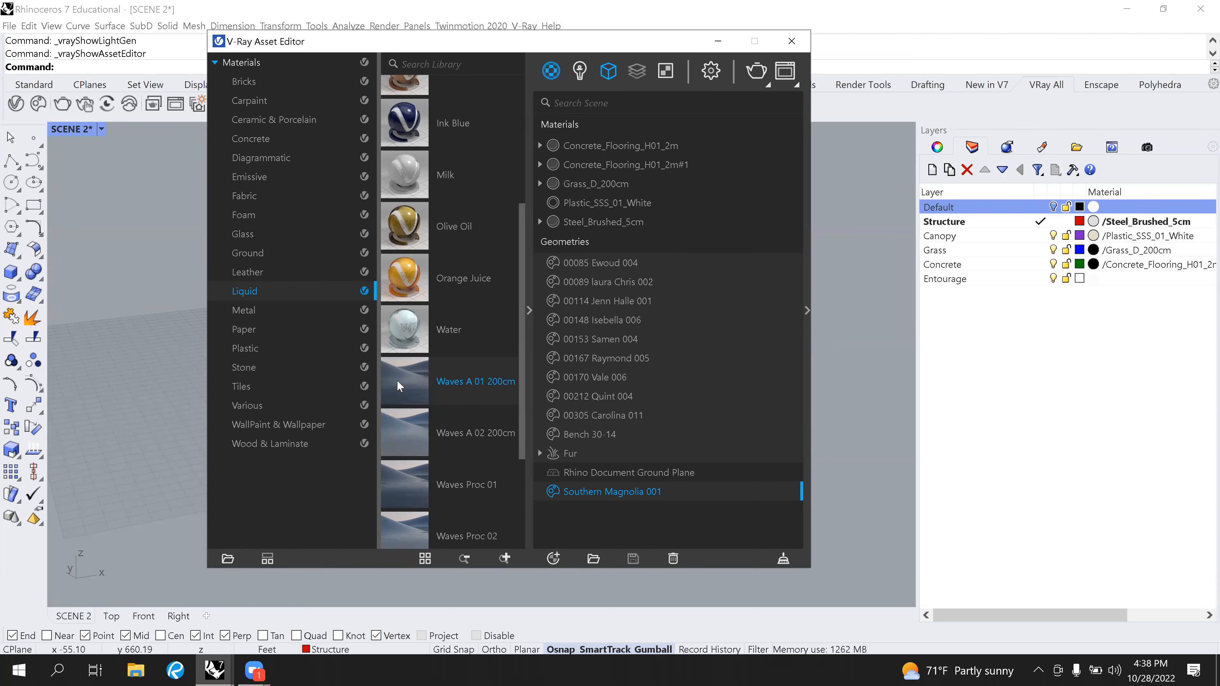
pyautogui.click(264, 311)
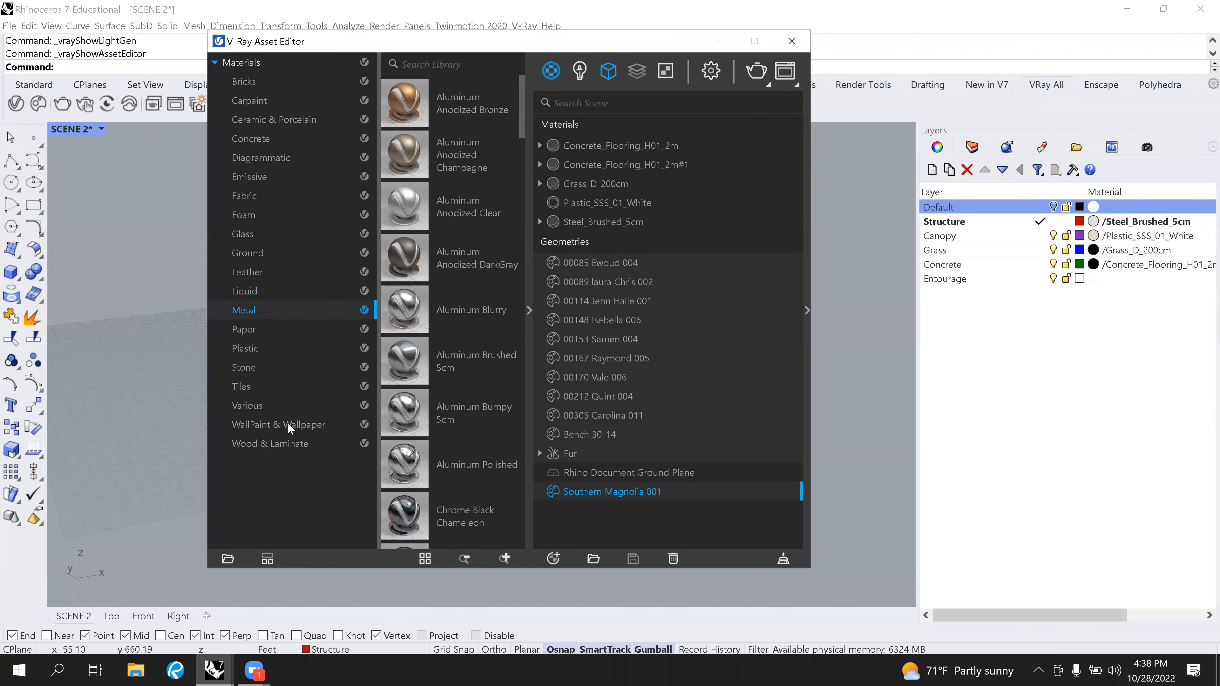
# Add Carbon A01 4cm from the Various category to the scene materials, and check the maps nested under Steel_Brushed_5cm.
pyautogui.click(239, 390)
pyautogui.click(250, 404)
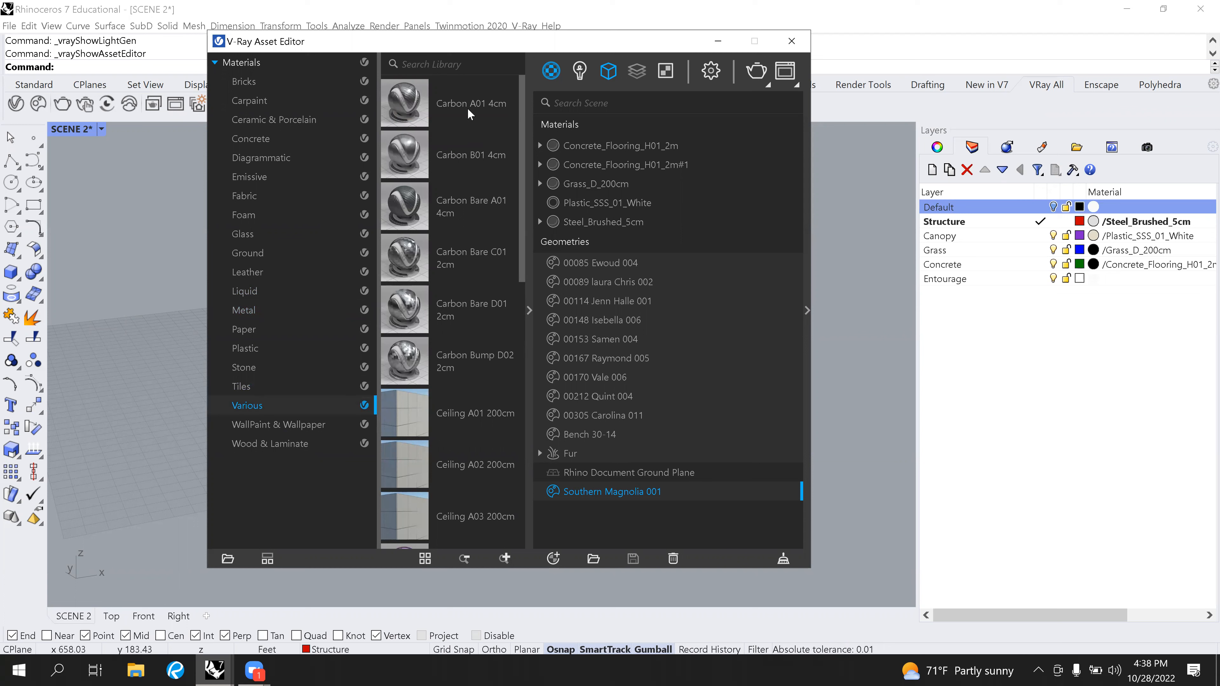
pyautogui.moveTo(441, 103); pyautogui.dragTo(742, 165)
pyautogui.click(541, 241)
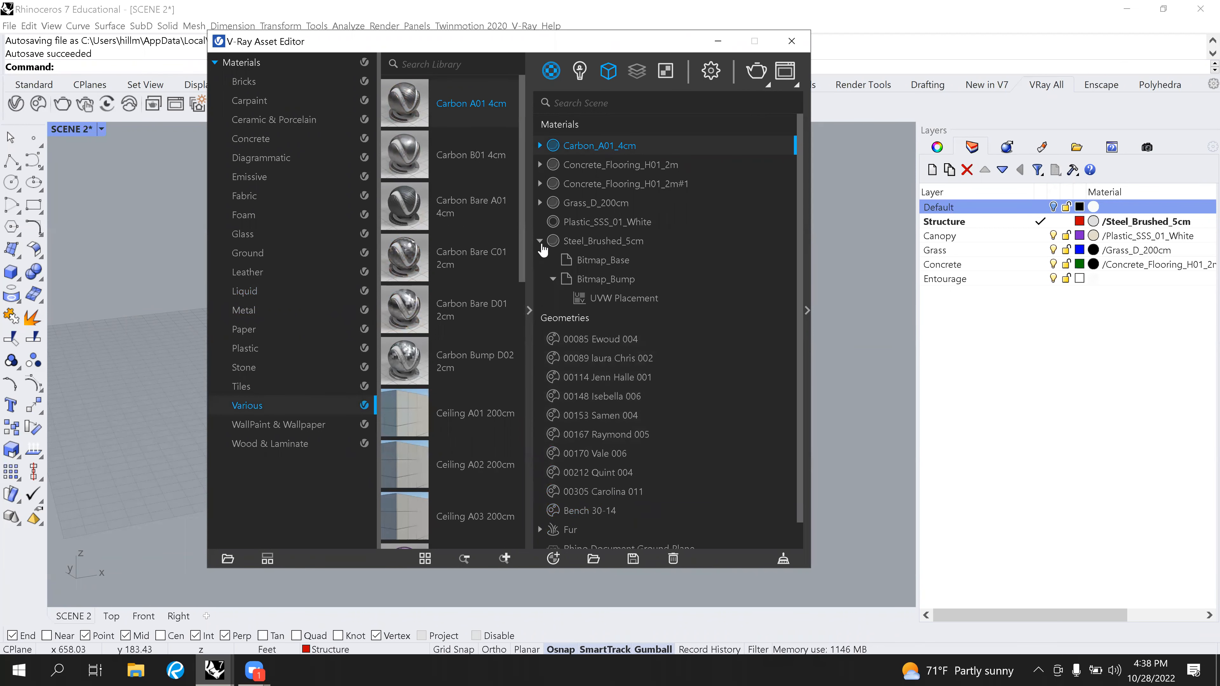
pyautogui.click(536, 246)
pyautogui.click(537, 247)
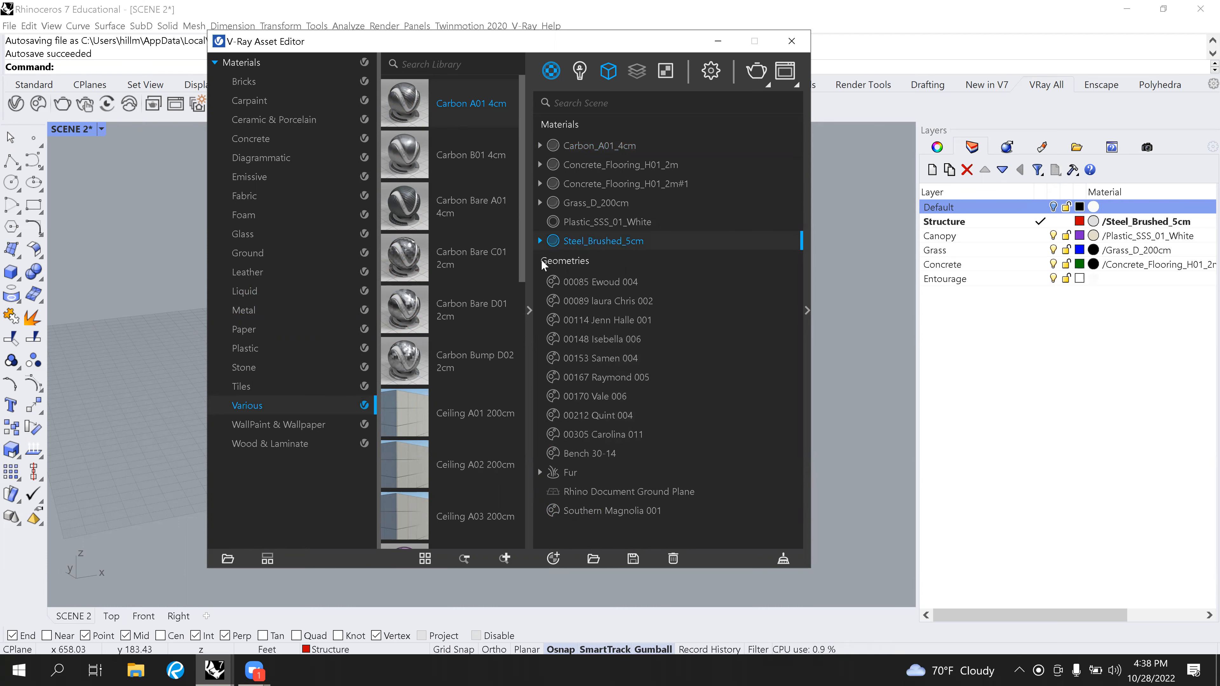
# Assign the Carbon_A01_4cm material to the Default layer.
pyautogui.click(1121, 210)
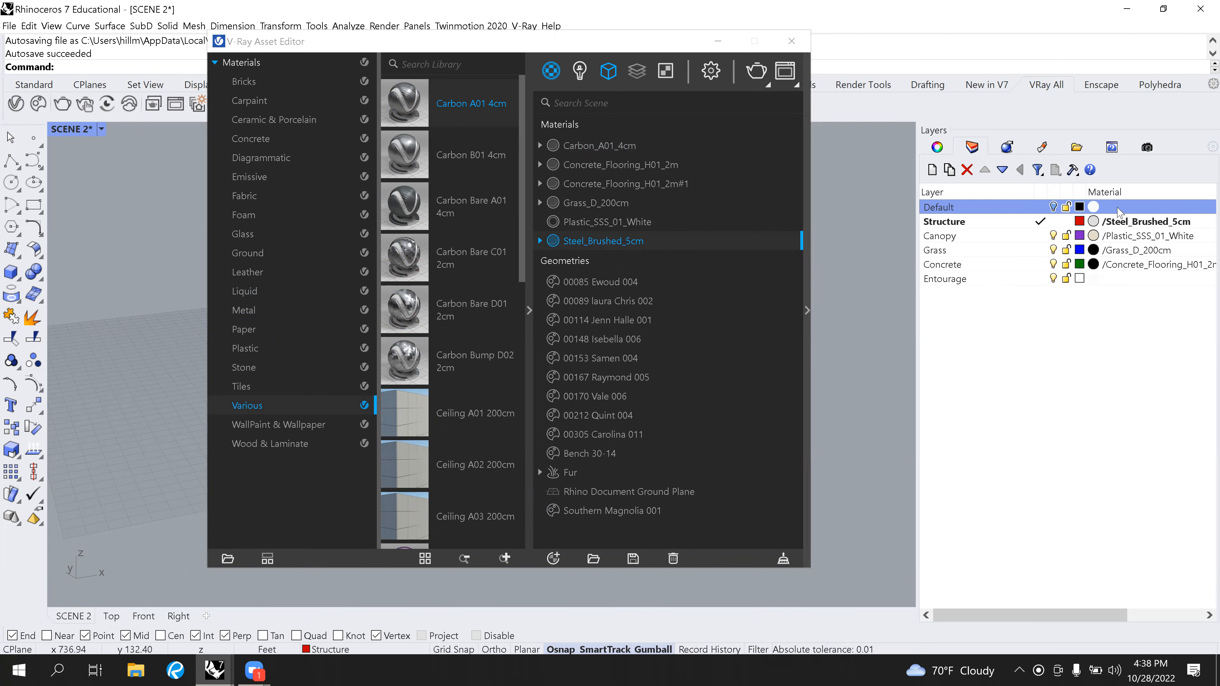
pyautogui.click(1124, 206)
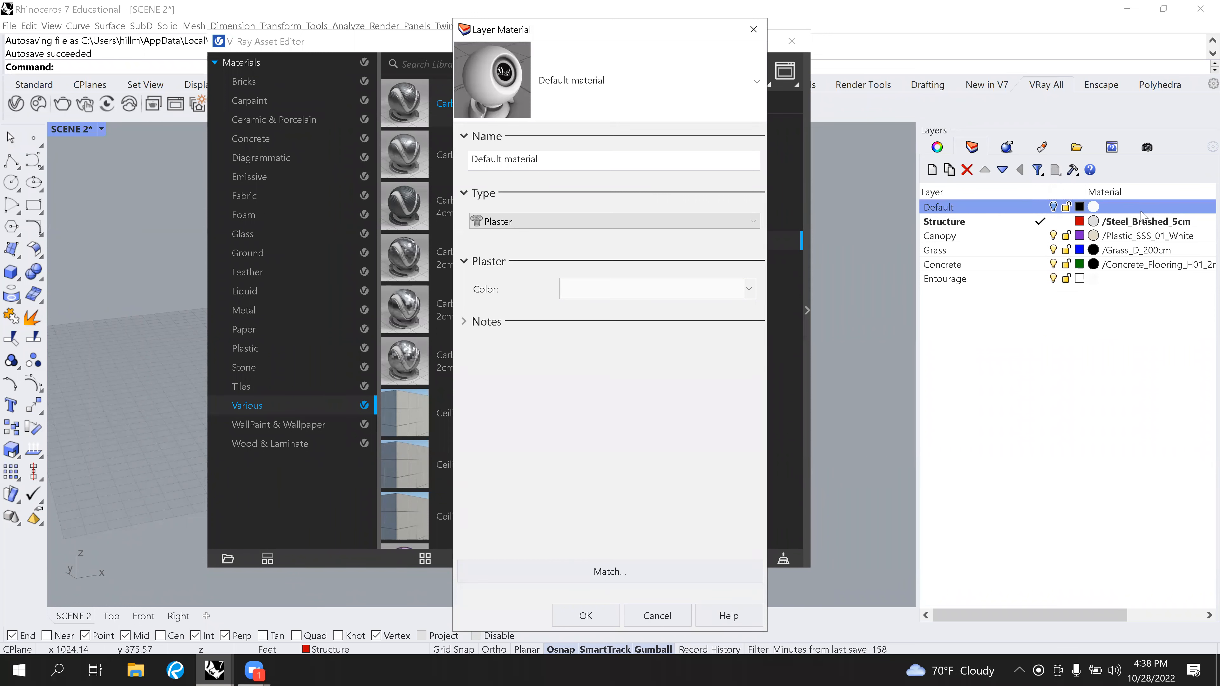
pyautogui.click(697, 104)
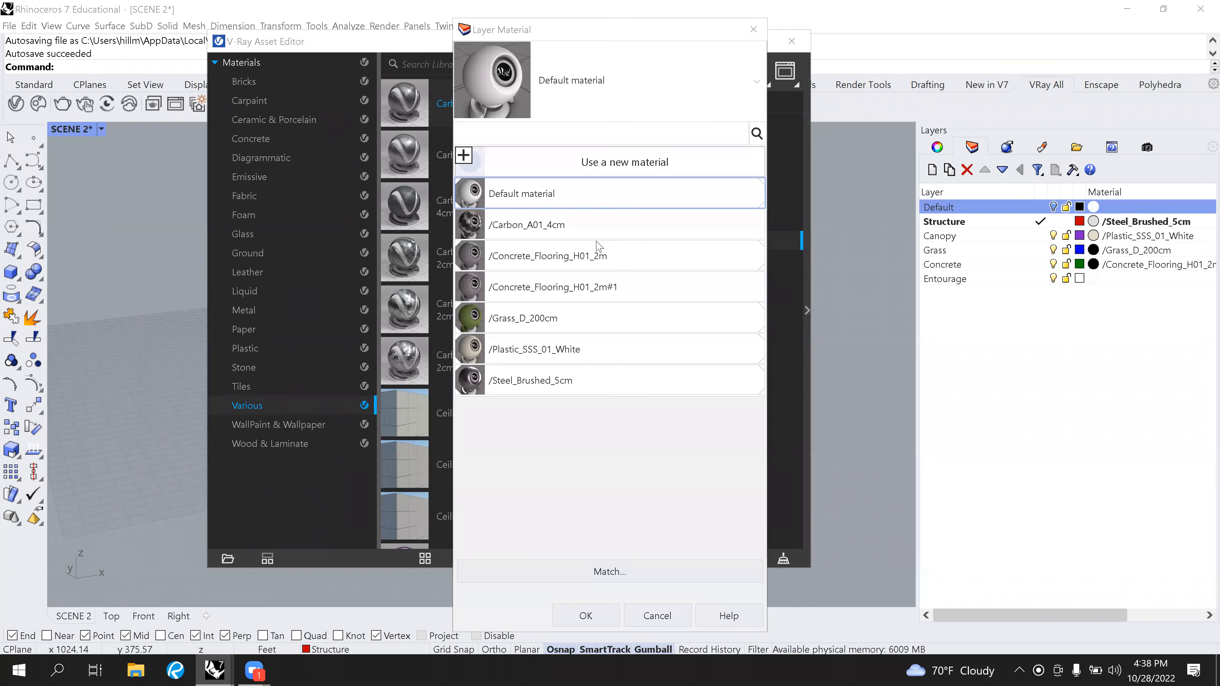
pyautogui.click(541, 229)
pyautogui.click(617, 616)
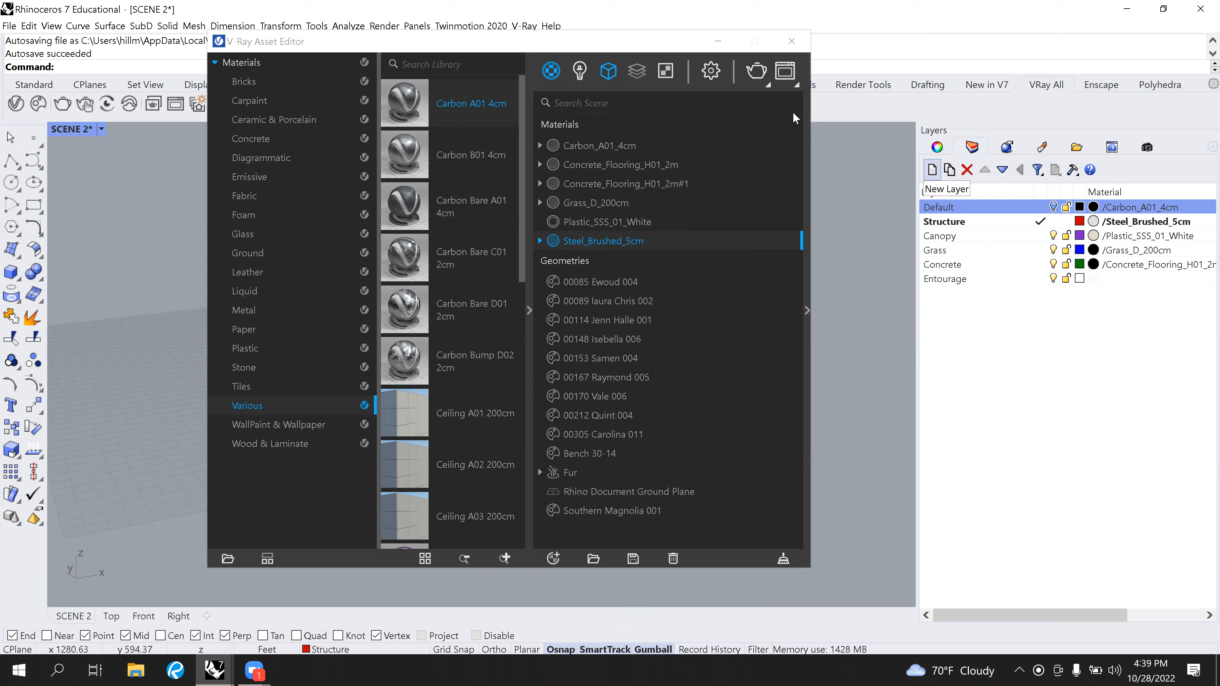
# Make Default the current layer and hide the Structure, Canopy, Grass, Concrete and Entourage layers.
pyautogui.click(1039, 207)
pyautogui.click(1059, 235)
pyautogui.click(1053, 250)
pyautogui.click(1053, 265)
pyautogui.click(1054, 278)
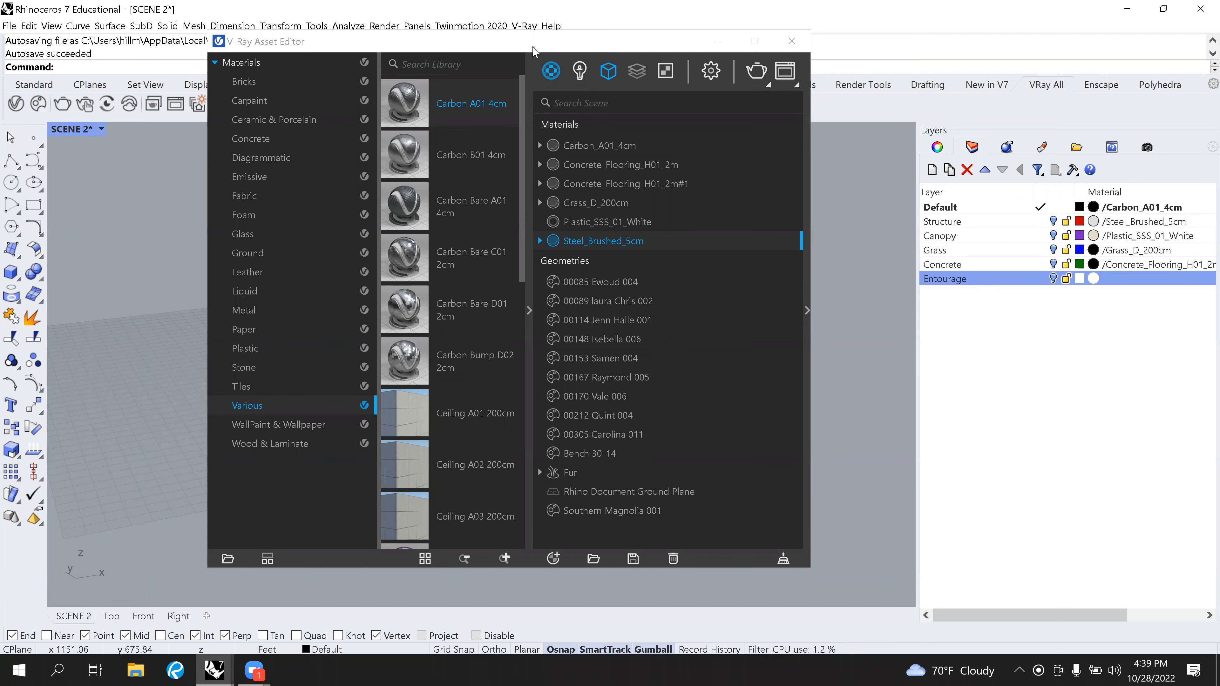
# Bring the canopy surface into view beside the Asset Editor, and collapse the editor's material library pane.
pyautogui.moveTo(533, 51); pyautogui.dragTo(921, 153)
pyautogui.scroll(5, 393, 326)
pyautogui.moveTo(393, 325); pyautogui.dragTo(413, 304, button='right')
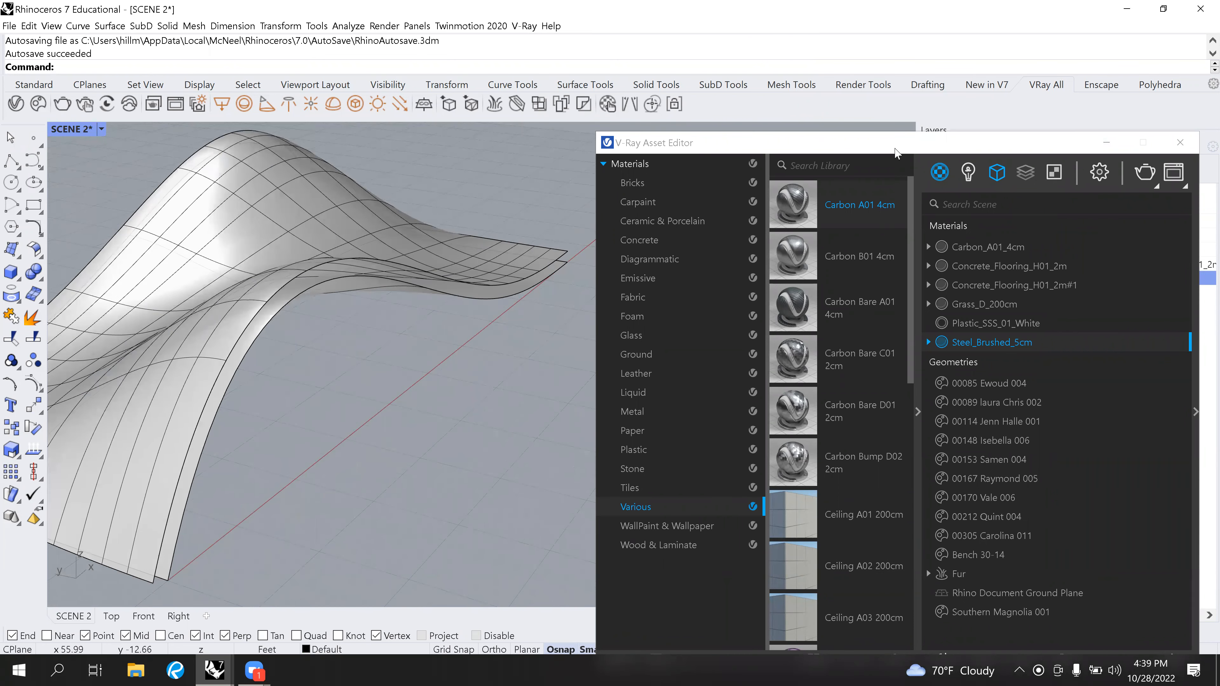
pyautogui.moveTo(894, 153); pyautogui.dragTo(673, 61)
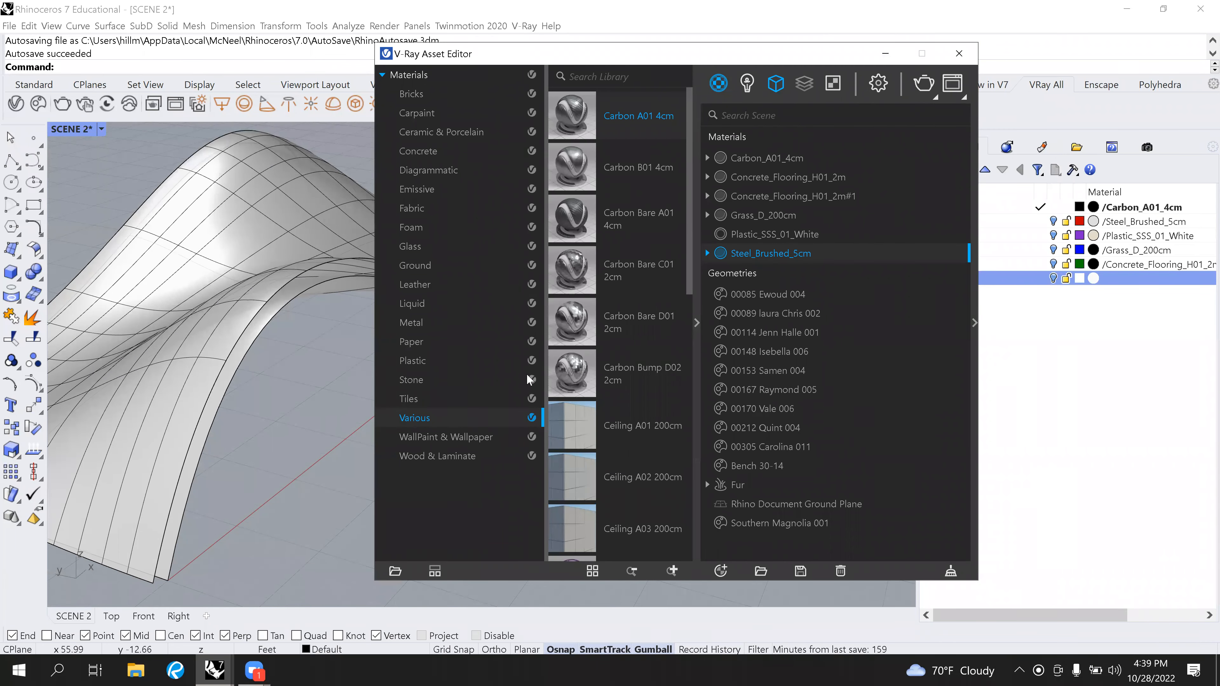
pyautogui.click(697, 322)
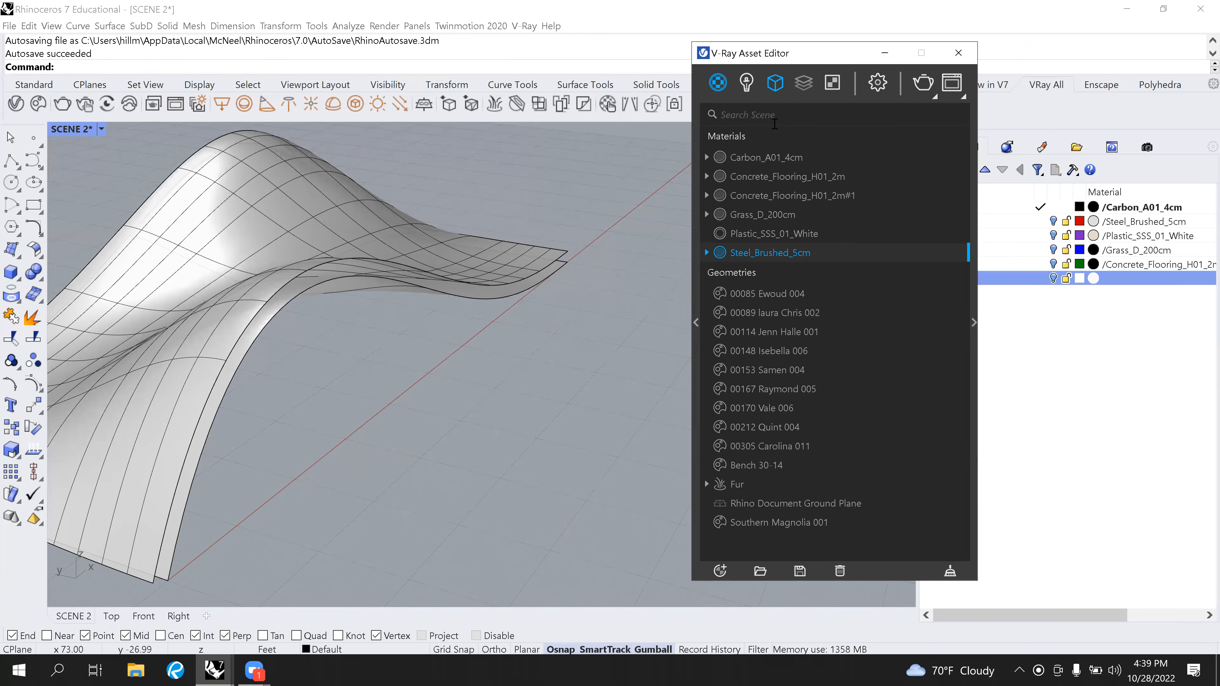
pyautogui.moveTo(816, 58); pyautogui.dragTo(626, 44)
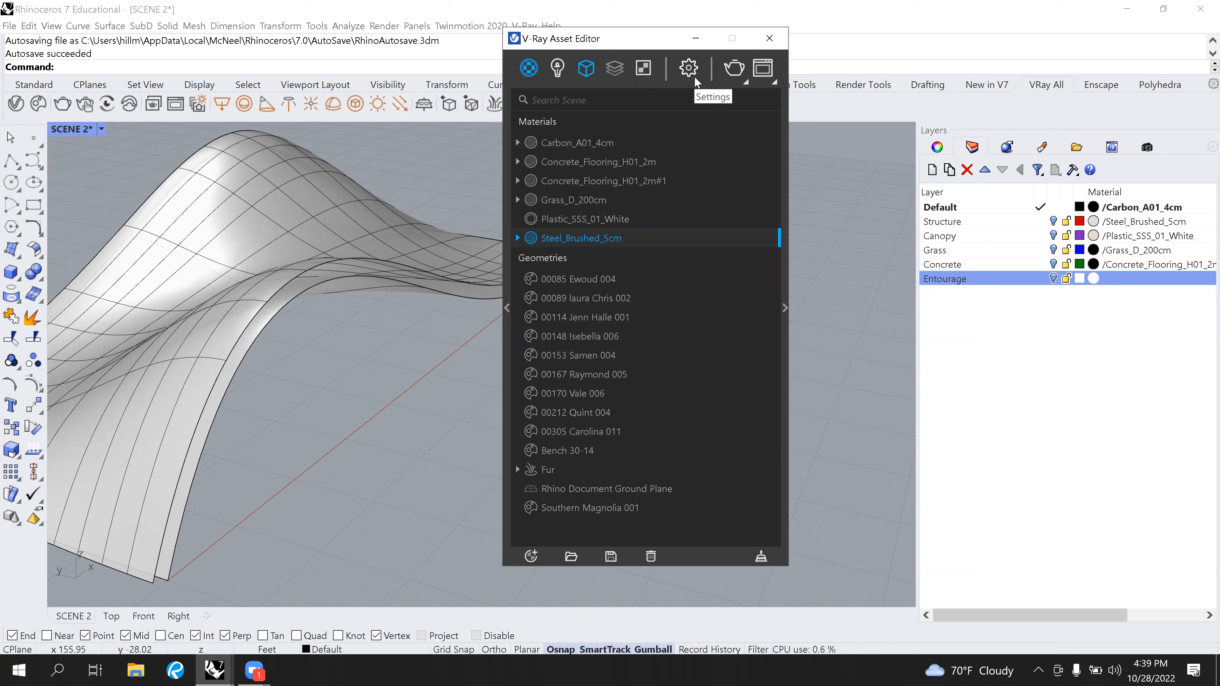
# Examine the scene's lights, geometries and textures in the Asset Editor, including the Fur geometry.
pyautogui.click(557, 67)
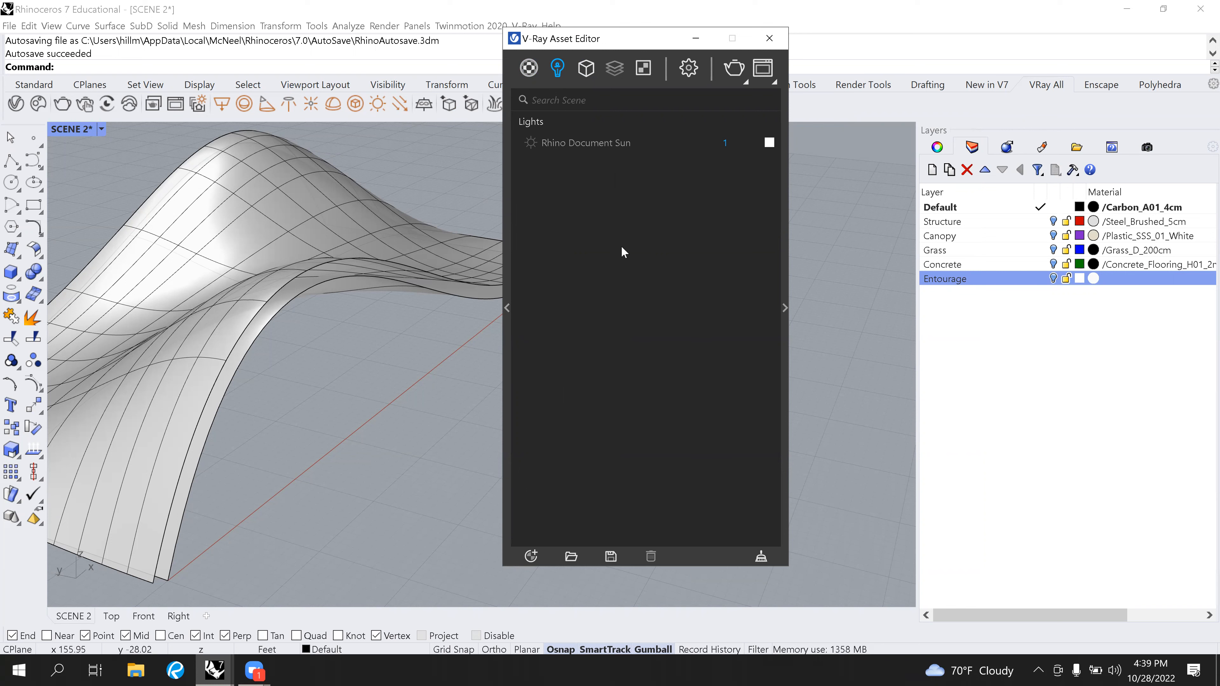
pyautogui.click(586, 67)
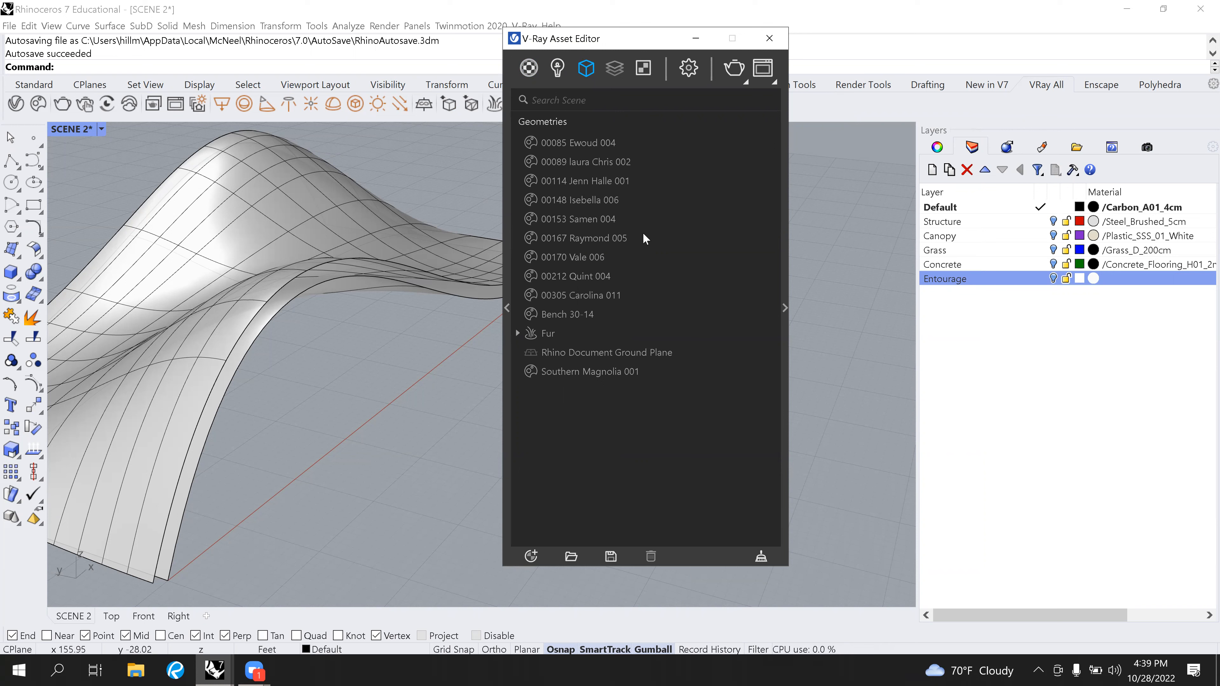
pyautogui.click(550, 335)
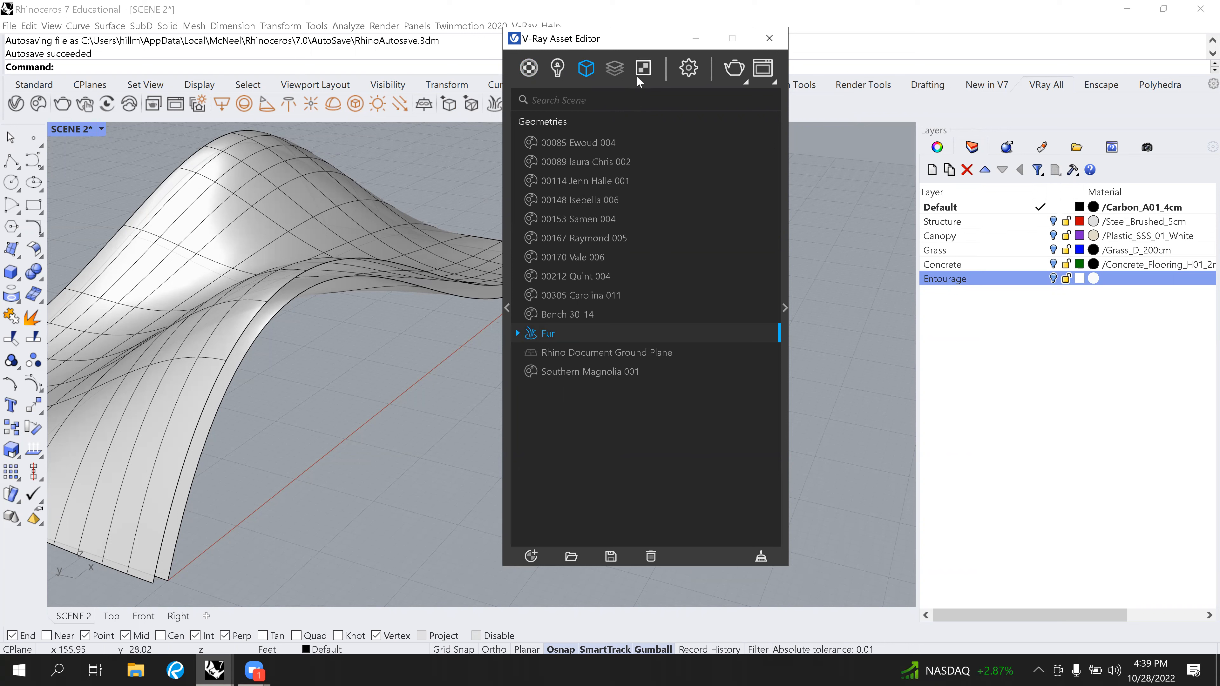
pyautogui.click(644, 68)
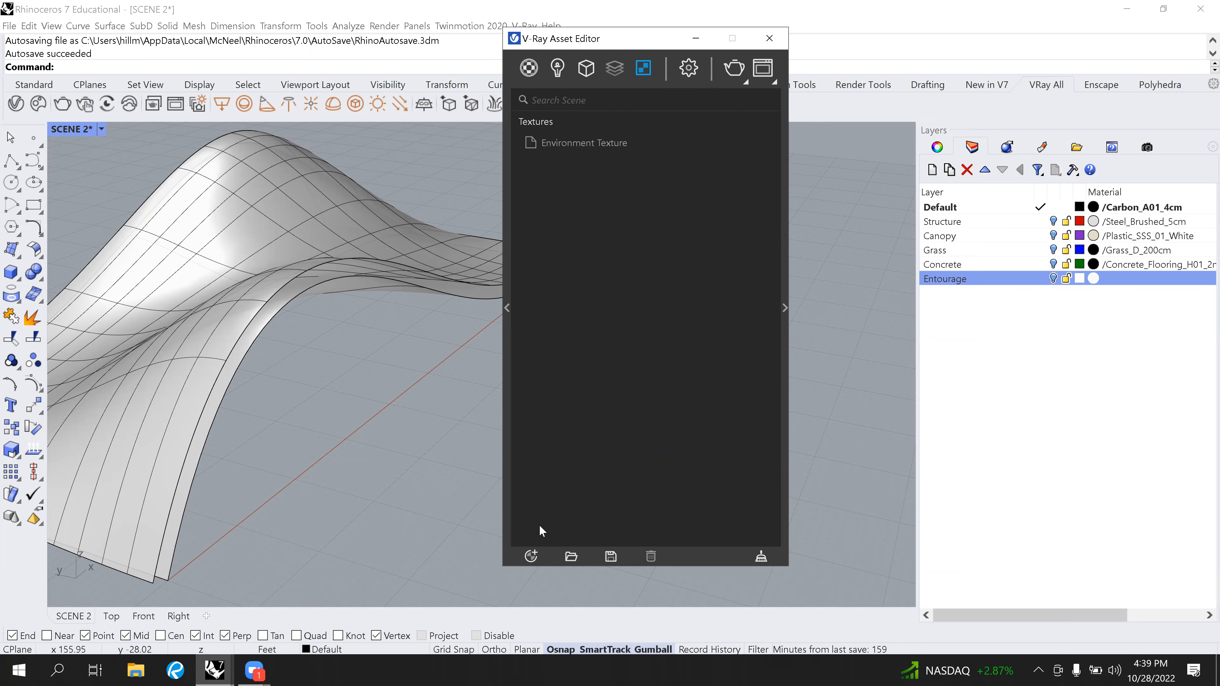
# Look through the render elements that can be created, and dismiss the list without adding one.
pyautogui.click(531, 558)
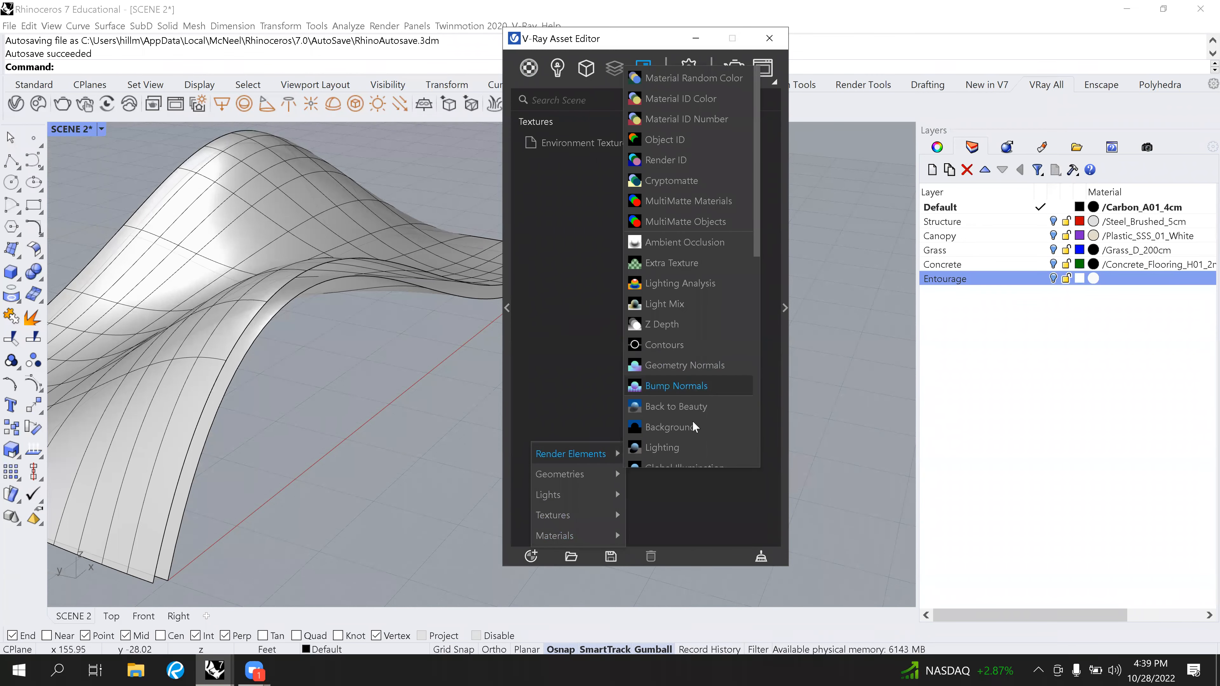
pyautogui.scroll(-6, 690, 422)
pyautogui.click(550, 321)
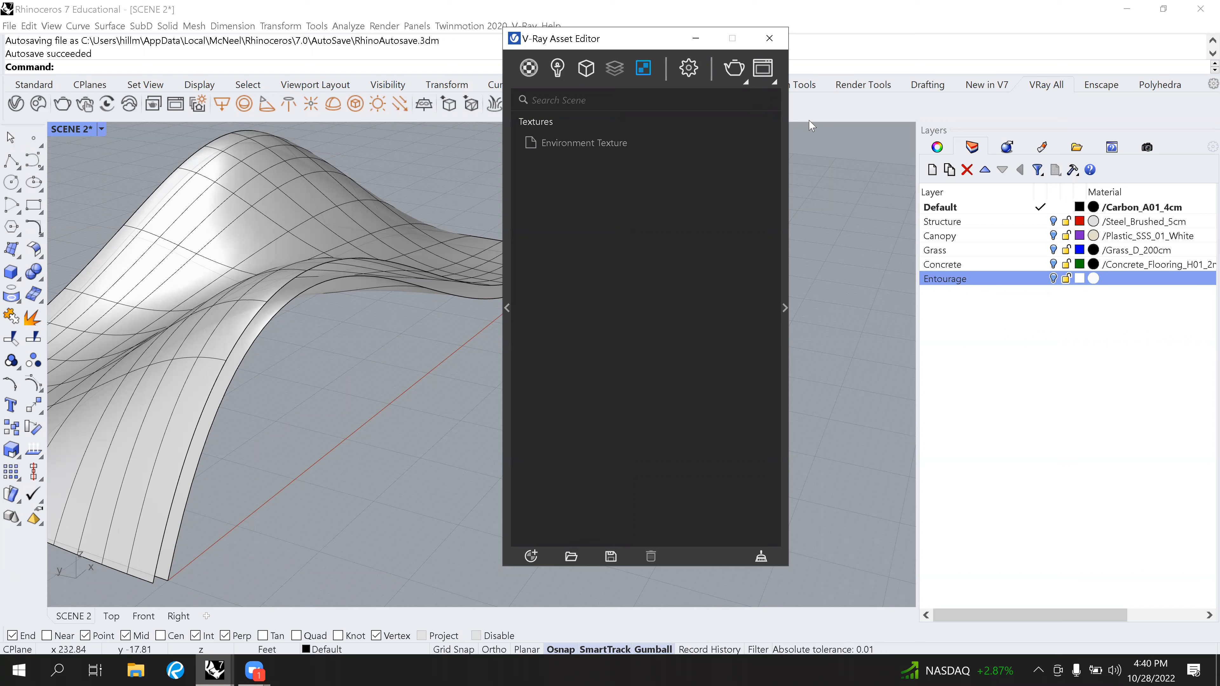
# Show the V-Ray render settings with their advanced parameters, compare the CUDA and RTX engines, and set the engine to CPU.
pyautogui.click(689, 68)
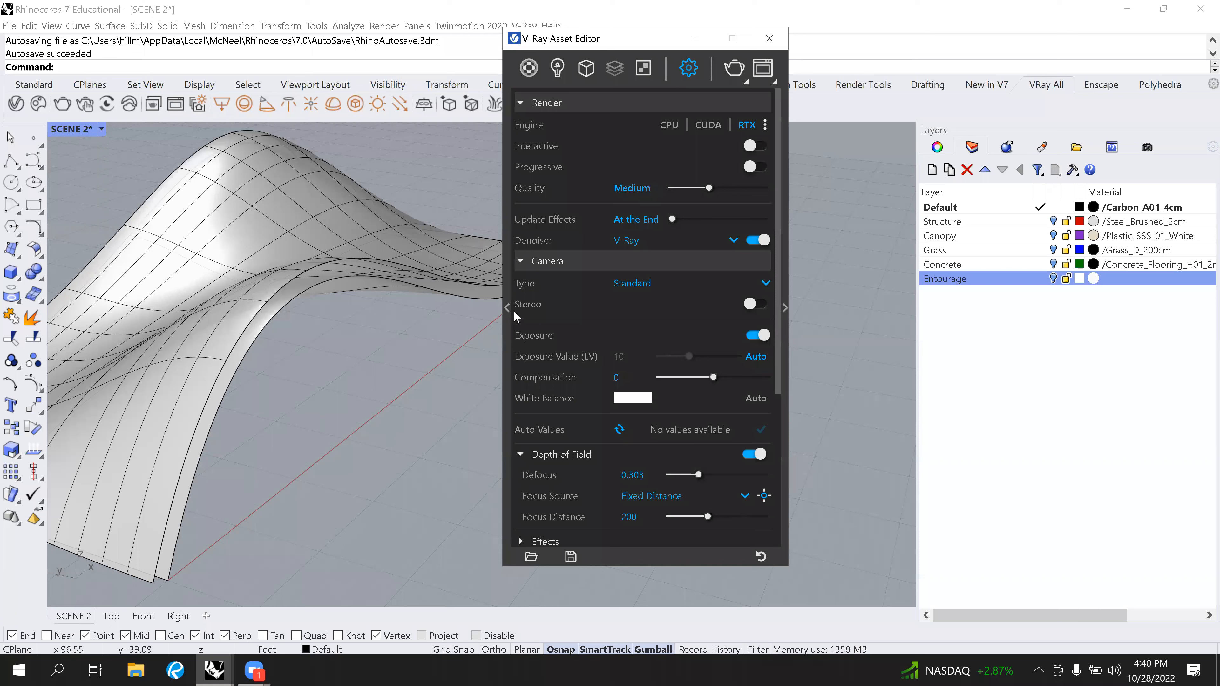
pyautogui.click(786, 308)
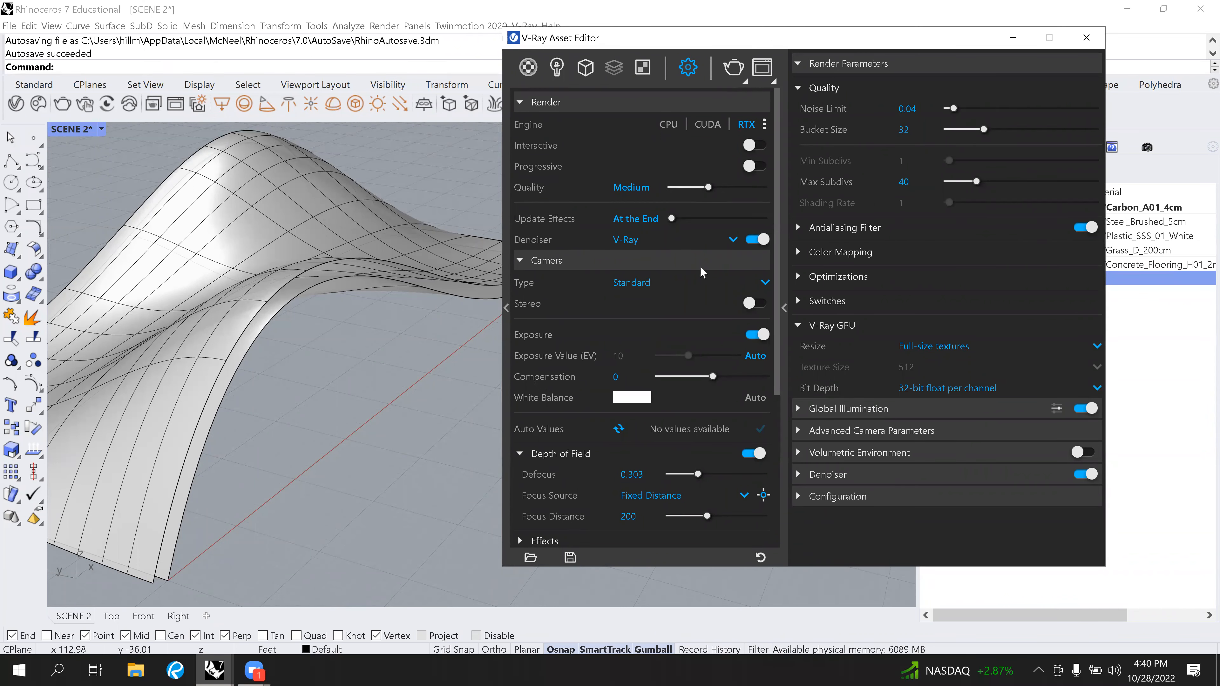
pyautogui.click(668, 124)
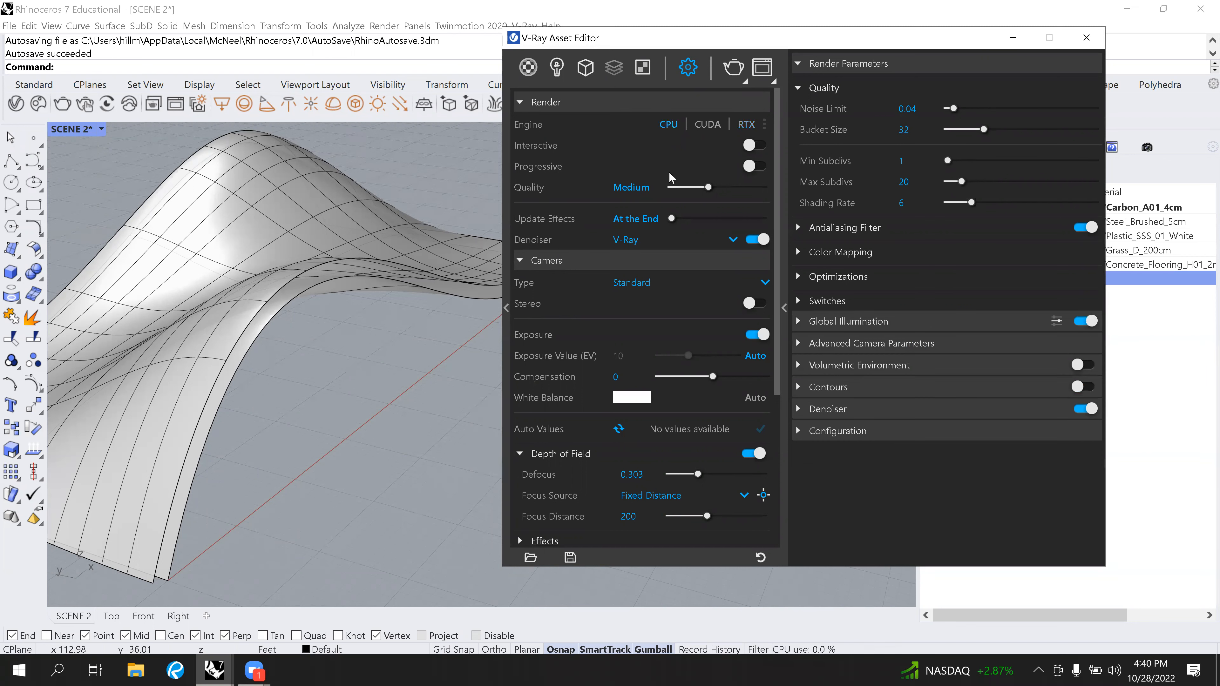
pyautogui.click(707, 126)
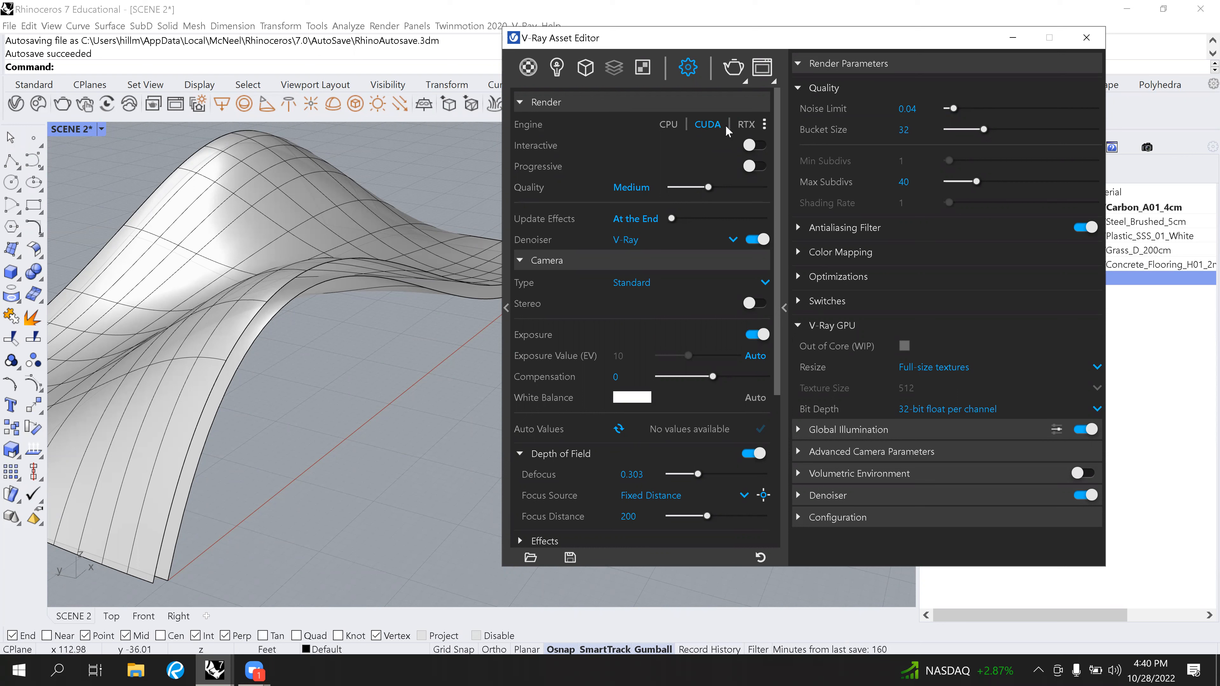
pyautogui.click(741, 125)
pyautogui.click(668, 125)
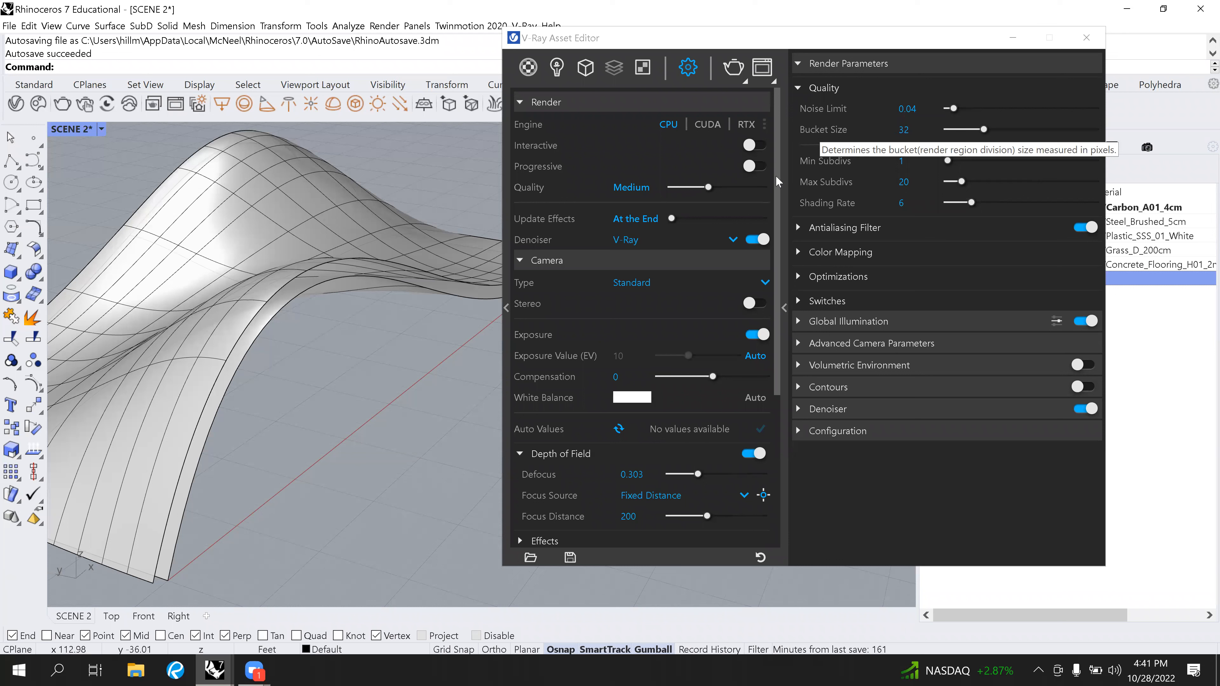
# Toggle progressive rendering on and off to compare its quality parameters, and show the camera's Depth of Field settings.
pyautogui.click(752, 167)
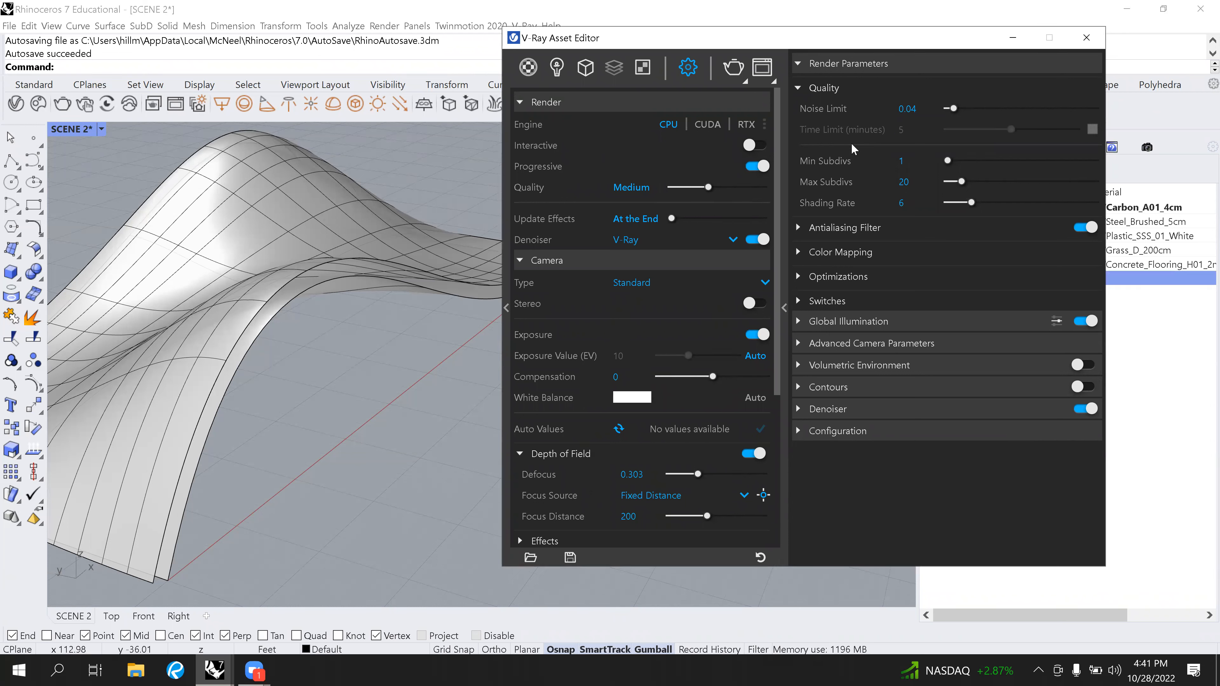
pyautogui.click(761, 170)
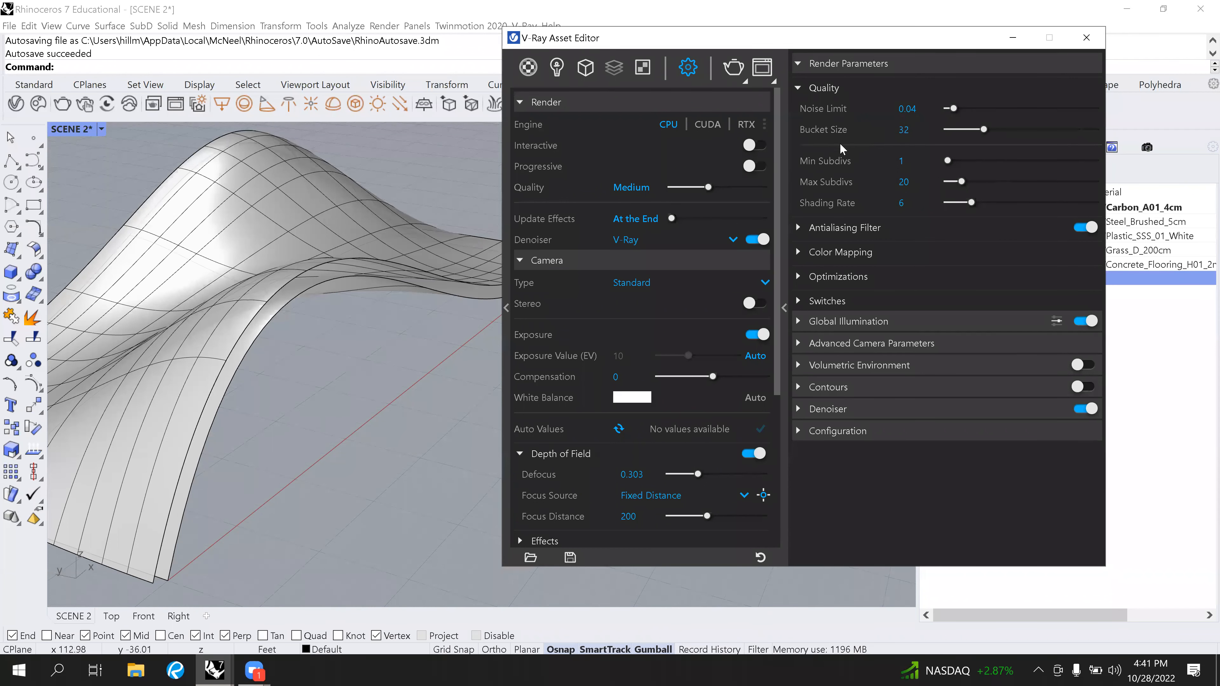
pyautogui.click(746, 169)
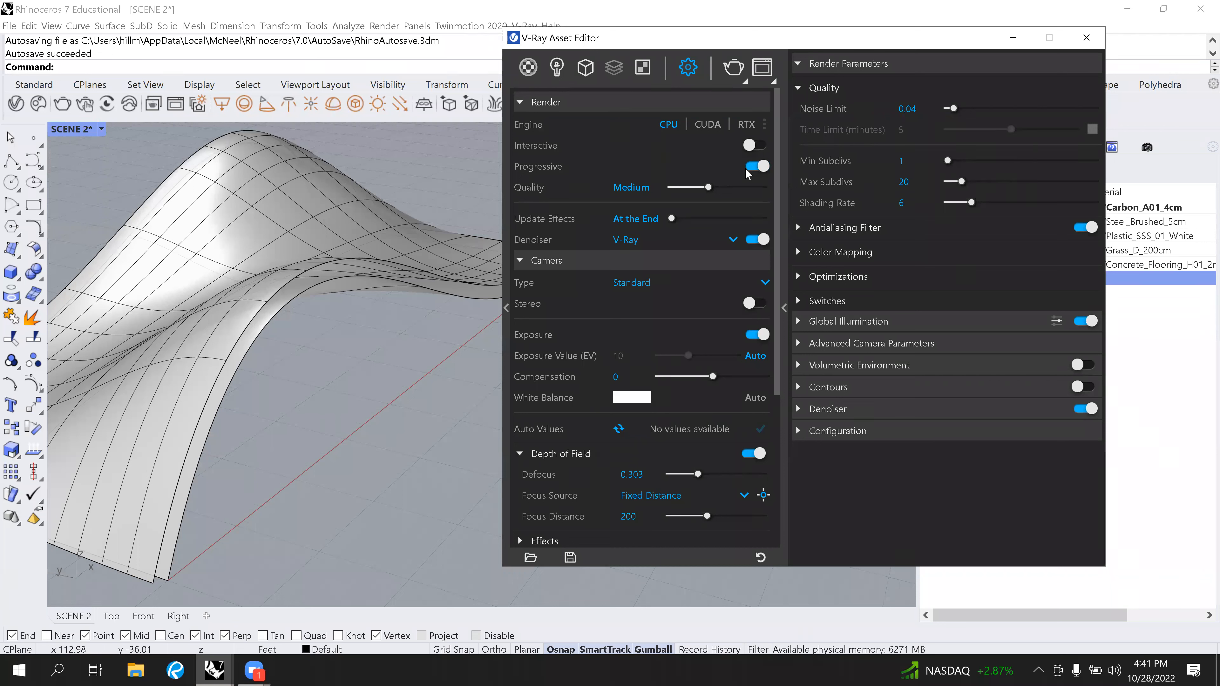
pyautogui.click(748, 169)
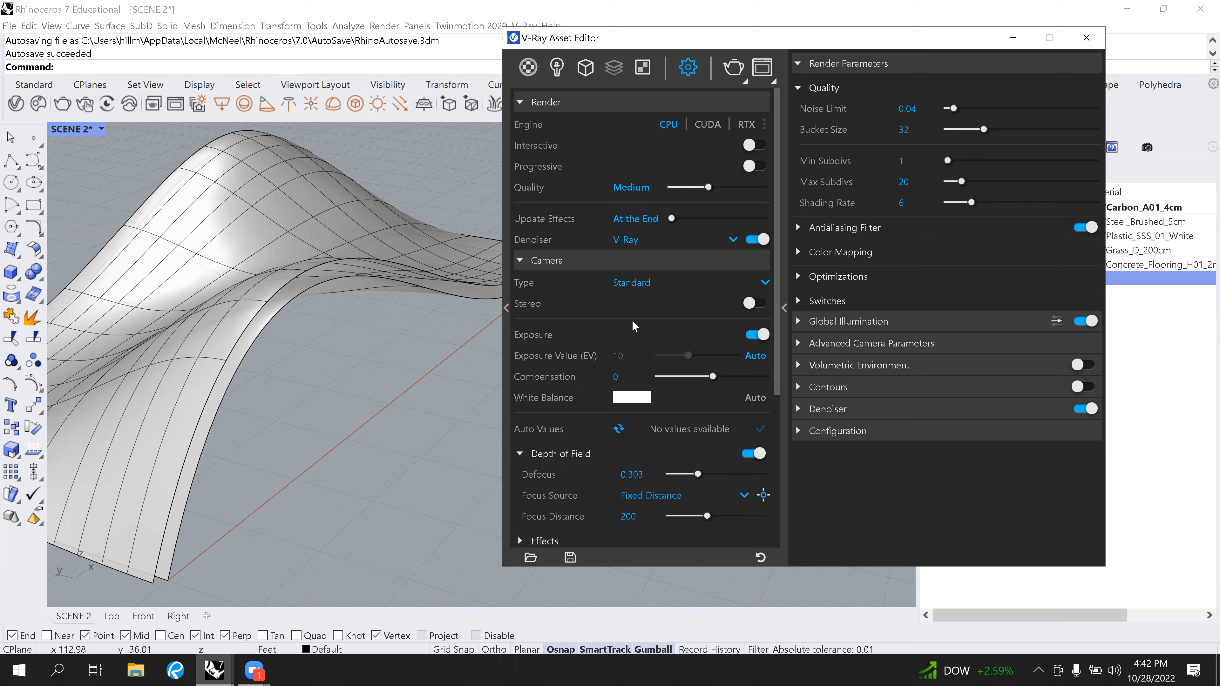
pyautogui.scroll(-3, 633, 319)
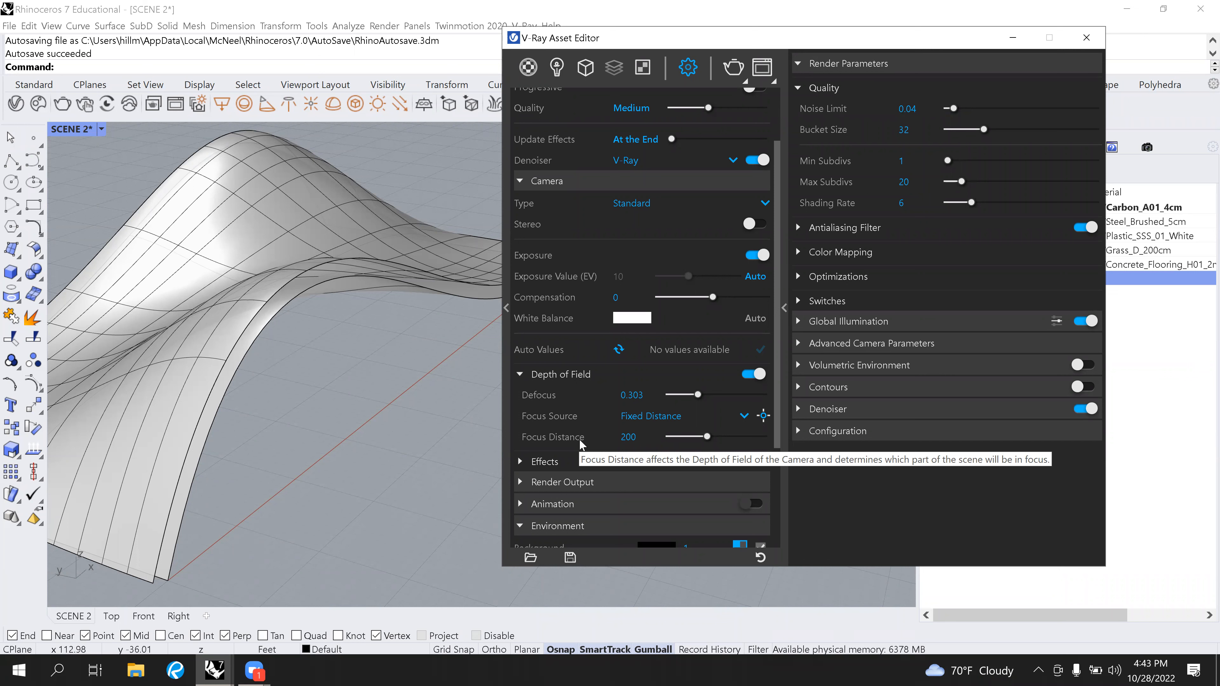
# Look through the camera Effects, Render Output, Animation and Environment settings, and collapse the Animation, Render Output and Depth of Field sections.
pyautogui.scroll(-2, 552, 422)
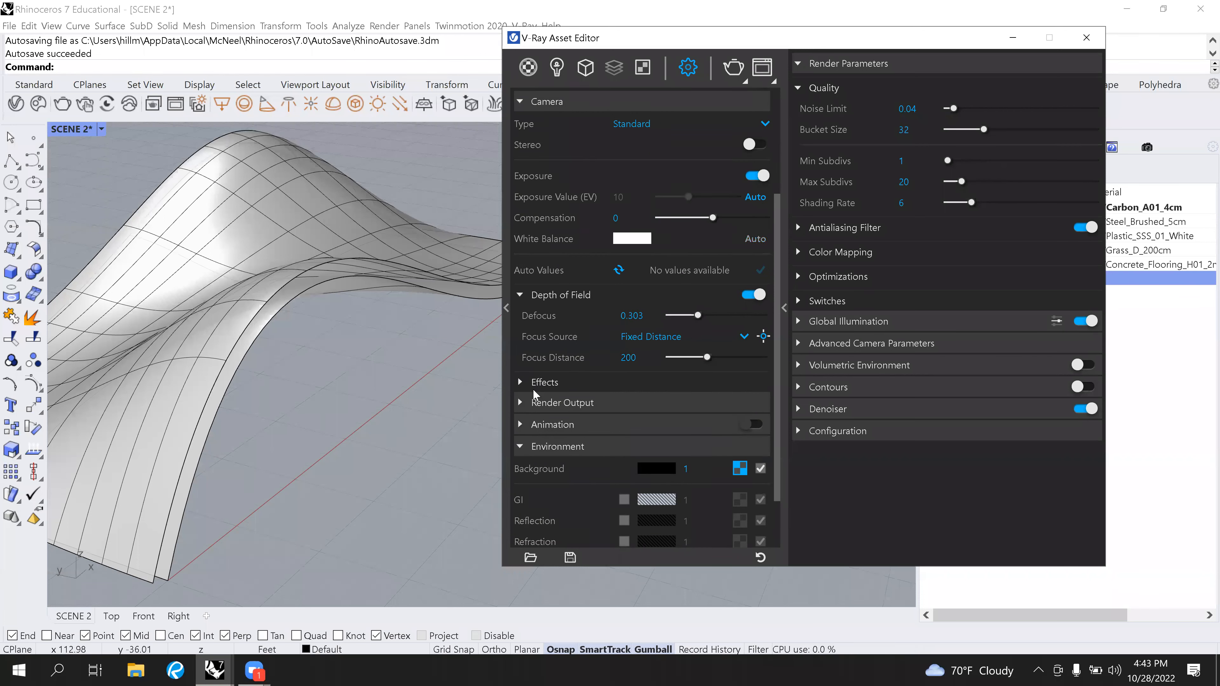
pyautogui.click(520, 384)
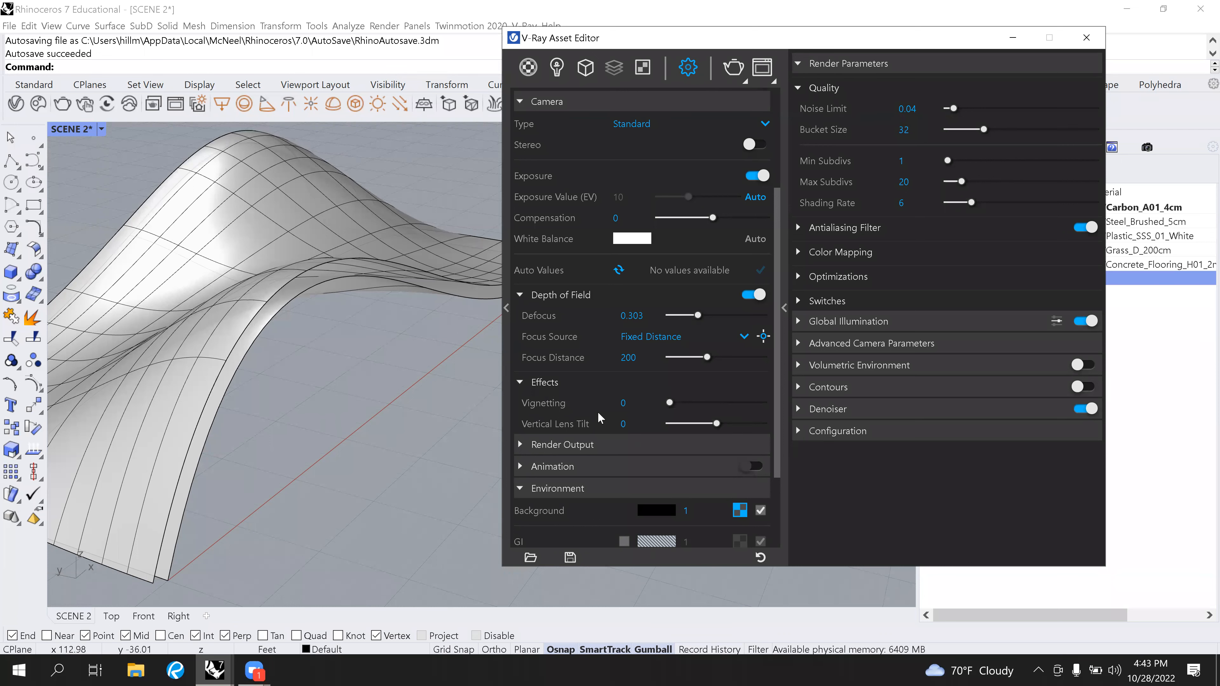
pyautogui.click(525, 447)
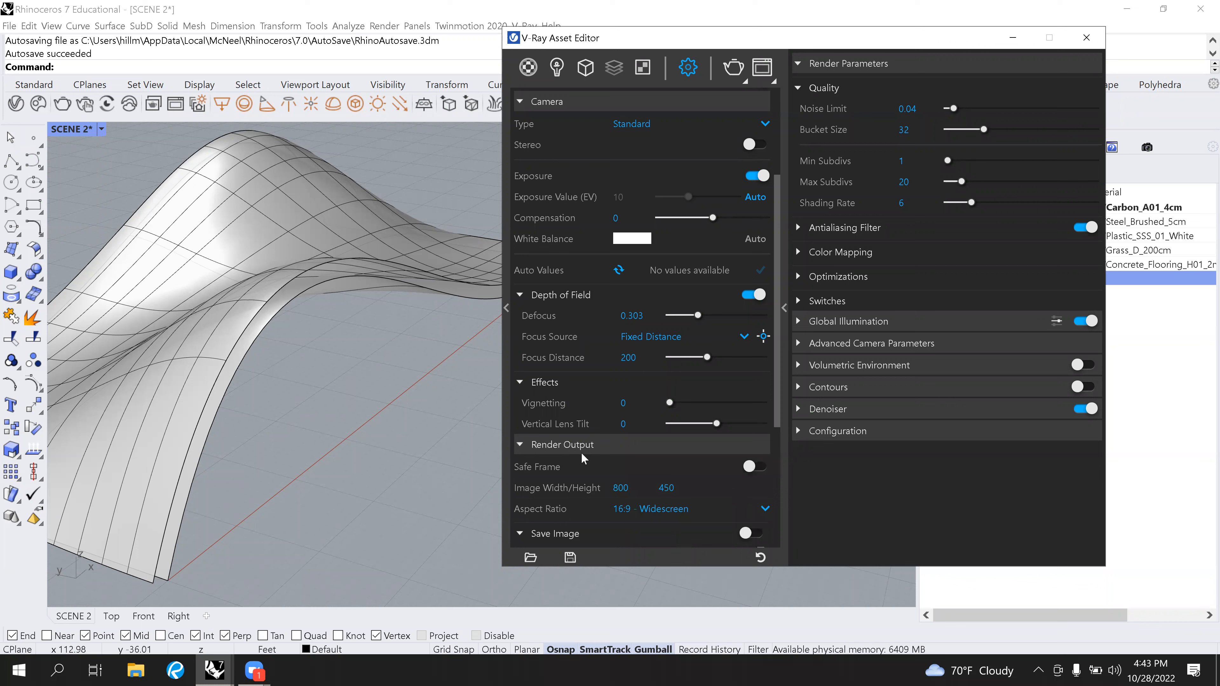
pyautogui.scroll(-2, 582, 457)
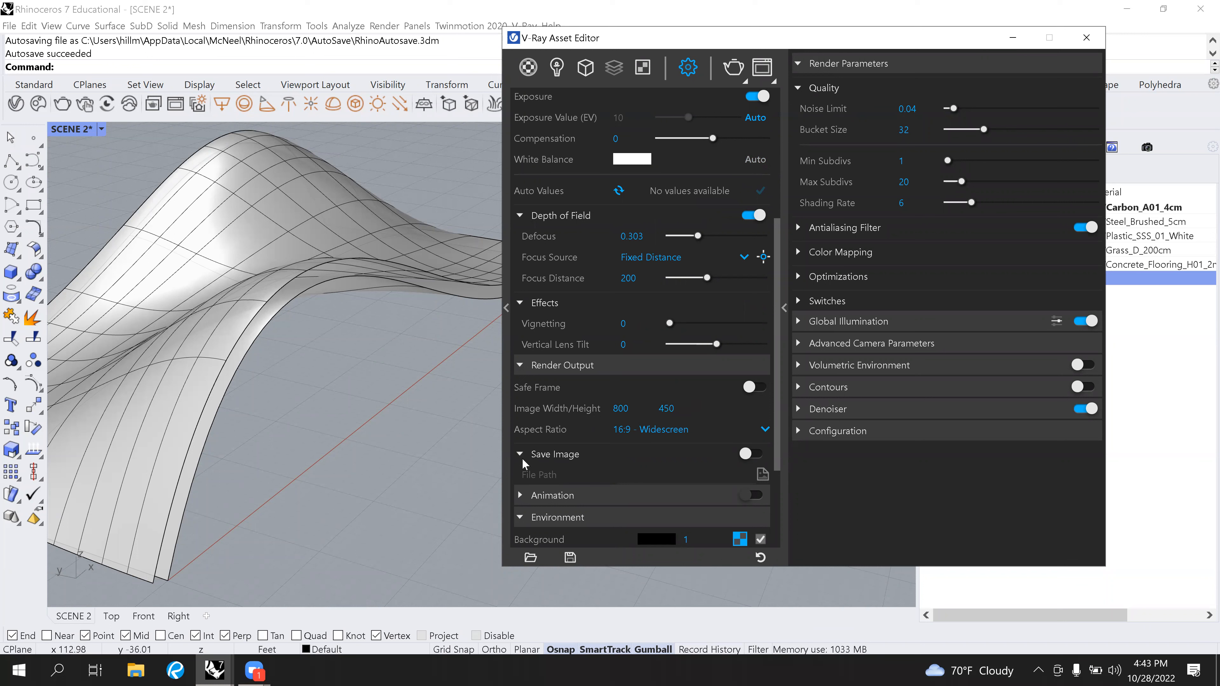
pyautogui.click(527, 496)
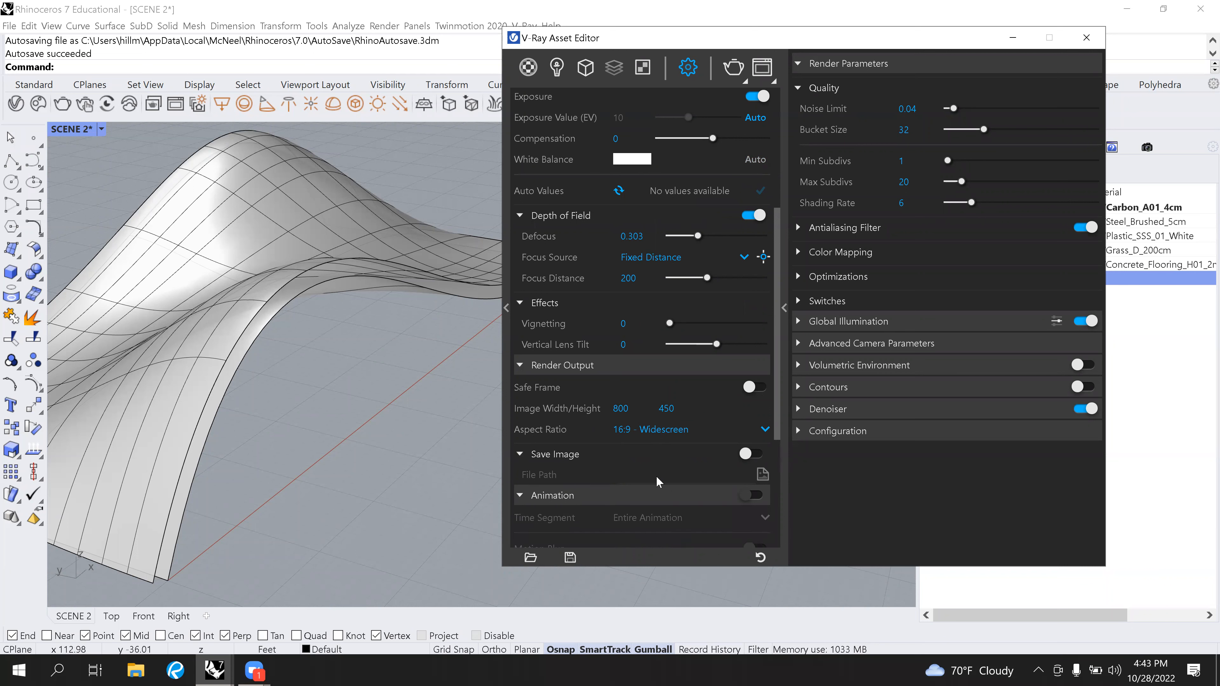
pyautogui.scroll(-2, 655, 476)
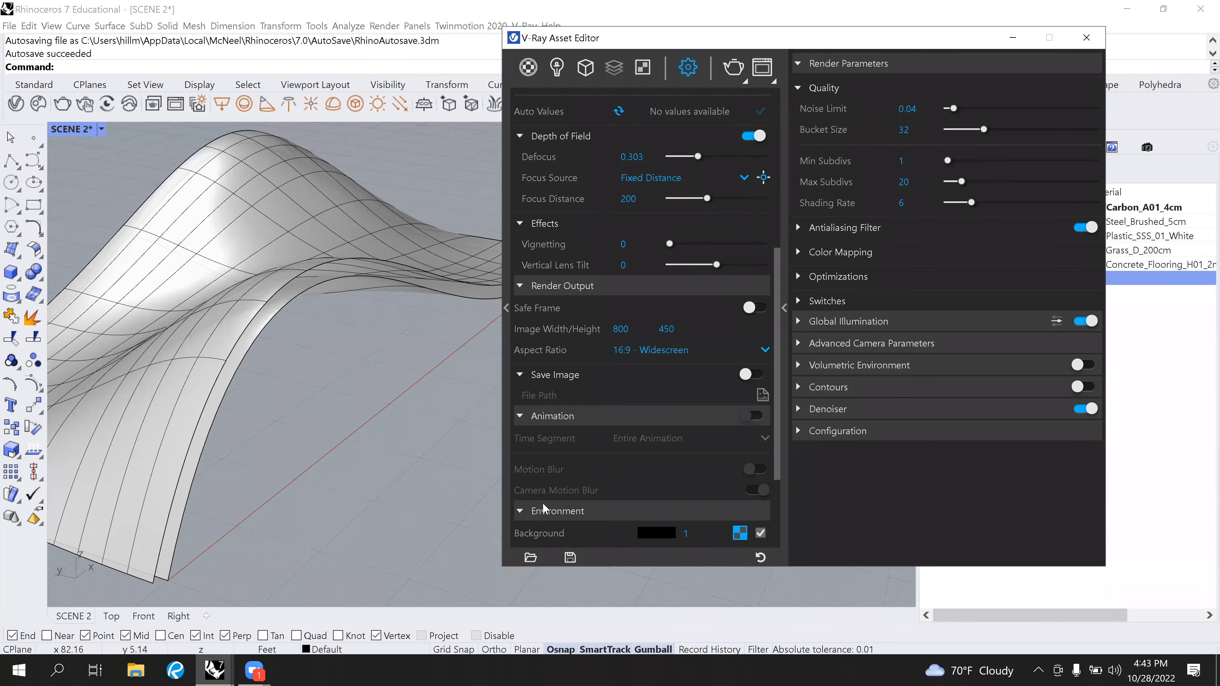
pyautogui.scroll(-3, 646, 405)
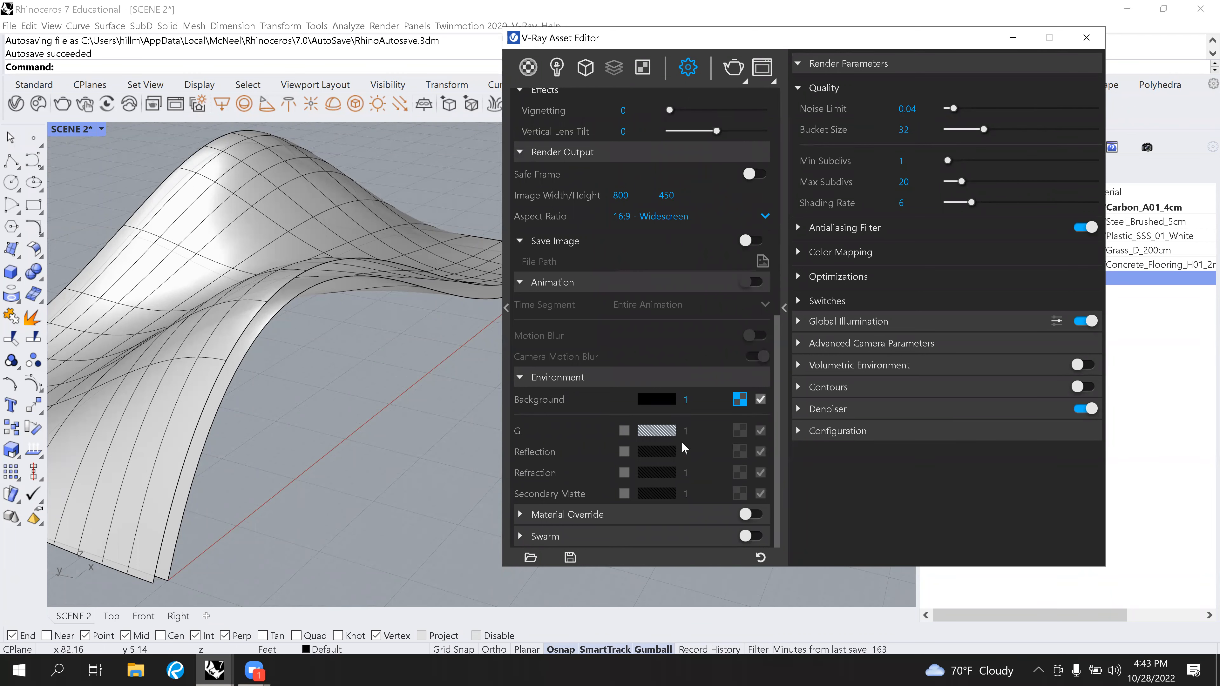
pyautogui.click(519, 285)
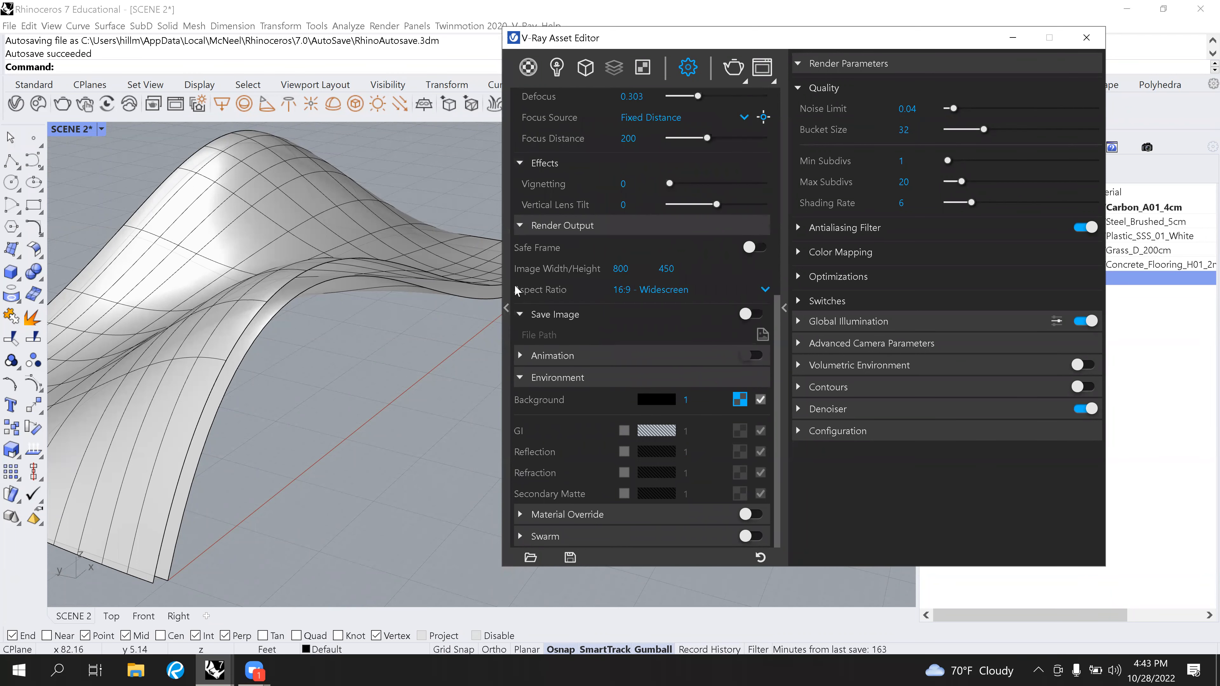
pyautogui.click(520, 317)
pyautogui.click(522, 249)
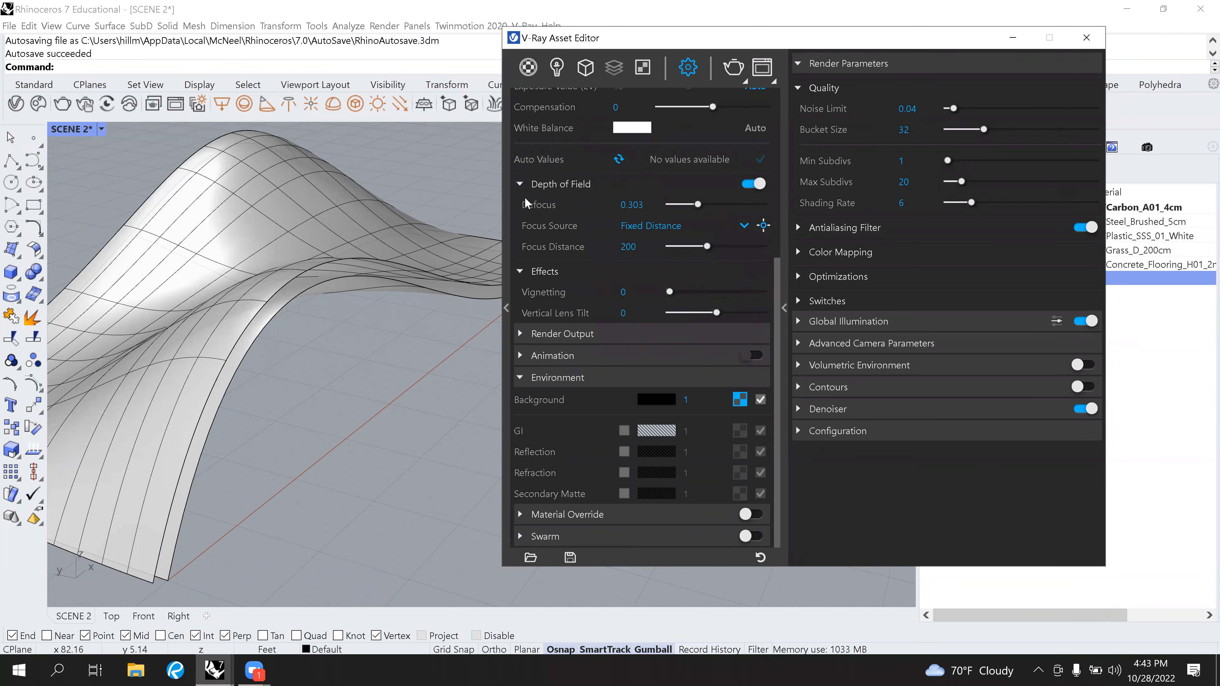
pyautogui.click(519, 183)
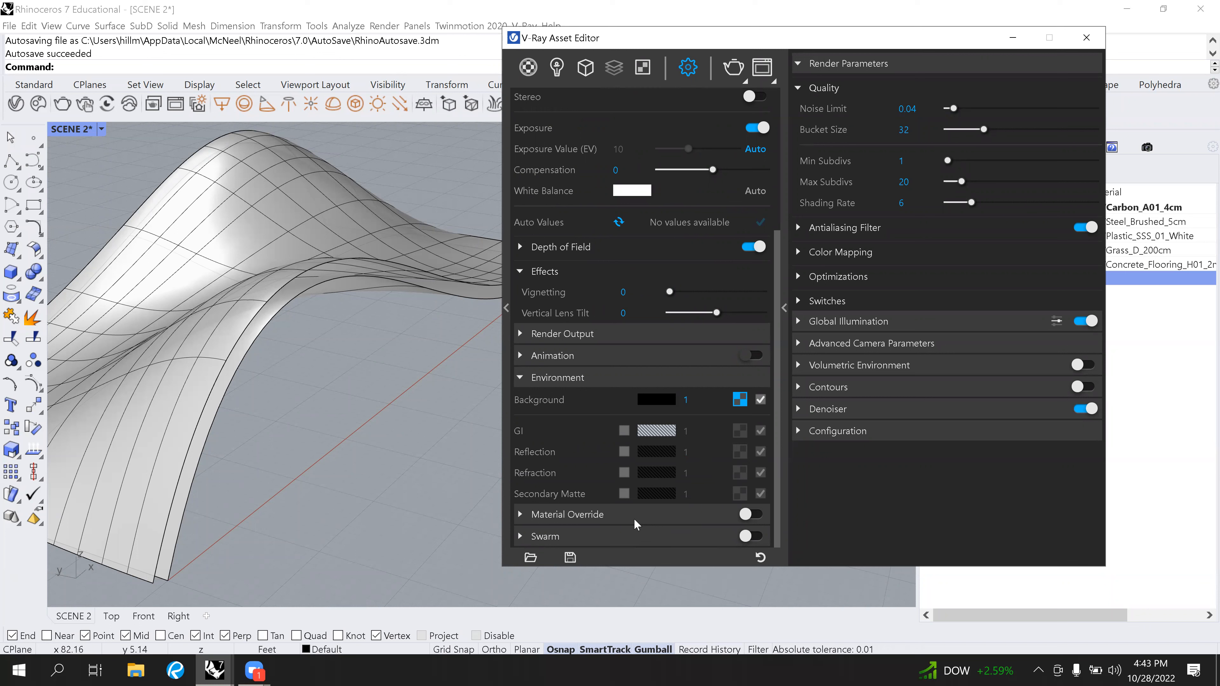
# Enable Material Override and set its override color to pure white, with R, G and B at 1.
pyautogui.click(750, 516)
pyautogui.click(520, 514)
pyautogui.click(633, 494)
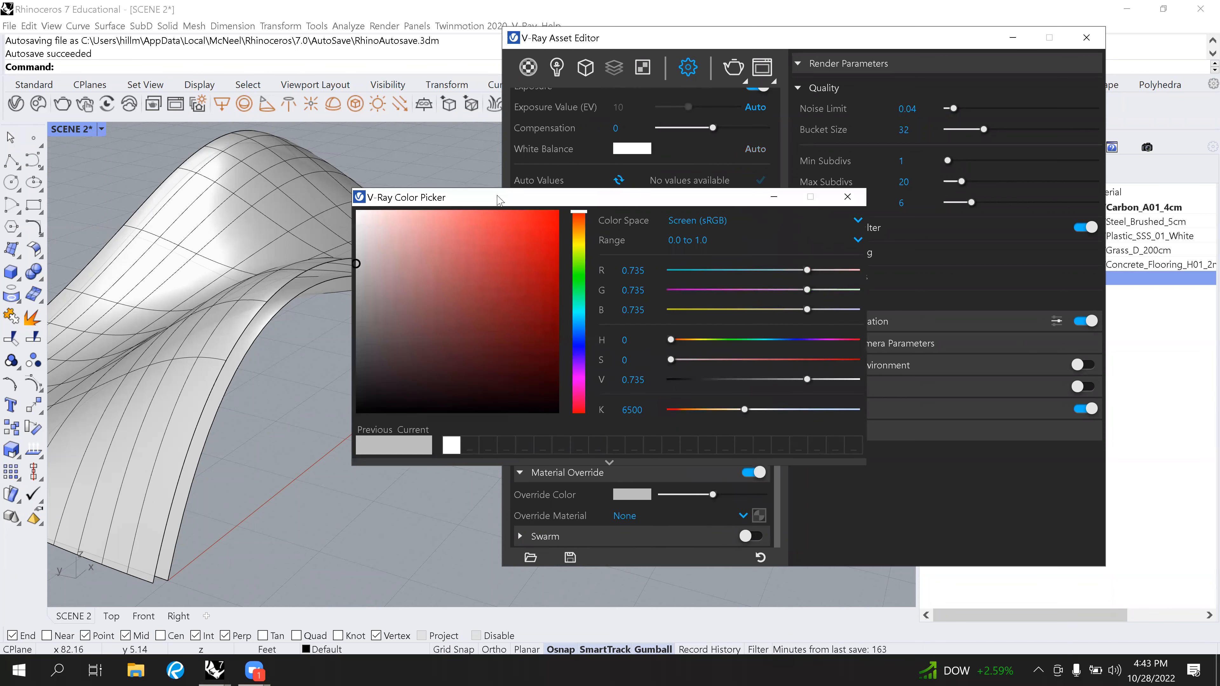
pyautogui.moveTo(473, 191); pyautogui.dragTo(444, 206)
pyautogui.moveTo(417, 270); pyautogui.dragTo(287, 192)
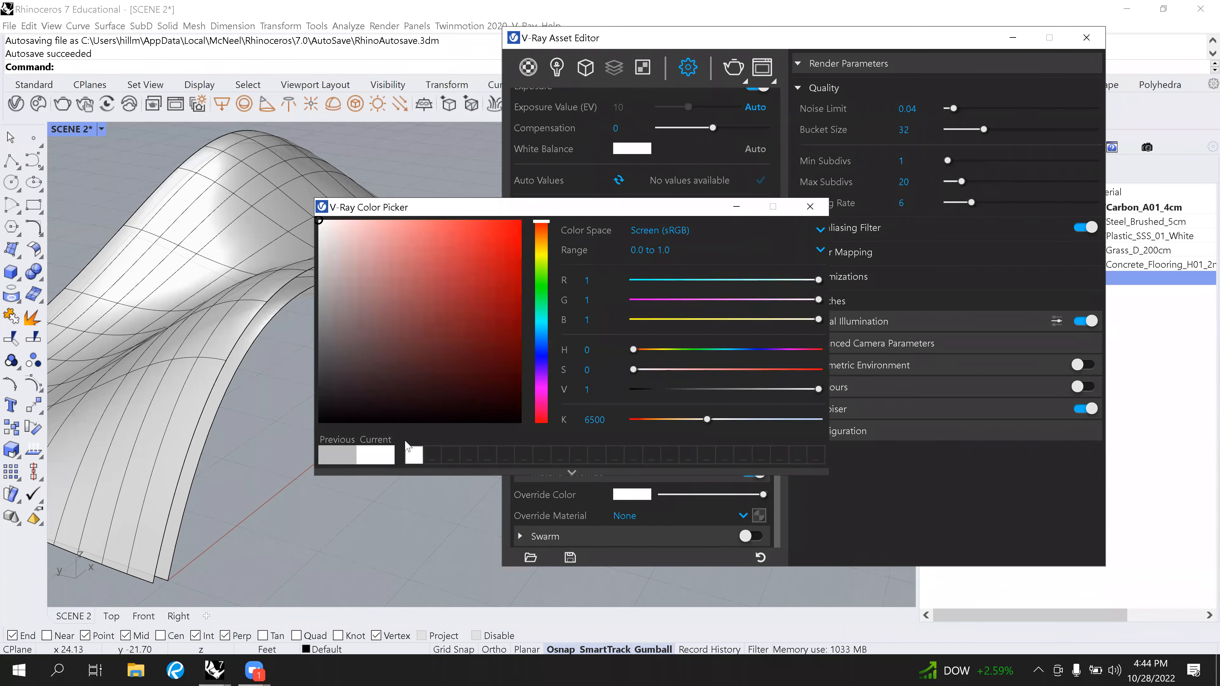
pyautogui.click(810, 207)
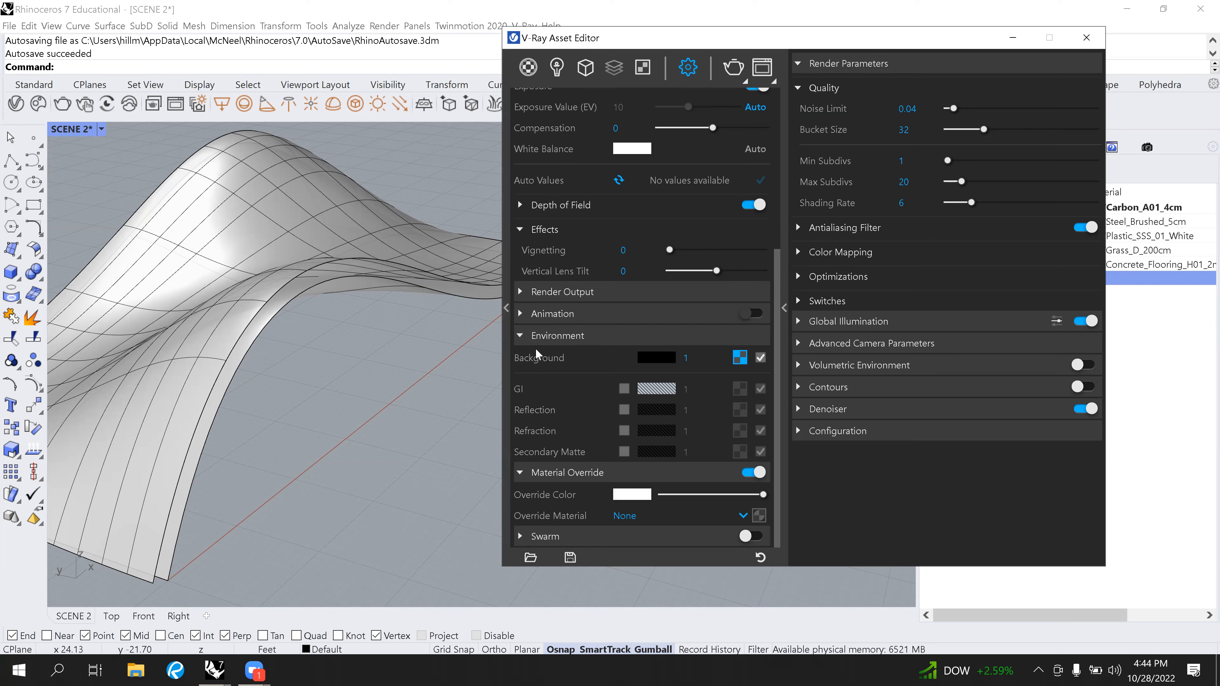
# Collapse the Environment and Camera settings, look at the Swarm options, and turn Material Override off.
pyautogui.click(526, 339)
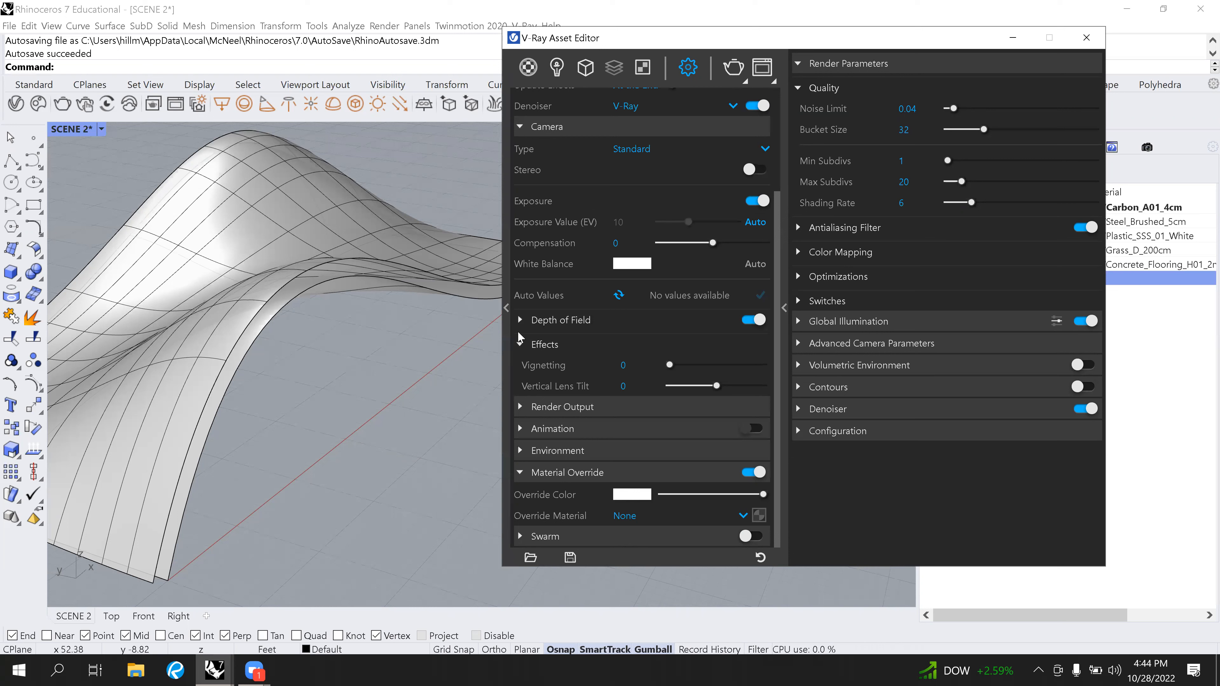
pyautogui.click(519, 345)
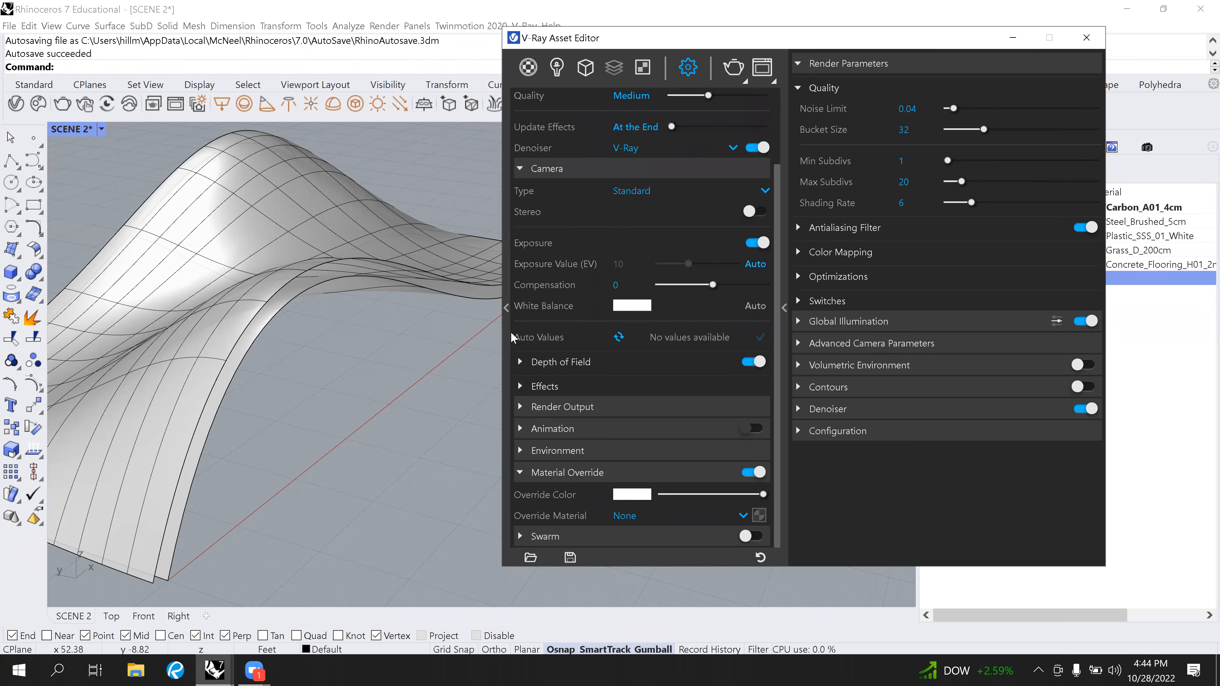
pyautogui.click(519, 172)
pyautogui.click(524, 413)
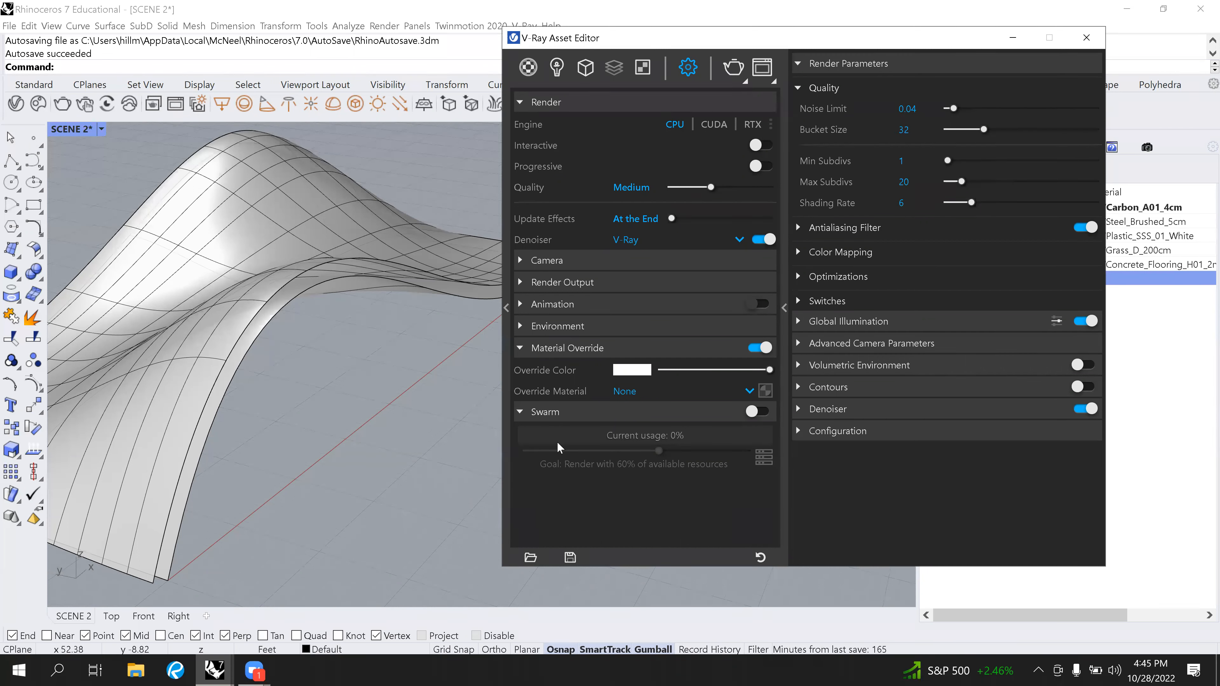
pyautogui.click(521, 415)
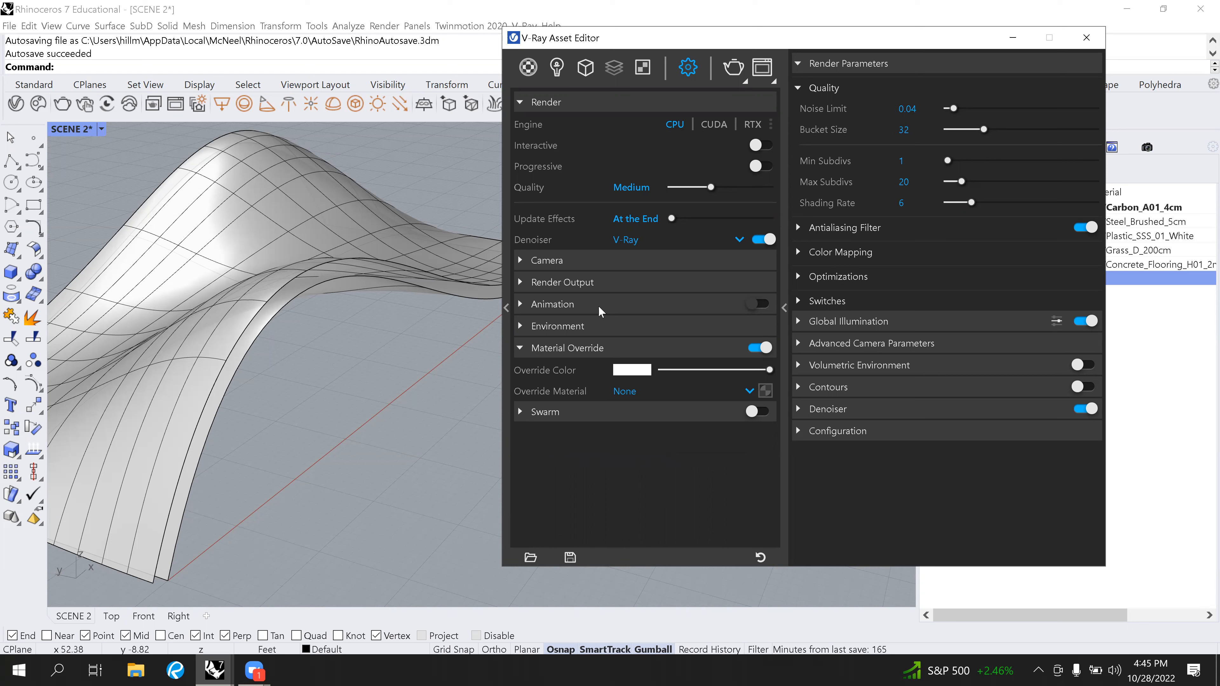
pyautogui.click(767, 351)
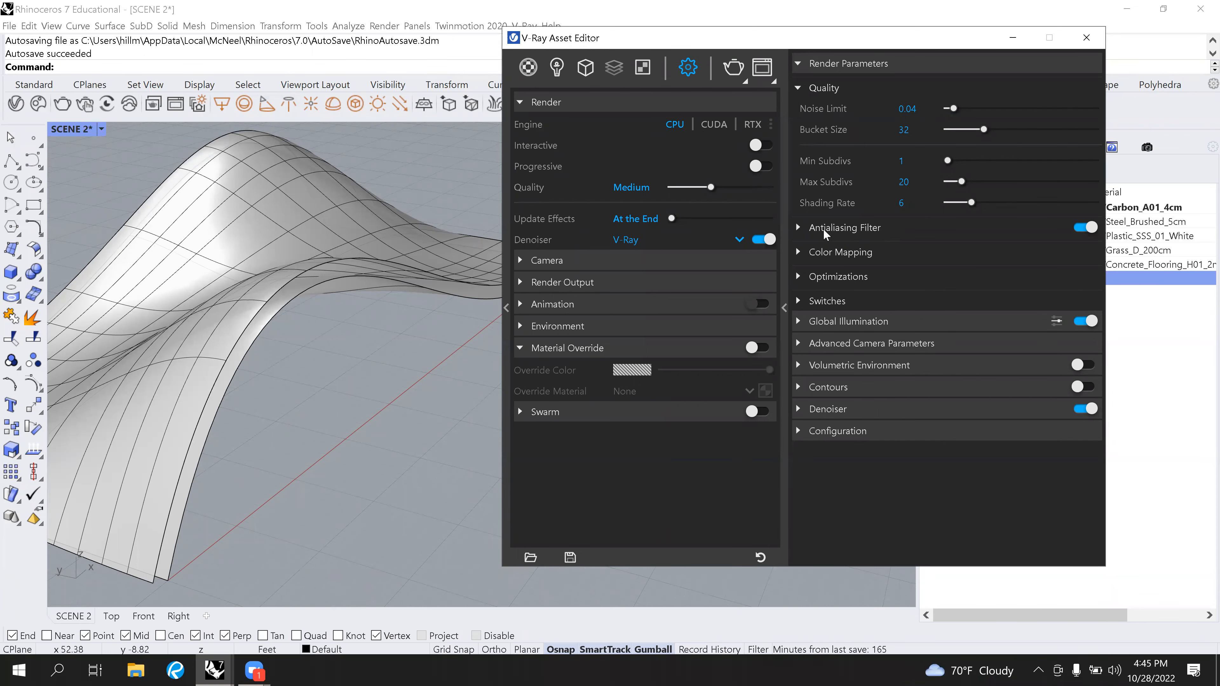
# Examine the Antialiasing Filter, Color Mapping and Optimizations render parameters, collapsing each section after viewing it.
pyautogui.click(798, 230)
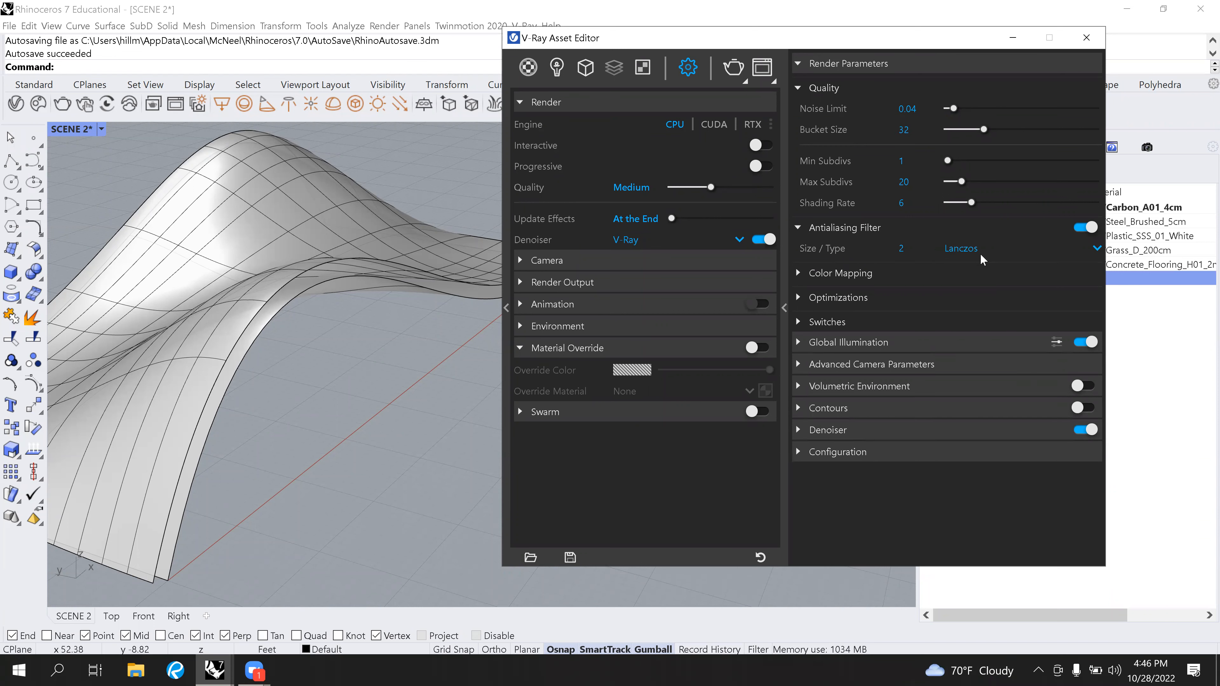
pyautogui.click(797, 229)
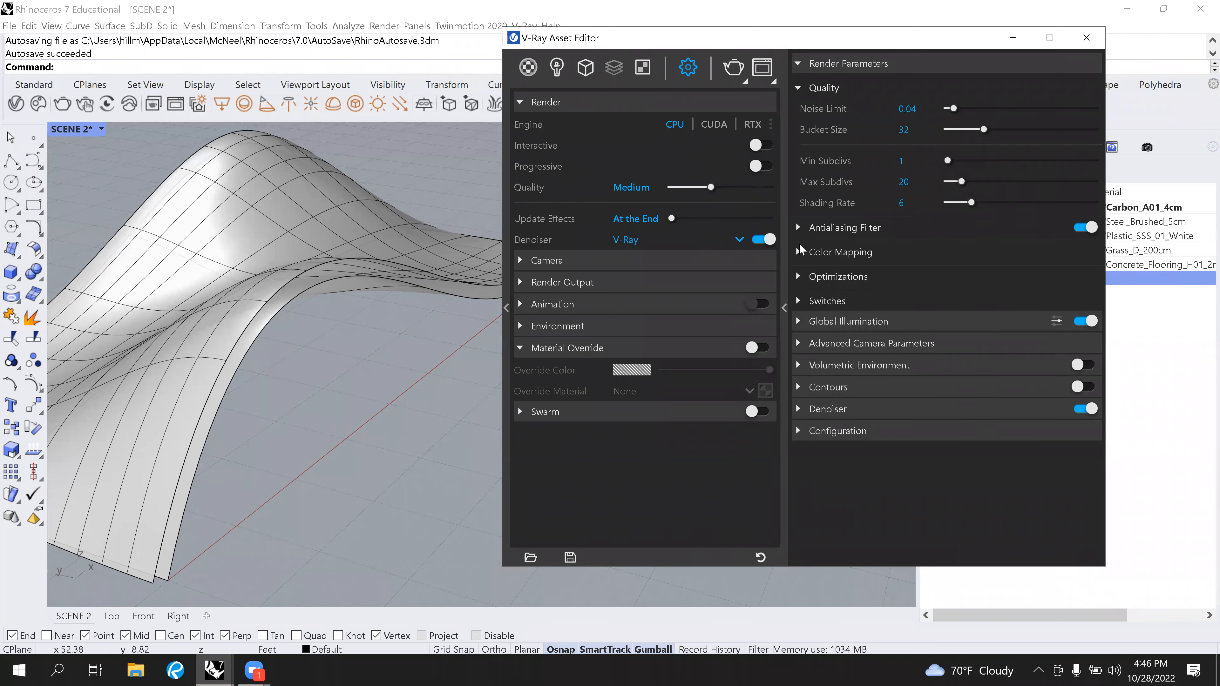
pyautogui.click(802, 252)
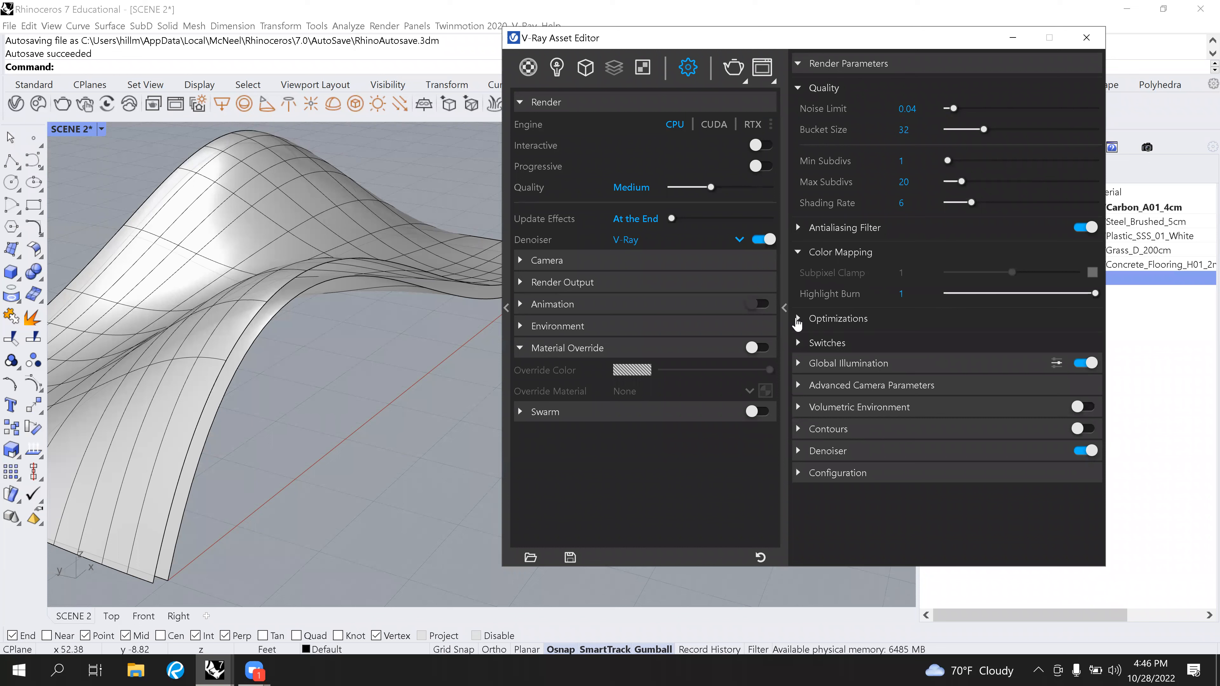
pyautogui.click(796, 320)
pyautogui.click(802, 254)
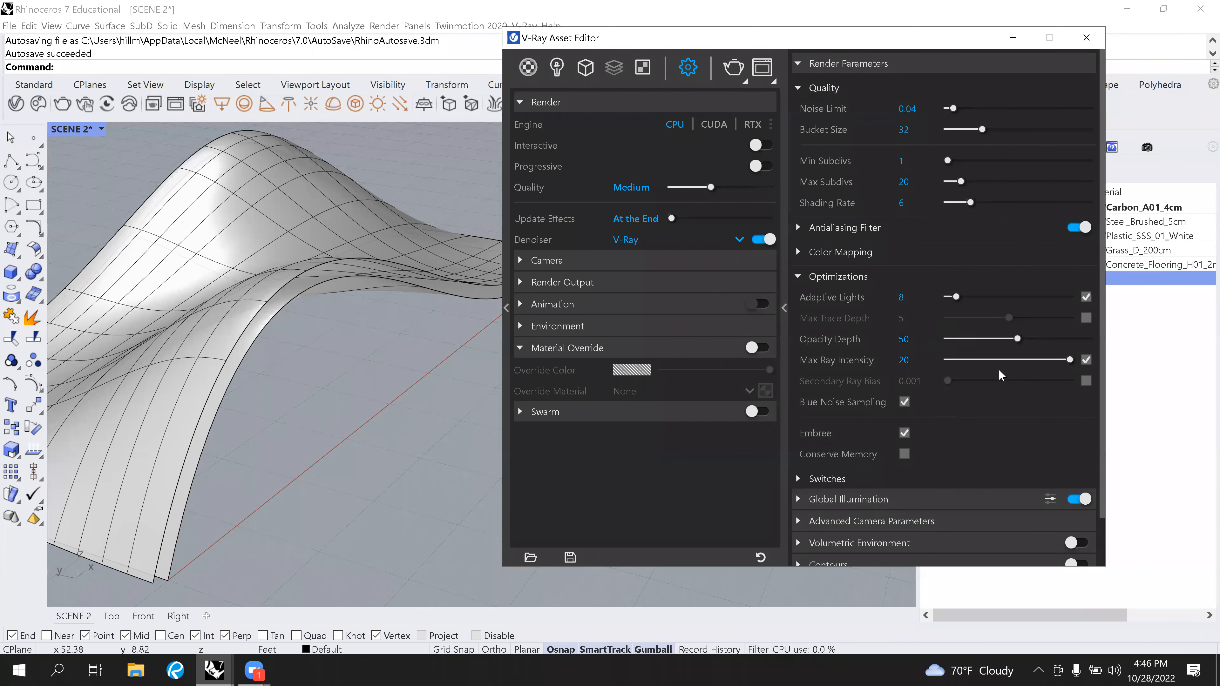
pyautogui.scroll(-1, 978, 399)
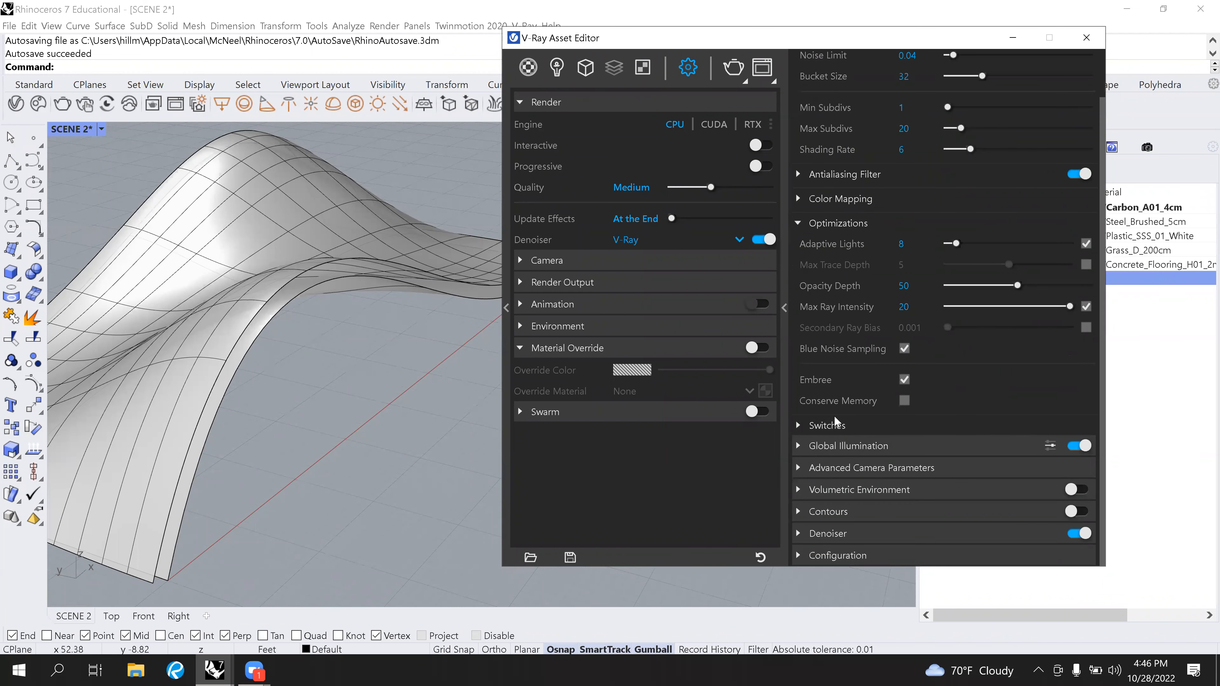
pyautogui.click(799, 223)
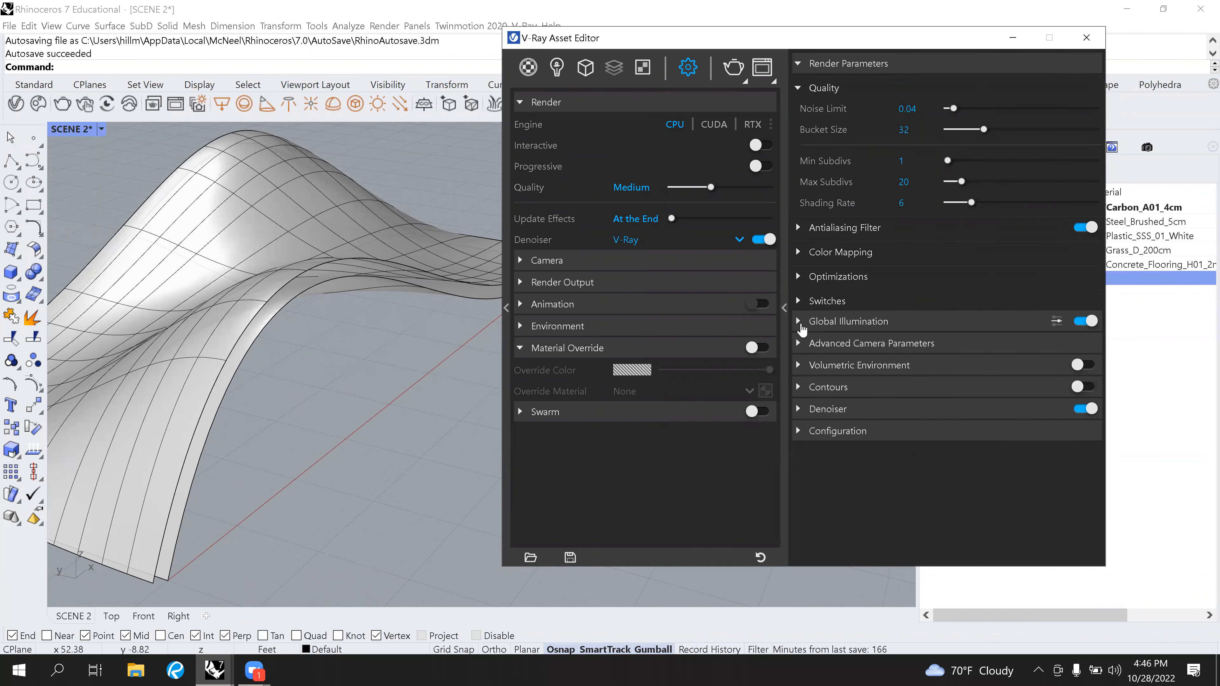
# Examine the Global Illumination settings and the primary ray engine options, keeping Brute force, and show the Camera settings alongside.
pyautogui.click(799, 322)
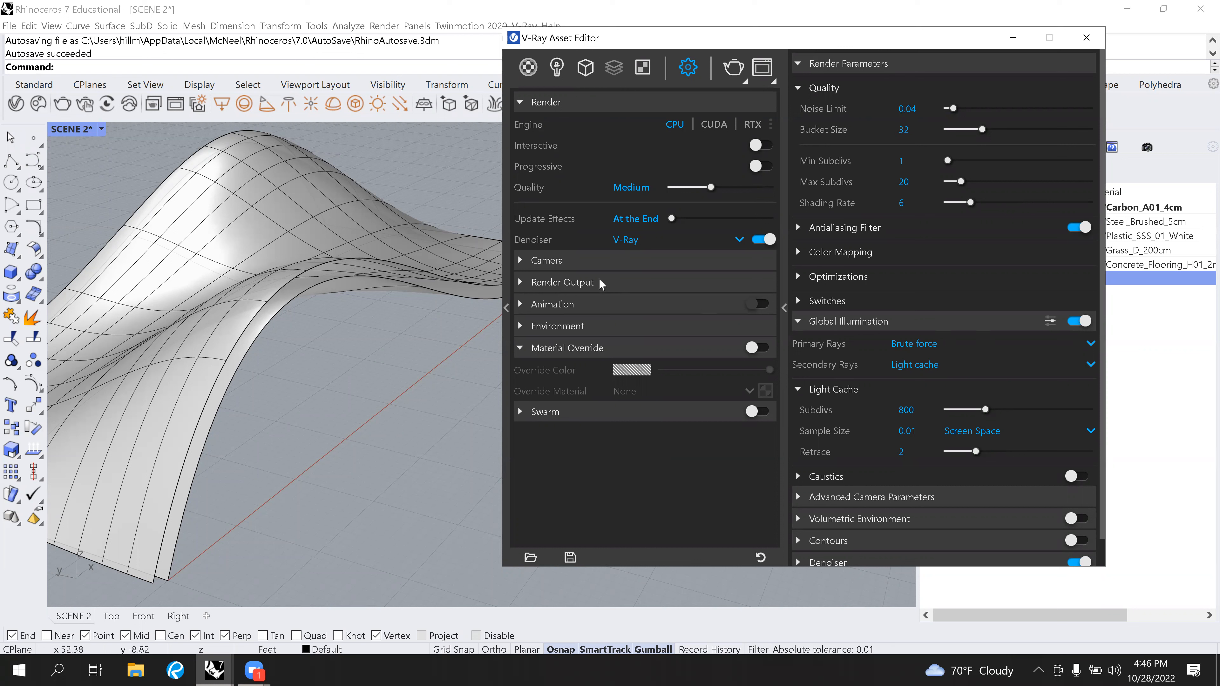
pyautogui.click(520, 260)
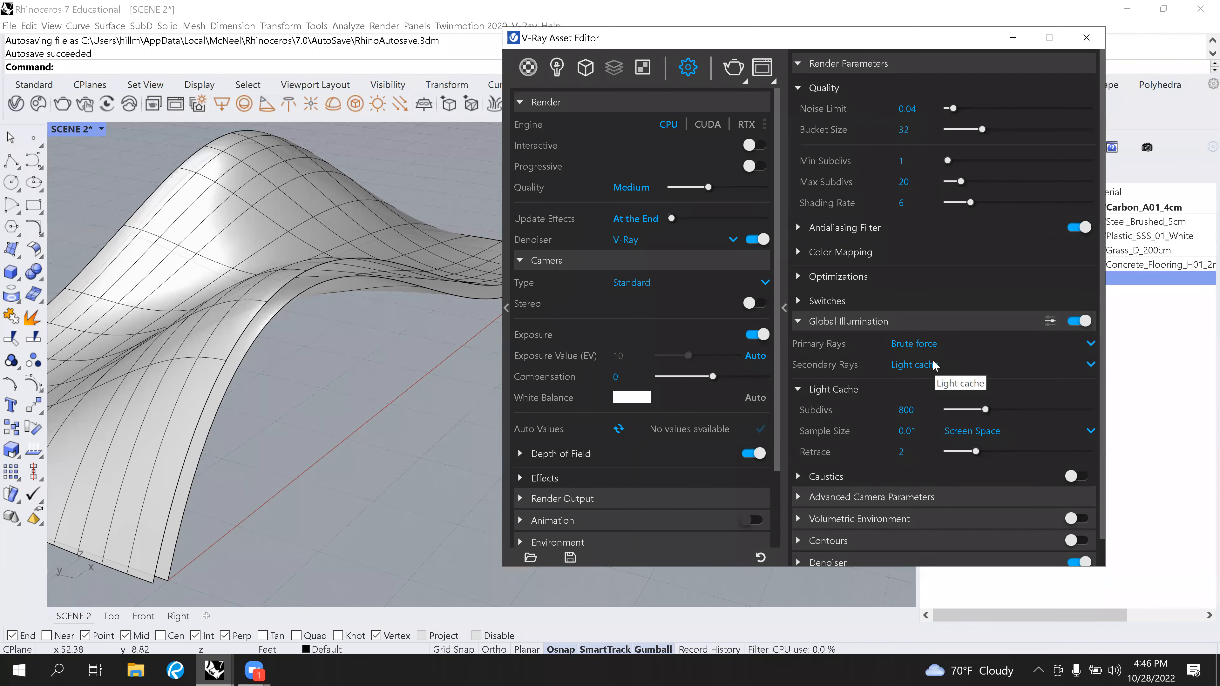
pyautogui.click(1091, 350)
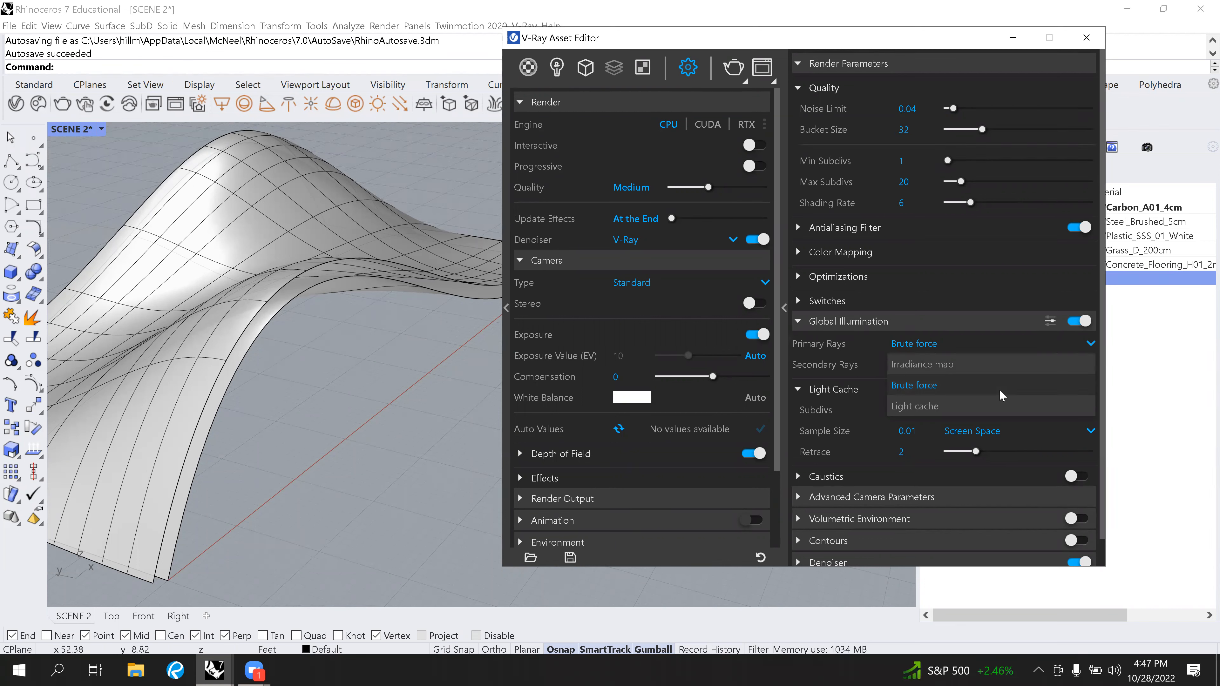
pyautogui.click(942, 406)
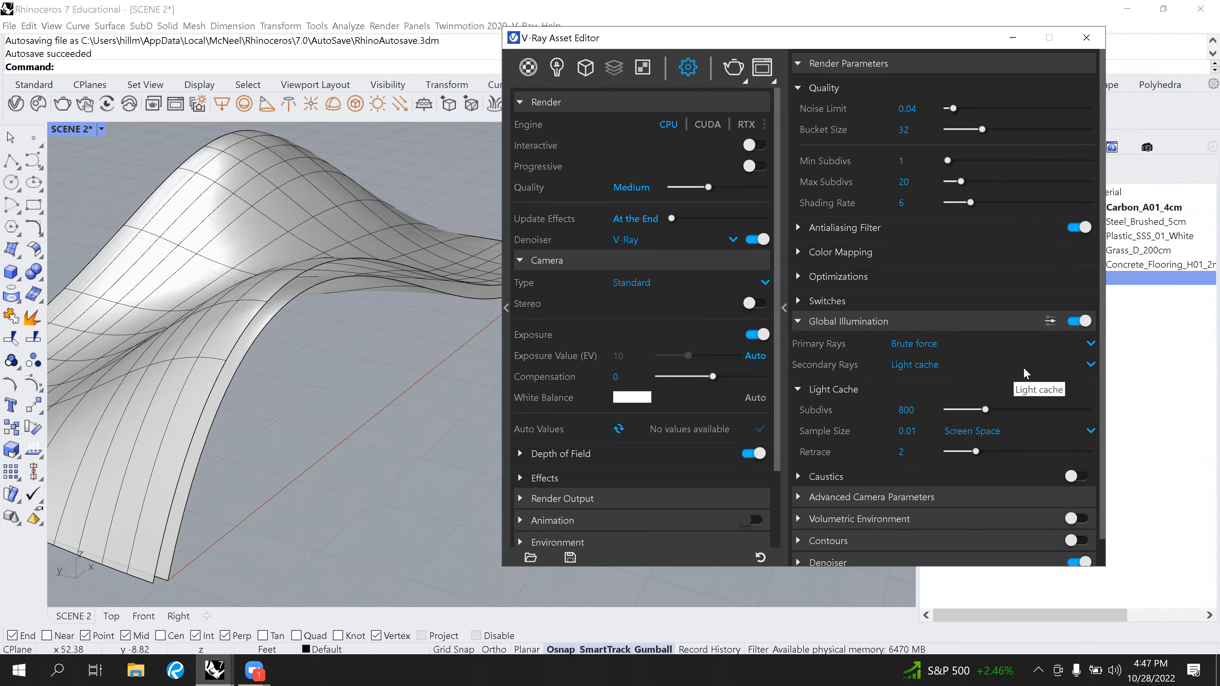
pyautogui.click(1090, 344)
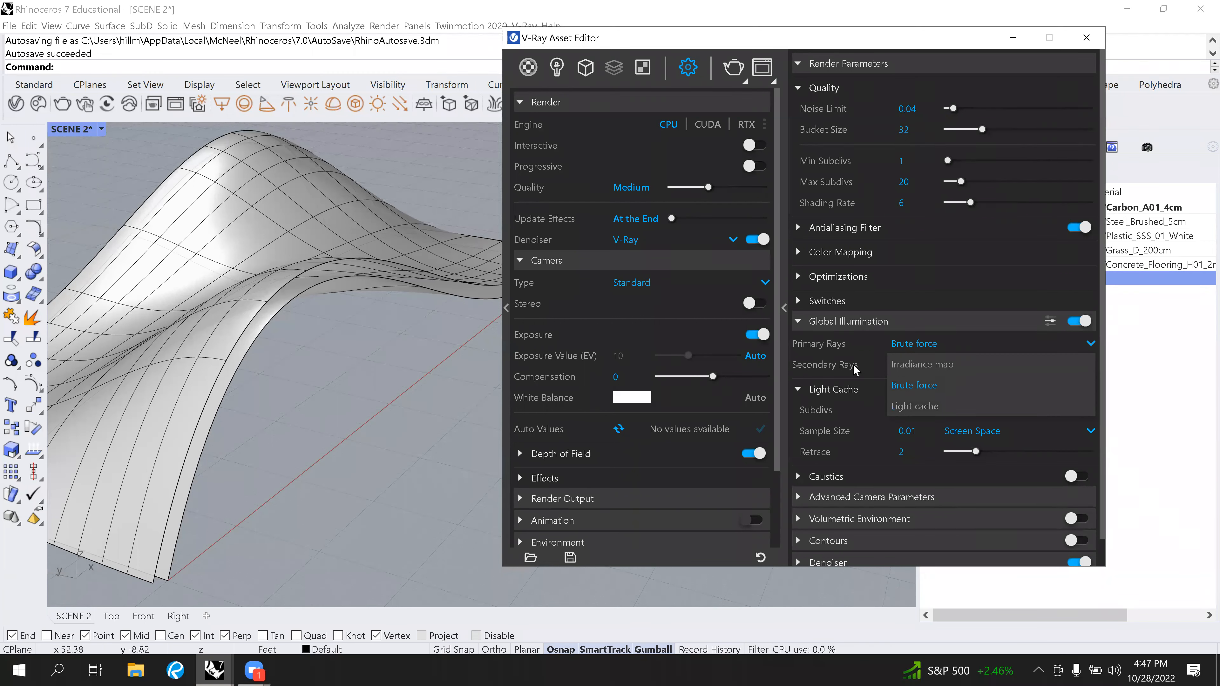
pyautogui.click(865, 367)
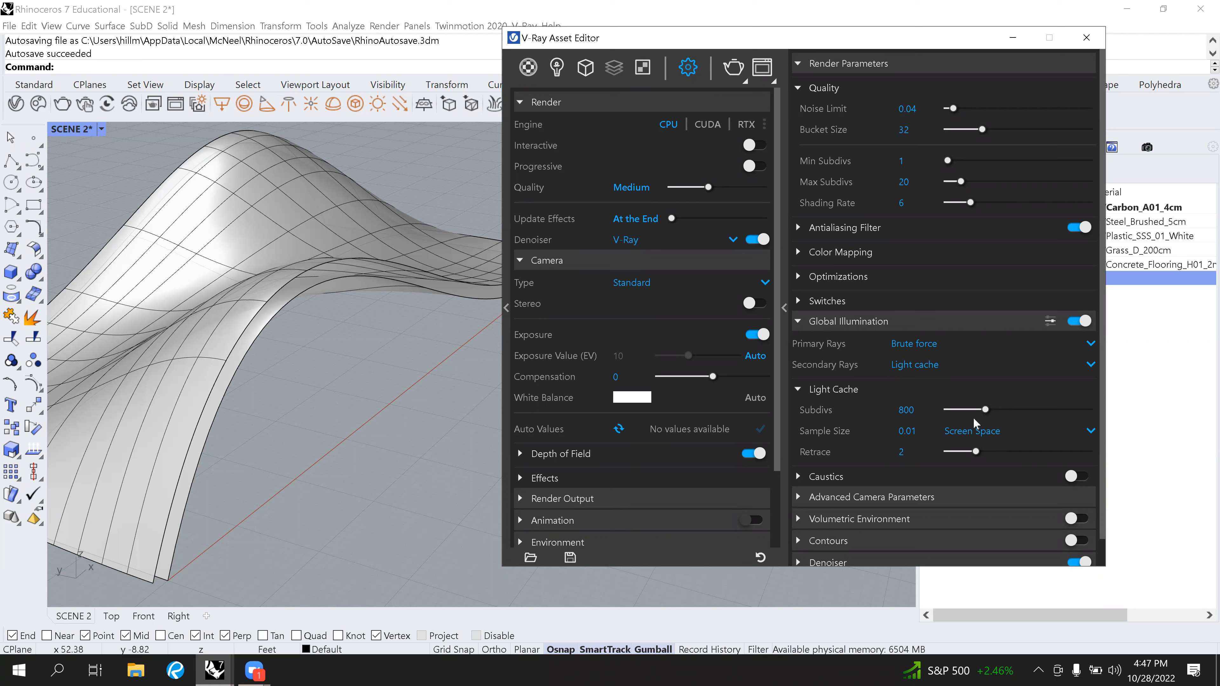
pyautogui.click(798, 322)
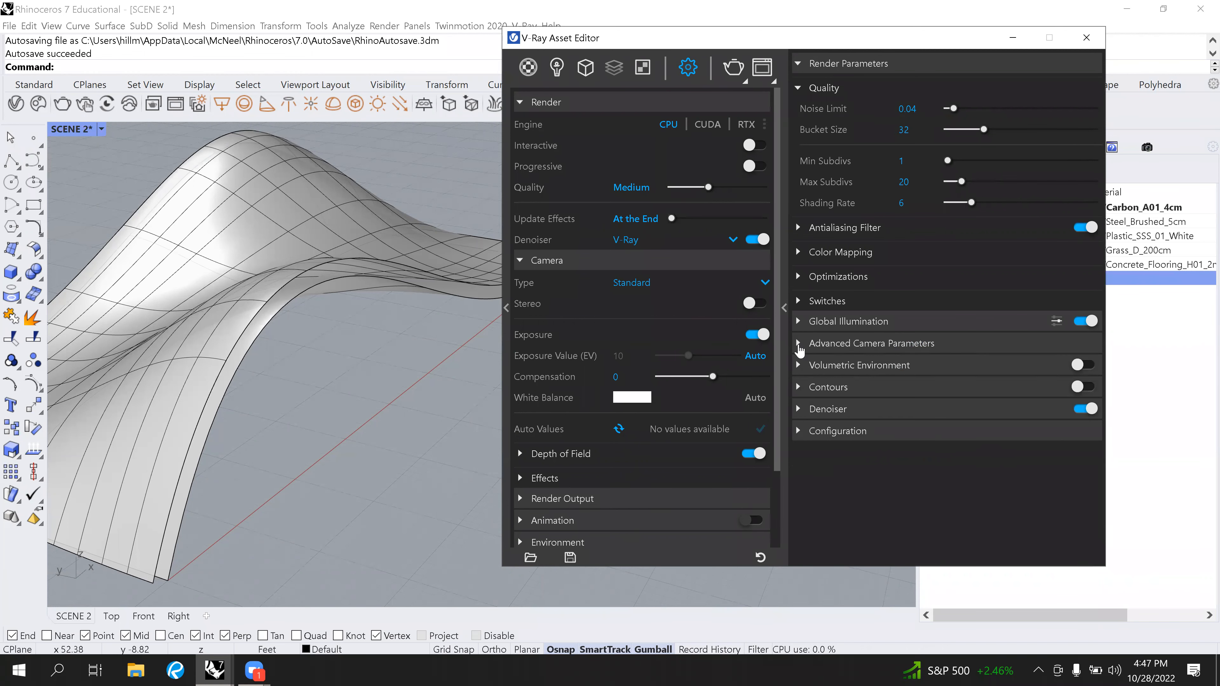
# Review the Advanced Camera Parameters, and enable Volumetric Environment with the Aerial Perspective type.
pyautogui.click(798, 342)
pyautogui.moveTo(849, 389)
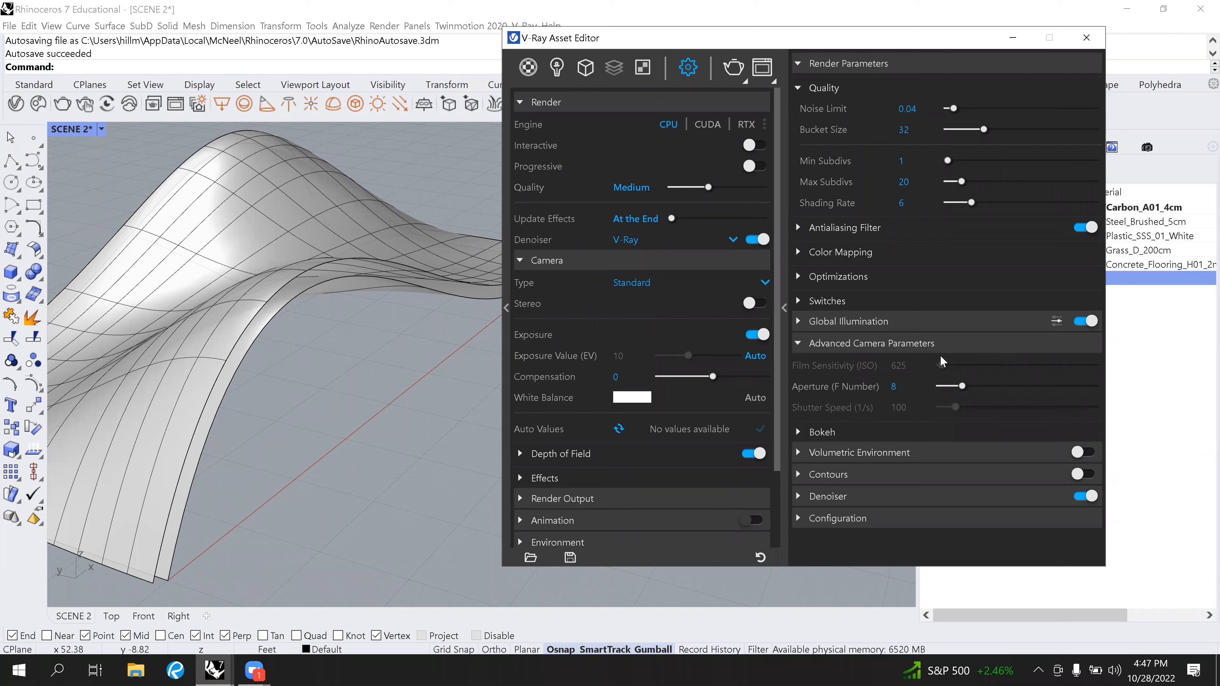
pyautogui.click(799, 344)
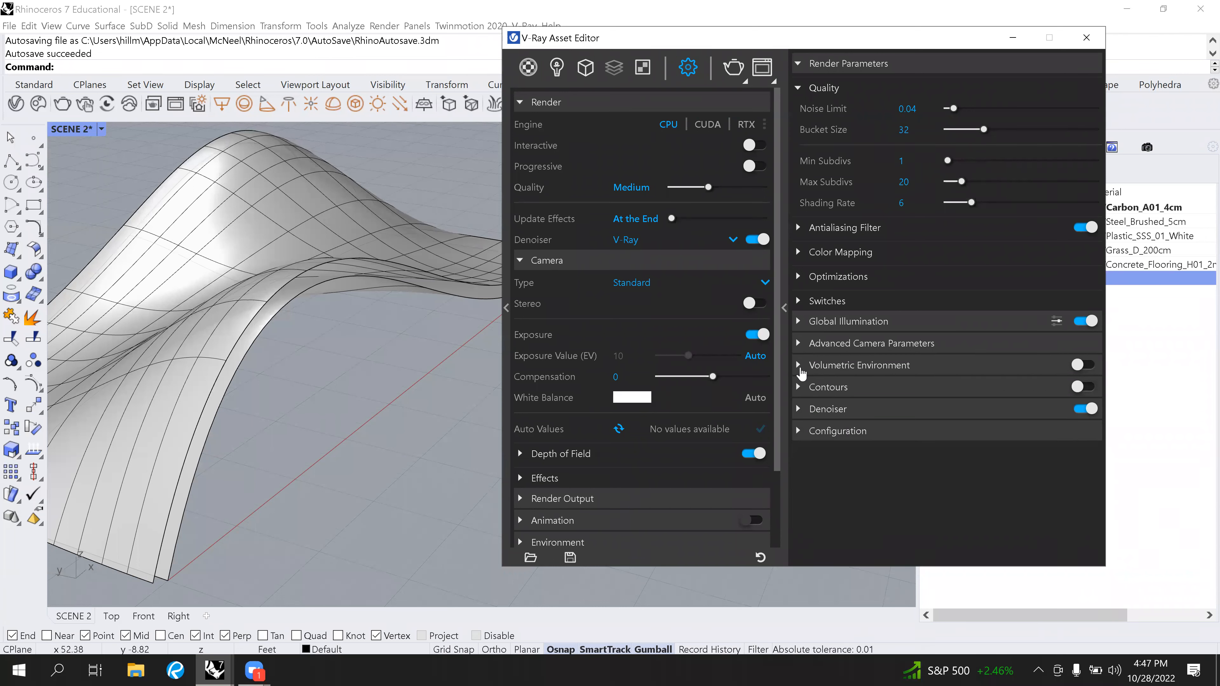
pyautogui.click(798, 366)
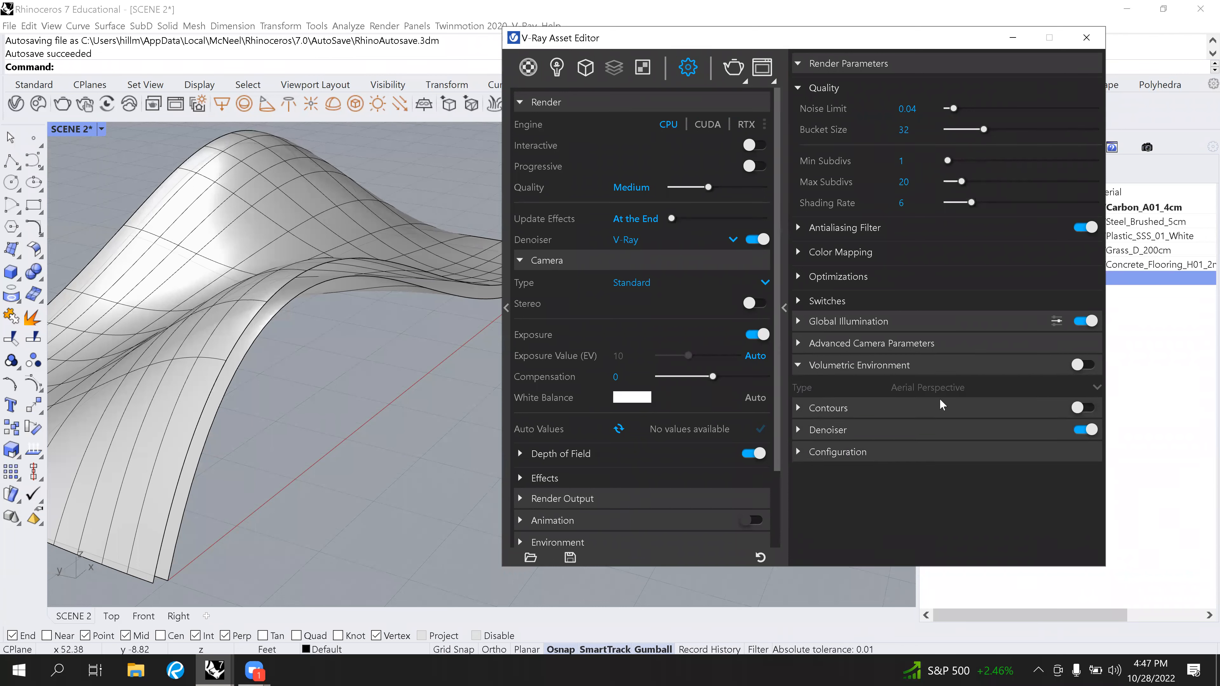
pyautogui.click(1079, 366)
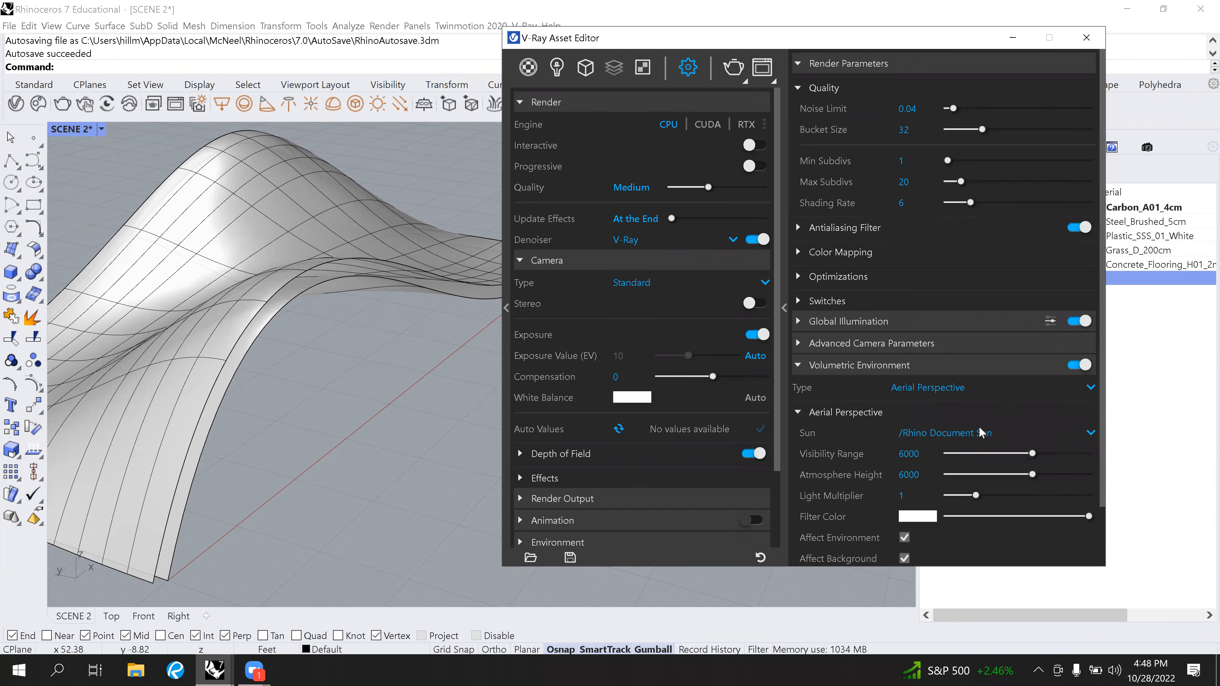
# Turn Volumetric Environment off in the render parameters, keeping the Aerial Perspective type, and collapse its section.
pyautogui.click(1090, 389)
pyautogui.click(1090, 393)
pyautogui.click(1081, 365)
pyautogui.click(798, 367)
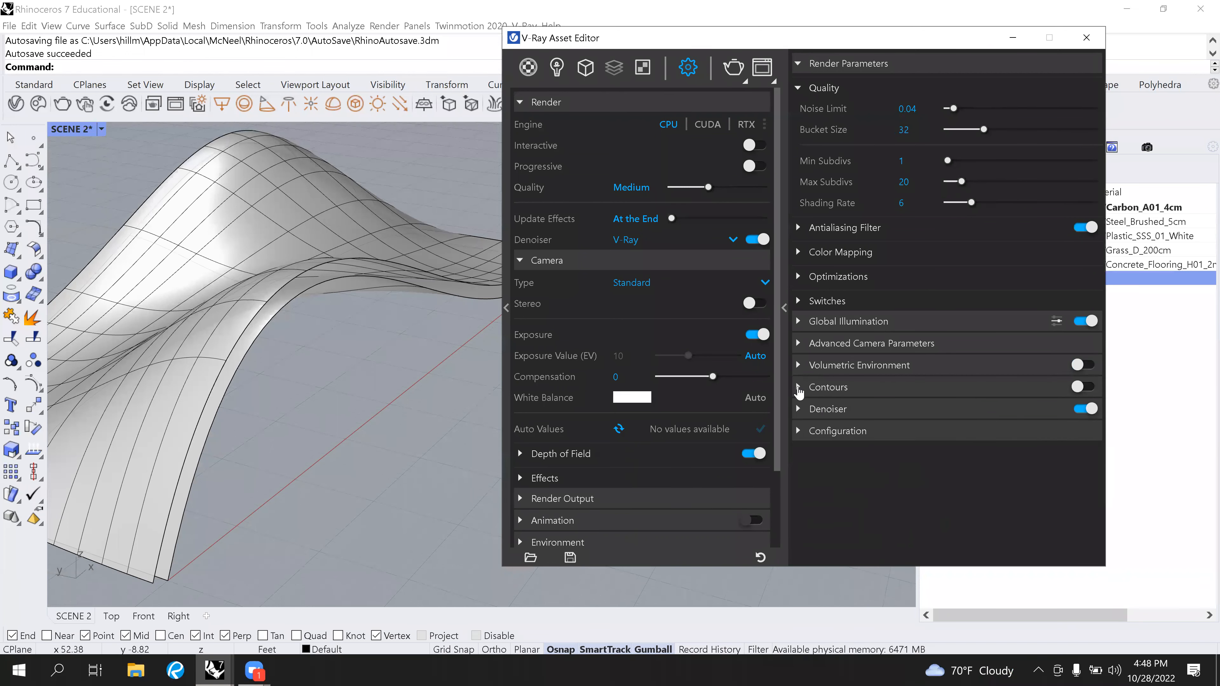
# Examine the Contours, Denoiser and Configuration render parameters, collapsing each section after viewing it.
pyautogui.click(798, 387)
pyautogui.scroll(-2, 1057, 456)
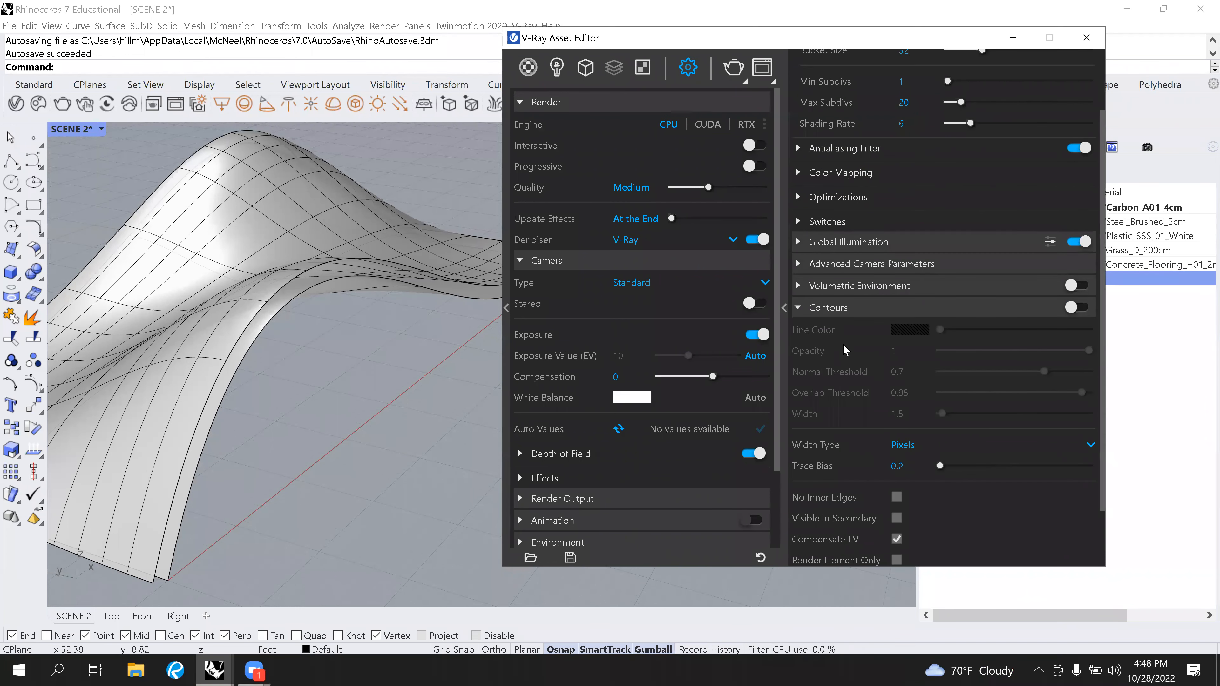
pyautogui.click(798, 312)
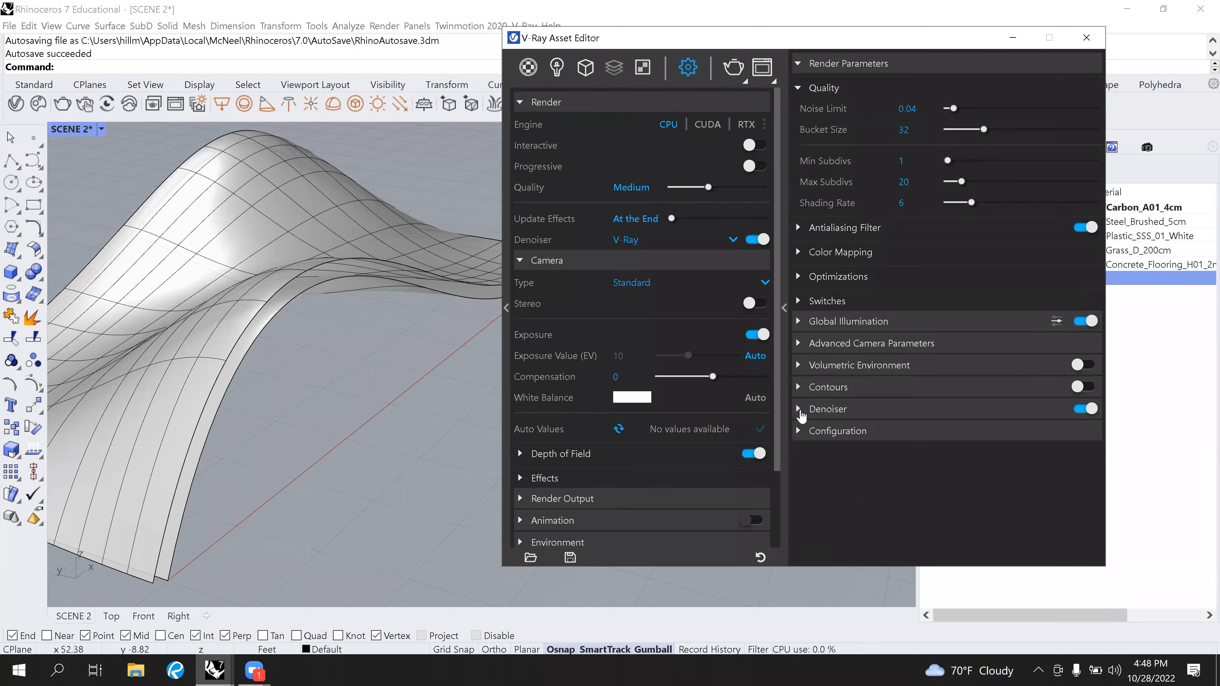
pyautogui.click(799, 409)
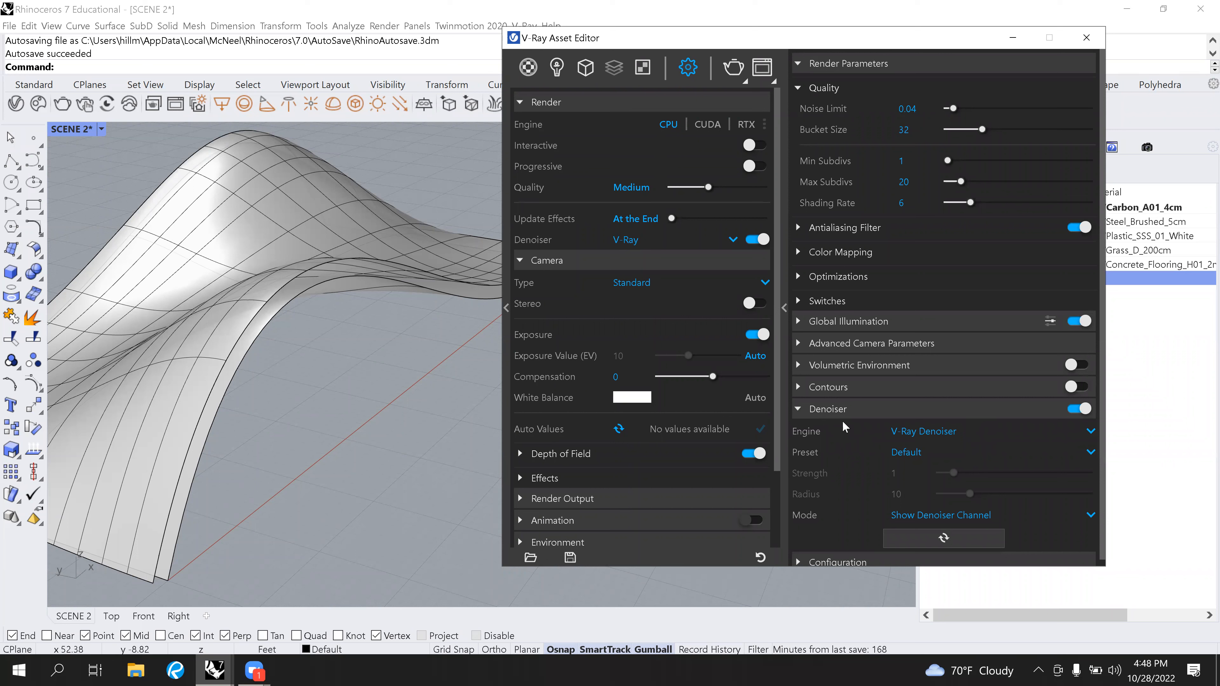
pyautogui.click(800, 415)
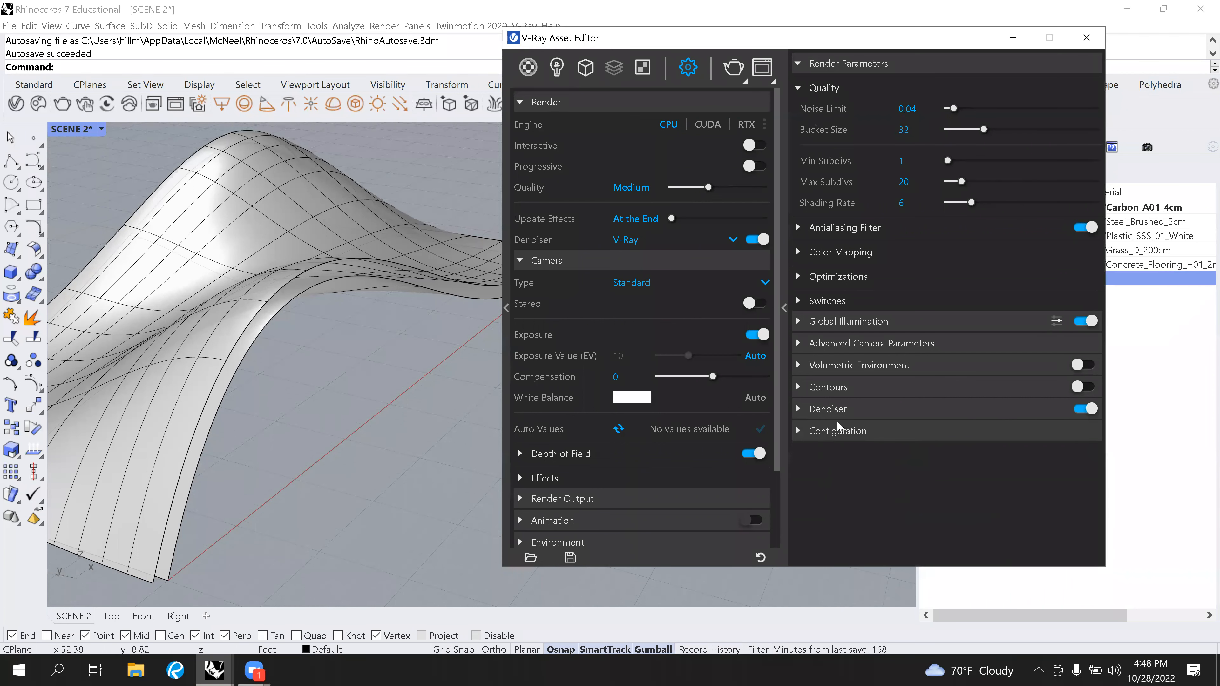
pyautogui.click(799, 431)
pyautogui.scroll(-3, 1008, 452)
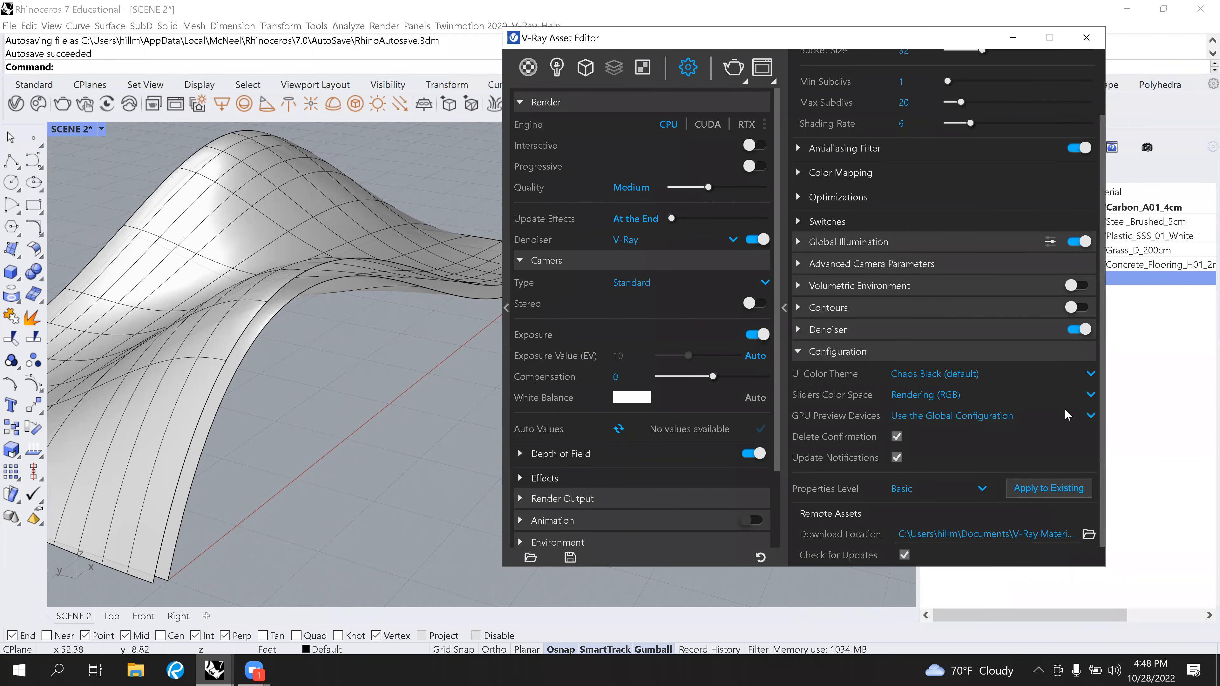
pyautogui.click(800, 358)
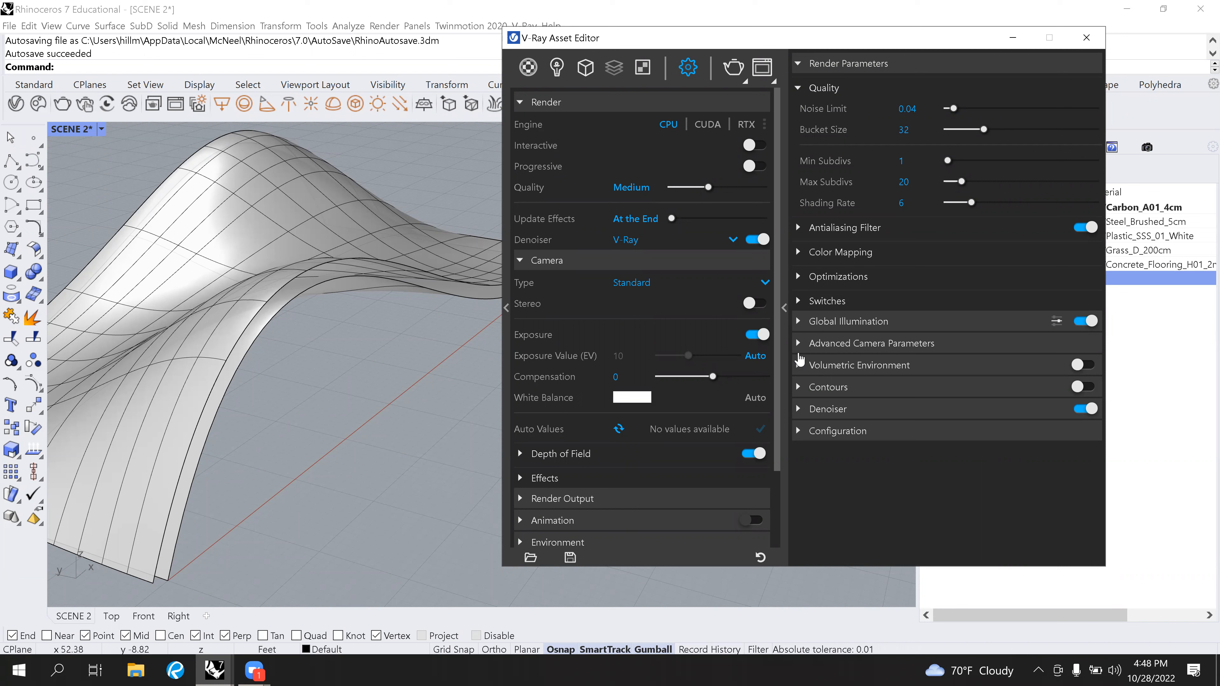
# Look at the options for saving the render settings as a .vropt file, and cancel without saving.
pyautogui.click(571, 560)
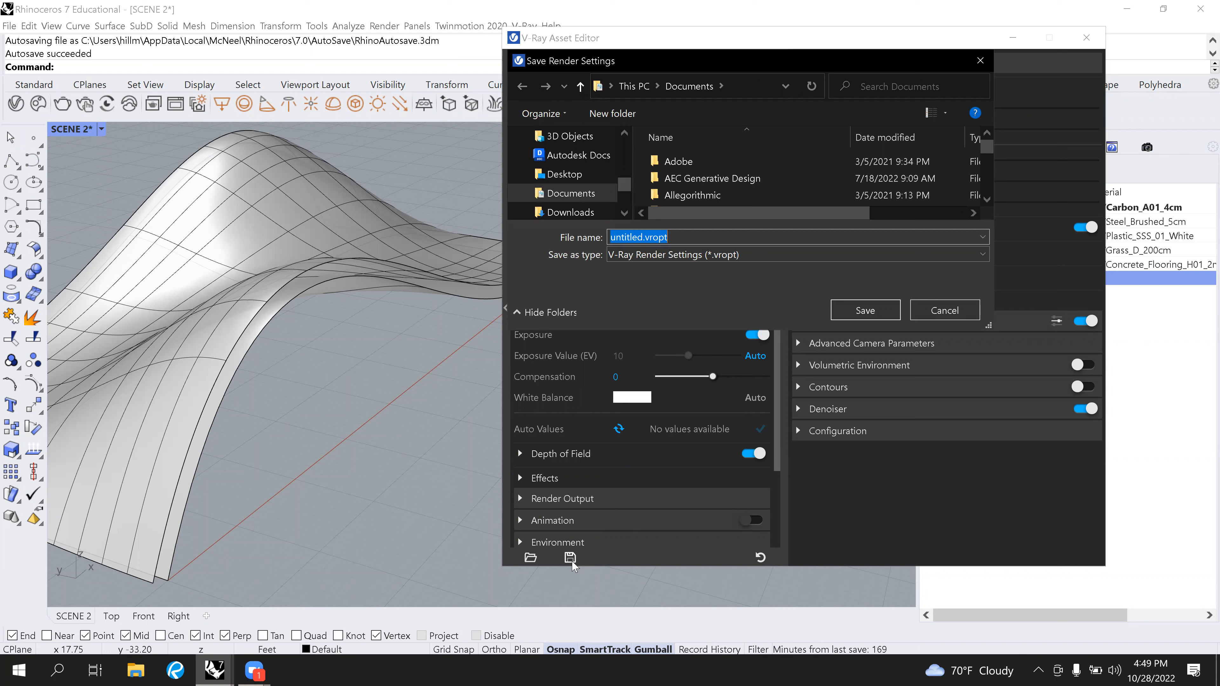
pyautogui.click(942, 311)
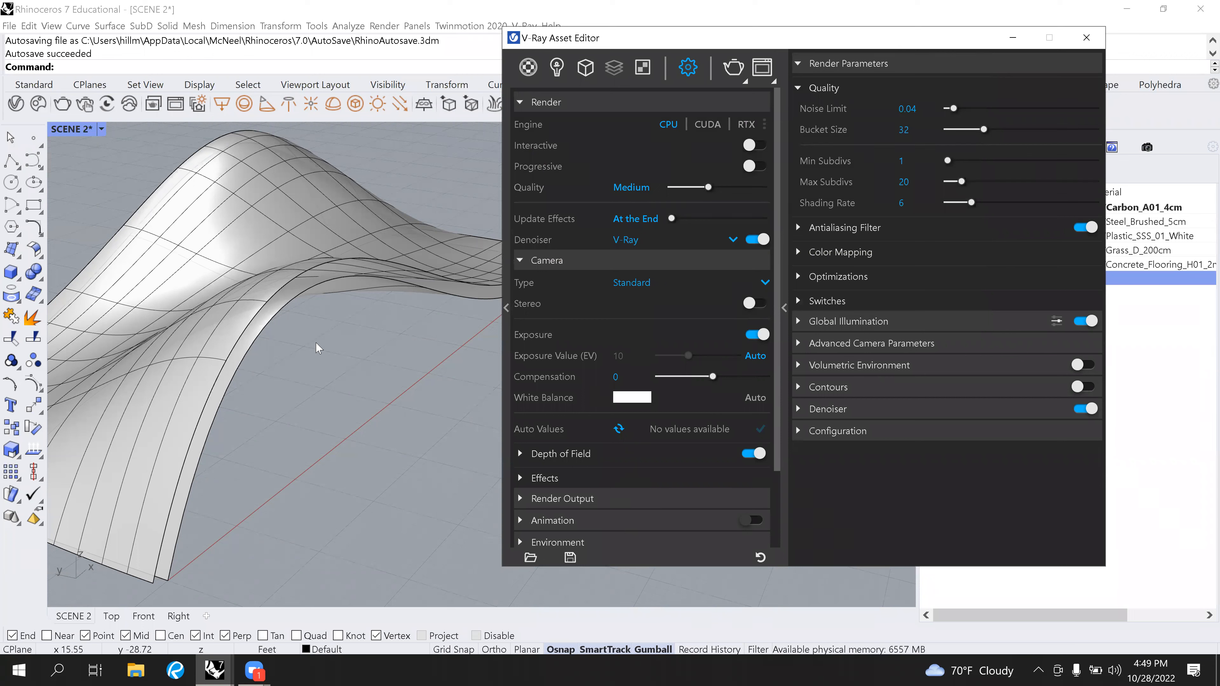
# Start an interactive V-Ray render of the canopy from a low perspective in the V-Ray Frame Buffer.
pyautogui.click(363, 460)
pyautogui.scroll(-3, 362, 461)
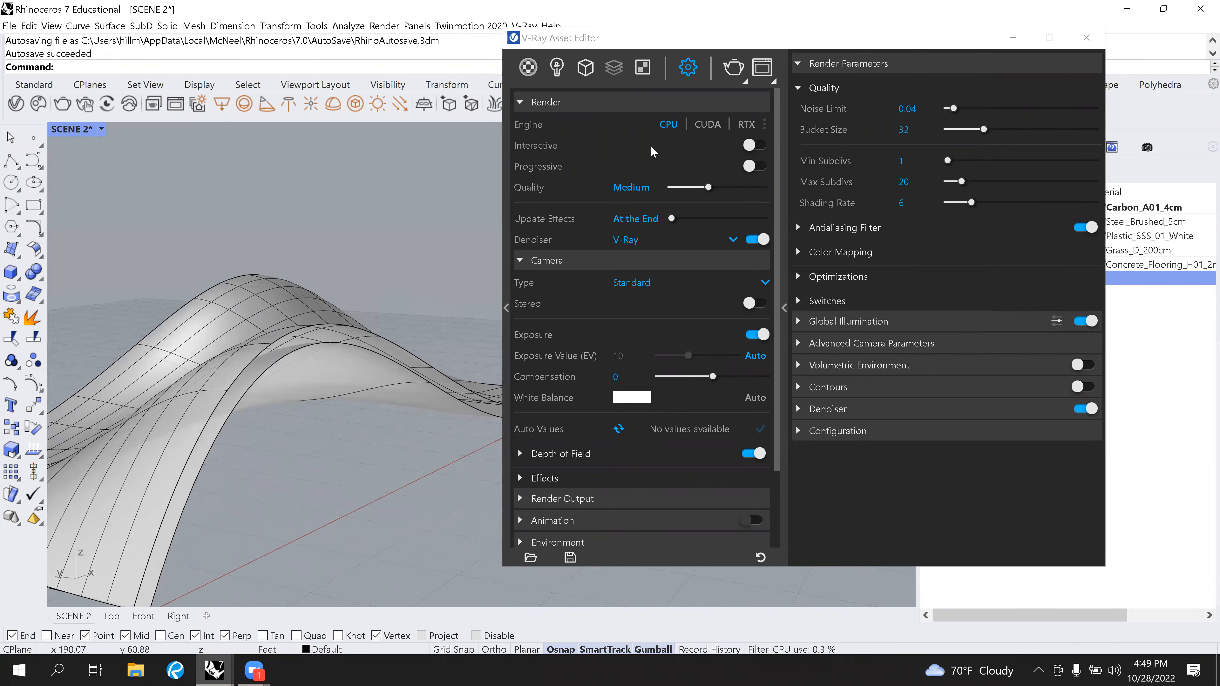
pyautogui.scroll(-2, 363, 310)
pyautogui.scroll(1, 294, 447)
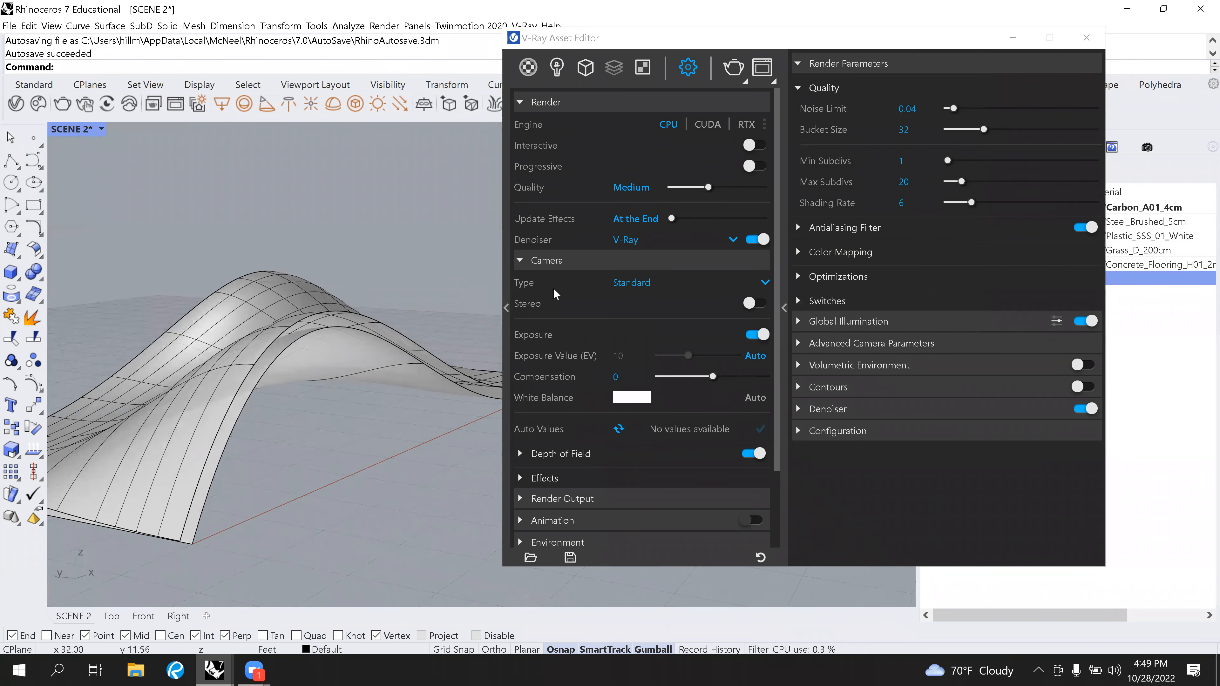
pyautogui.click(734, 69)
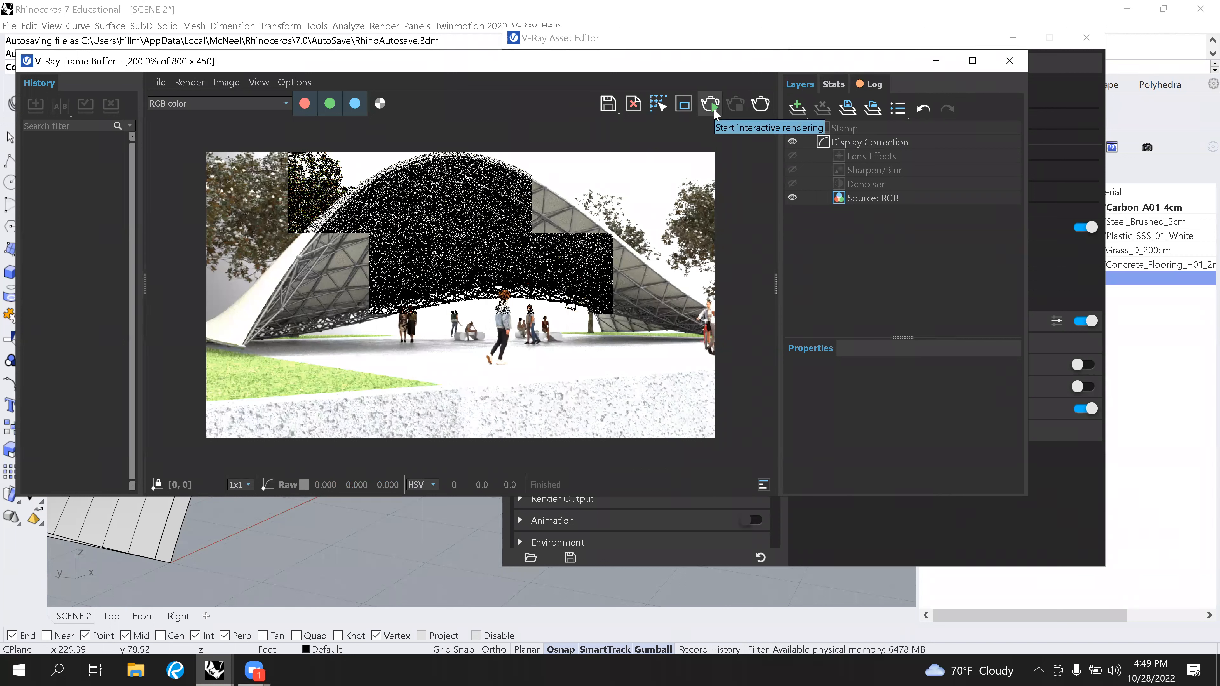
pyautogui.click(763, 107)
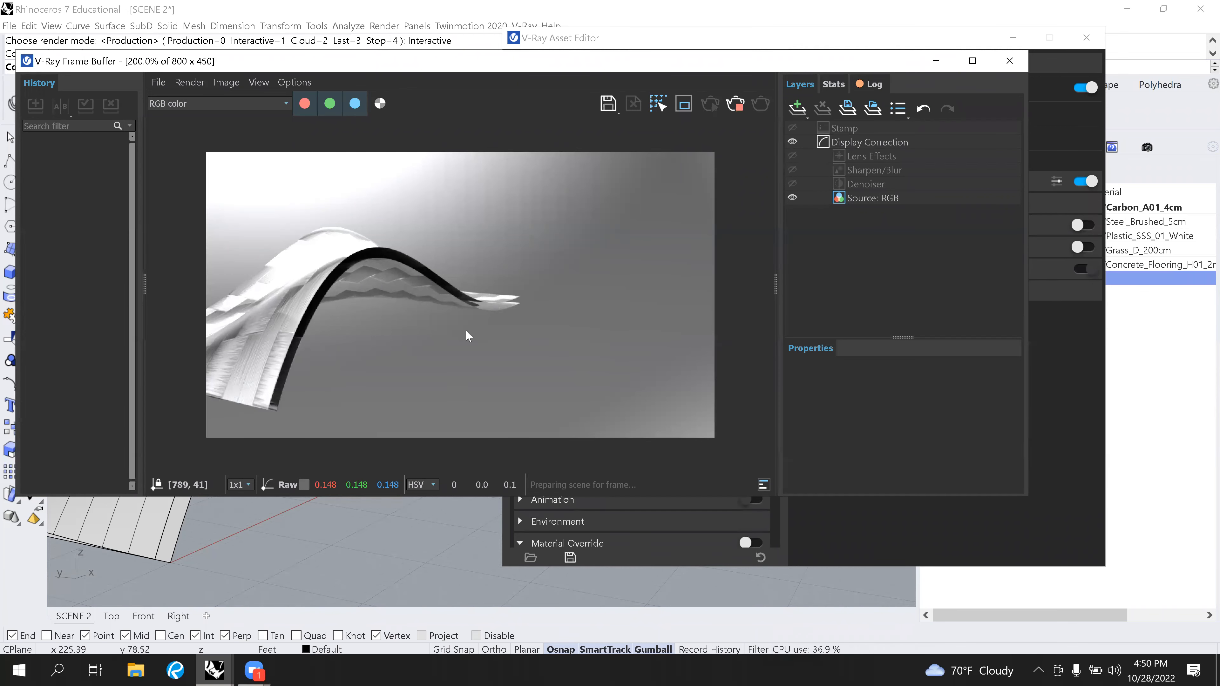
# View the canopy from above and inspect its surface texture up close in the interactive render at 400% zoom.
pyautogui.moveTo(406, 528); pyautogui.dragTo(340, 464, button='right')
pyautogui.scroll(-5, 340, 464)
pyautogui.scroll(6, 425, 444)
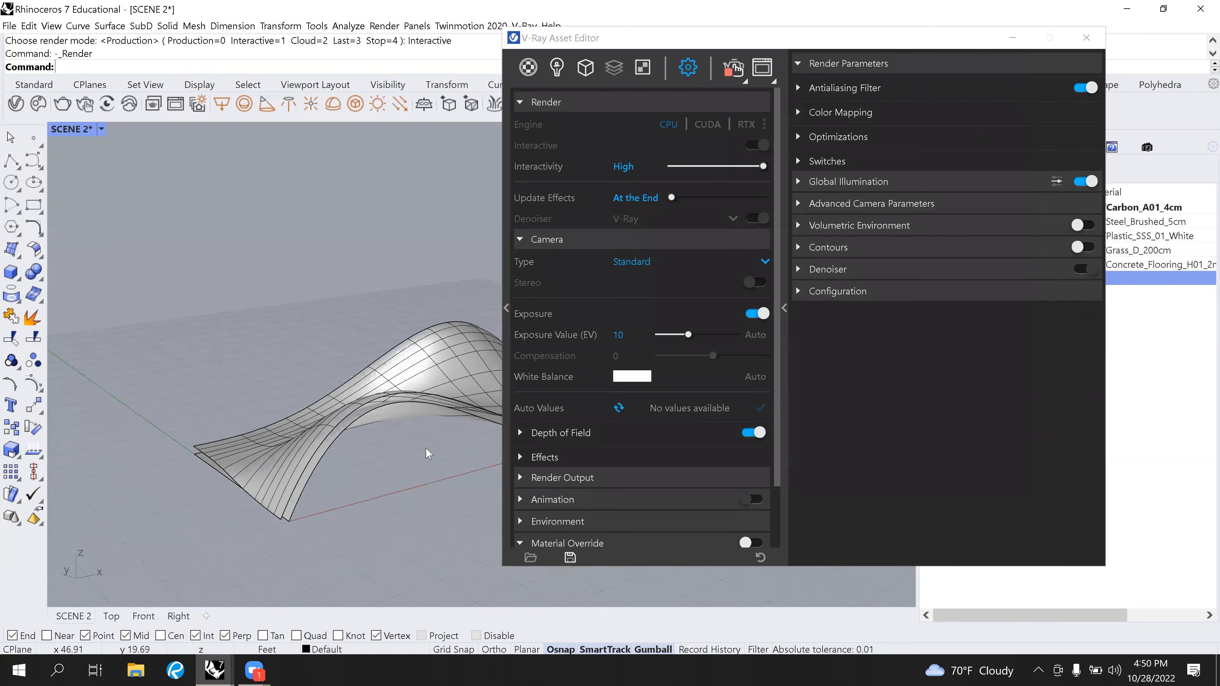
pyautogui.moveTo(348, 419); pyautogui.dragTo(277, 668, button='right')
pyautogui.scroll(-5, 309, 429)
pyautogui.moveTo(216, 673)
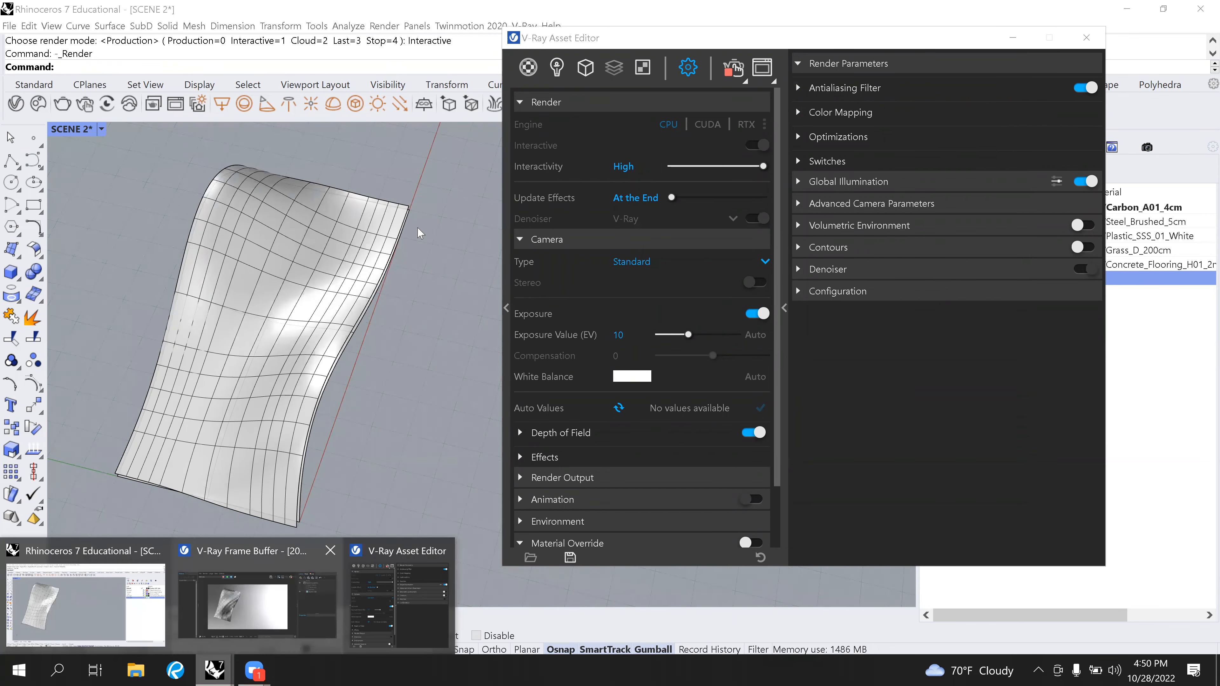
pyautogui.click(354, 588)
pyautogui.scroll(2, 318, 301)
pyautogui.scroll(-1, 439, 294)
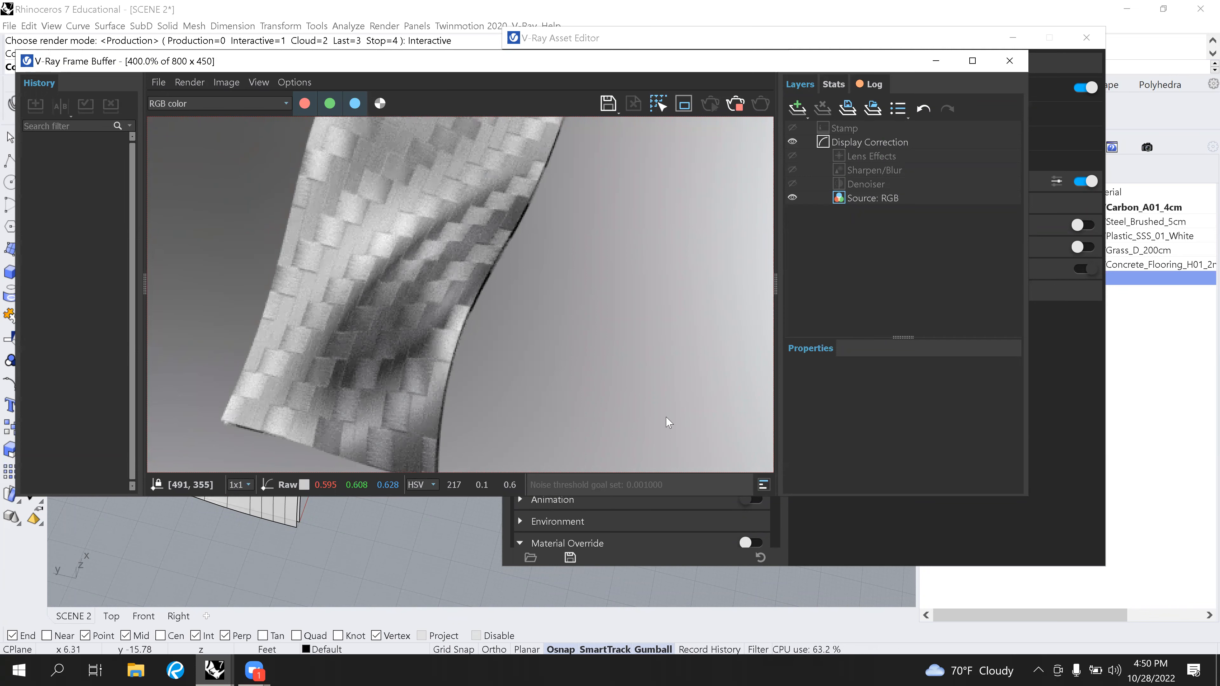
# Return to the Asset Editor's materials and show the settings of the Carbon_A01_4cm material.
pyautogui.click(864, 537)
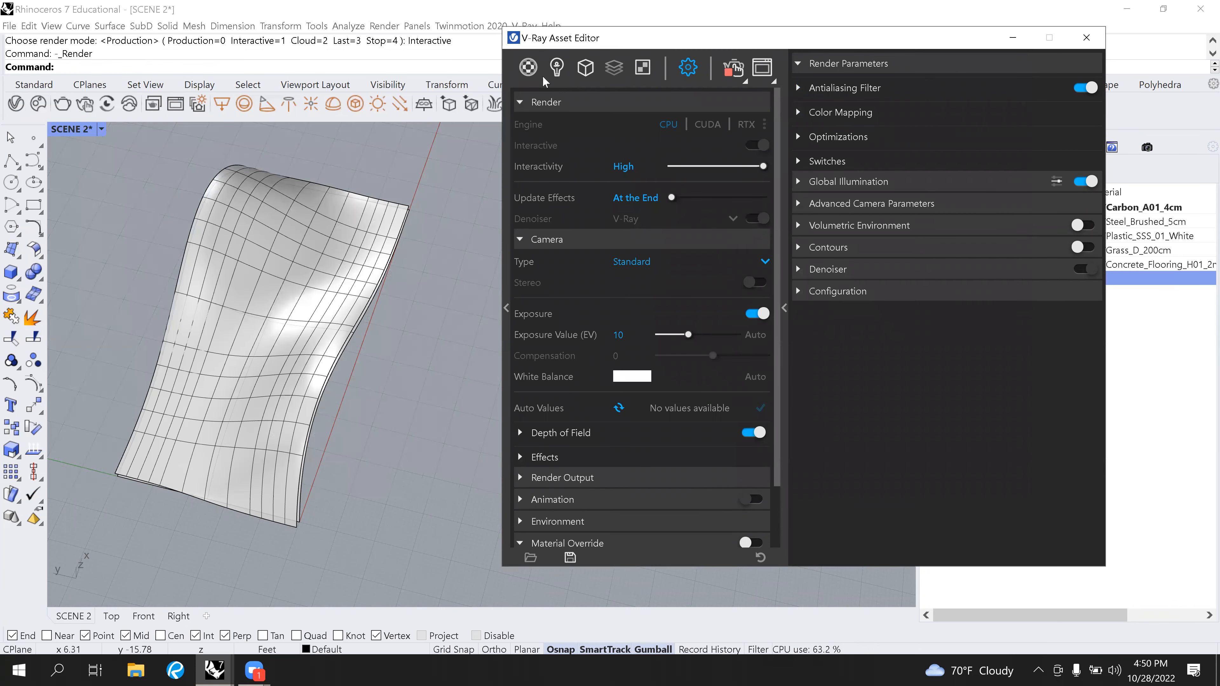
pyautogui.click(528, 68)
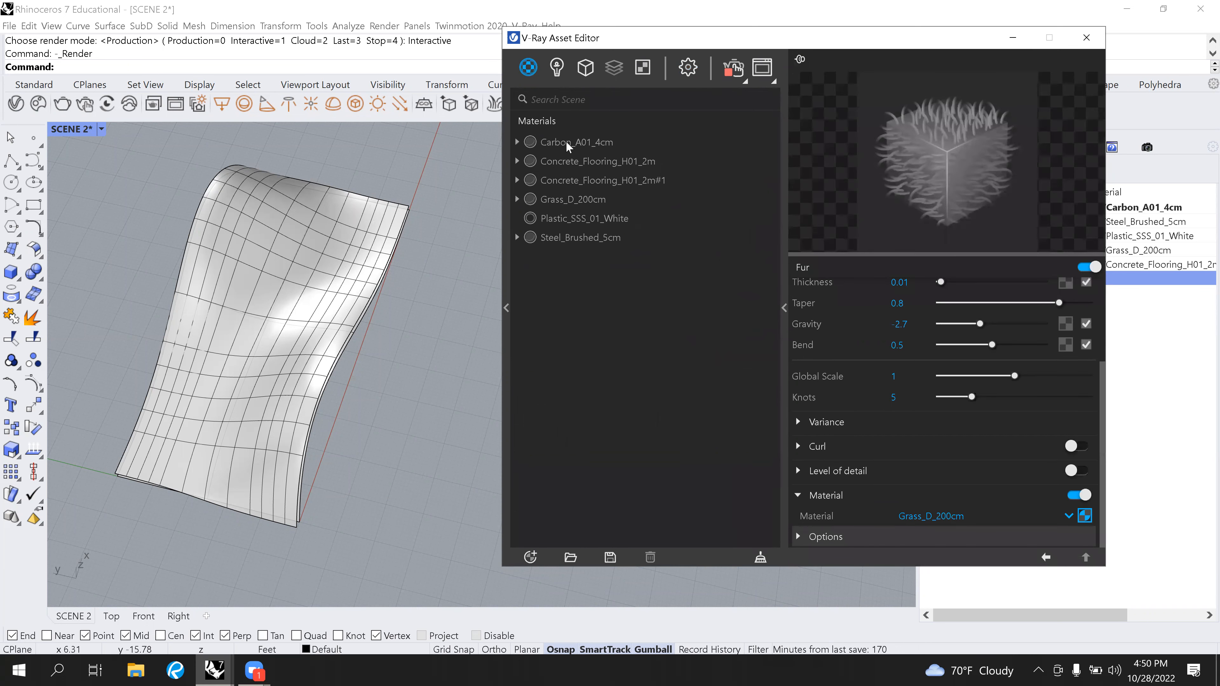
pyautogui.click(568, 143)
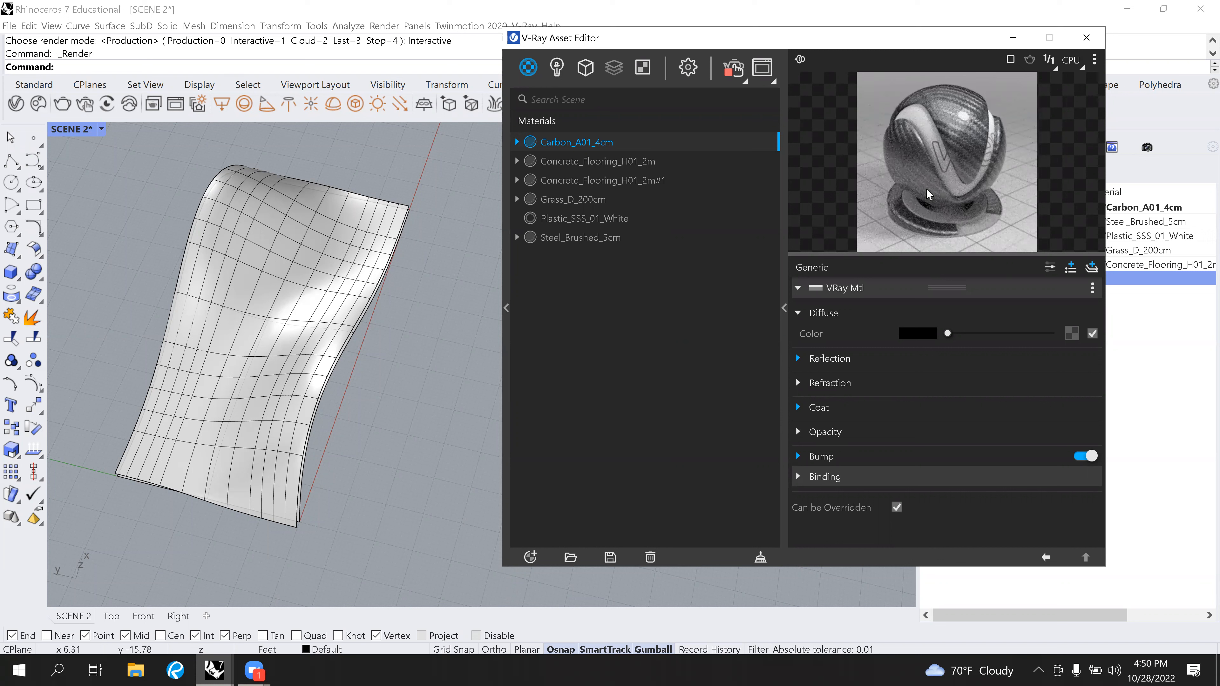
# Inspect the normal map in the Carbon_A01_4cm material's Bump settings and open the material's UVW Placement.
pyautogui.click(797, 457)
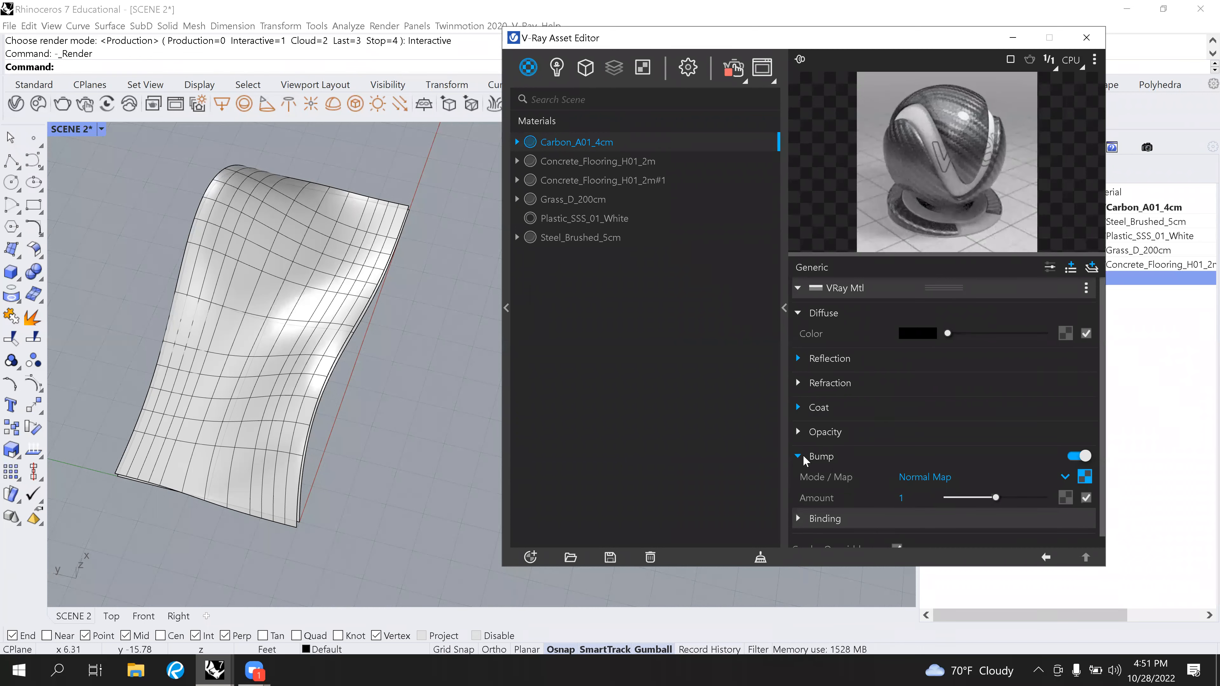
pyautogui.click(1084, 477)
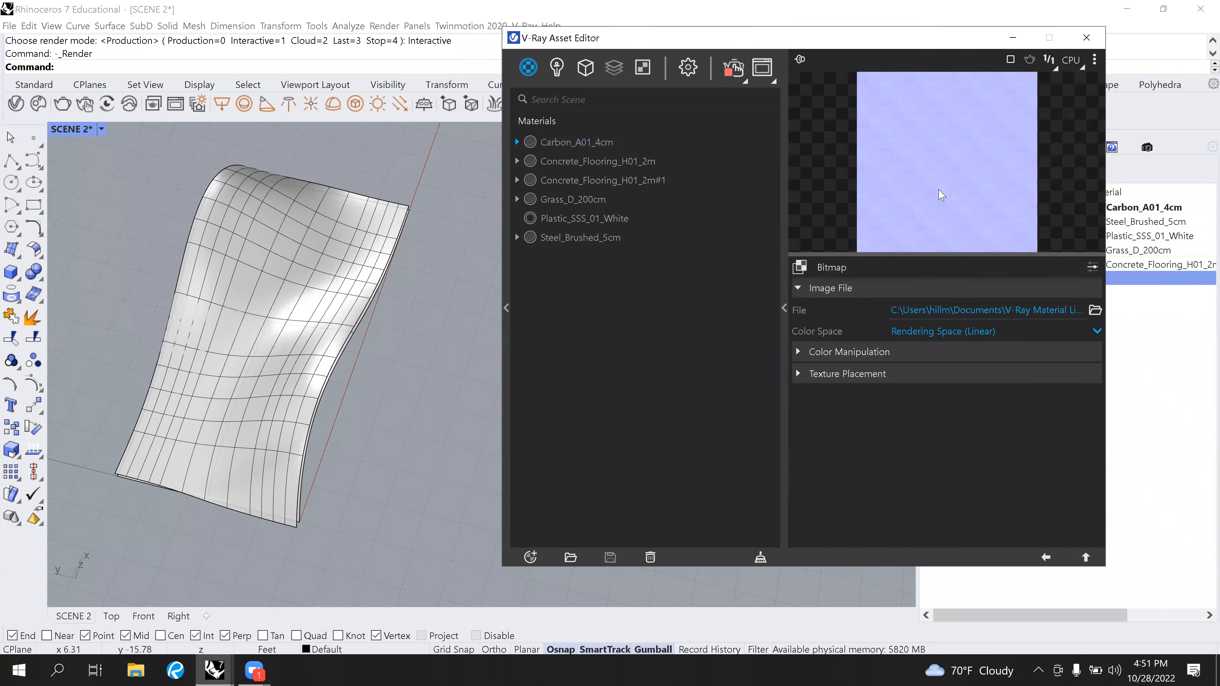
pyautogui.click(517, 142)
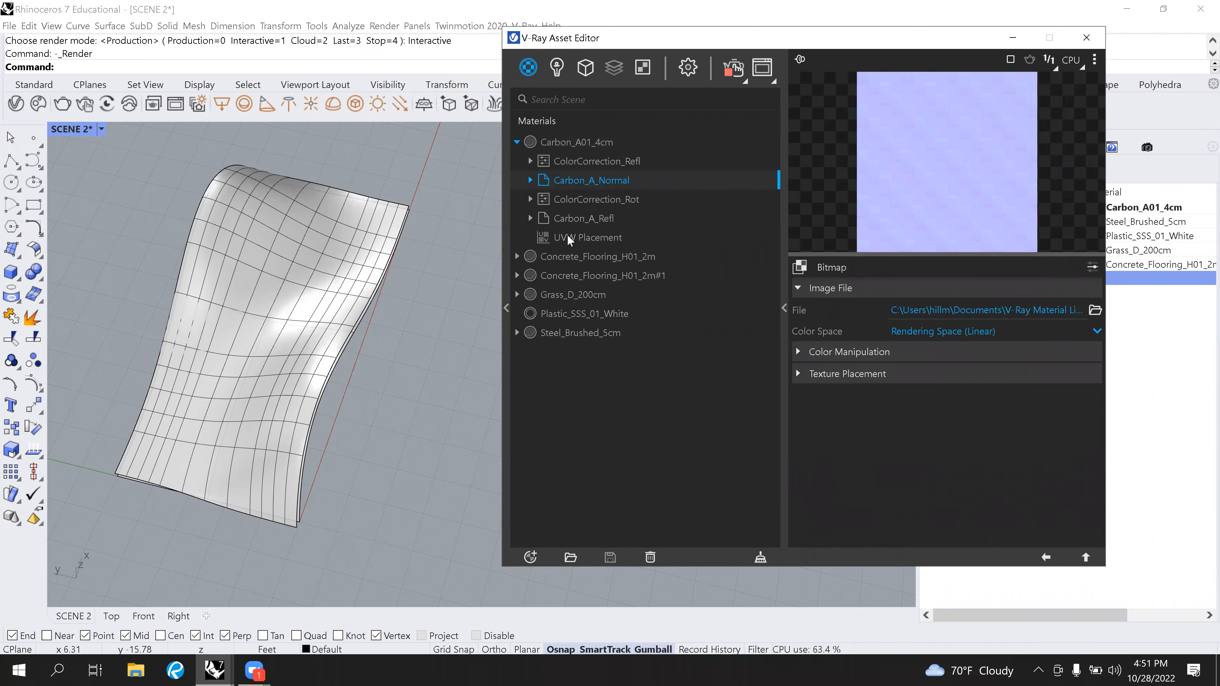
pyautogui.click(601, 239)
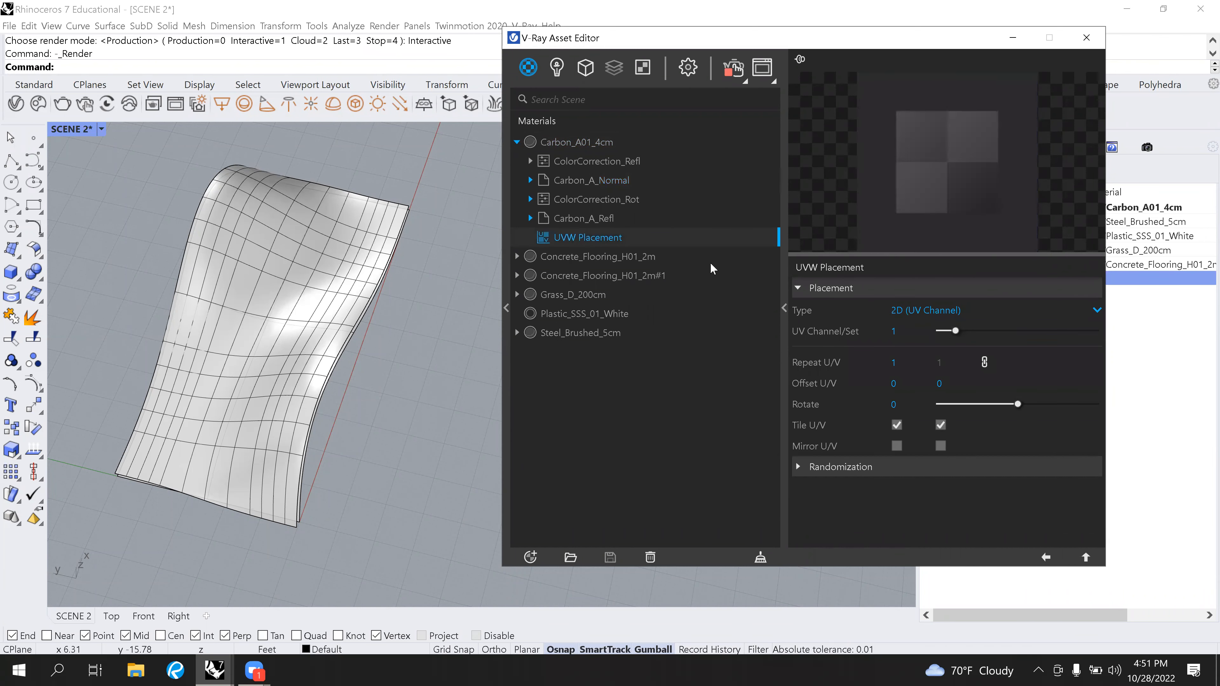
# Set the carbon material's linked U/V texture repeat to 10.
pyautogui.click(909, 364)
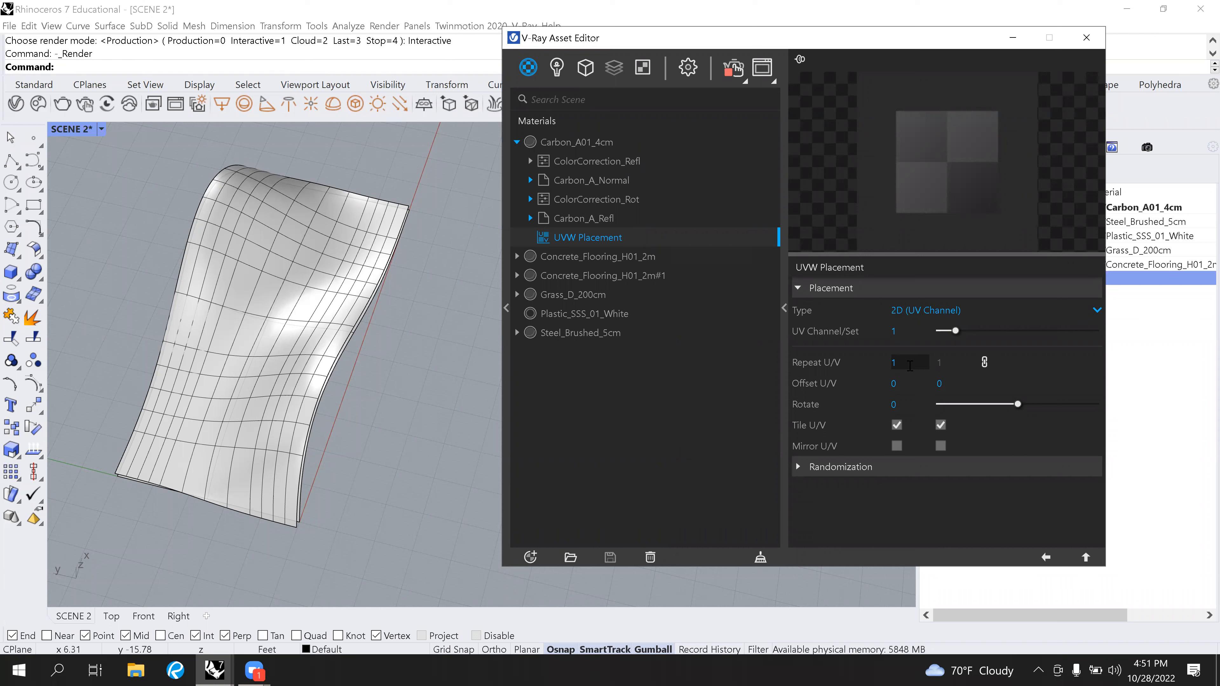
pyautogui.moveTo(909, 366); pyautogui.dragTo(891, 367)
pyautogui.write('10')
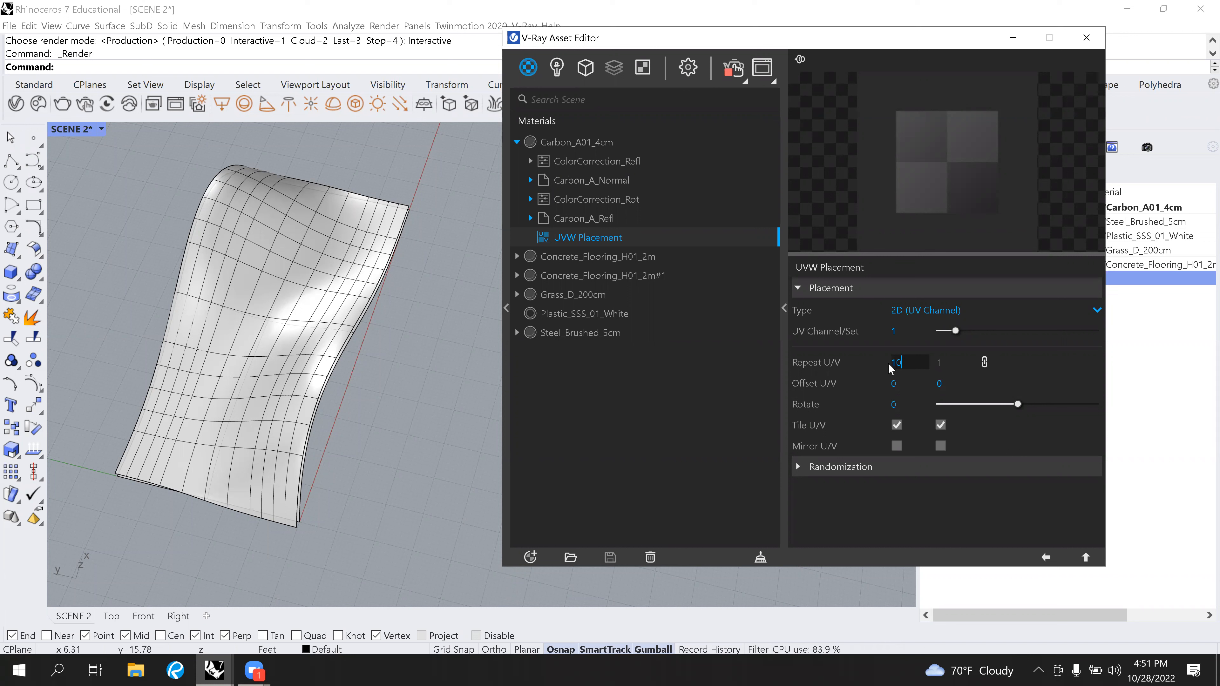
pyautogui.press('Return')
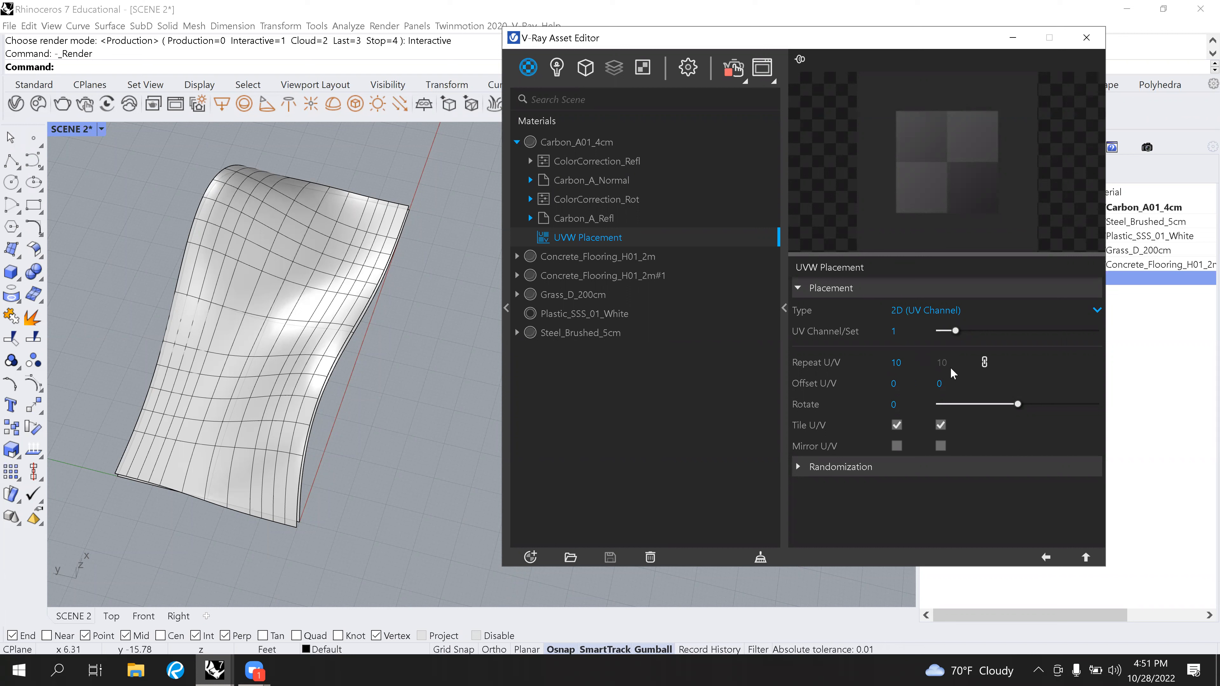
# Examine the carbon weave's scale up close on the curved surface in the interactive render.
pyautogui.click(261, 392)
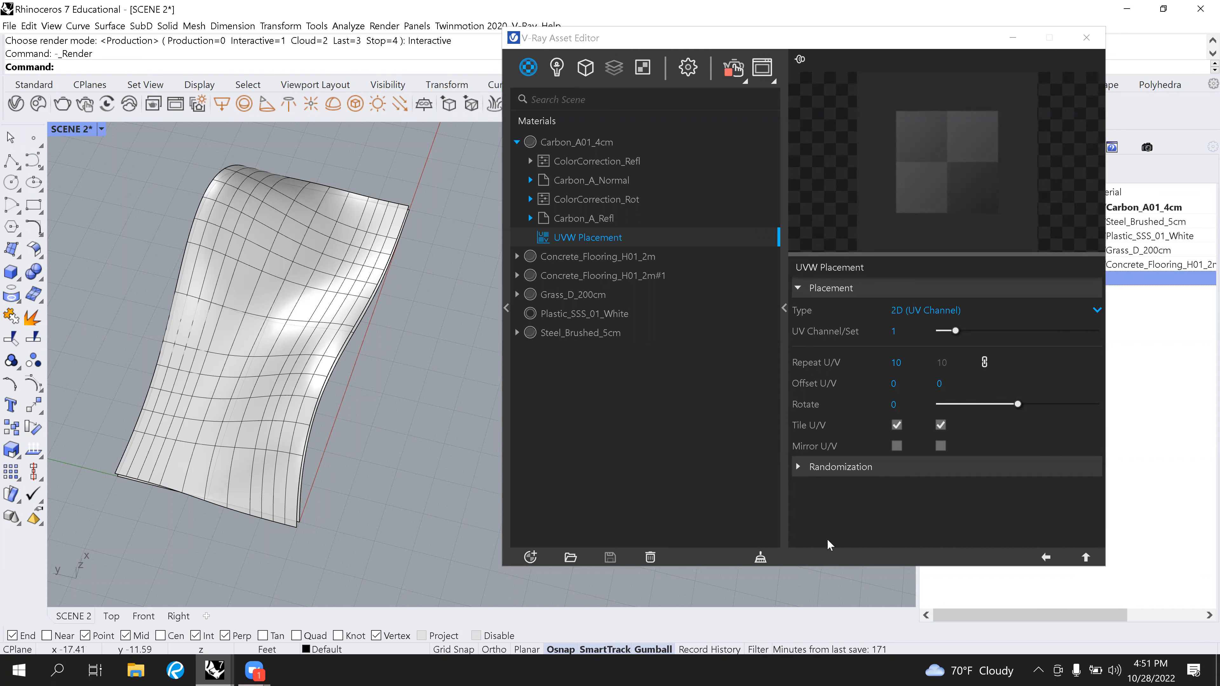
pyautogui.click(215, 670)
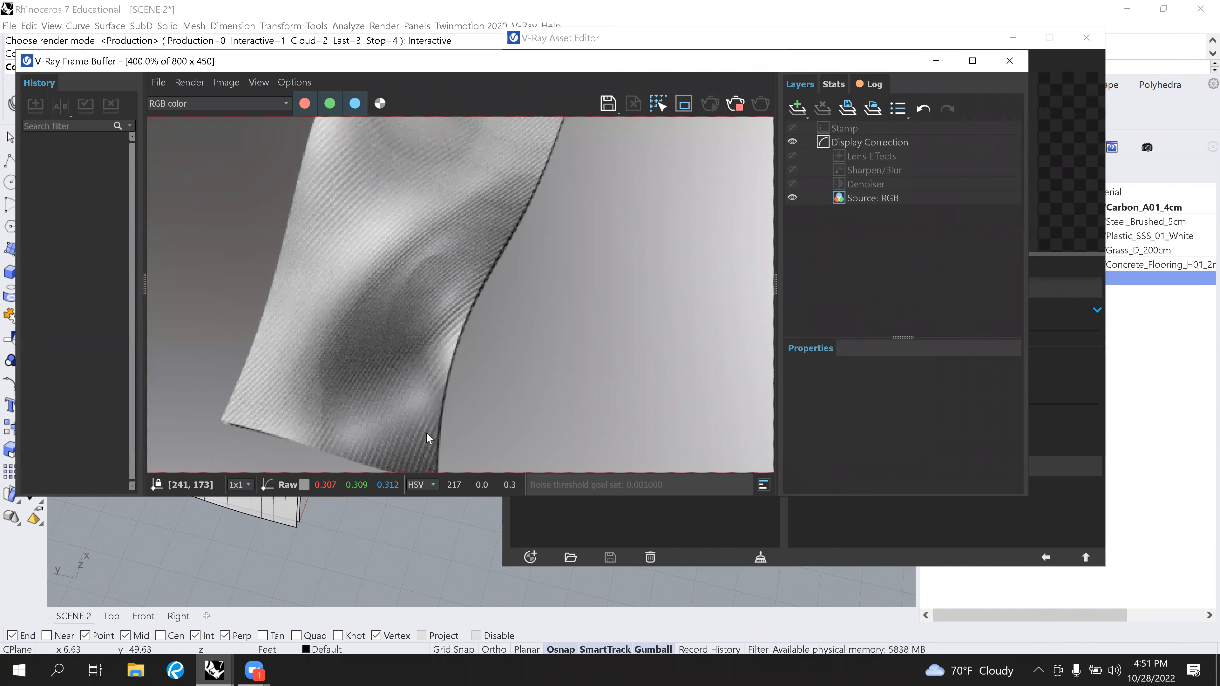
pyautogui.scroll(2, 445, 375)
pyautogui.click(373, 537)
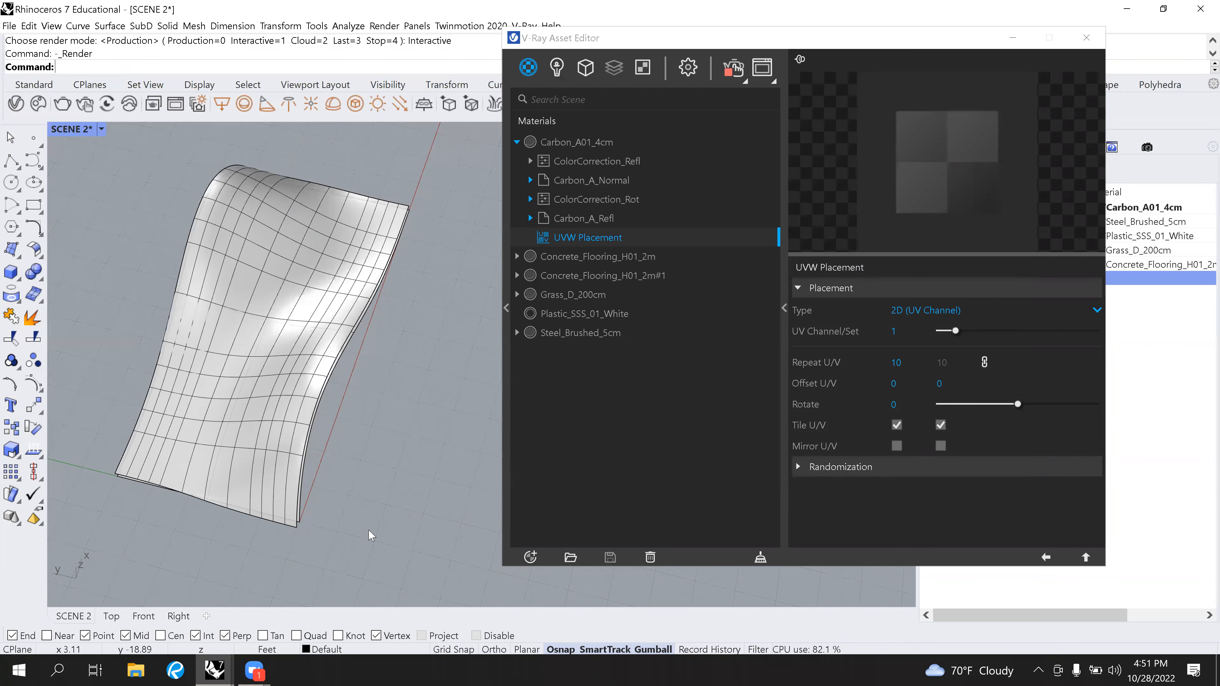
pyautogui.scroll(3, 324, 496)
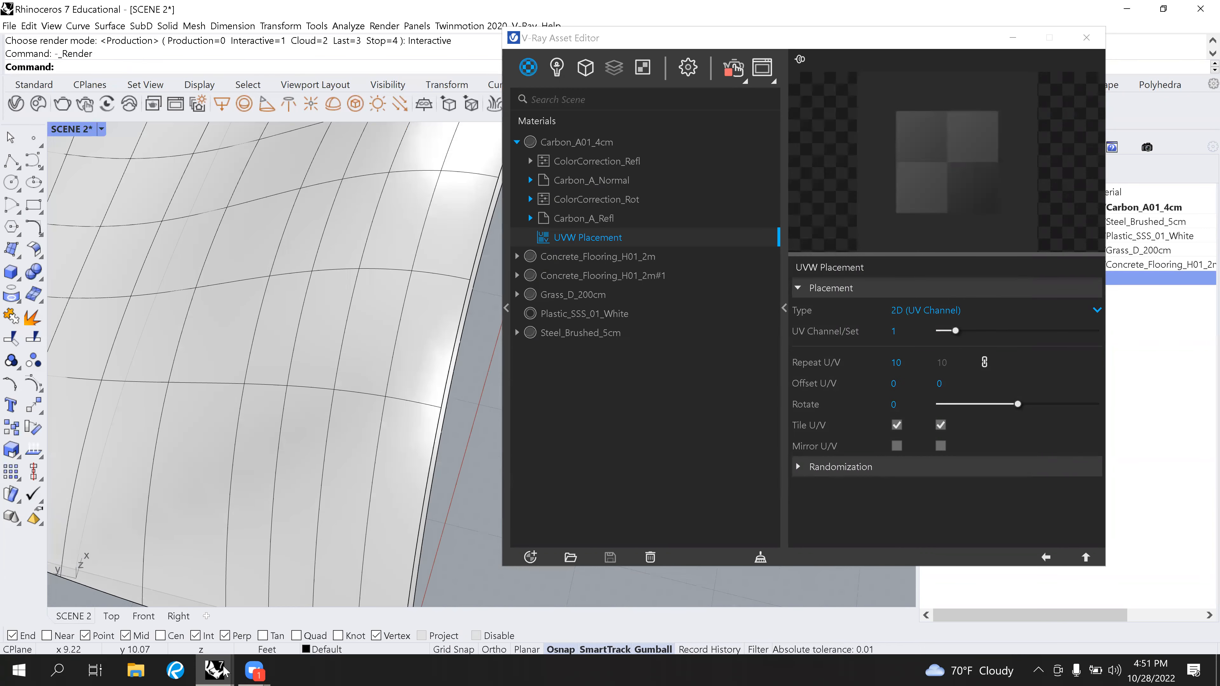
pyautogui.scroll(2, 324, 529)
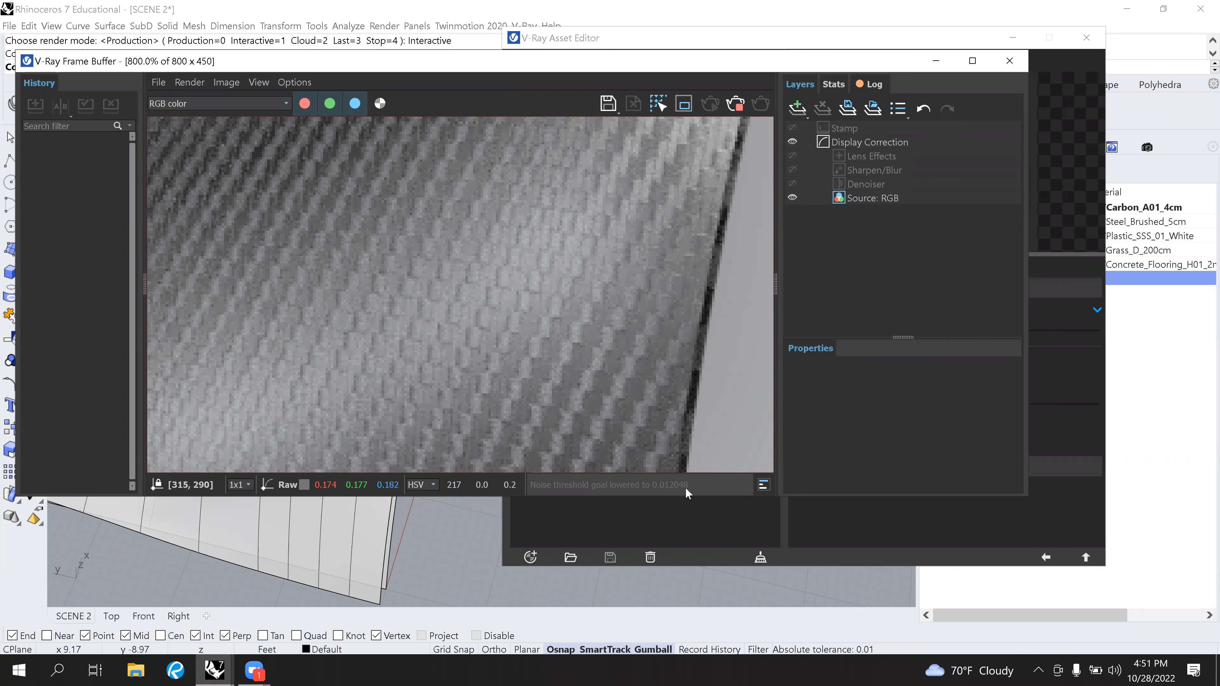
# Set the carbon material's U/V repeat to 15 and reset its texture rotation to 0.
pyautogui.click(874, 529)
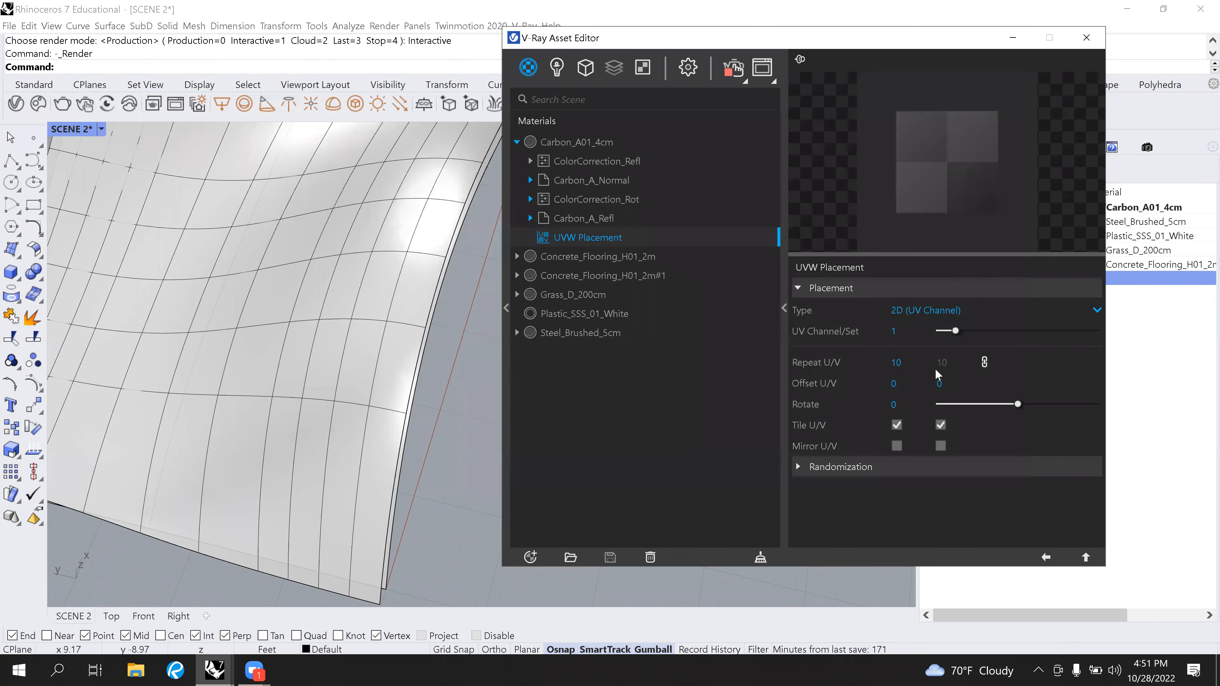
pyautogui.click(894, 363)
pyautogui.write('15')
pyautogui.moveTo(991, 403); pyautogui.dragTo(950, 408)
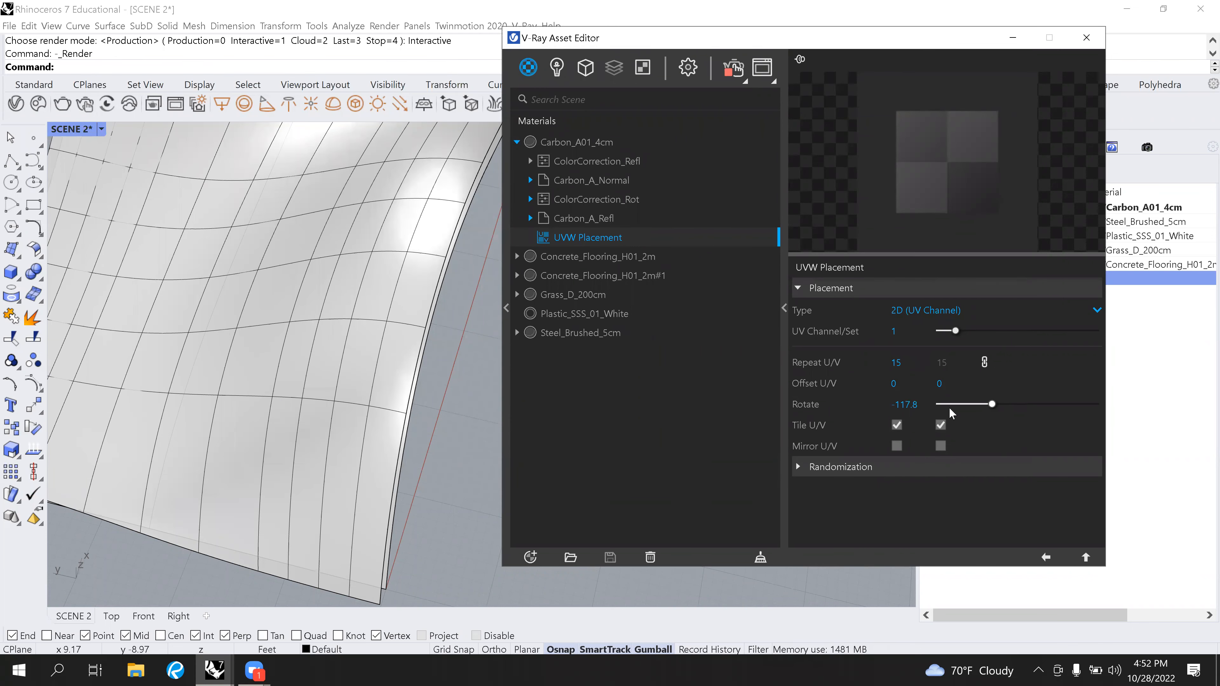
pyautogui.click(910, 404)
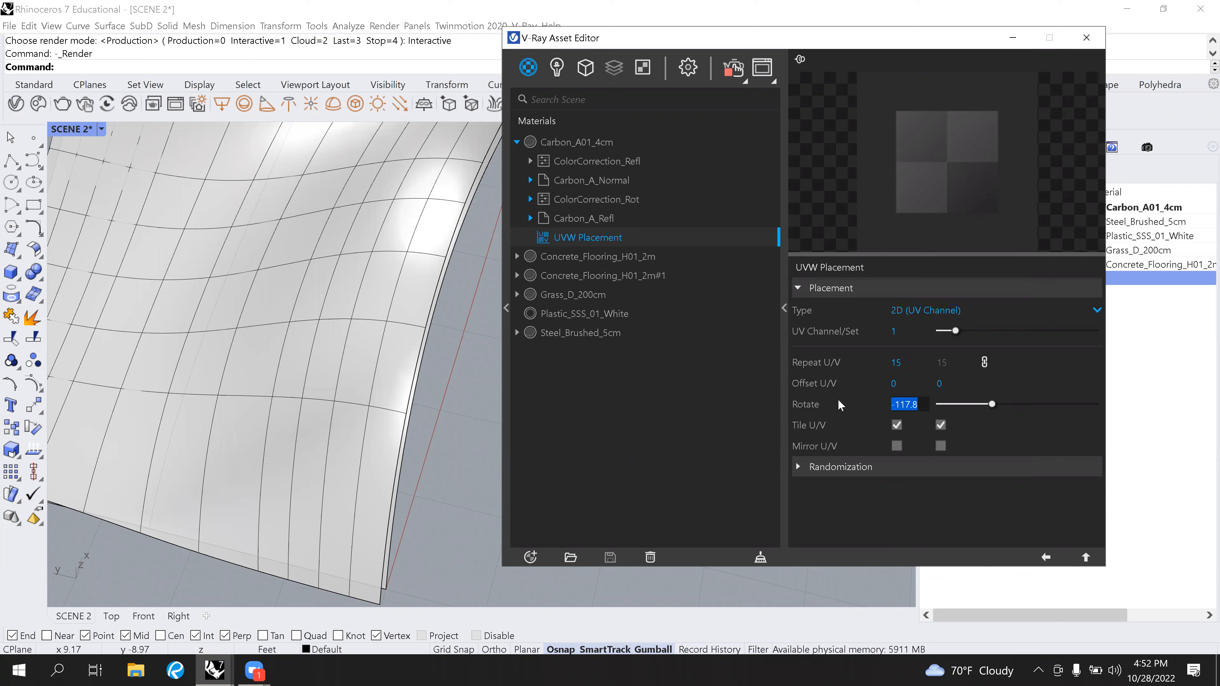
pyautogui.write('0')
pyautogui.press('Return')
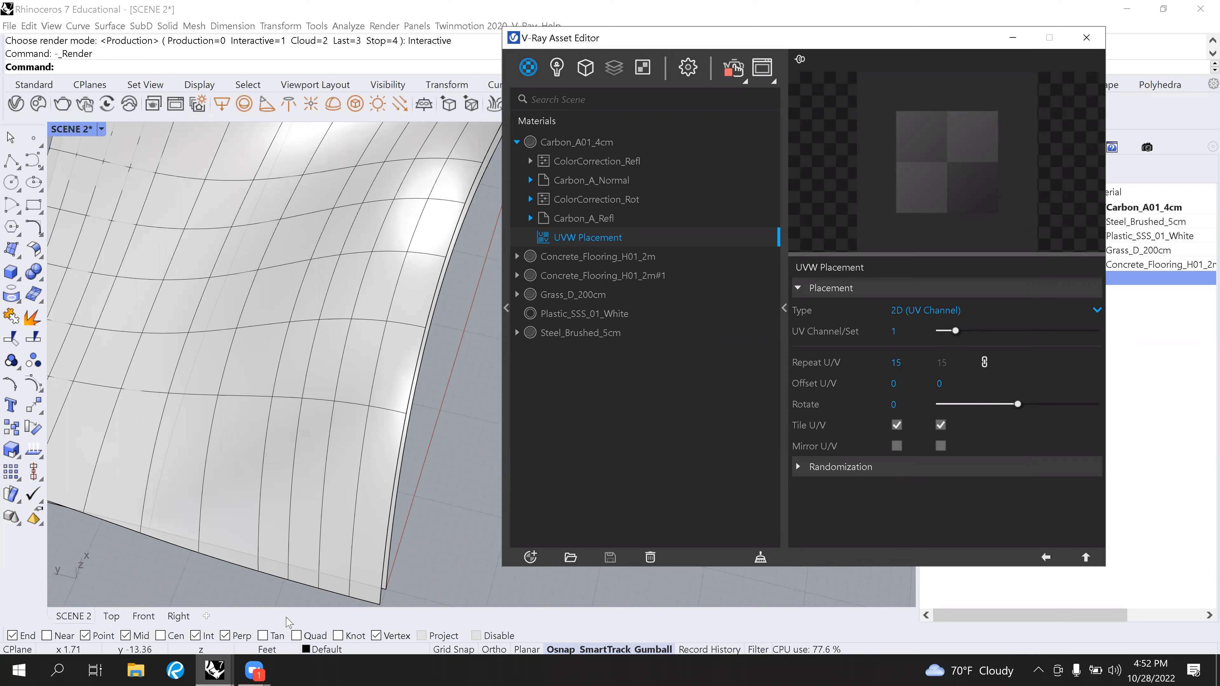
# Check the carbon weave near the surface's edge in the interactive render, both close up and zoomed out.
pyautogui.click(206, 667)
pyautogui.click(252, 635)
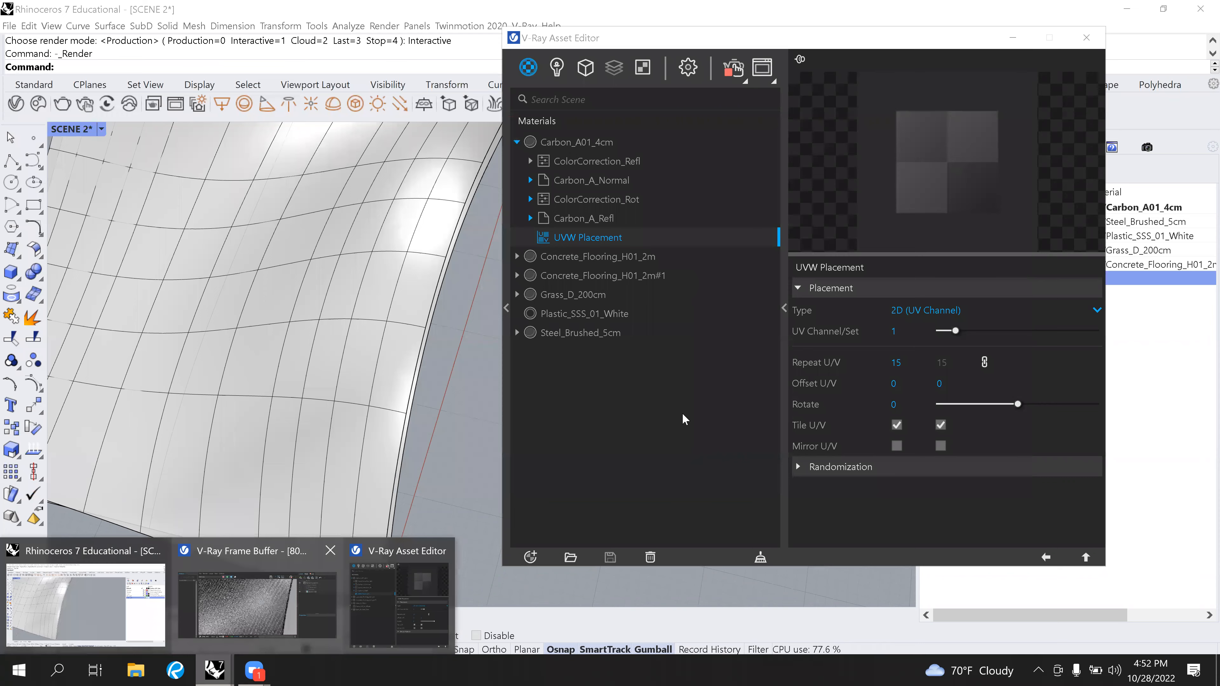
pyautogui.scroll(-1, 596, 380)
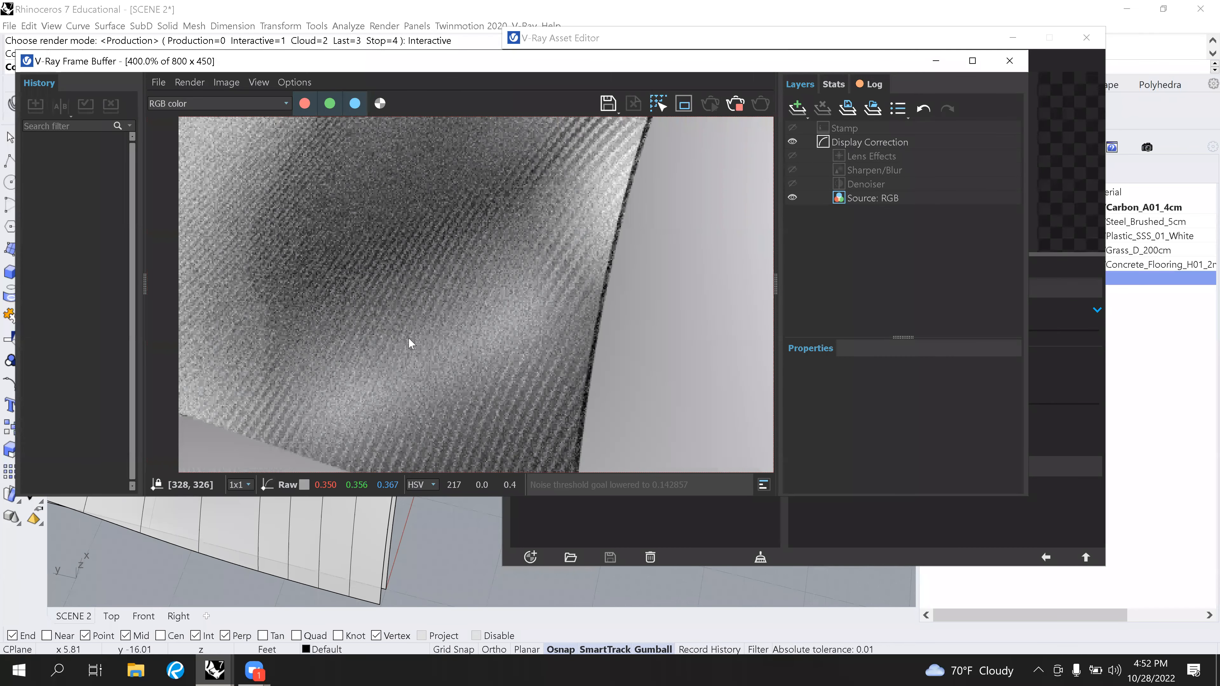
pyautogui.scroll(-1, 409, 338)
pyautogui.scroll(1, 409, 338)
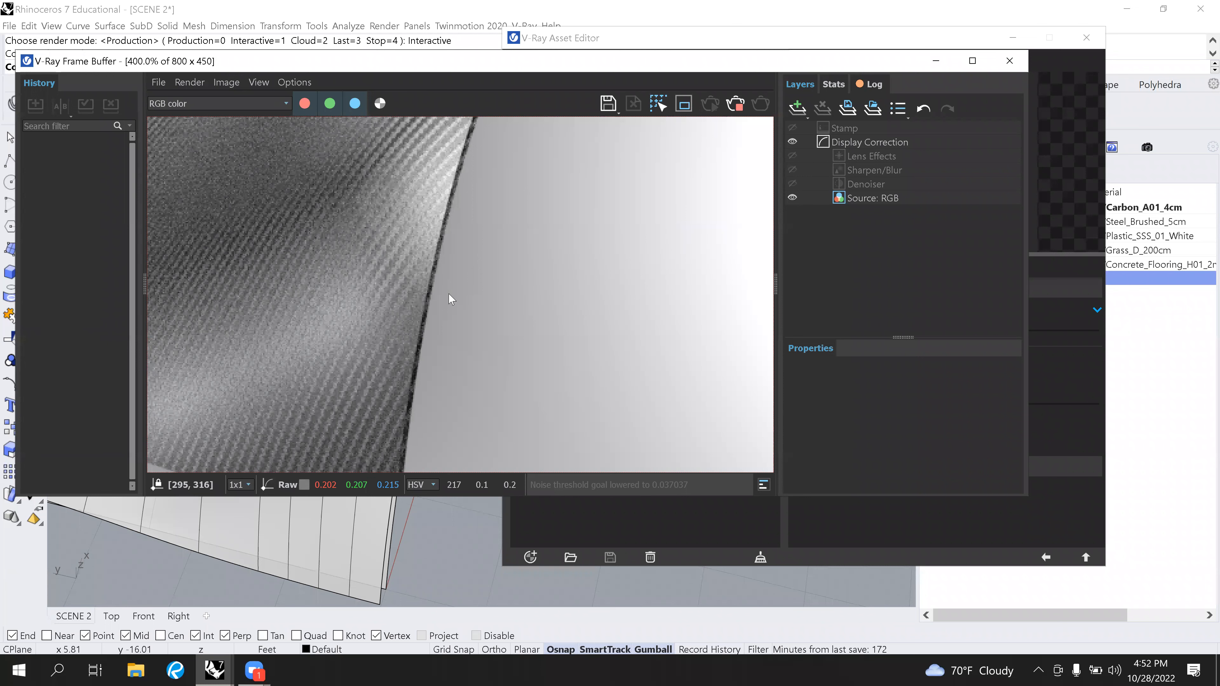
pyautogui.scroll(-1, 447, 302)
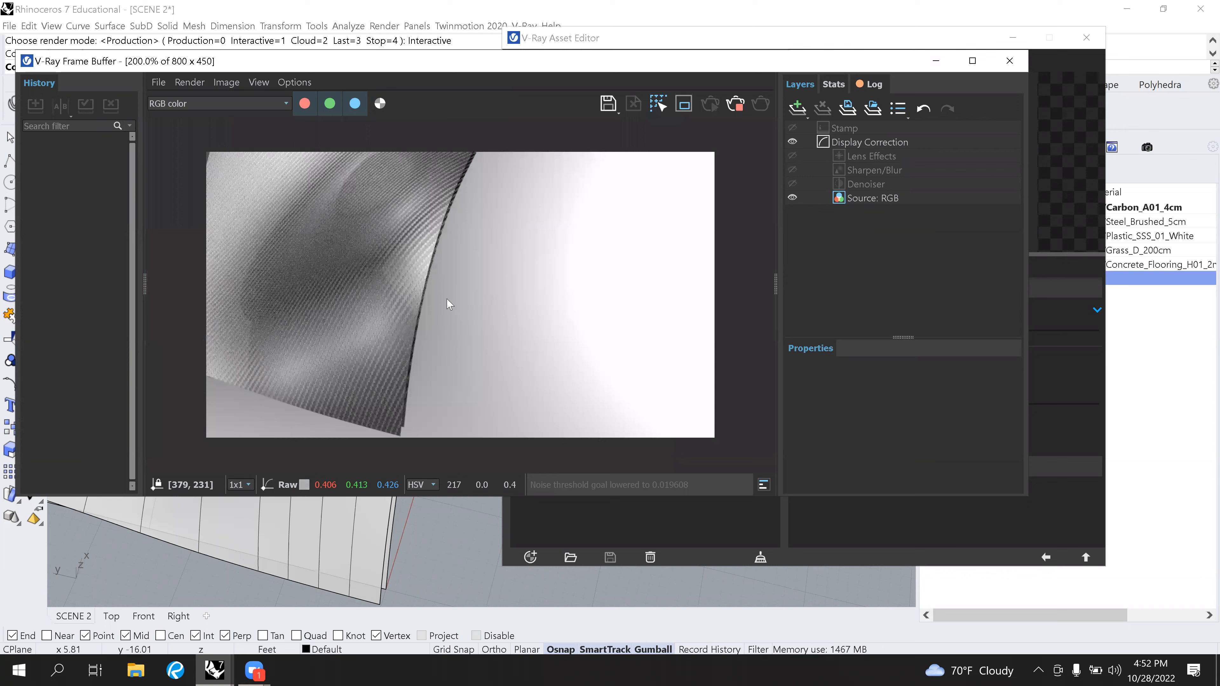
# Set the carbon material's linked U/V texture repeat to 50.
pyautogui.click(668, 508)
pyautogui.click(875, 361)
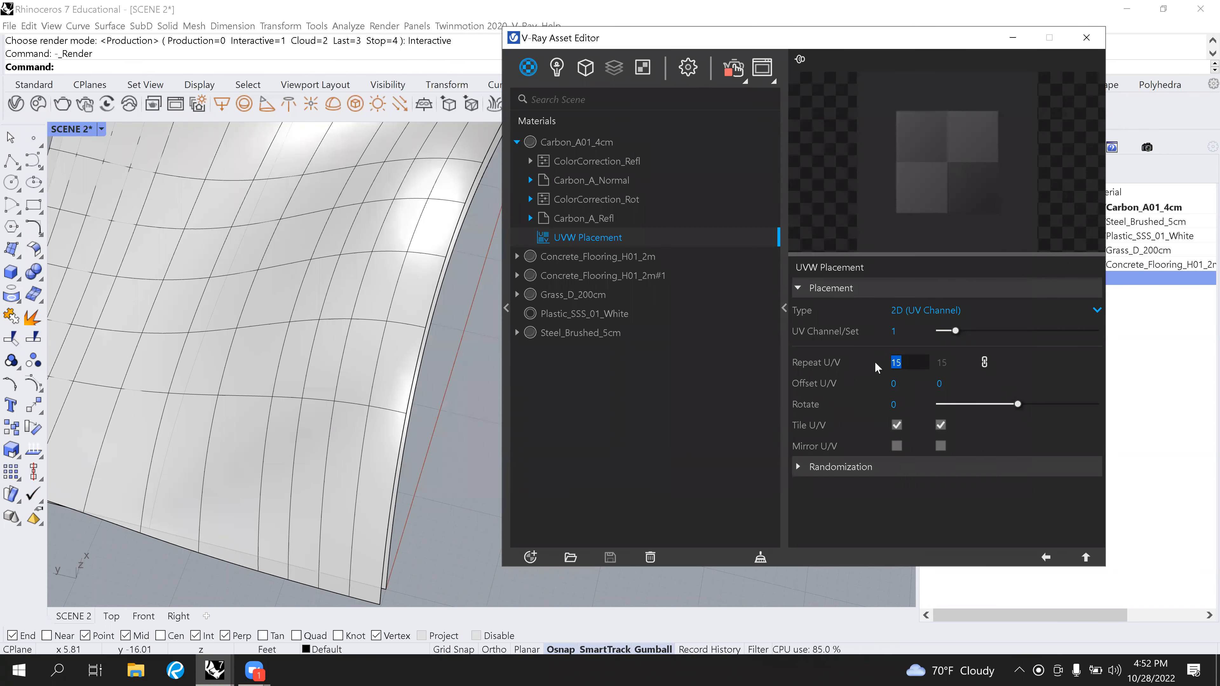
pyautogui.write('50')
pyautogui.press('Return')
# Examine how fine the carbon pattern appears in the updated render and put the frame buffer away.
pyautogui.click(221, 667)
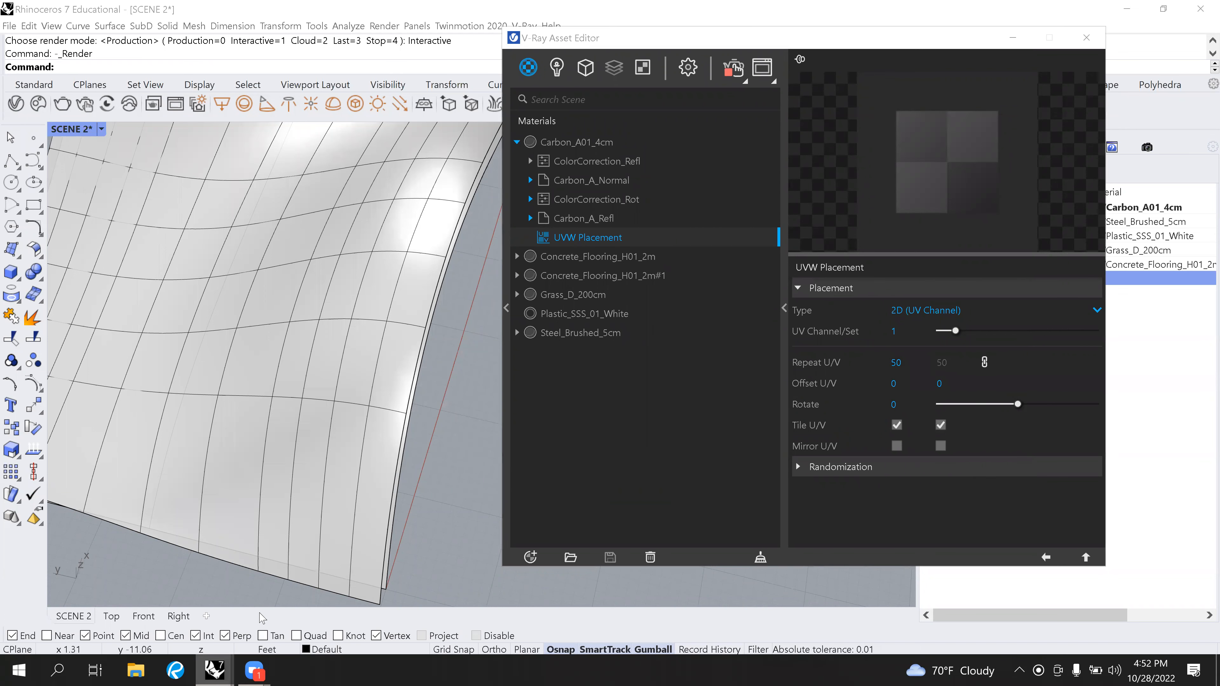
pyautogui.click(339, 543)
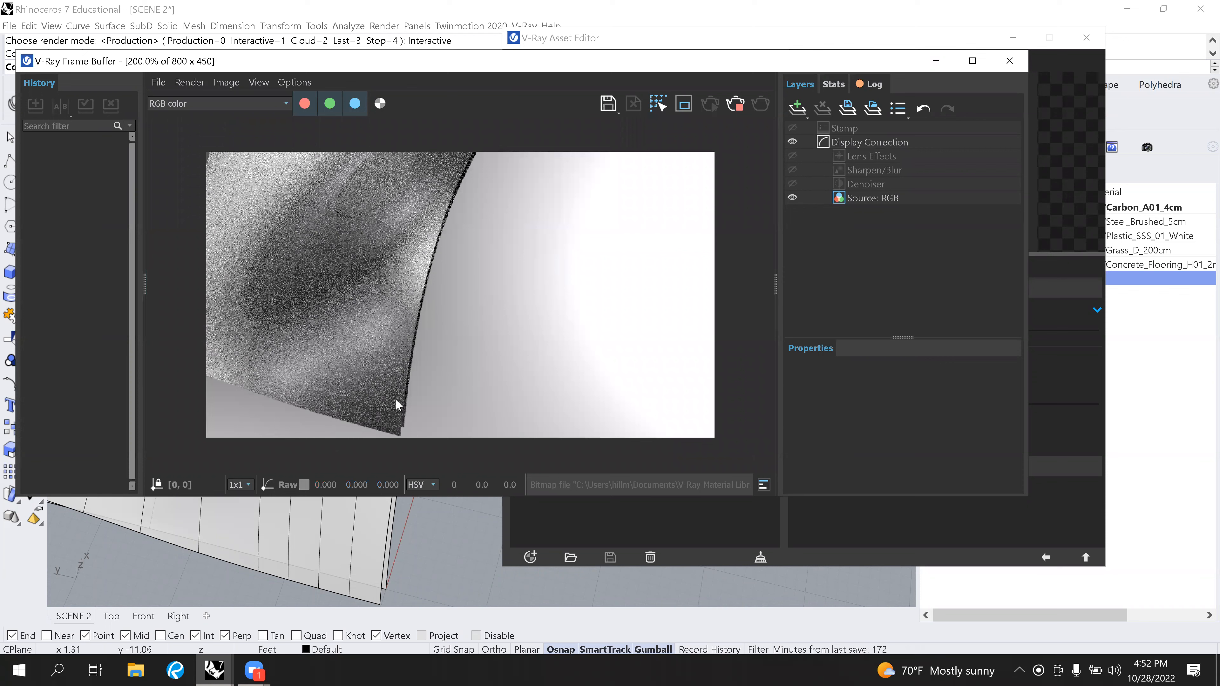
pyautogui.scroll(2, 433, 392)
pyautogui.scroll(-2, 444, 388)
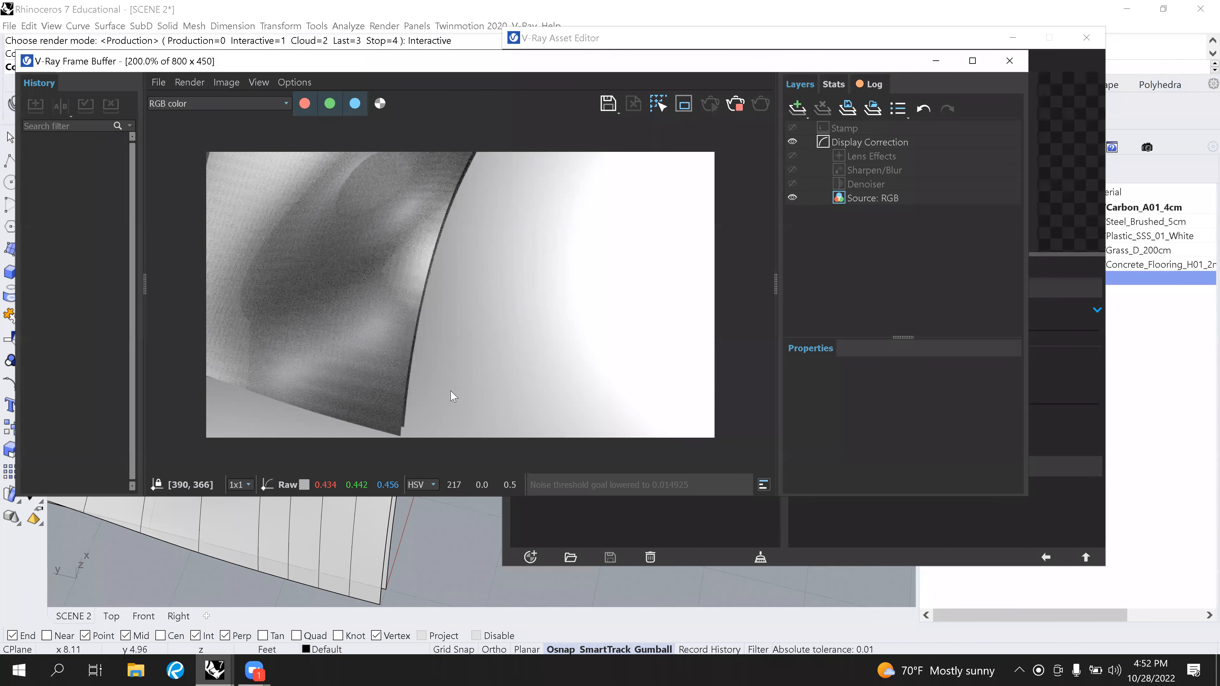
pyautogui.click(937, 63)
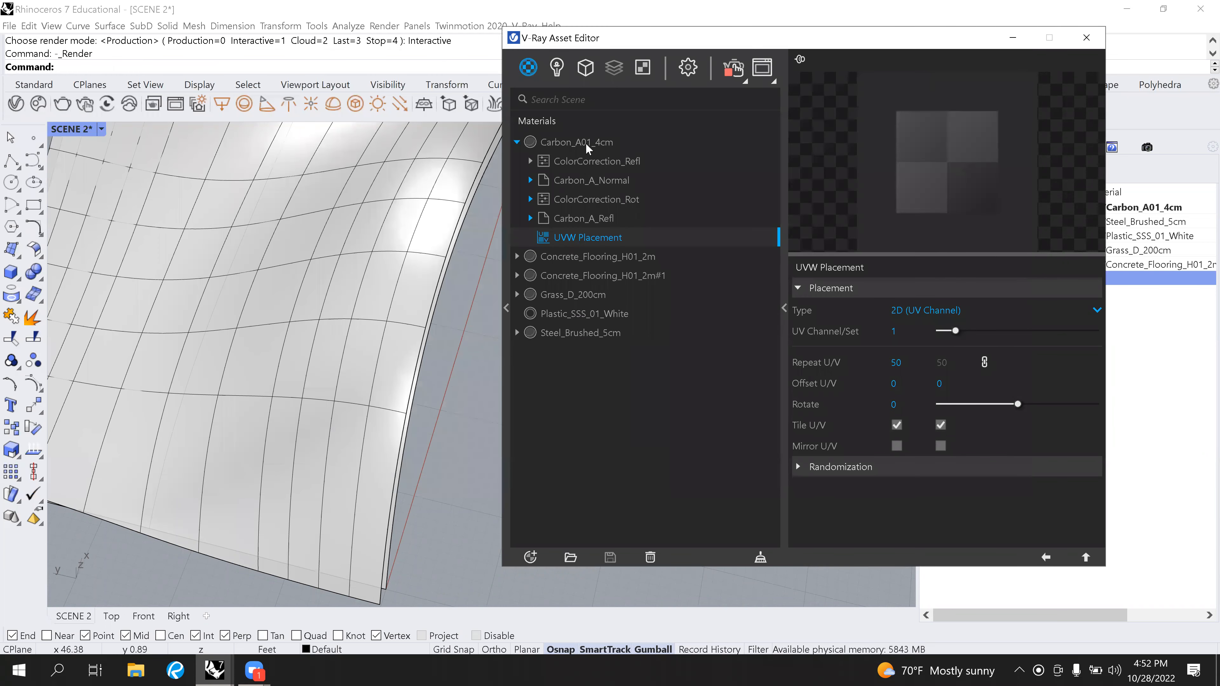
# Duplicate the Carbon_A01_4cm material, review the copy's UVW Placement, and collapse both carbon materials.
pyautogui.rightClick(584, 143)
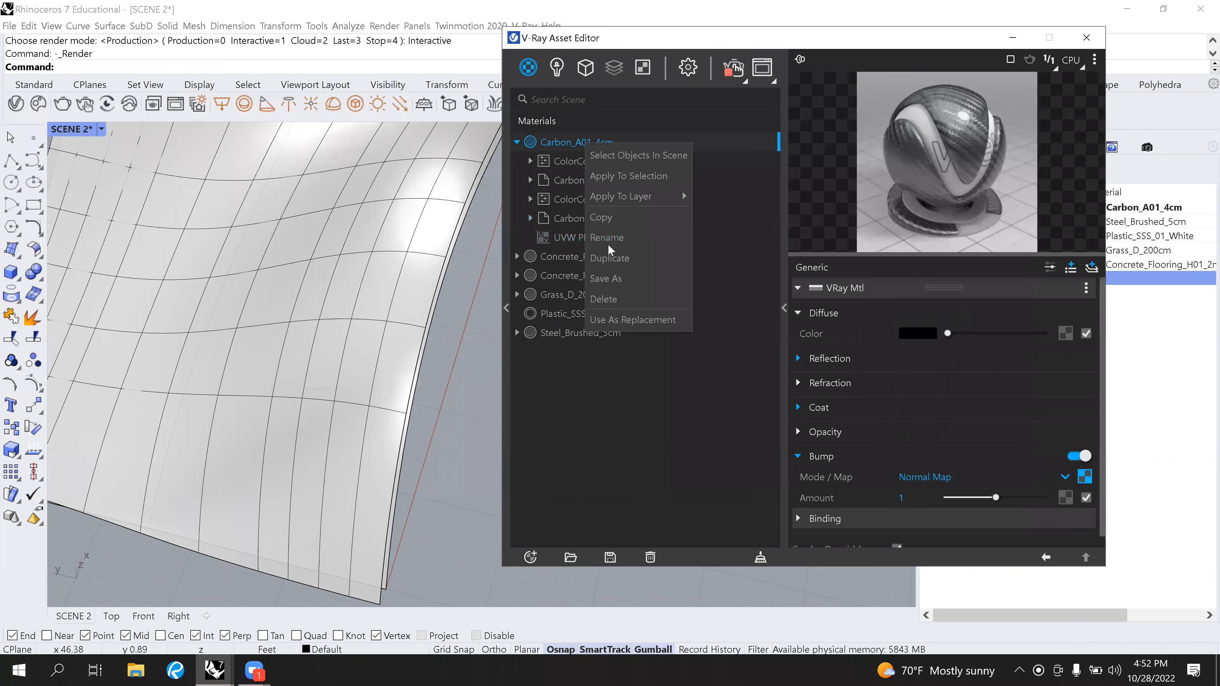
pyautogui.click(610, 384)
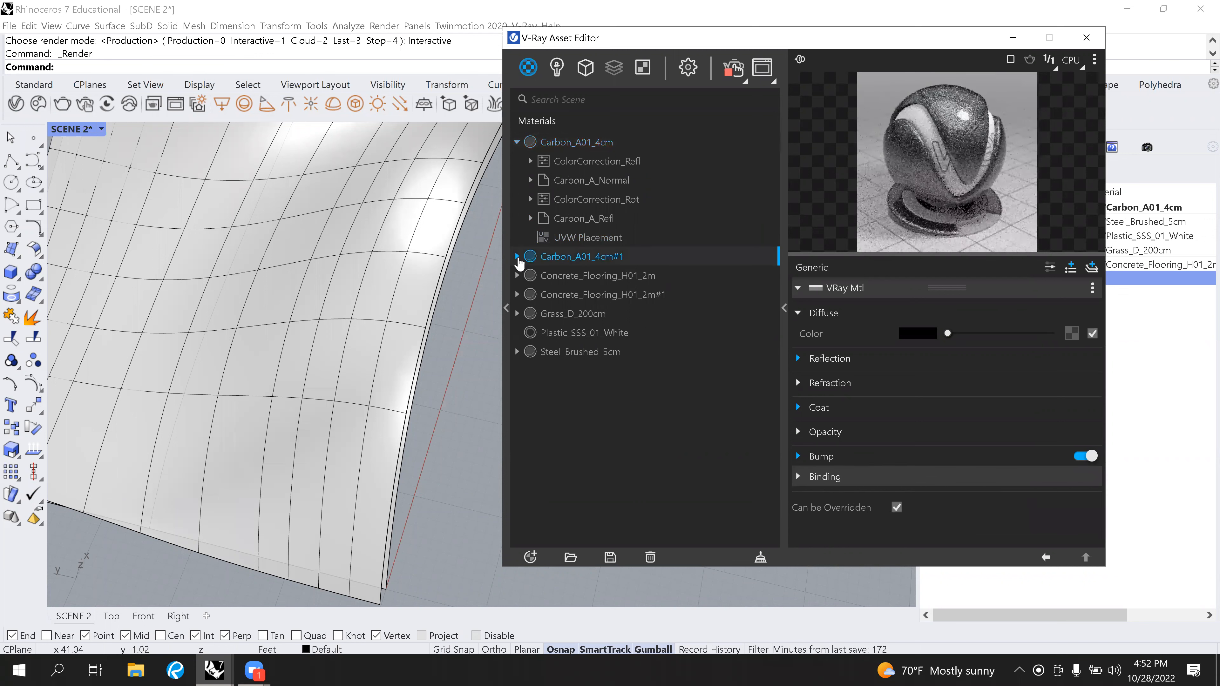
pyautogui.click(517, 257)
pyautogui.click(586, 354)
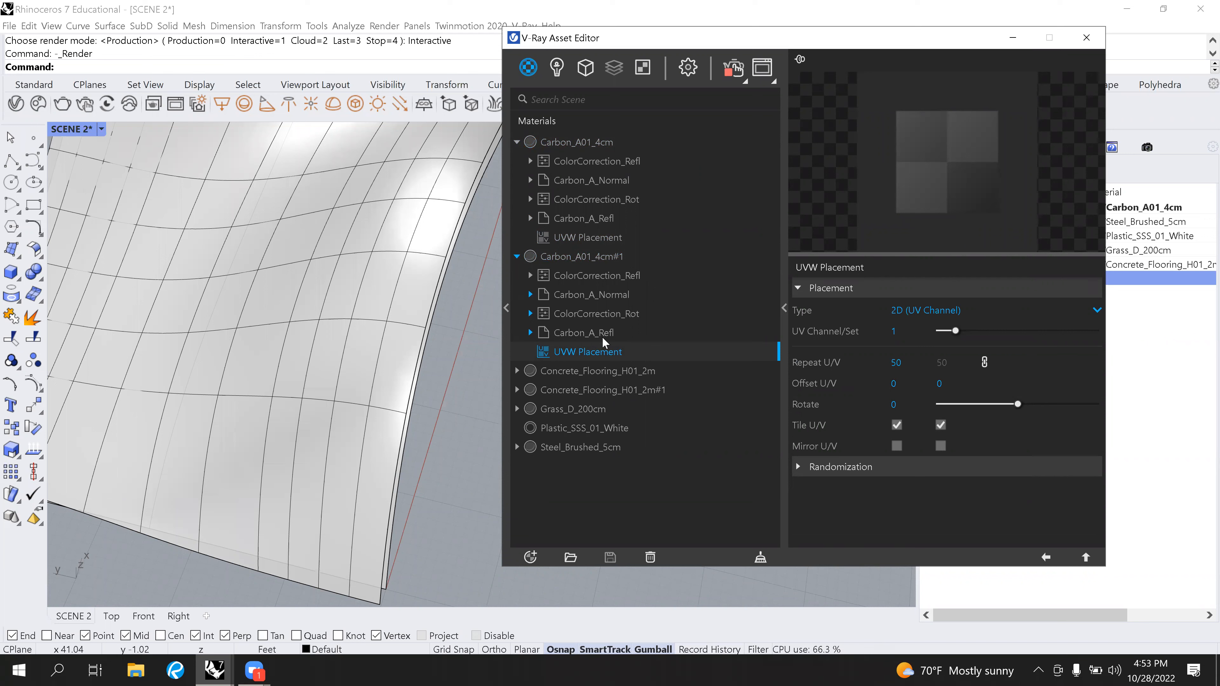
pyautogui.click(517, 257)
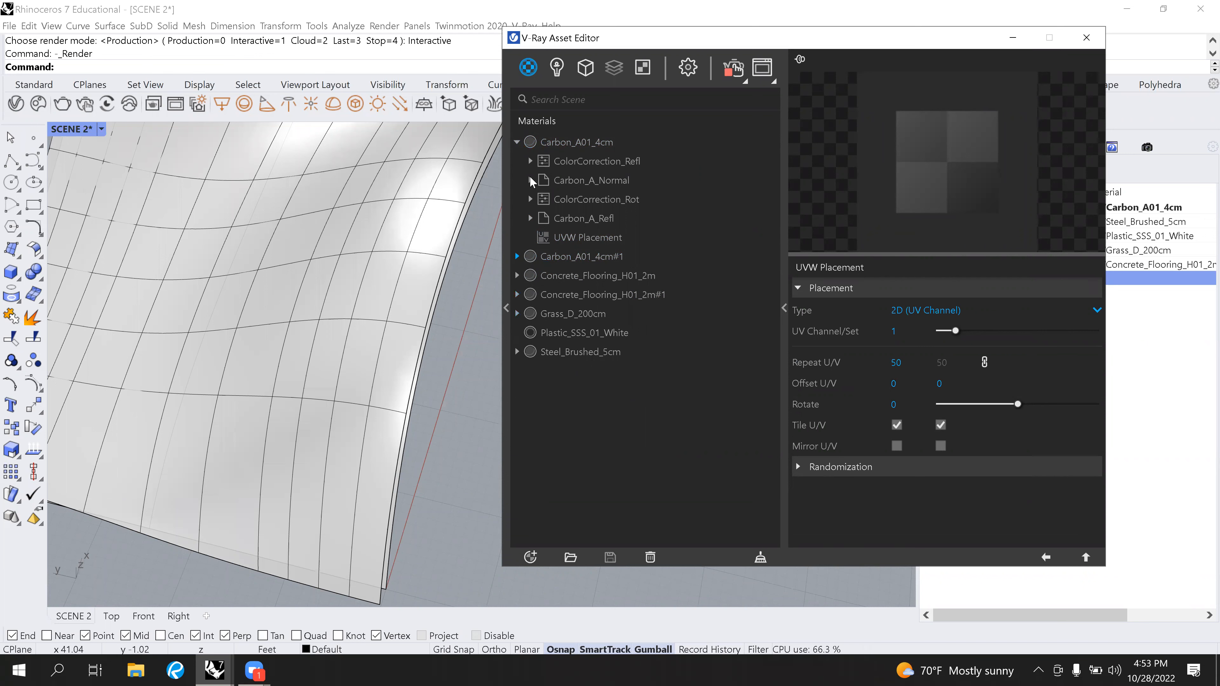
pyautogui.click(517, 143)
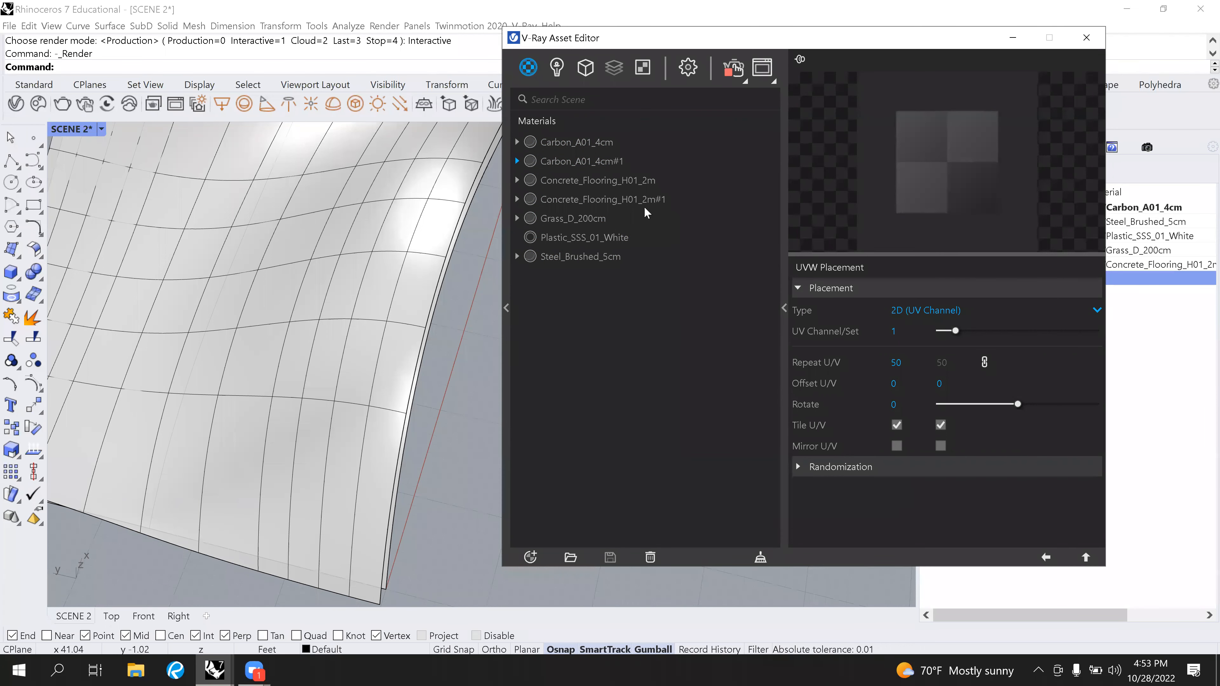
# Minimize the V-Ray Asset Editor and restore the named view SCENE 3.
pyautogui.click(1020, 46)
pyautogui.click(1146, 148)
pyautogui.scroll(-3, 1045, 467)
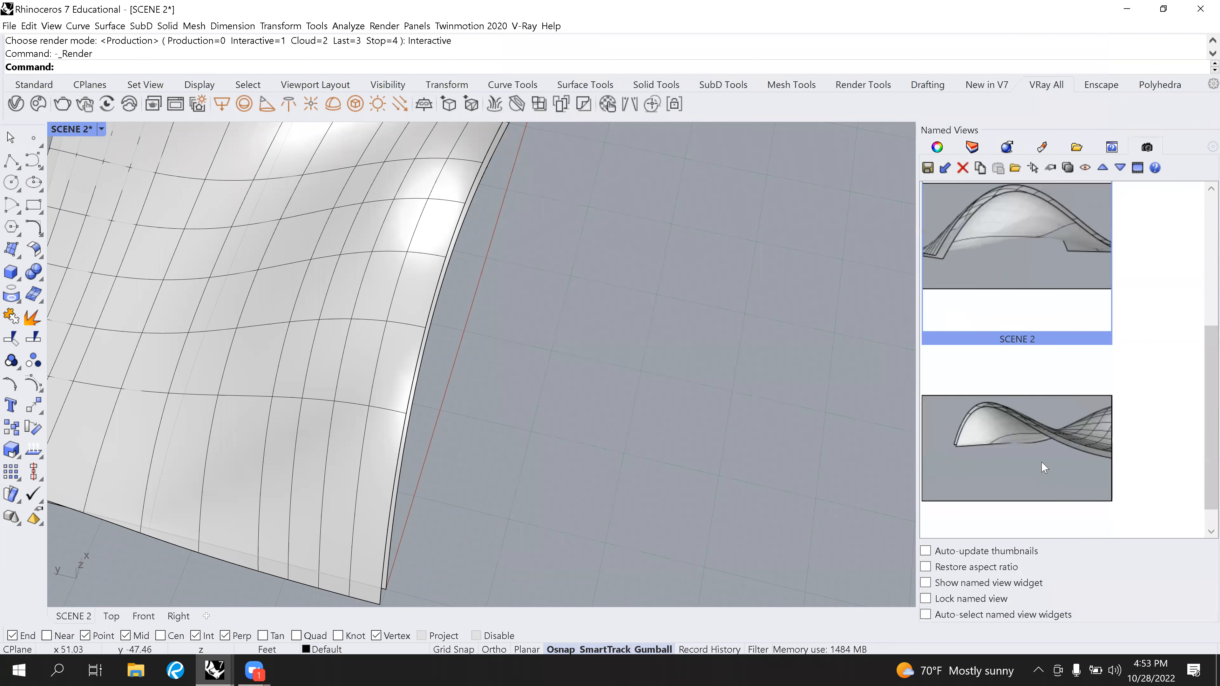
pyautogui.click(1050, 442)
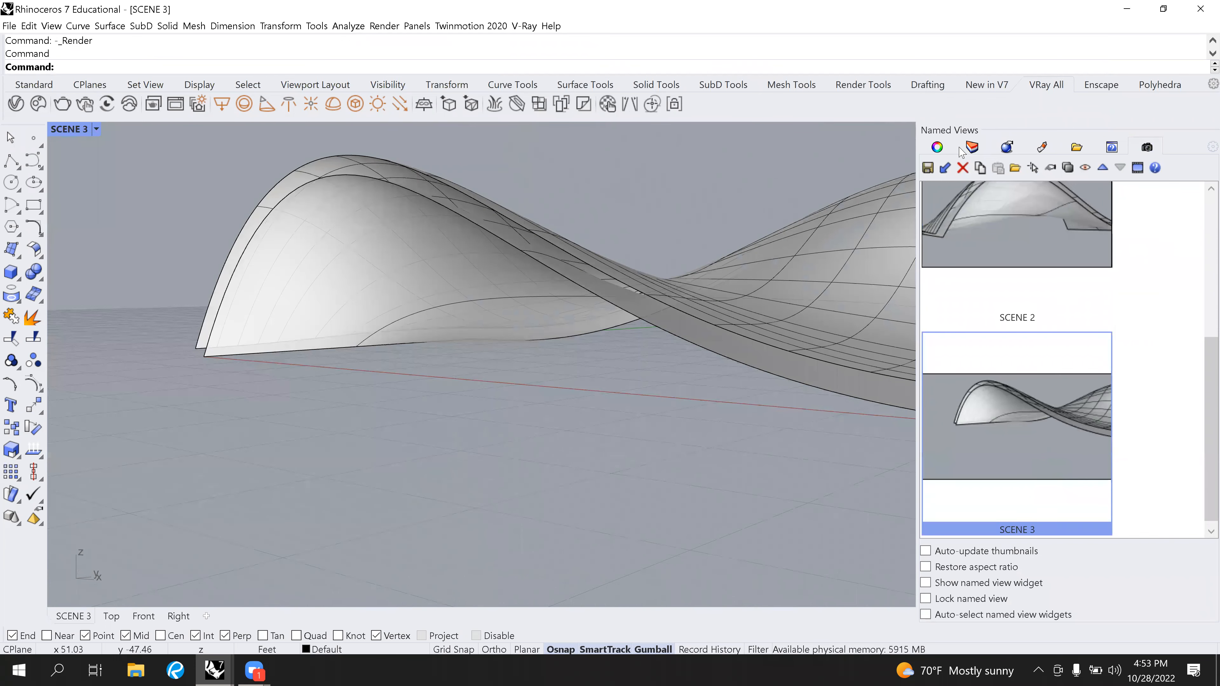
# Make Structure the current layer and turn on the Canopy, Grass and Concrete layers.
pyautogui.click(938, 149)
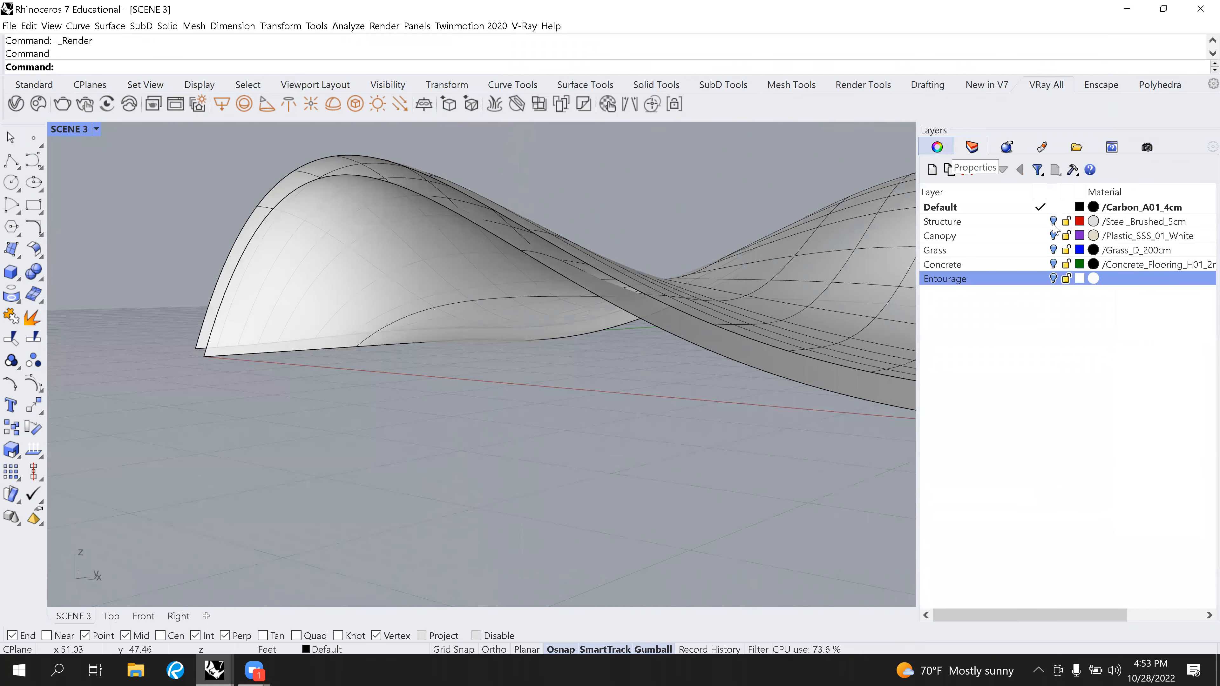
pyautogui.click(1042, 223)
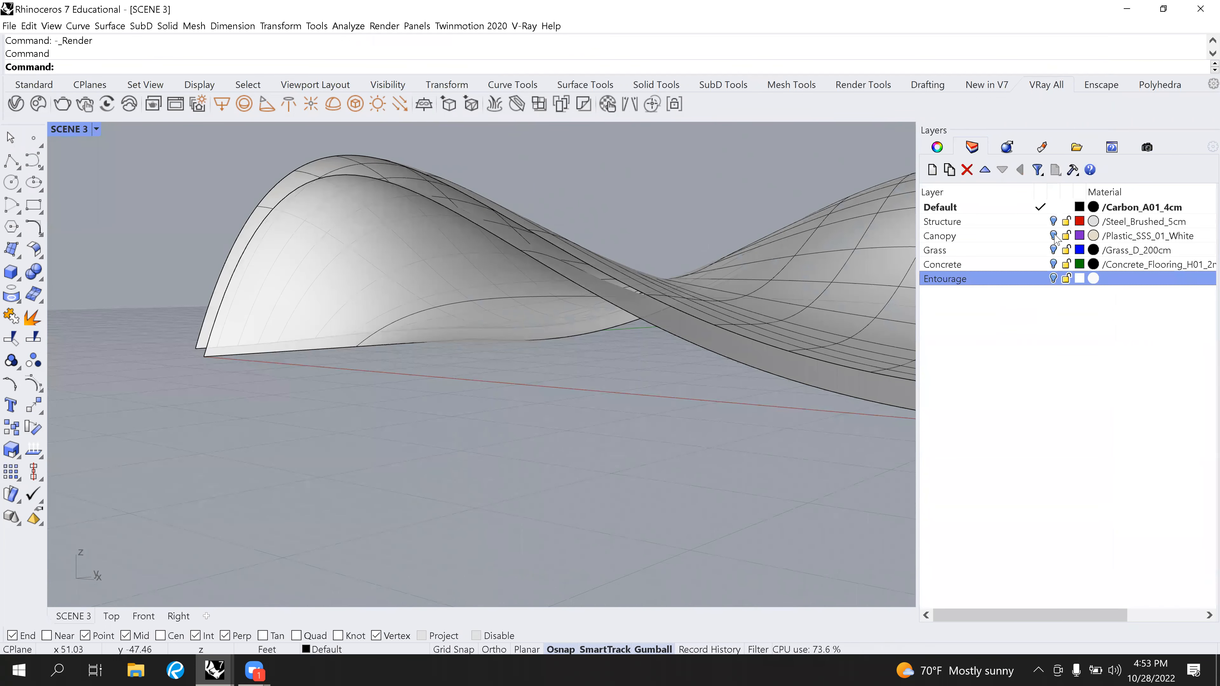
pyautogui.click(1053, 235)
pyautogui.click(1053, 248)
pyautogui.click(1053, 264)
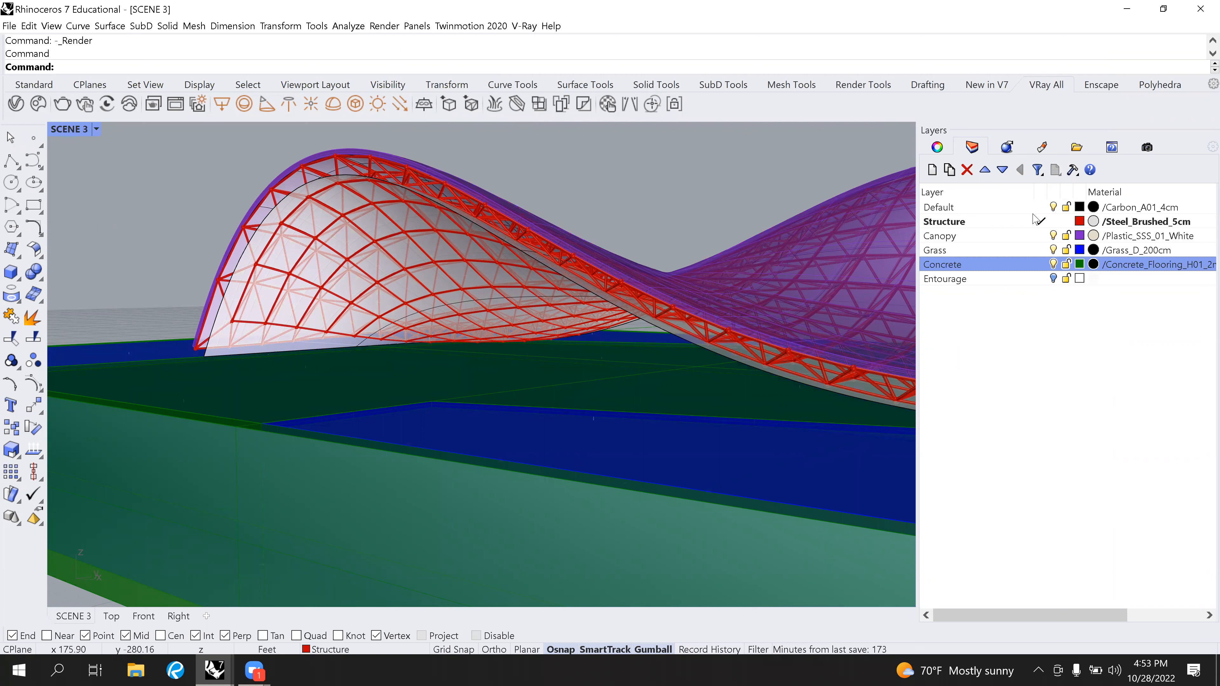
# Turn off the Default layer and inspect the grass and concrete textures in the V-Ray Frame Buffer.
pyautogui.click(1053, 207)
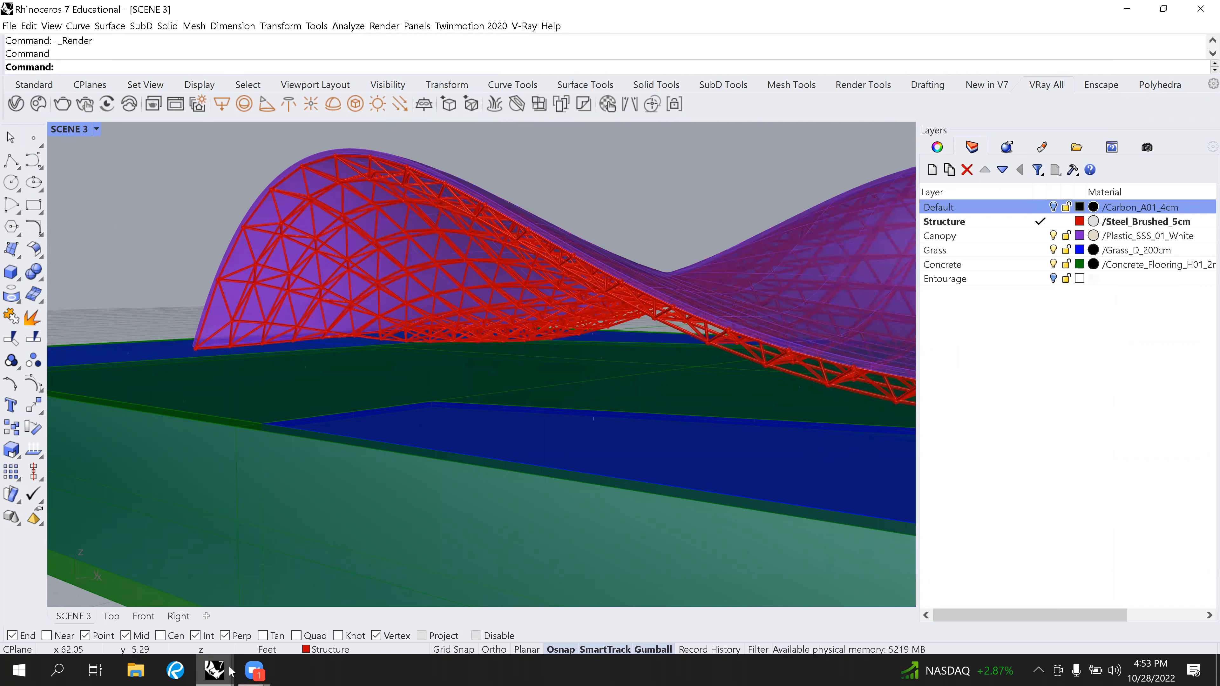
pyautogui.moveTo(231, 671)
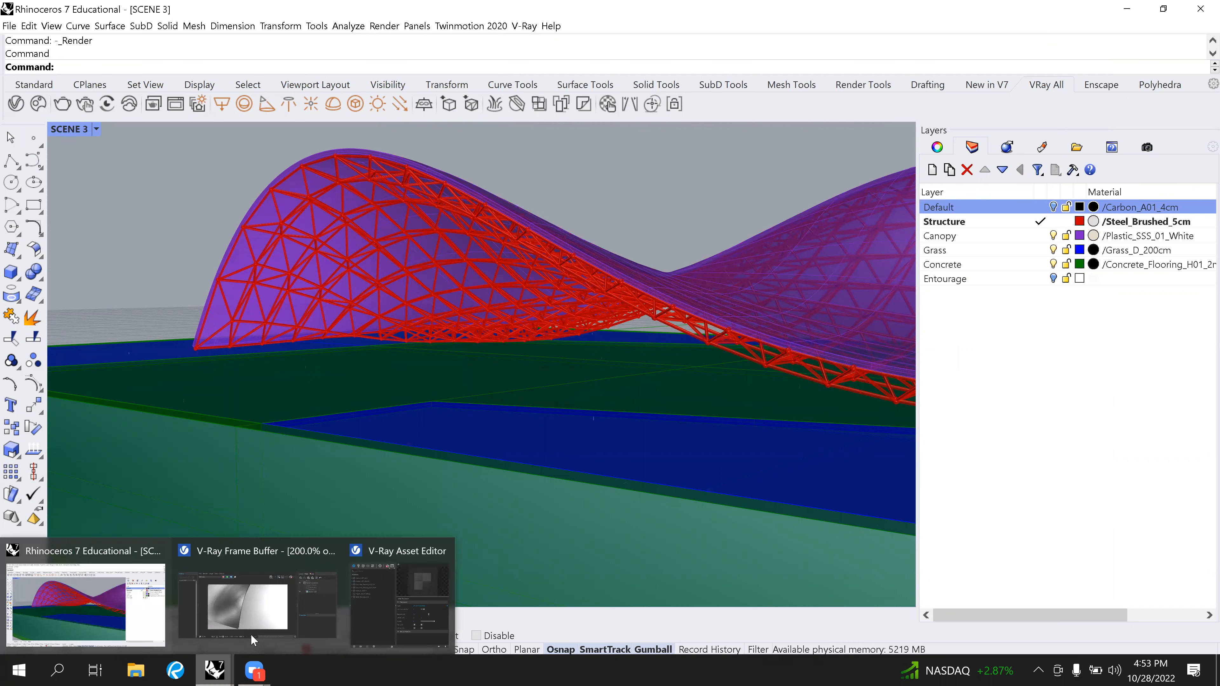
pyautogui.click(266, 619)
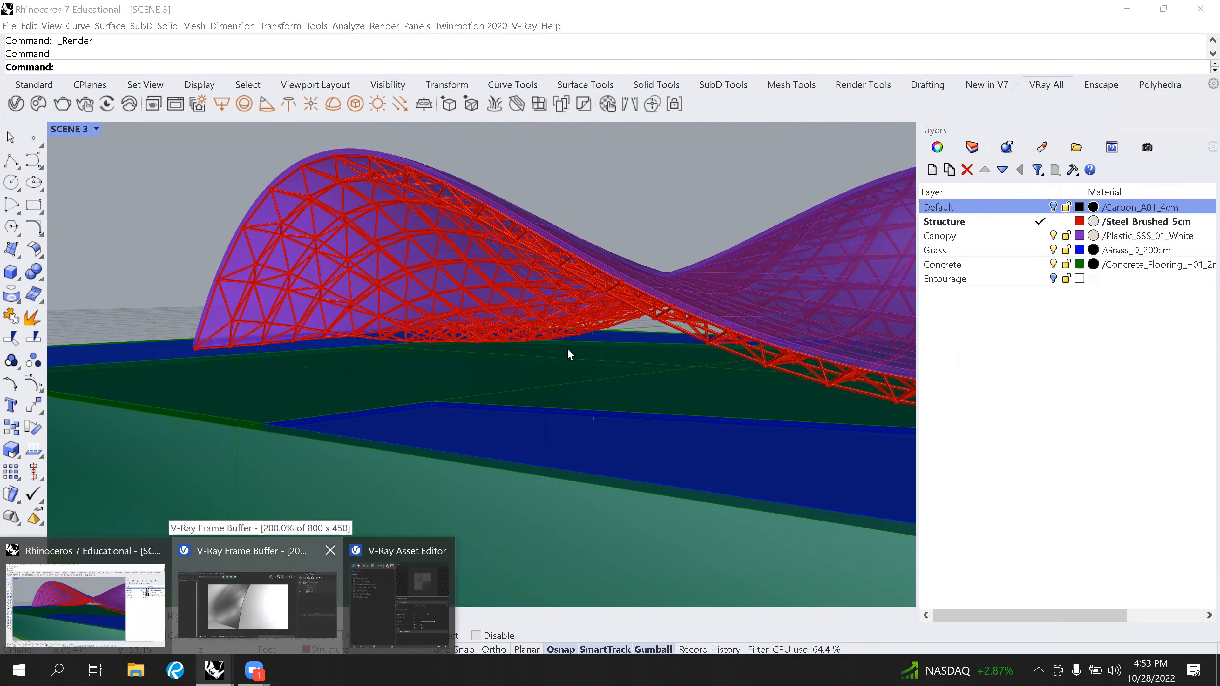
pyautogui.scroll(3, 542, 343)
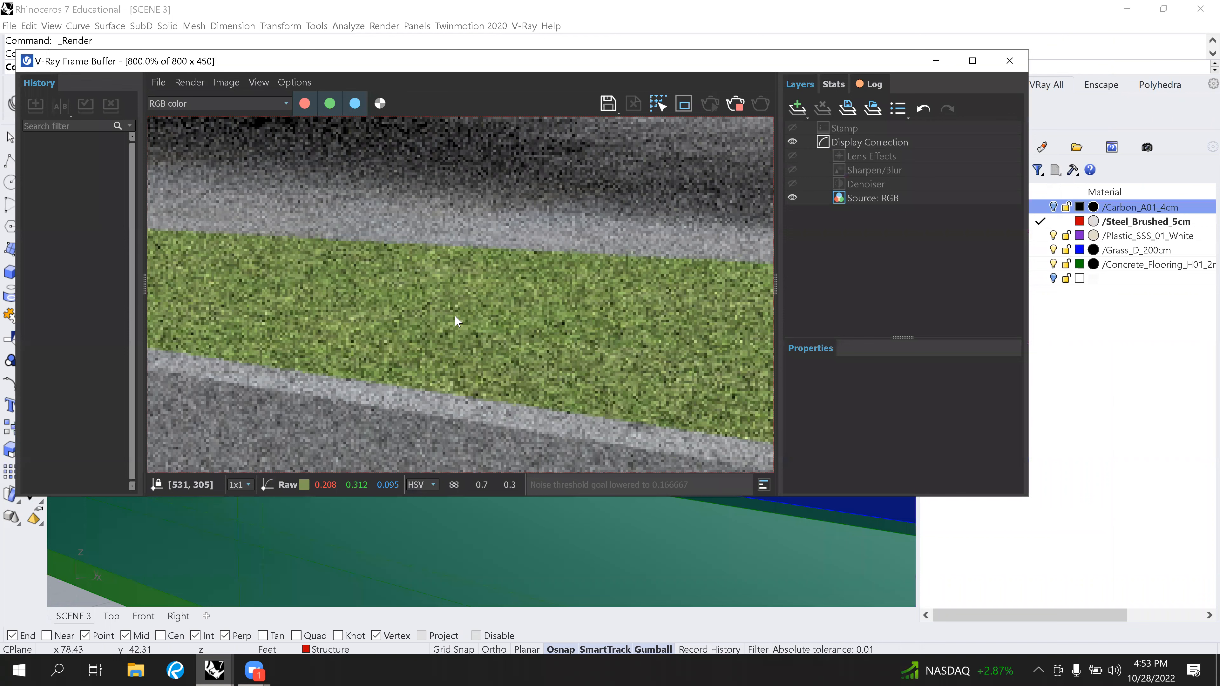
pyautogui.scroll(-3, 417, 330)
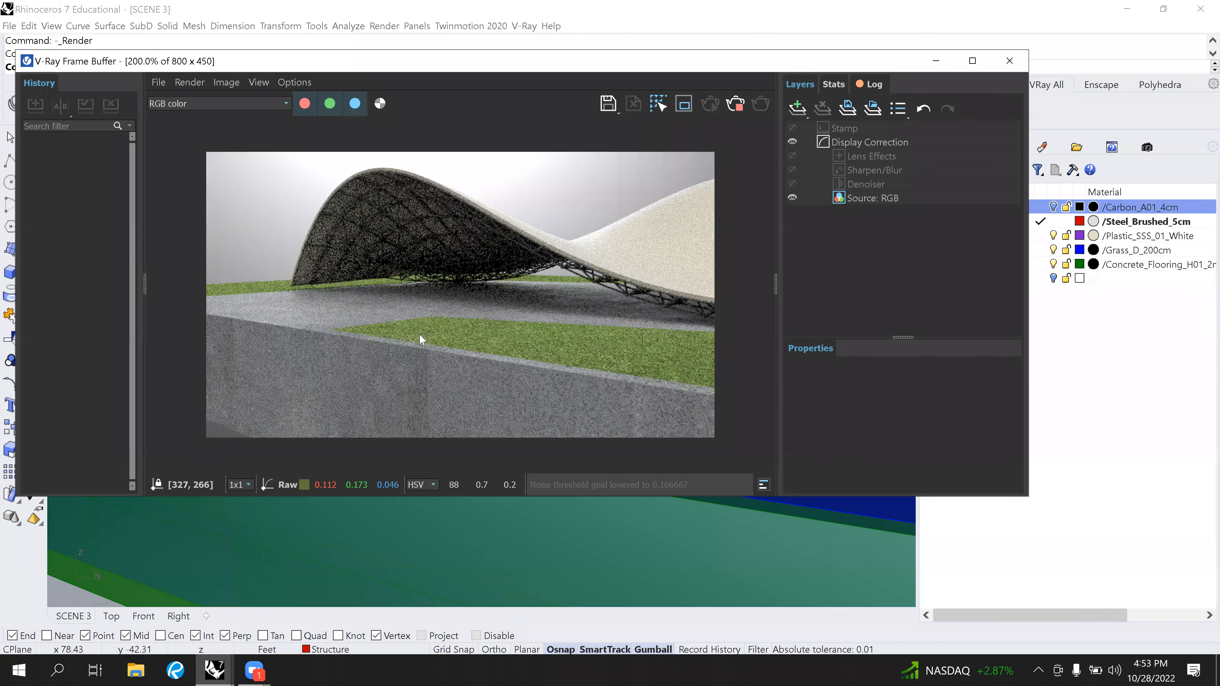
pyautogui.scroll(1, 420, 335)
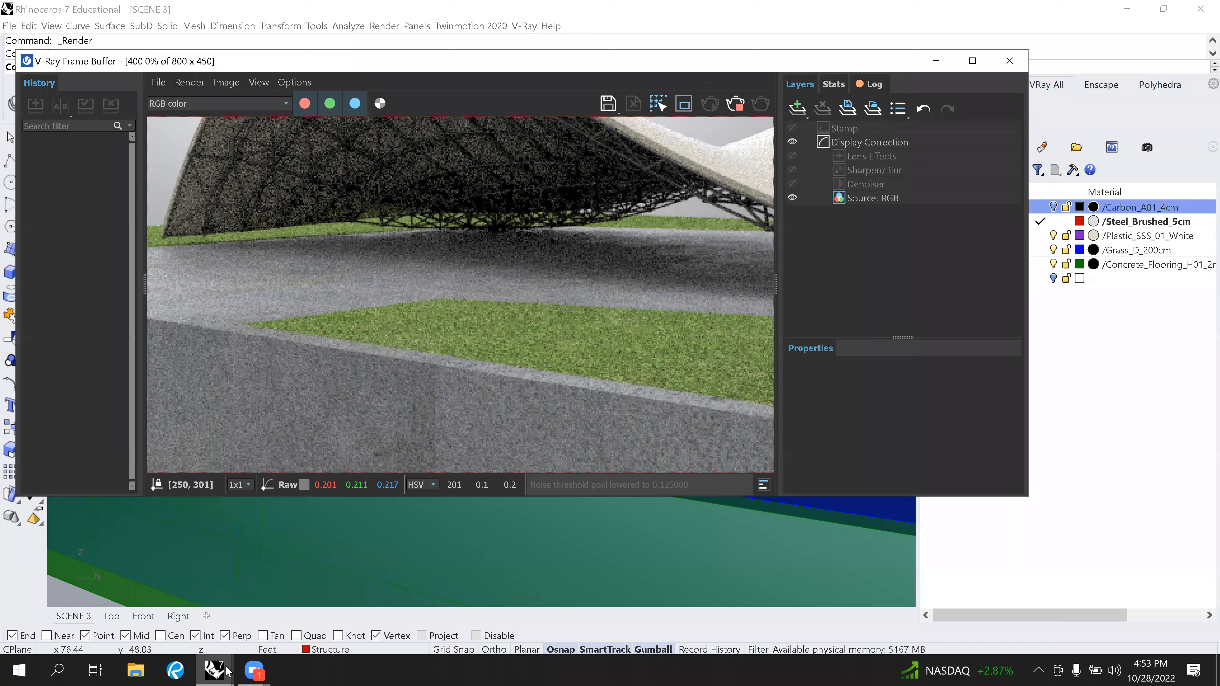
# Show the Fur geometry's parameters in the V-Ray Asset Editor and inspect the current grass in the render beside them.
pyautogui.moveTo(215, 671)
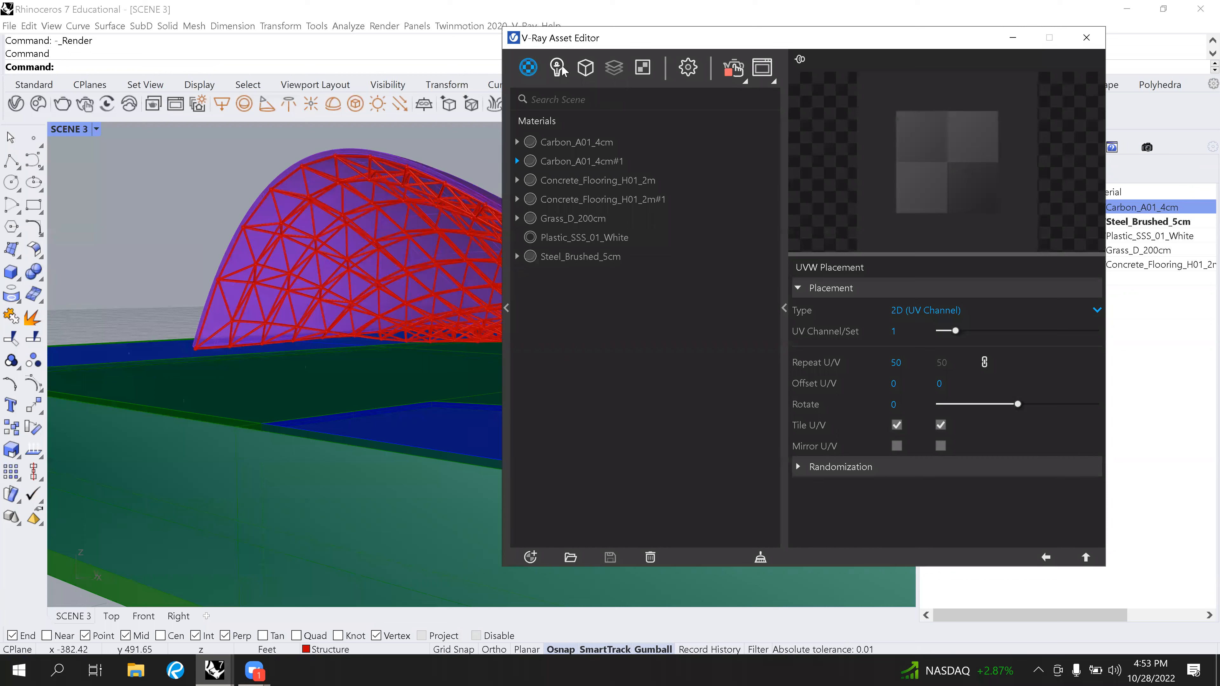
pyautogui.click(585, 68)
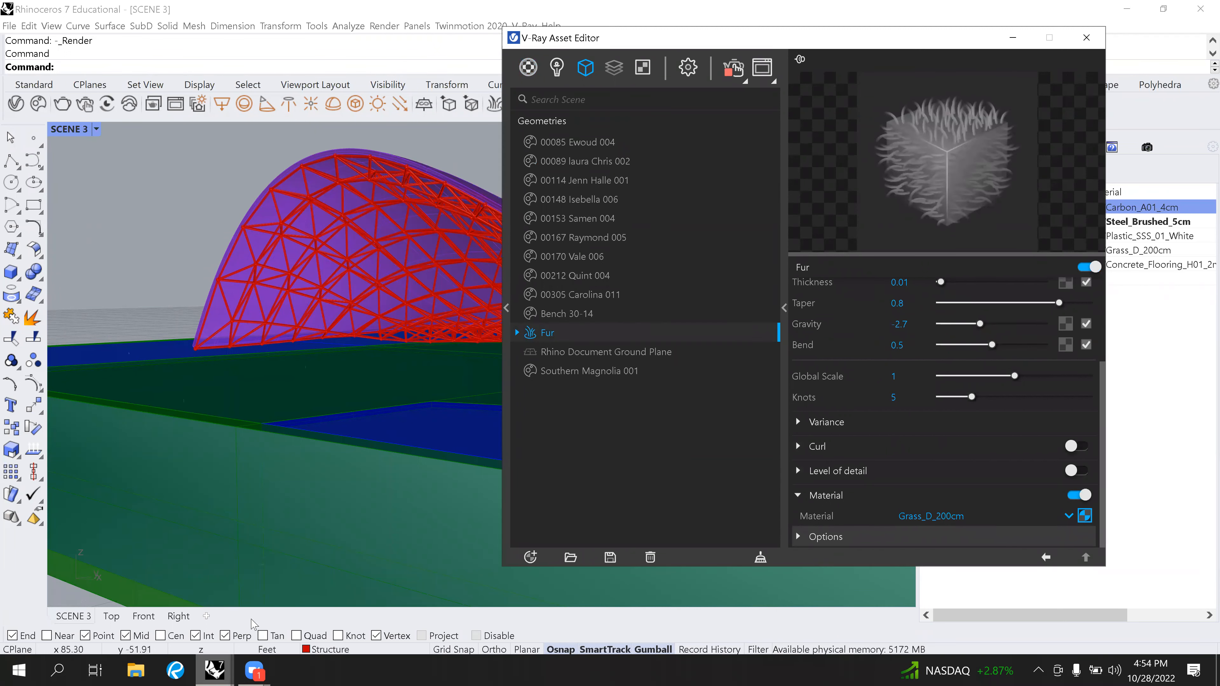
pyautogui.click(207, 669)
pyautogui.click(257, 603)
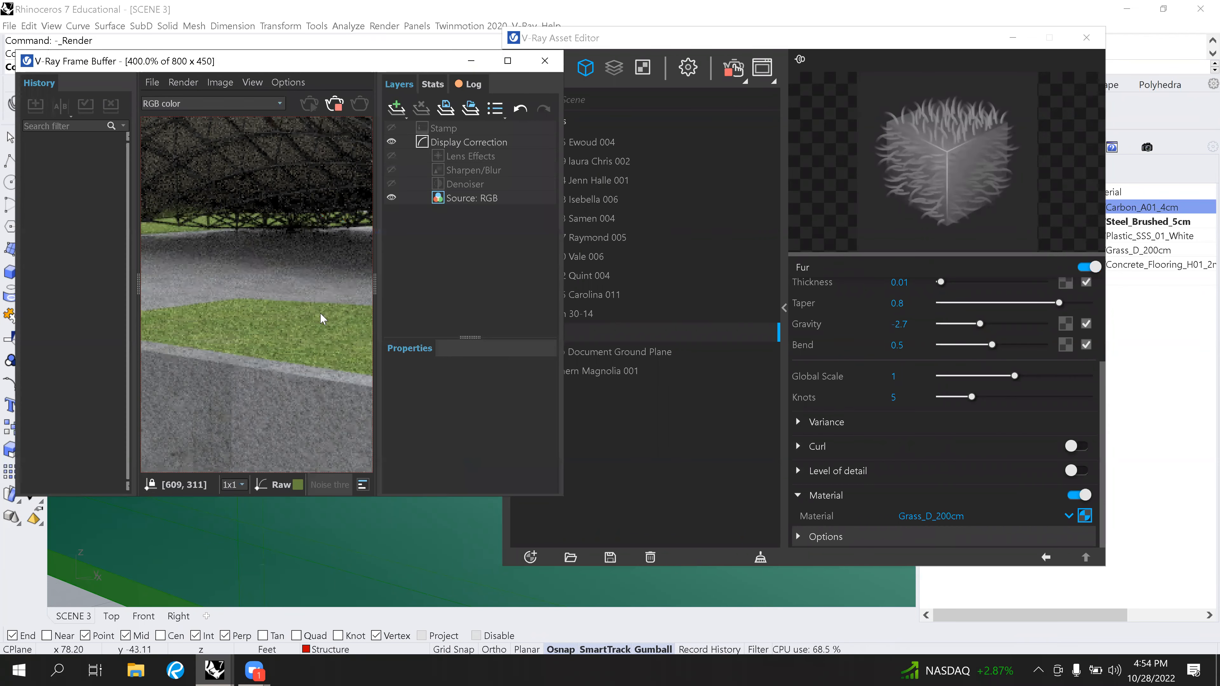
pyautogui.scroll(-2, 320, 314)
pyautogui.scroll(2, 277, 350)
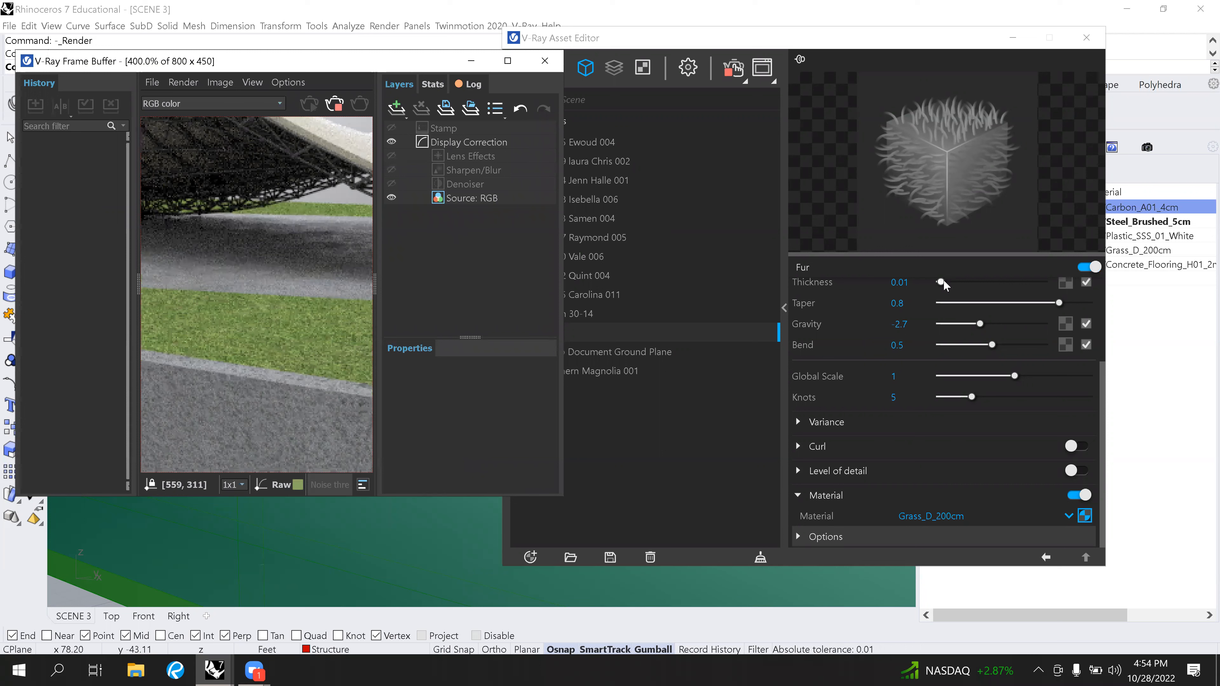
# Set the Fur geometry's length to 7.3.
pyautogui.scroll(3, 951, 339)
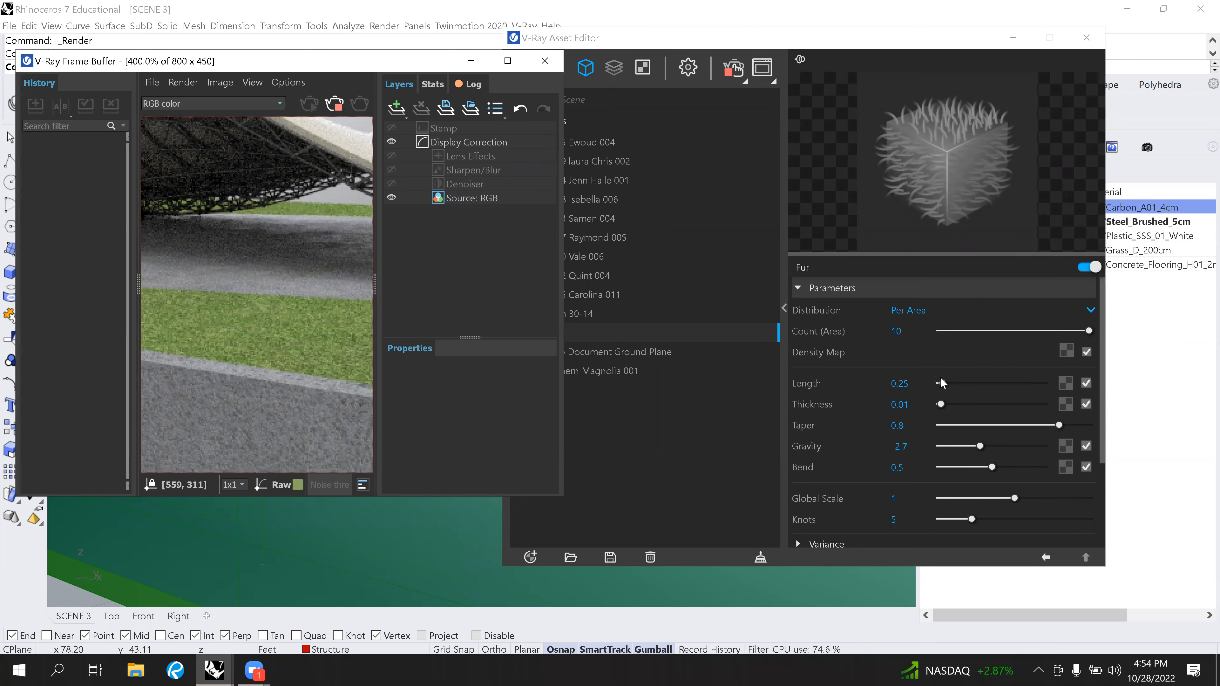
pyautogui.click(952, 384)
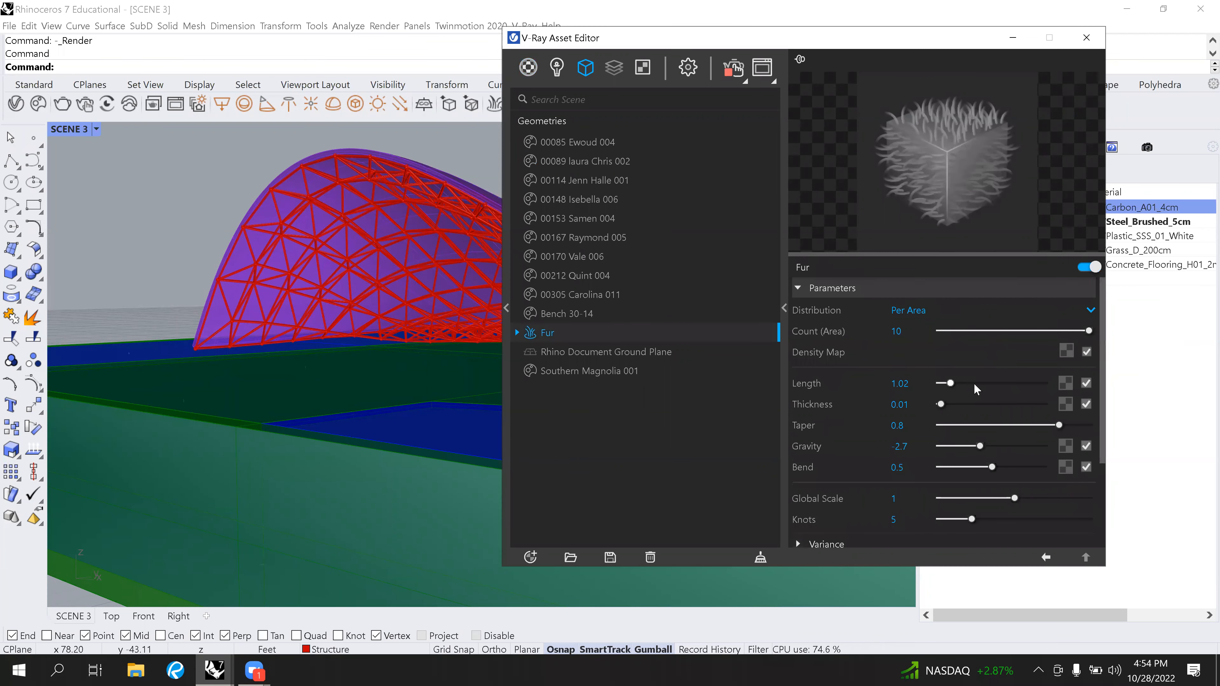
pyautogui.moveTo(976, 388); pyautogui.dragTo(1016, 383)
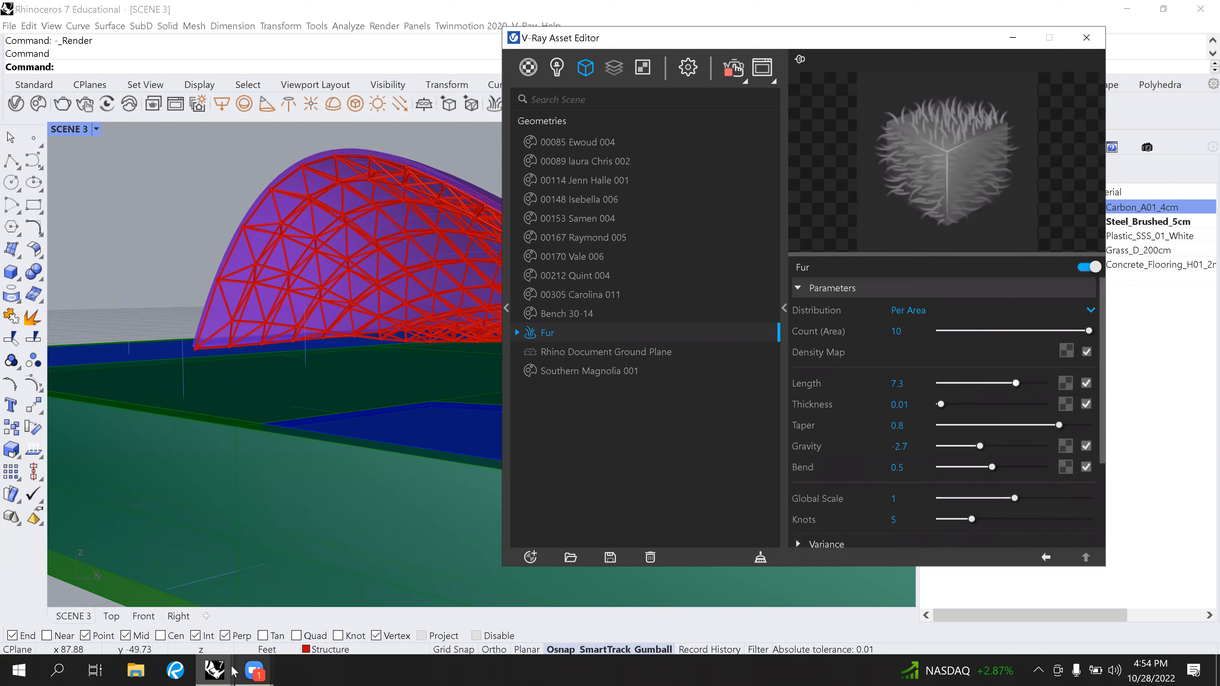
# Examine in the live render how the longer fur covers the lawn and the concrete side walls.
pyautogui.moveTo(216, 669)
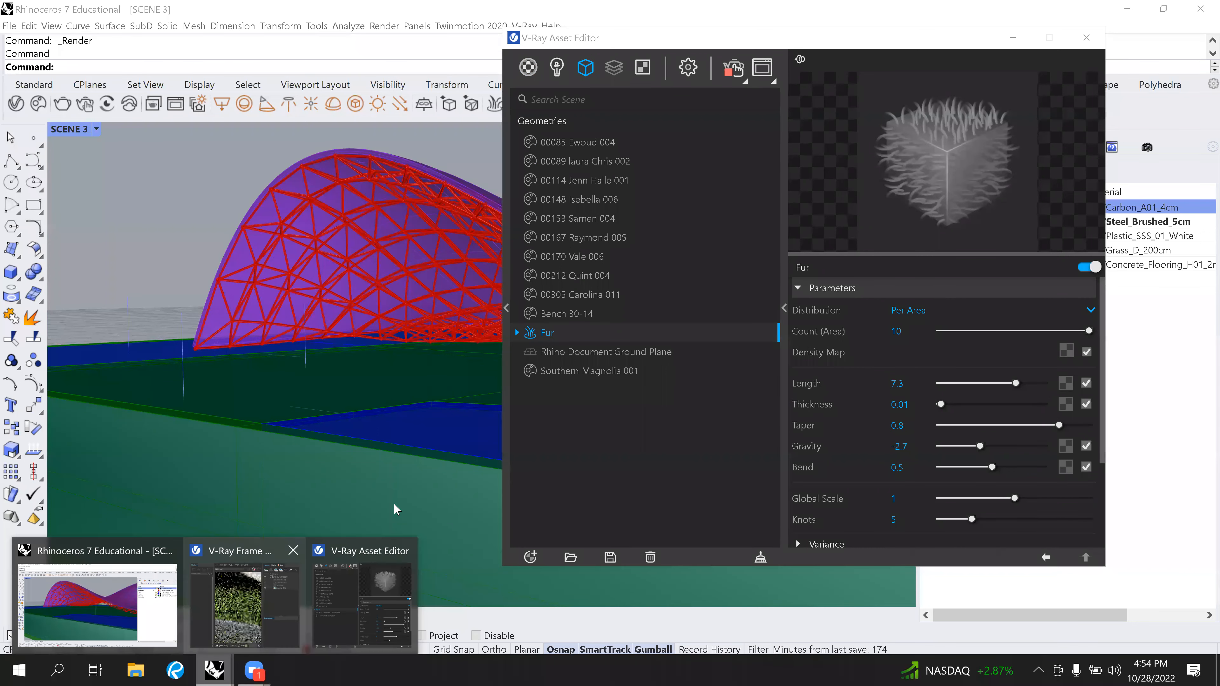
pyautogui.click(236, 601)
pyautogui.scroll(-1, 298, 373)
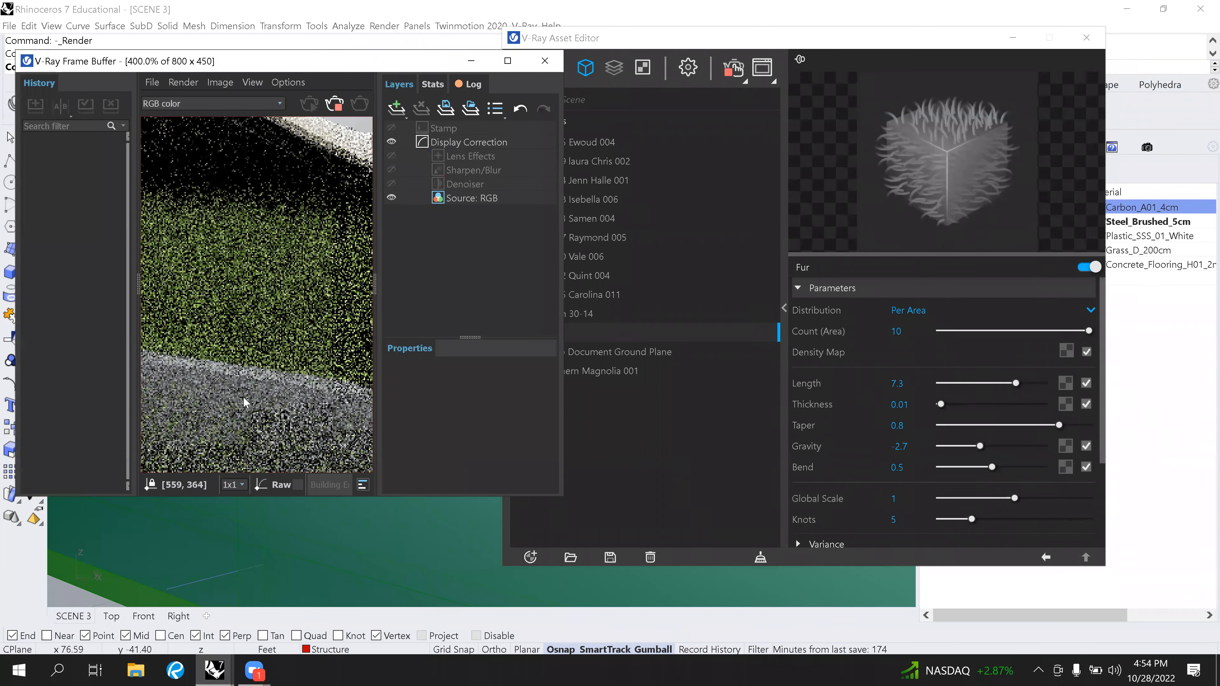
pyautogui.scroll(-1, 243, 405)
pyautogui.scroll(1, 249, 401)
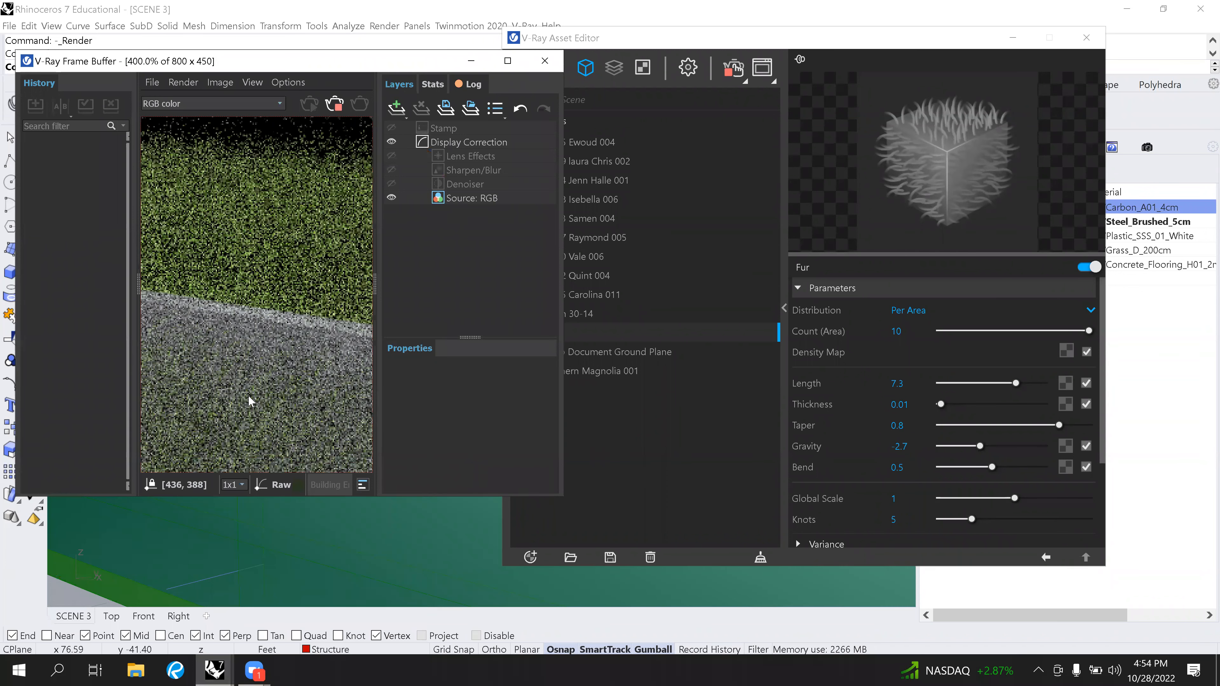
pyautogui.scroll(-1, 249, 401)
pyautogui.scroll(-1, 257, 364)
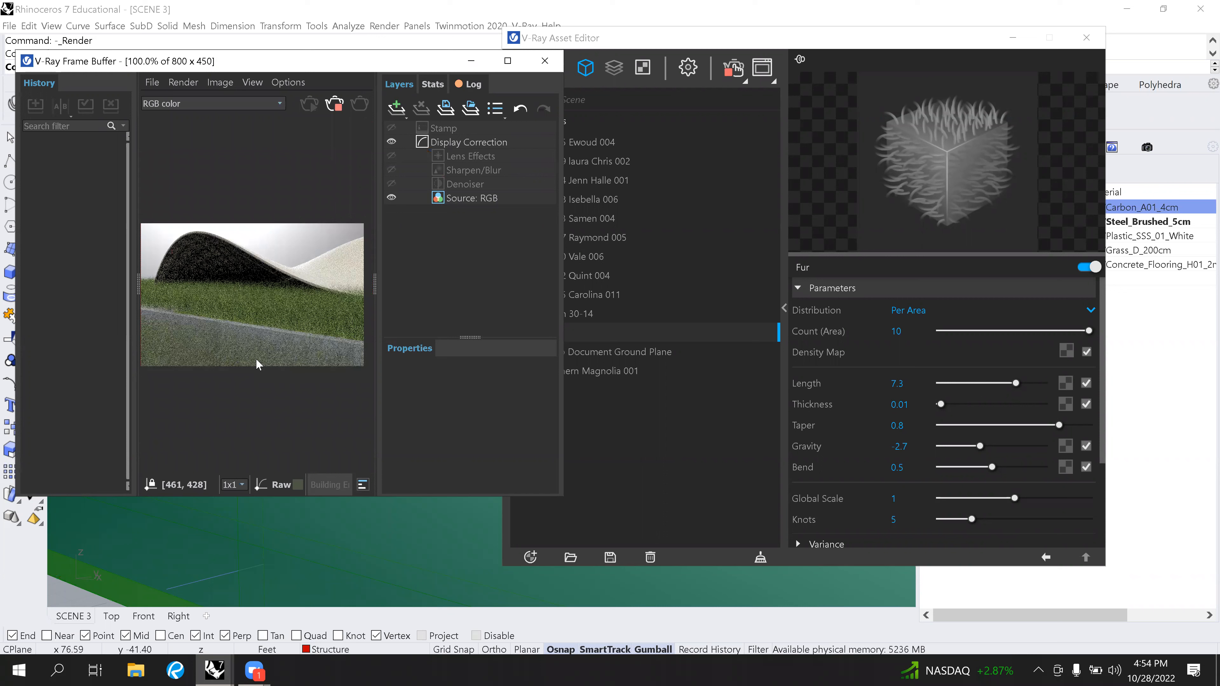
pyautogui.scroll(-1, 259, 344)
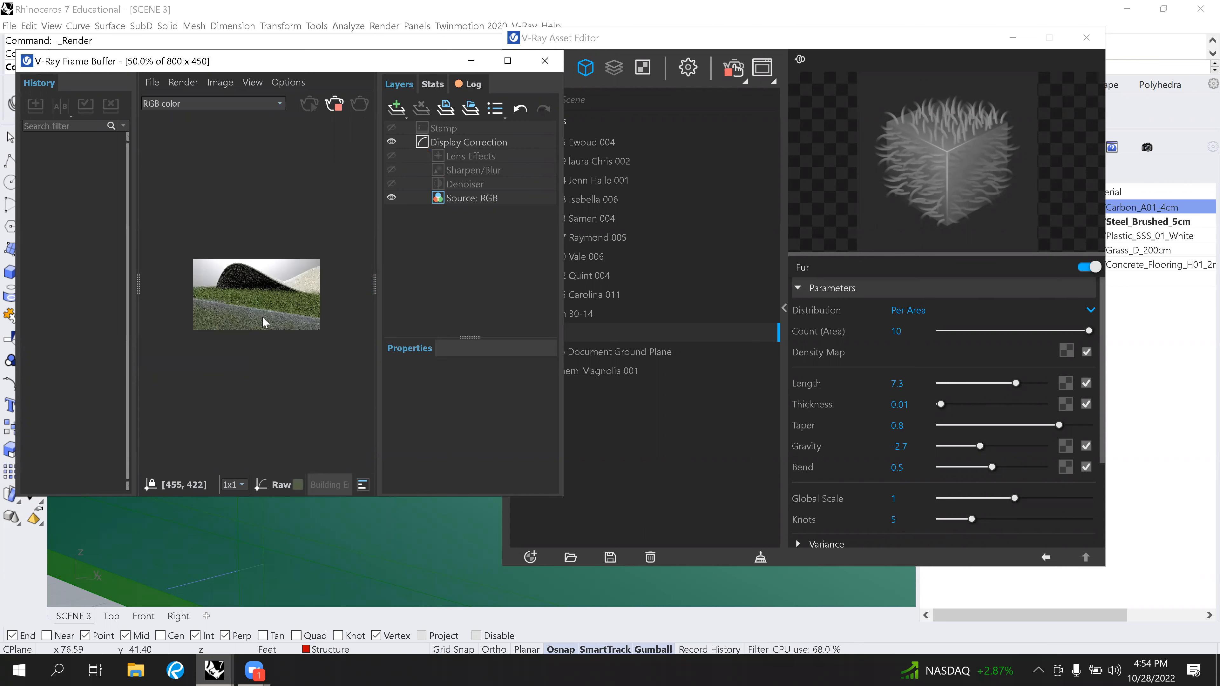
pyautogui.scroll(1, 263, 322)
pyautogui.scroll(1, 263, 322)
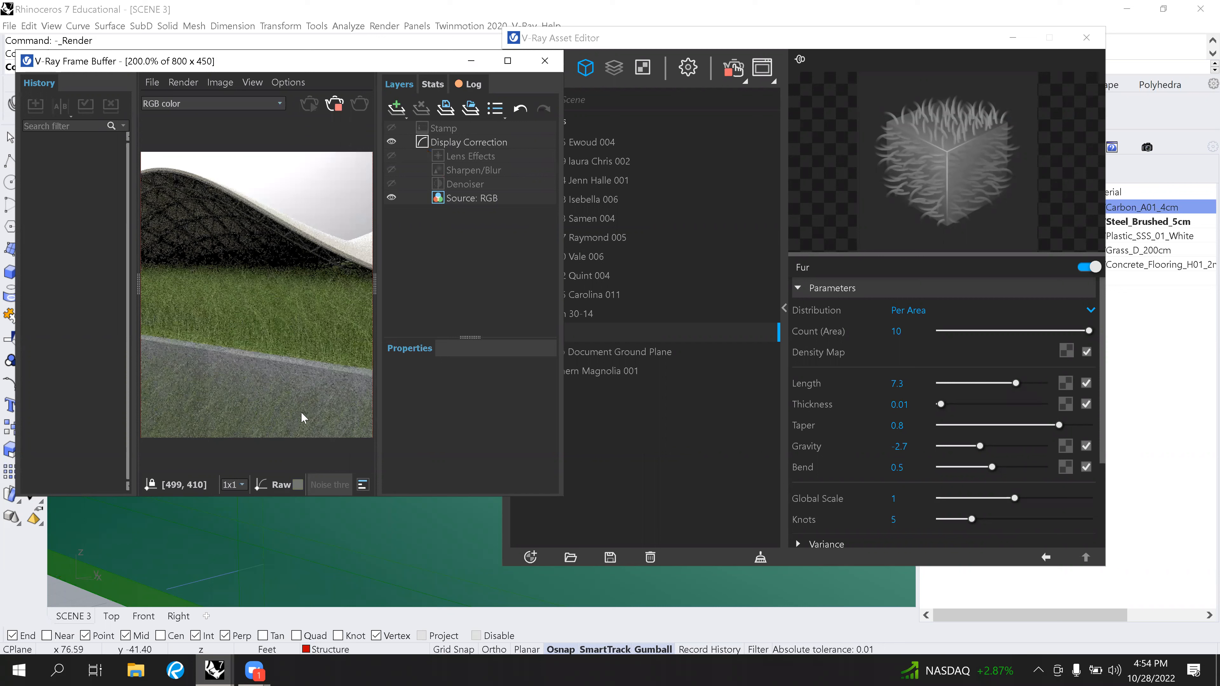
pyautogui.scroll(1, 303, 417)
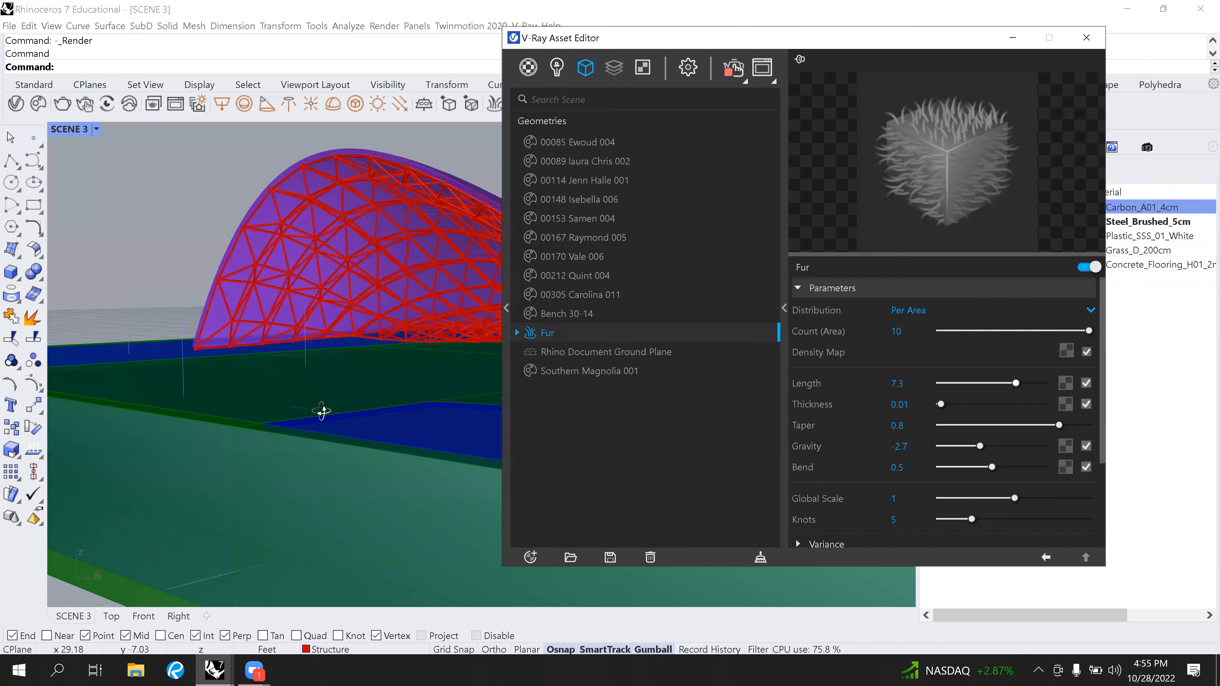
# Minimize the V-Ray Asset Editor, make Grass the current layer and turn off the Canopy, Structure and Concrete layers.
pyautogui.click(1013, 39)
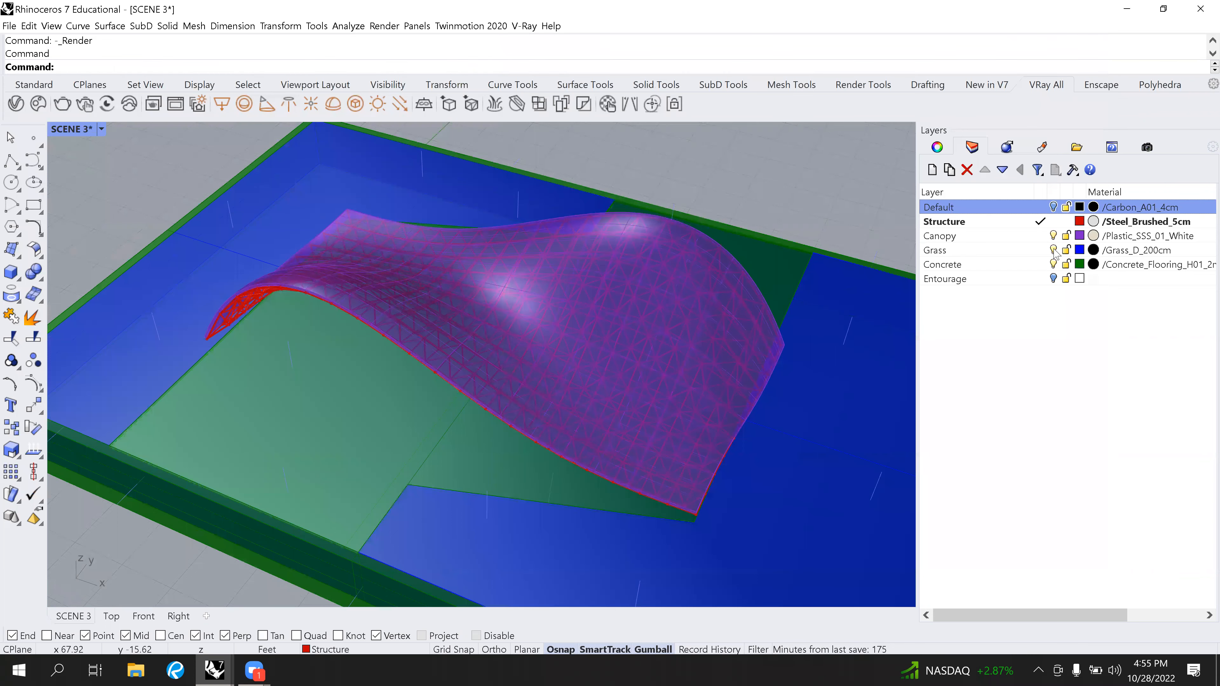
pyautogui.click(1053, 250)
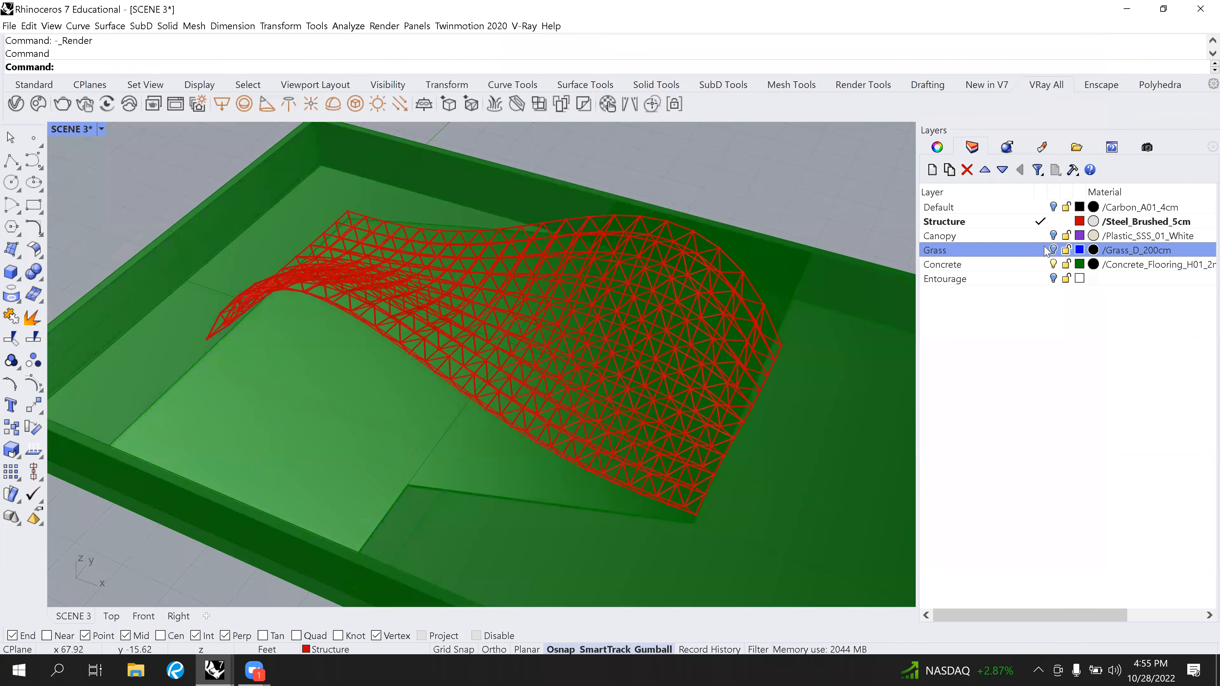
pyautogui.click(1039, 251)
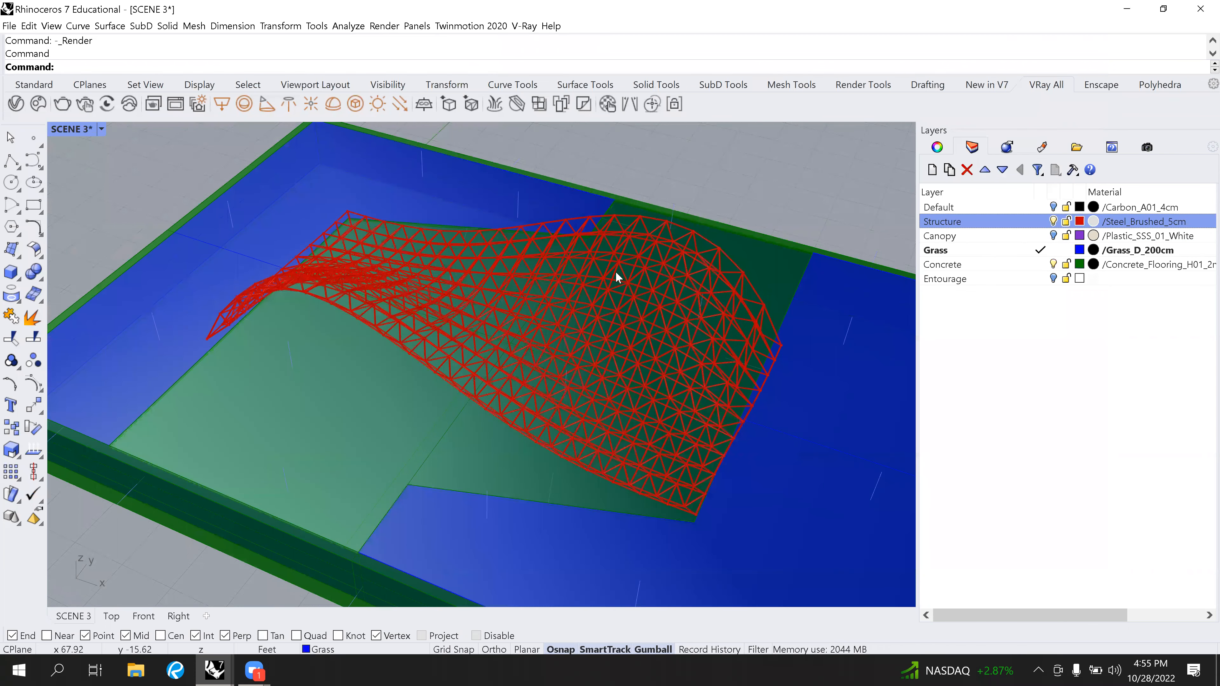
pyautogui.click(1053, 221)
pyautogui.click(1053, 265)
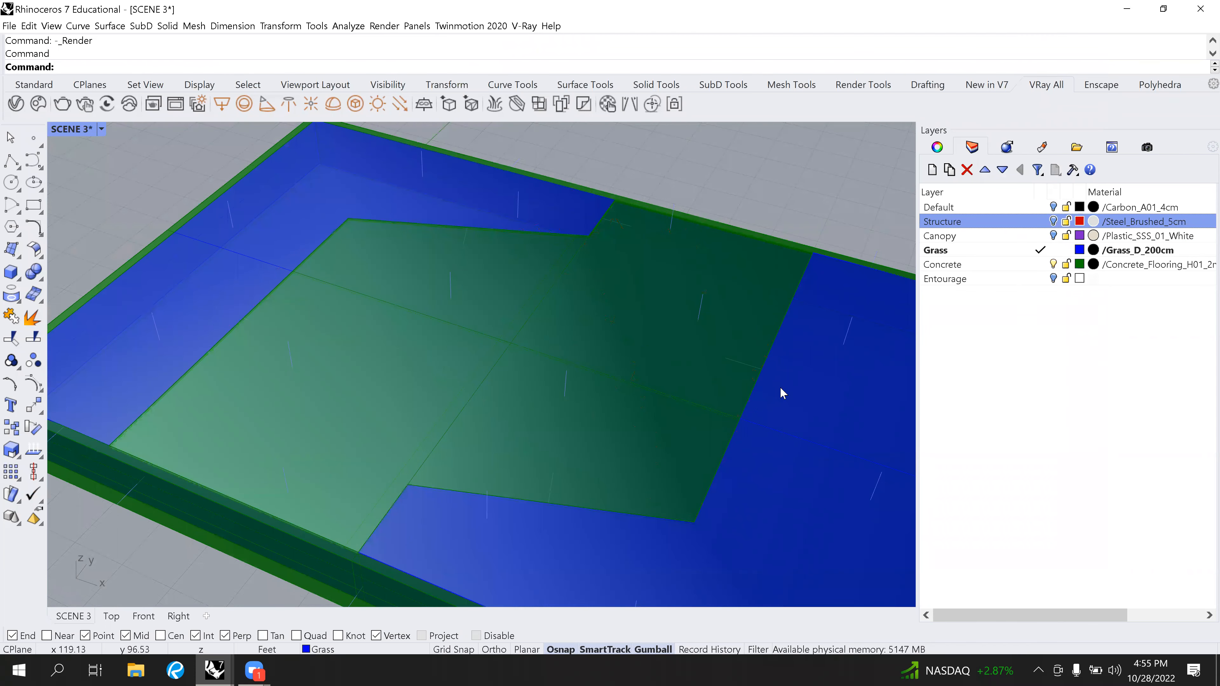
# Explode the grass polysurface and delete one of its unneeded outer faces.
pyautogui.click(786, 420)
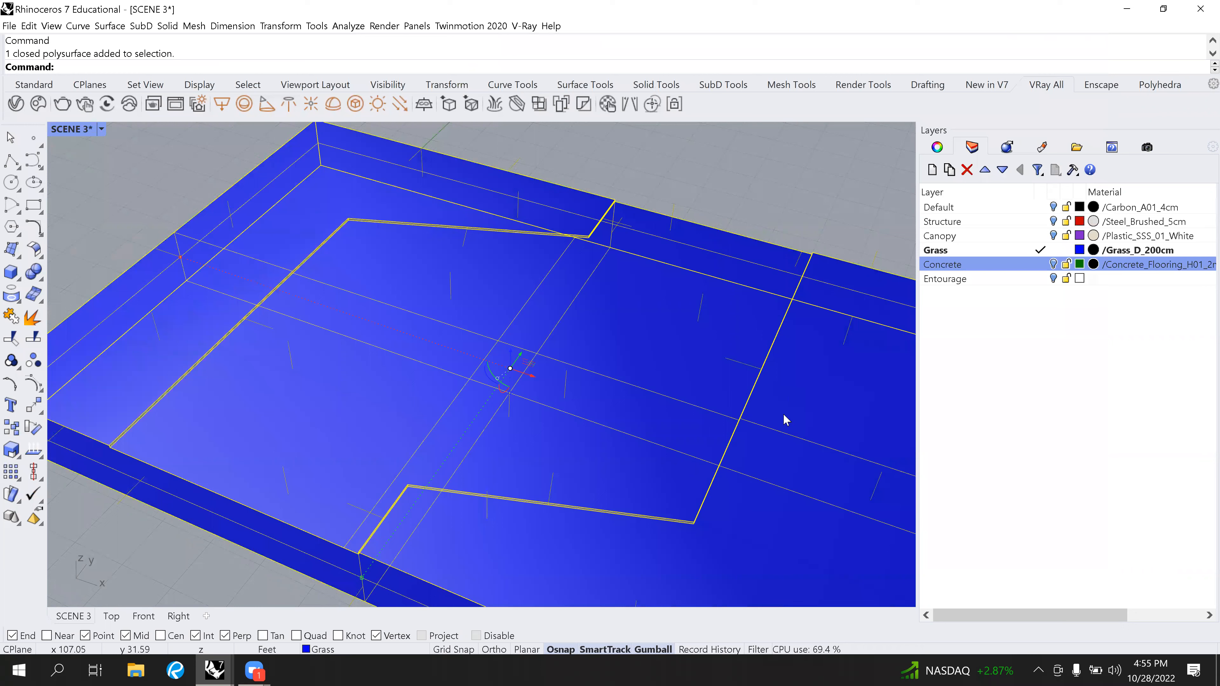
pyautogui.write('explode')
pyautogui.press('Return')
pyautogui.press('Escape')
pyautogui.click(706, 301)
pyautogui.press('Delete')
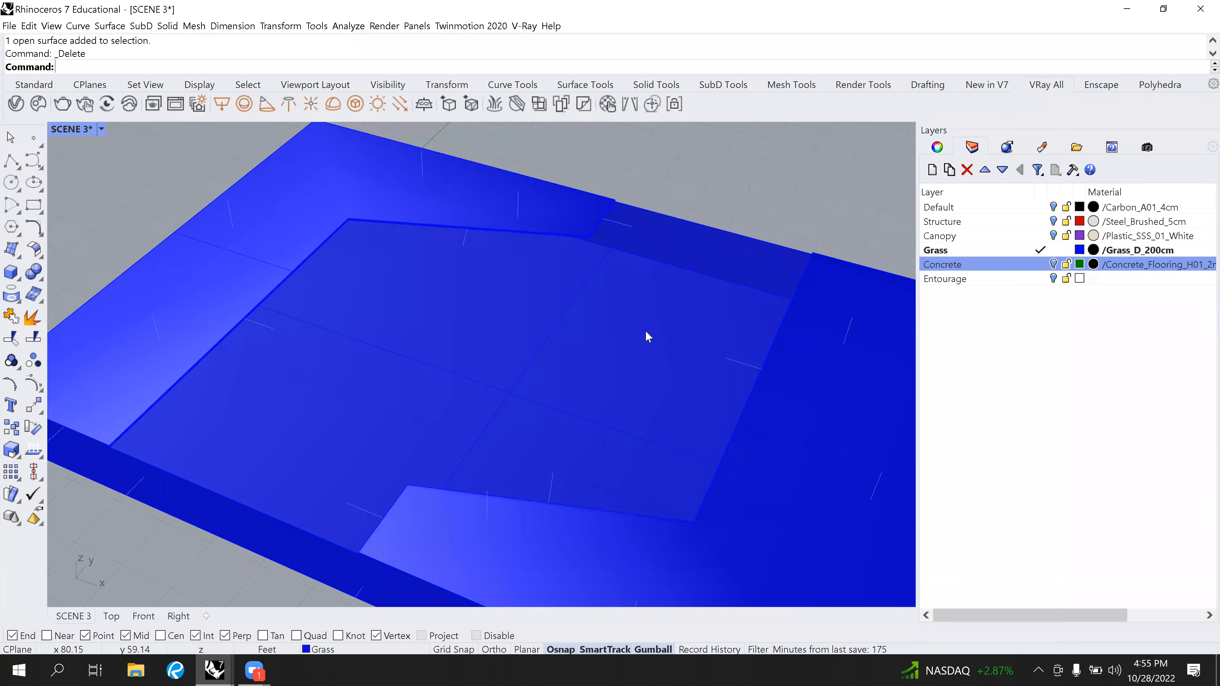
# Delete the remaining side and underside faces of the grass, keeping only the two flat top surfaces.
pyautogui.scroll(-5, 473, 395)
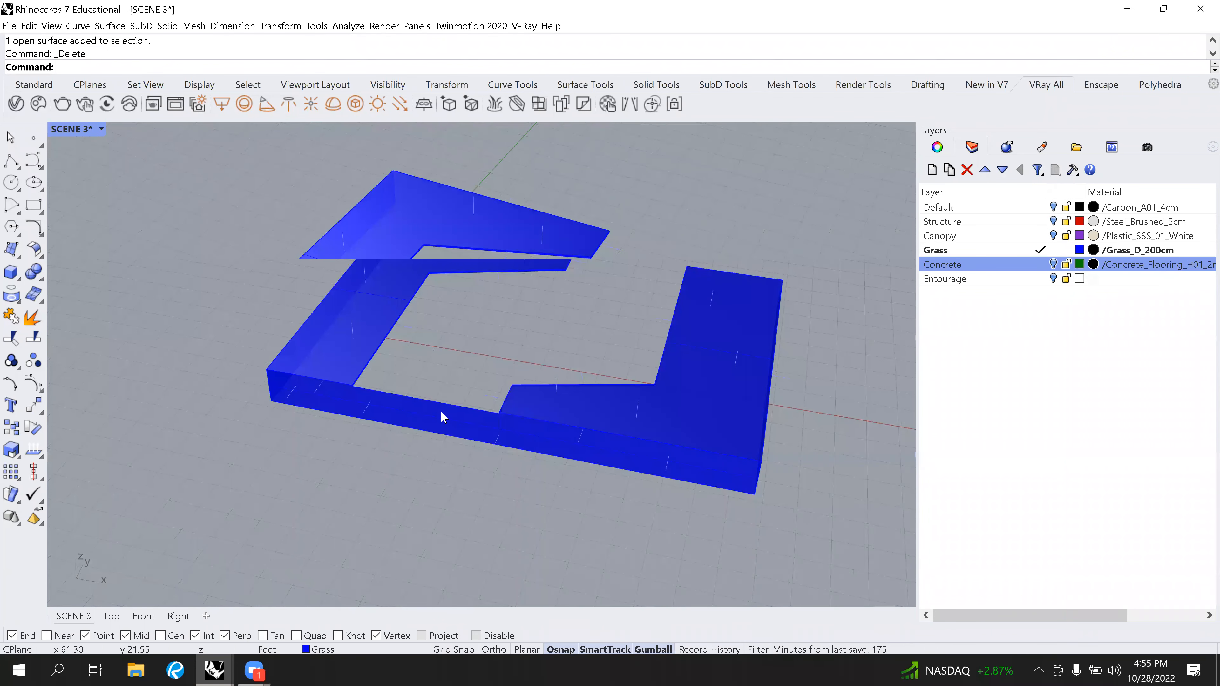
pyautogui.click(763, 476)
pyautogui.press('Delete')
pyautogui.click(306, 398)
pyautogui.press('Delete')
pyautogui.moveTo(397, 348); pyautogui.dragTo(363, 388, button='right')
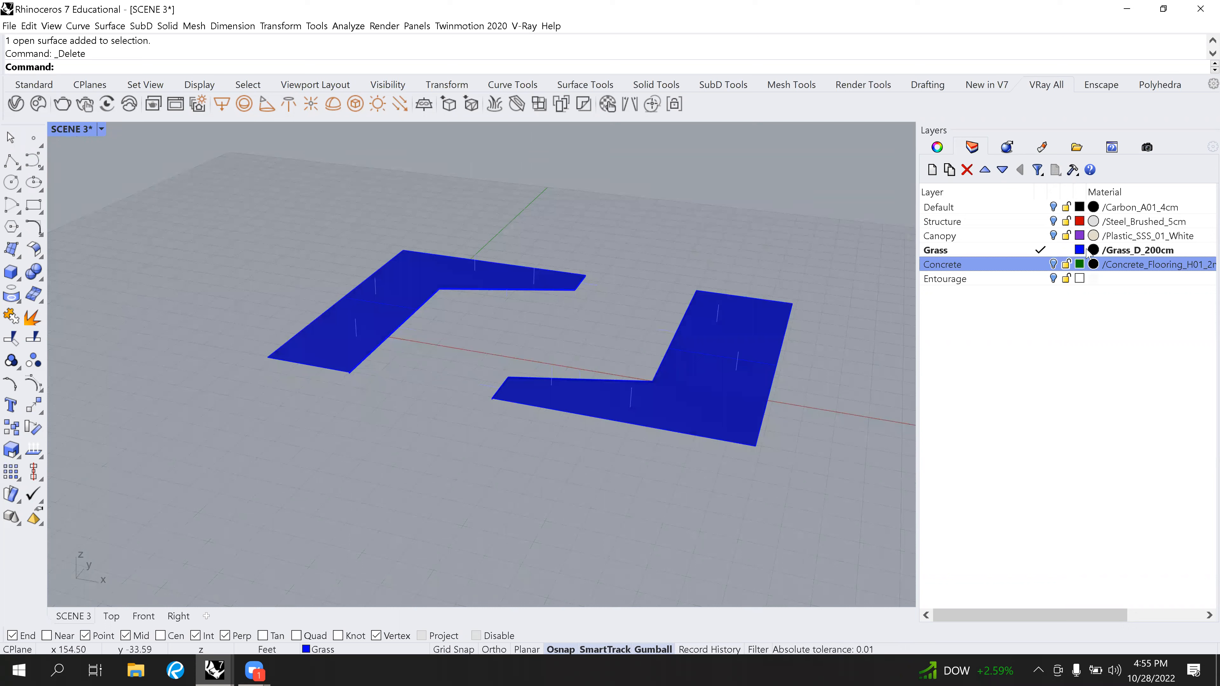
# Turn the Canopy, Structure and Concrete layers back on and bring up the V-Ray Frame Buffer.
pyautogui.click(1053, 237)
pyautogui.click(1054, 222)
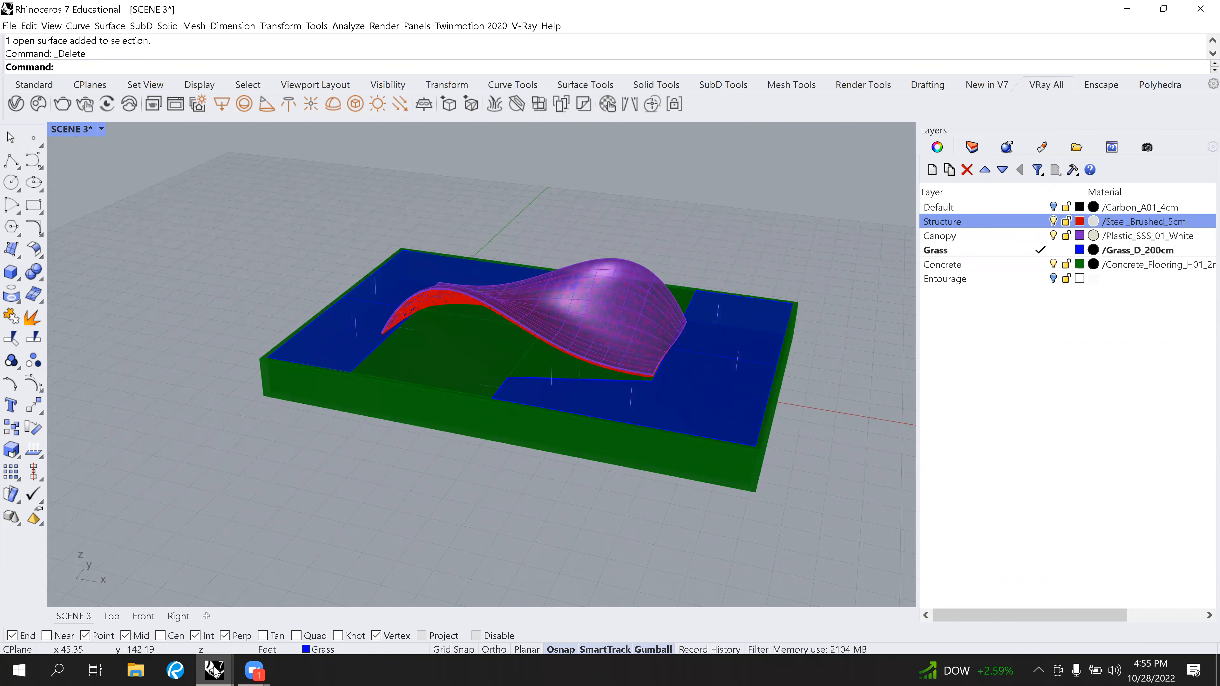
pyautogui.moveTo(215, 672)
pyautogui.click(277, 605)
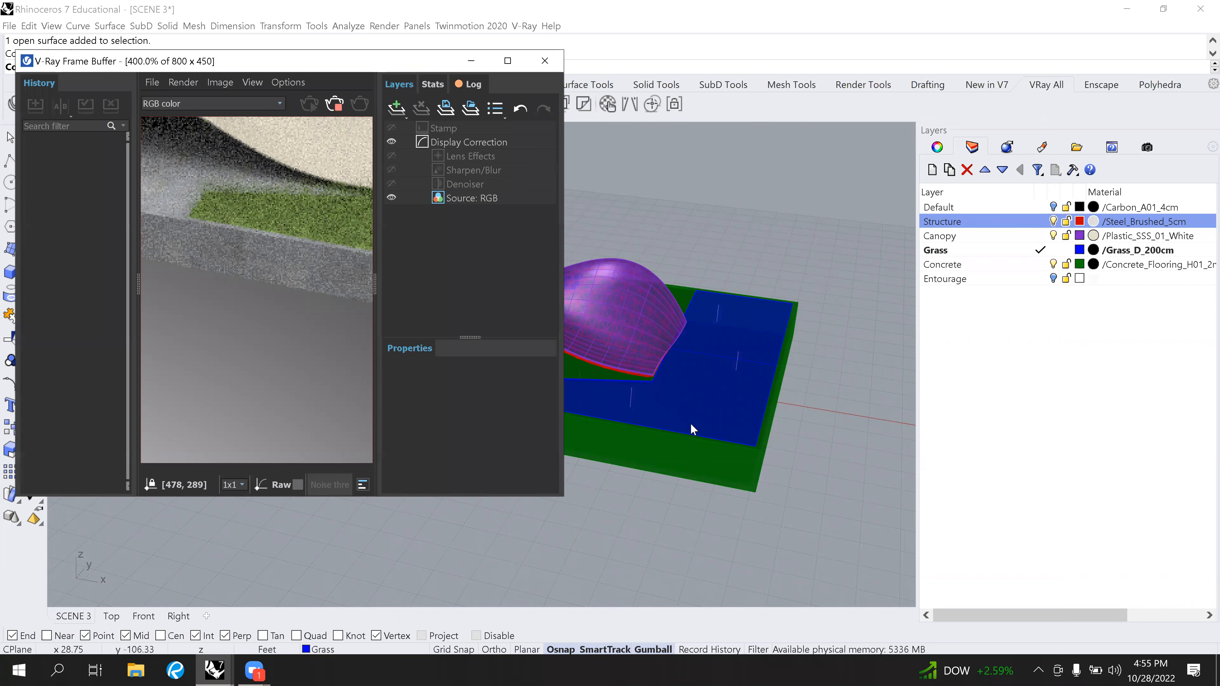
# Widen the frame buffer and examine the rendered grass and concrete edge at the base's near corner.
pyautogui.moveTo(708, 455); pyautogui.dragTo(789, 471, button='right')
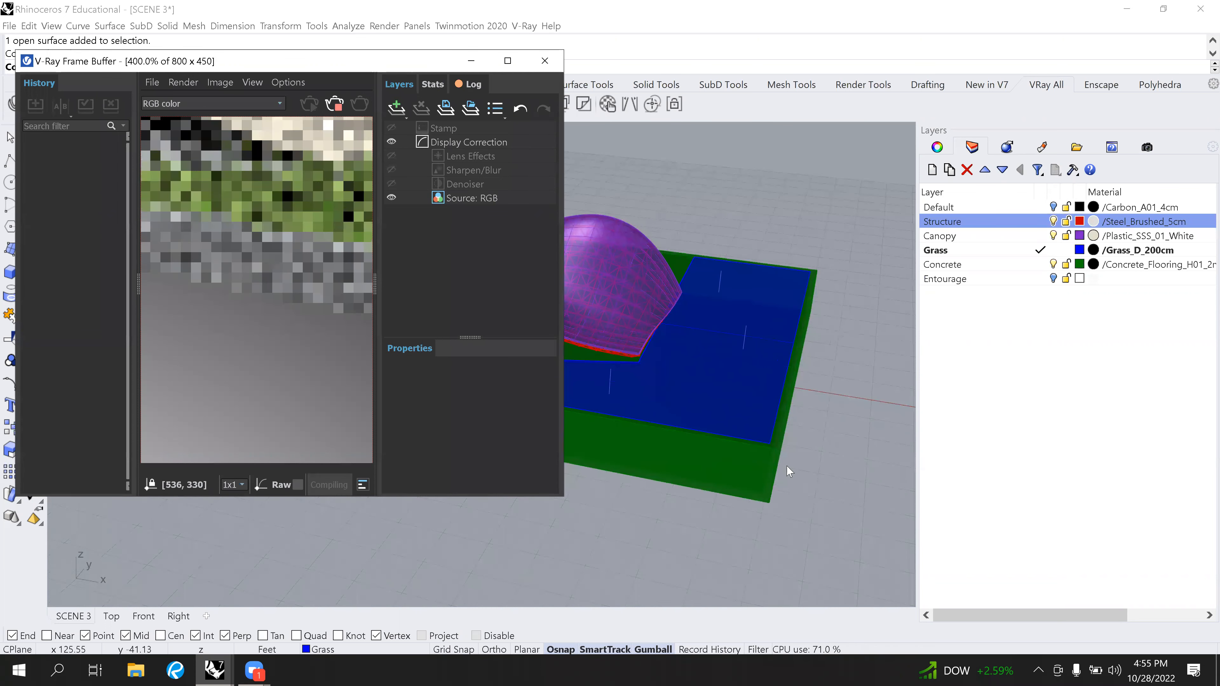
pyautogui.scroll(5, 790, 468)
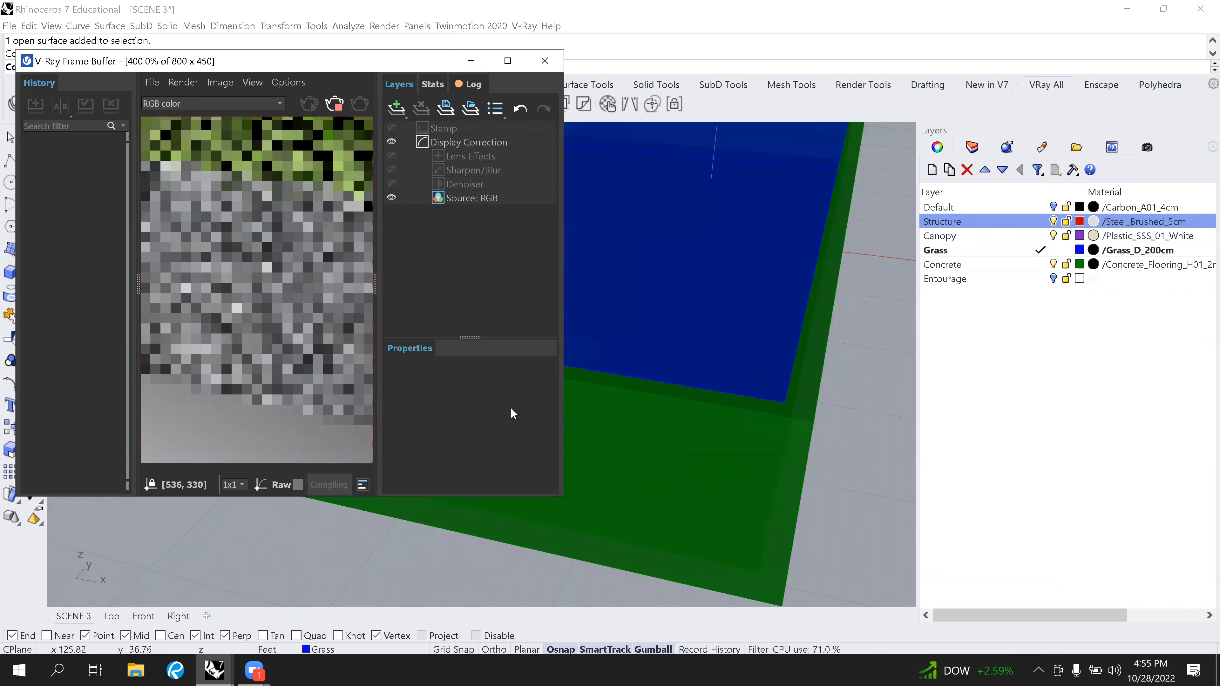
pyautogui.moveTo(565, 411); pyautogui.dragTo(892, 411)
pyautogui.scroll(-2, 480, 390)
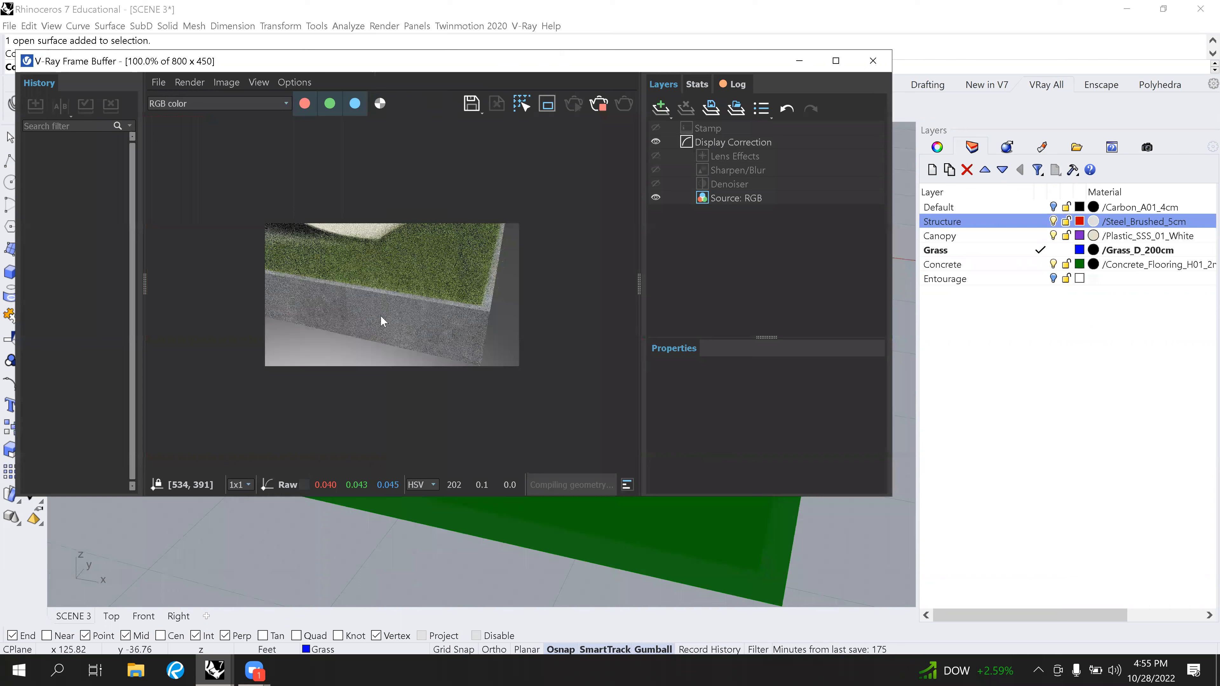
# Reframe the model on the canopy's open side and inspect the grass around it in the render.
pyautogui.moveTo(675, 508); pyautogui.dragTo(413, 380, button='right')
pyautogui.scroll(-6, 266, 388)
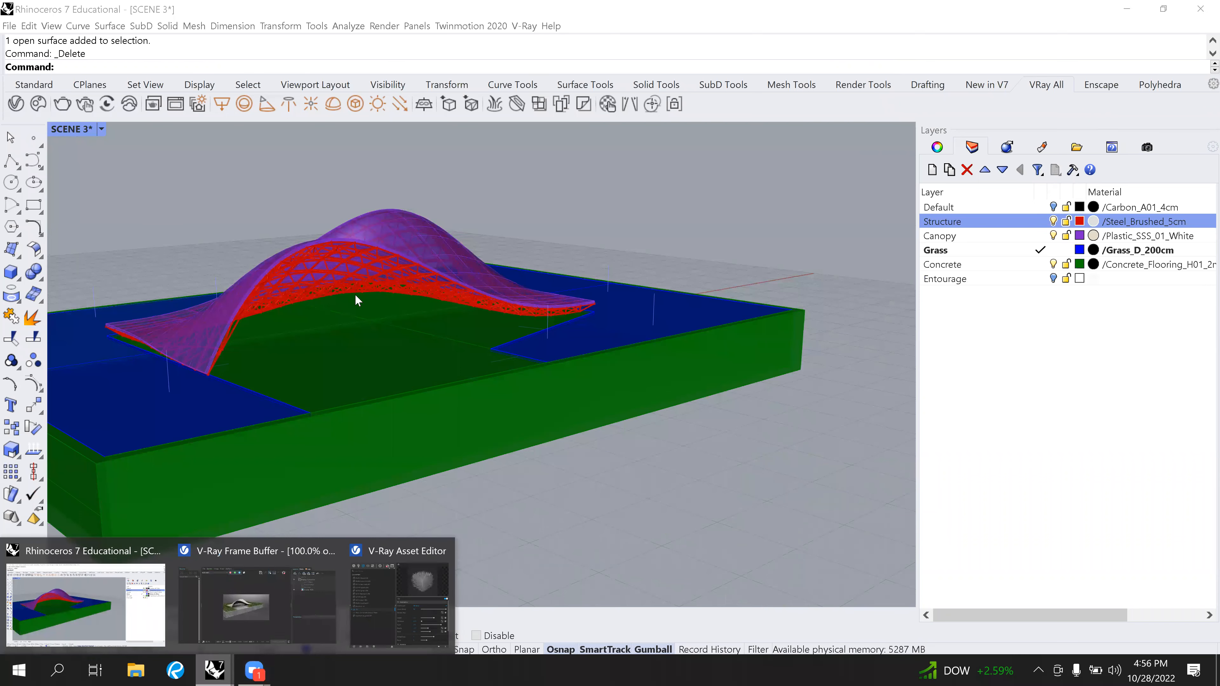
pyautogui.click(240, 619)
pyautogui.scroll(3, 357, 294)
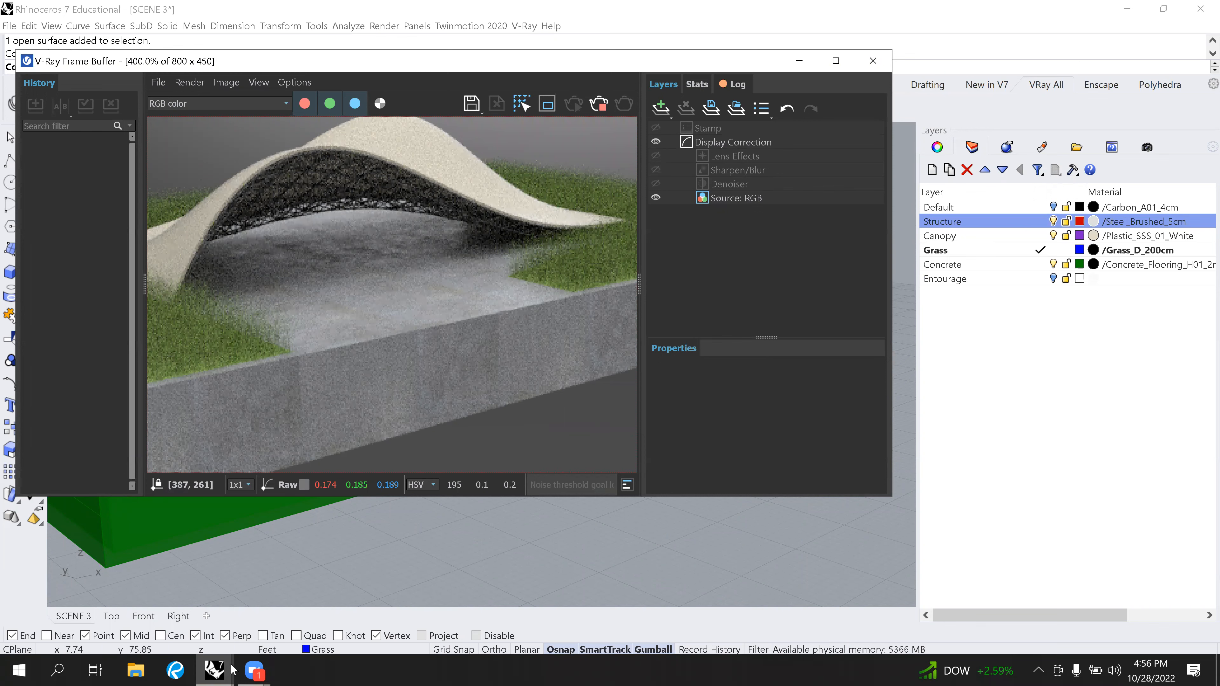
# Reduce the fur's count per area to 5.1 and check the grass in the render.
pyautogui.moveTo(233, 666)
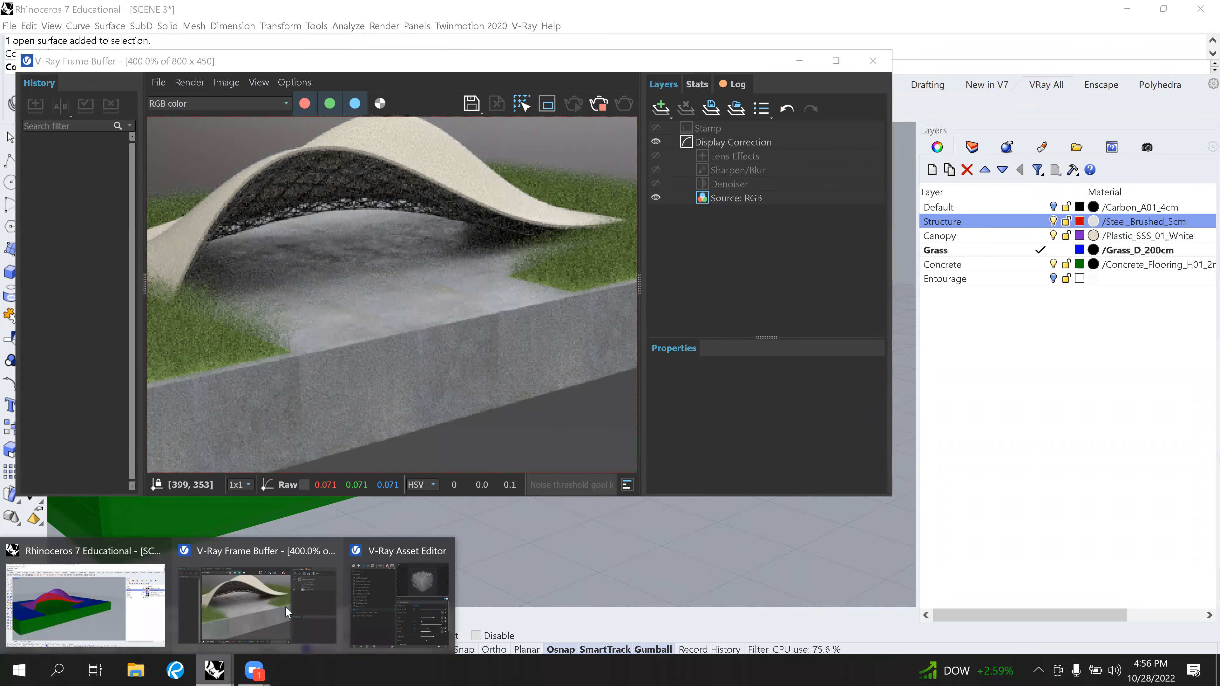
pyautogui.click(392, 599)
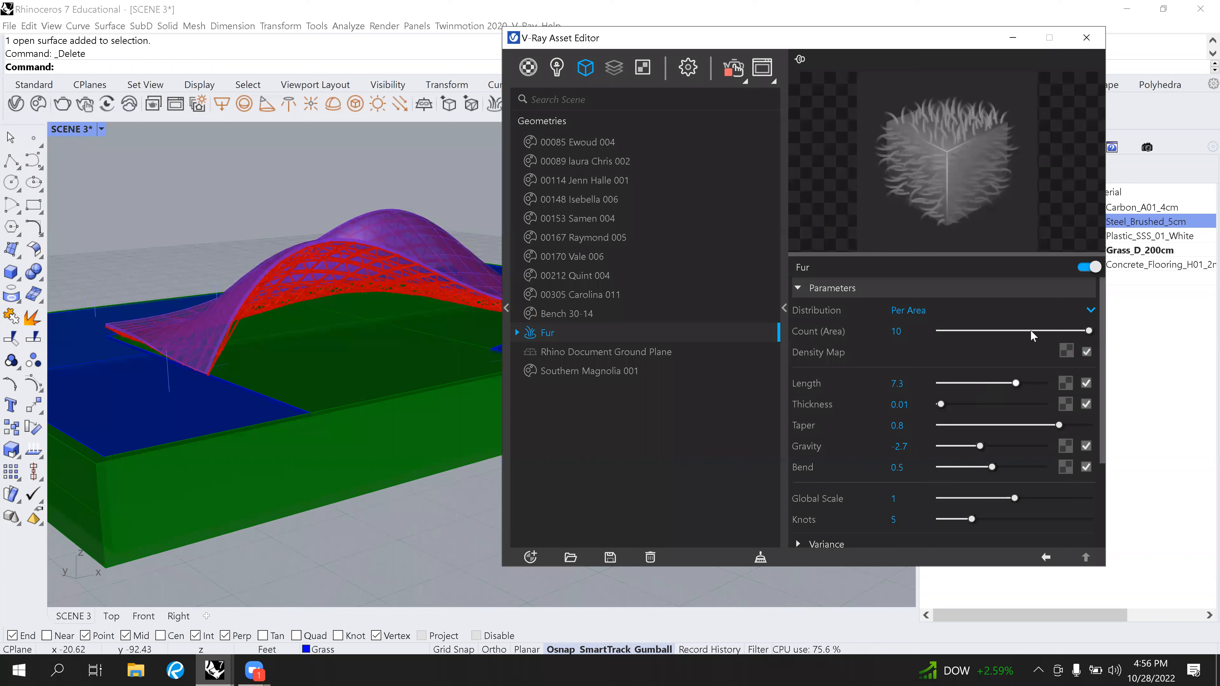
pyautogui.click(1030, 331)
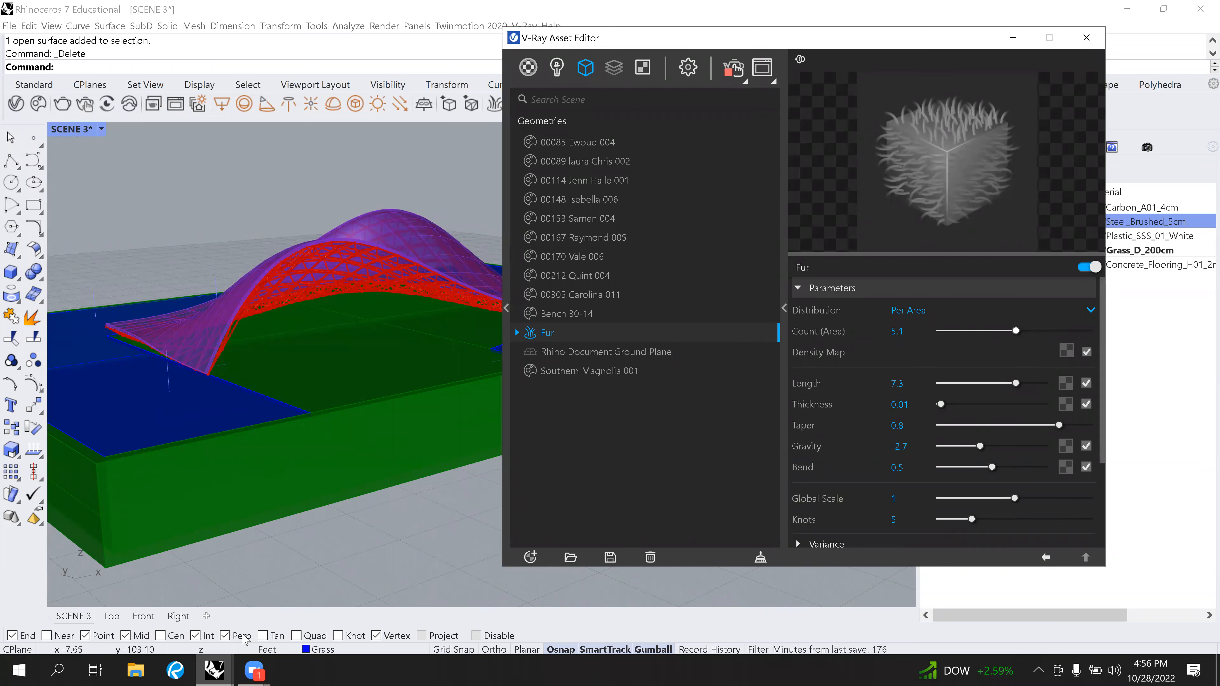
pyautogui.click(258, 597)
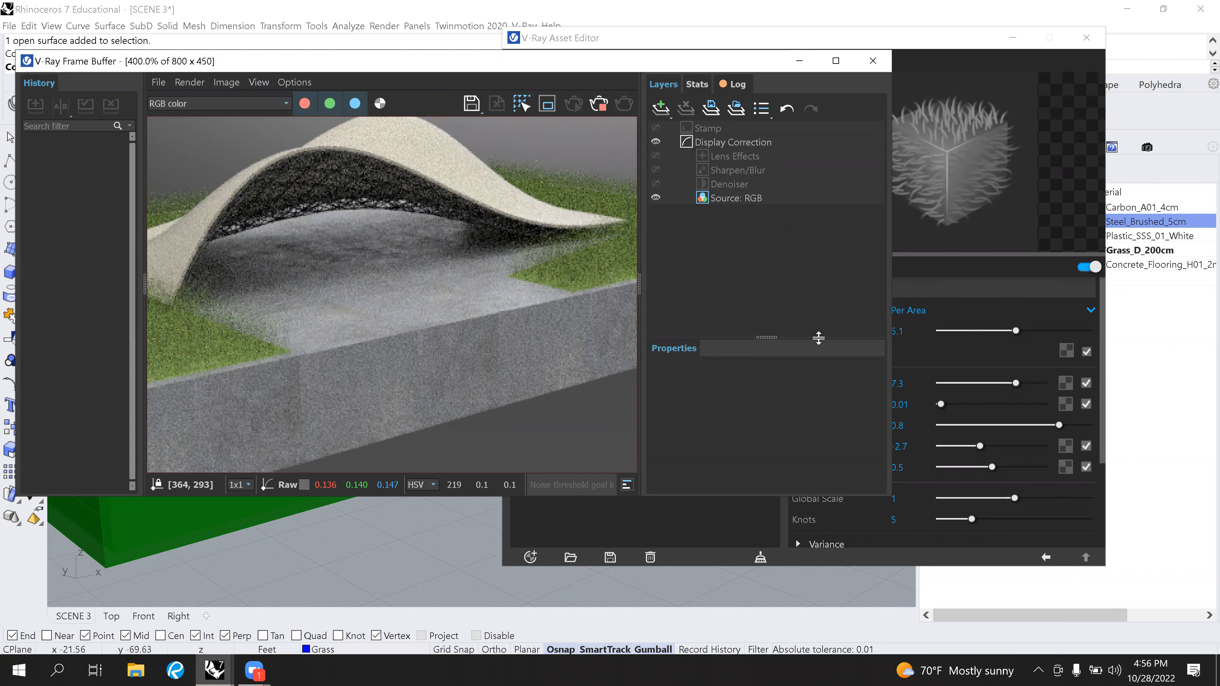
# Set the fur's count back to 10 and its length to 5.96, keeping the Per Area distribution.
pyautogui.click(1014, 349)
pyautogui.moveTo(1019, 332); pyautogui.dragTo(1105, 342)
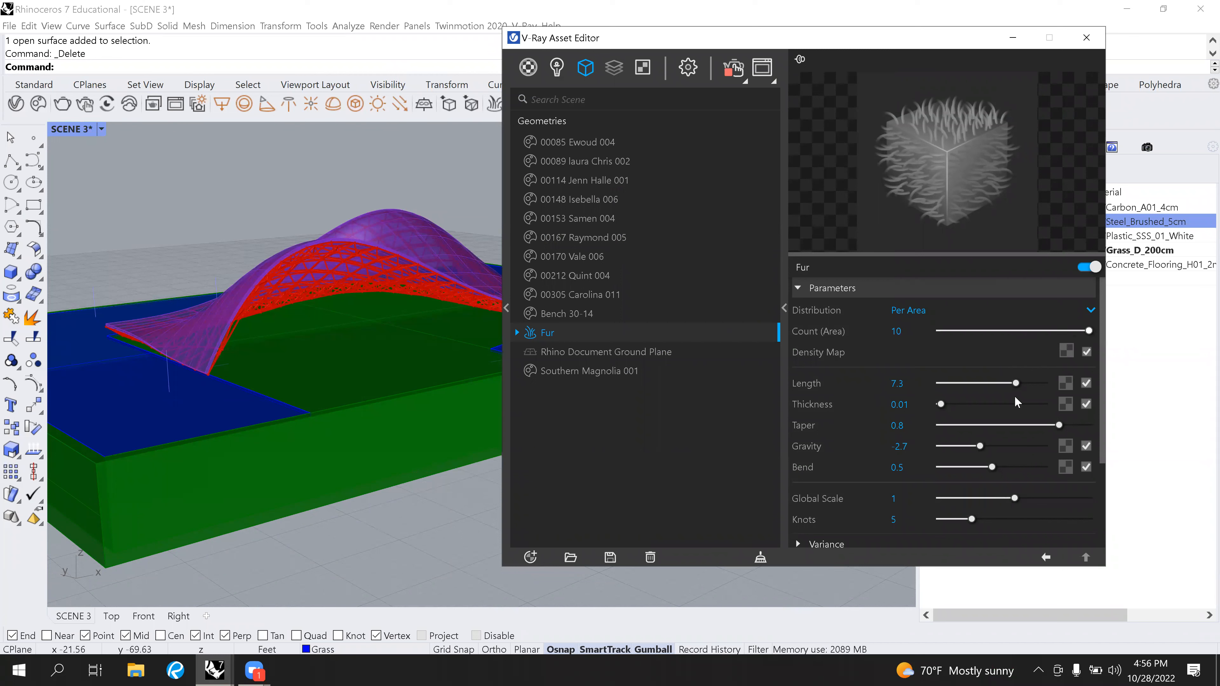
pyautogui.moveTo(972, 349); pyautogui.dragTo(947, 353)
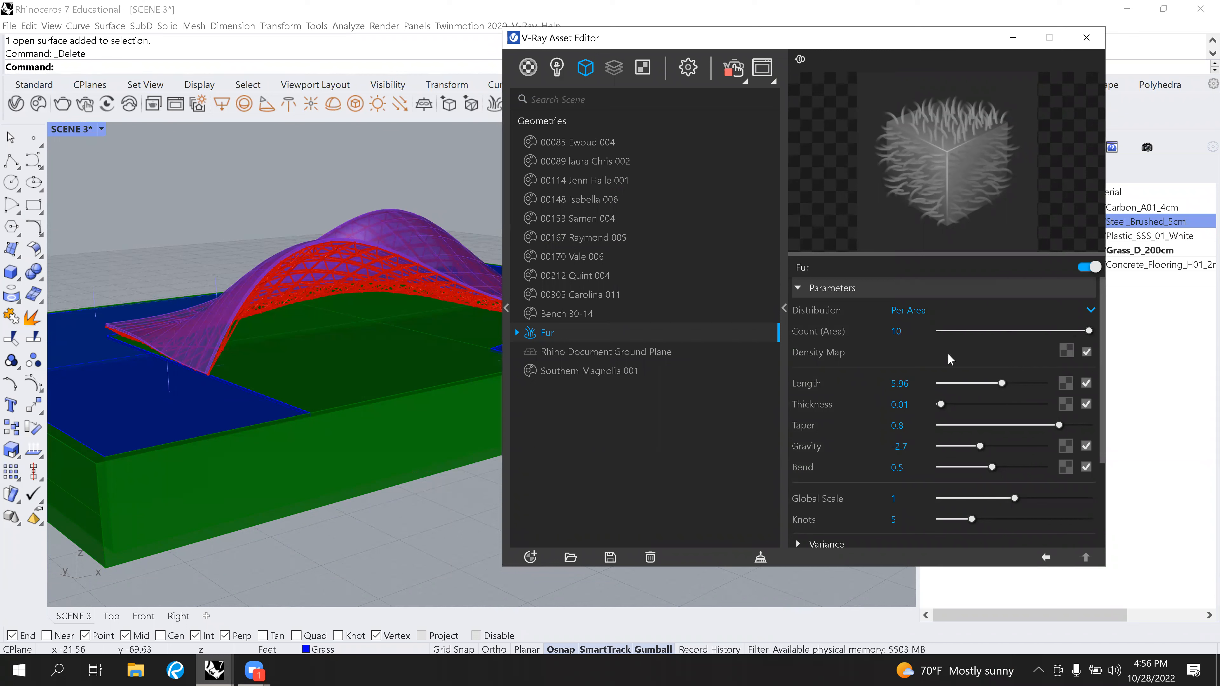
pyautogui.click(1091, 310)
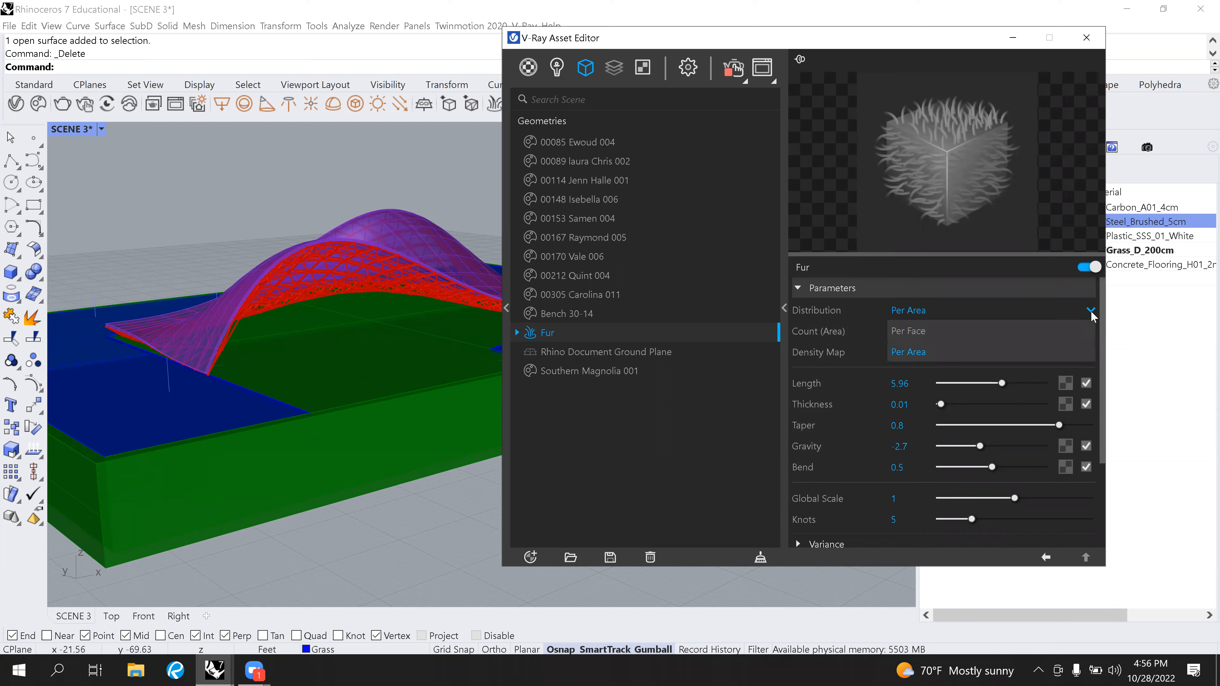
pyautogui.click(673, 388)
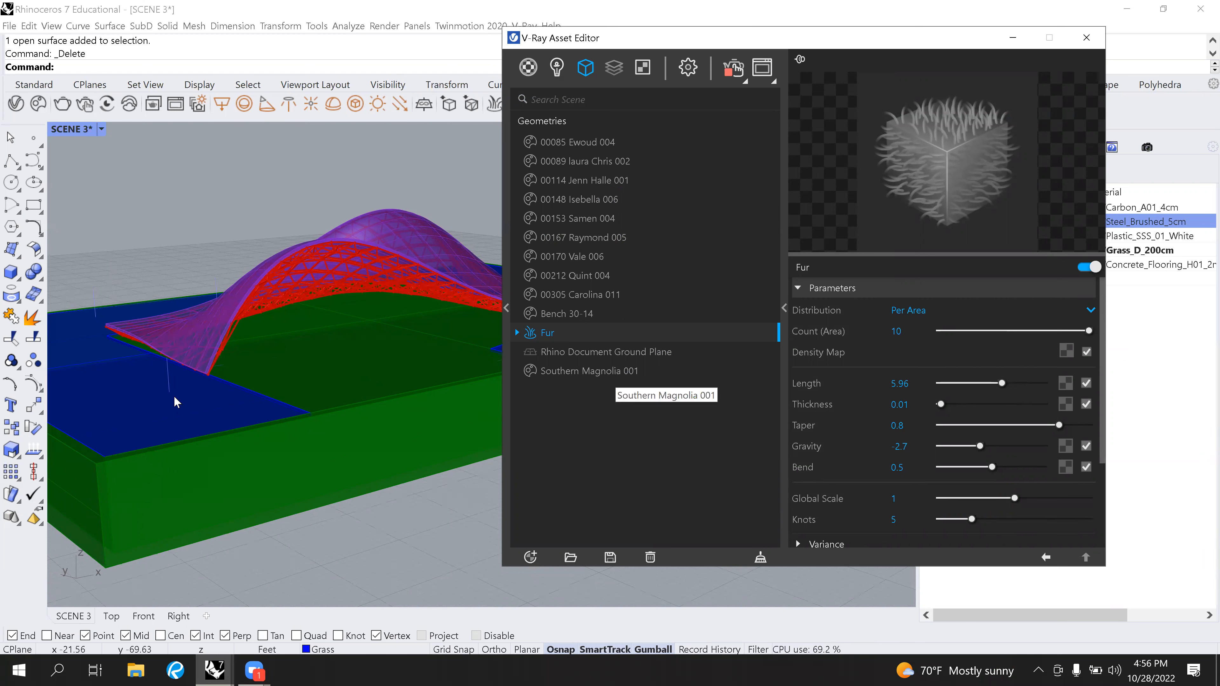
# Open the Chaos Cosmos library at the Flowers, grass & rocks category of the vegetation models.
pyautogui.click(34, 105)
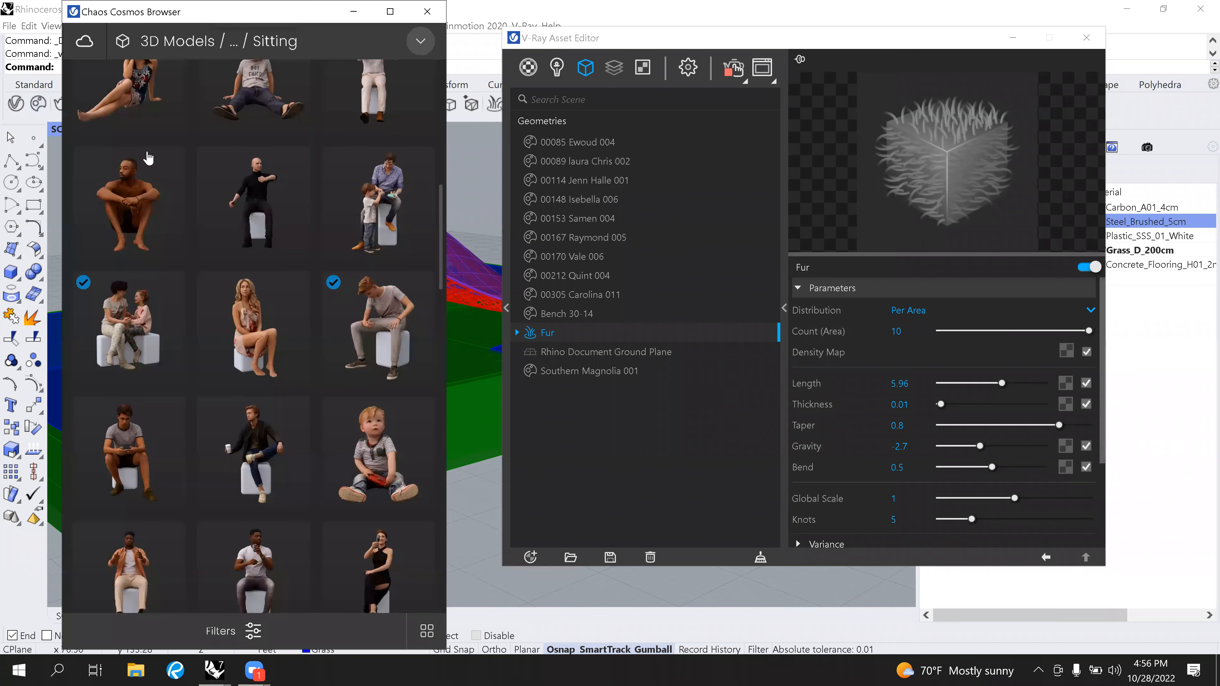
pyautogui.click(154, 173)
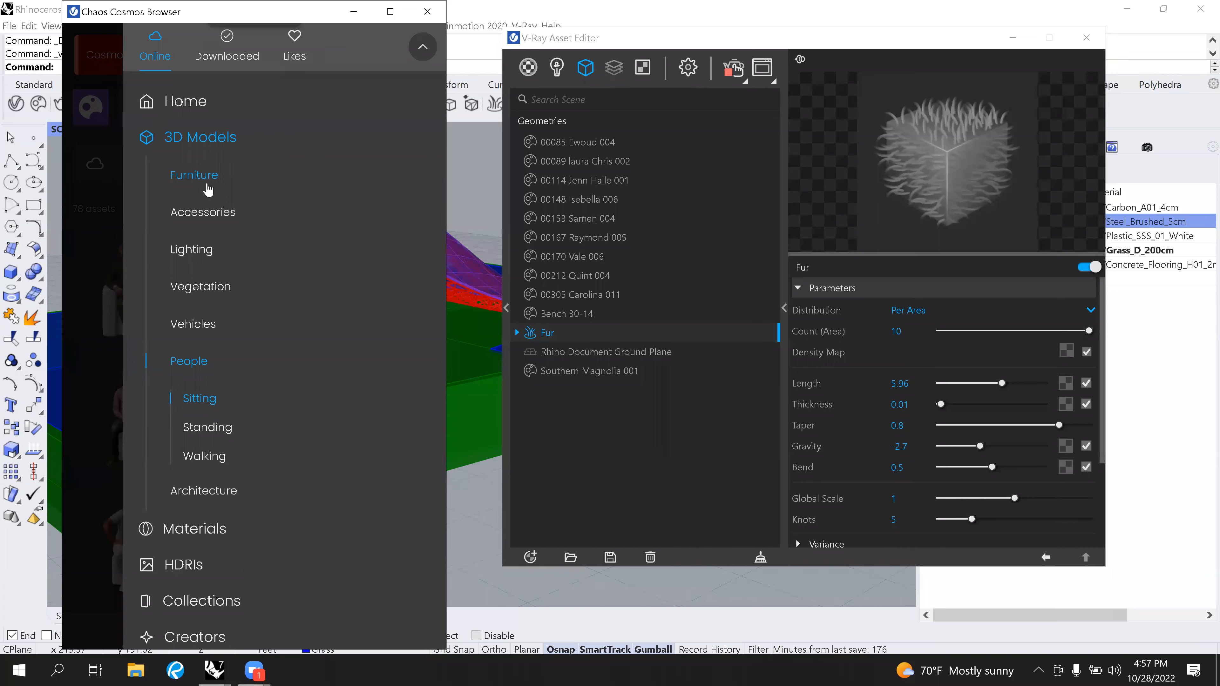
pyautogui.click(208, 294)
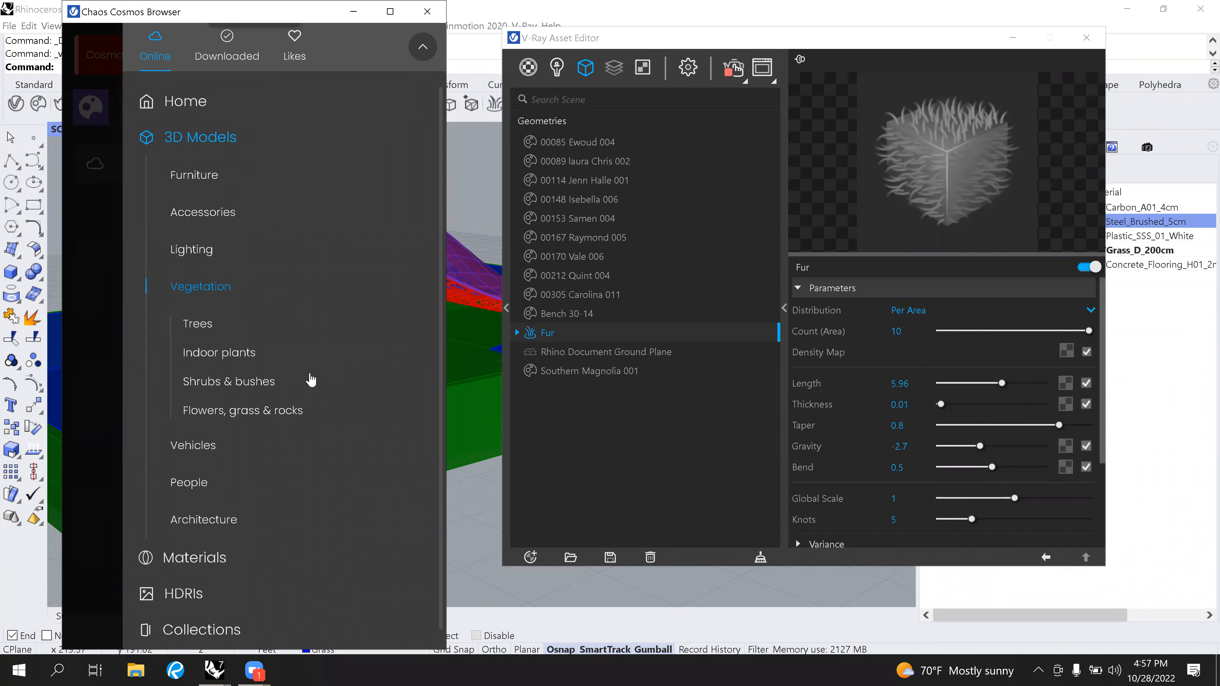
pyautogui.click(286, 412)
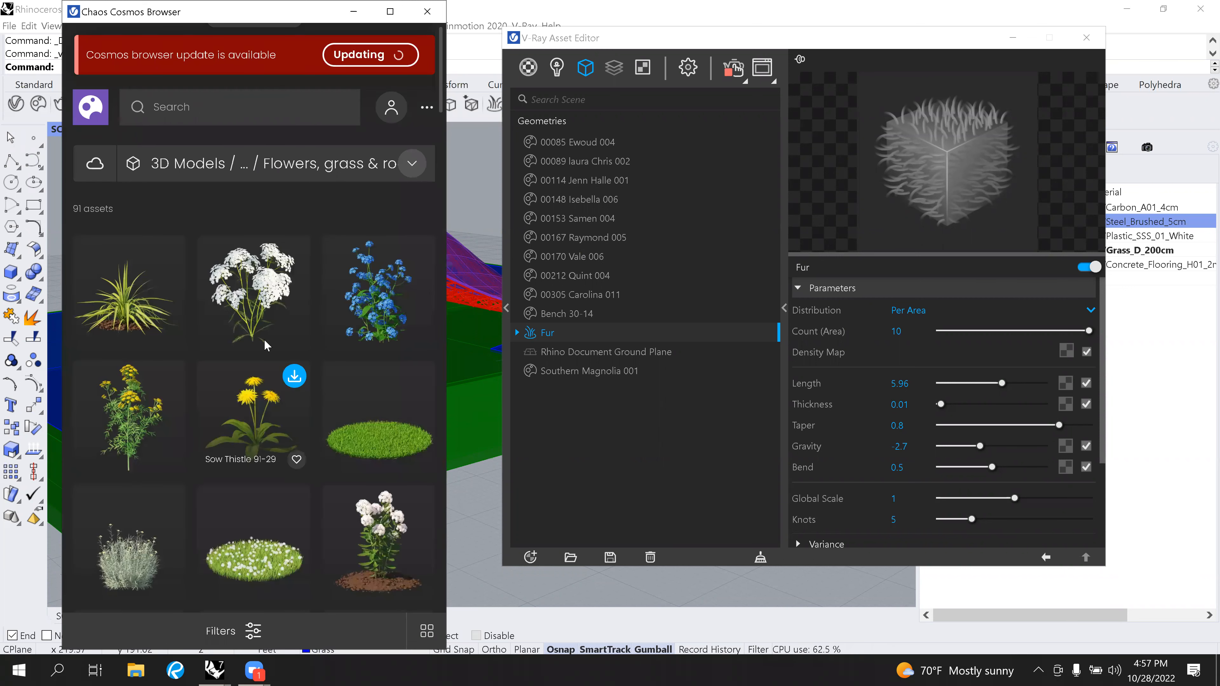
# Browse the plant models, then download Sow Thistle 91-29 and import it into the scene.
pyautogui.scroll(-2, 242, 400)
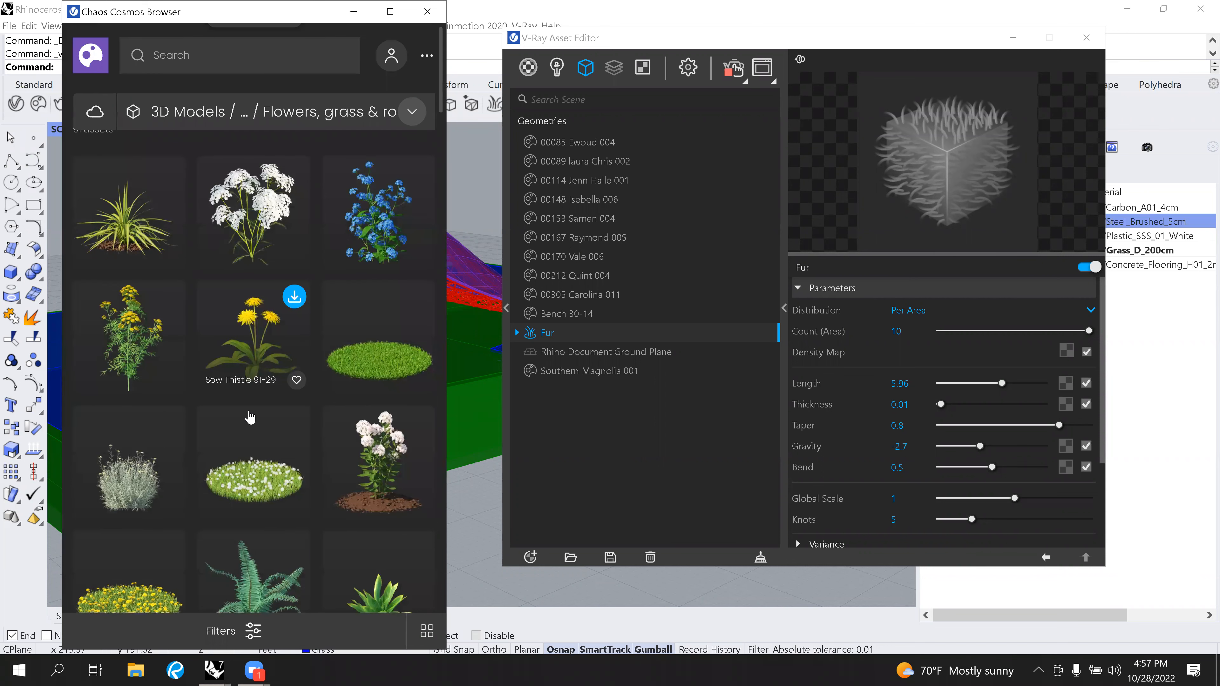
pyautogui.scroll(2, 250, 417)
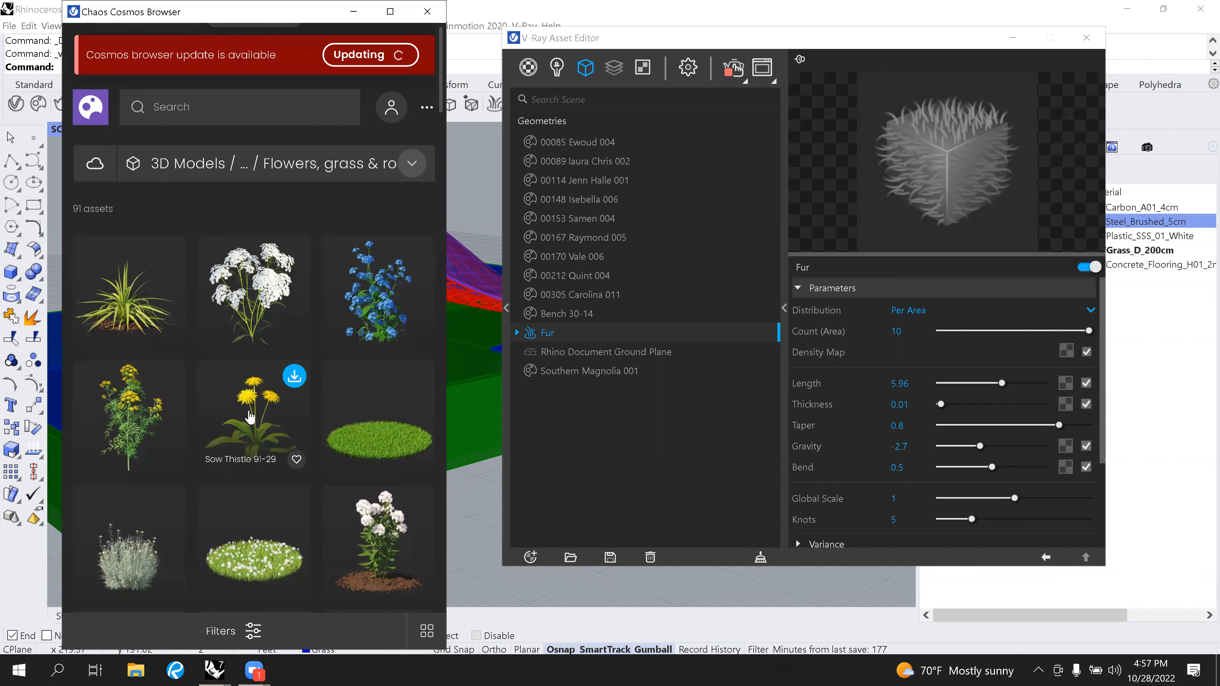
pyautogui.scroll(-3, 250, 417)
pyautogui.scroll(-3, 256, 425)
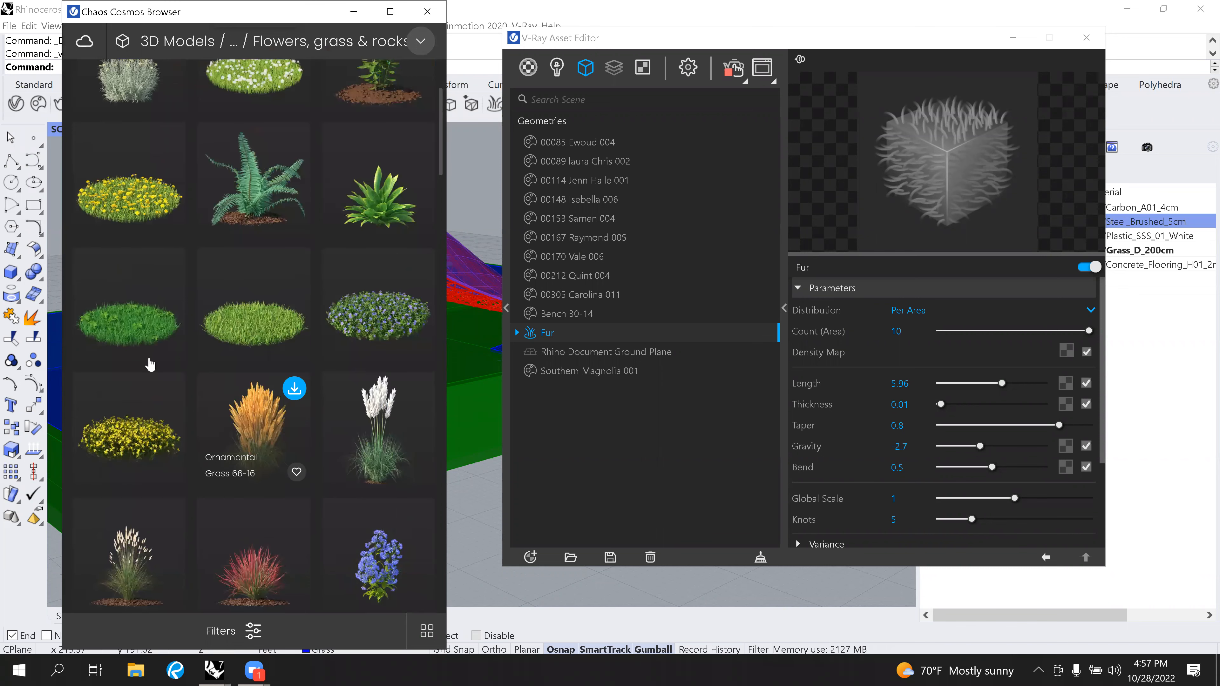
pyautogui.scroll(2, 239, 308)
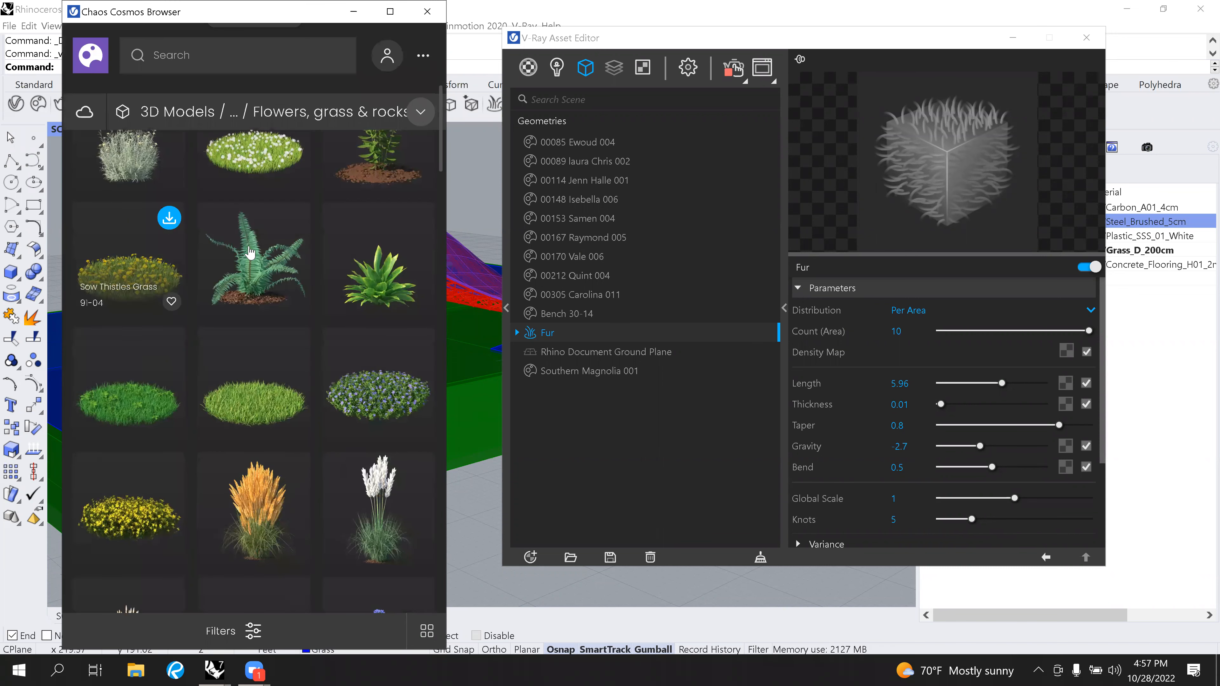
pyautogui.scroll(3, 260, 266)
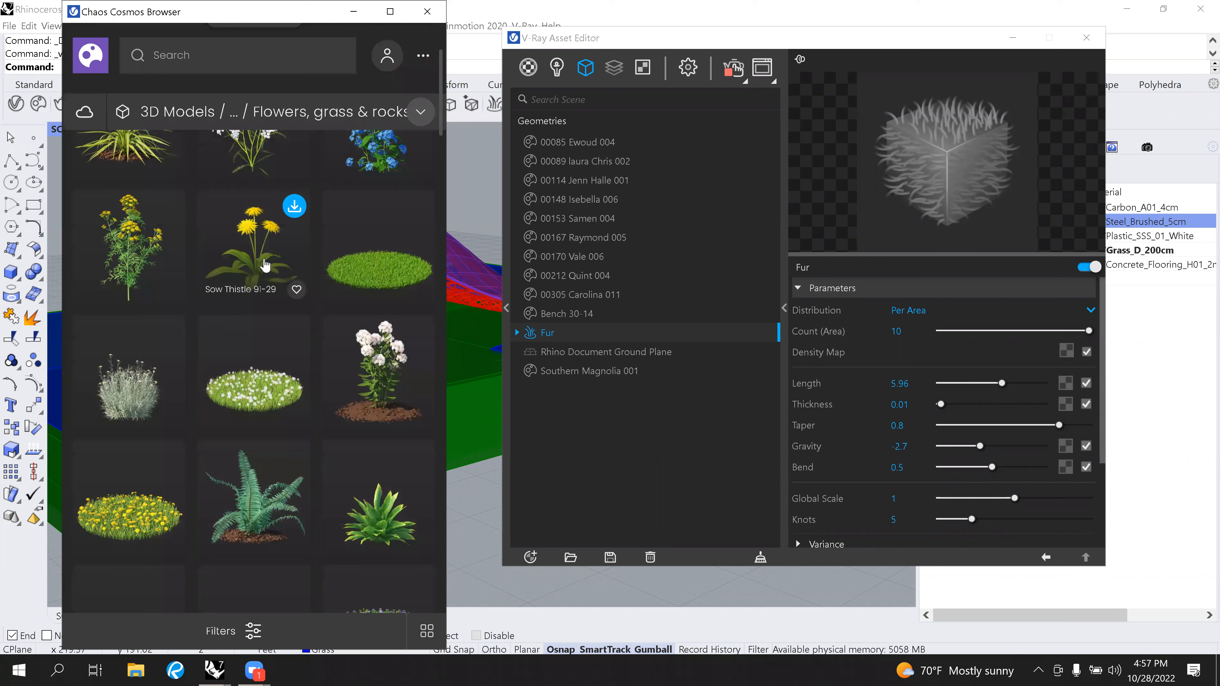
pyautogui.click(289, 217)
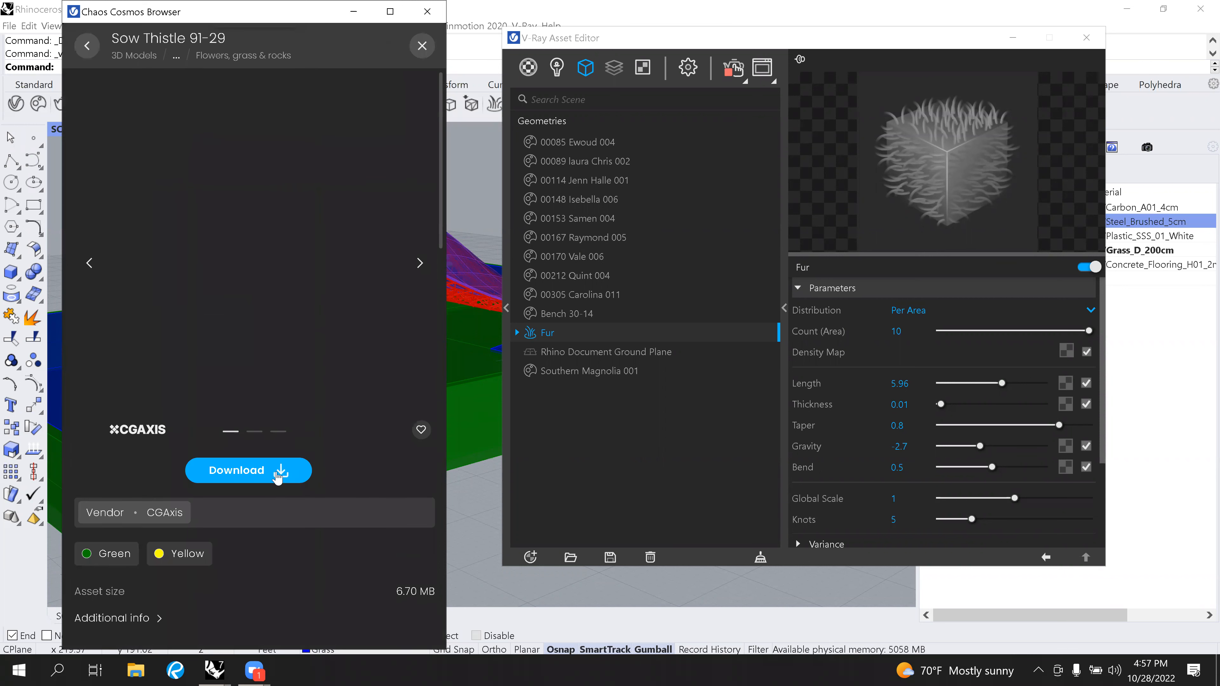
pyautogui.click(277, 472)
pyautogui.click(87, 46)
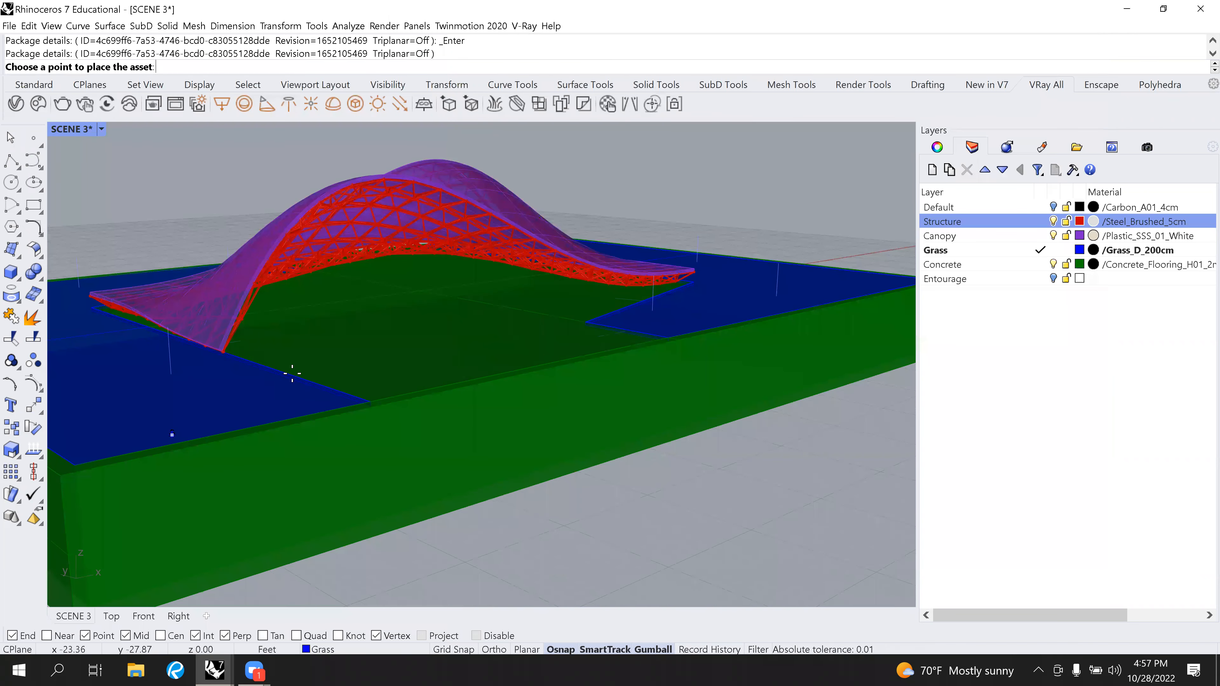
# Place several copies of the sow thistle across the lawns on both sides of the canopy.
pyautogui.scroll(5, 292, 373)
pyautogui.scroll(3, 292, 373)
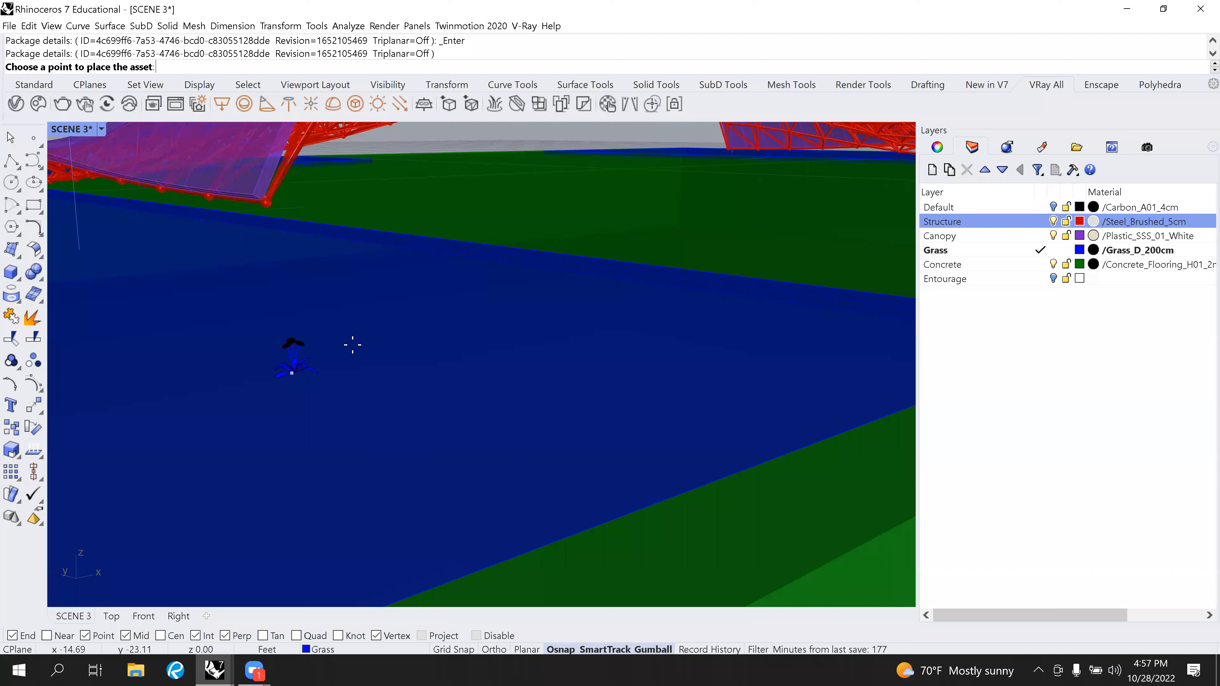
pyautogui.click(389, 329)
pyautogui.click(600, 394)
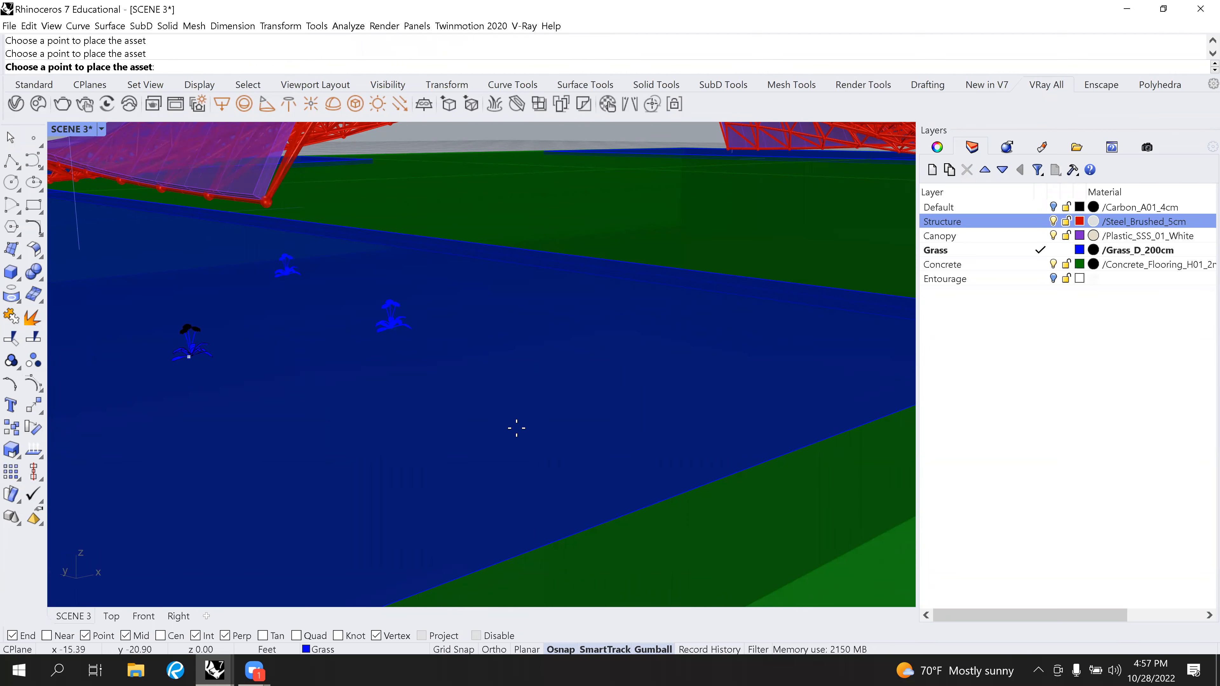
pyautogui.moveTo(405, 494); pyautogui.dragTo(343, 515, button='right')
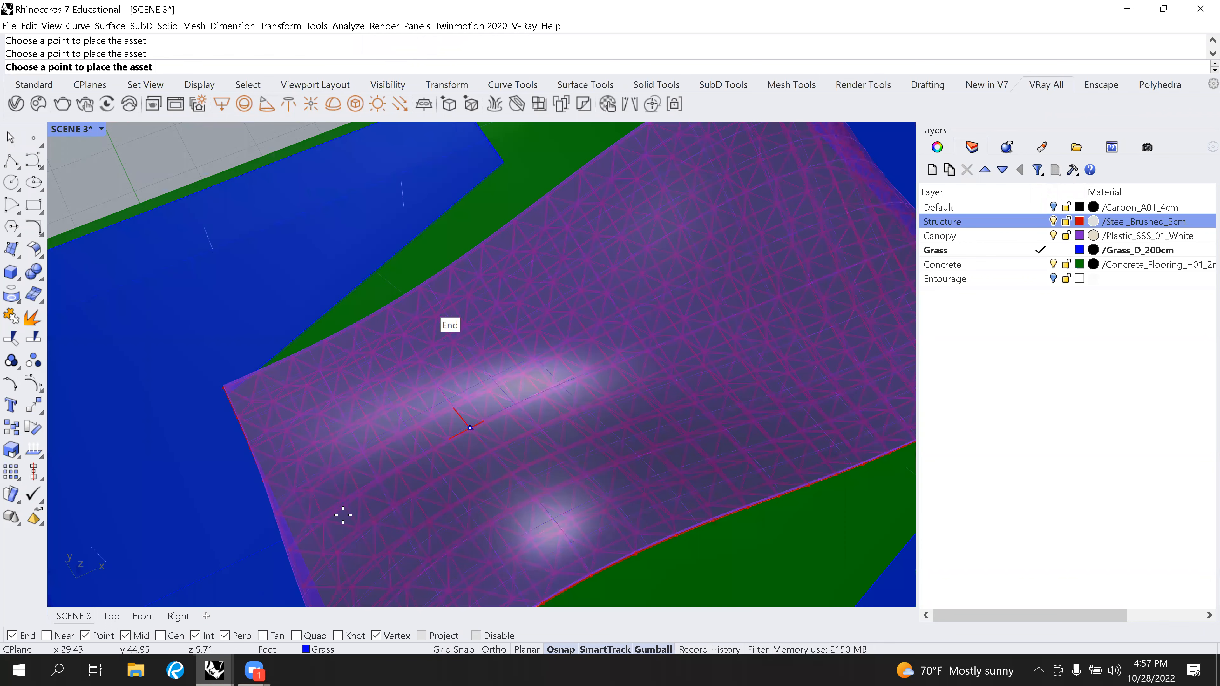
pyautogui.scroll(-5, 340, 403)
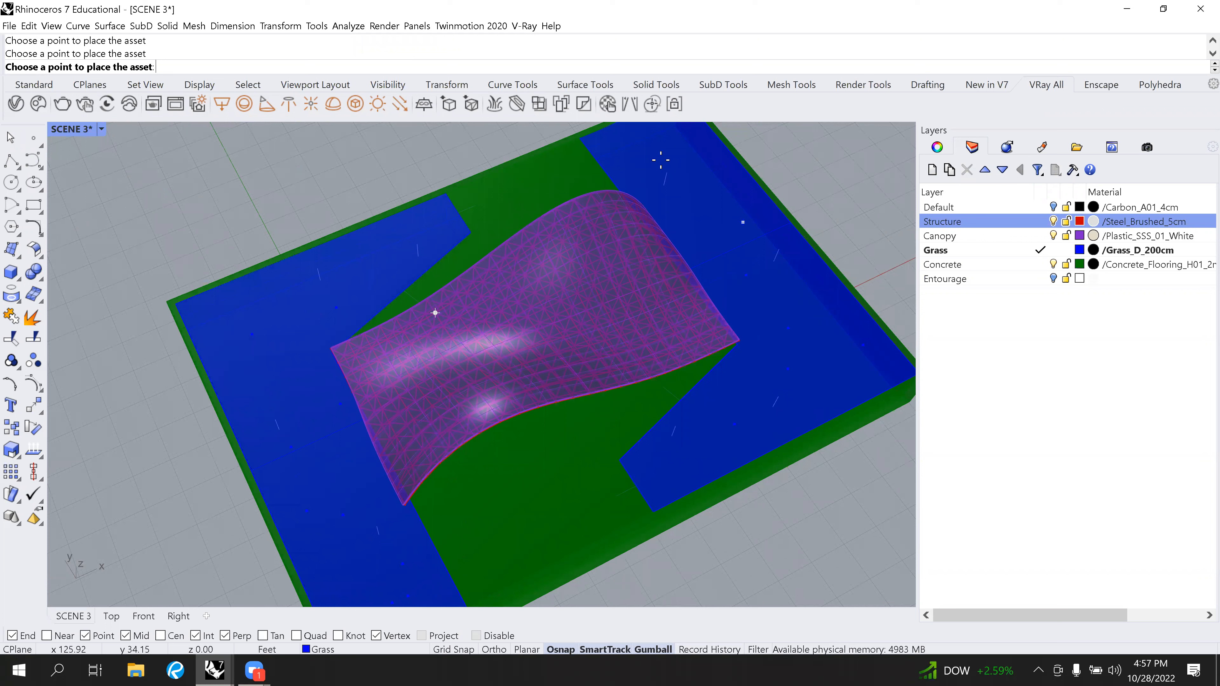
pyautogui.click(684, 214)
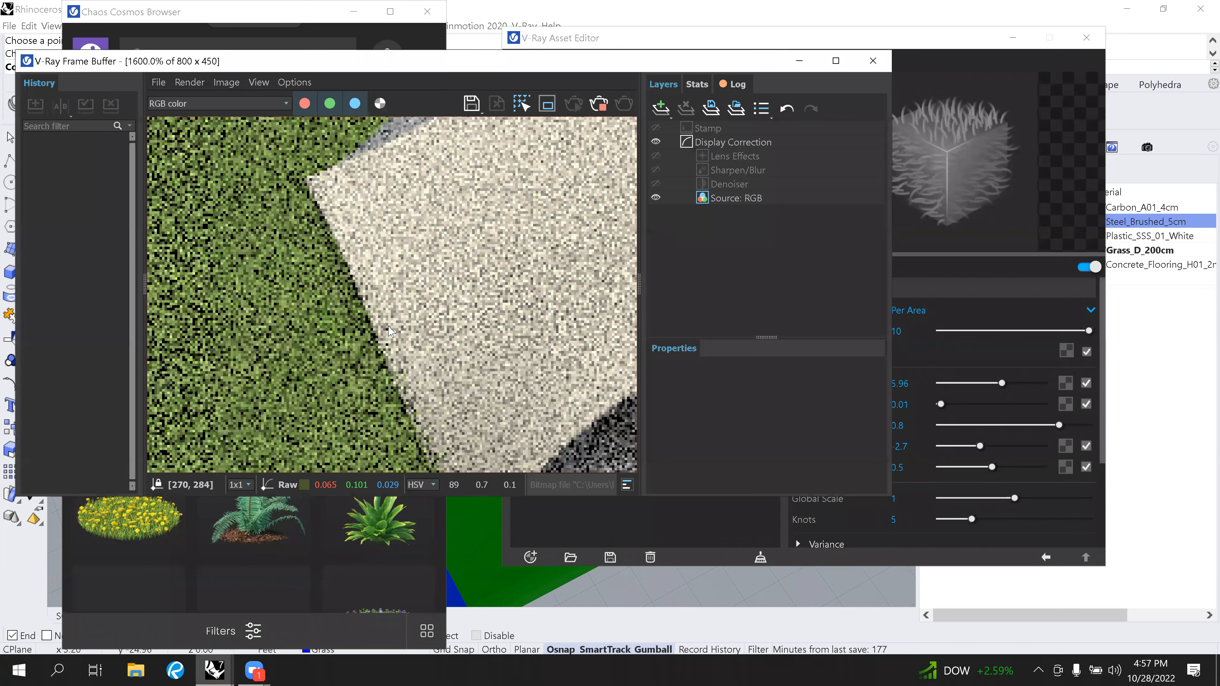
# Check the lawn beside the canopy in the render and shorten the fur's length to 1.11.
pyautogui.scroll(-6, 379, 332)
pyautogui.scroll(3, 382, 343)
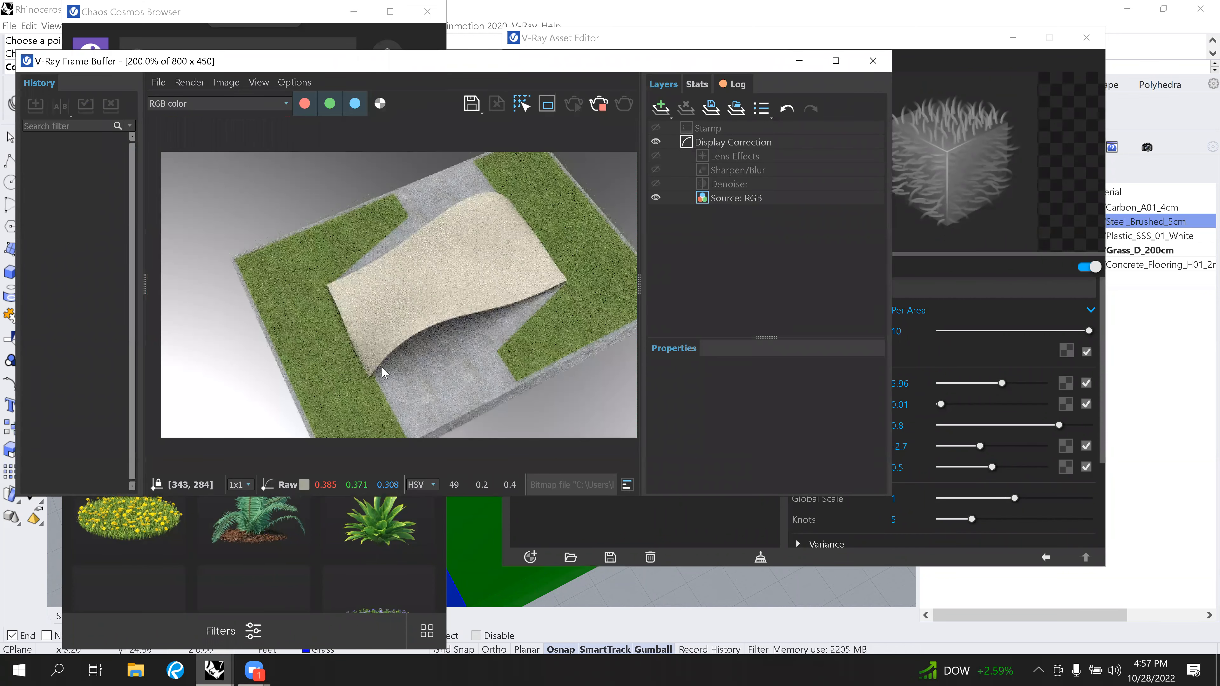
pyautogui.scroll(1, 383, 372)
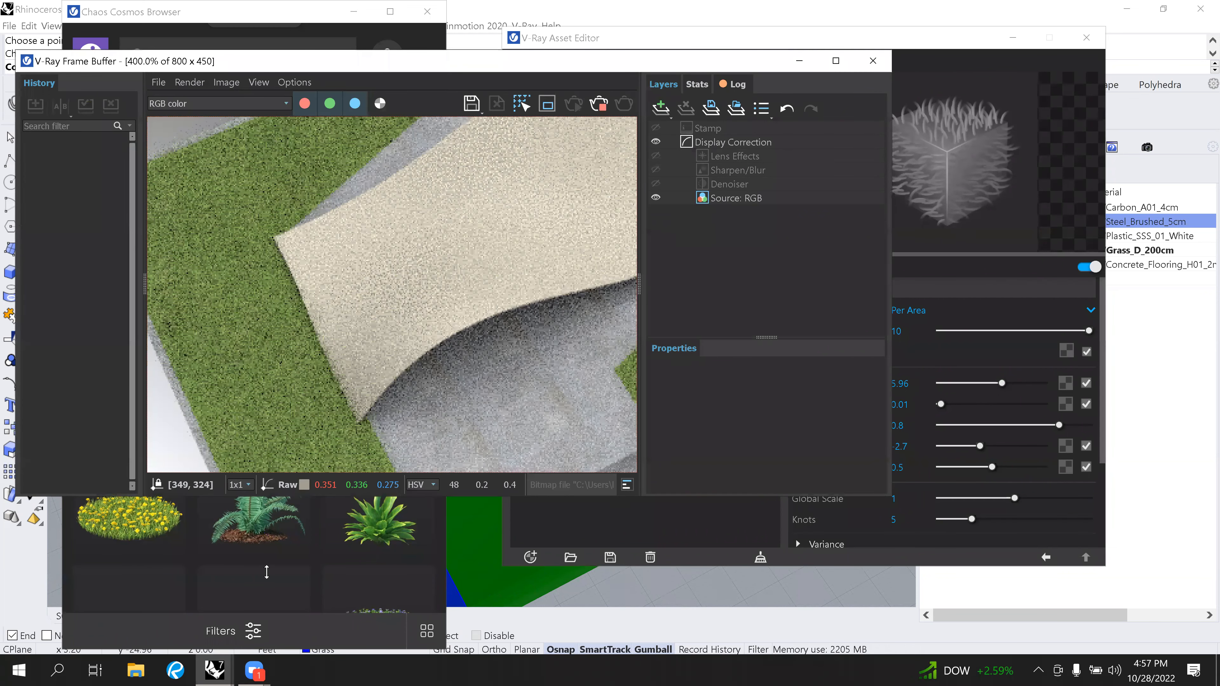
pyautogui.click(1003, 355)
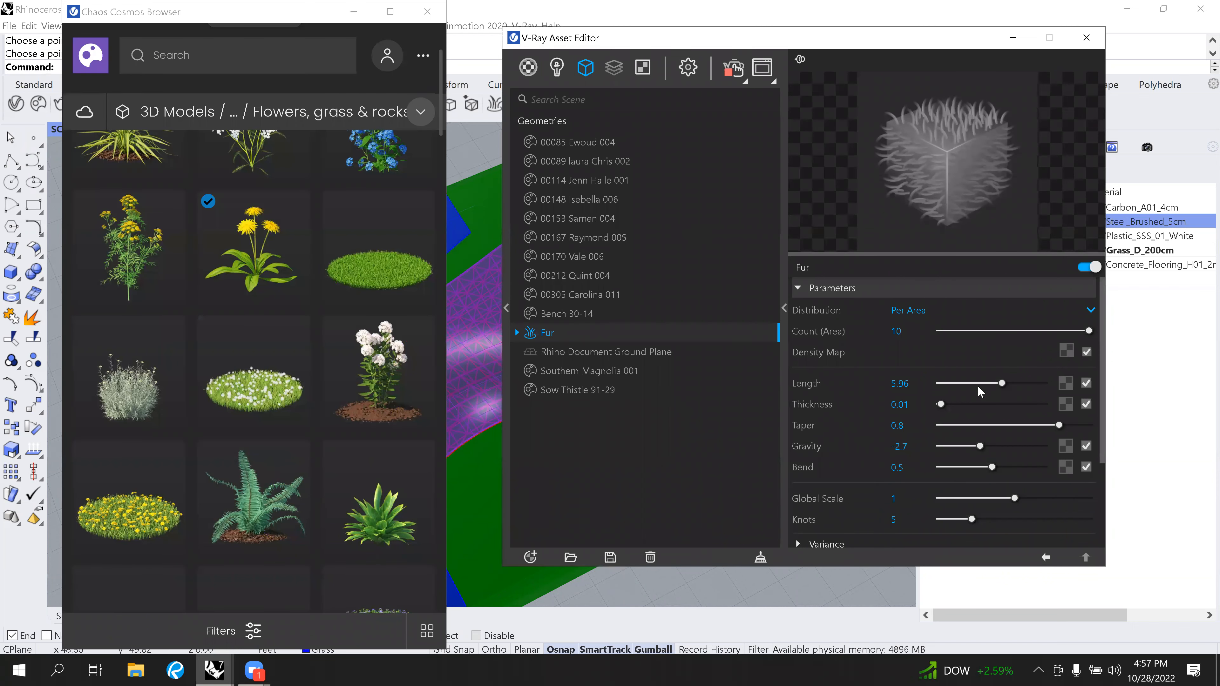
pyautogui.click(952, 383)
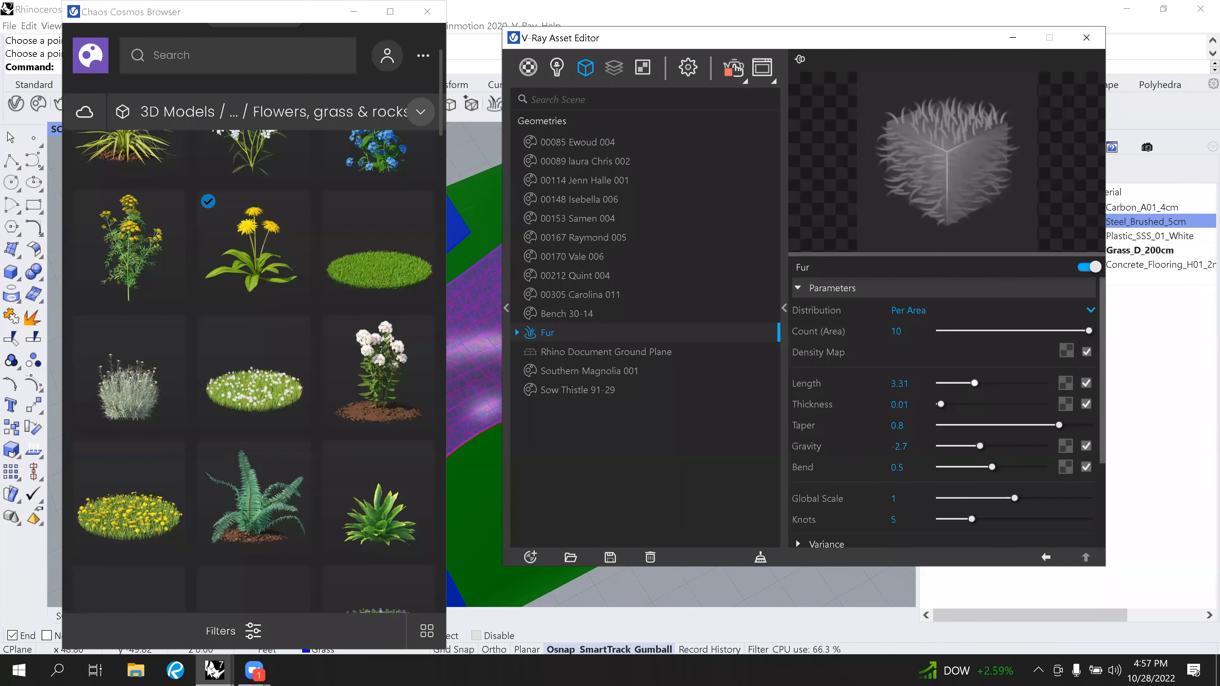
pyautogui.click(214, 670)
pyautogui.click(246, 612)
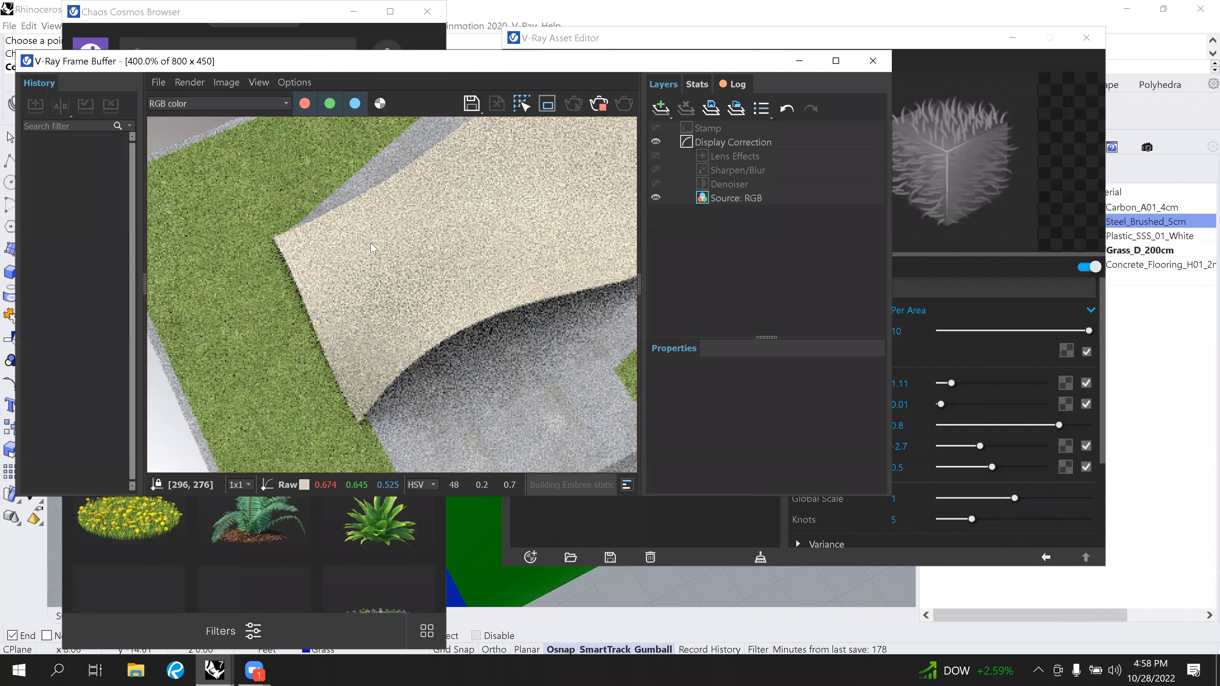
pyautogui.scroll(-1, 430, 391)
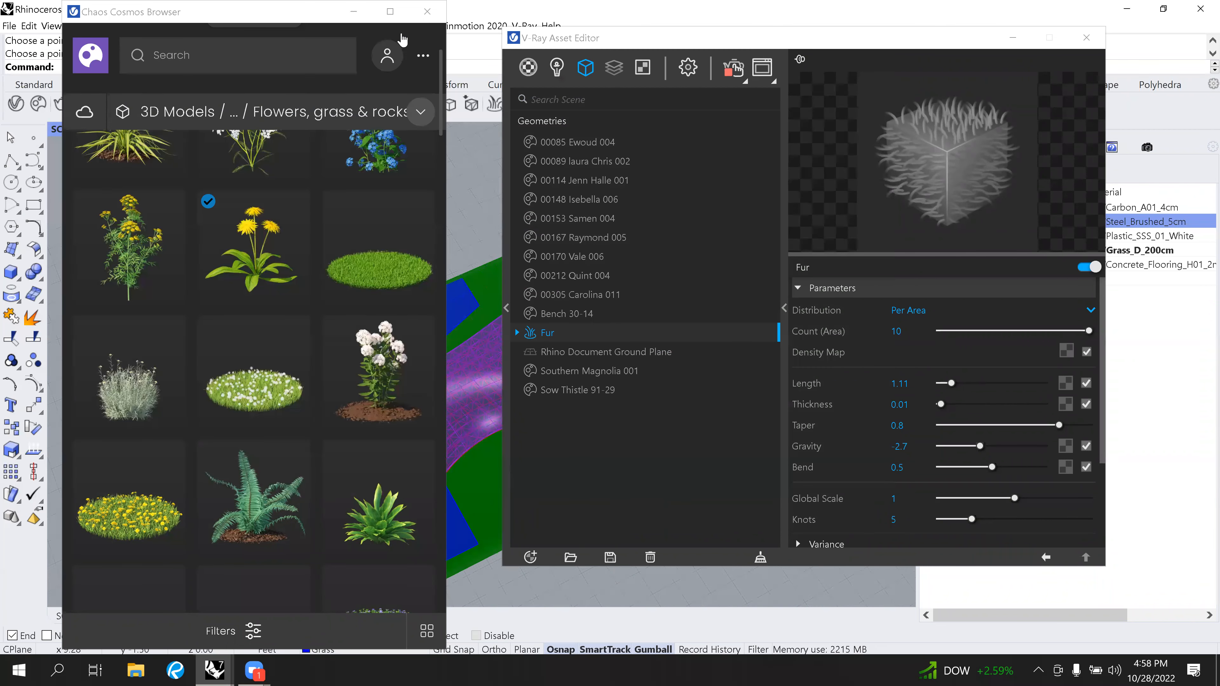
# Look through more plant models in the Cosmos library and examine one placed sow thistle on the lawn up close.
pyautogui.scroll(-3, 346, 460)
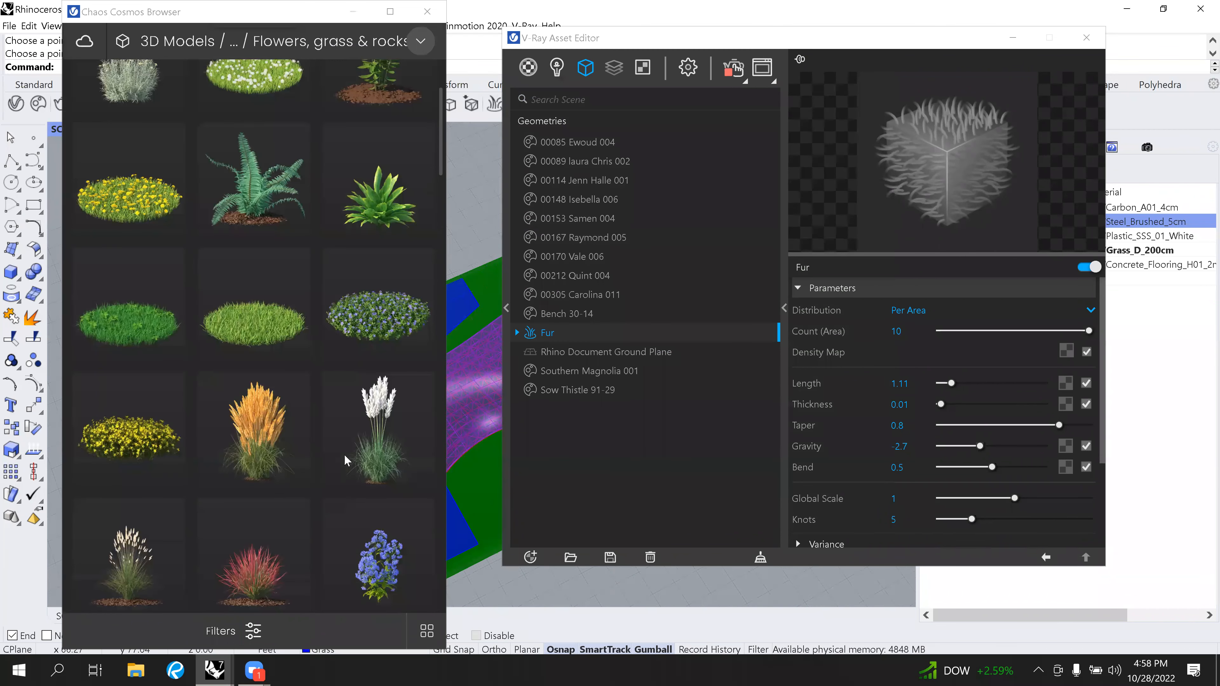
pyautogui.click(353, 13)
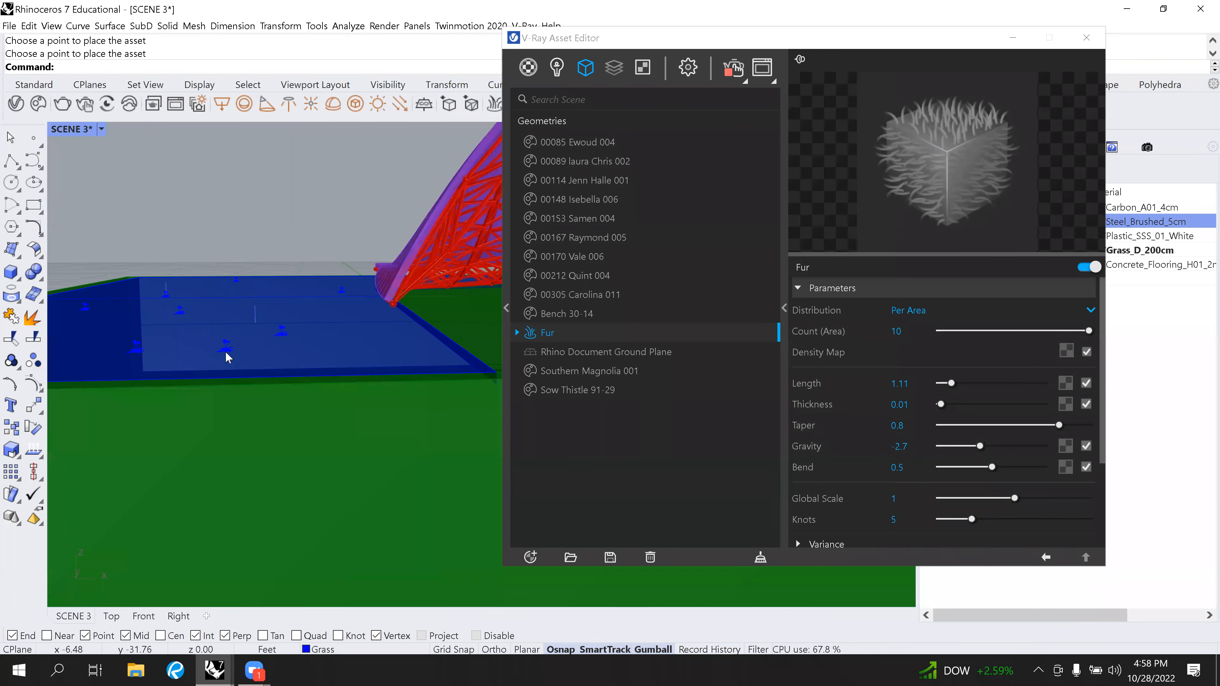
pyautogui.click(227, 356)
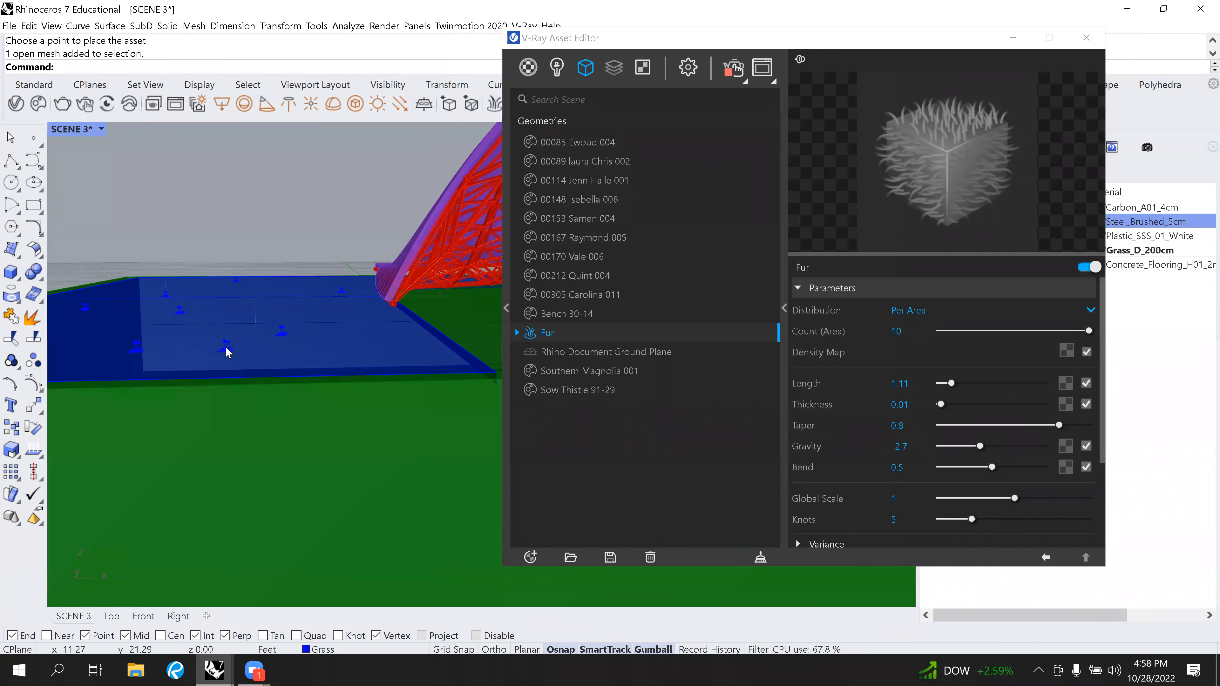
pyautogui.doubleClick(226, 347)
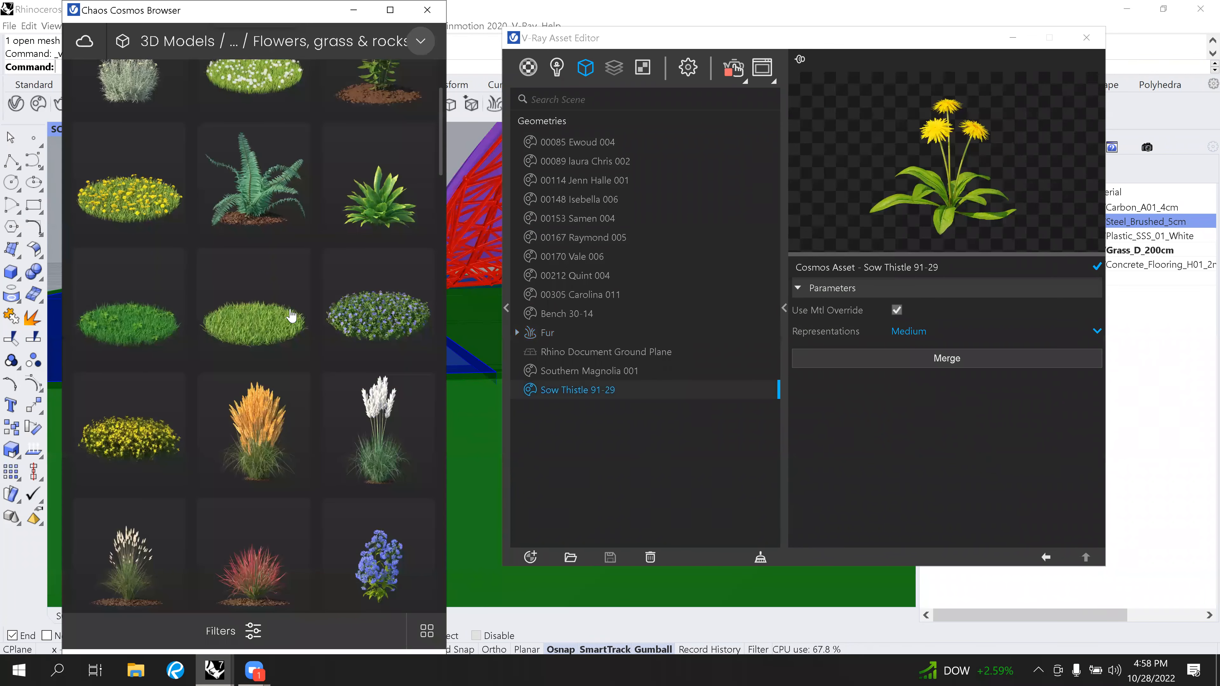
pyautogui.click(355, 11)
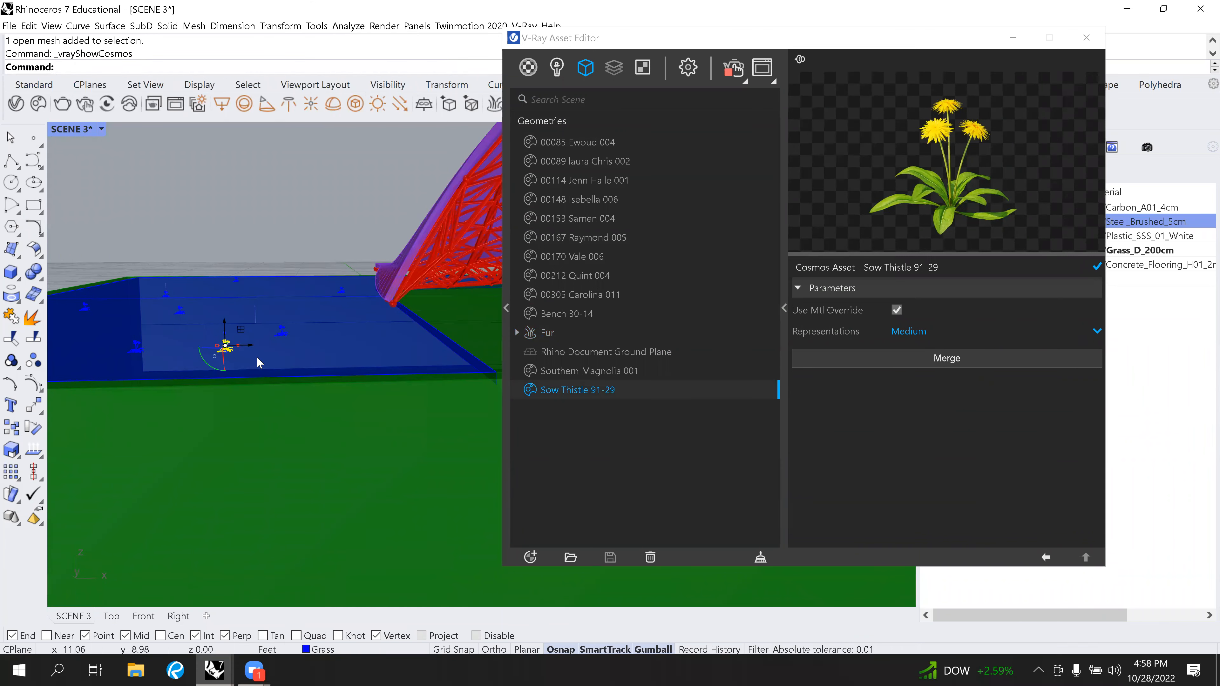
pyautogui.scroll(5, 183, 468)
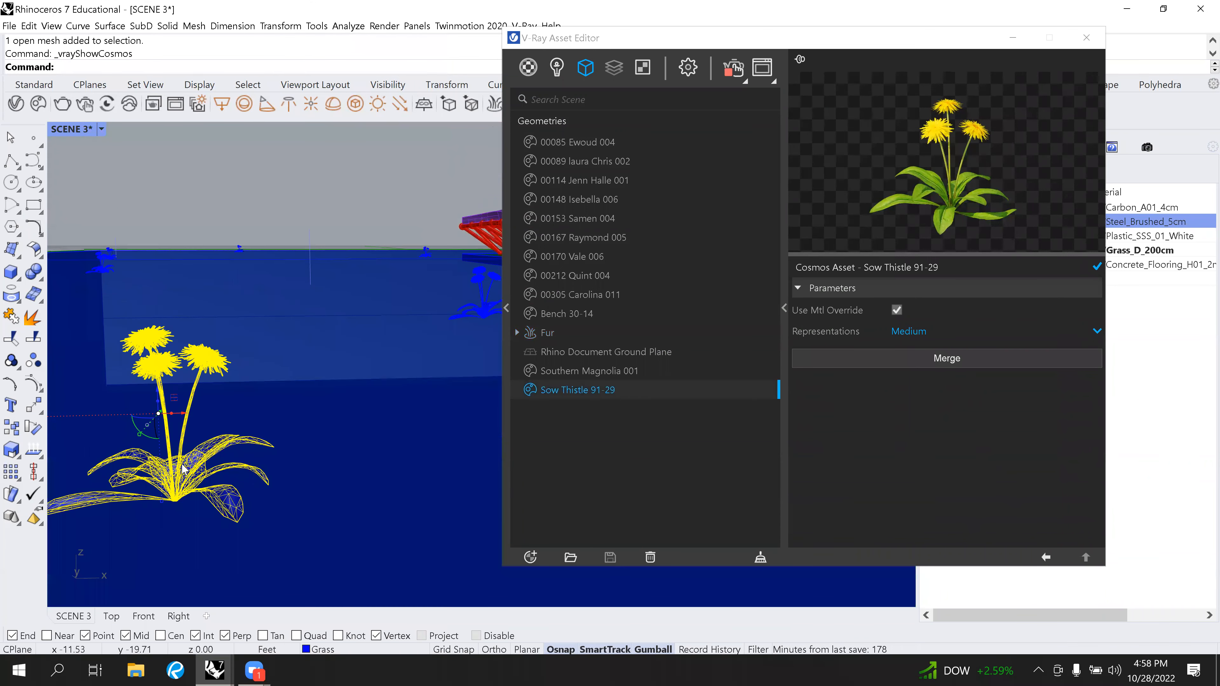
pyautogui.doubleClick(182, 469)
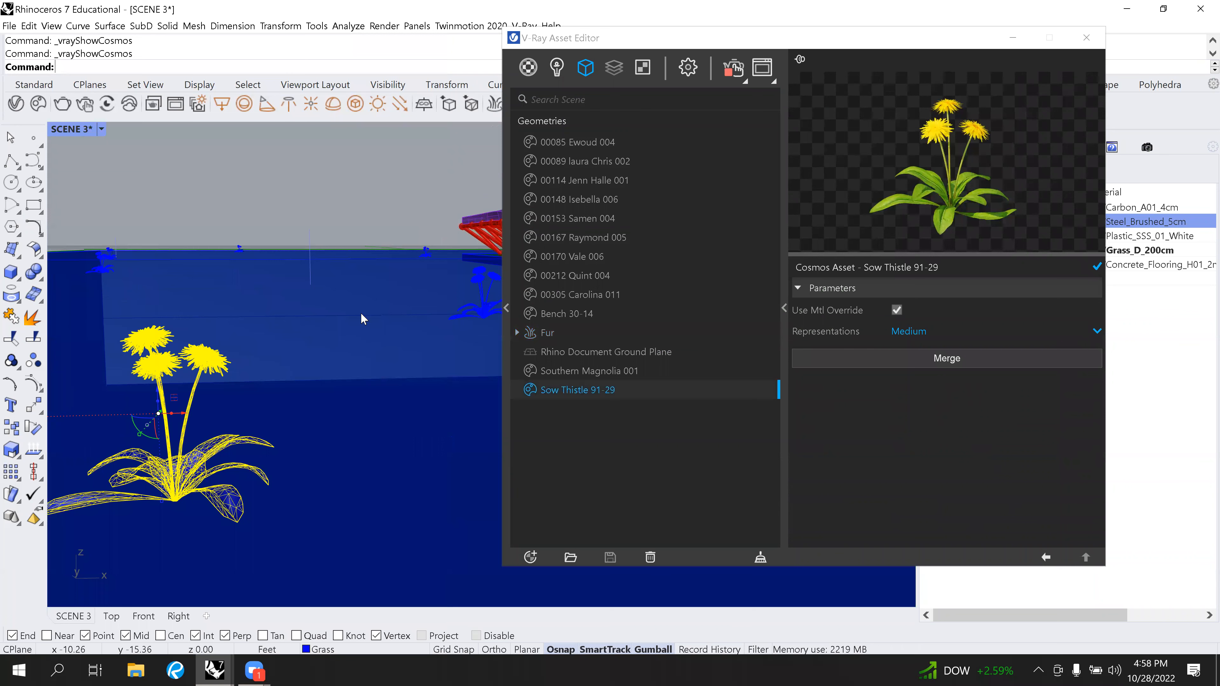
# Hide the concrete base and both lawn surfaces on either side of the canopy.
pyautogui.scroll(-10, 360, 313)
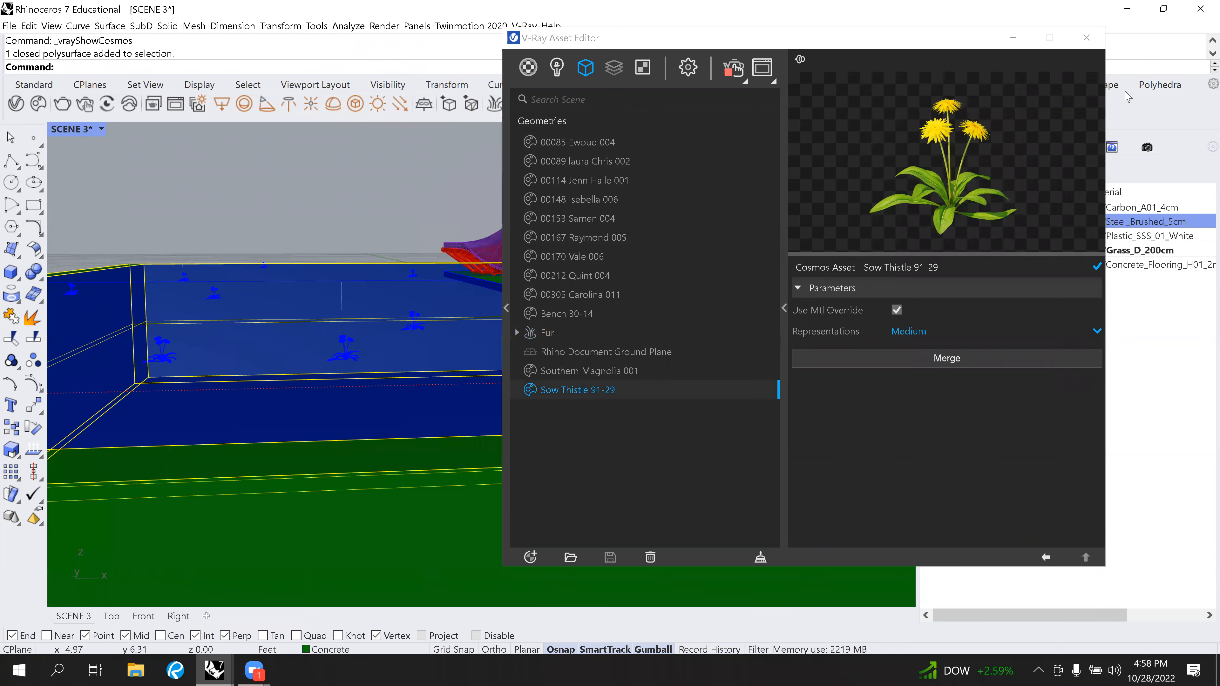
pyautogui.click(294, 346)
pyautogui.scroll(-3, 294, 342)
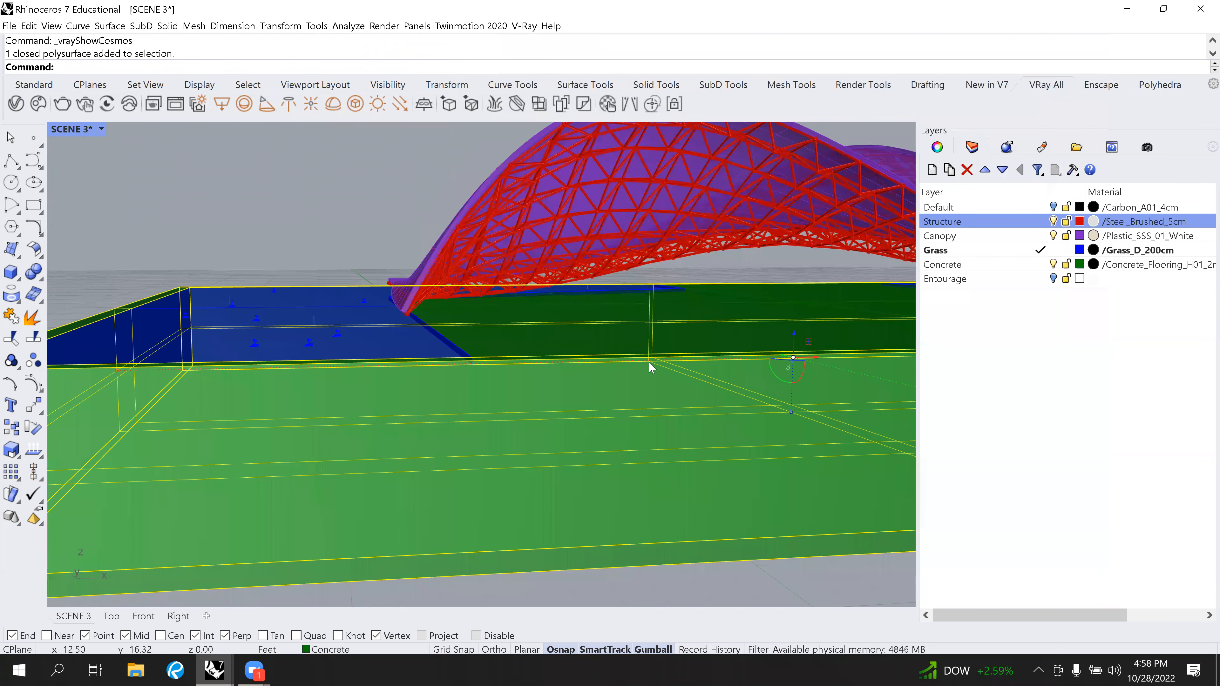
pyautogui.scroll(-3, 646, 363)
pyautogui.scroll(-2, 711, 375)
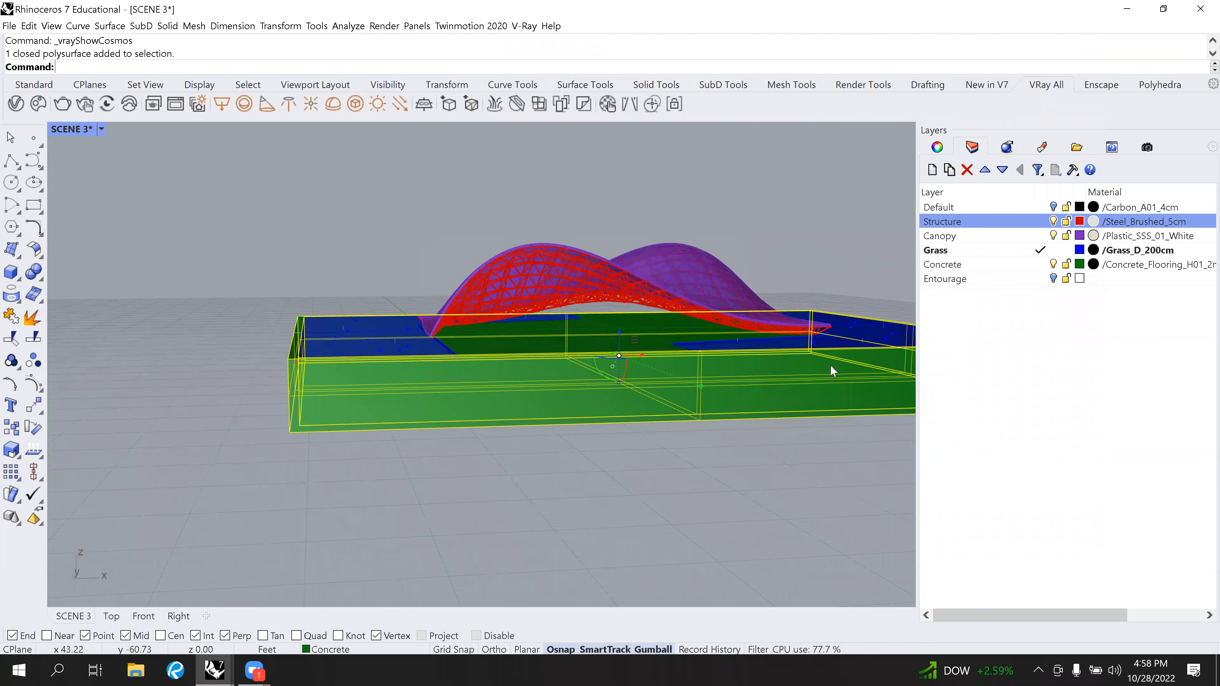
pyautogui.scroll(5, 831, 367)
pyautogui.keyDown('shift'); pyautogui.click(778, 361); pyautogui.keyUp('shift')
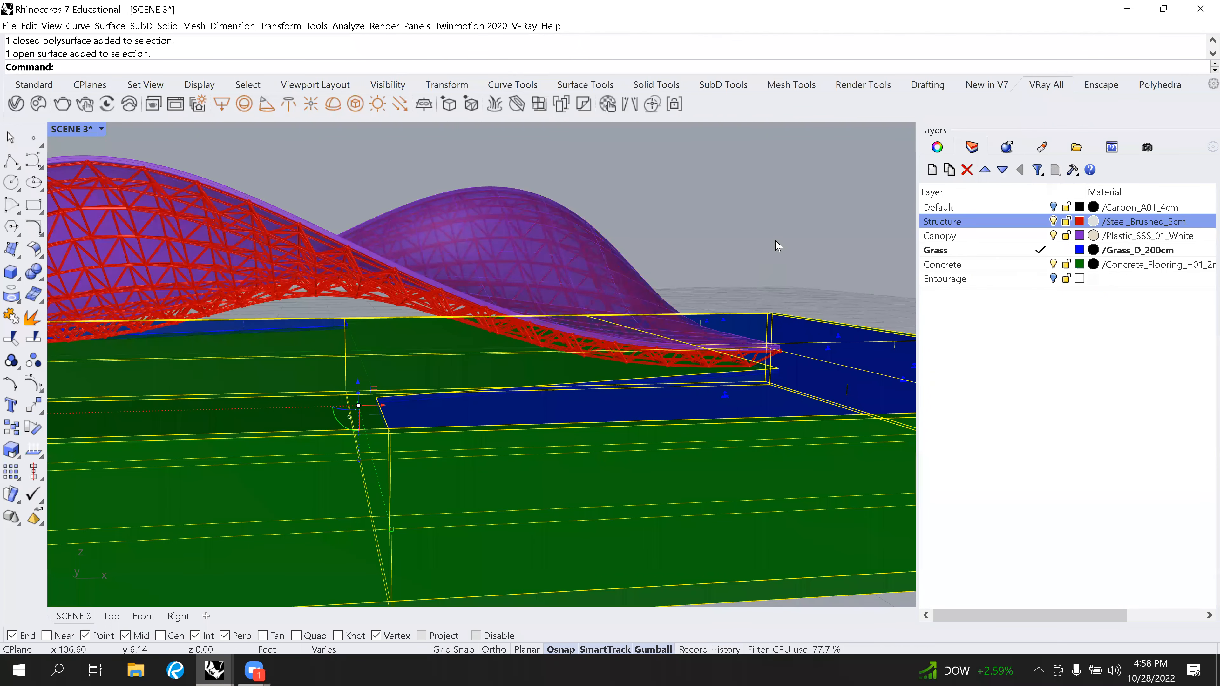
pyautogui.scroll(-2, 778, 246)
pyautogui.scroll(-1, 778, 331)
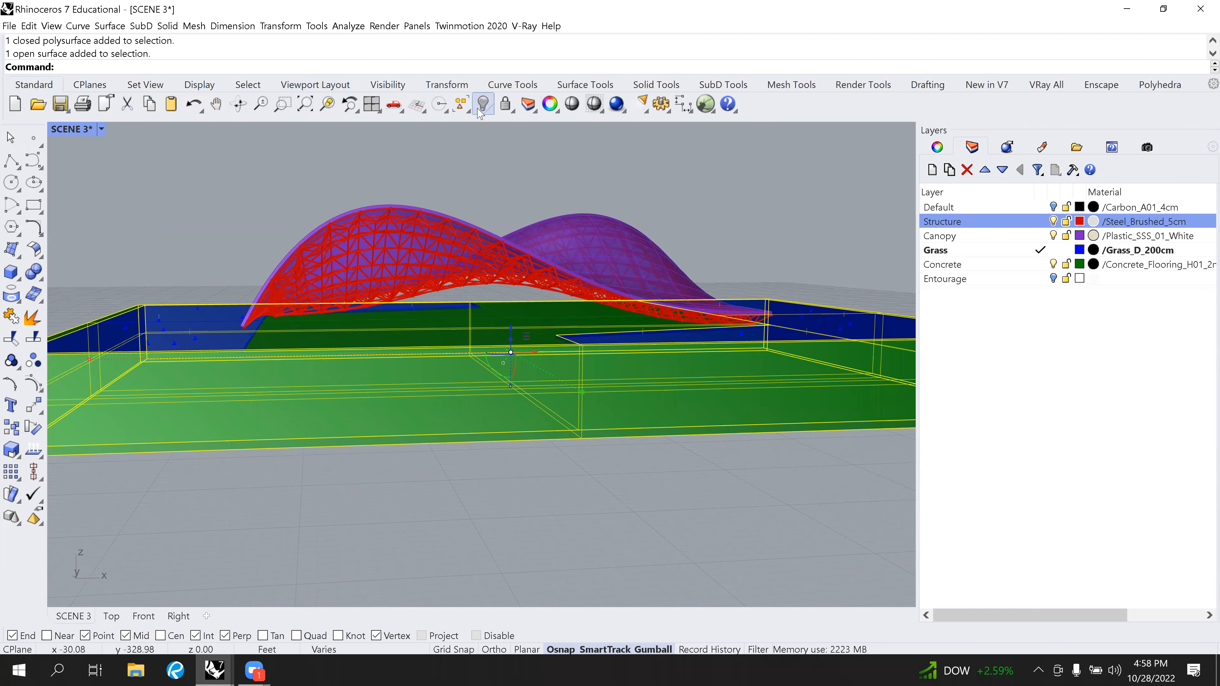
pyautogui.hotkey('ctrl', 'h')
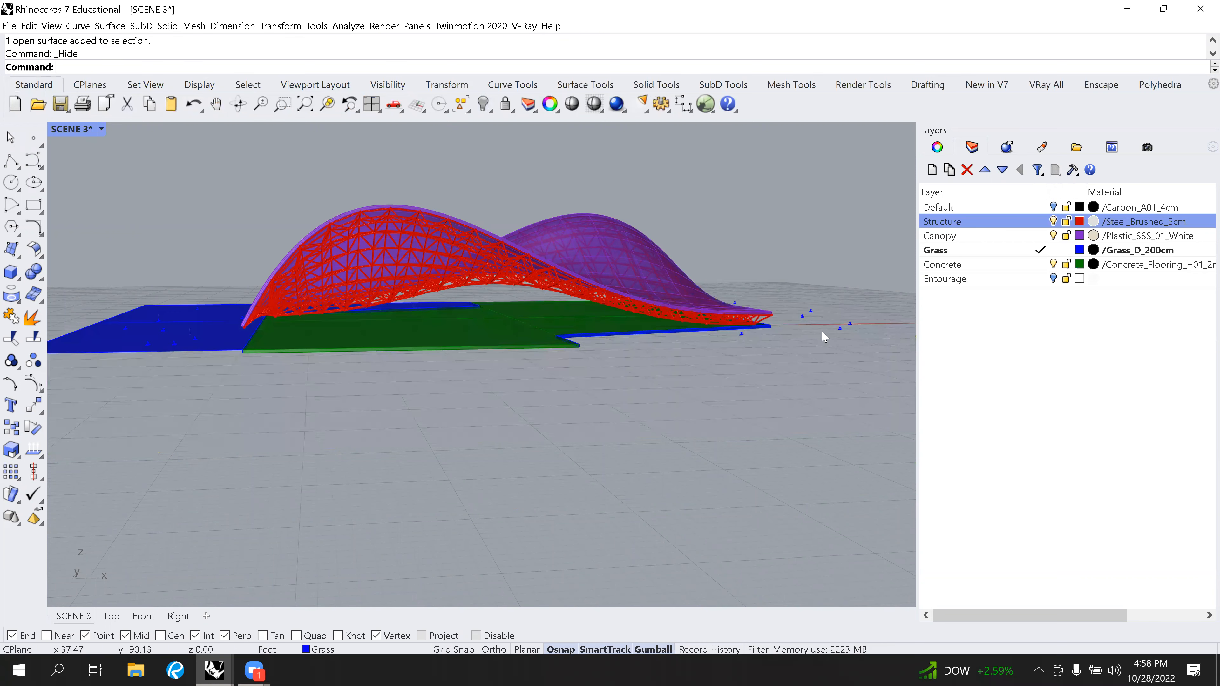
pyautogui.moveTo(199, 344); pyautogui.dragTo(216, 404, button='right')
pyautogui.click(199, 343)
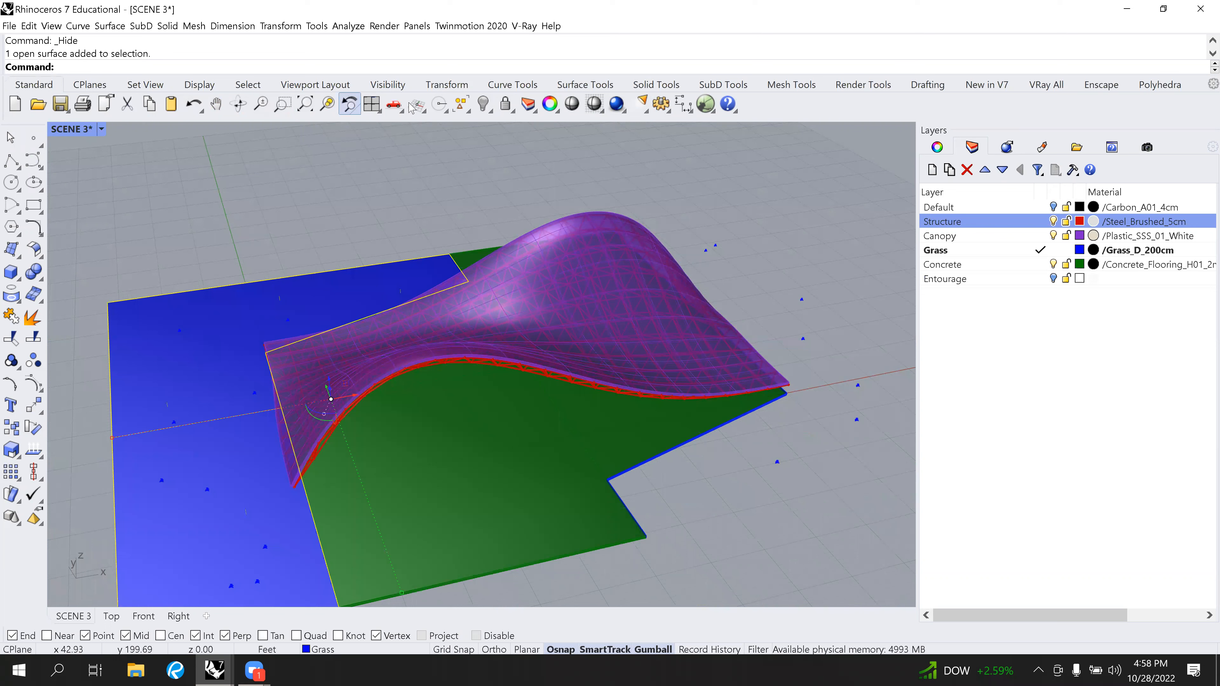
pyautogui.hotkey('ctrl', 'h')
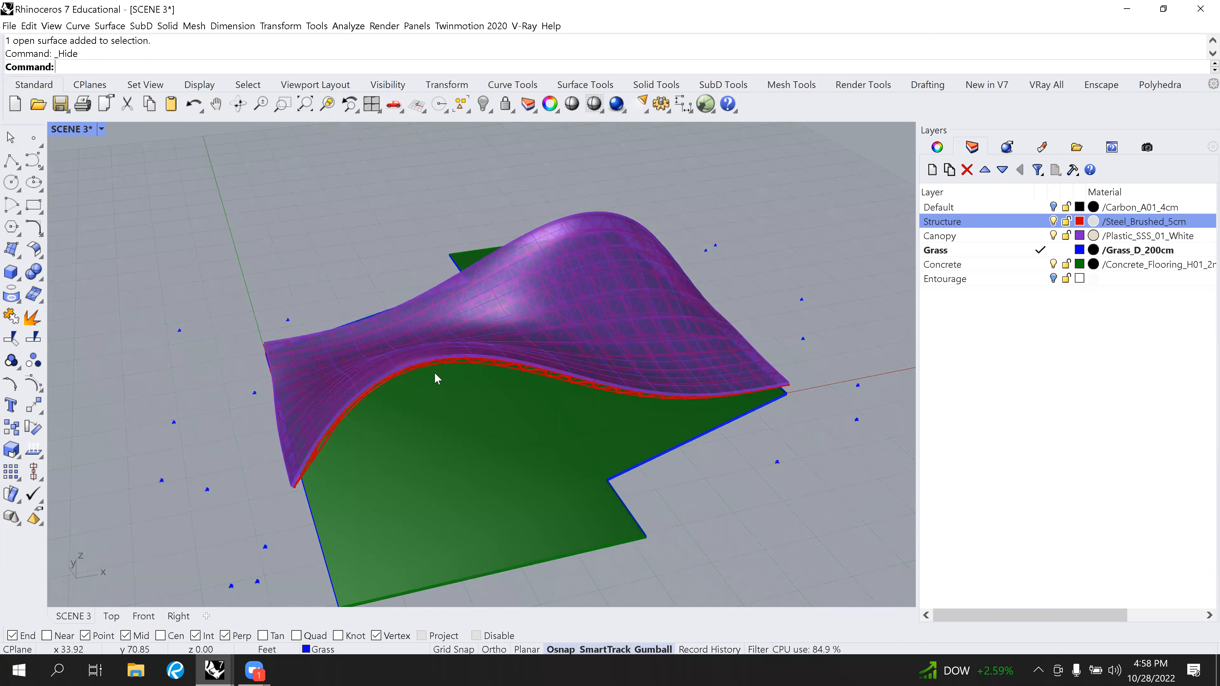
# Turn off the Structure, Canopy and Concrete layers so only the Grass layer's objects remain visible.
pyautogui.scroll(-4, 392, 279)
pyautogui.hotkey('ctrl', 'h')
pyautogui.moveTo(1053, 221); pyautogui.dragTo(1047, 254)
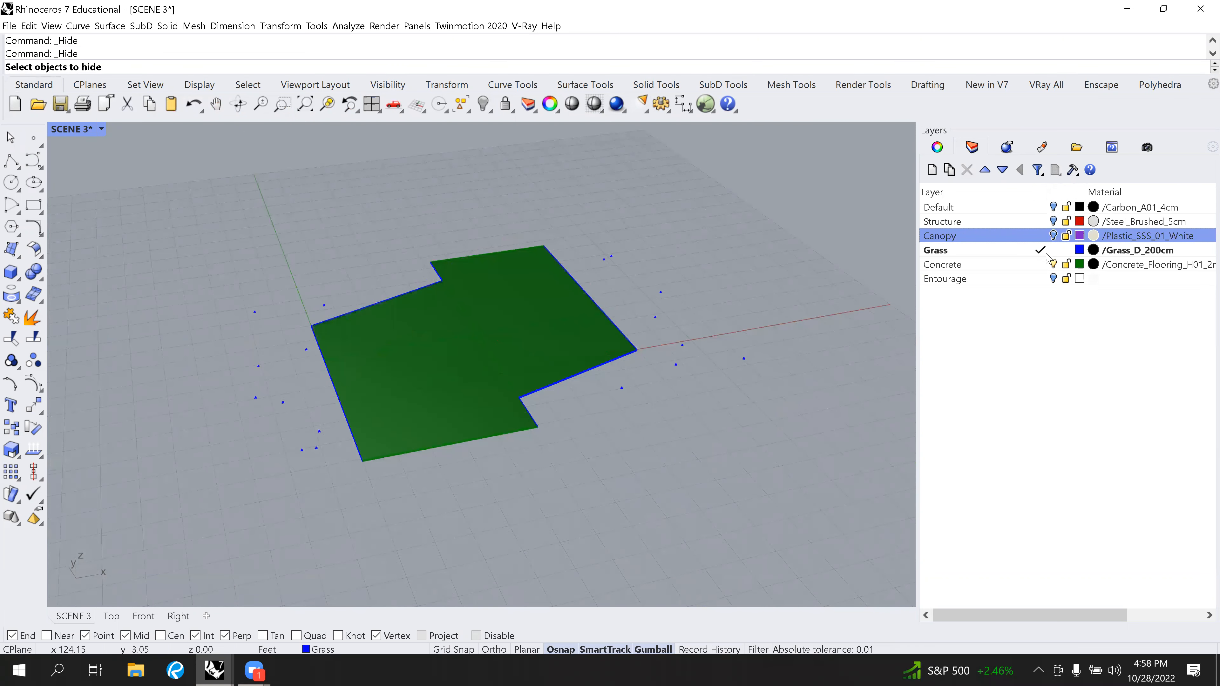
pyautogui.click(1053, 264)
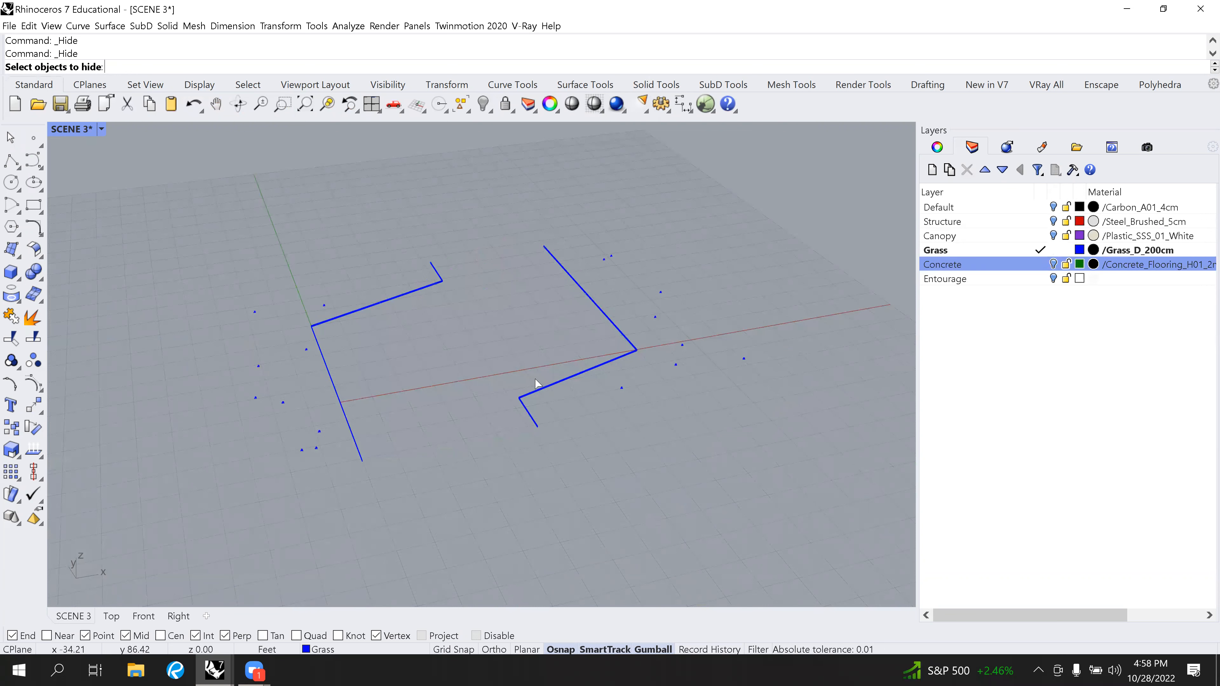
pyautogui.click(553, 389)
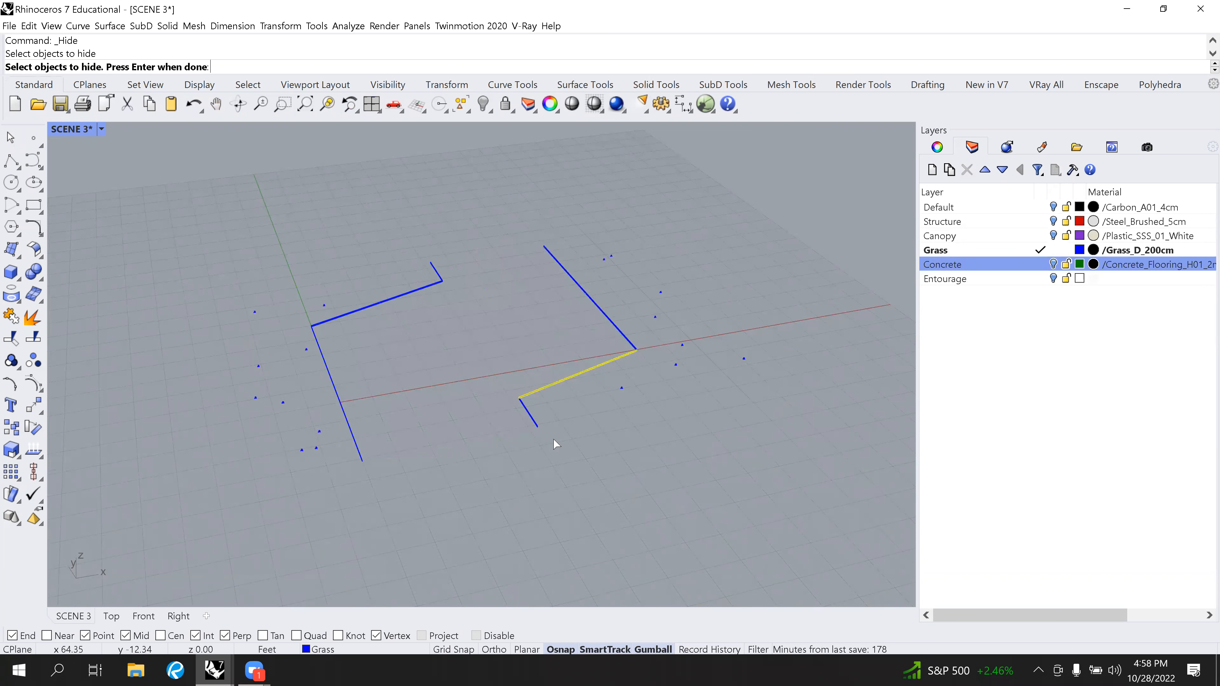
pyautogui.click(432, 266)
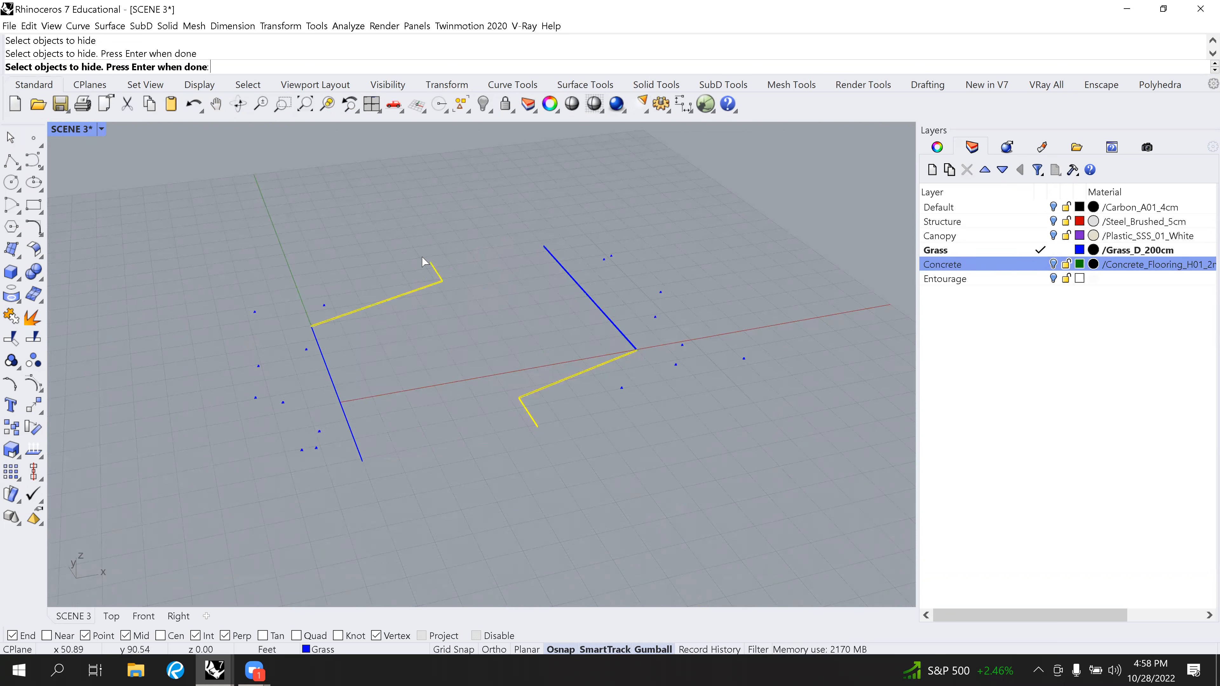
pyautogui.click(591, 301)
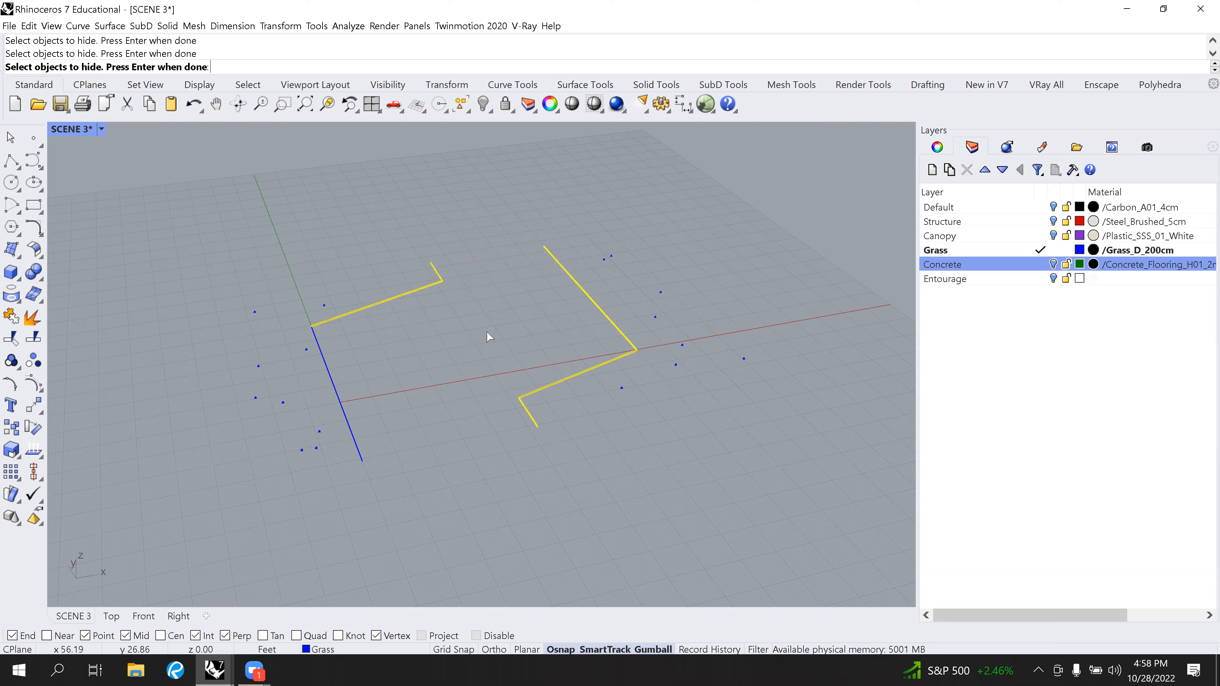
pyautogui.press('Escape')
# Delete the narrow grass edge surfaces that trace the outline of the concrete slab.
pyautogui.click(418, 272)
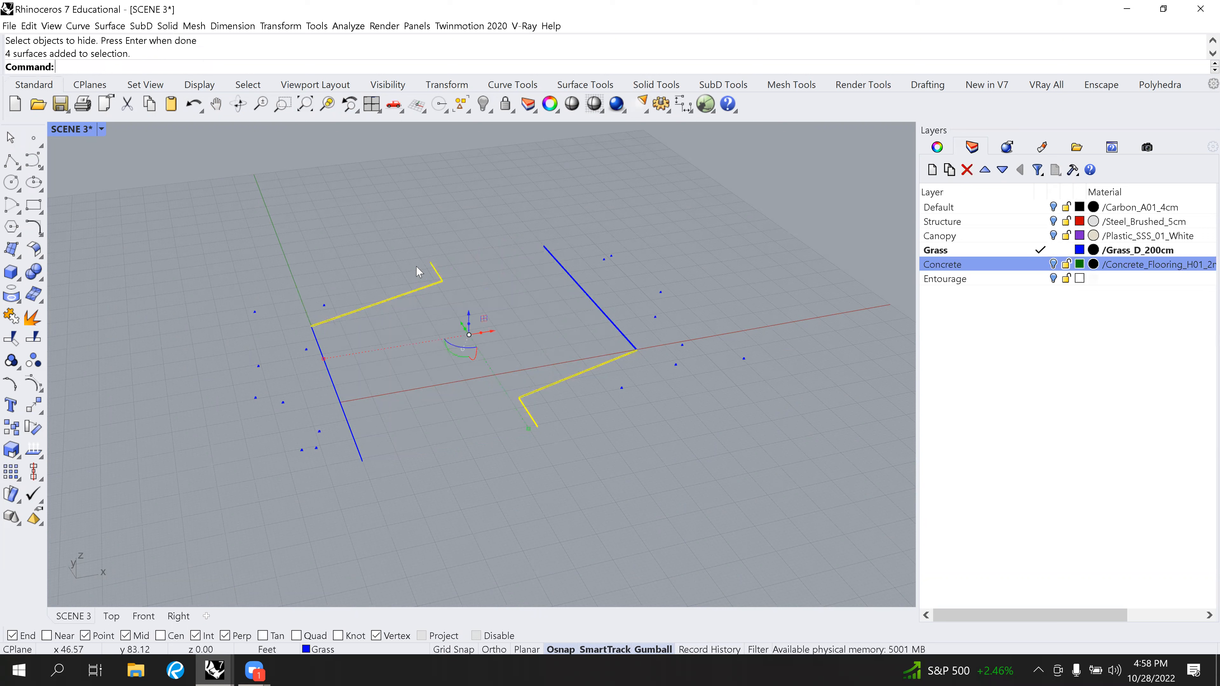
pyautogui.press('Return')
pyautogui.click(571, 286)
pyautogui.press('Delete')
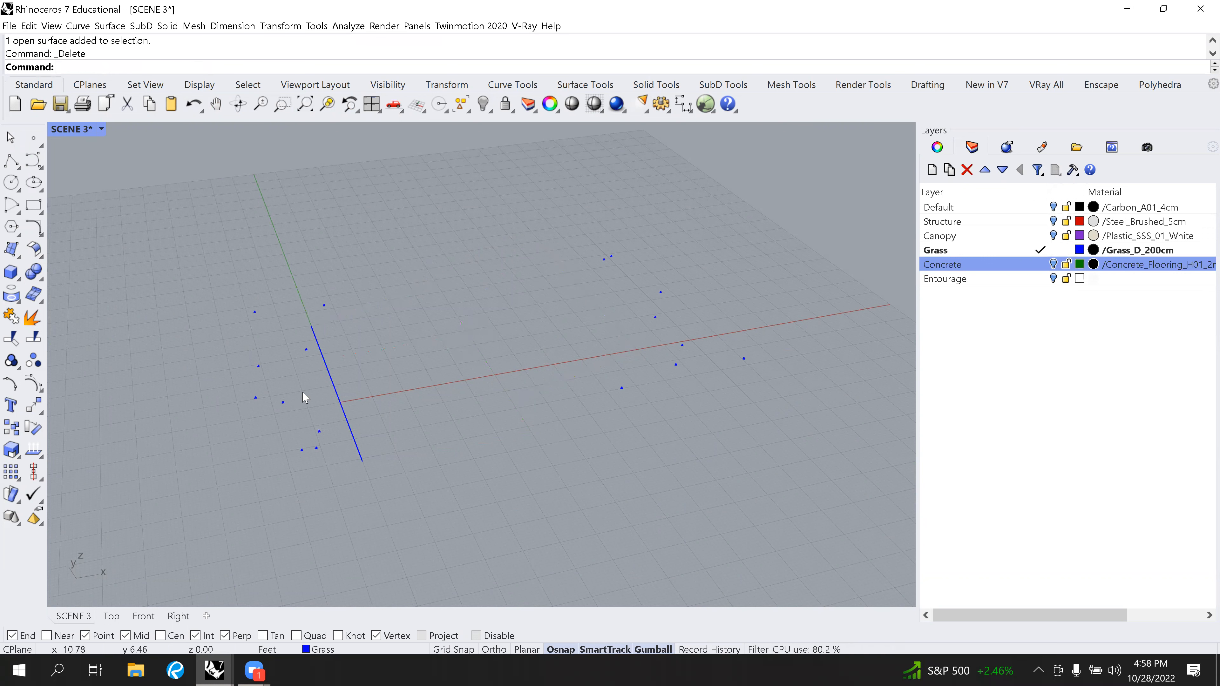
pyautogui.click(329, 385)
pyautogui.press('Delete')
# Select all the placed sow thistles and assign them to the Entourage layer.
pyautogui.moveTo(207, 225); pyautogui.dragTo(802, 473)
pyautogui.scroll(-2, 805, 210)
pyautogui.click(944, 149)
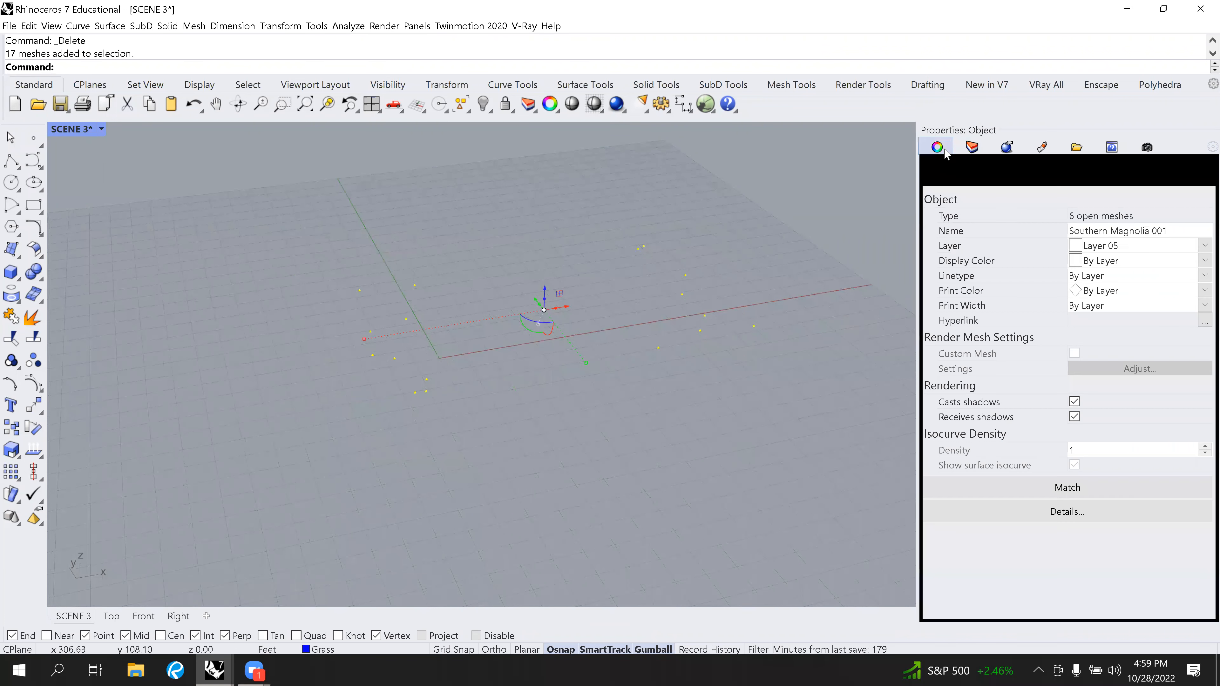
pyautogui.click(1205, 245)
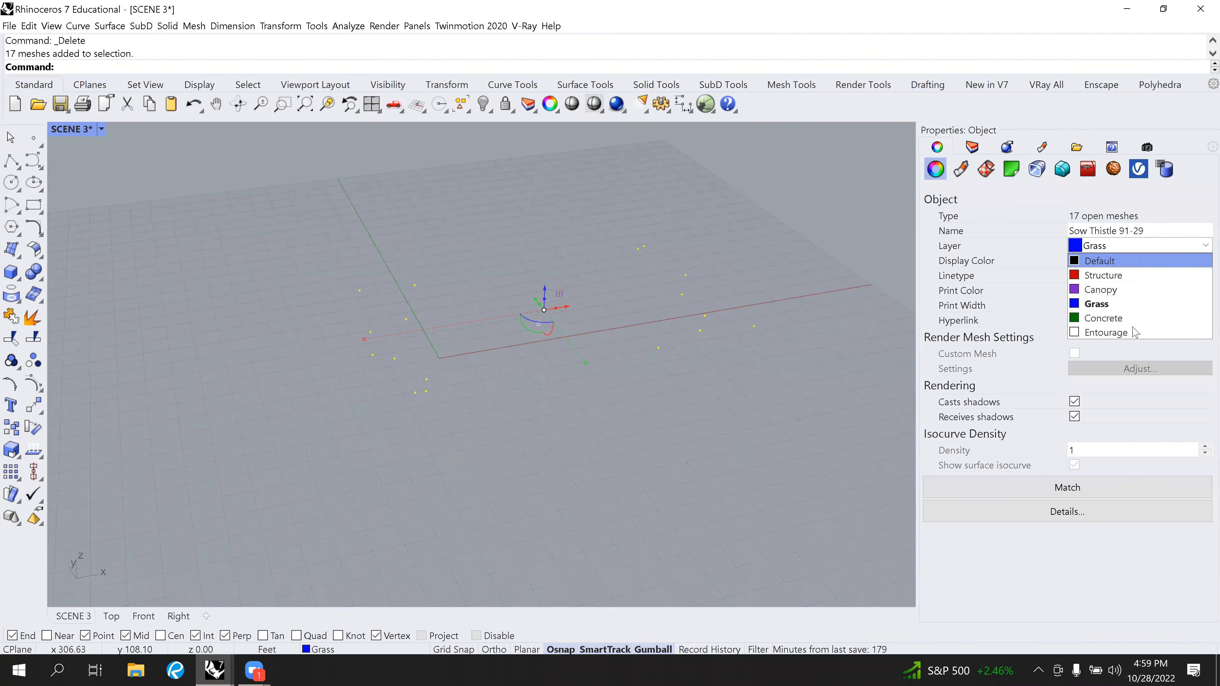
pyautogui.click(1124, 333)
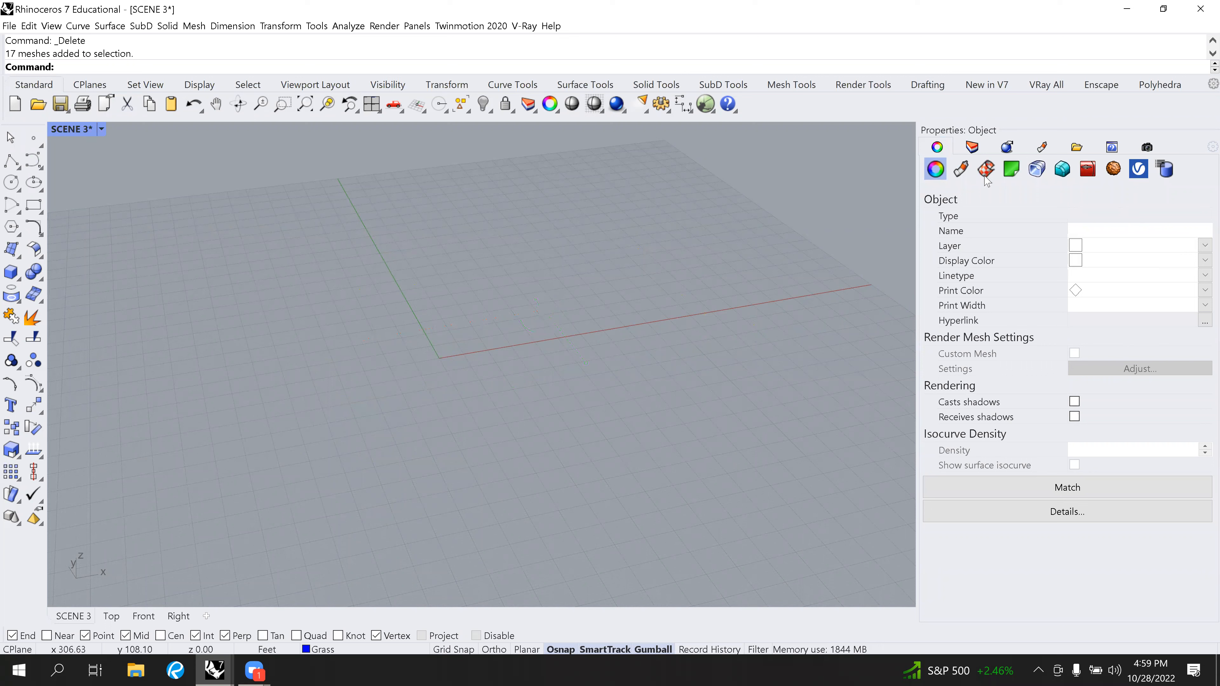
# Turn the Entourage, Concrete, Canopy, Structure and Default layers back on and show the hidden base and lawns.
pyautogui.click(968, 147)
pyautogui.click(1052, 277)
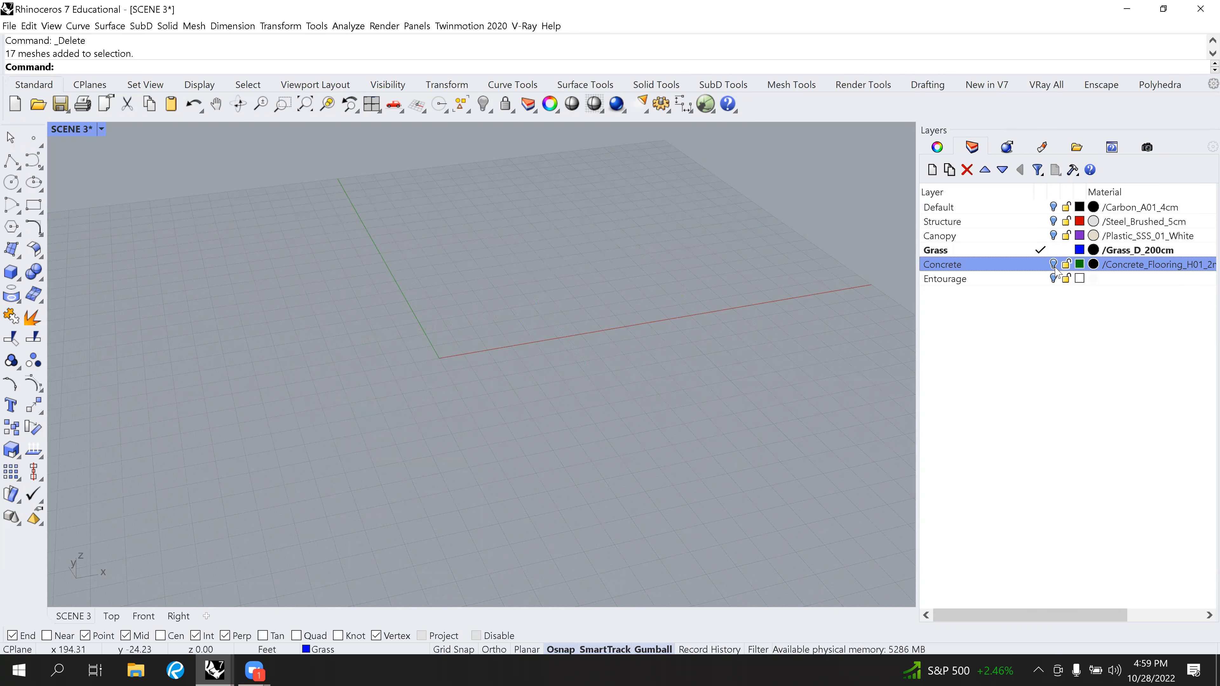
pyautogui.click(754, 327)
pyautogui.click(912, 368)
pyautogui.click(1053, 264)
pyautogui.click(1053, 235)
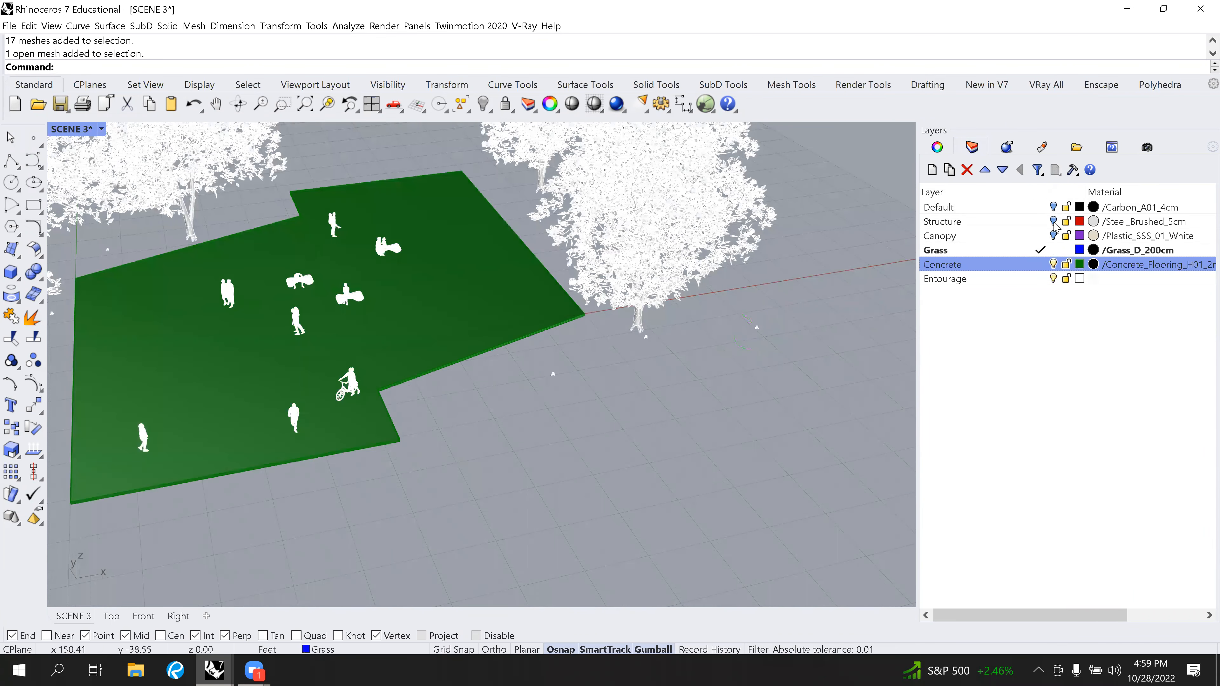
pyautogui.click(1053, 222)
pyautogui.click(1053, 206)
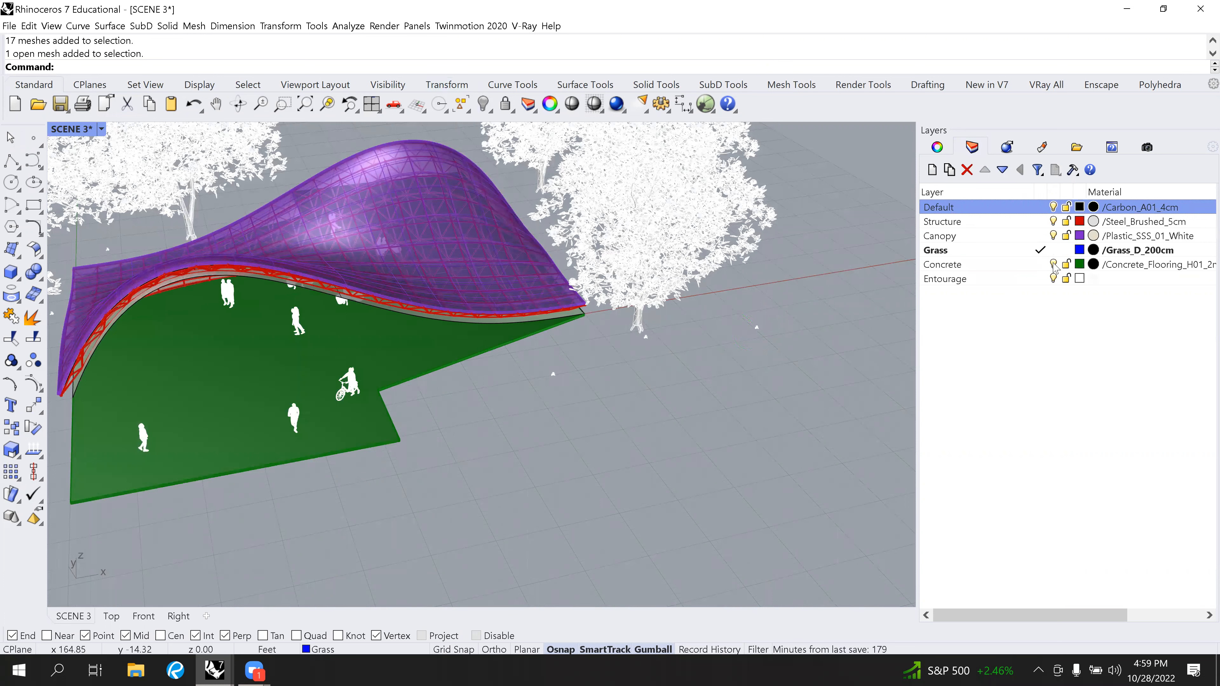
pyautogui.click(486, 105)
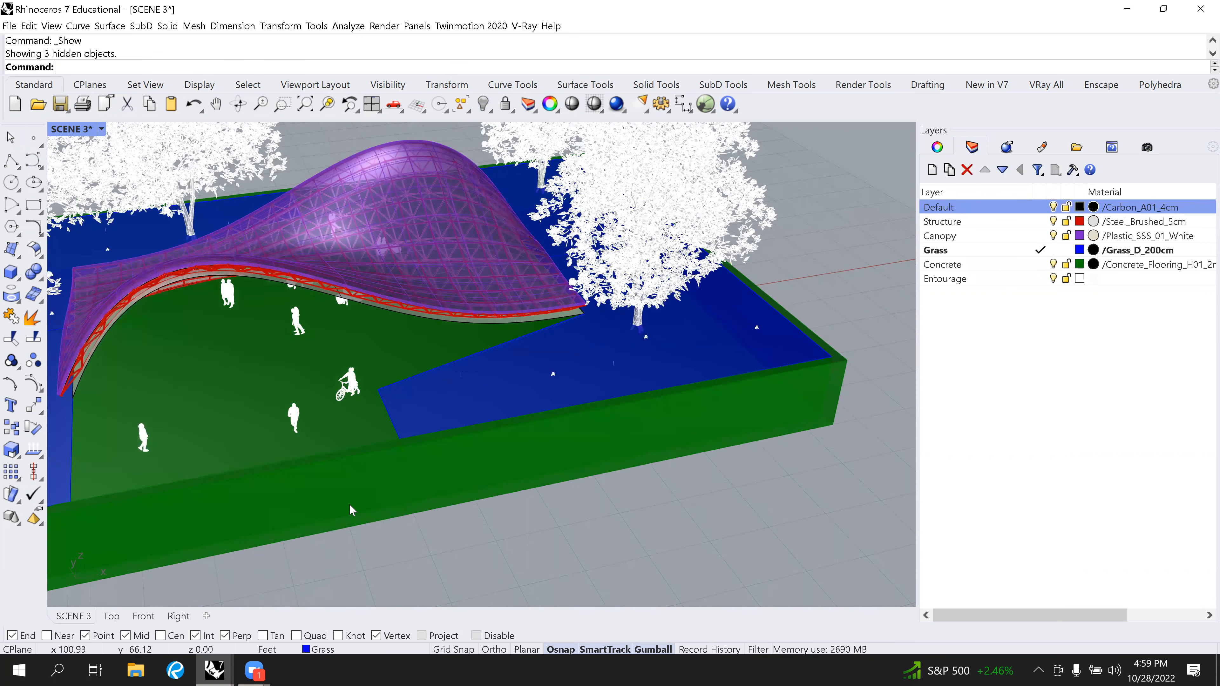
# Check the sow thistles on the lawn beside the canopy up close in the V-Ray render.
pyautogui.scroll(-2, 519, 437)
pyautogui.scroll(5, 650, 435)
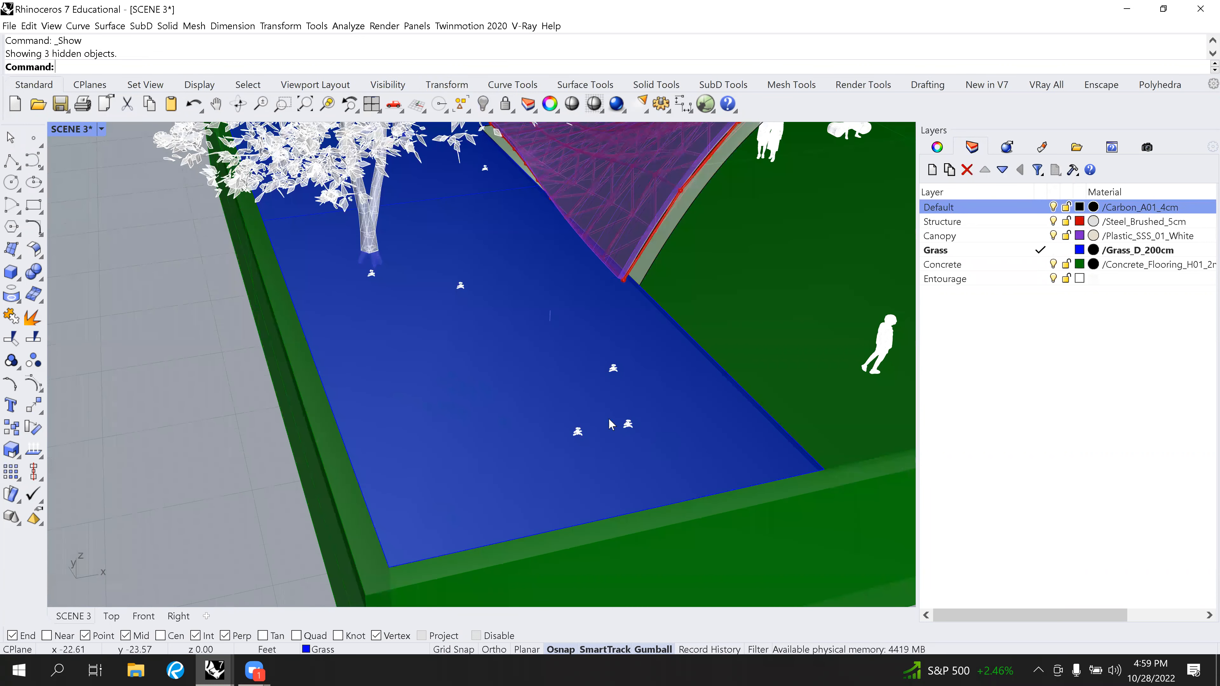
pyautogui.scroll(2, 614, 423)
pyautogui.click(246, 667)
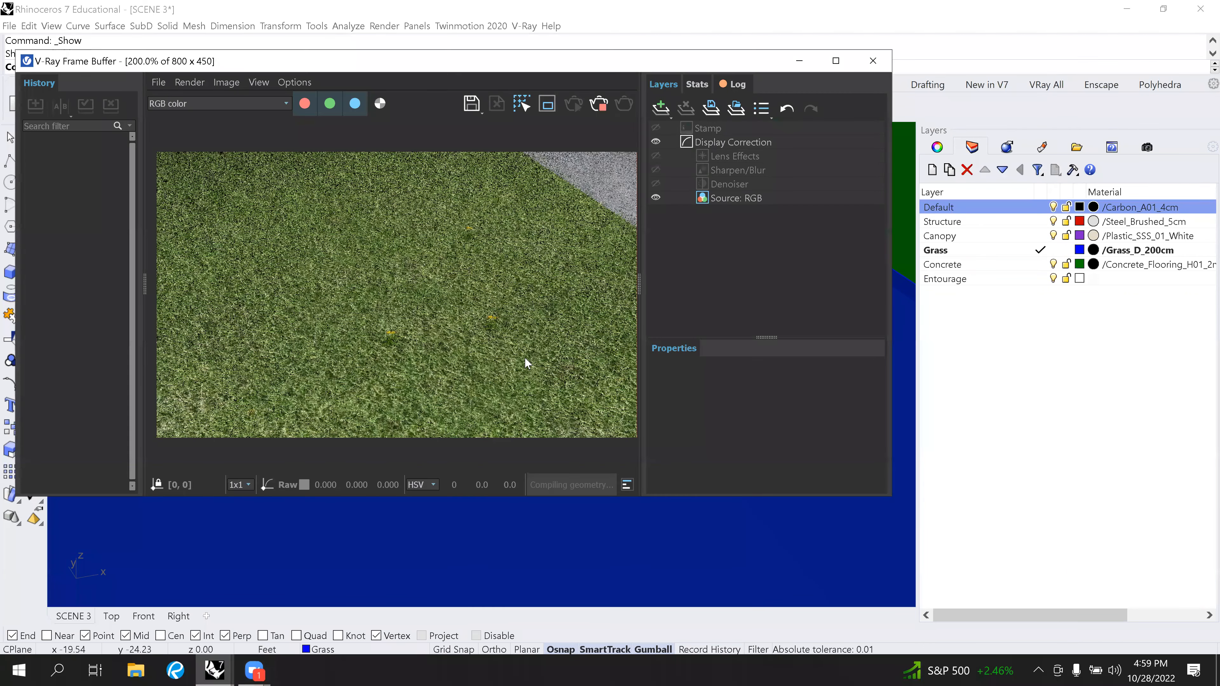
pyautogui.scroll(2, 525, 358)
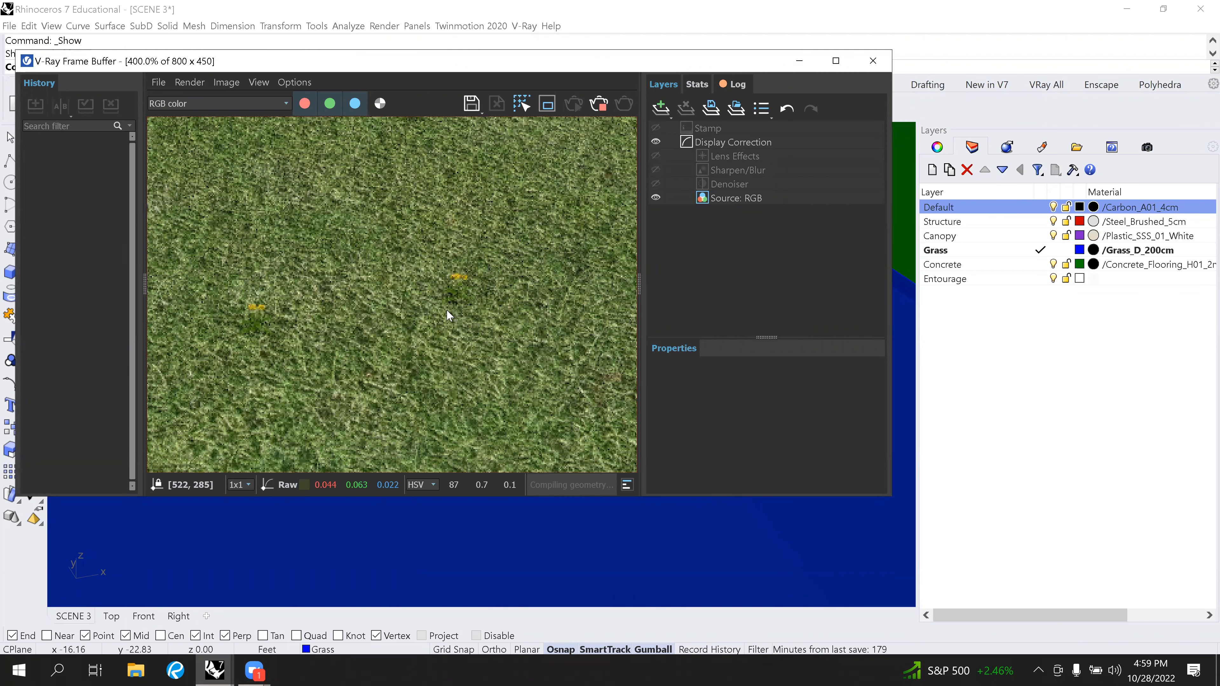
pyautogui.scroll(-4, 443, 309)
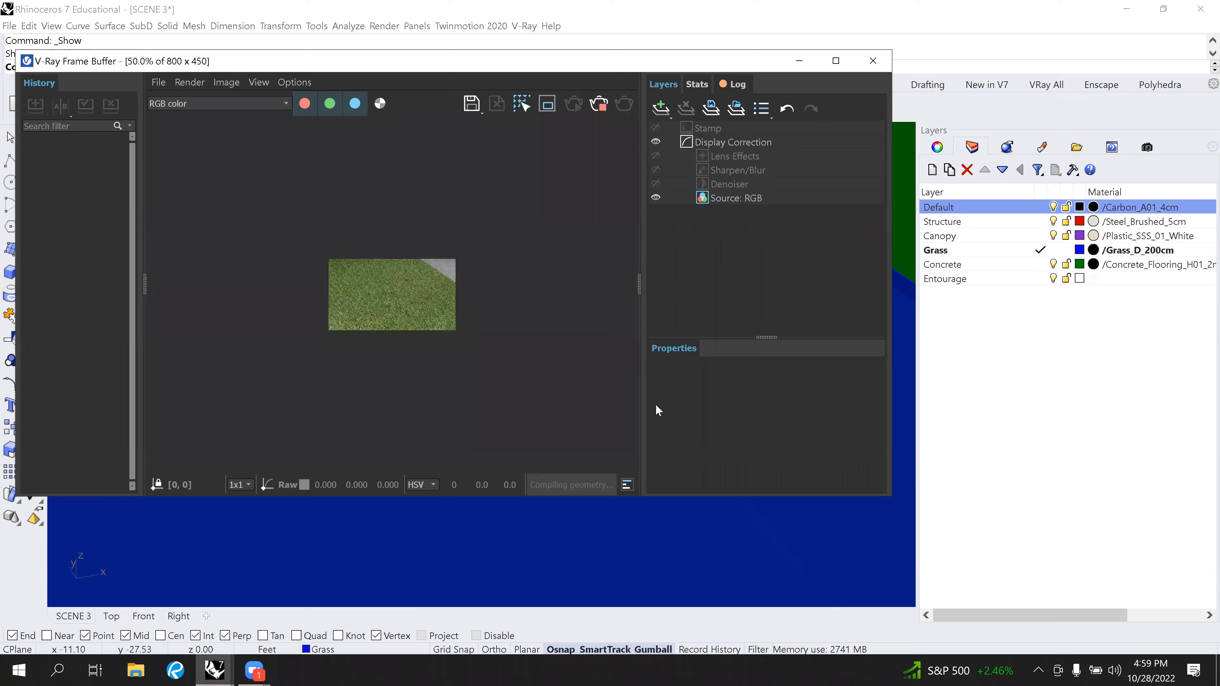
# Return to the model and select the sow thistle nearest the front corner of the lawn beside the canopy.
pyautogui.click(501, 387)
pyautogui.scroll(-3, 504, 389)
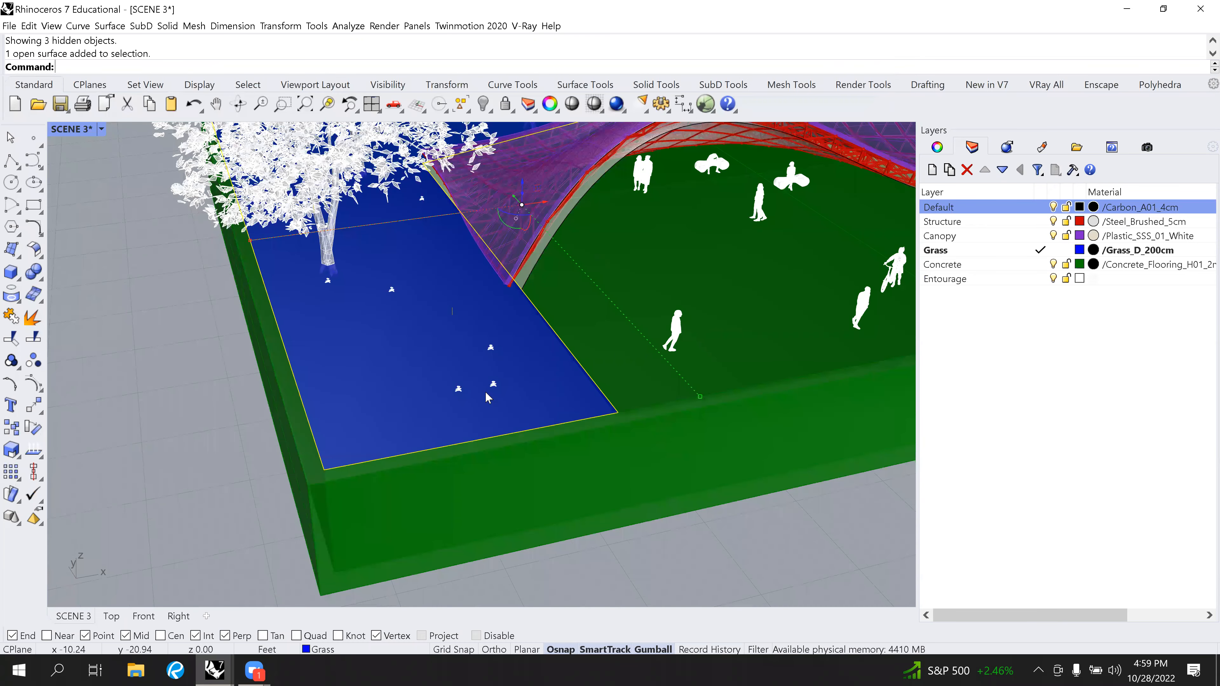
pyautogui.scroll(3, 487, 395)
pyautogui.click(483, 387)
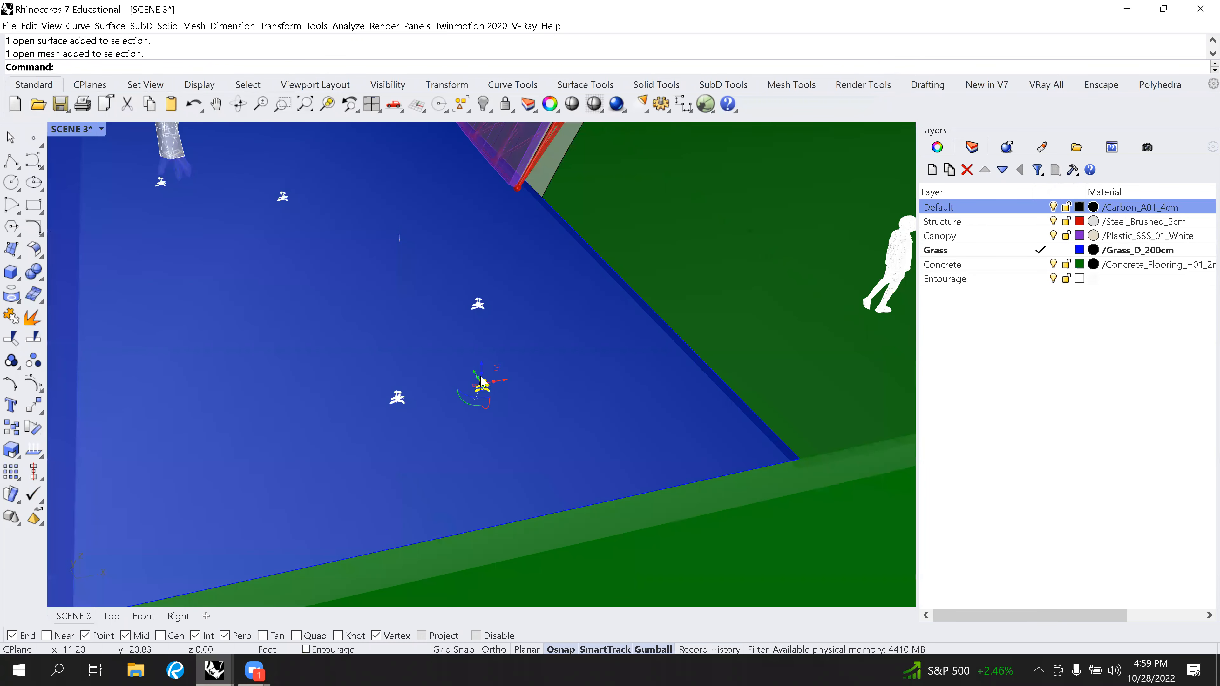
pyautogui.scroll(5, 482, 380)
pyautogui.scroll(-4, 400, 285)
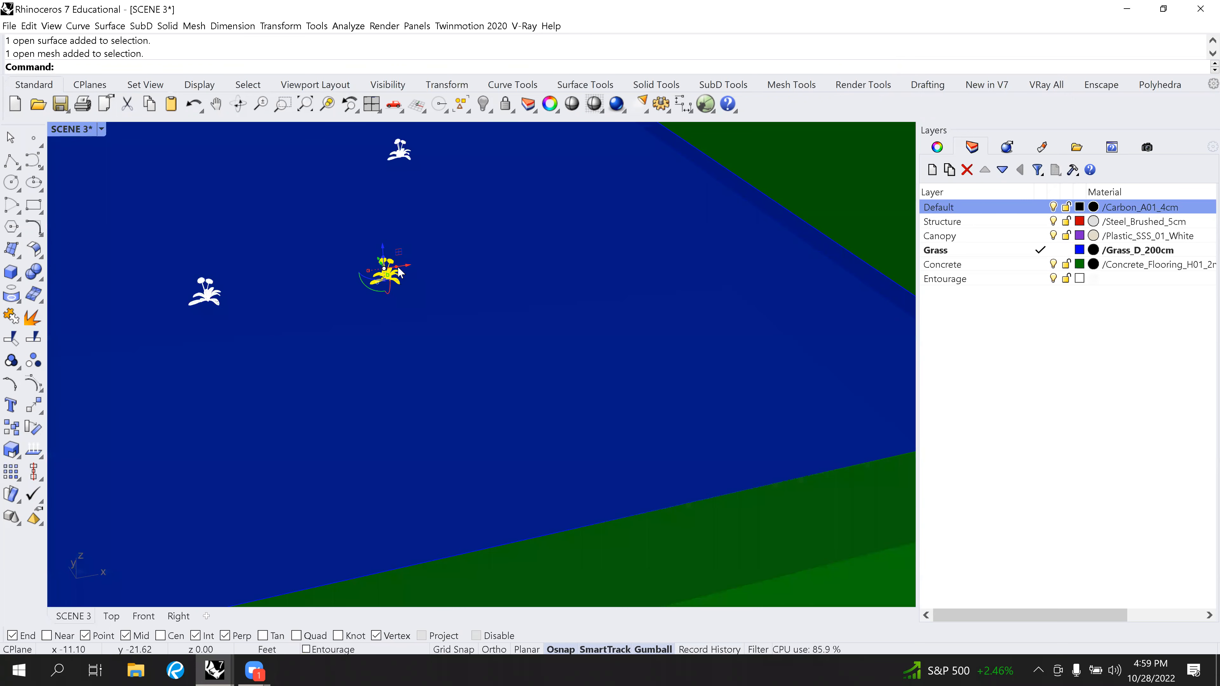
# Try to resize the selected sow thistle with the gumball and undo the resulting extrusion.
pyautogui.moveTo(410, 267); pyautogui.dragTo(420, 271)
pyautogui.scroll(5, 420, 271)
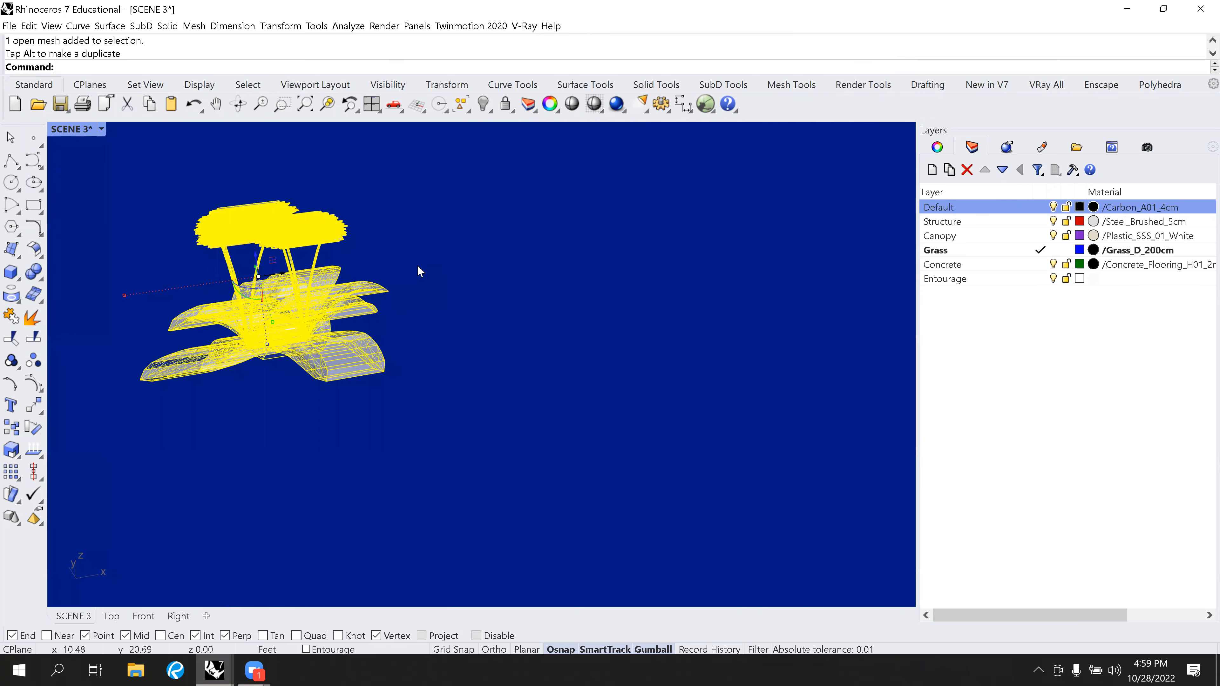
pyautogui.hotkey('ctrl', 'z')
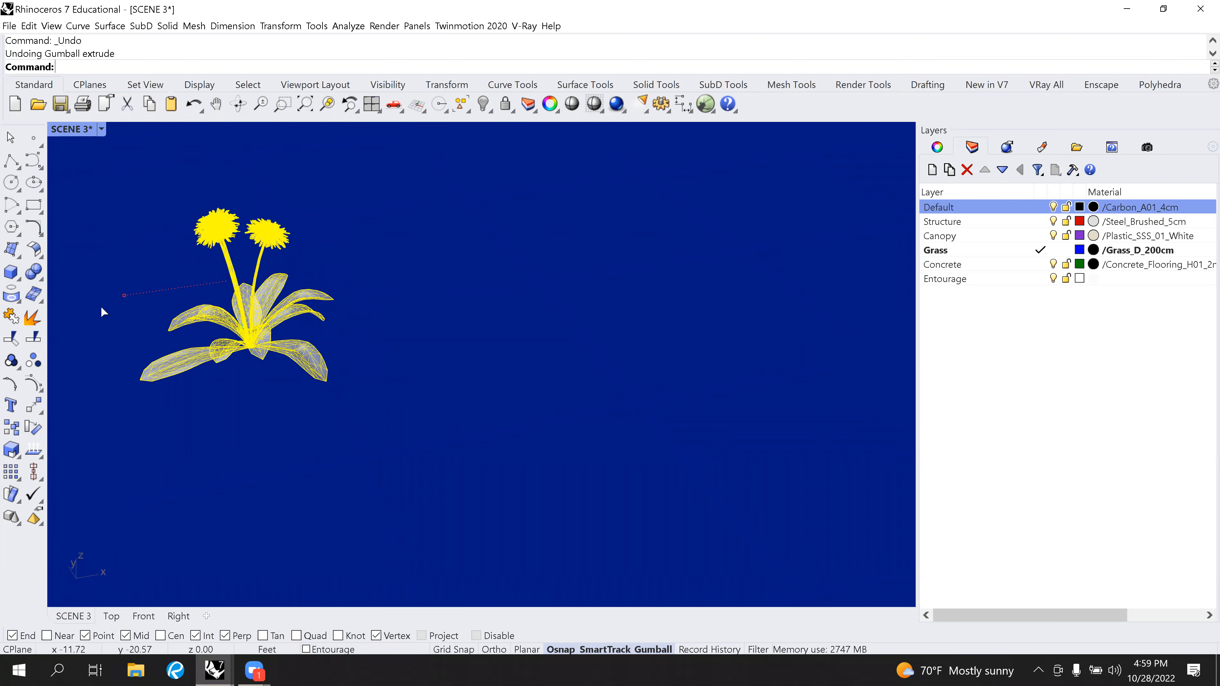
pyautogui.moveTo(124, 295); pyautogui.dragTo(101, 306)
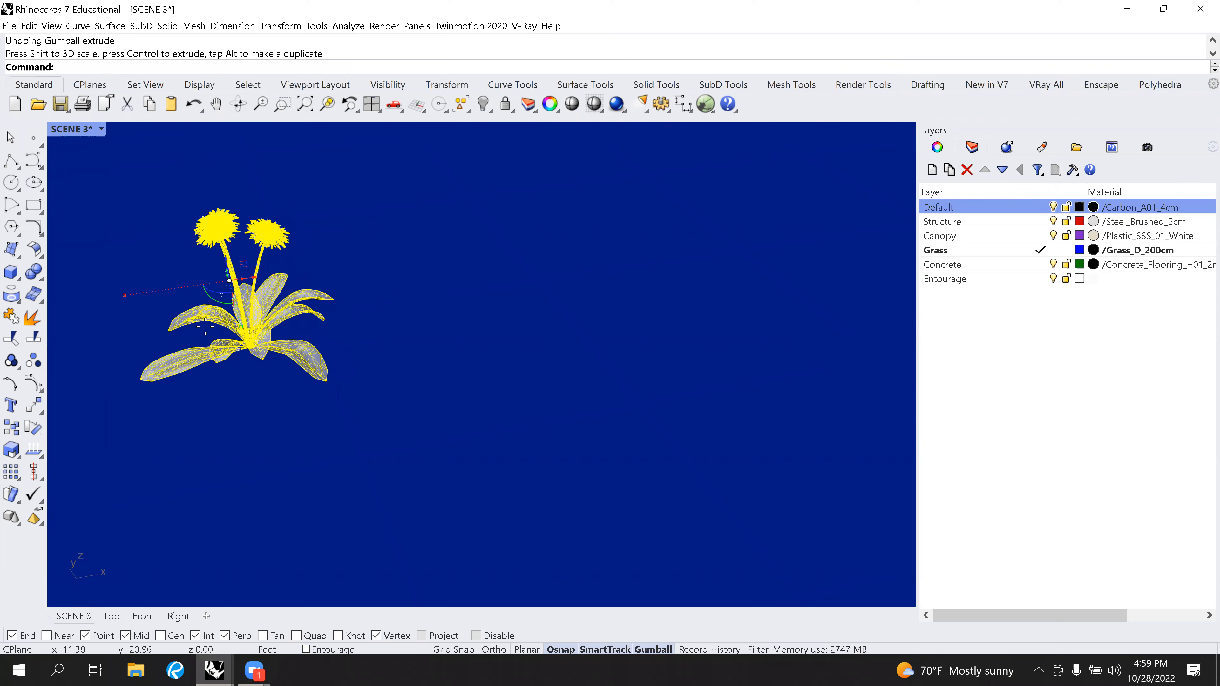
# Scale the selected sow thistle up from its base until it is far larger than the neighbouring flowers.
pyautogui.write('scale')
pyautogui.press('Return')
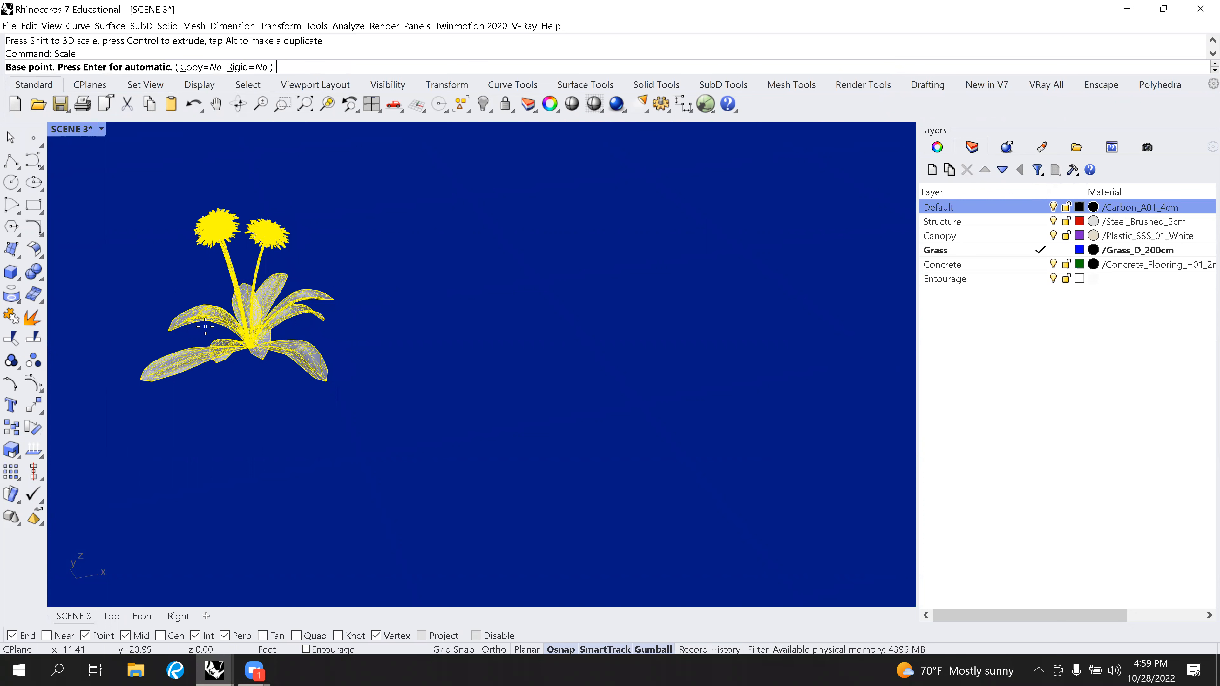
pyautogui.click(436, 345)
pyautogui.click(436, 344)
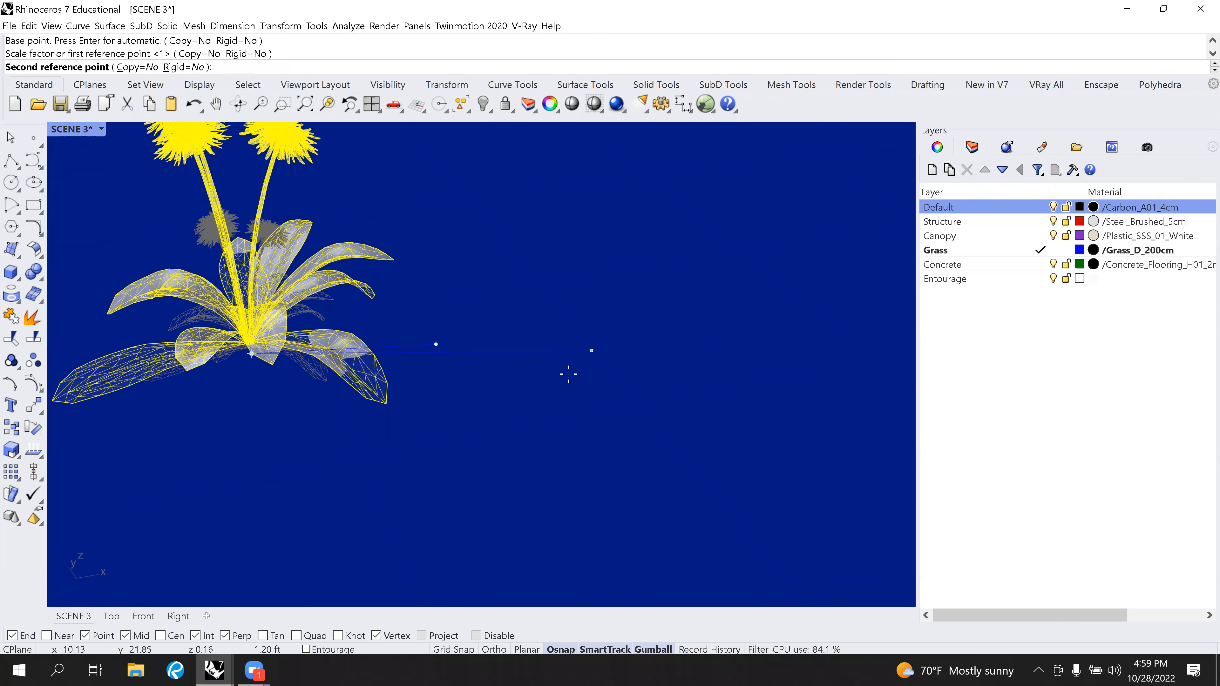
pyautogui.scroll(-5, 568, 374)
pyautogui.scroll(4, 582, 381)
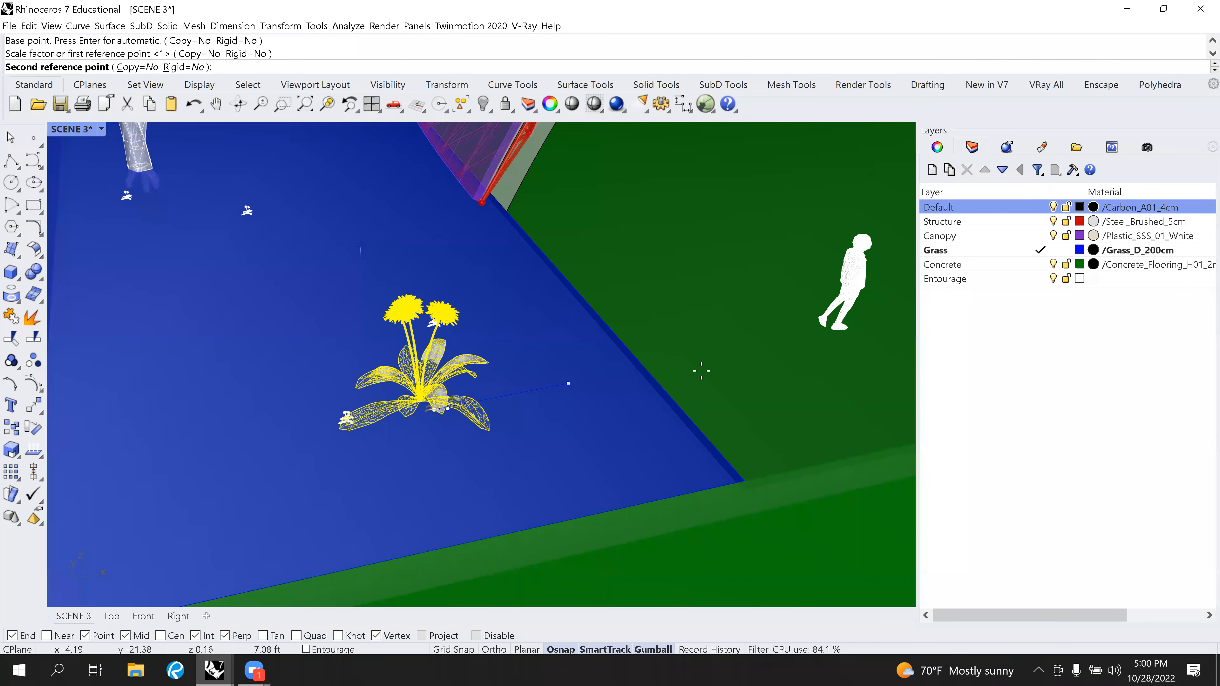
pyautogui.click(547, 359)
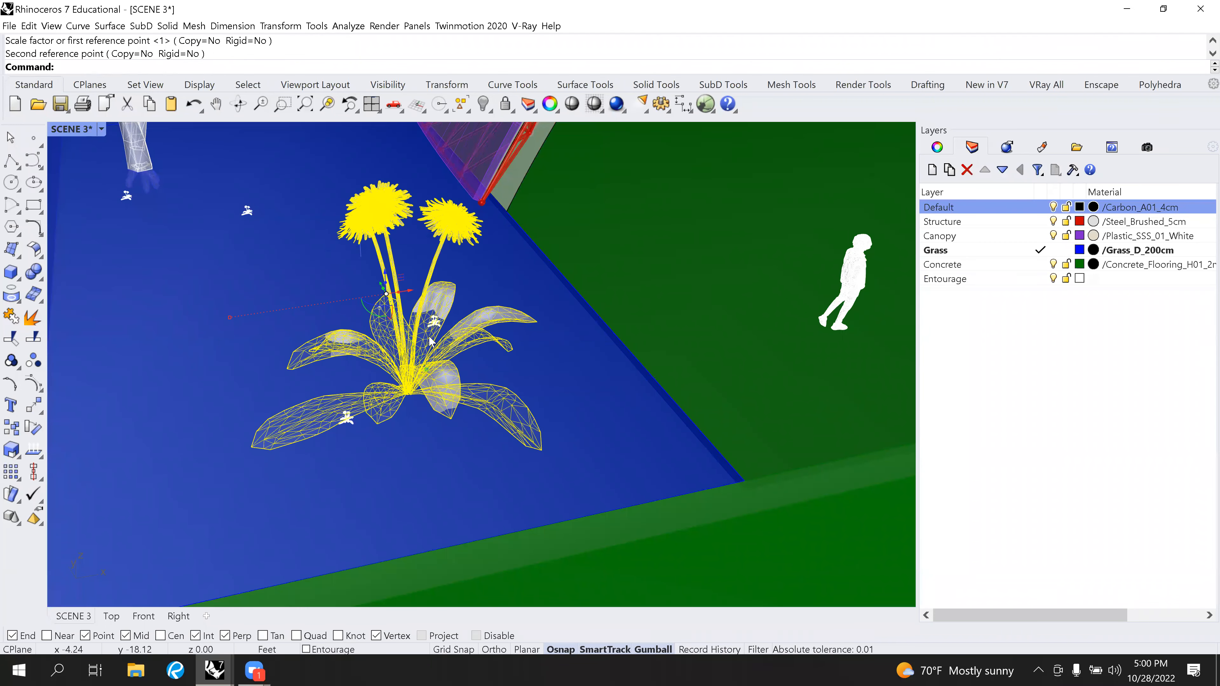
pyautogui.press('Escape')
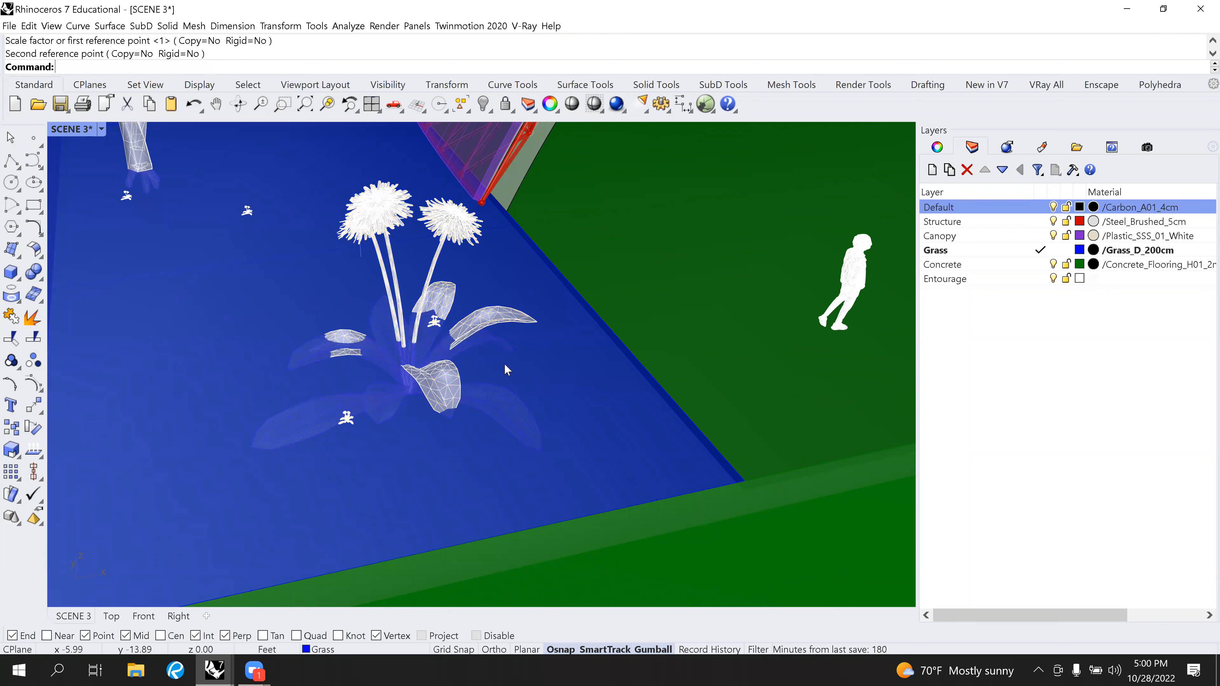
# Move the enlarged sow thistle vertically so that its base sits on the lawn surface instead of below it.
pyautogui.click(415, 359)
pyautogui.moveTo(386, 217); pyautogui.dragTo(443, 435)
pyautogui.moveTo(441, 432)
pyautogui.mouseDown(button='right')
pyautogui.moveTo(440, 370)
pyautogui.moveTo(473, 451)
pyautogui.mouseUp(button='right')
pyautogui.write('scale')
pyautogui.press('Return')
pyautogui.scroll(5, 474, 457)
pyautogui.click(472, 381)
pyautogui.moveTo(408, 195); pyautogui.dragTo(398, 132, button='right')
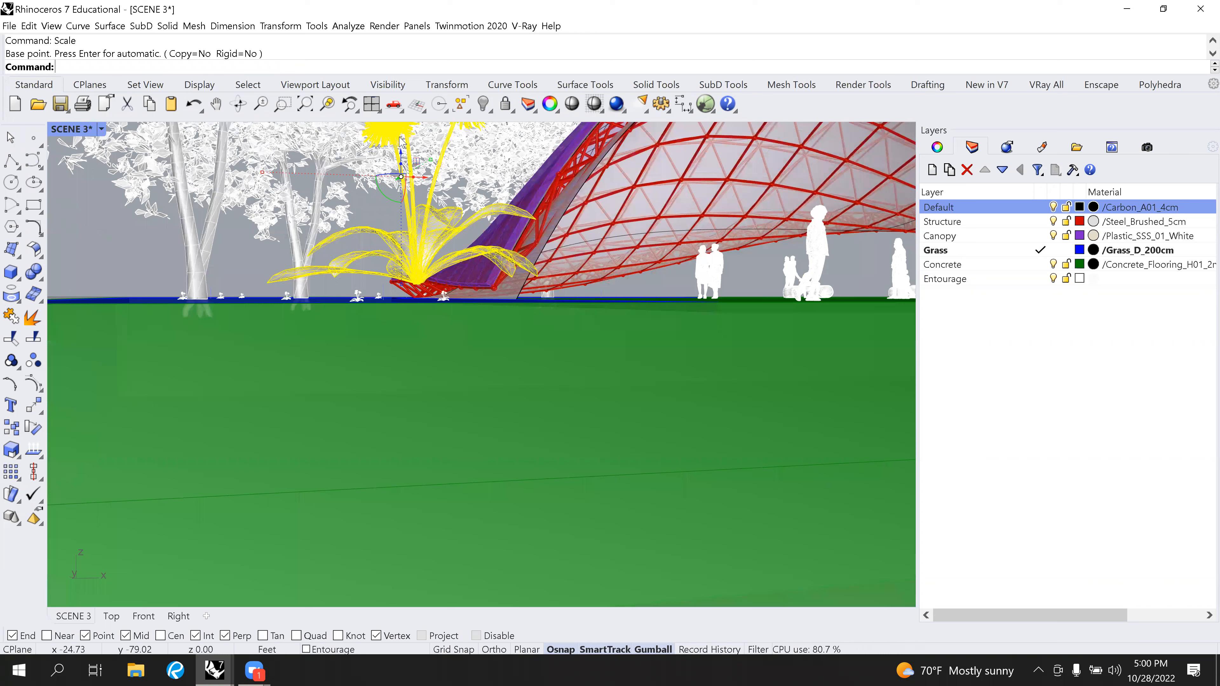
pyautogui.scroll(3, 398, 140)
pyautogui.moveTo(398, 162)
pyautogui.mouseDown()
pyautogui.moveTo(400, 188)
pyautogui.moveTo(410, 170)
pyautogui.mouseUp()
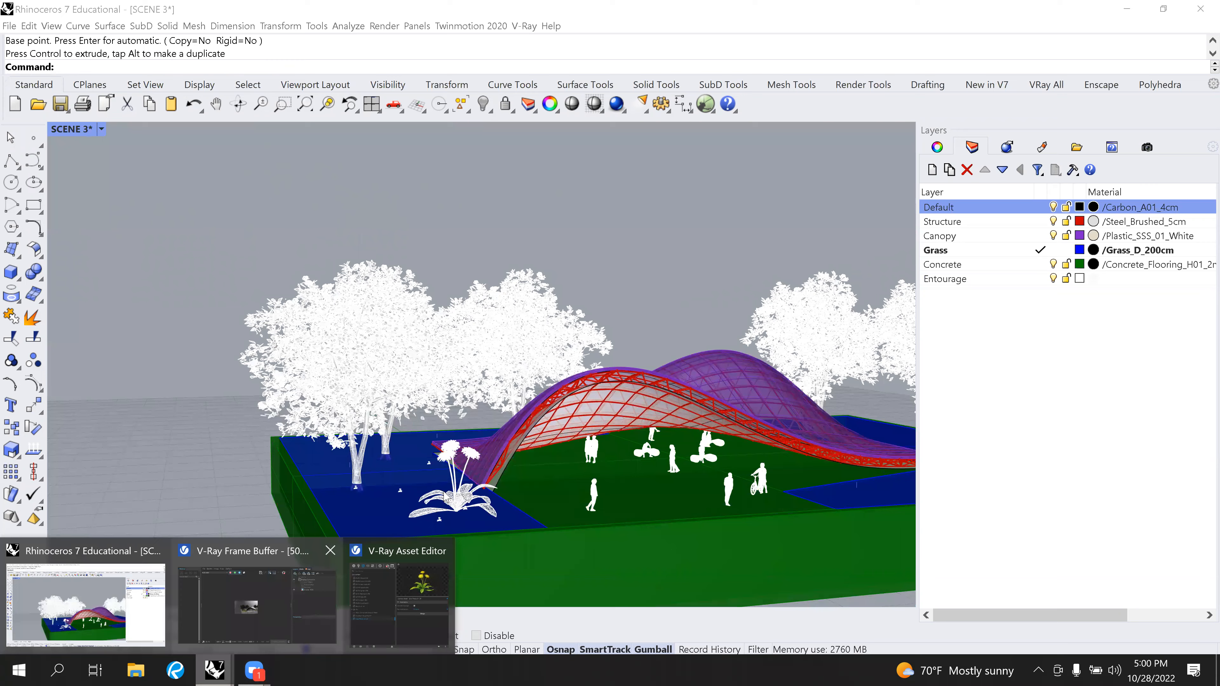
# Check the enlarged sow thistle up close in the V-Ray render, stop the render and return to the model.
pyautogui.click(269, 599)
pyautogui.scroll(3, 394, 386)
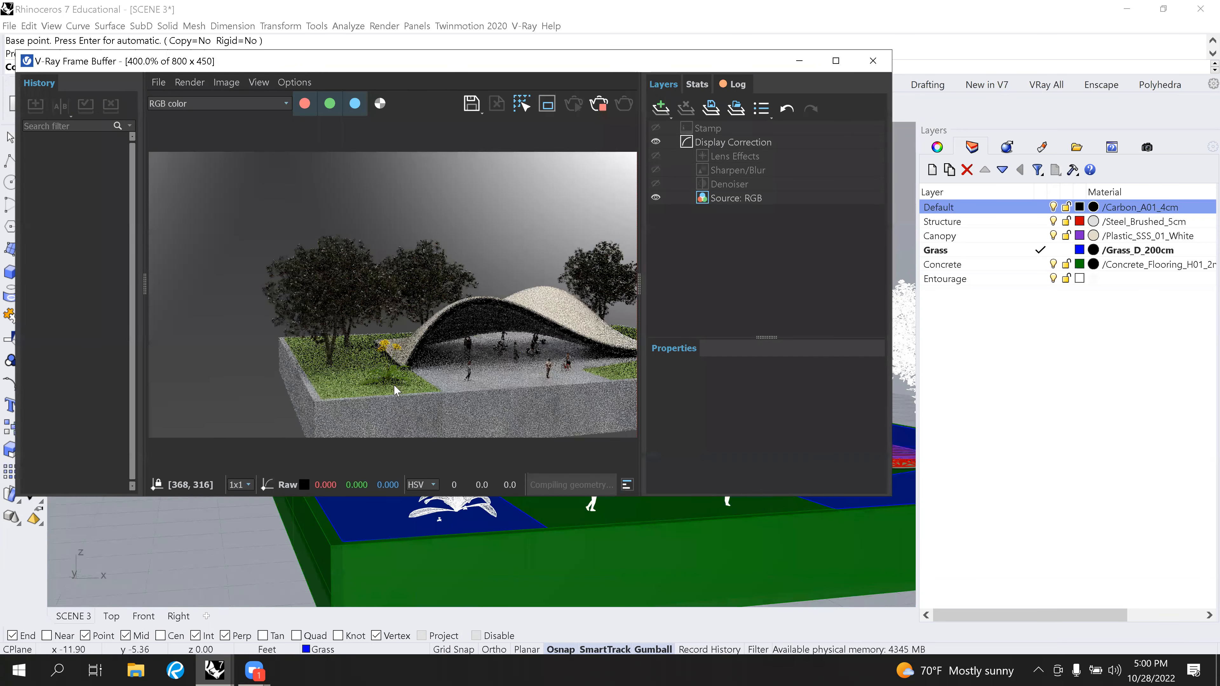
pyautogui.scroll(2, 394, 386)
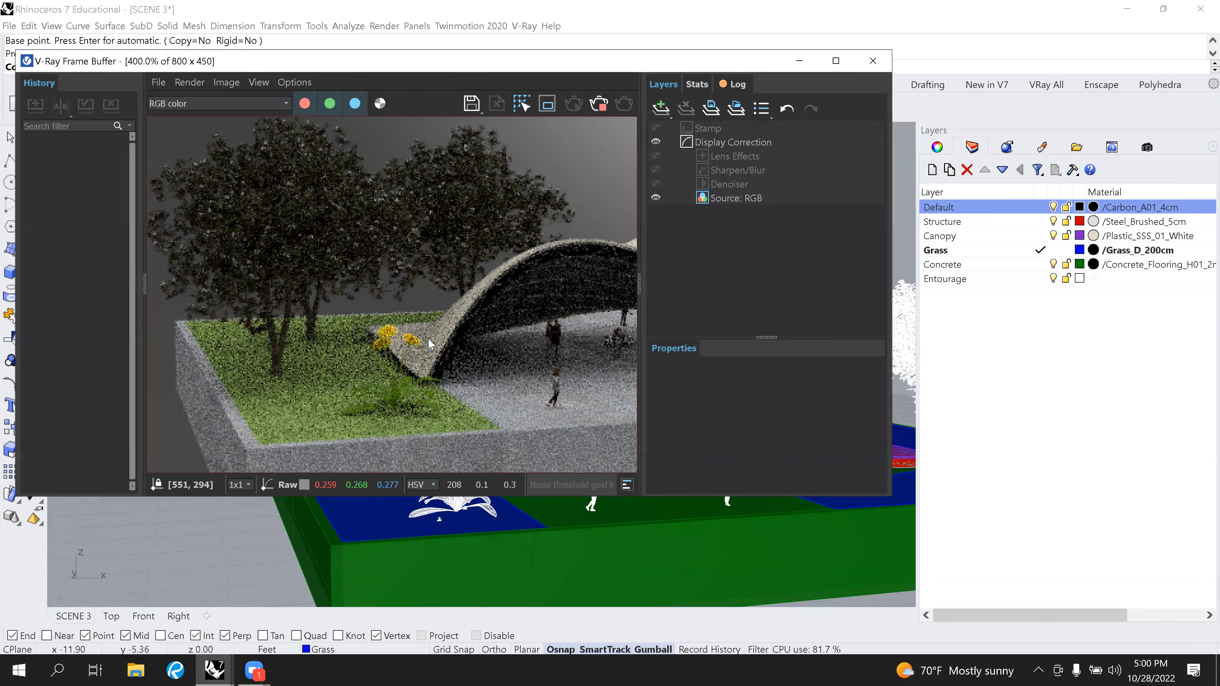
pyautogui.scroll(-1, 428, 337)
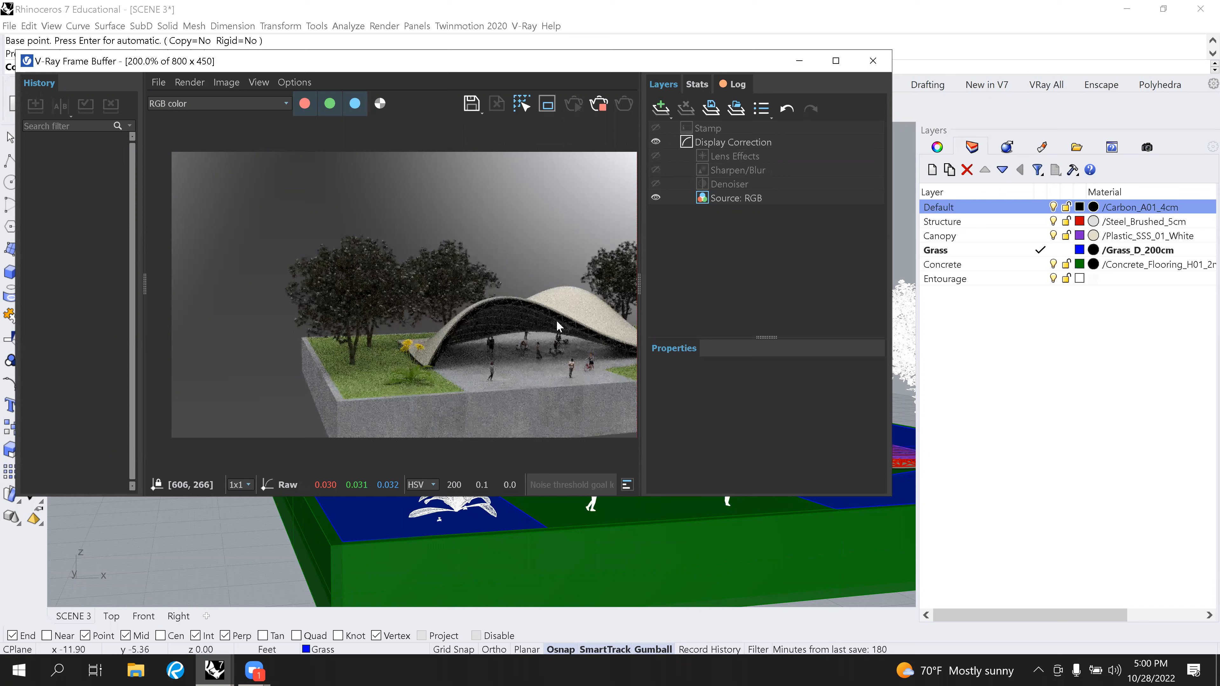
pyautogui.click(597, 104)
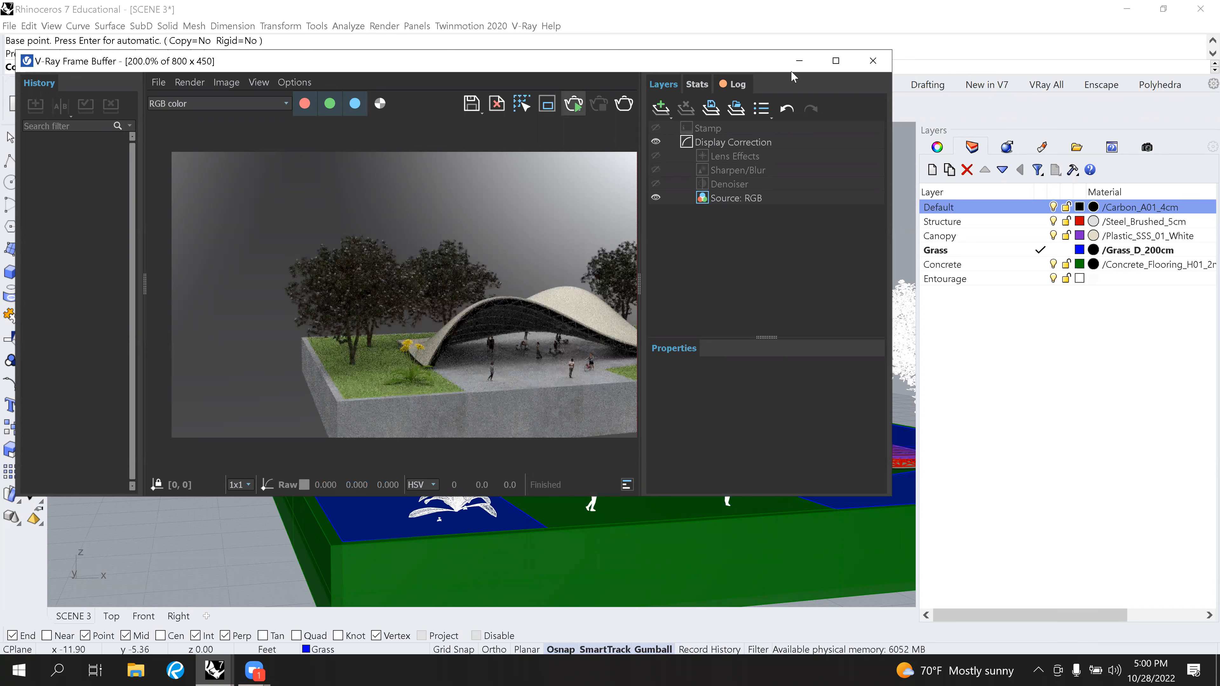
pyautogui.click(797, 64)
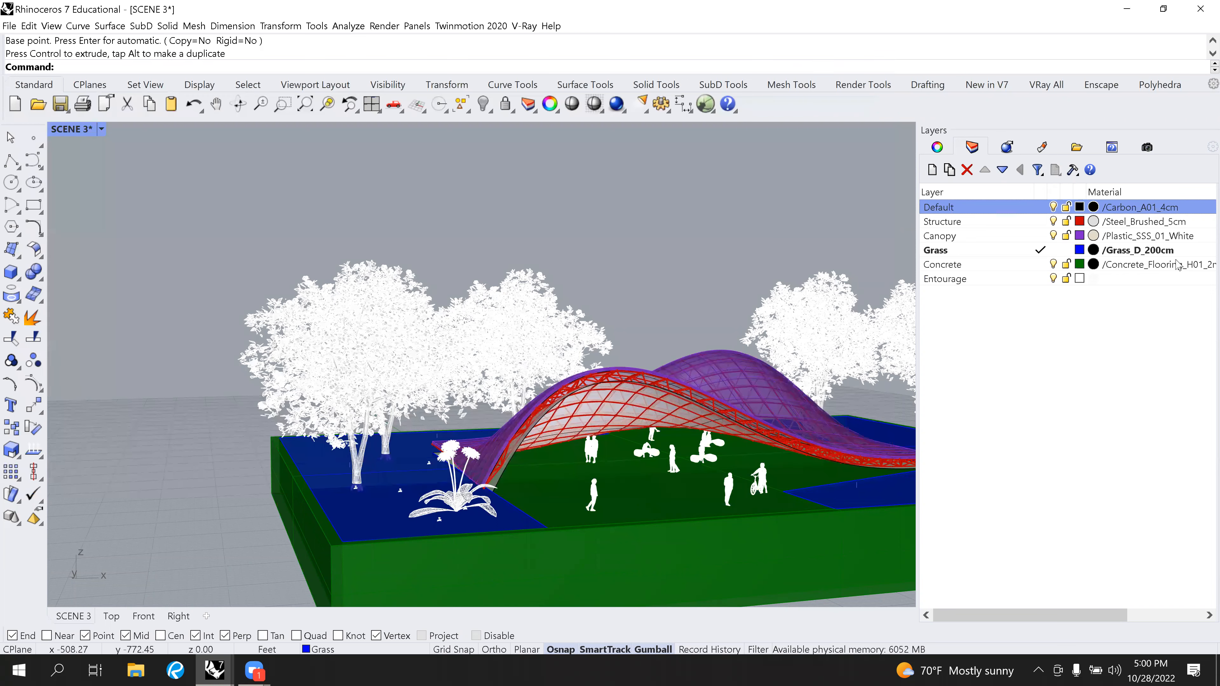
# Restore the SCENE 3 named view, reframe it to include the enlarged sow thistle and save it over the existing SCENE 3.
pyautogui.doubleClick(1039, 448)
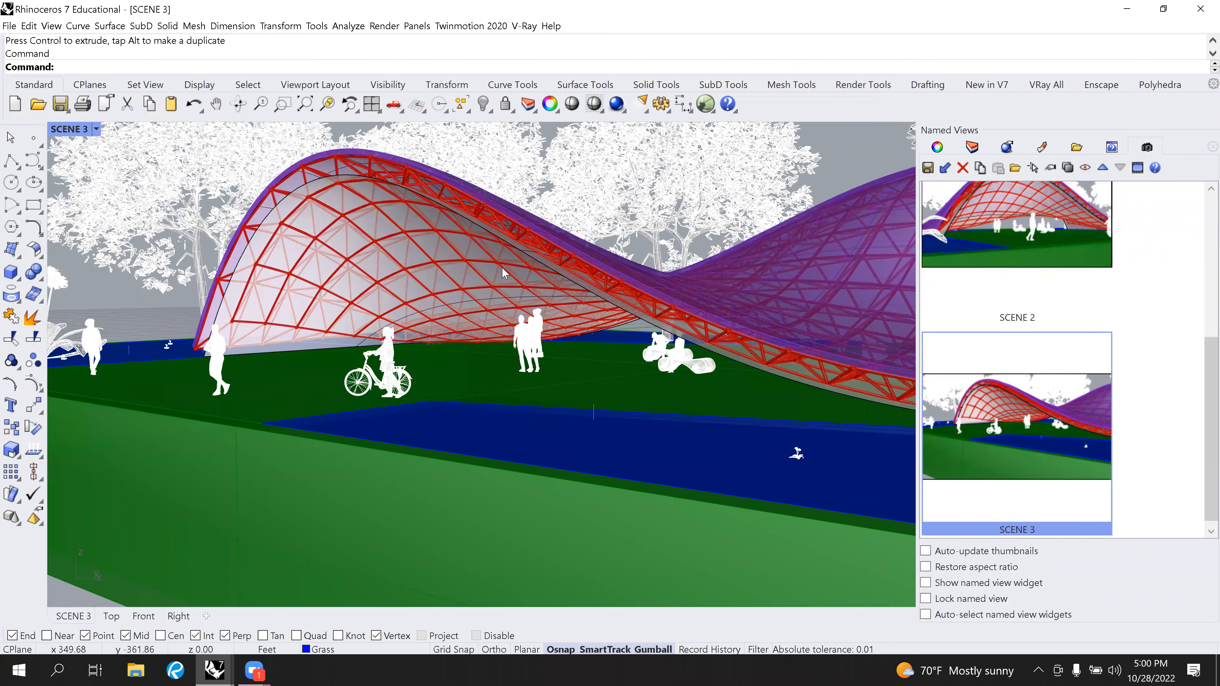
pyautogui.write('Pan')
pyautogui.press('Return')
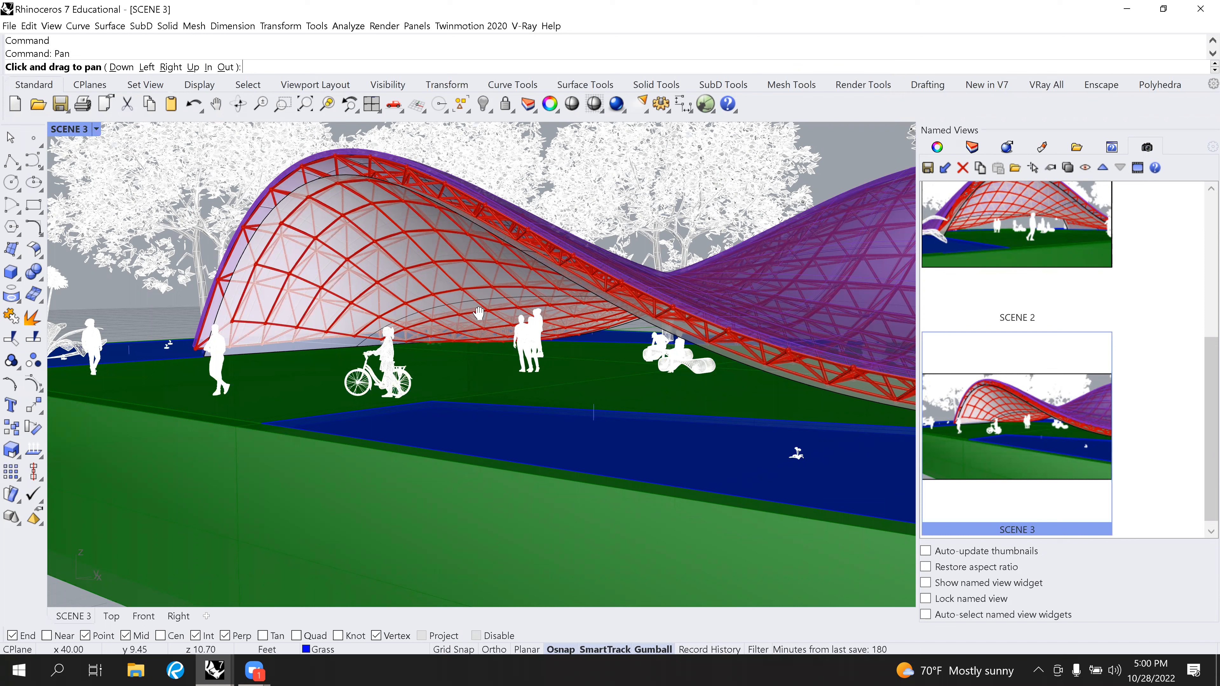
pyautogui.moveTo(408, 403); pyautogui.dragTo(476, 408)
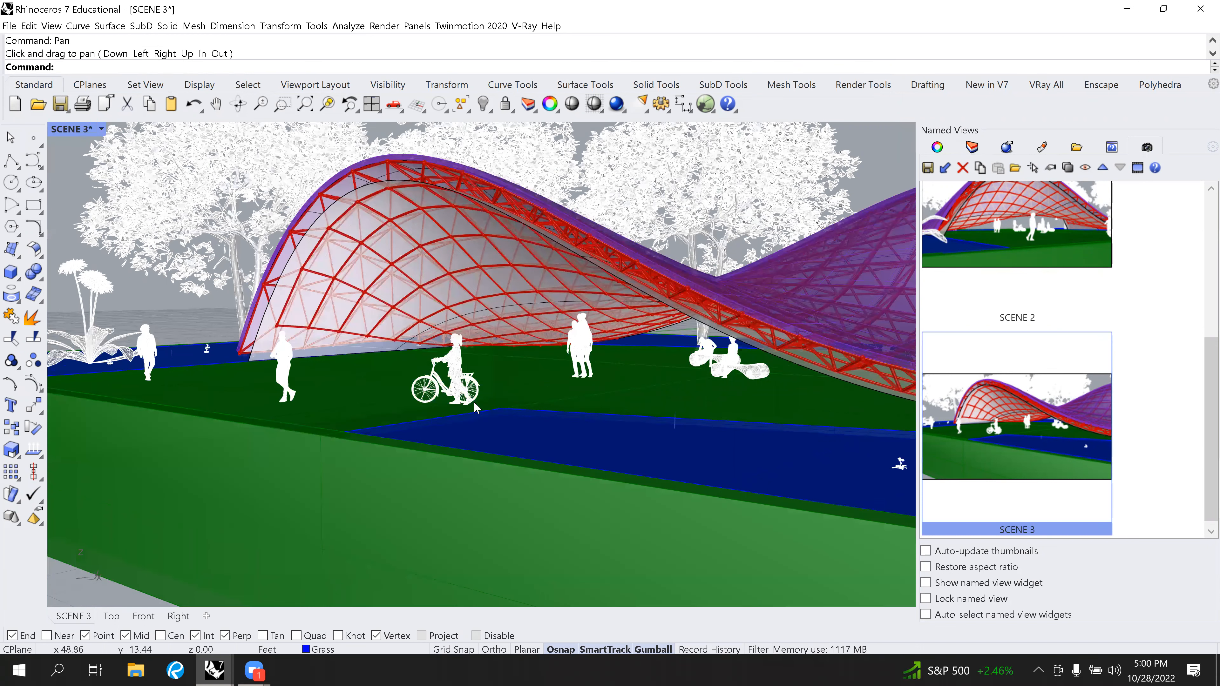
pyautogui.rightClick(1043, 422)
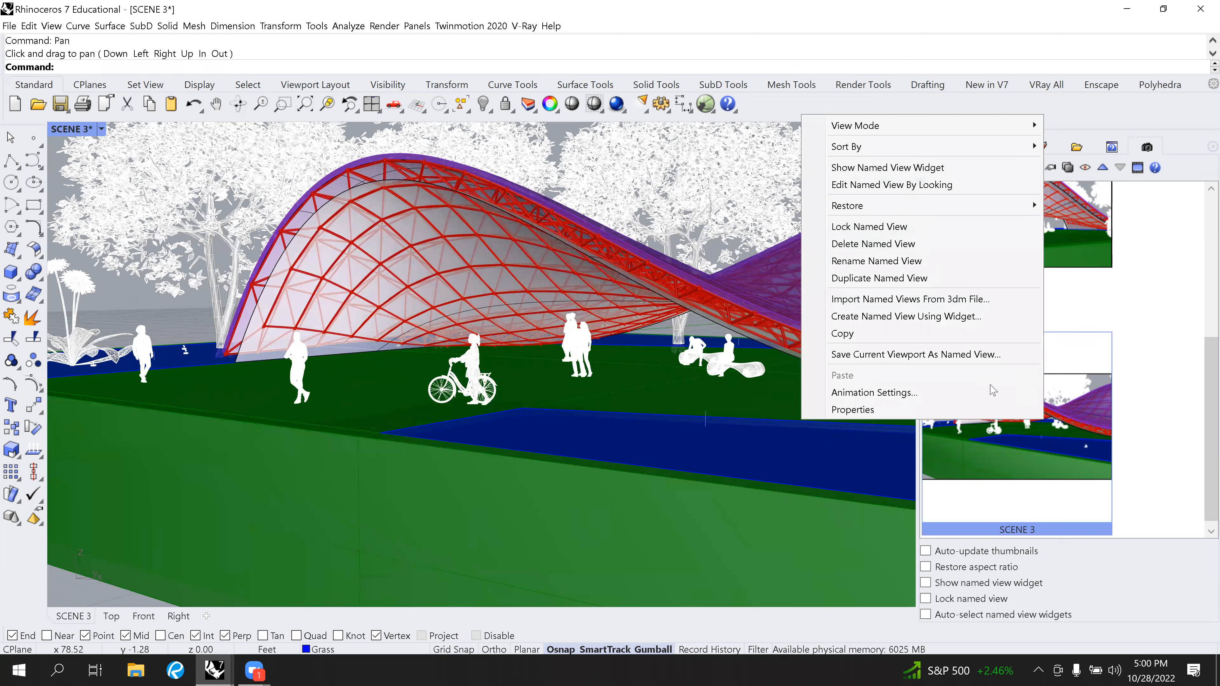
pyautogui.click(1183, 141)
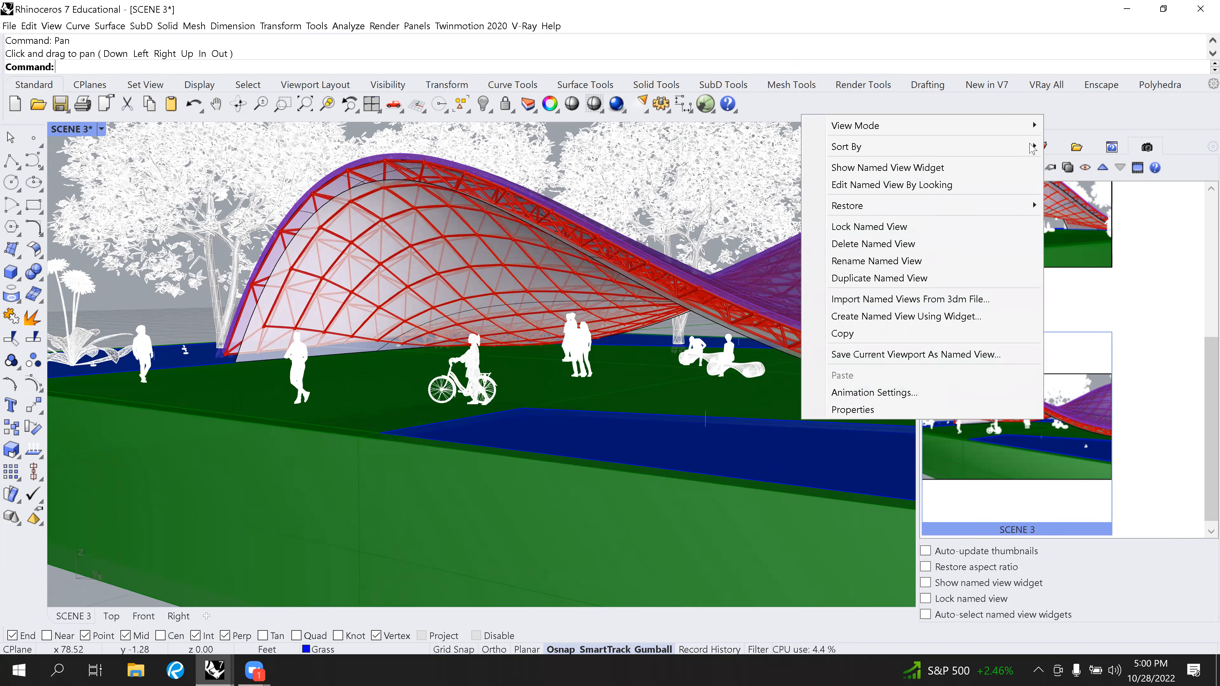
pyautogui.click(931, 169)
pyautogui.click(654, 359)
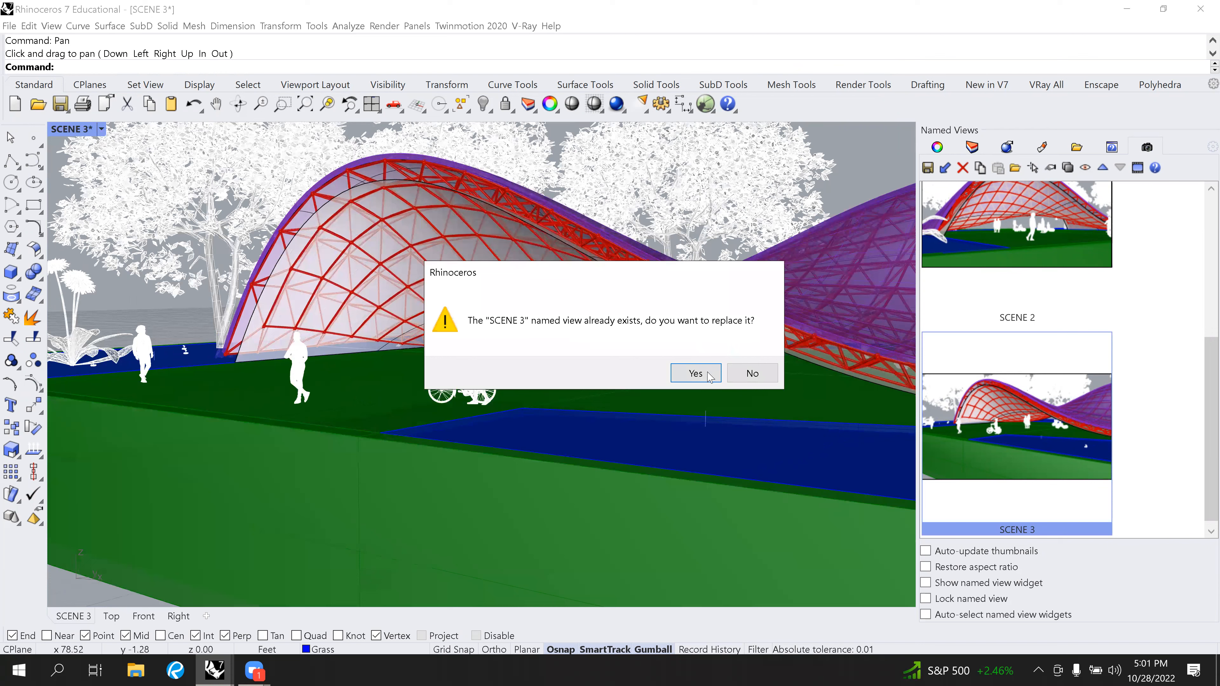
pyautogui.click(711, 380)
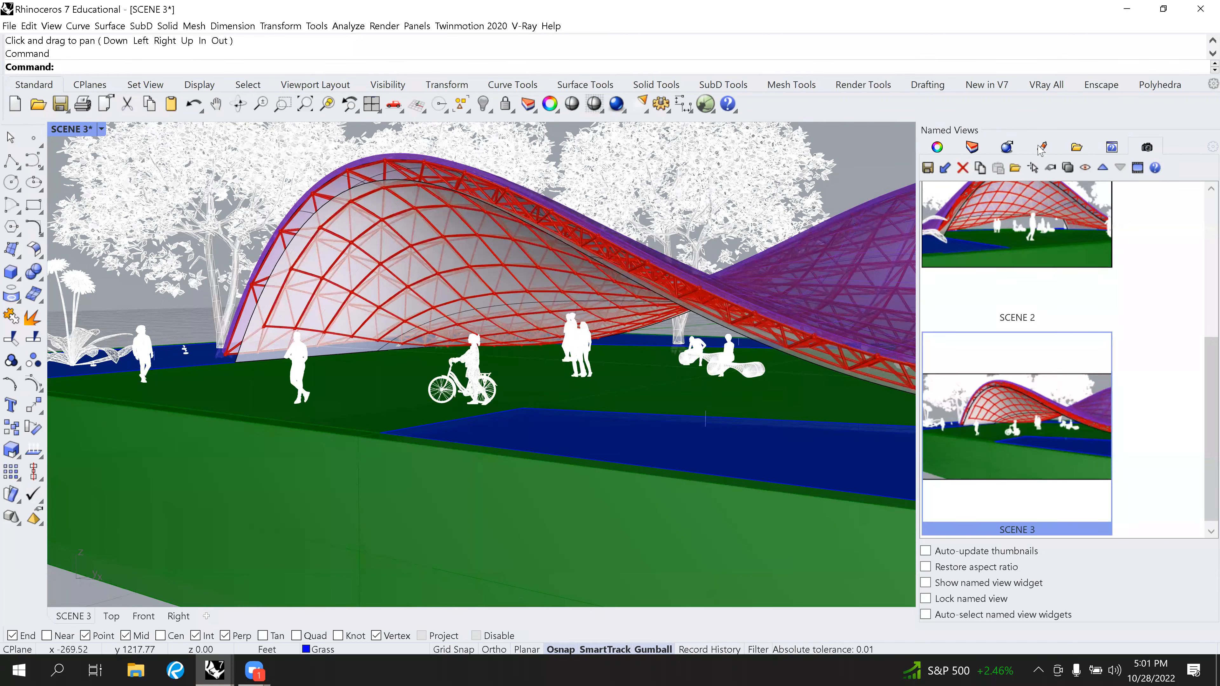
# Turn off the Default layer and start a production render limited to a rectangular region of the frame.
pyautogui.click(935, 148)
pyautogui.click(972, 147)
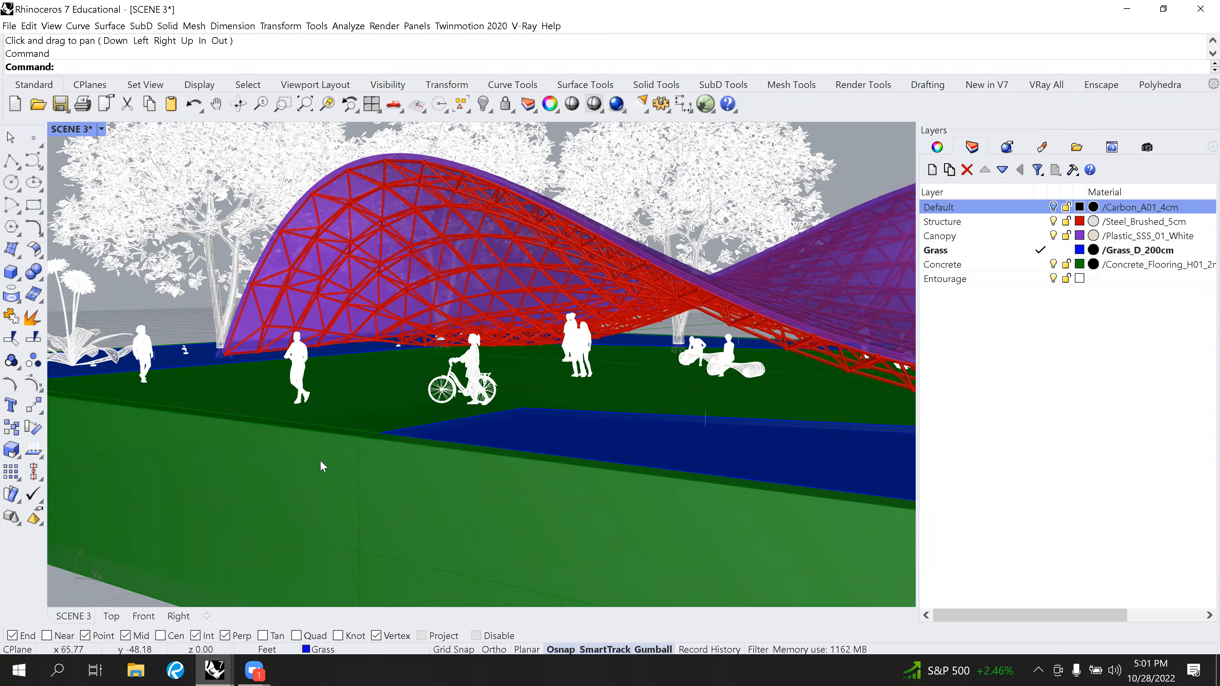
pyautogui.moveTo(221, 670)
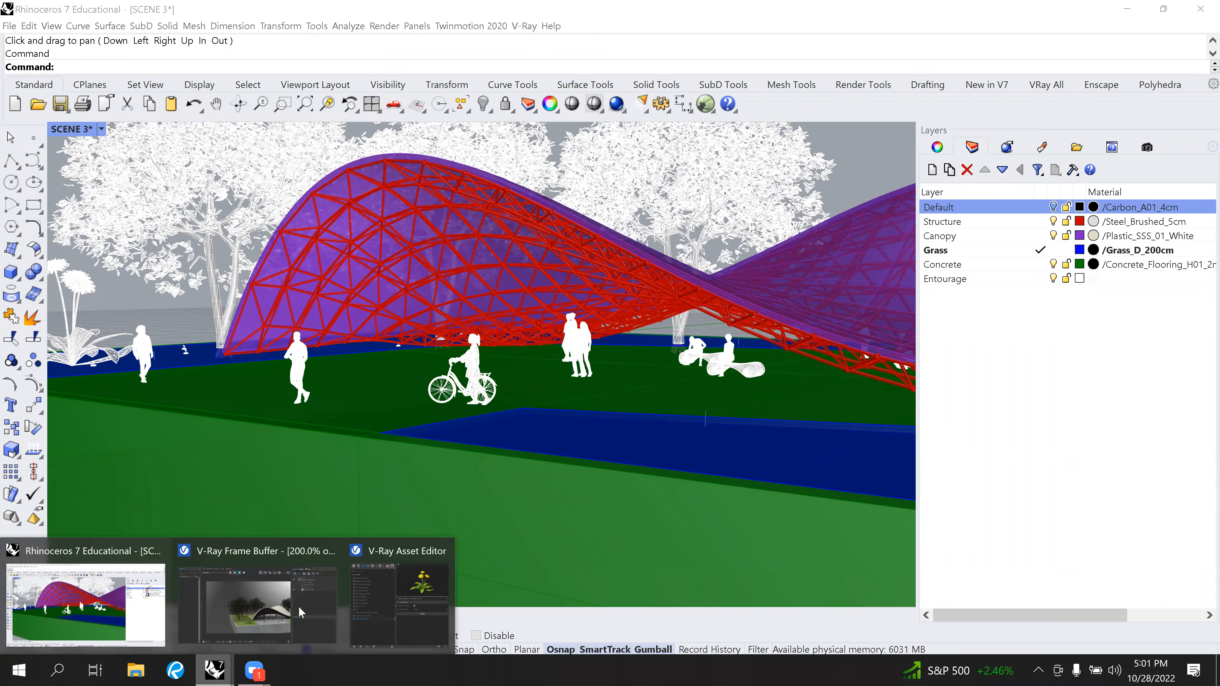
pyautogui.click(265, 616)
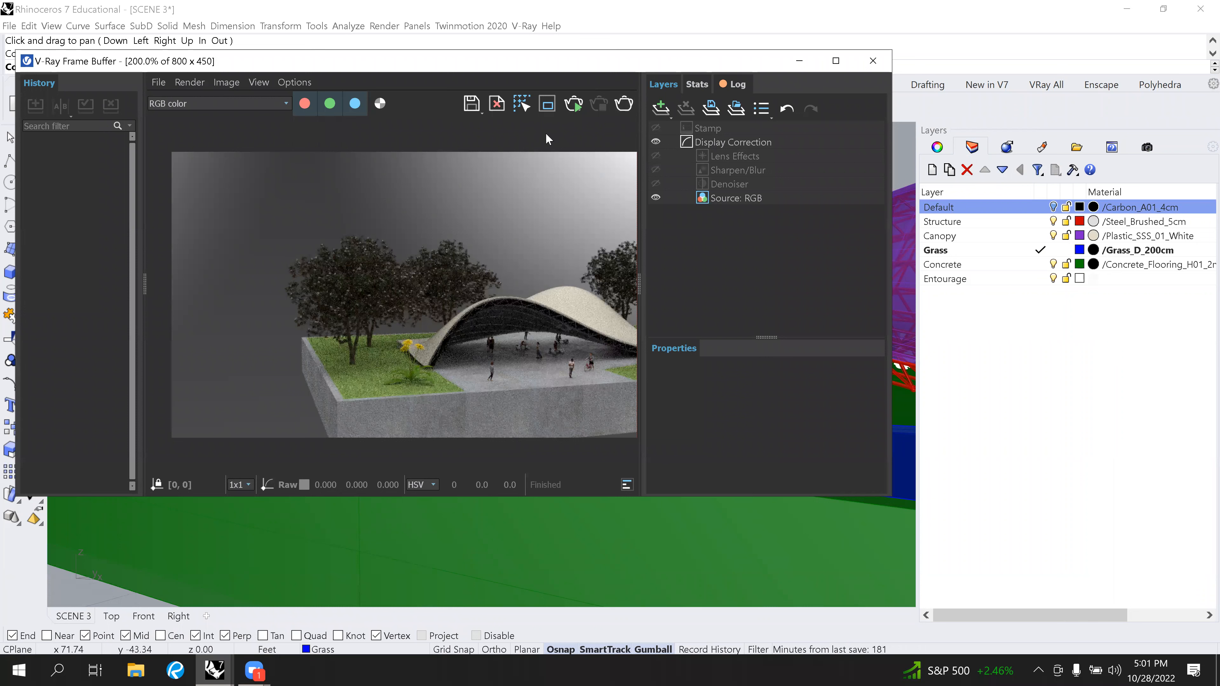
pyautogui.click(547, 104)
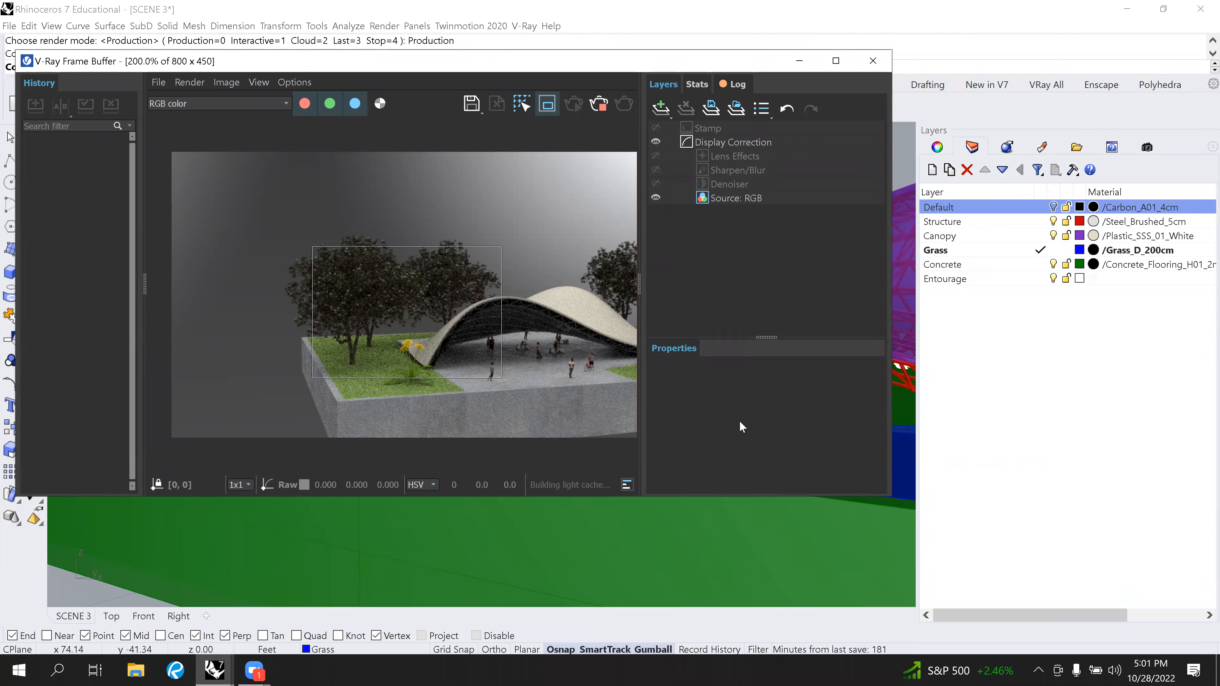
# Examine the region render around the cyclist and the front lawn up close, and stop the render.
pyautogui.moveTo(214, 672)
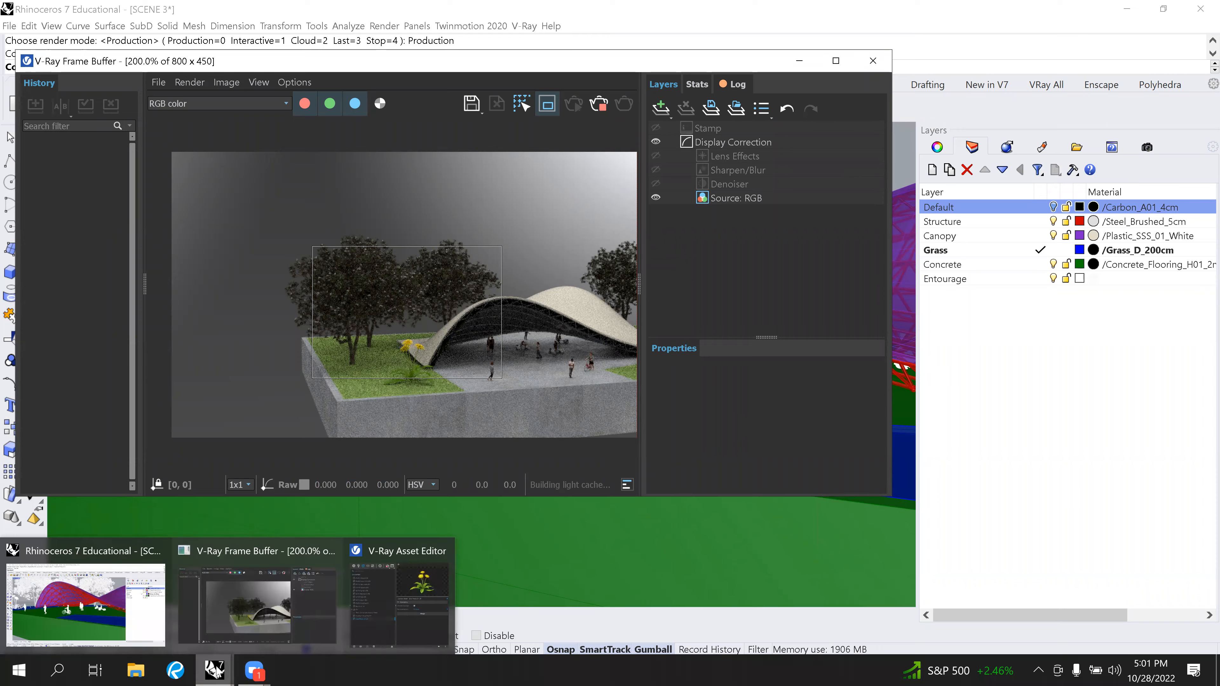
pyautogui.click(247, 624)
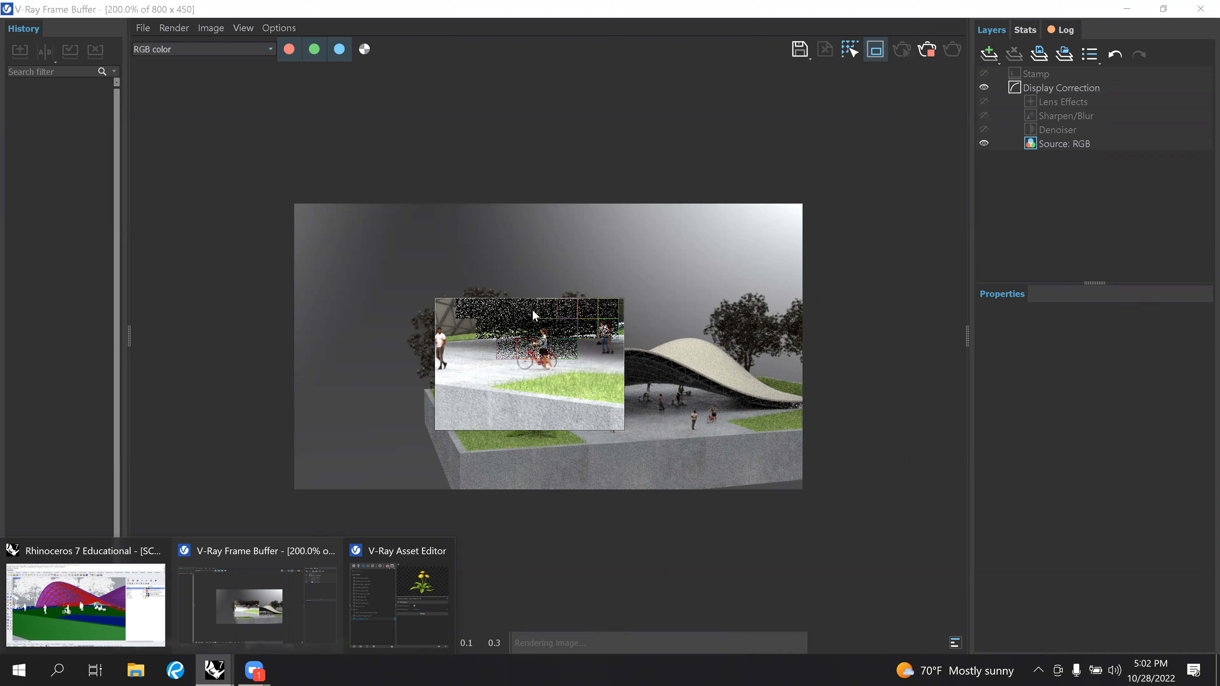
pyautogui.scroll(2, 531, 309)
pyautogui.scroll(-1, 842, 209)
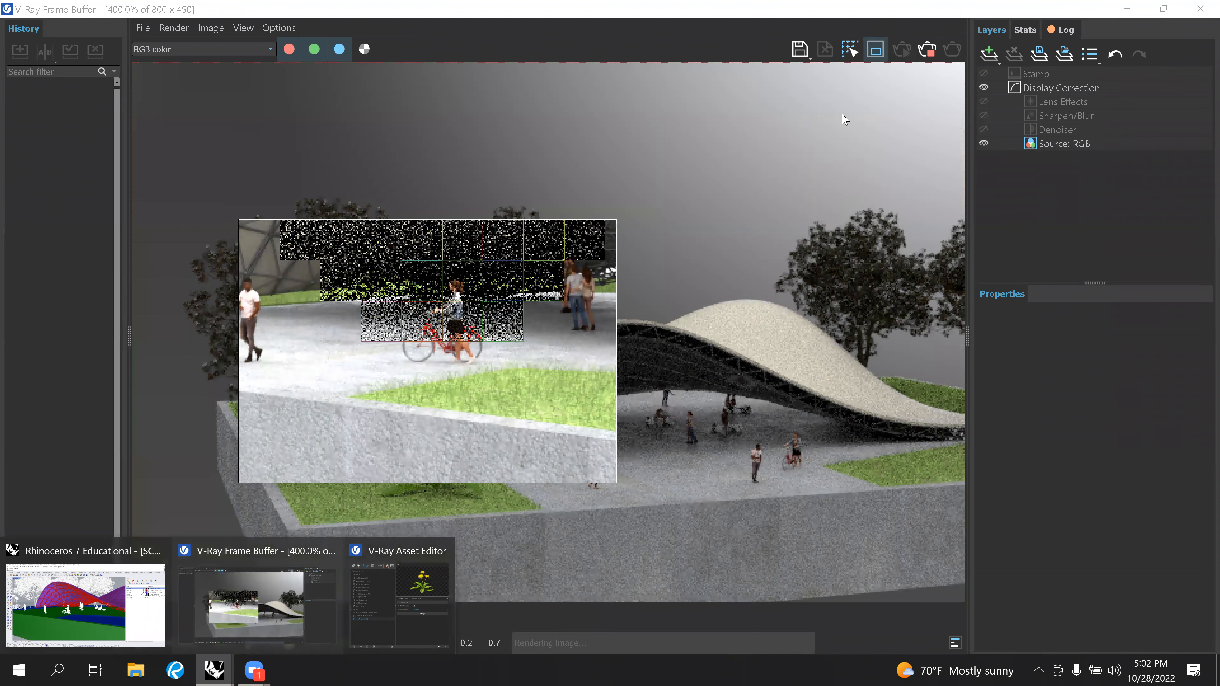
pyautogui.click(929, 56)
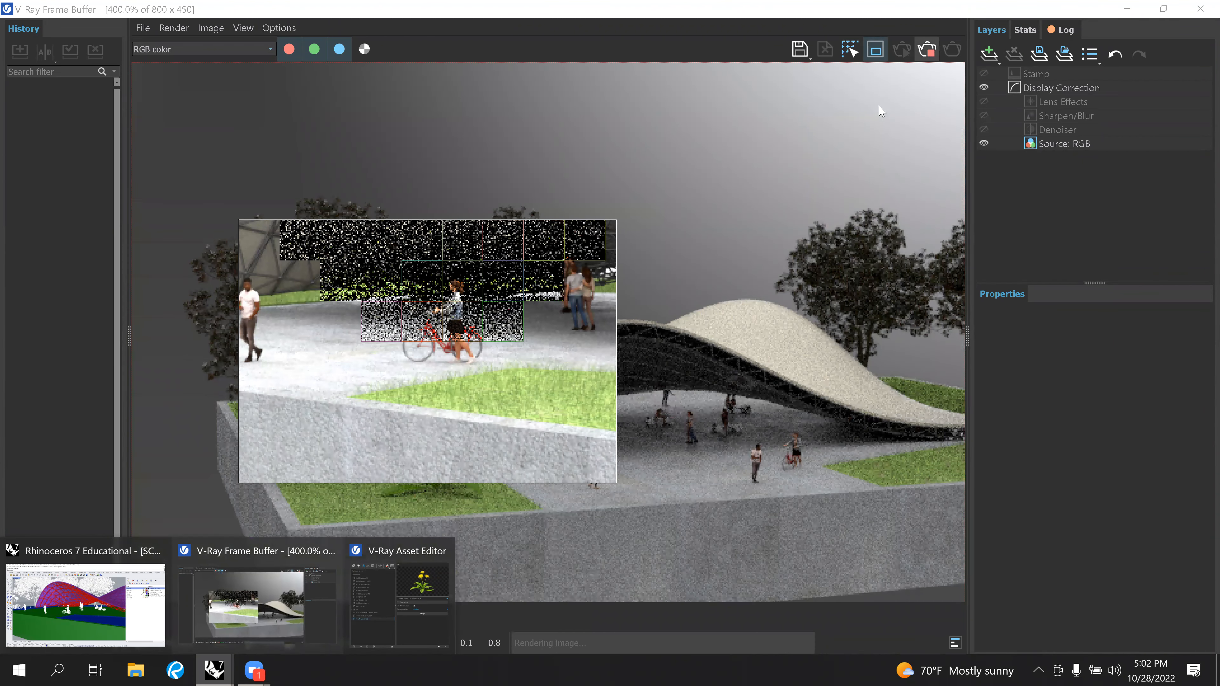
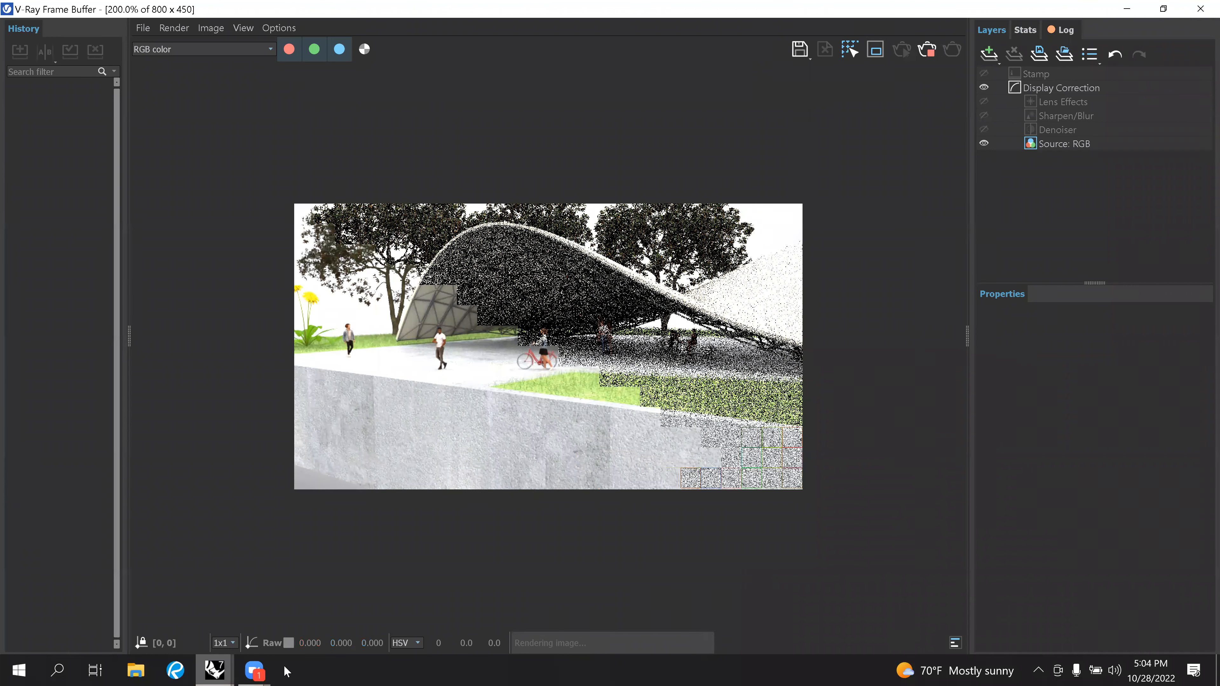
# Review the V-Ray quality, camera and exposure settings while SCENE 3 renders, and return to the render view.
pyautogui.click(214, 671)
pyautogui.click(399, 606)
pyautogui.click(689, 67)
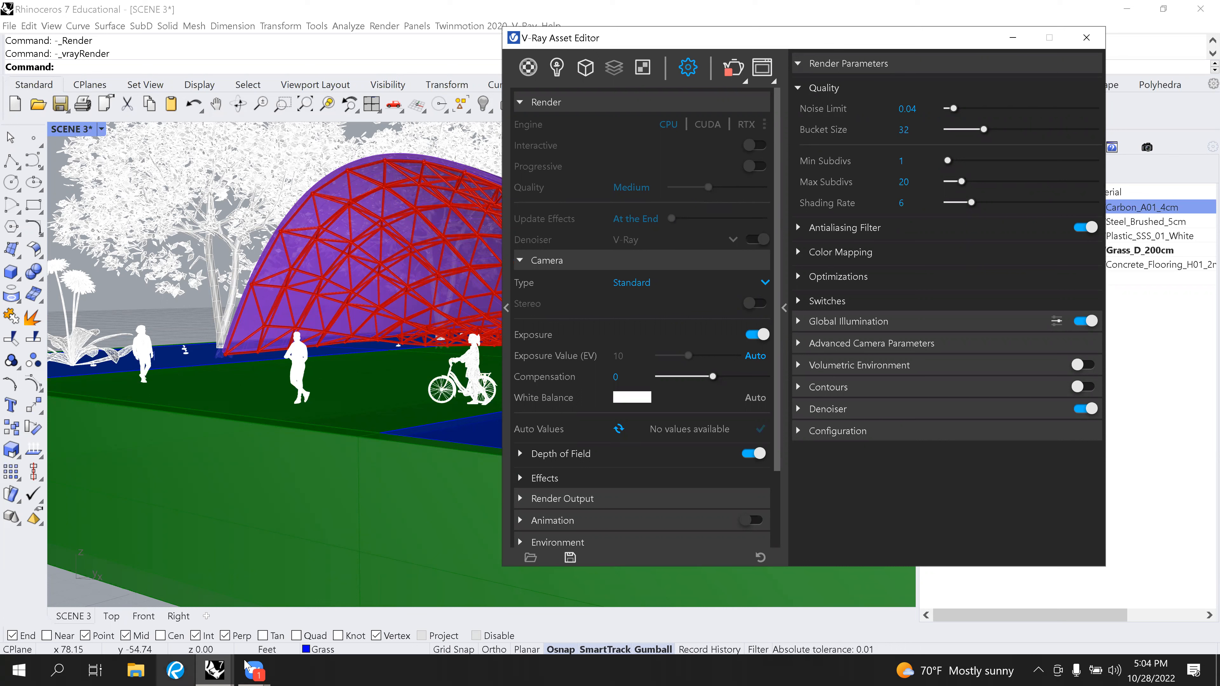
pyautogui.click(215, 670)
pyautogui.click(259, 601)
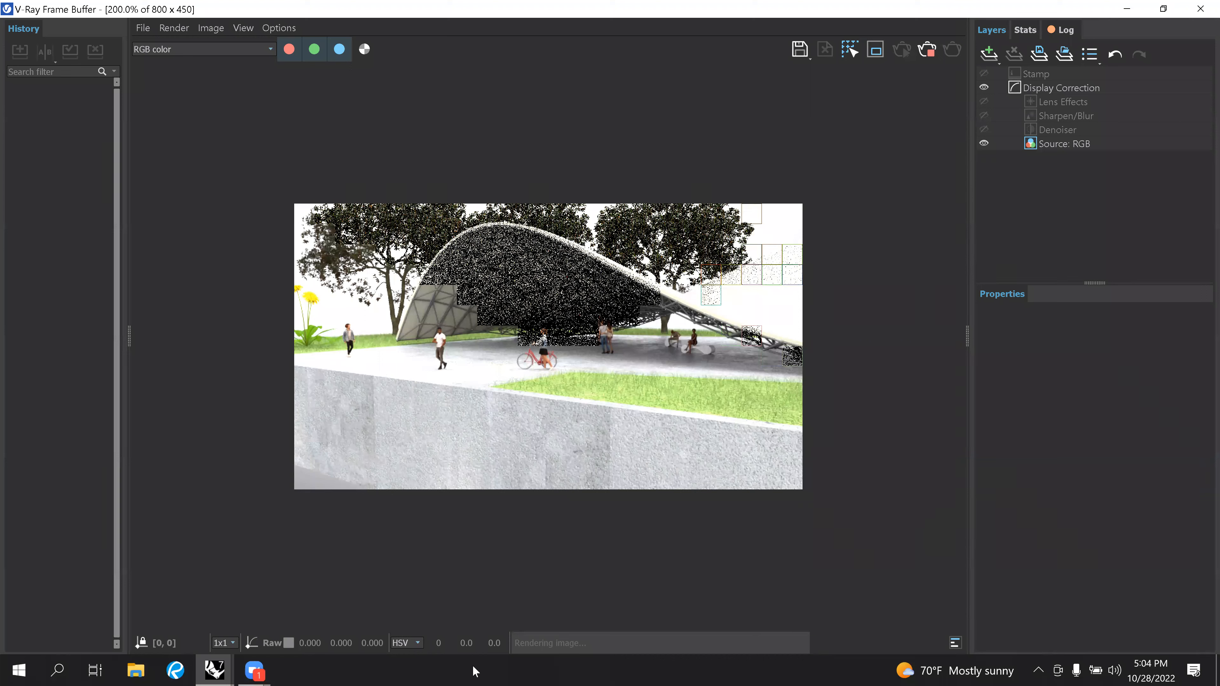
# Review the Fur geometry's parameters down to its material assignment in the V-Ray Asset Editor, and return to the render view.
pyautogui.moveTo(215, 670)
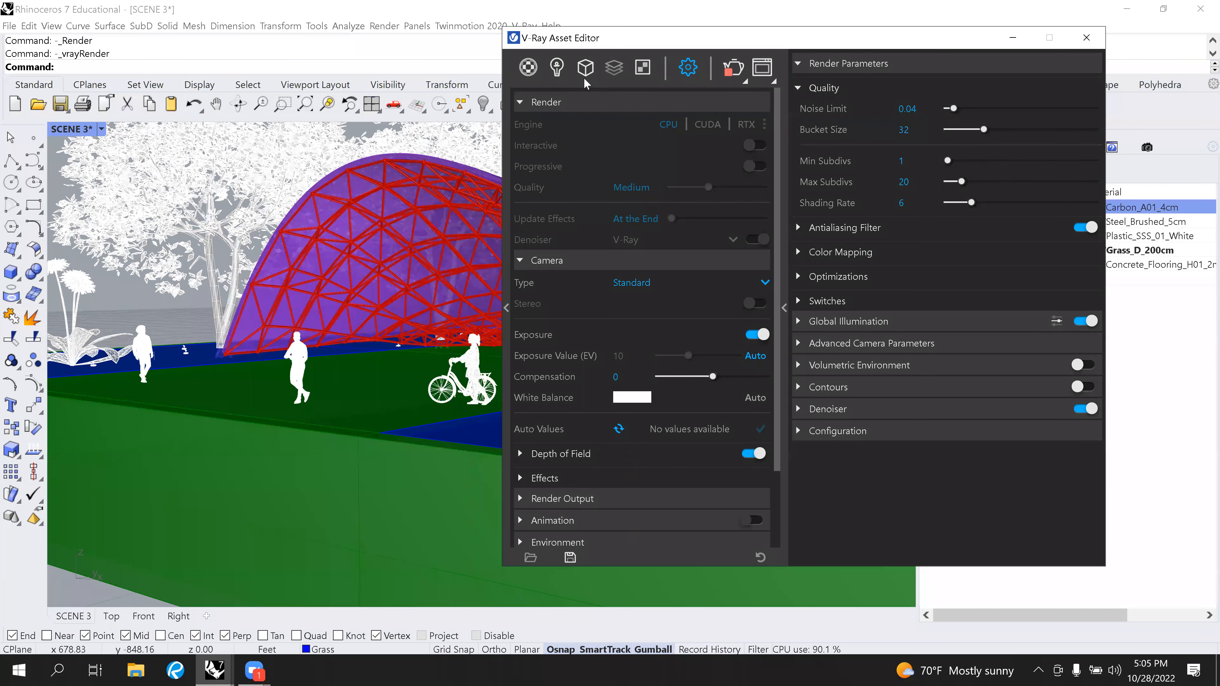
pyautogui.click(585, 77)
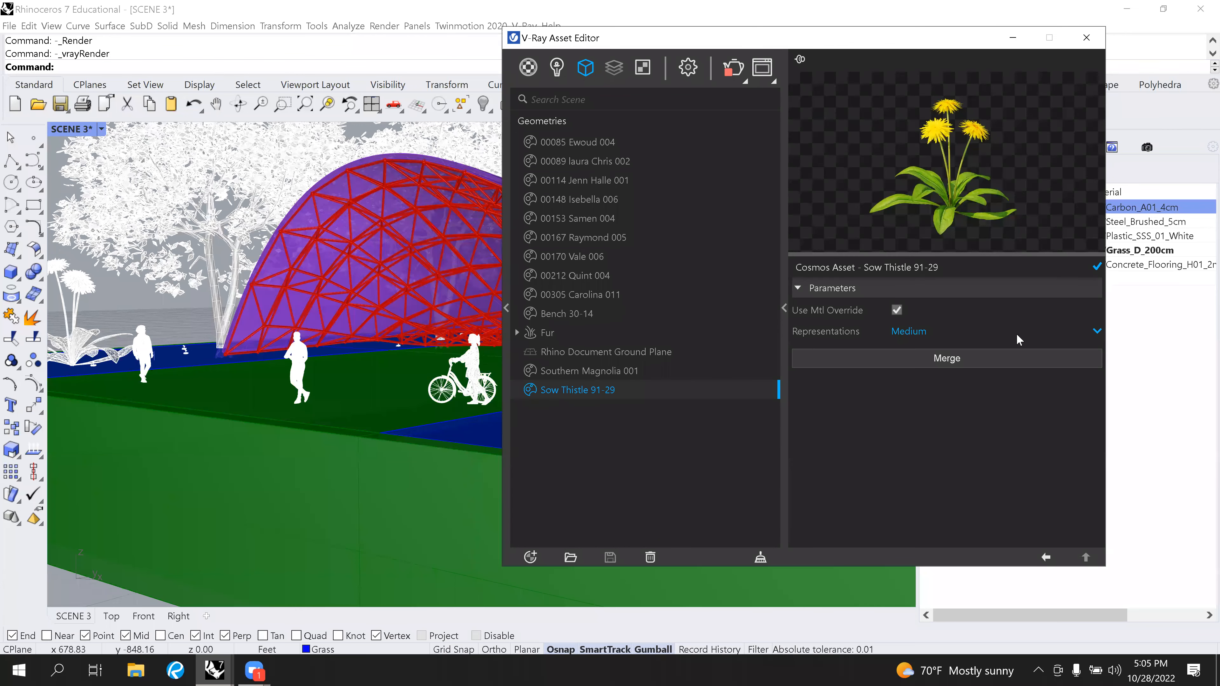
pyautogui.moveTo(1102, 423); pyautogui.dragTo(1099, 528)
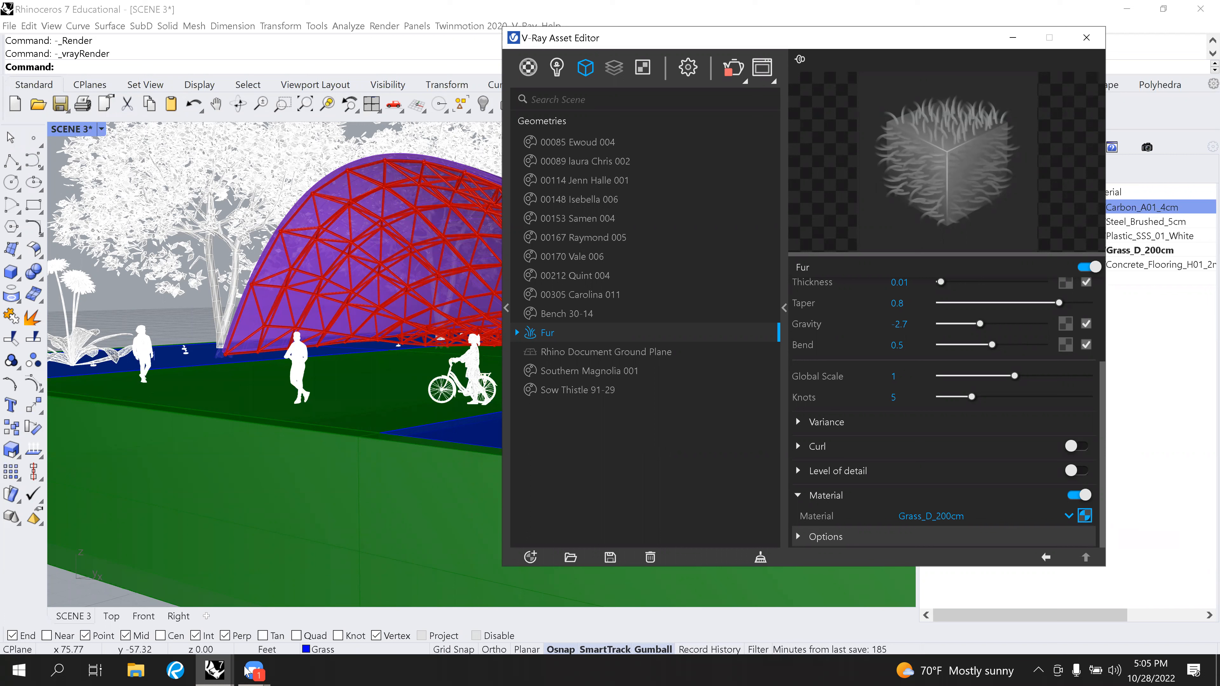
pyautogui.click(224, 667)
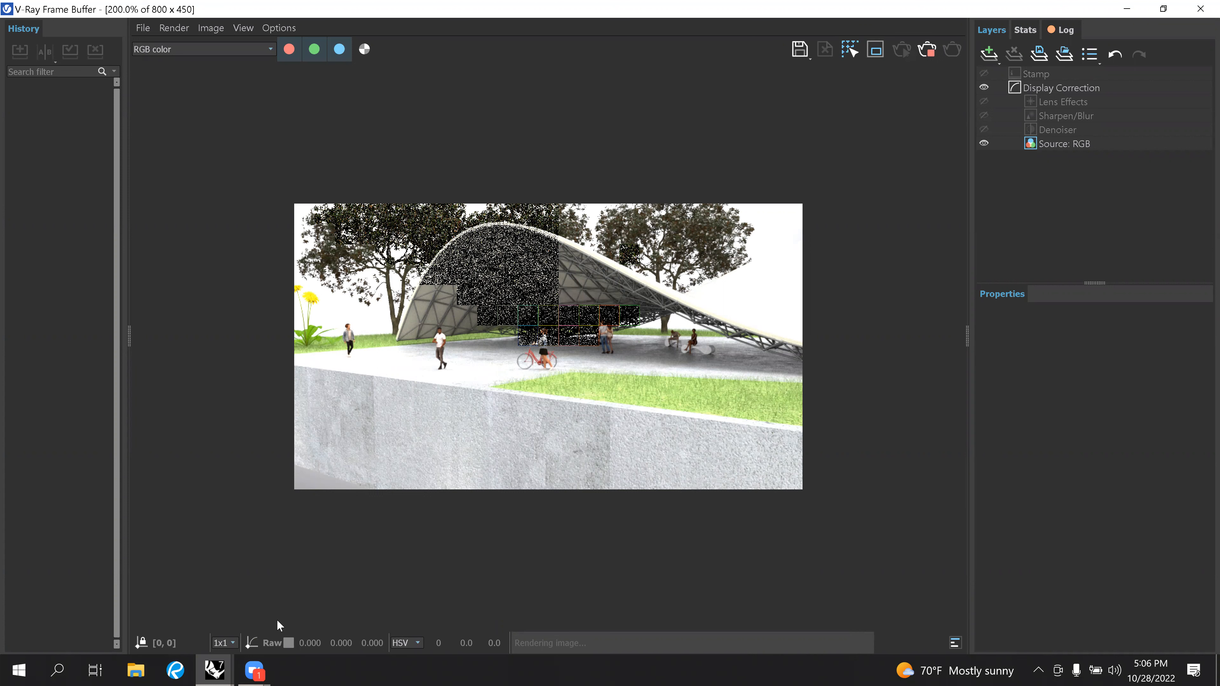
# Look through the geometry, texture, render element and material types available for new V-Ray assets without creating any.
pyautogui.click(219, 668)
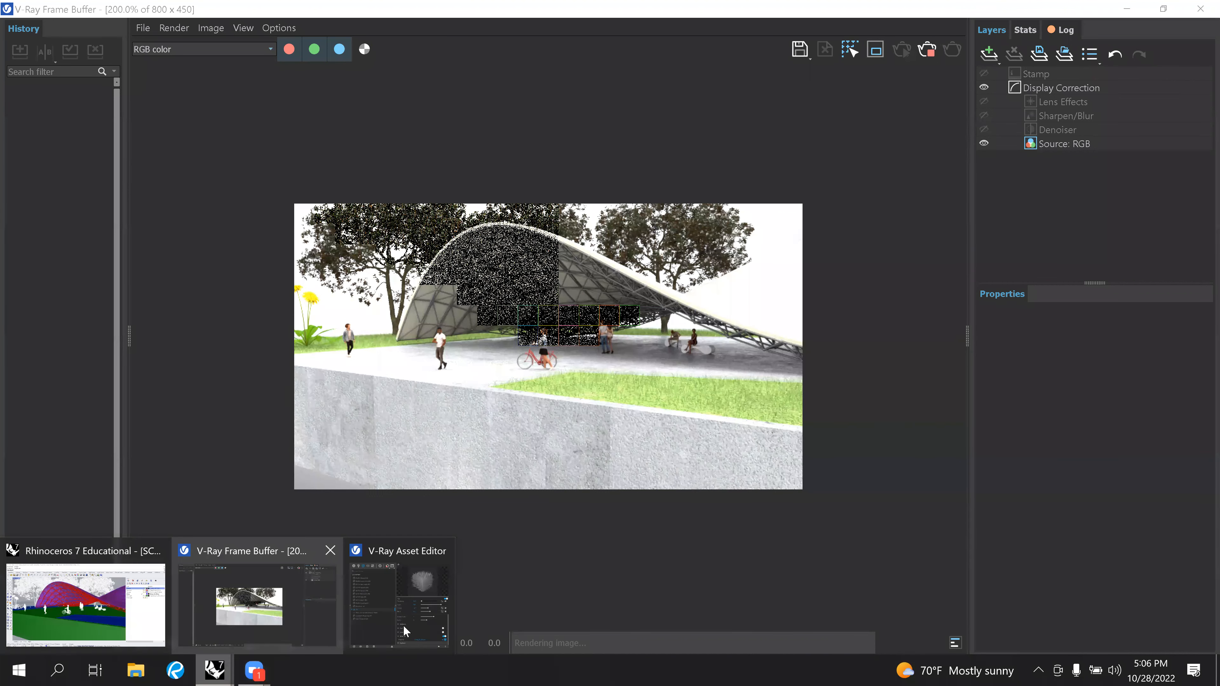
pyautogui.click(403, 625)
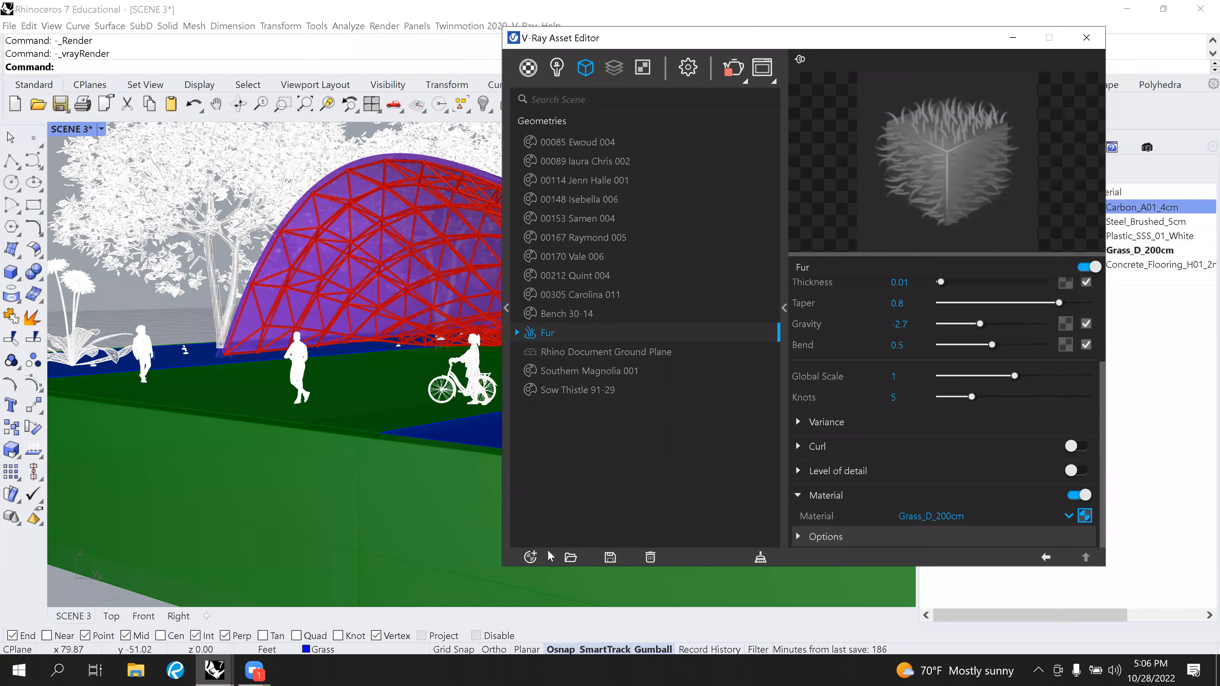
pyautogui.click(535, 557)
pyautogui.click(531, 558)
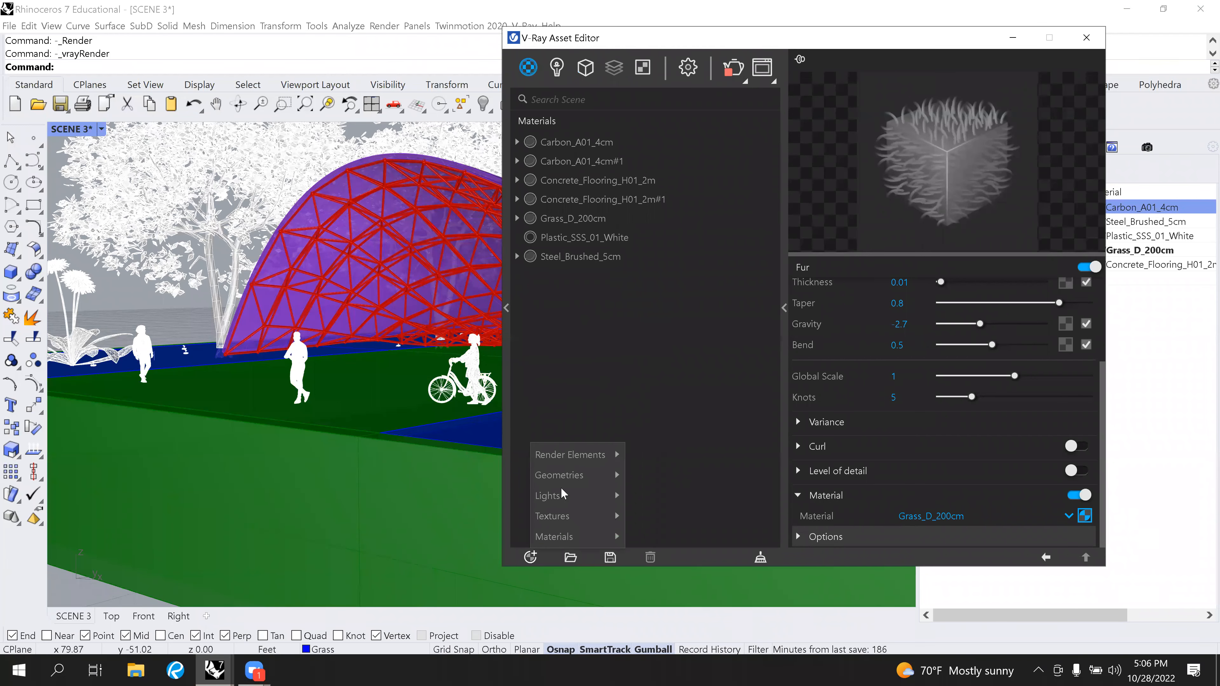
pyautogui.moveTo(576, 462)
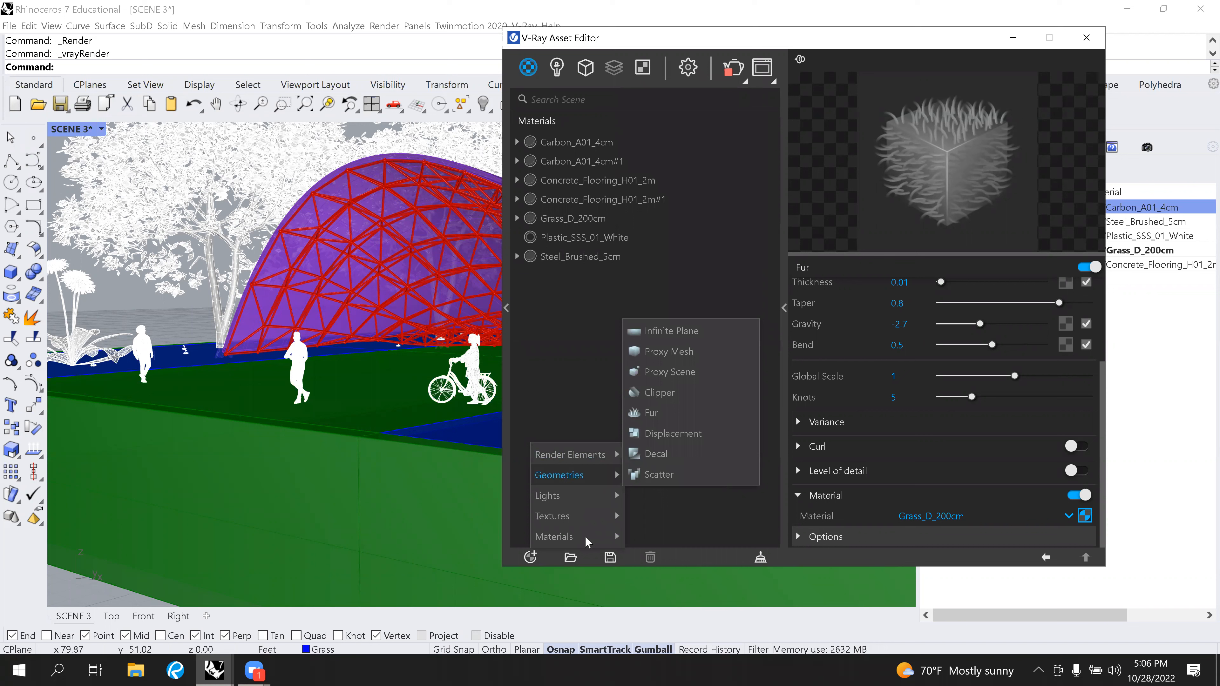
pyautogui.moveTo(576, 536)
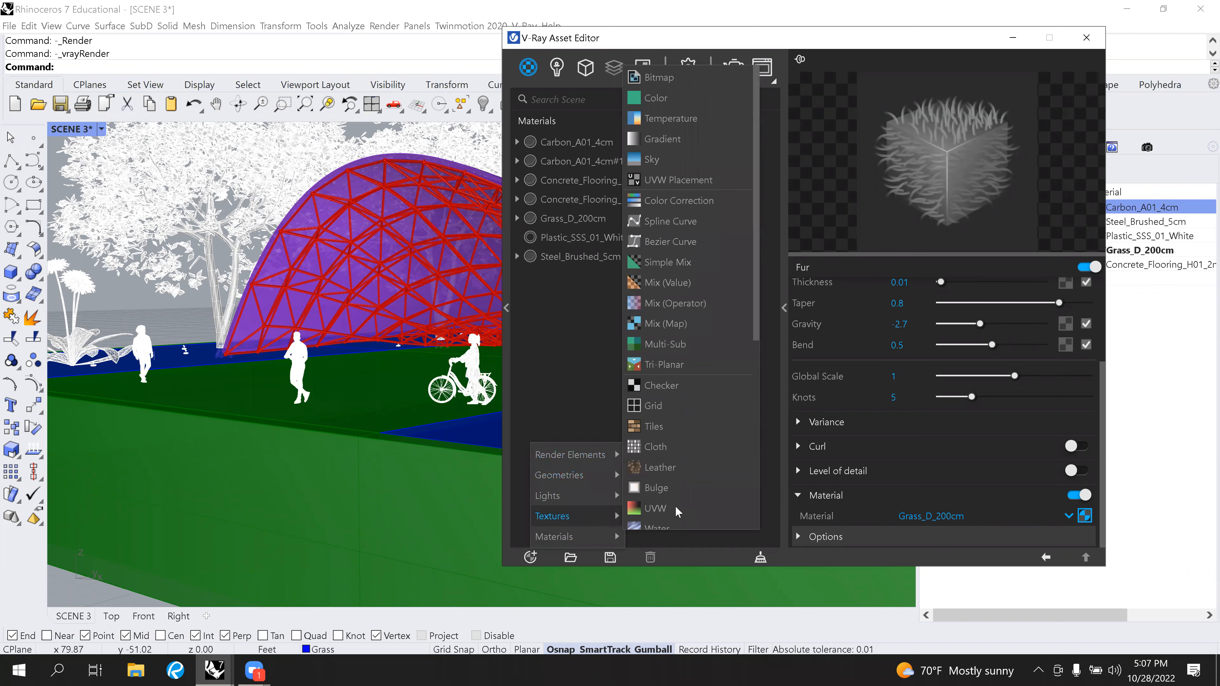
pyautogui.scroll(-3, 690, 486)
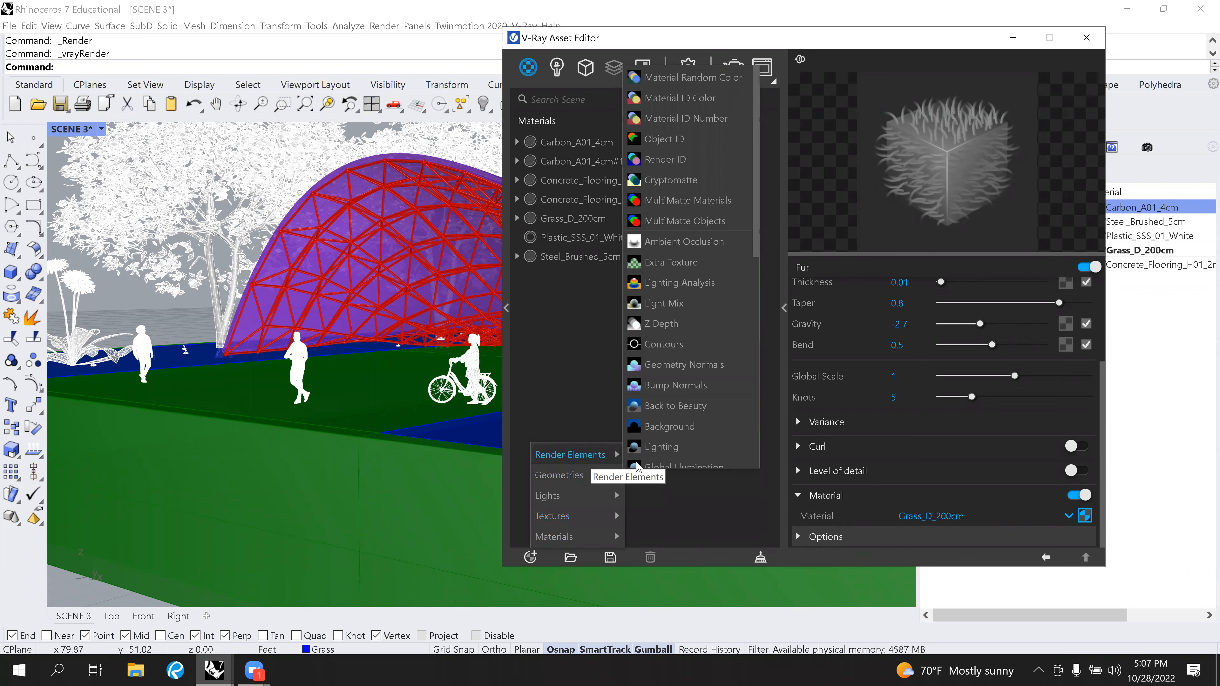
pyautogui.scroll(-6, 714, 337)
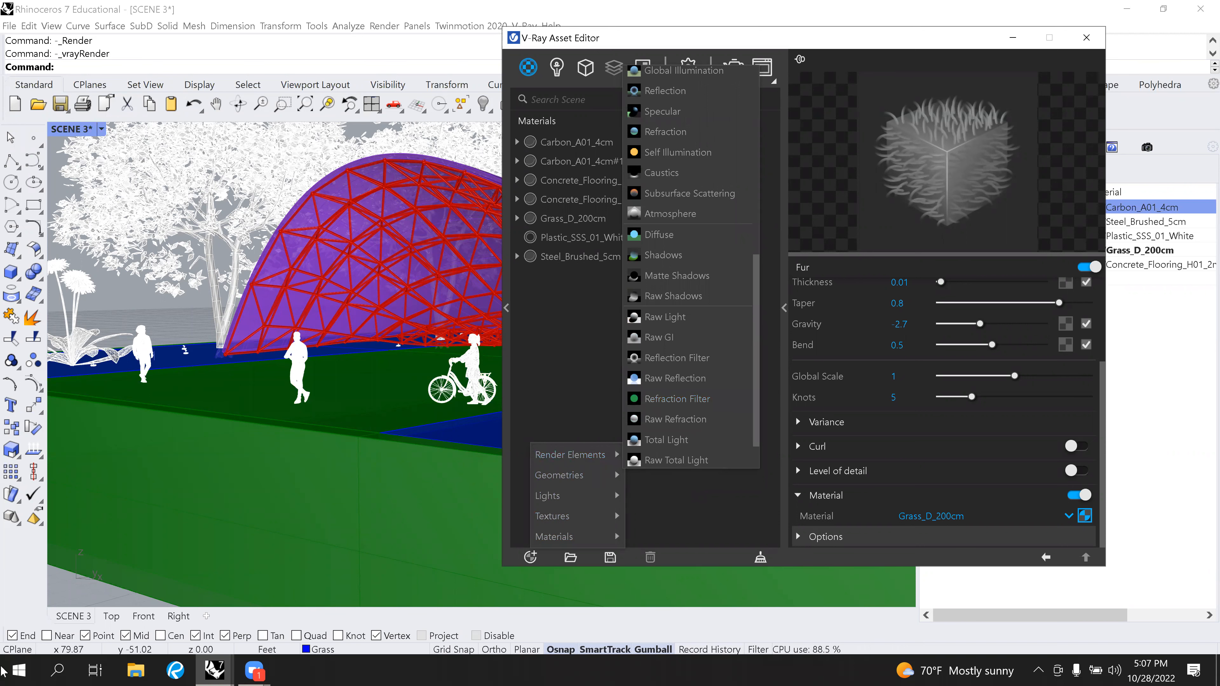
pyautogui.moveTo(228, 671)
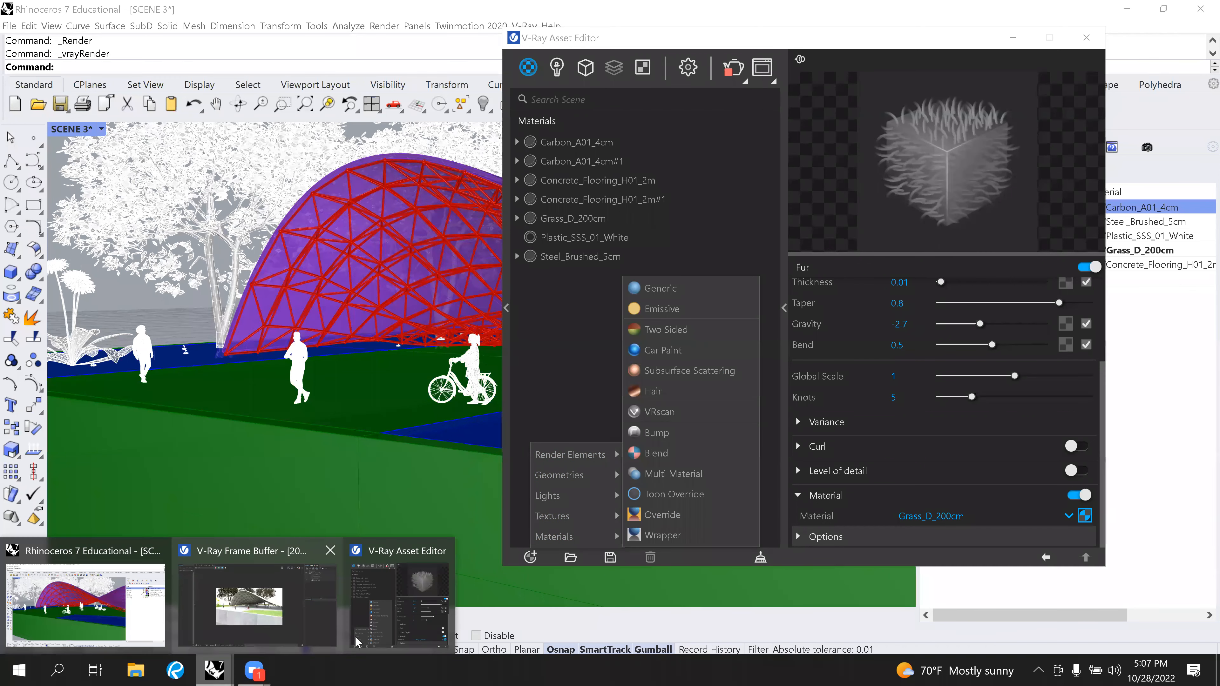
pyautogui.click(479, 528)
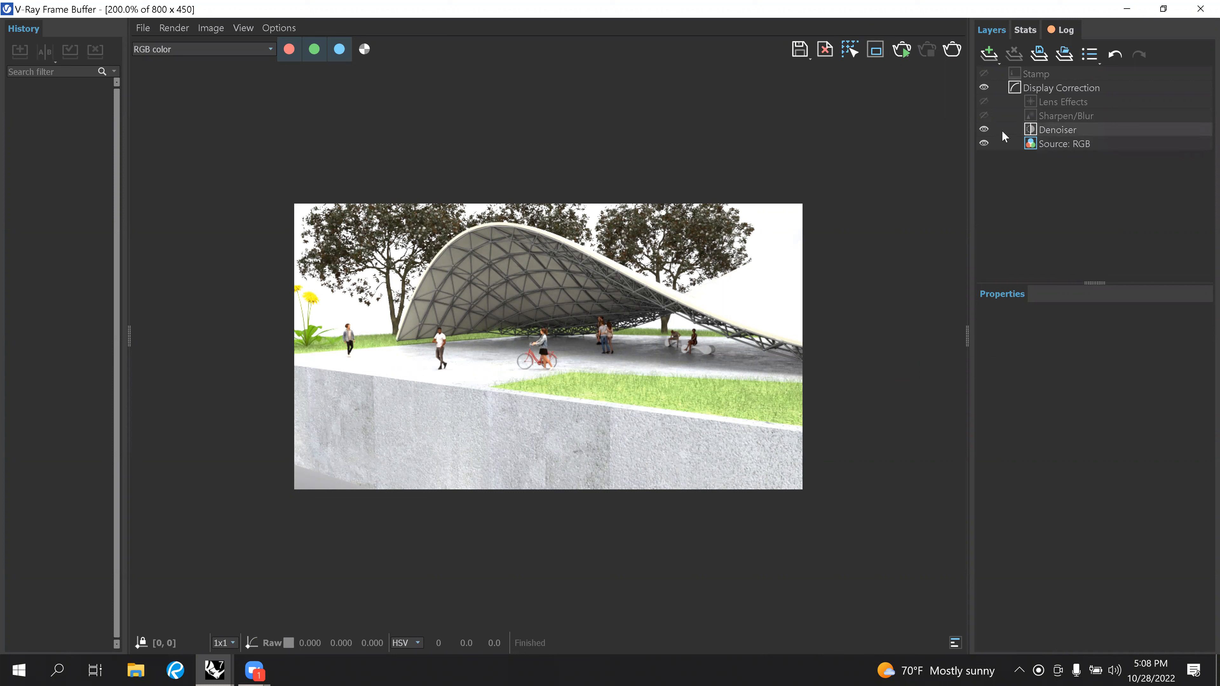
# Compare the finished render with the denoiser off and on, and add an Exposure correction layer with exposure set to -0.398.
pyautogui.click(983, 129)
pyautogui.click(984, 129)
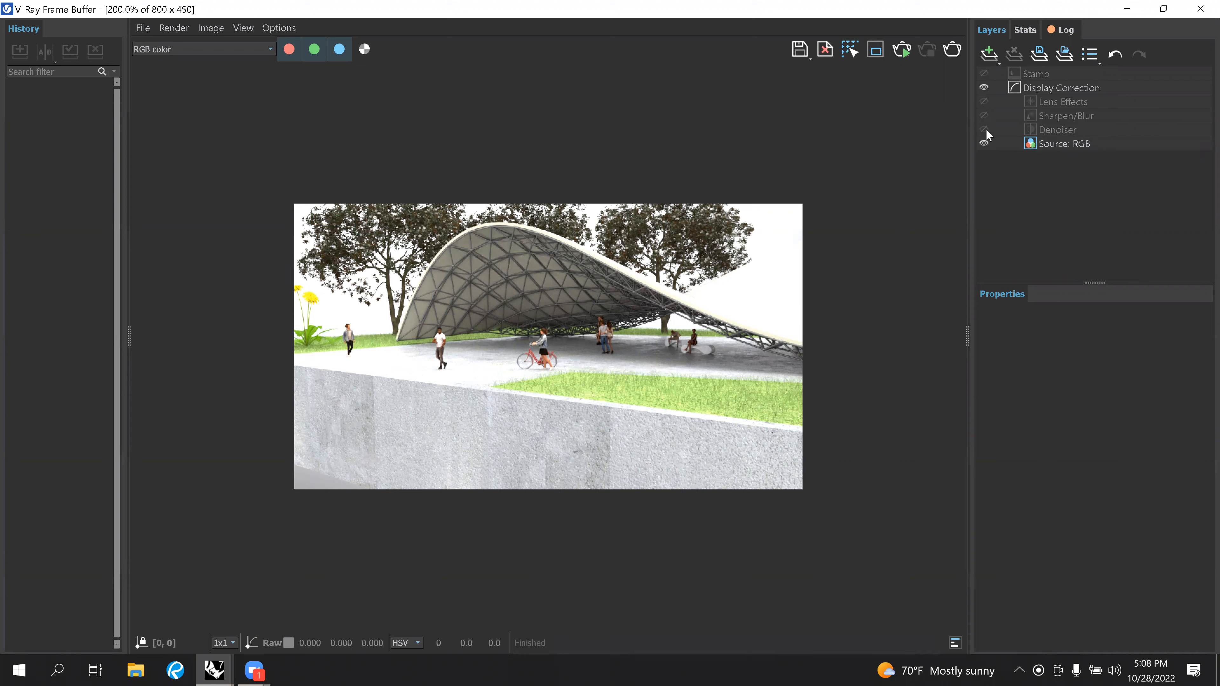
pyautogui.click(989, 53)
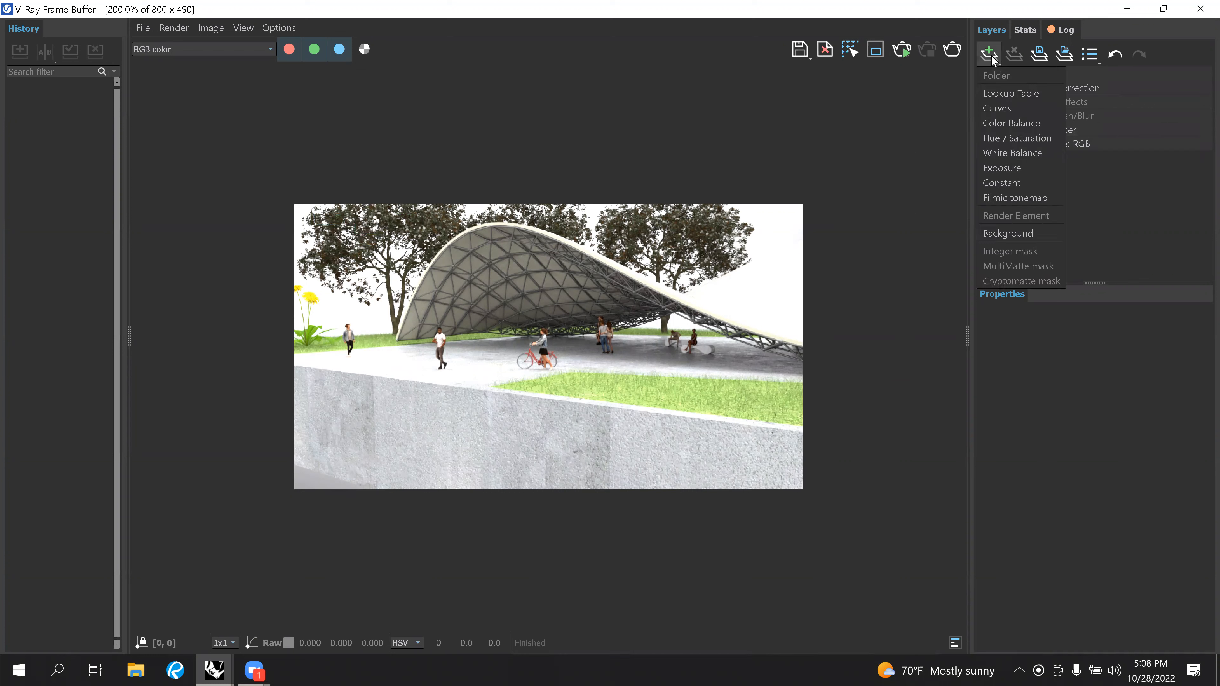
pyautogui.click(1008, 168)
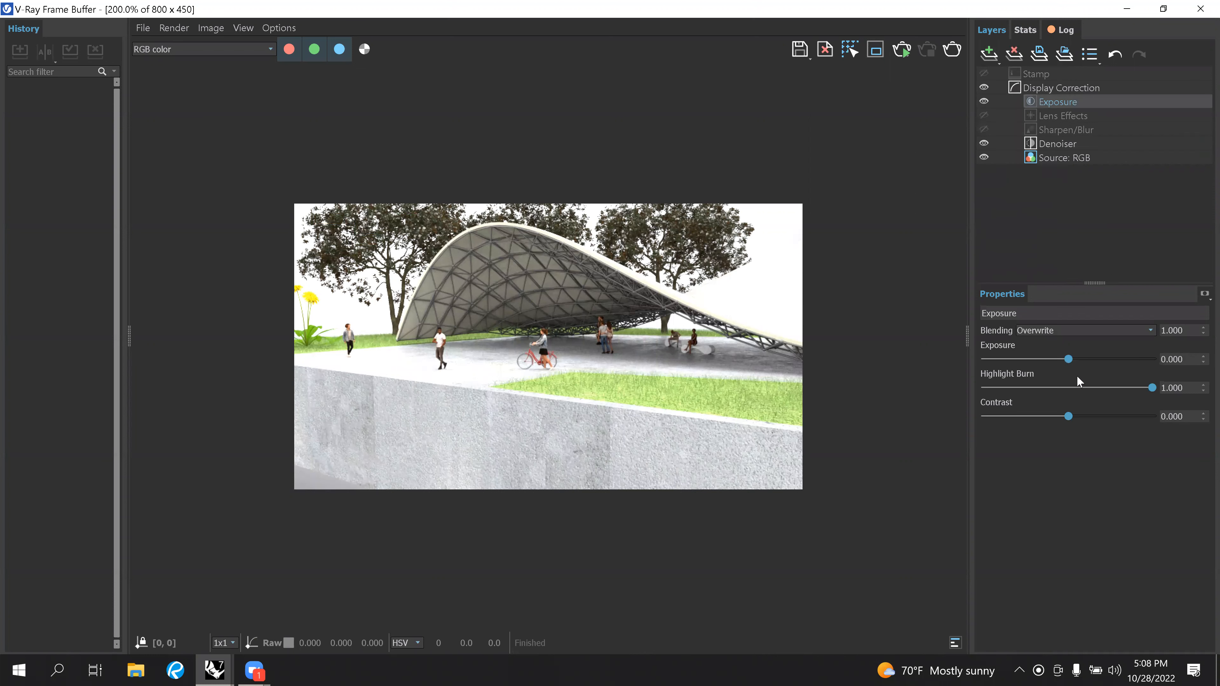
pyautogui.moveTo(1069, 360)
pyautogui.mouseDown()
pyautogui.moveTo(1104, 361)
pyautogui.moveTo(1000, 359)
pyautogui.moveTo(1062, 360)
pyautogui.mouseUp()
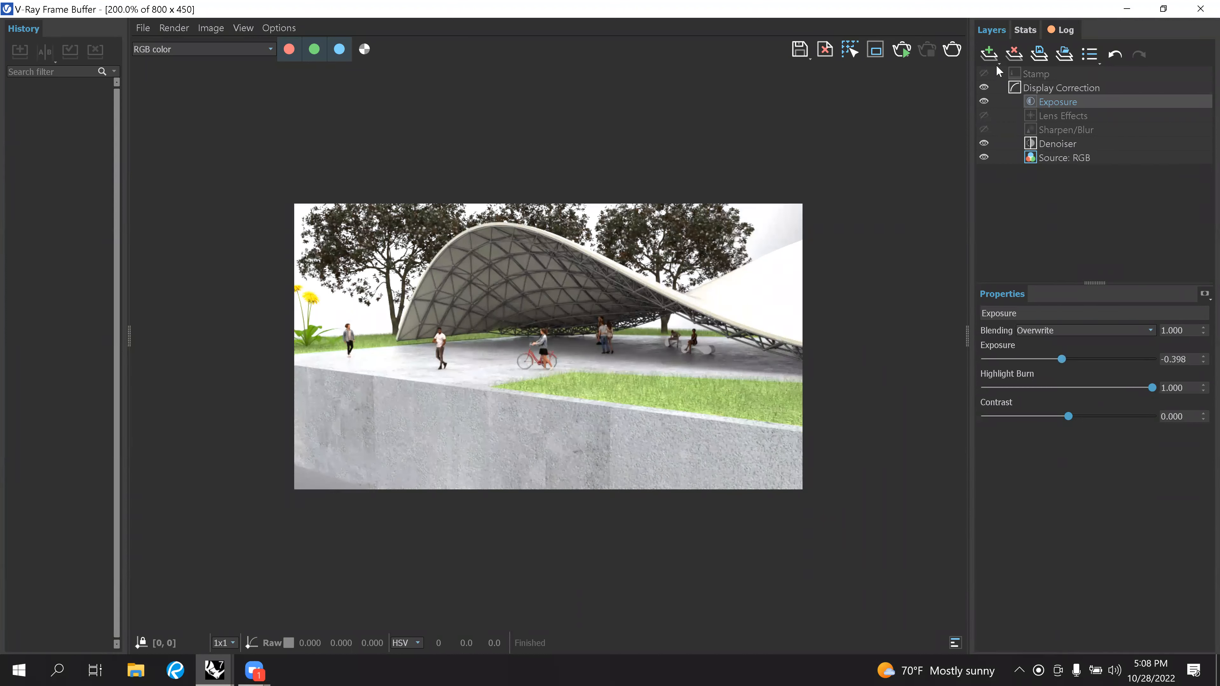
# Add a Background layer to the render corrections and open Google Chrome with the Personal profile.
pyautogui.click(990, 53)
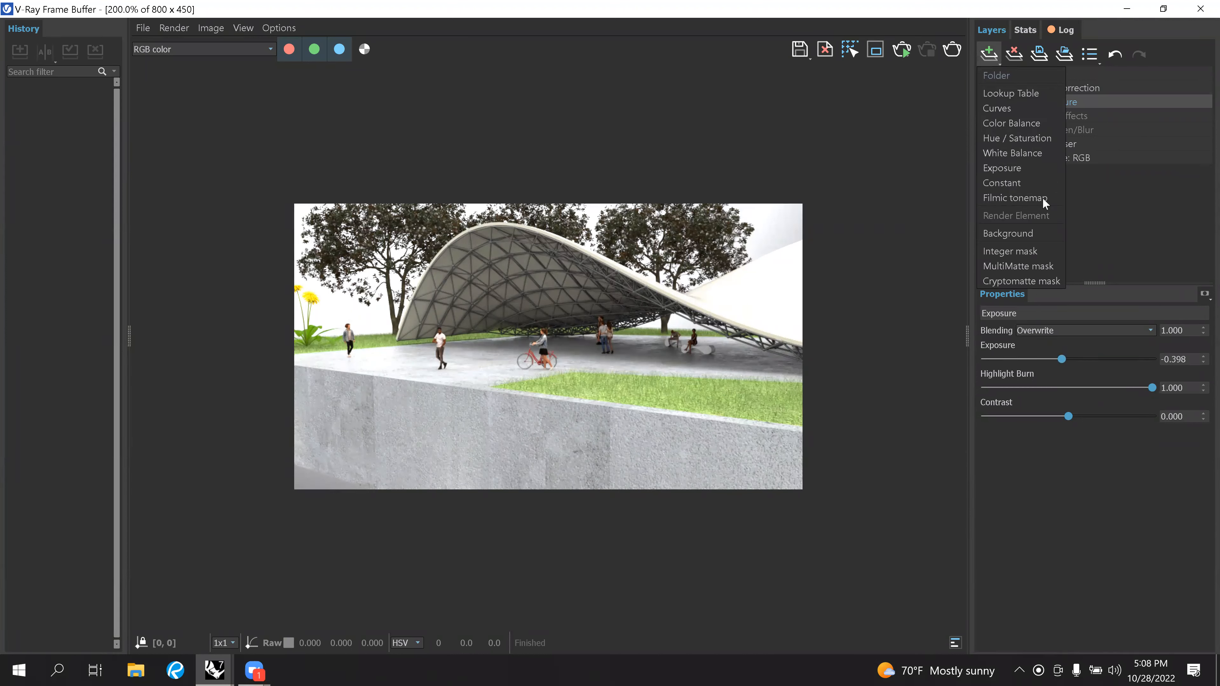
pyautogui.click(1014, 235)
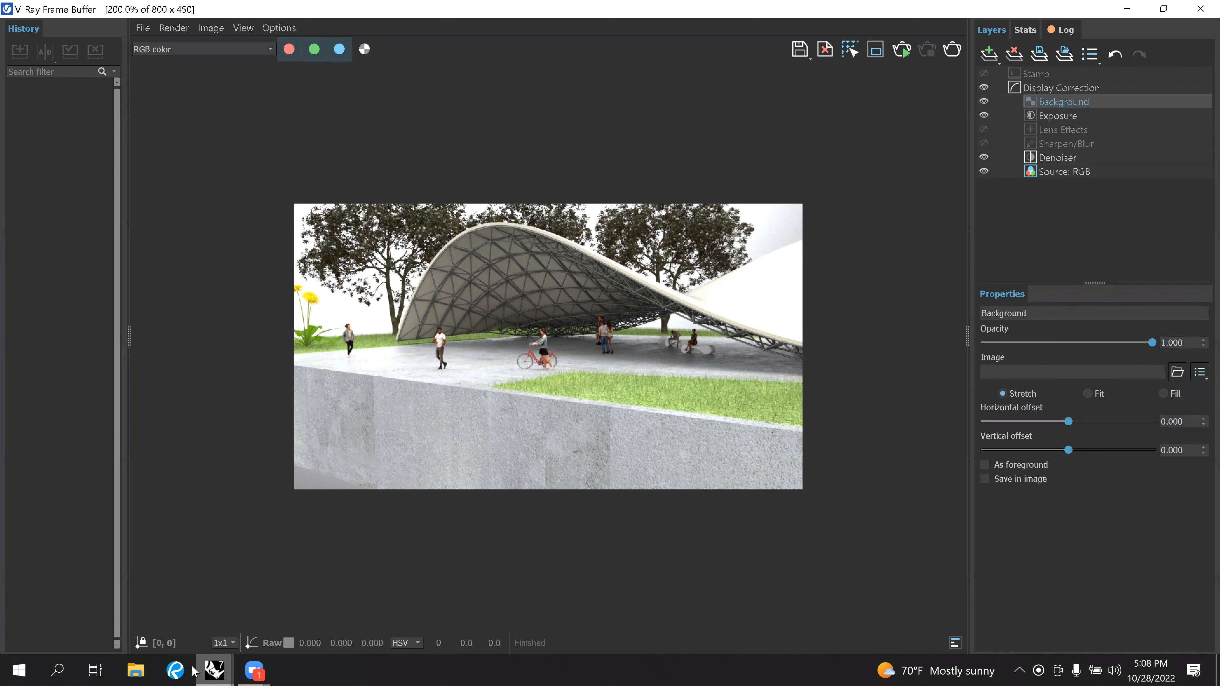
pyautogui.click(59, 670)
pyautogui.write('chr')
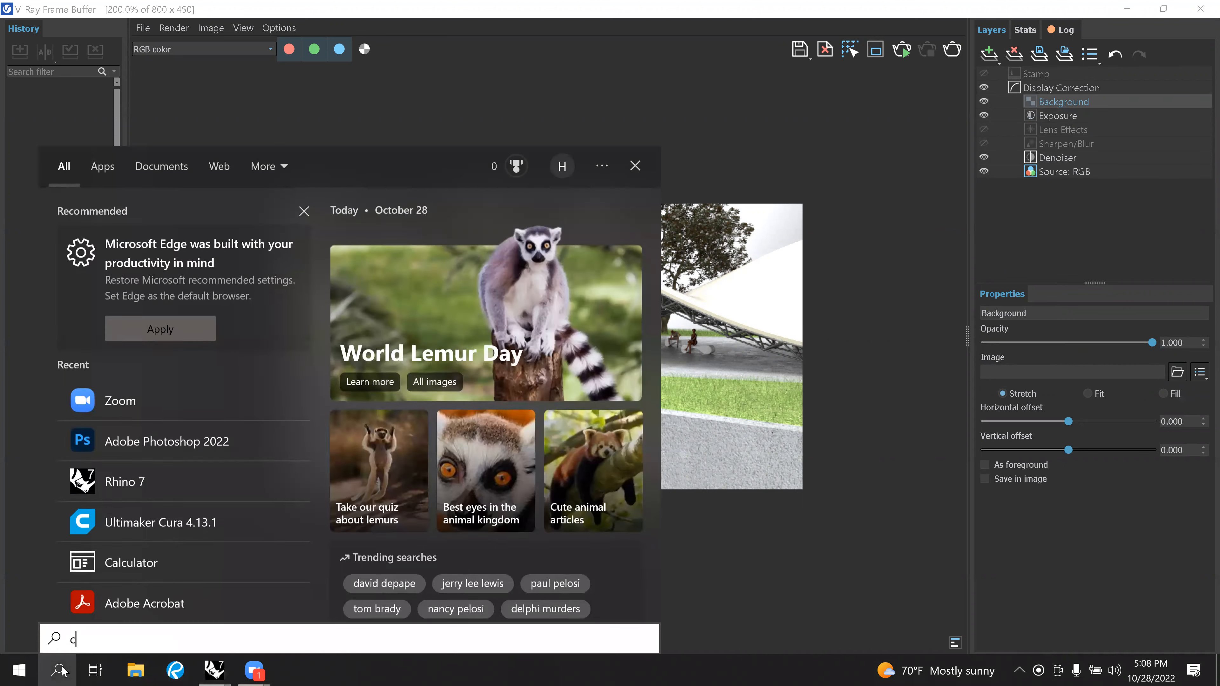
pyautogui.write('ome')
pyautogui.click(135, 239)
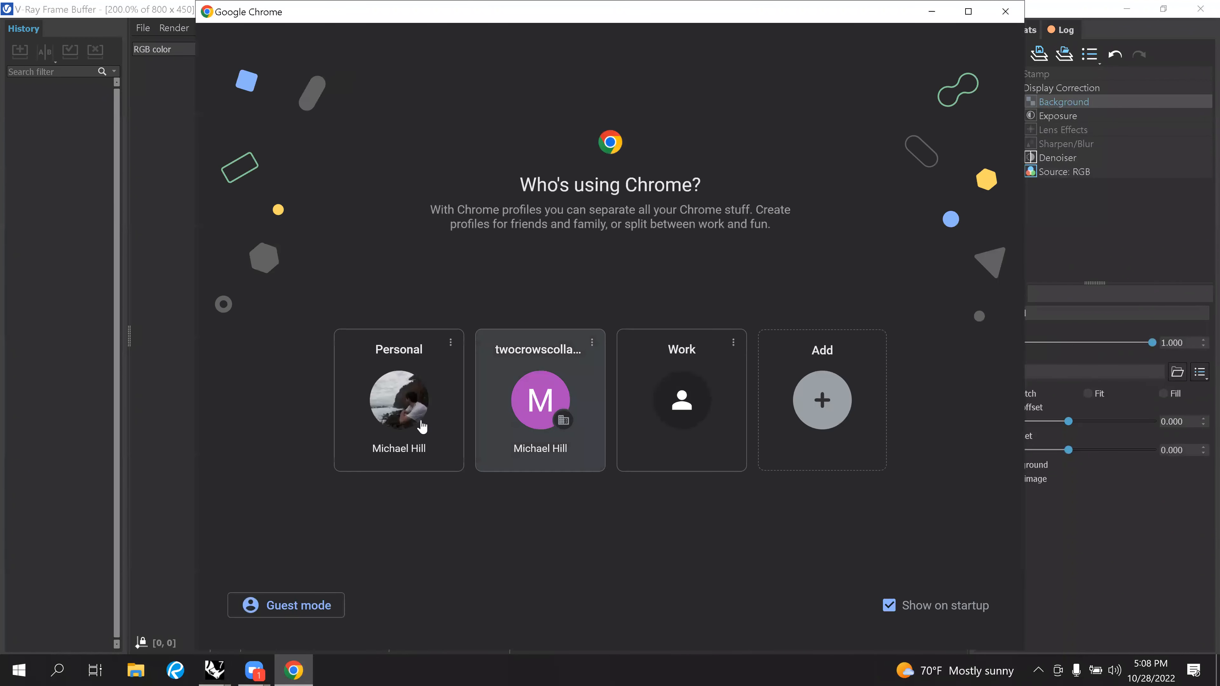
pyautogui.click(422, 428)
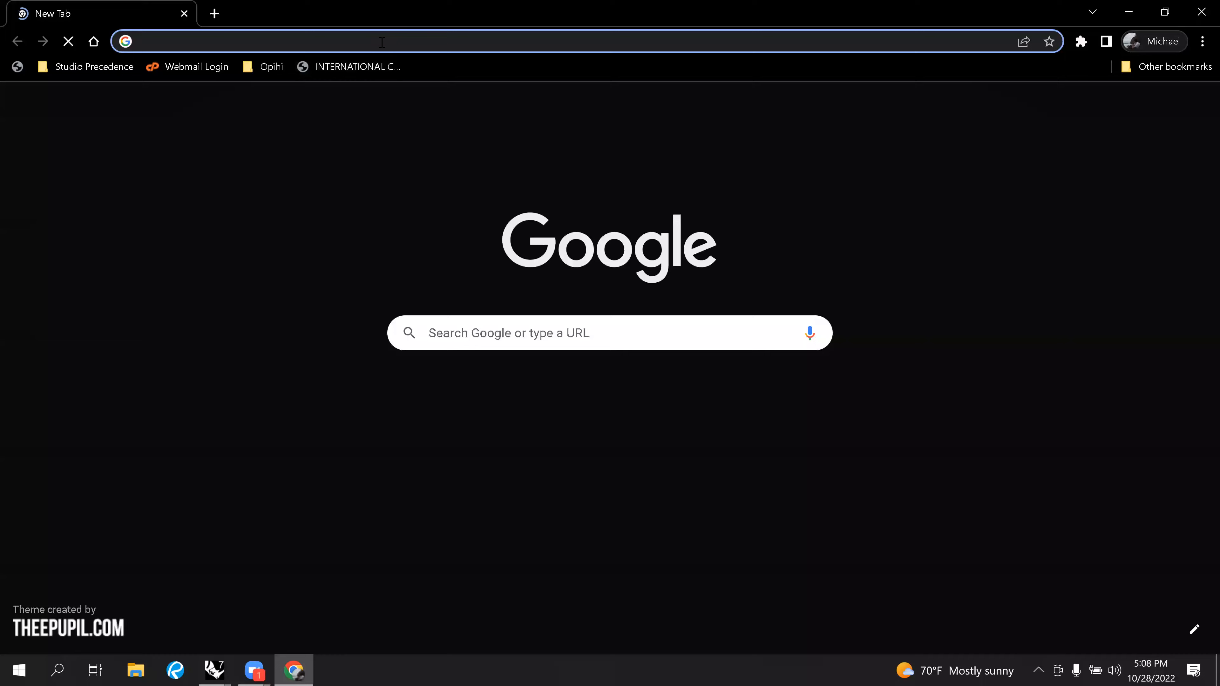
# Search Google Images for "sky map".
pyautogui.write('sky map')
pyautogui.press('Return')
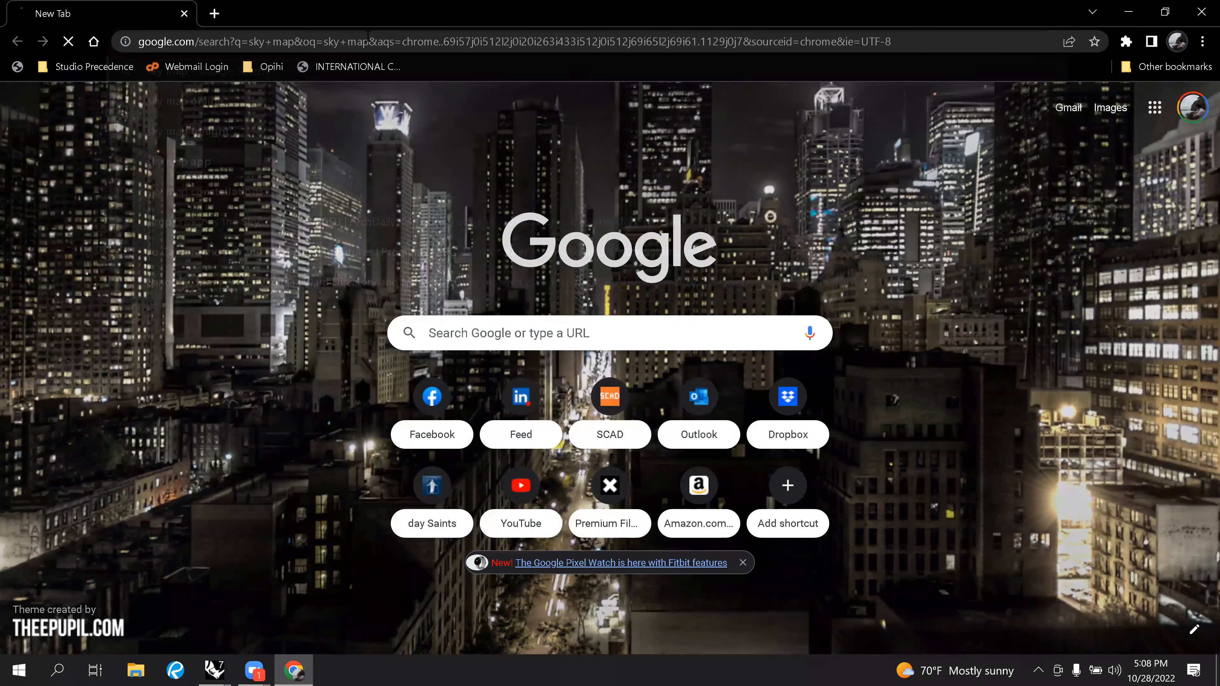
pyautogui.click(239, 169)
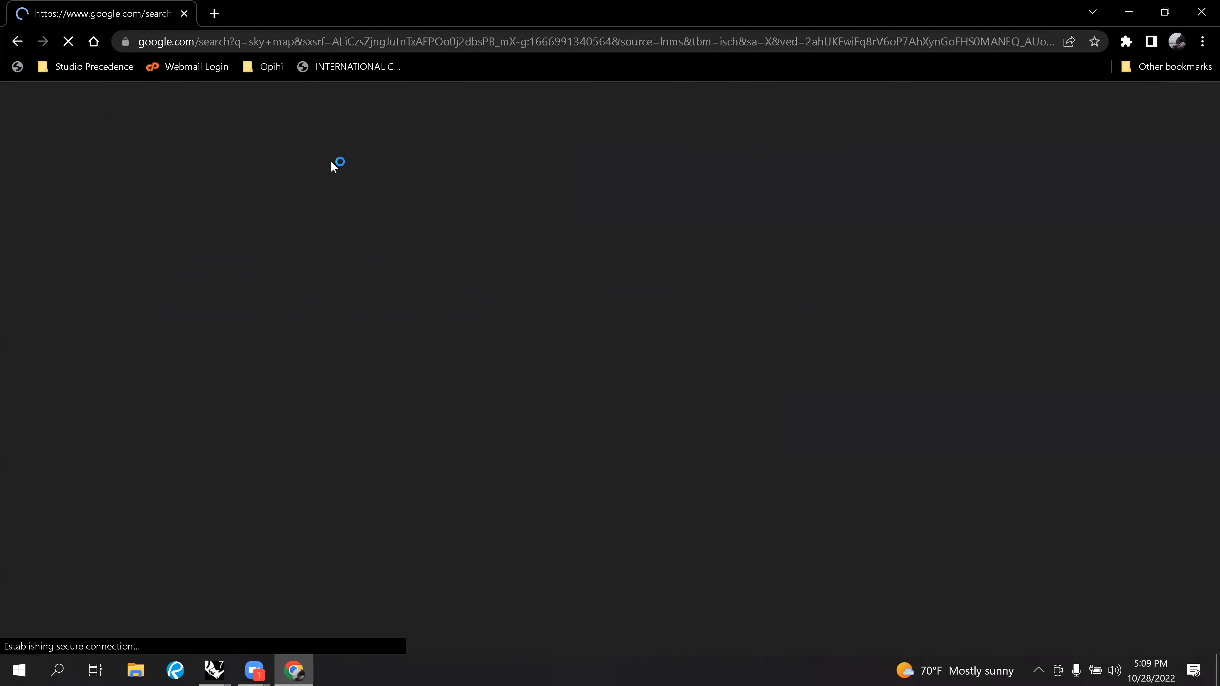
# Replace the image search with "sunset background" and skim the results.
pyautogui.write('/sky')
pyautogui.press('BackSpace')
pyautogui.press('BackSpace')
pyautogui.press('BackSpace')
pyautogui.write('sunset bac')
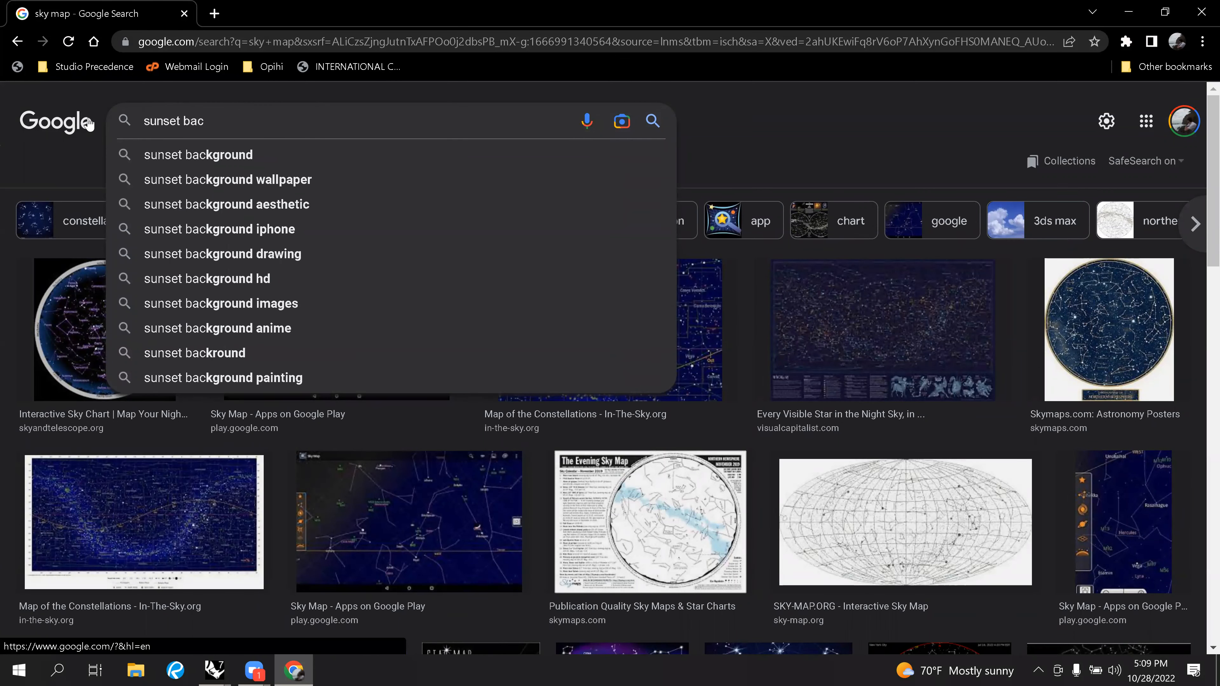
pyautogui.press('Down')
pyautogui.press('Return')
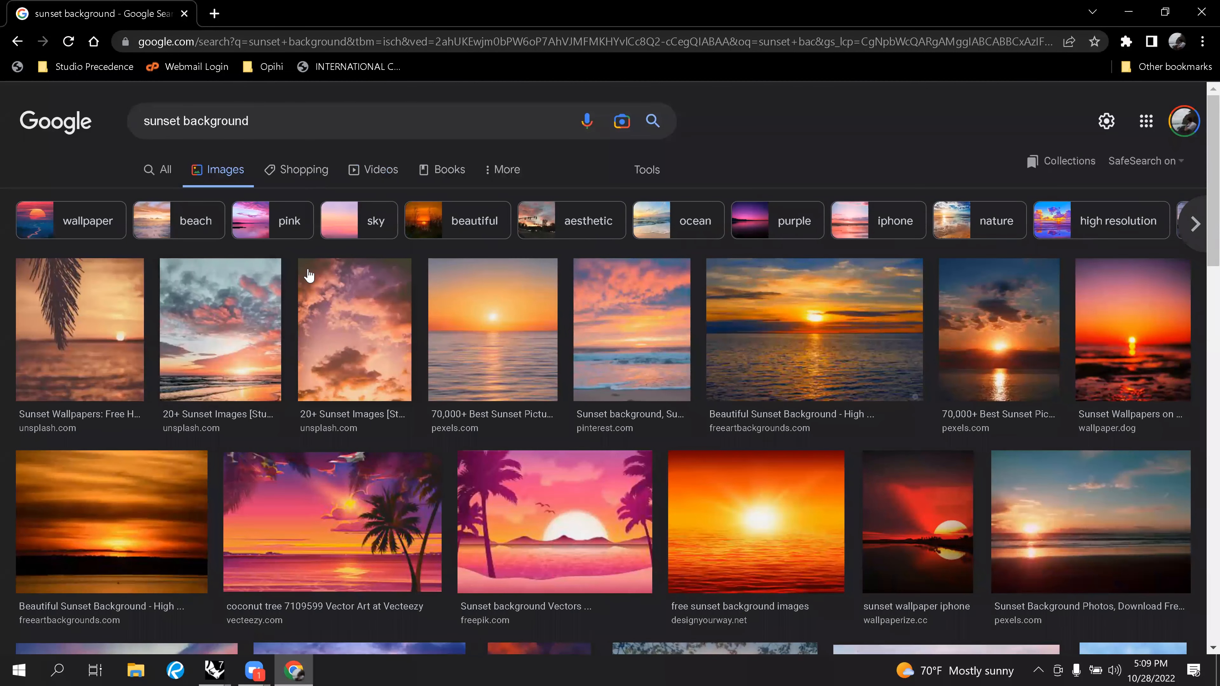
pyautogui.scroll(-2, 309, 276)
pyautogui.scroll(2, 288, 240)
# Change the image search to "blue sky texture map".
pyautogui.click(206, 125)
pyautogui.tripleClick(205, 125)
pyautogui.write('blu')
pyautogui.press('BackSpace')
pyautogui.write('ue sky txt')
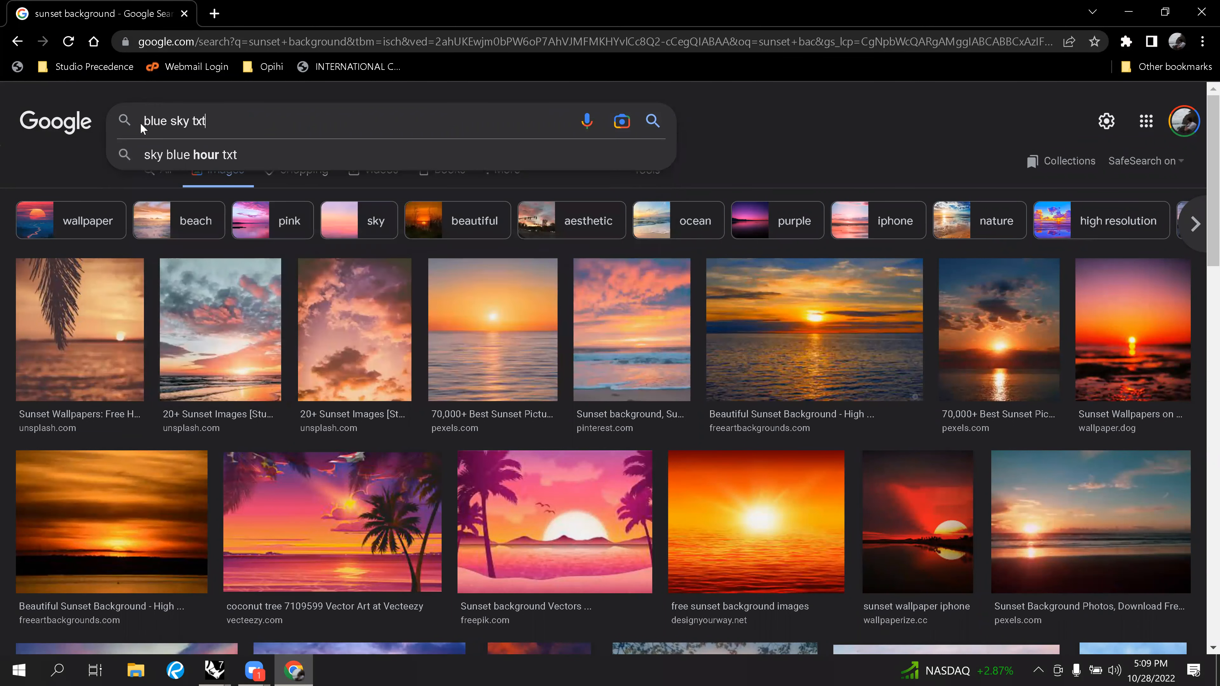
pyautogui.write('ure map')
pyautogui.press('Return')
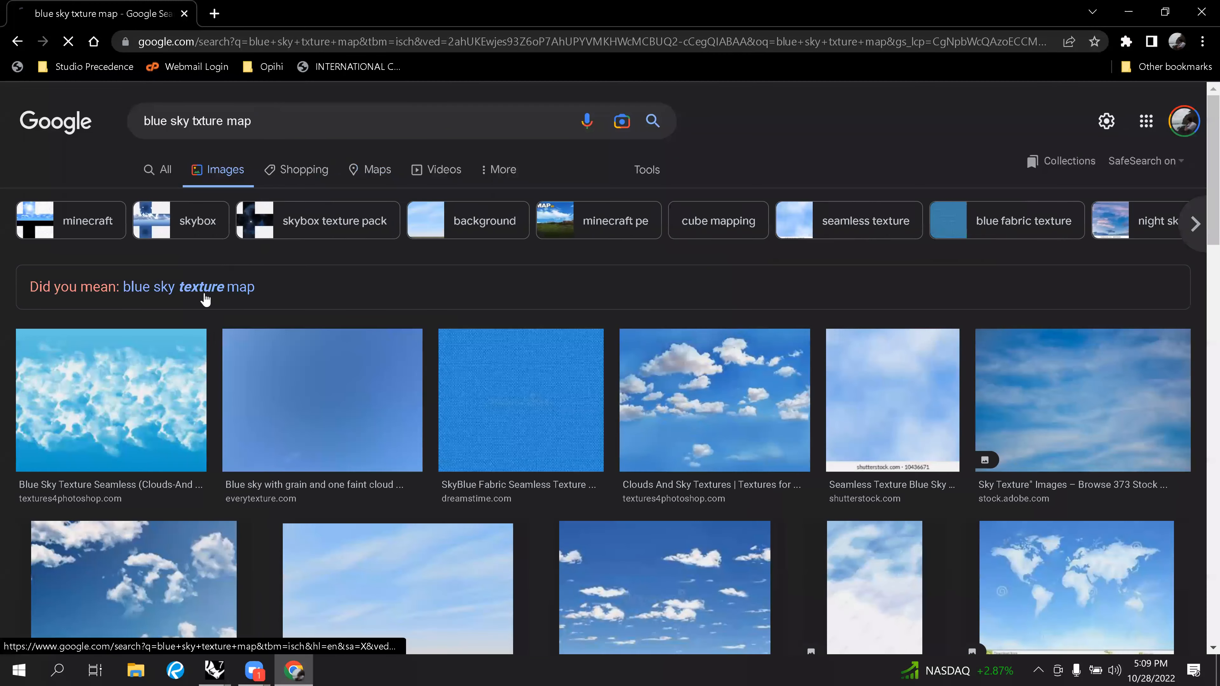
pyautogui.click(202, 291)
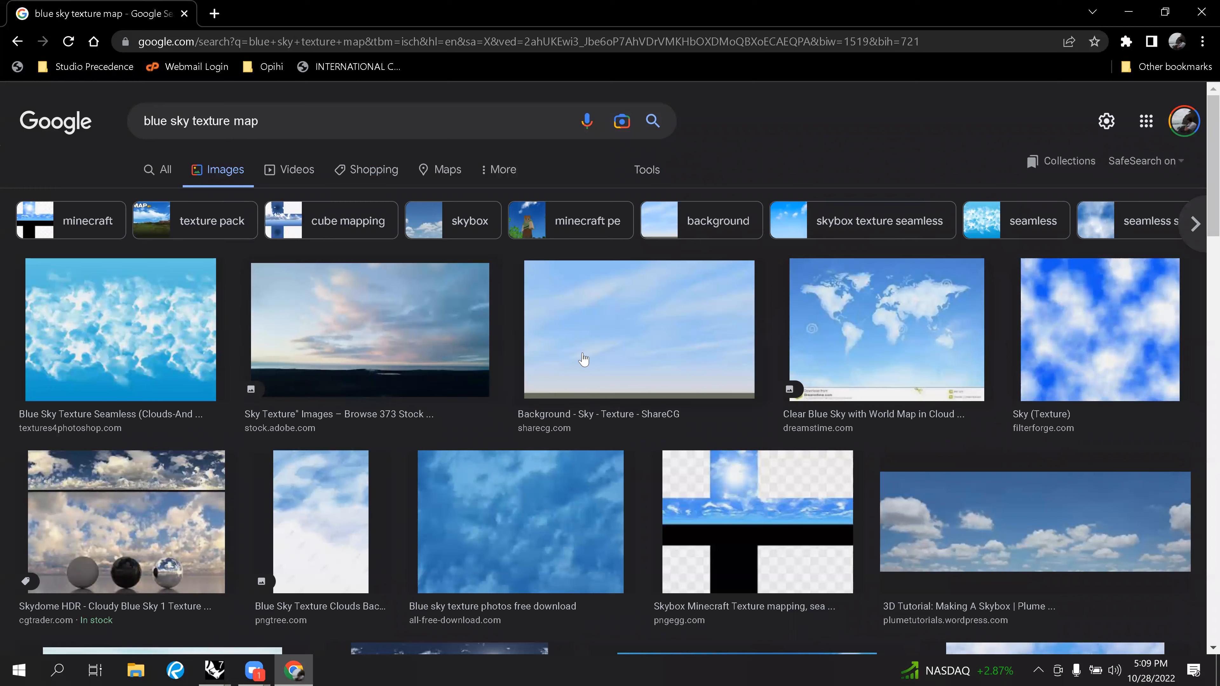
# Find the Blue Sky with White Clouds Texture image among the results and open its source page on photos-public-domain.com.
pyautogui.scroll(-1, 583, 359)
pyautogui.scroll(1, 585, 359)
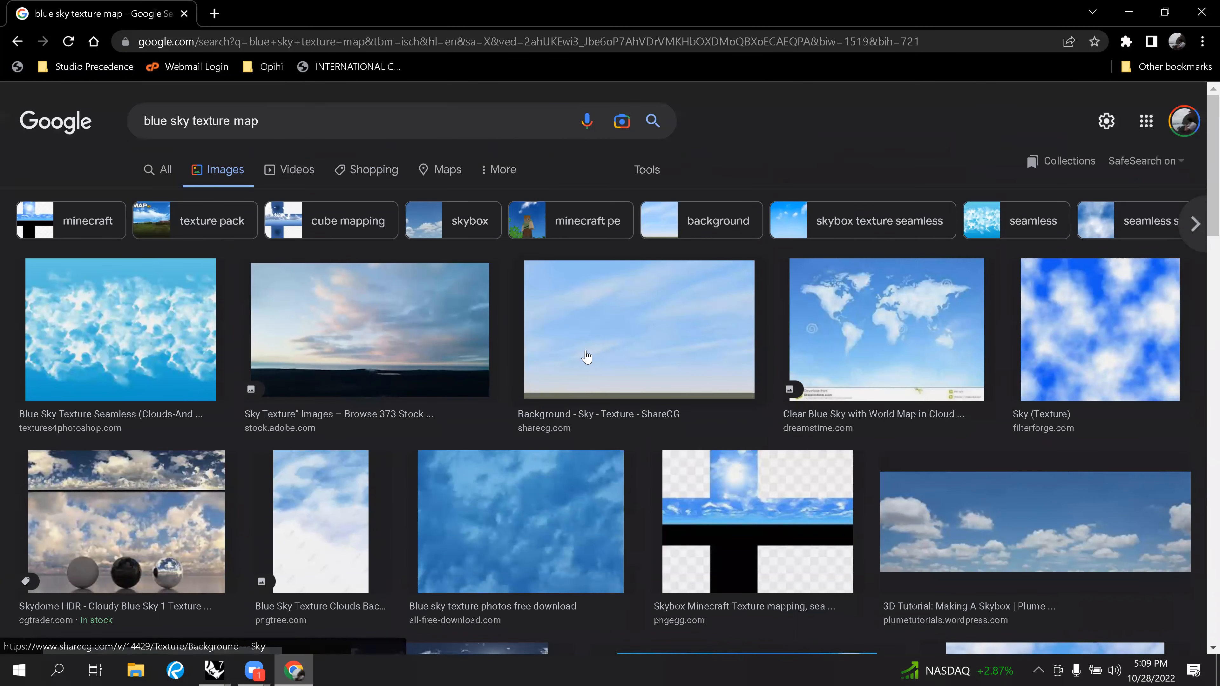
pyautogui.scroll(-8, 586, 356)
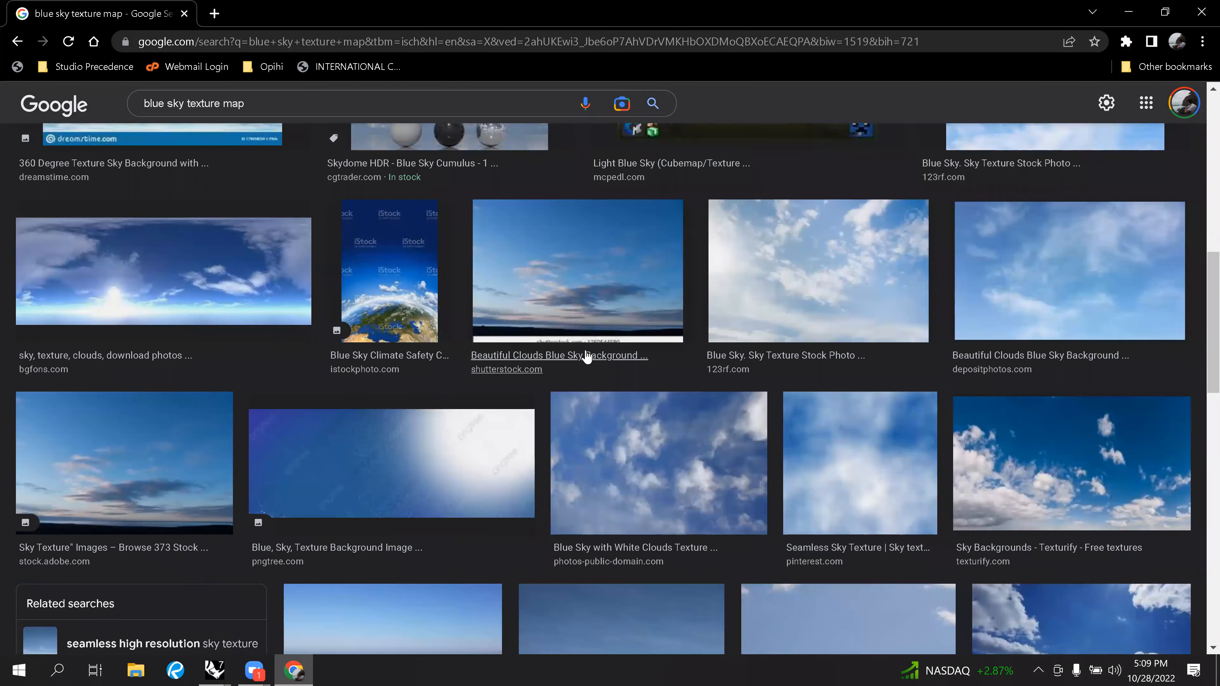
pyautogui.scroll(-3, 585, 355)
pyautogui.click(652, 334)
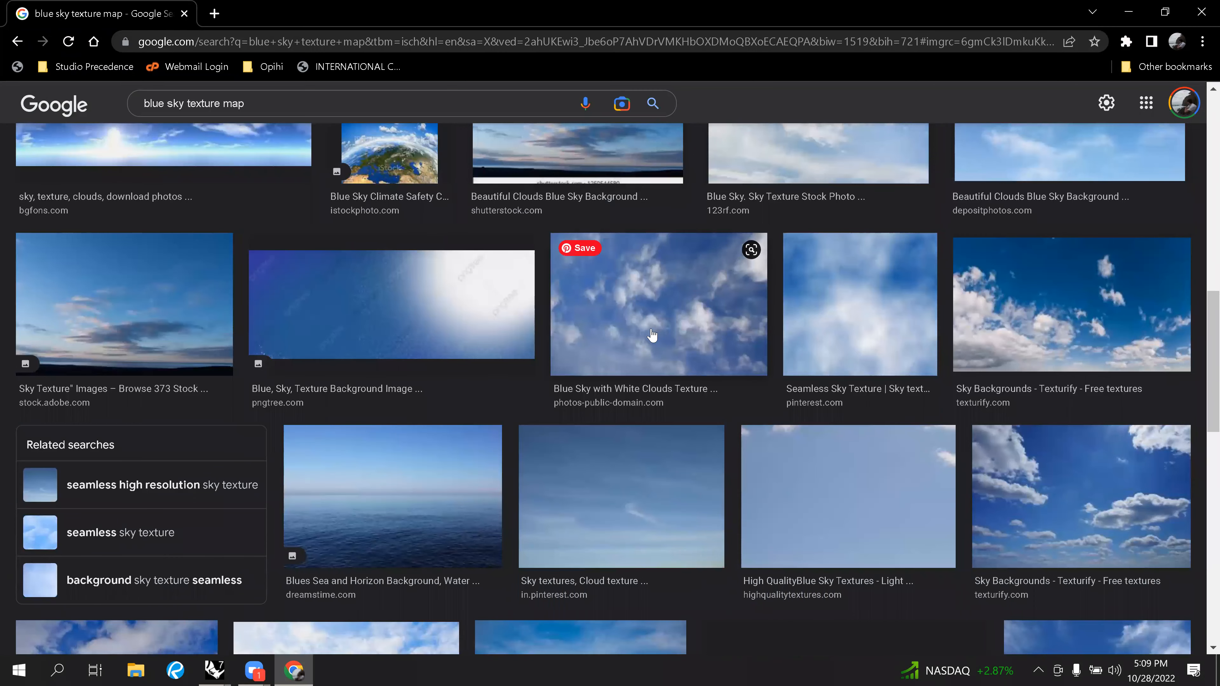
pyautogui.click(986, 360)
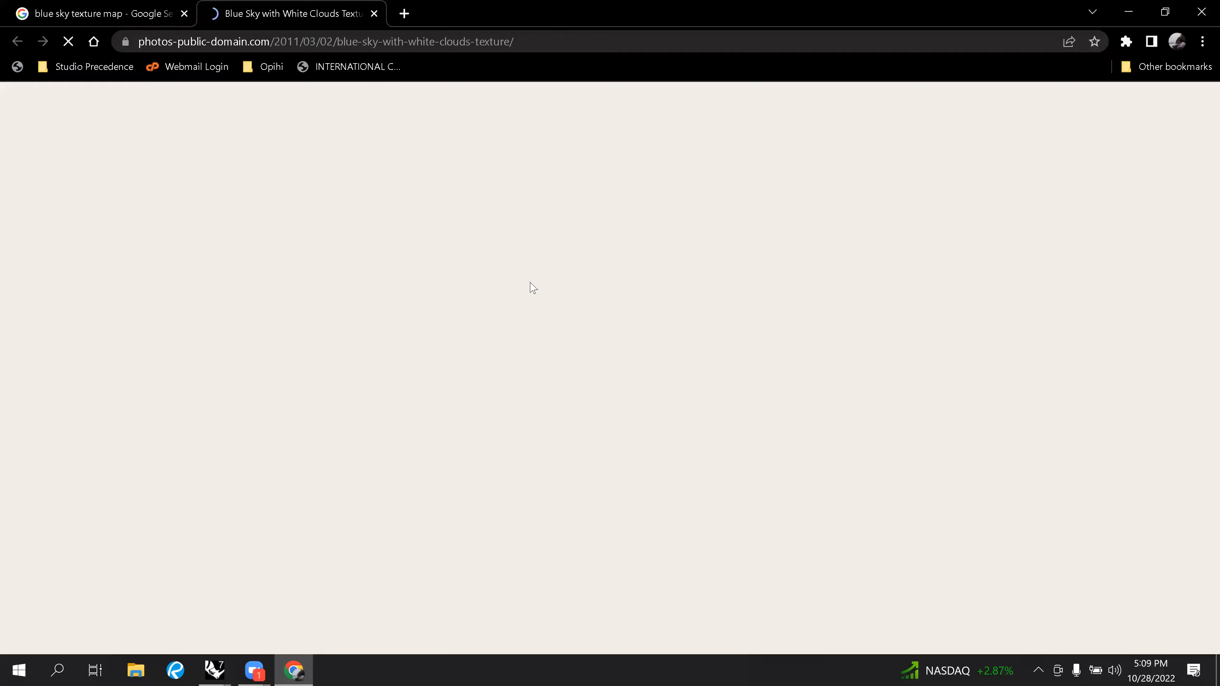
# Save the full-resolution sky image to the Desktop as blue-sky-with-white-clouds-texture.jpg and return to the V-Ray Frame Buffer.
pyautogui.scroll(-10, 535, 281)
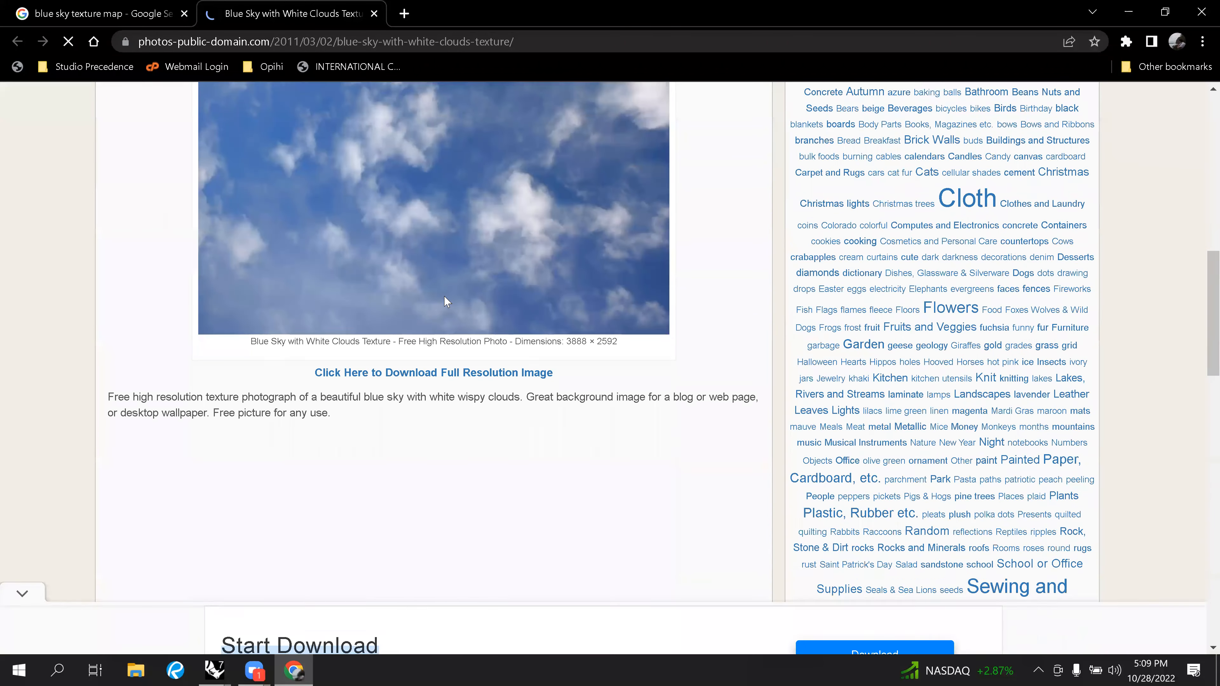
pyautogui.click(442, 270)
pyautogui.rightClick(455, 342)
pyautogui.click(522, 373)
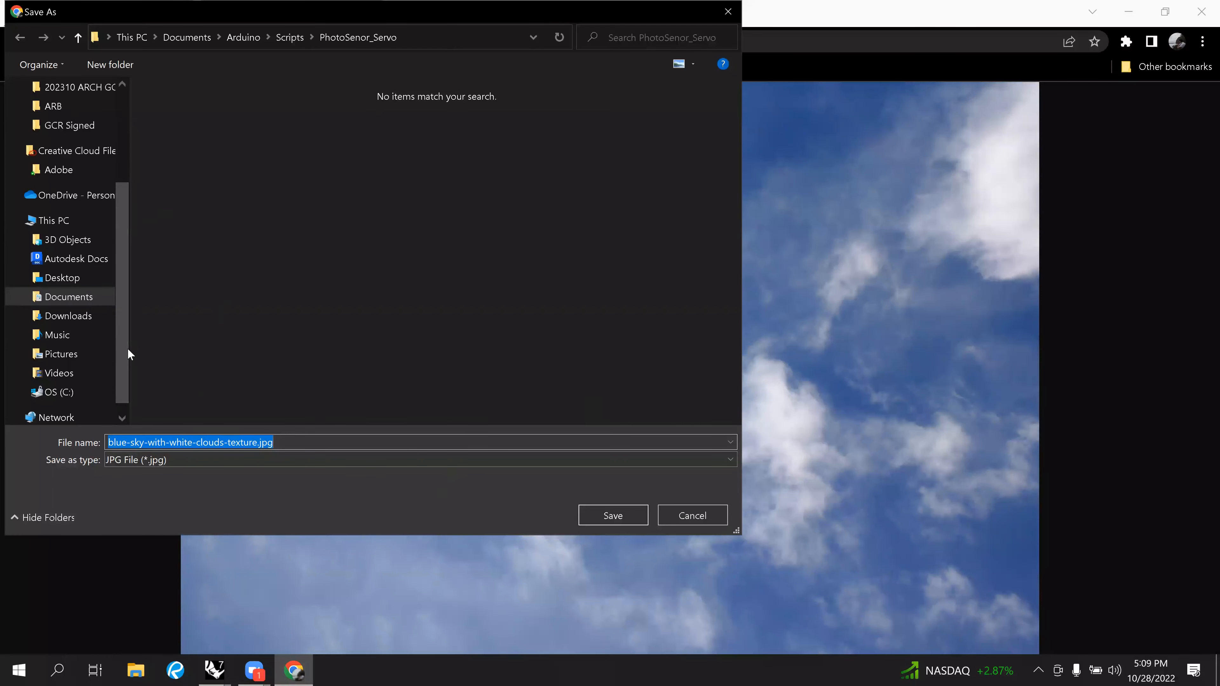
pyautogui.scroll(3, 97, 167)
pyautogui.click(72, 119)
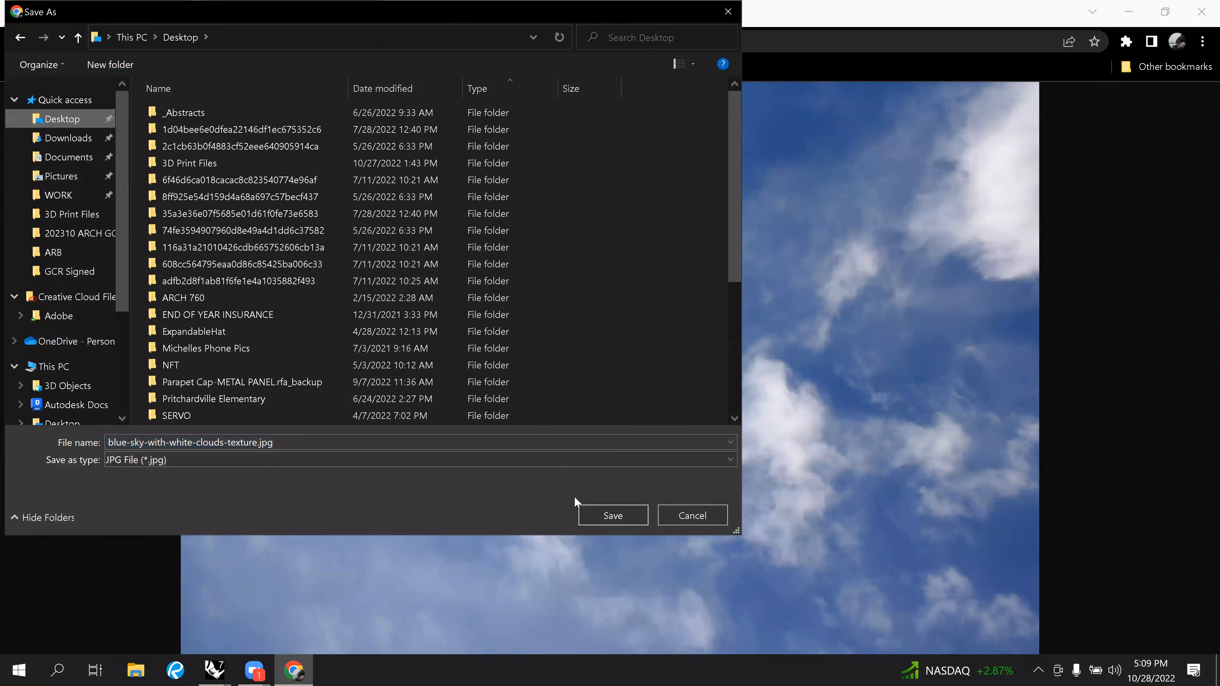
pyautogui.click(613, 515)
pyautogui.click(1127, 12)
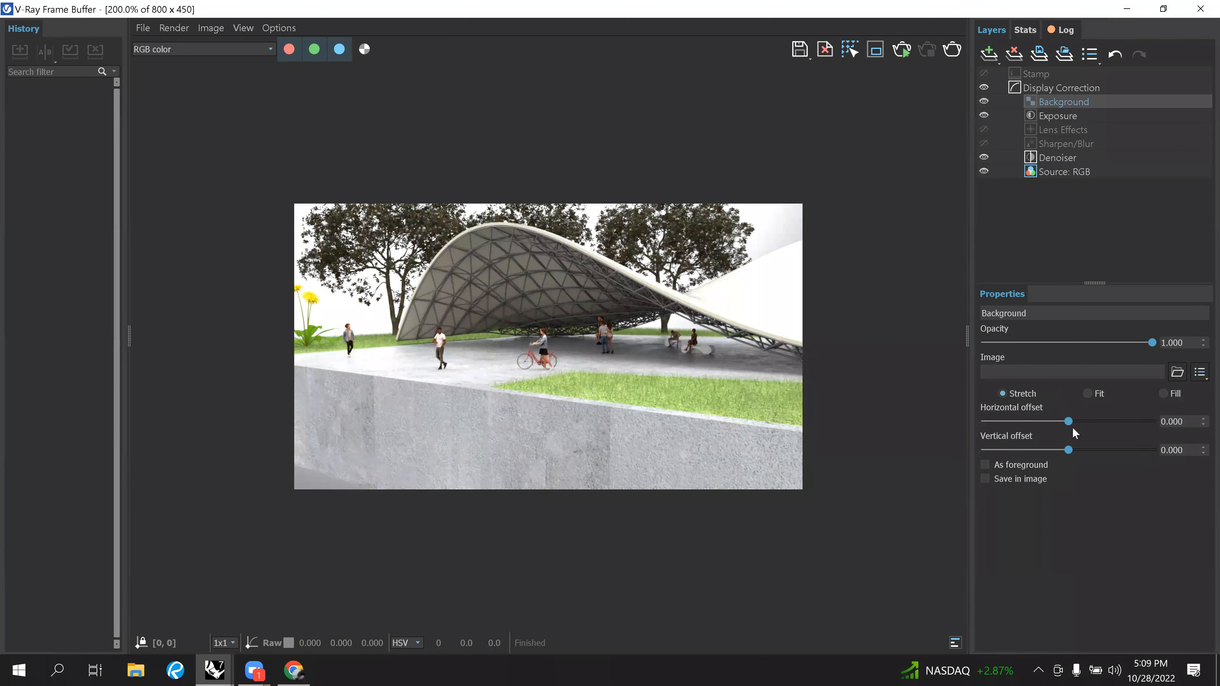
# Load blue-sky-with-white-clouds-texture.jpg from the Desktop as the Background layer's image.
pyautogui.click(1176, 373)
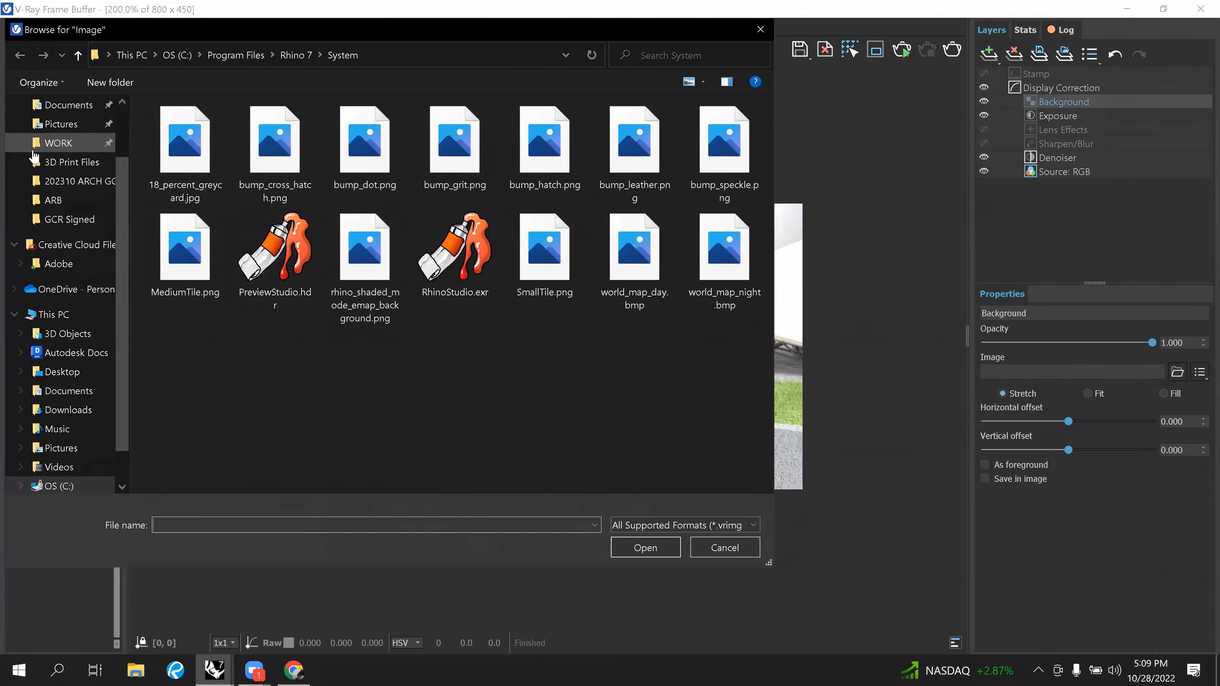
pyautogui.scroll(3, 63, 154)
pyautogui.click(63, 137)
pyautogui.scroll(-4, 341, 233)
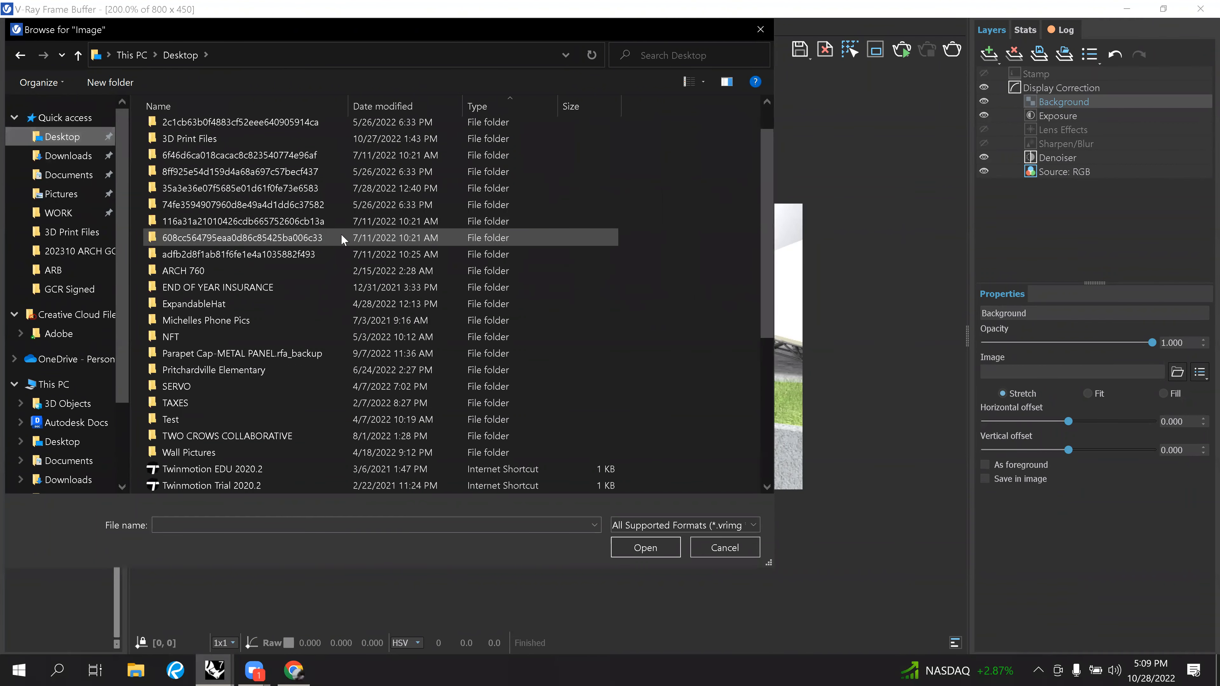
pyautogui.scroll(-1, 296, 307)
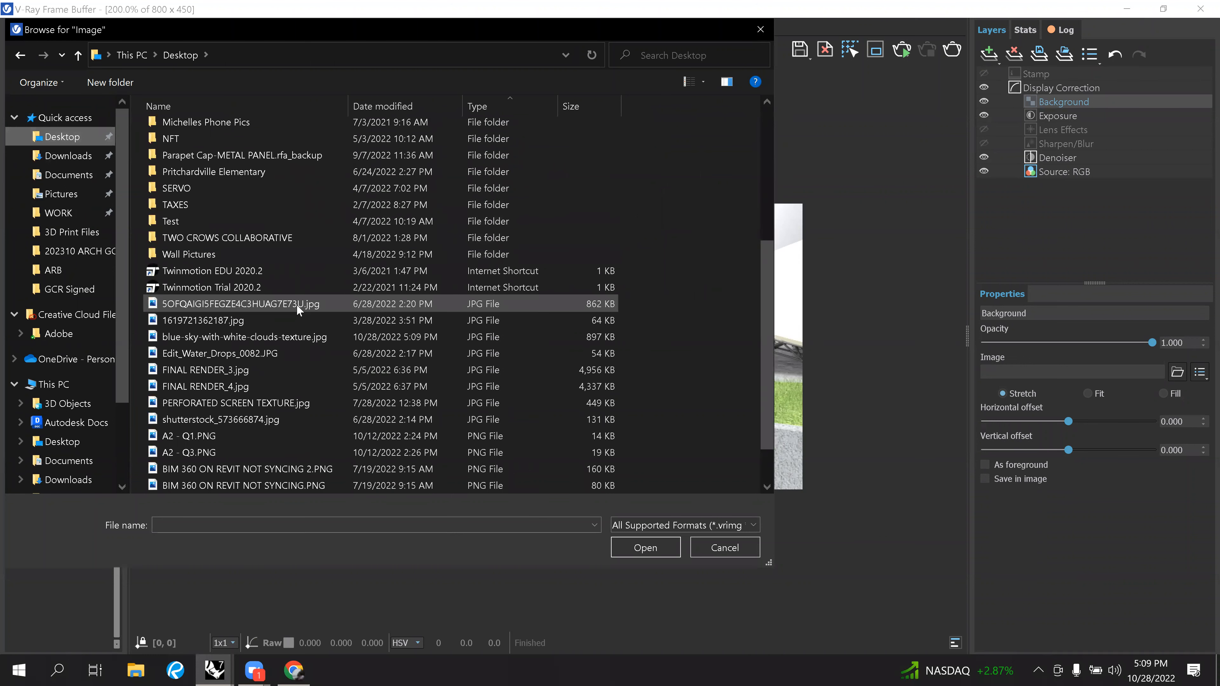
pyautogui.click(286, 331)
pyautogui.click(635, 552)
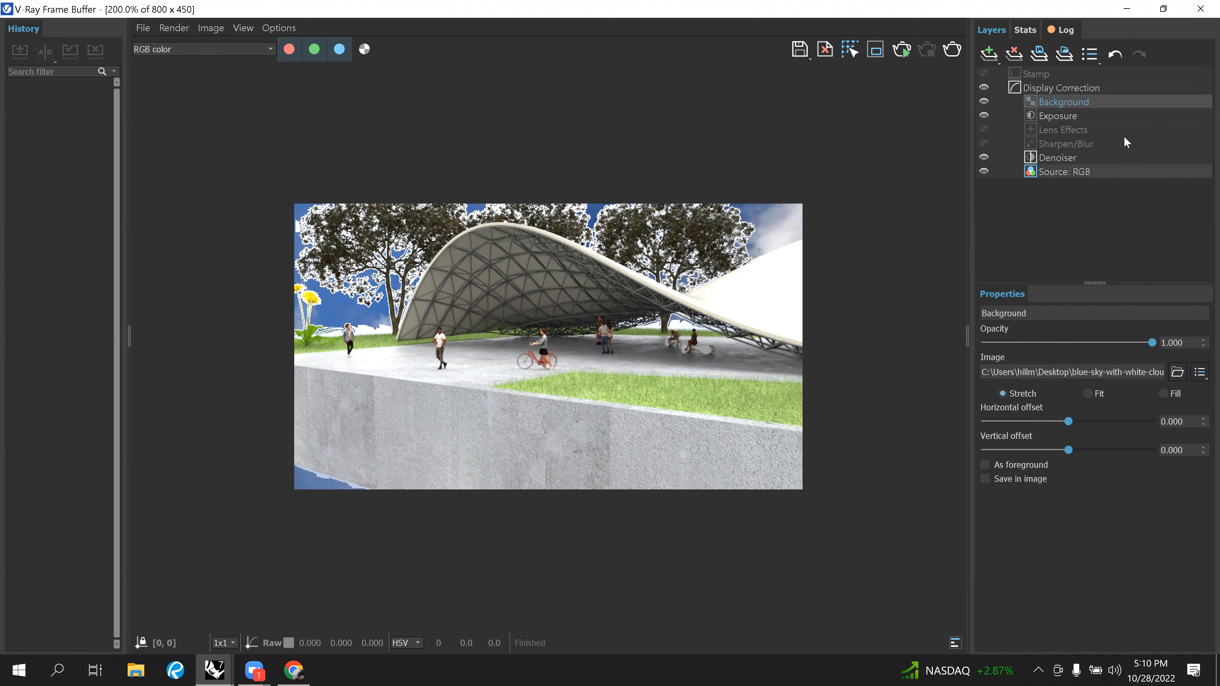
# Delete the Background layer and save the rendered image to the Desktop as a PNG named Final Final Final.
pyautogui.press('Delete')
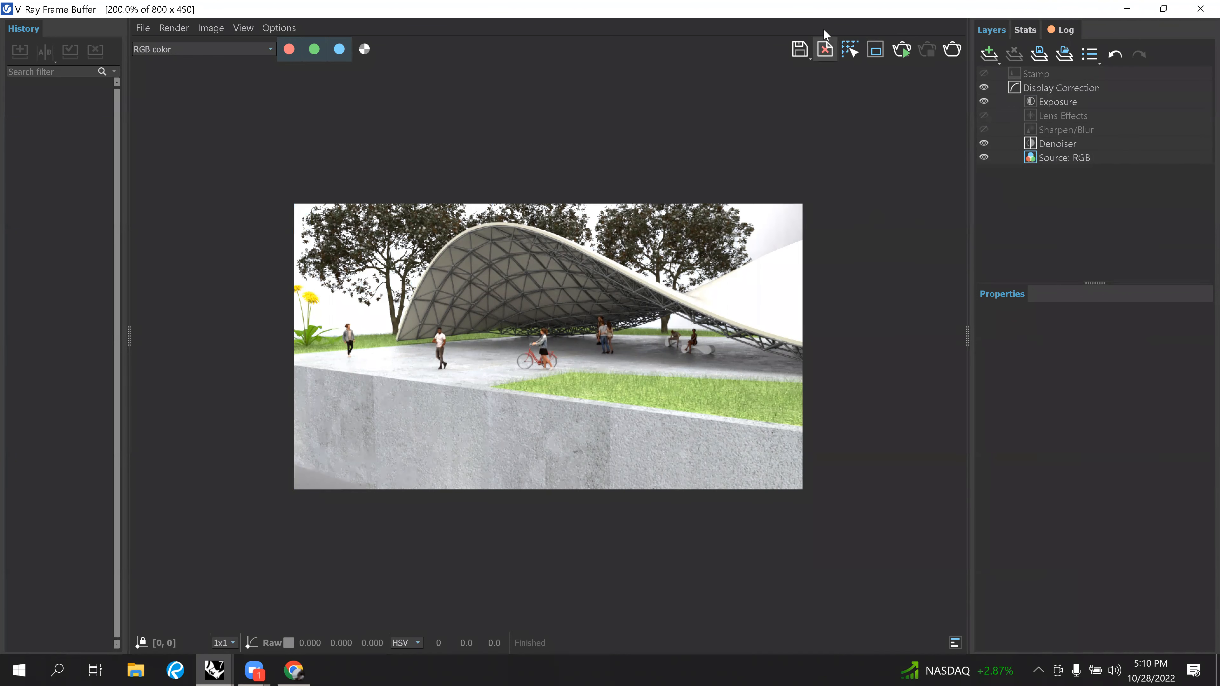
pyautogui.click(805, 57)
pyautogui.click(415, 544)
pyautogui.click(414, 540)
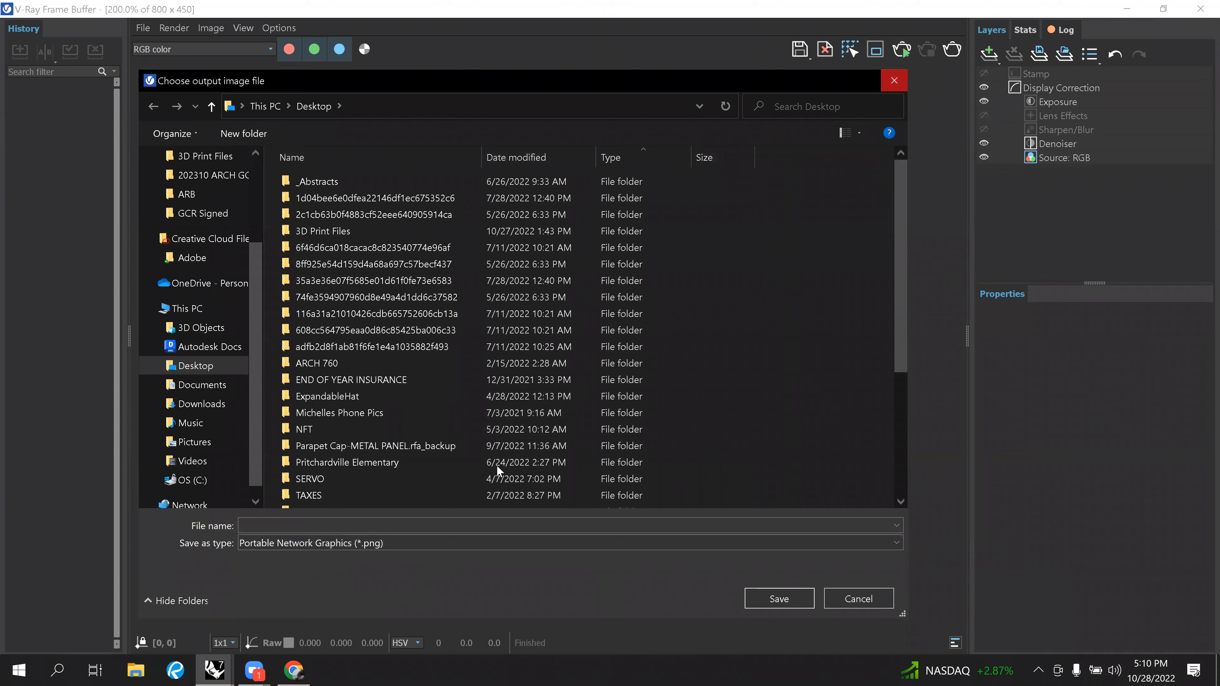
pyautogui.click(372, 528)
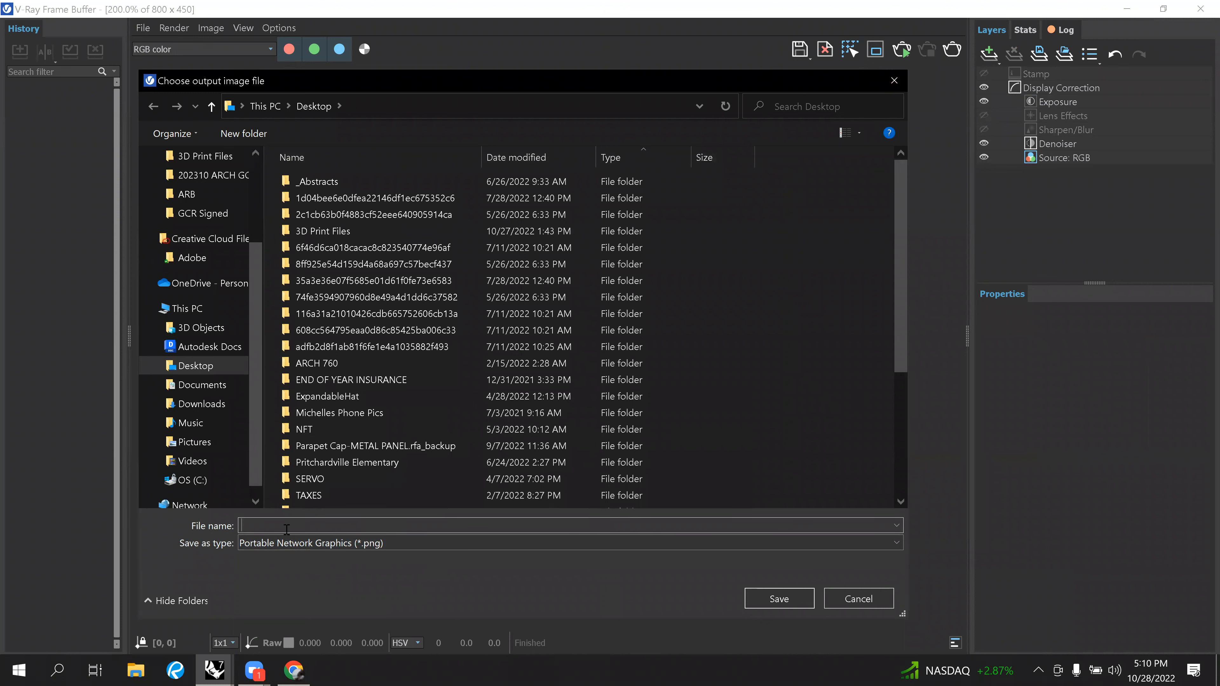
pyautogui.write('Final')
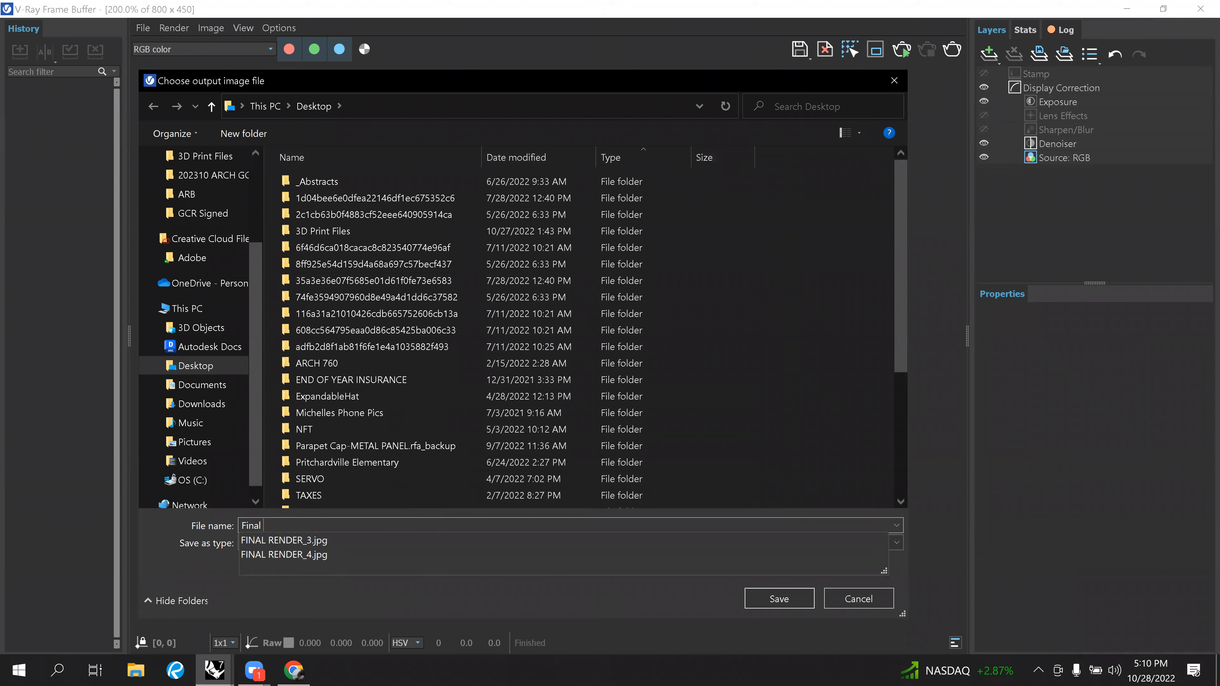
pyautogui.write(' Rain')
pyautogui.press('BackSpace')
pyautogui.press('BackSpace')
pyautogui.write('Final Fian')
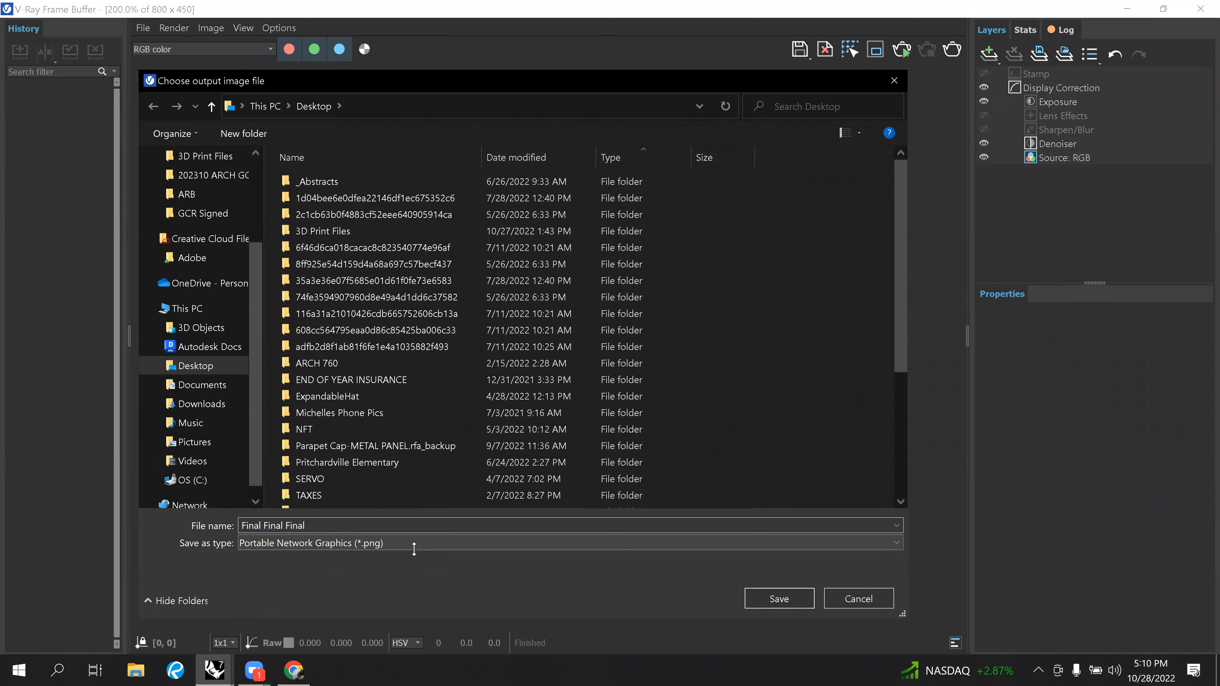
pyautogui.click(783, 596)
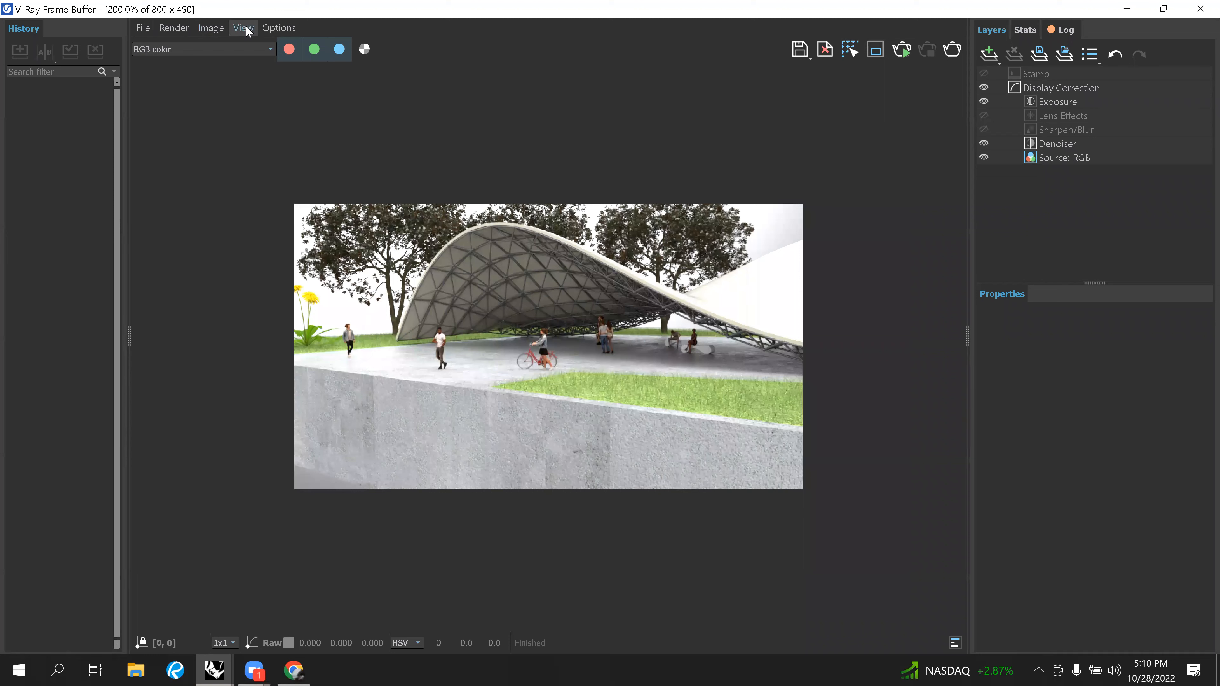
# Start saving all image channels to separate files, creating and opening a VRAY Outputs folder on the Desktop as the destination.
pyautogui.click(263, 28)
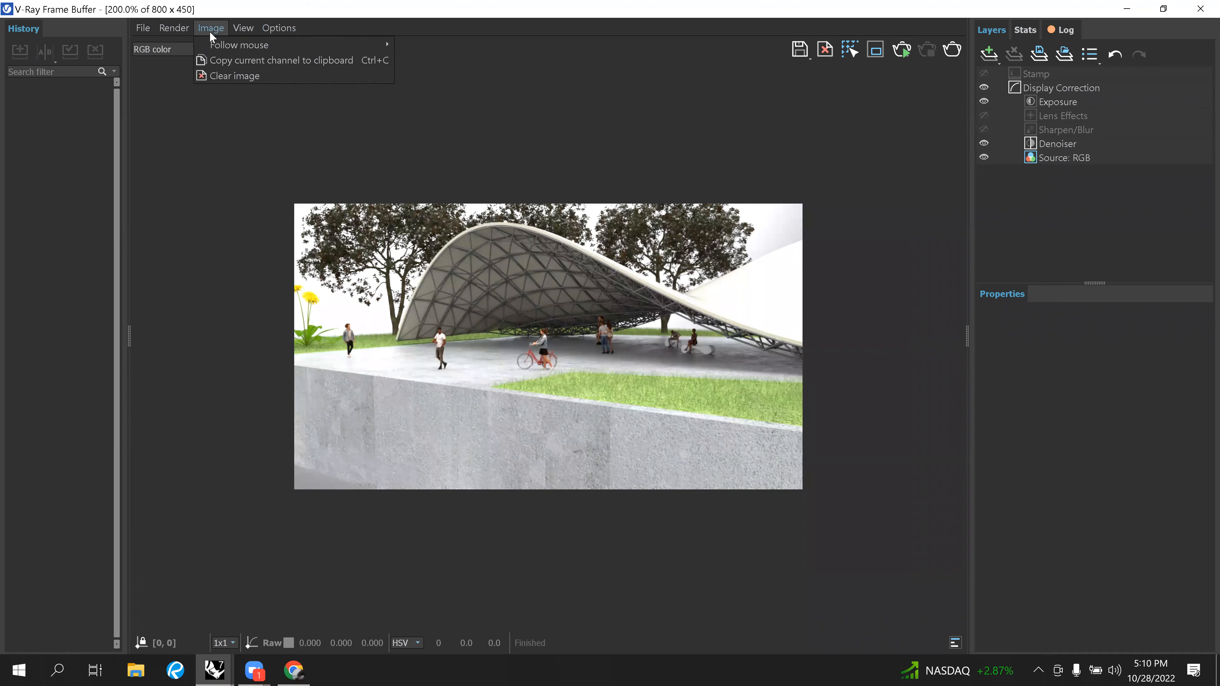
pyautogui.moveTo(174, 34)
pyautogui.moveTo(136, 34)
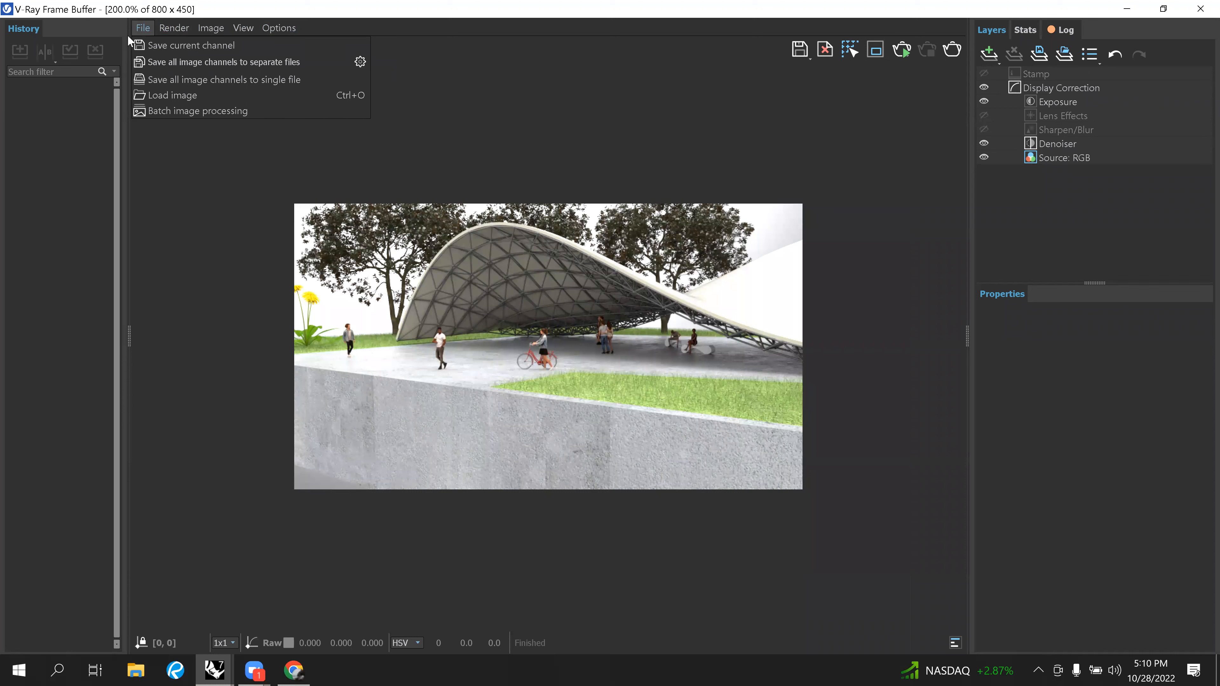
pyautogui.click(238, 66)
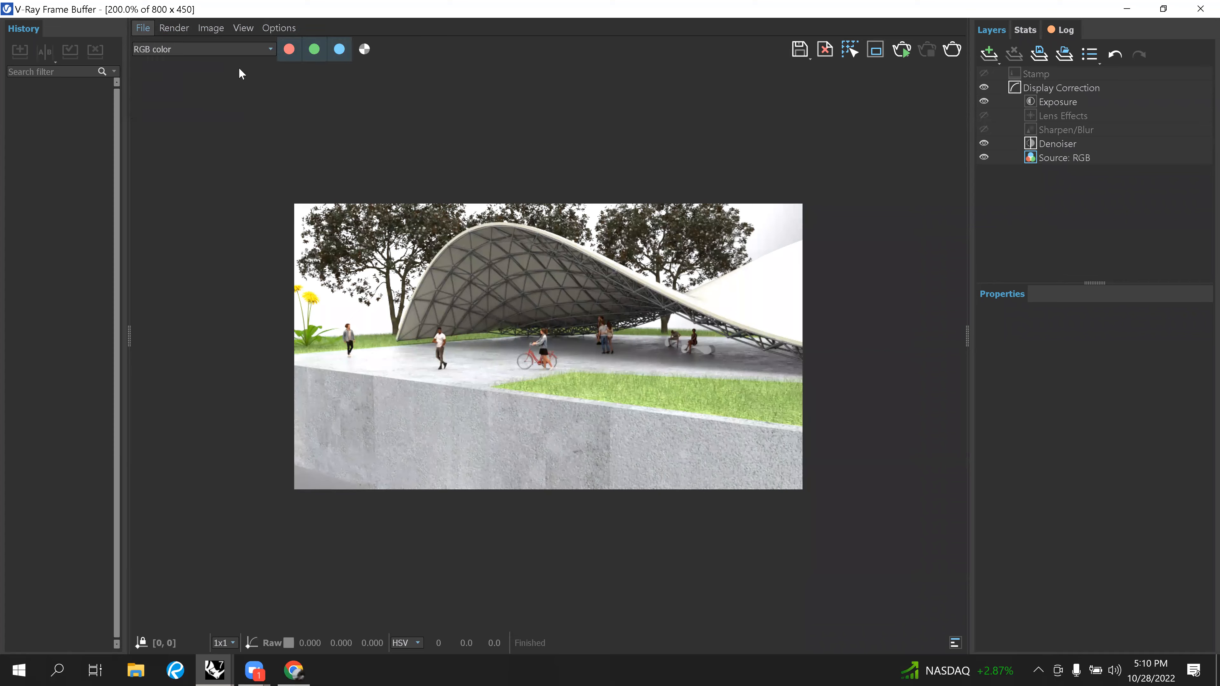
pyautogui.rightClick(721, 368)
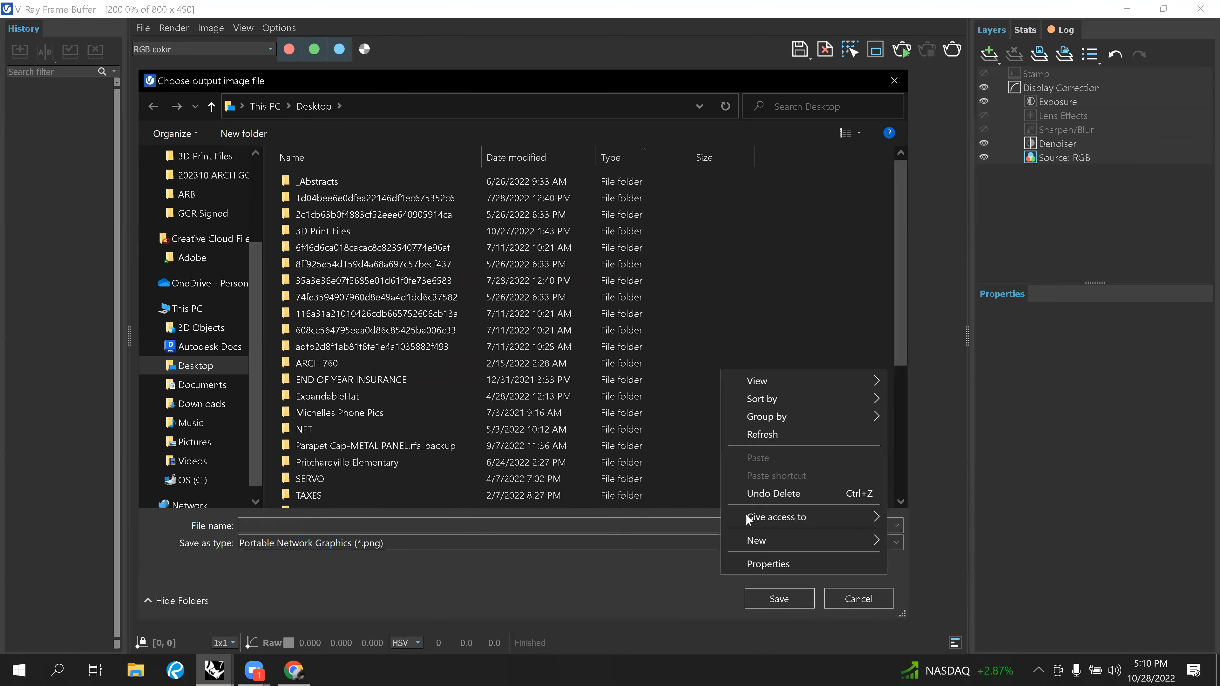
pyautogui.moveTo(809, 542)
pyautogui.click(927, 347)
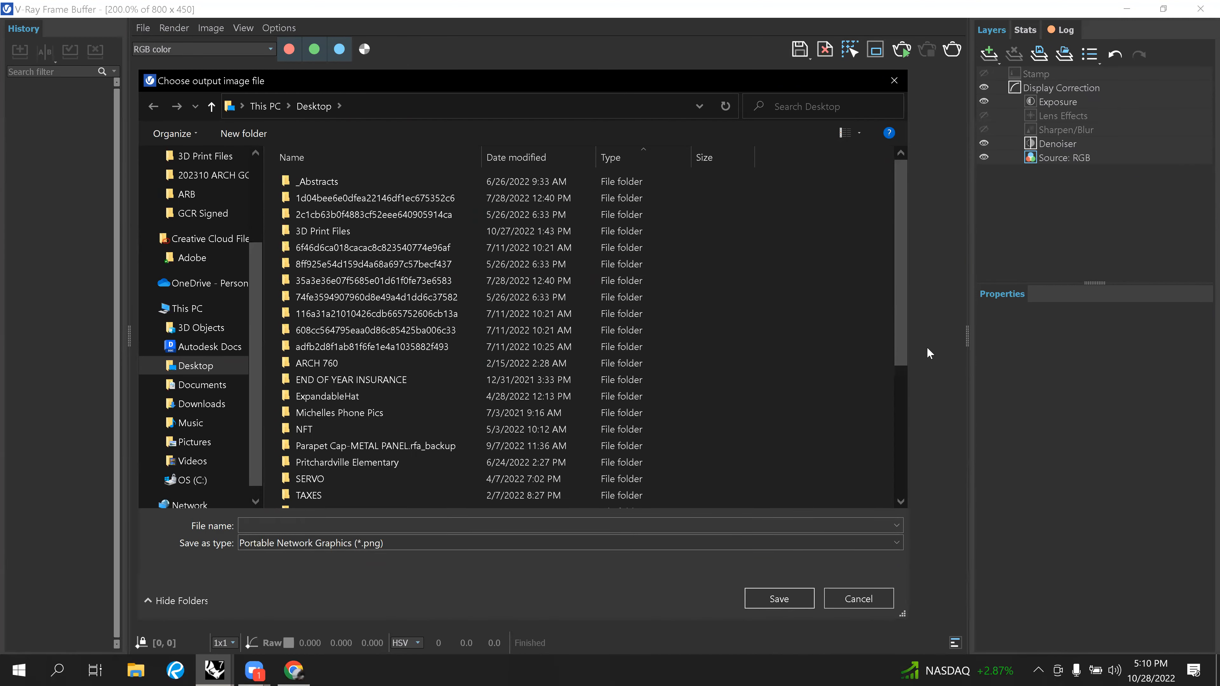
pyautogui.write('VRAY')
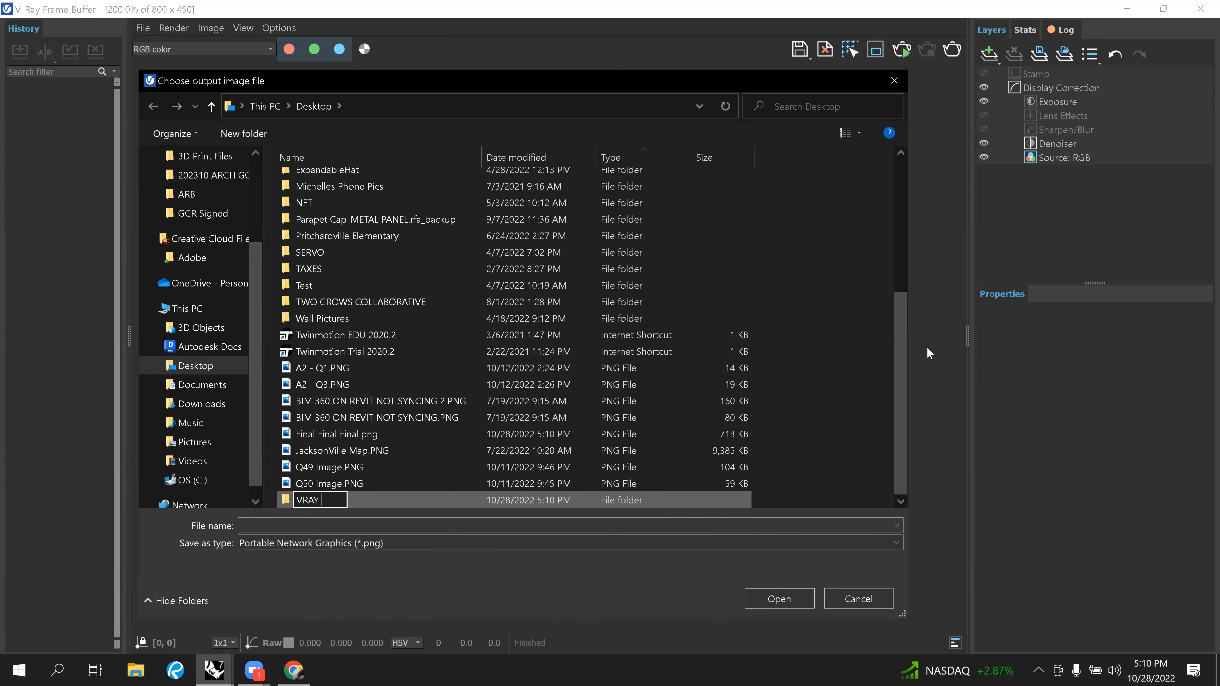
pyautogui.write(' Outputs')
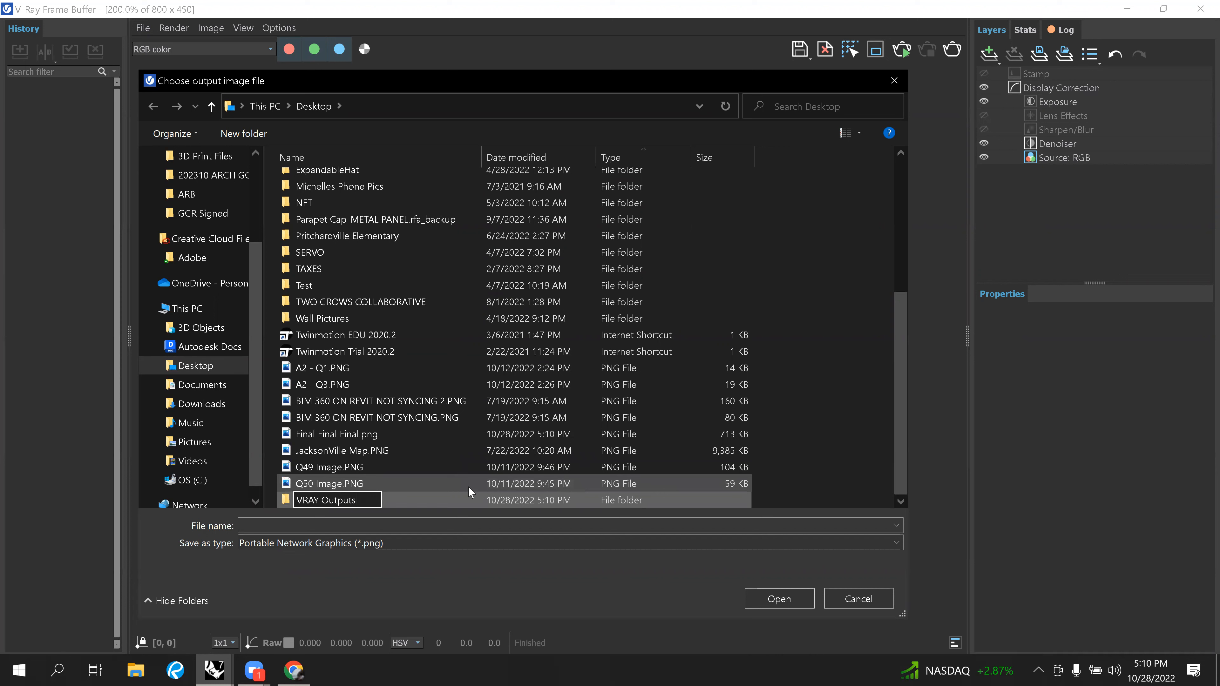
pyautogui.press('Return')
pyautogui.press('Return')
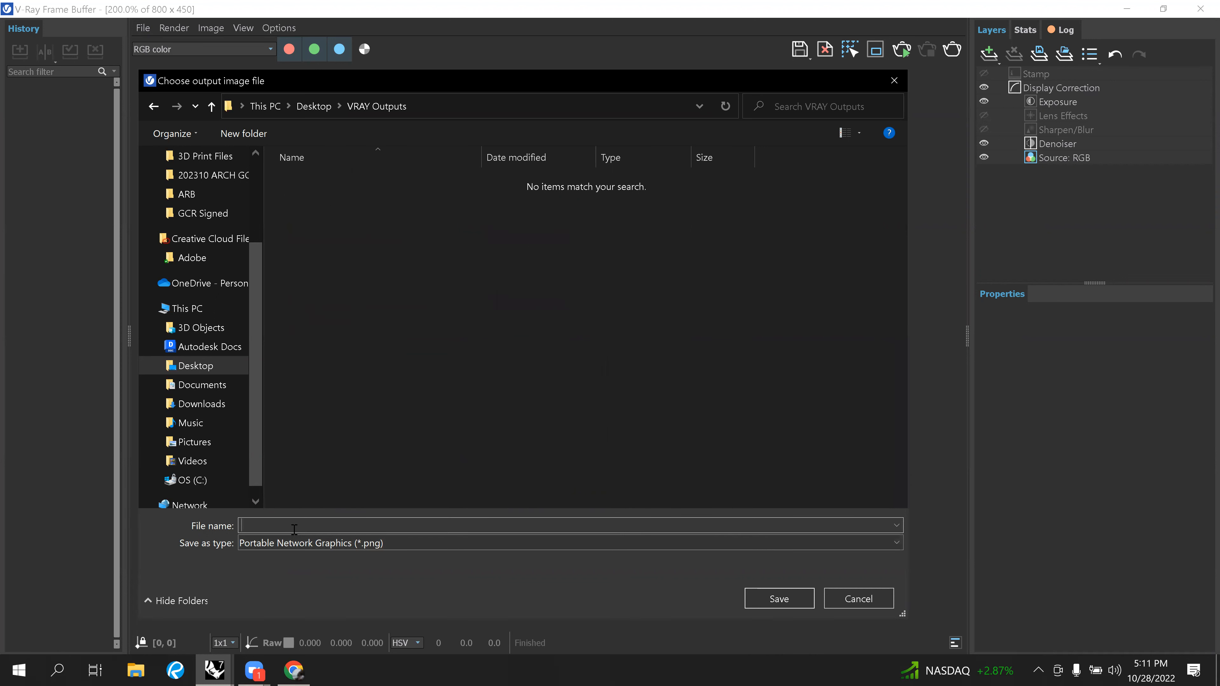
# Save the separate channel images in PNG format under the name final final final.
pyautogui.write('final fina')
pyautogui.write('l fa')
pyautogui.write('nal')
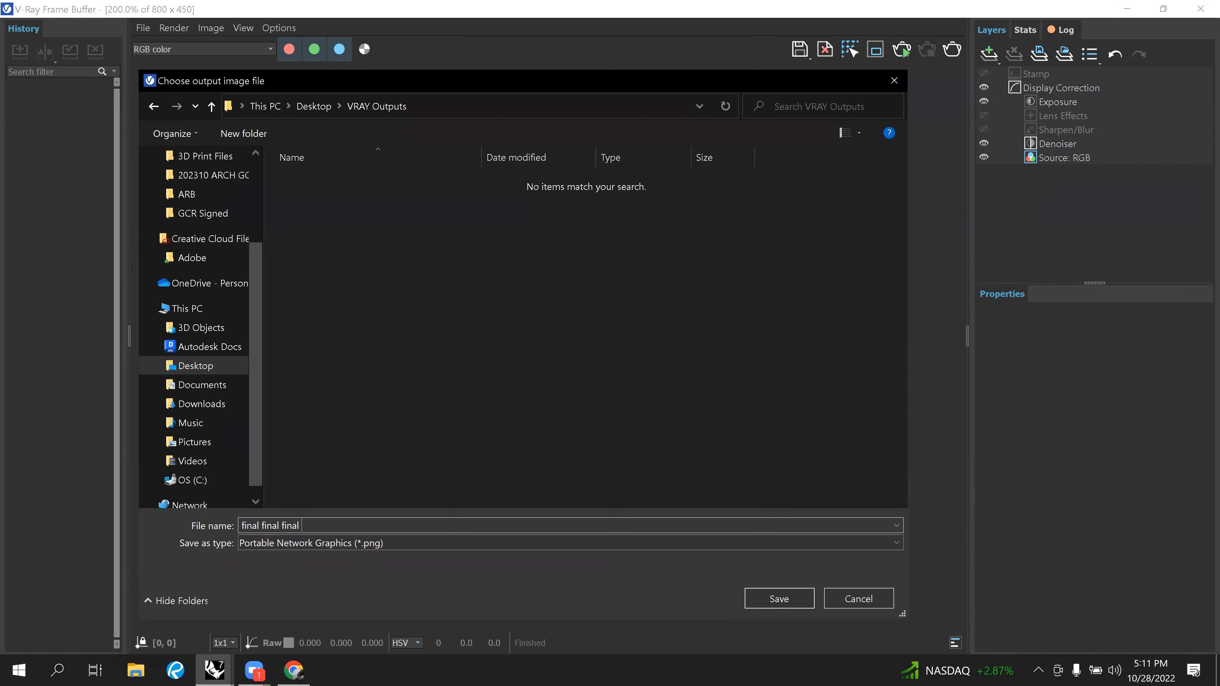
pyautogui.click(767, 600)
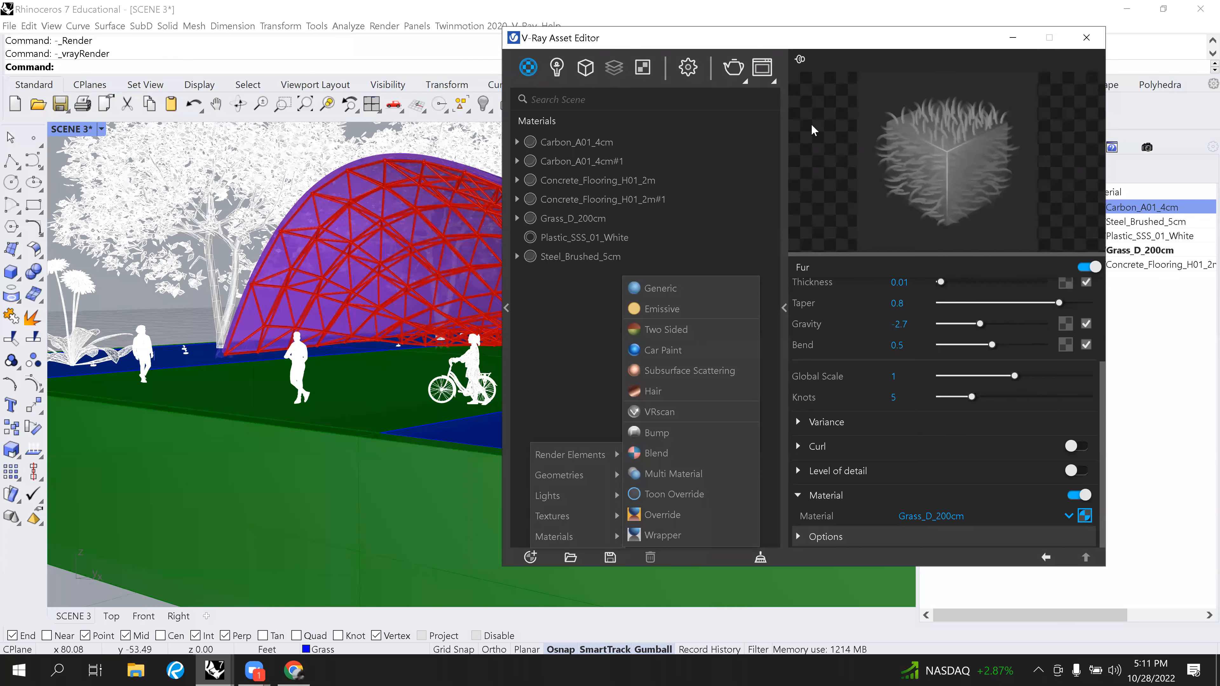
# Minimize the Asset Editor and Rhino, and open the VRAY Outputs folder on the Desktop.
pyautogui.click(1013, 39)
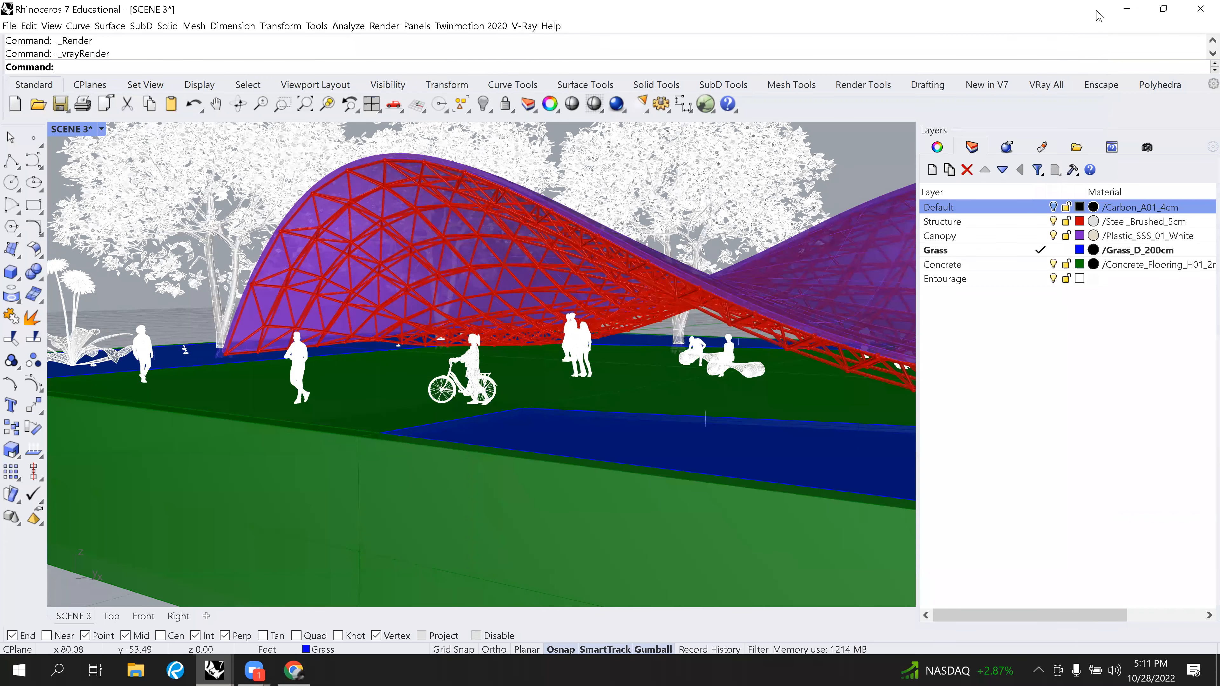
pyautogui.click(1126, 10)
pyautogui.click(513, 422)
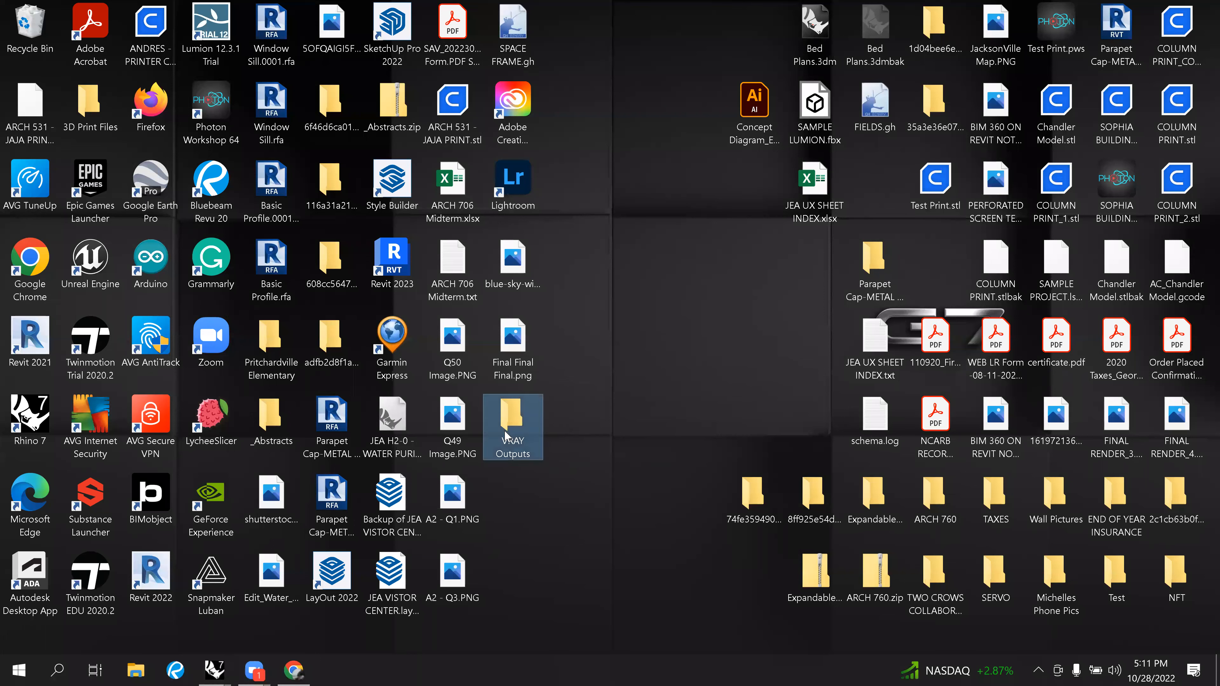
pyautogui.doubleClick(513, 422)
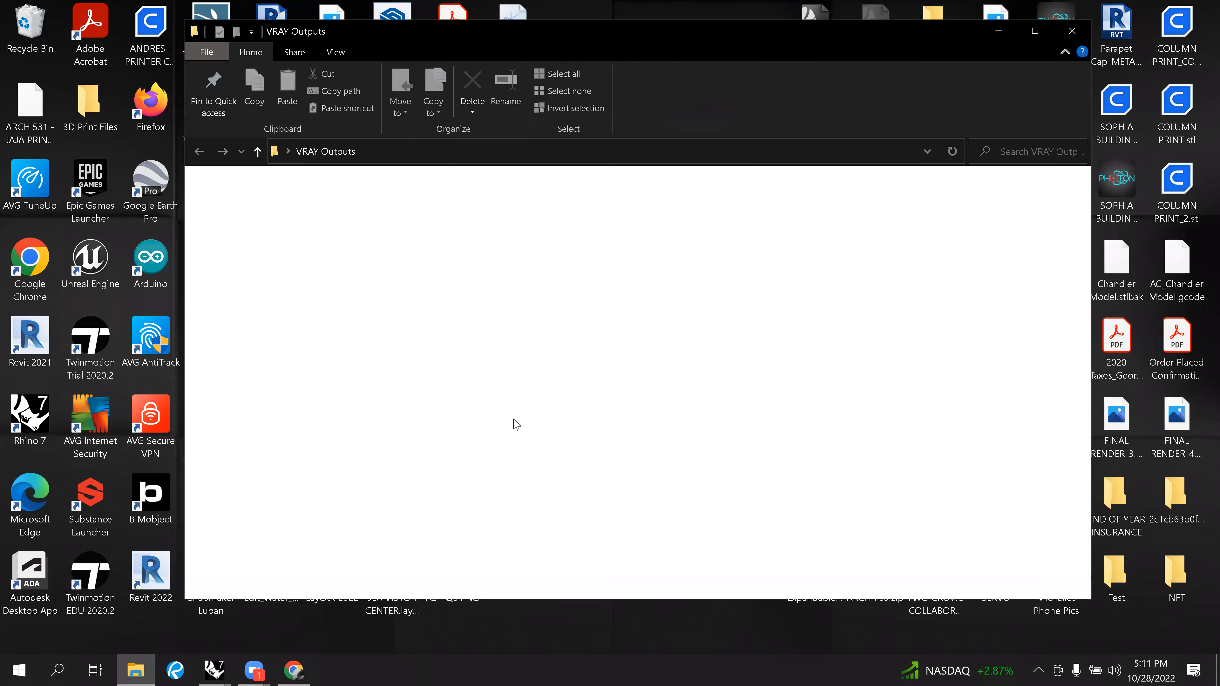
# View the exported channel images one after another, starting with final final final.Alpha.png, and return to the folder.
pyautogui.doubleClick(415, 223)
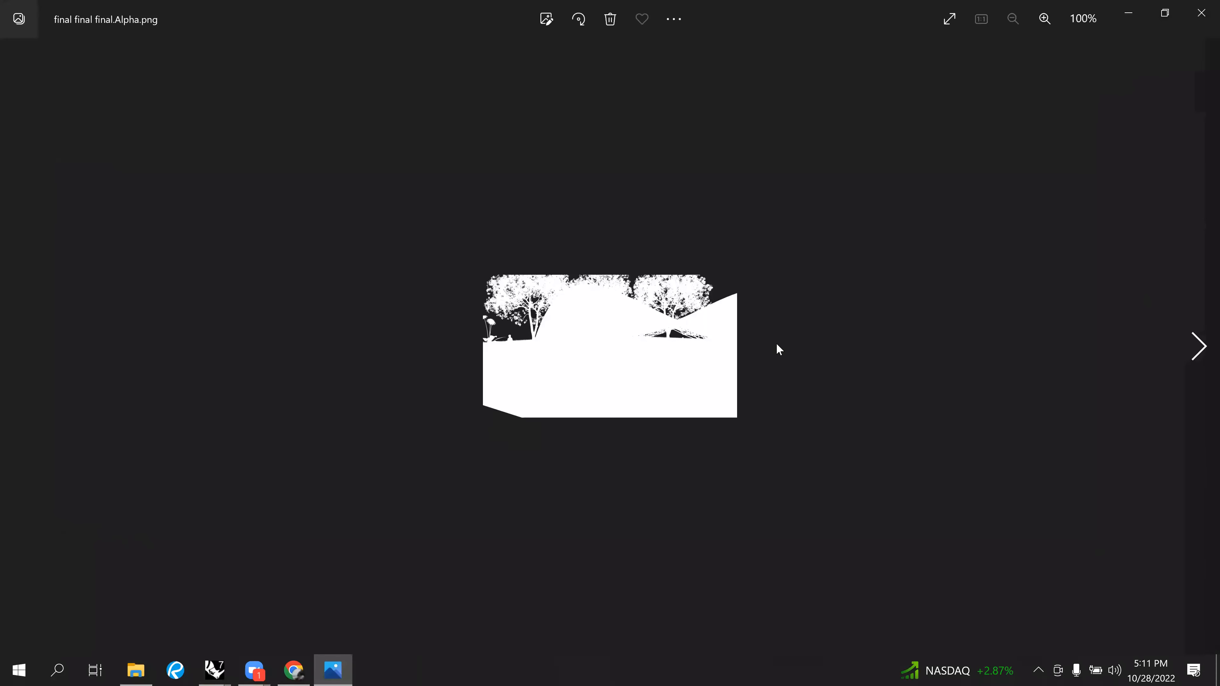
pyautogui.click(1199, 348)
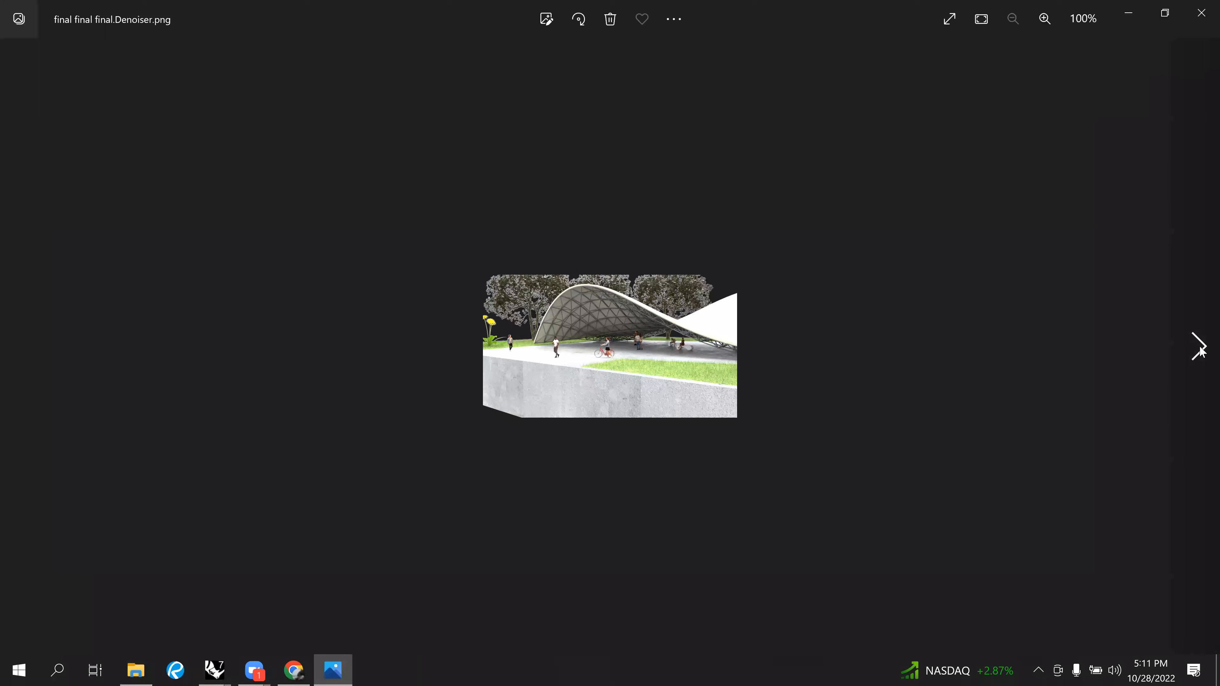
pyautogui.click(1199, 348)
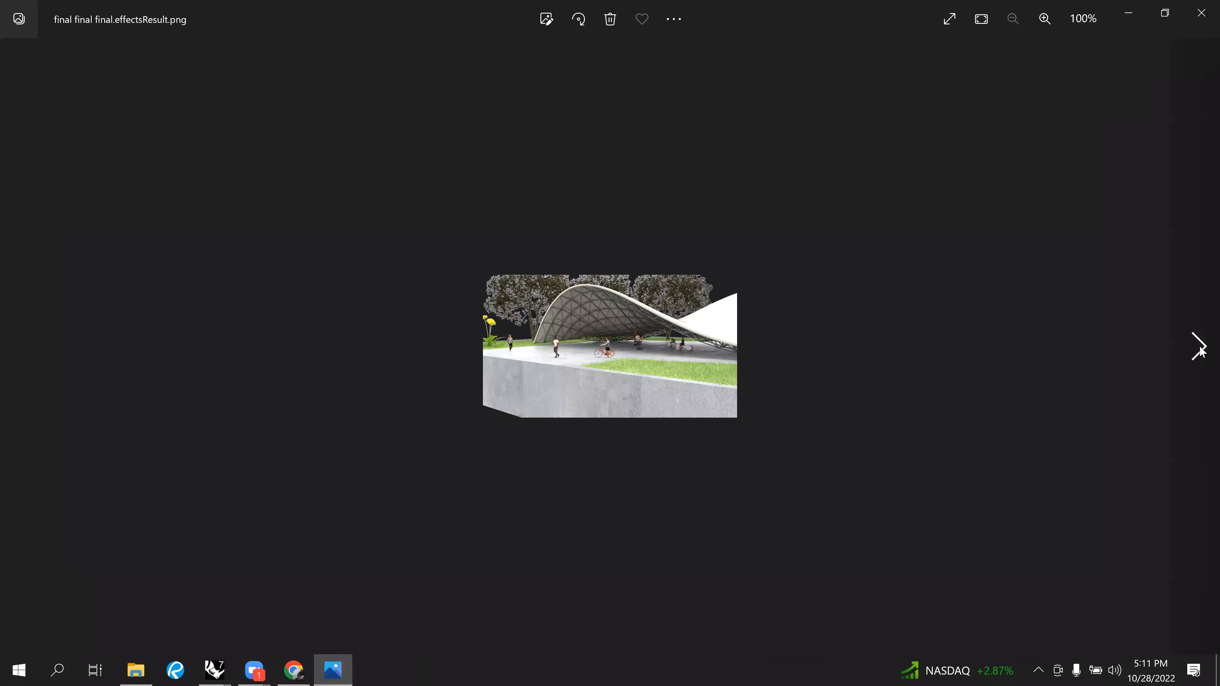
pyautogui.click(1199, 348)
pyautogui.click(1128, 13)
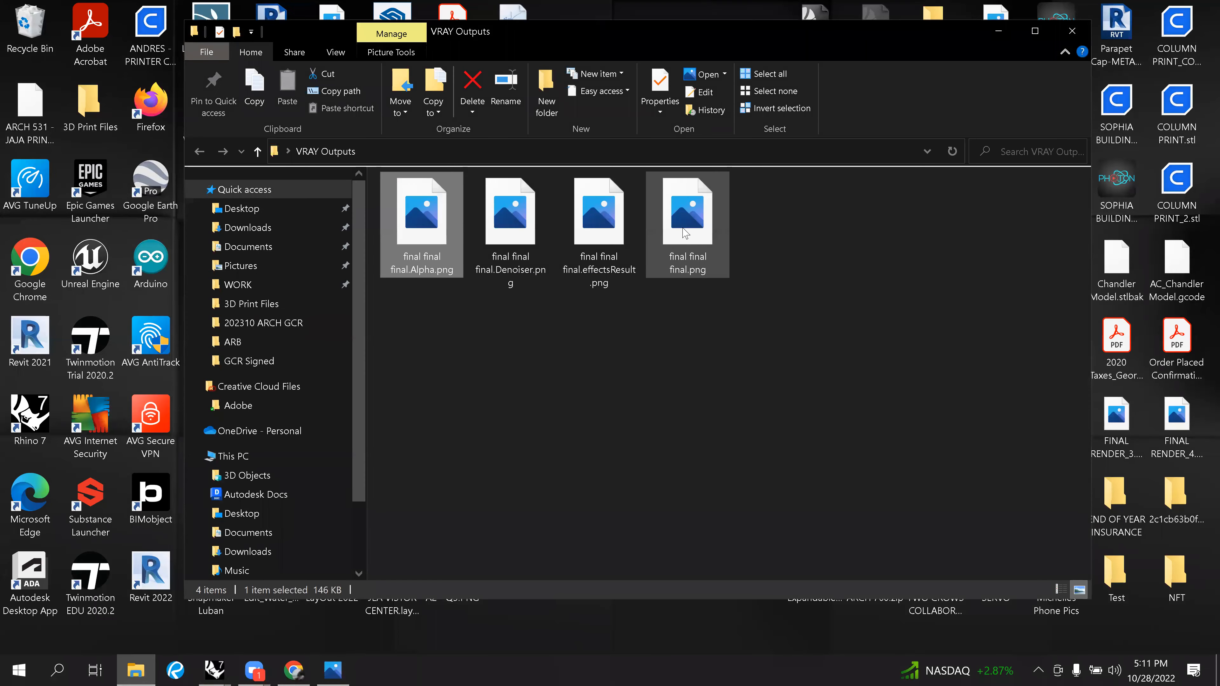
pyautogui.click(516, 234)
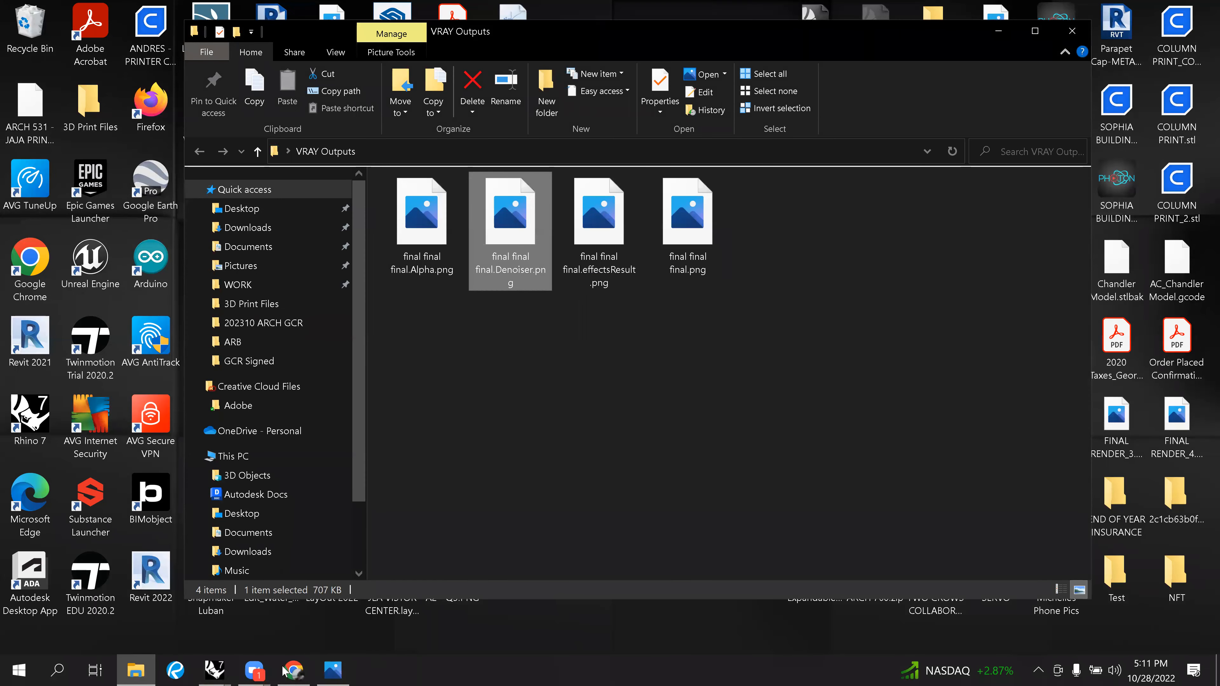
# Switch back to the V-Ray Frame Buffer and review its options for saving image channels.
pyautogui.click(214, 670)
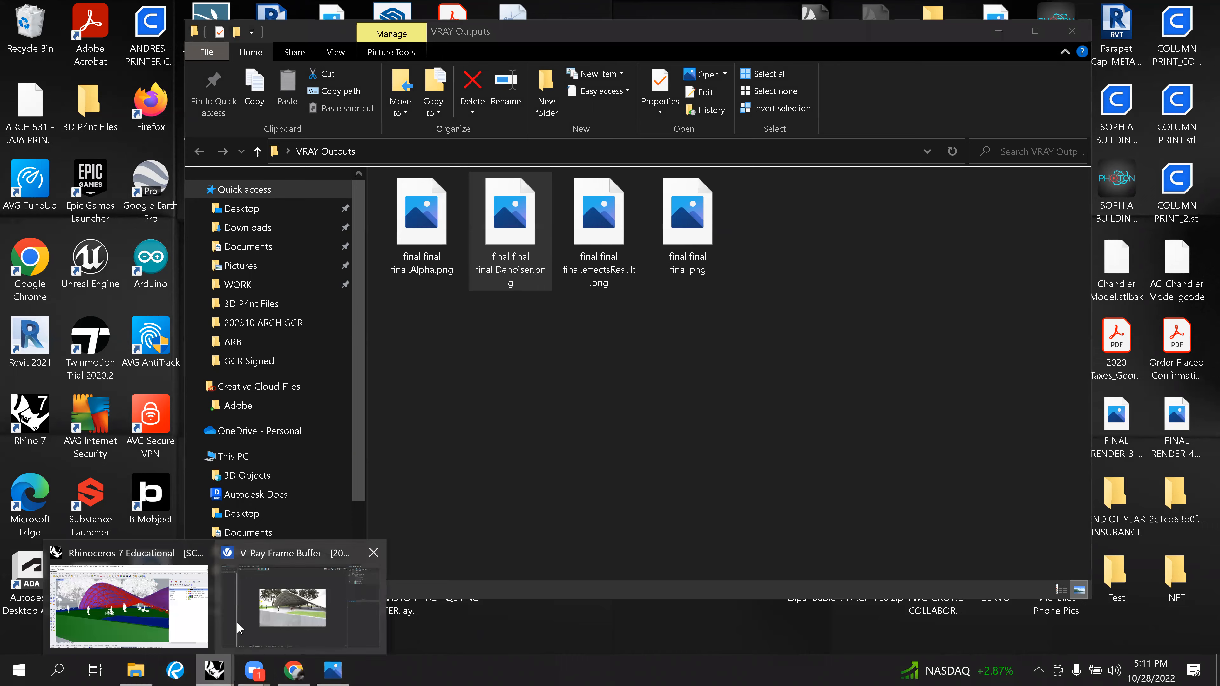
pyautogui.click(280, 620)
pyautogui.click(139, 31)
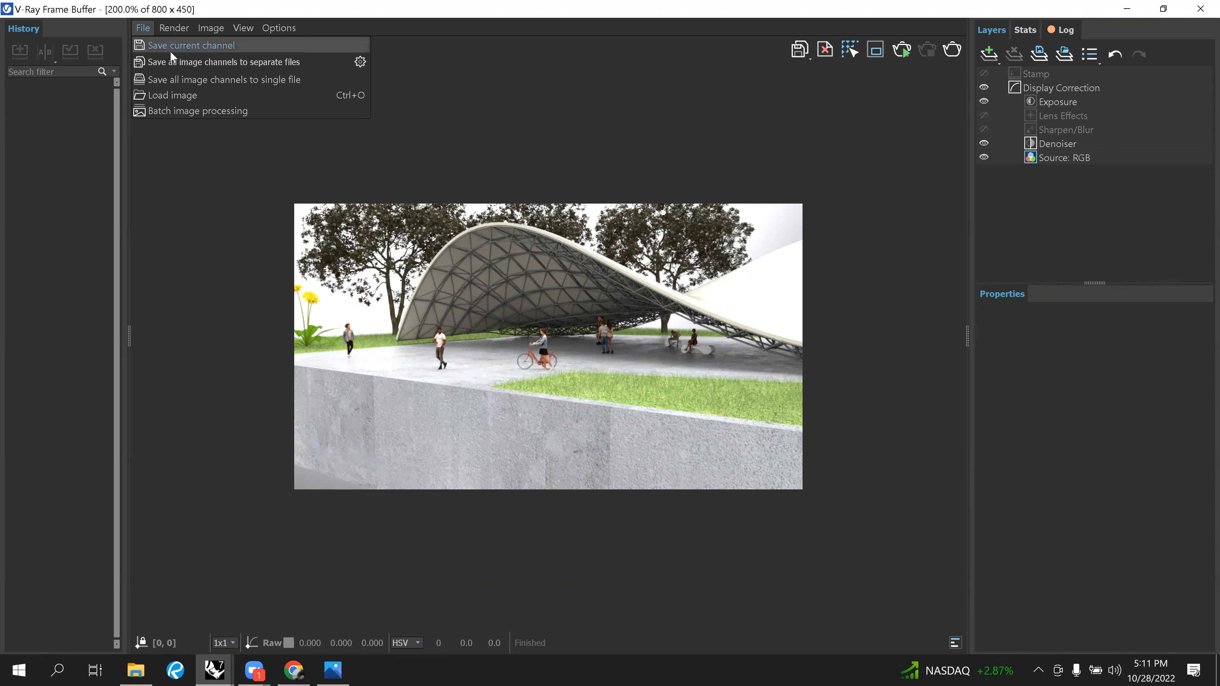
pyautogui.click(80, 401)
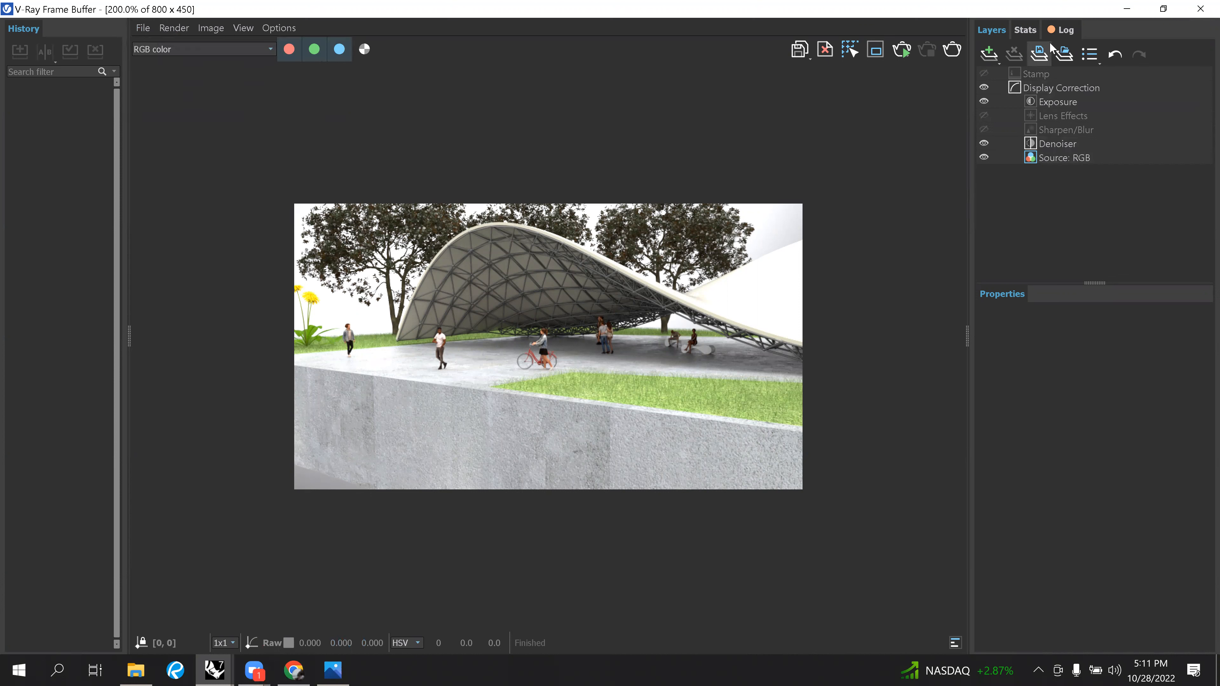
# Review the file formats offered for saving the rendered image, and close the save dialog without saving.
pyautogui.click(811, 56)
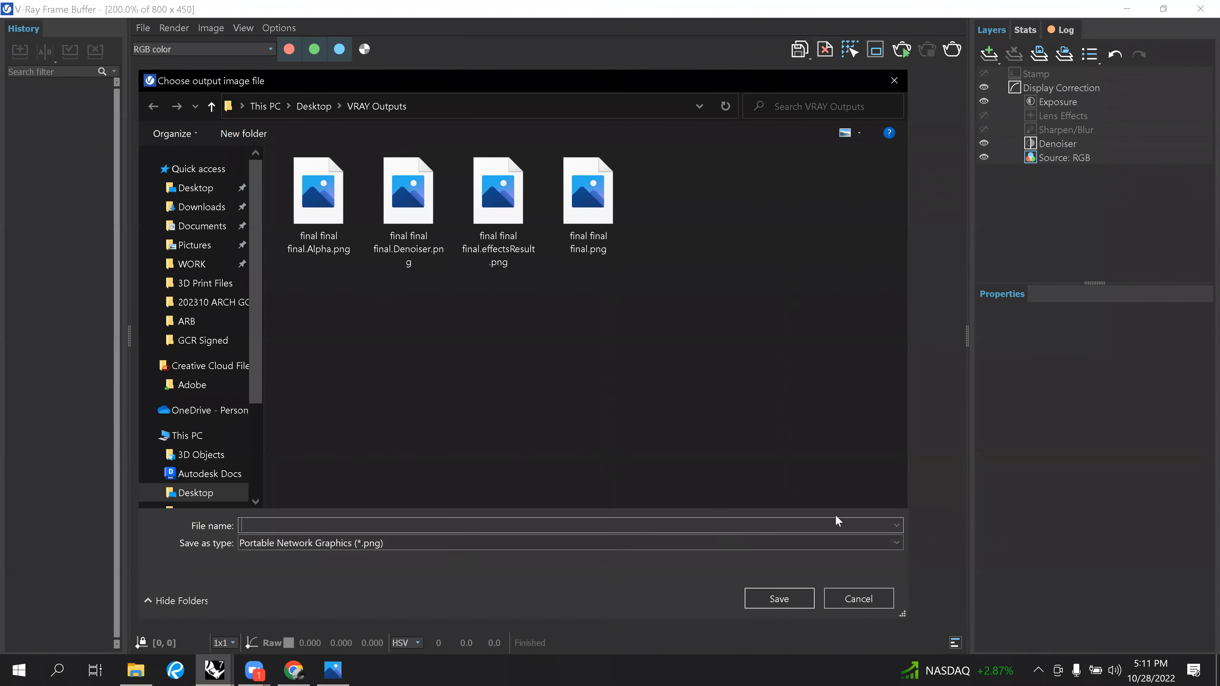
pyautogui.click(897, 545)
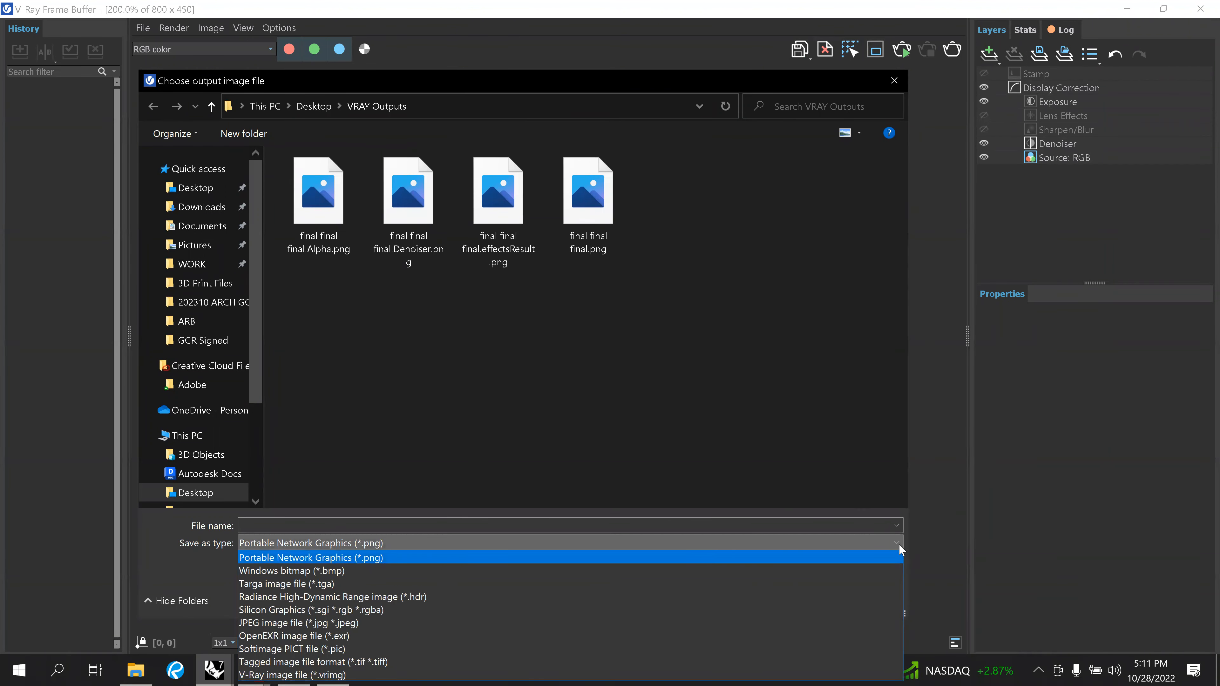
pyautogui.click(900, 547)
pyautogui.click(872, 548)
pyautogui.click(872, 548)
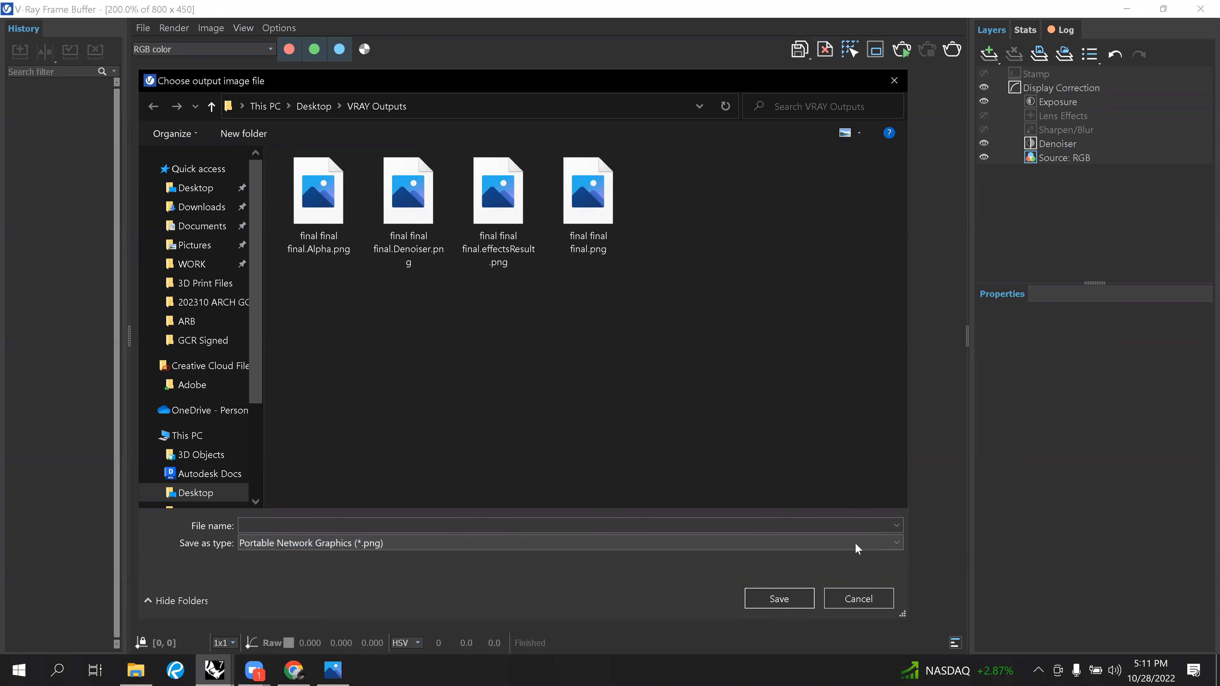
pyautogui.click(894, 80)
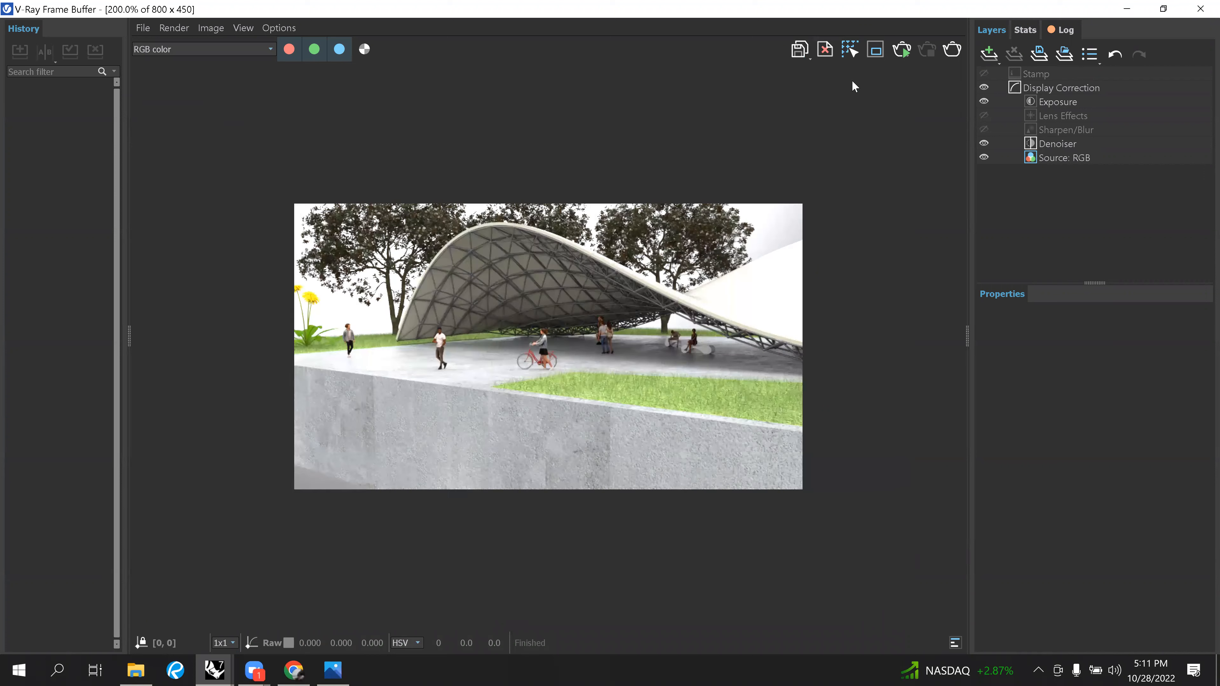
# Display the render's Alpha and Denoiser channels, and return to RGB color.
pyautogui.click(364, 50)
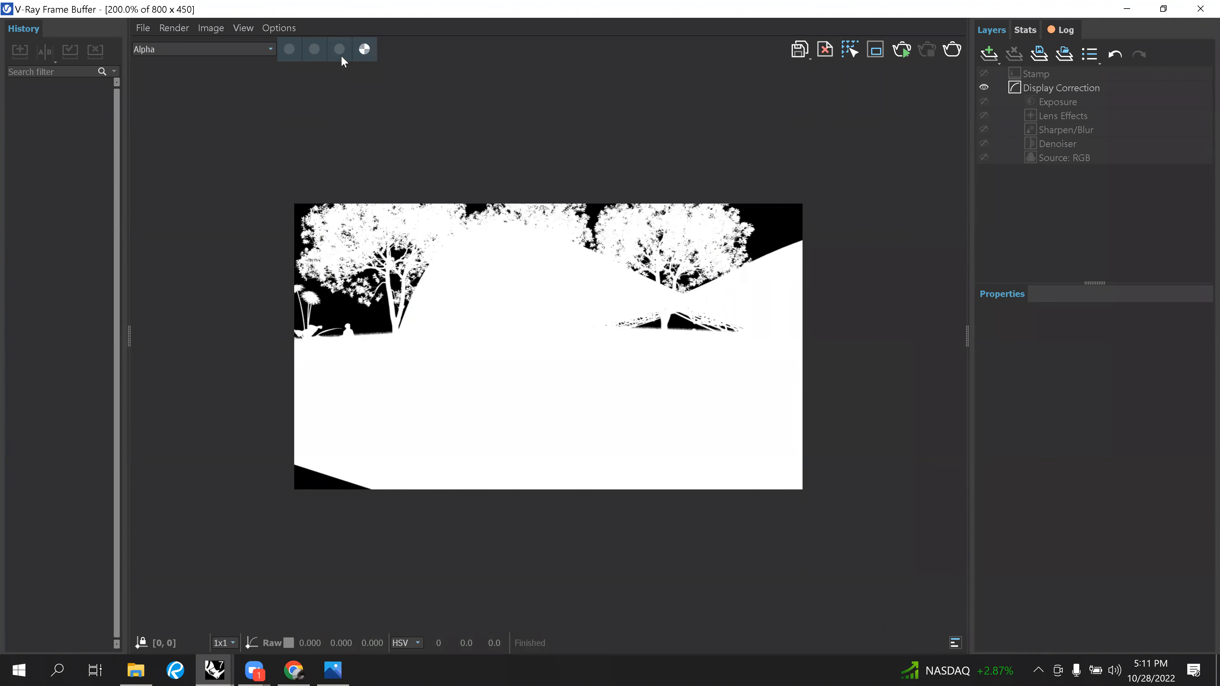
pyautogui.click(242, 52)
pyautogui.click(194, 83)
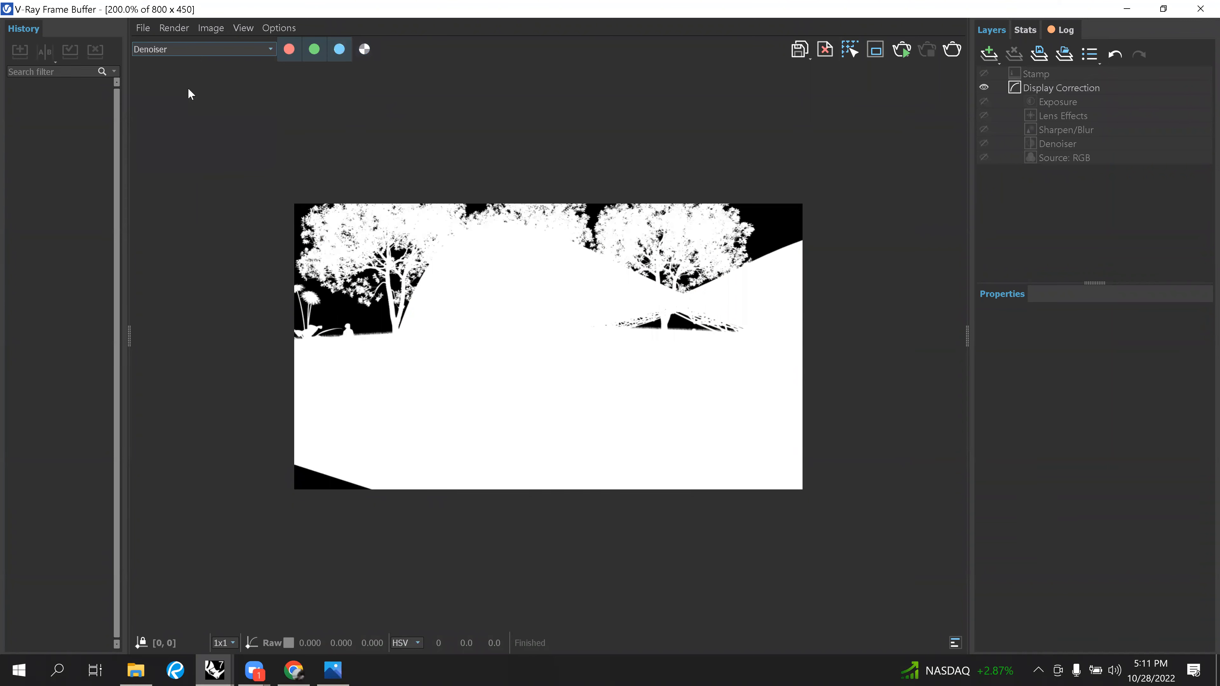
pyautogui.click(204, 49)
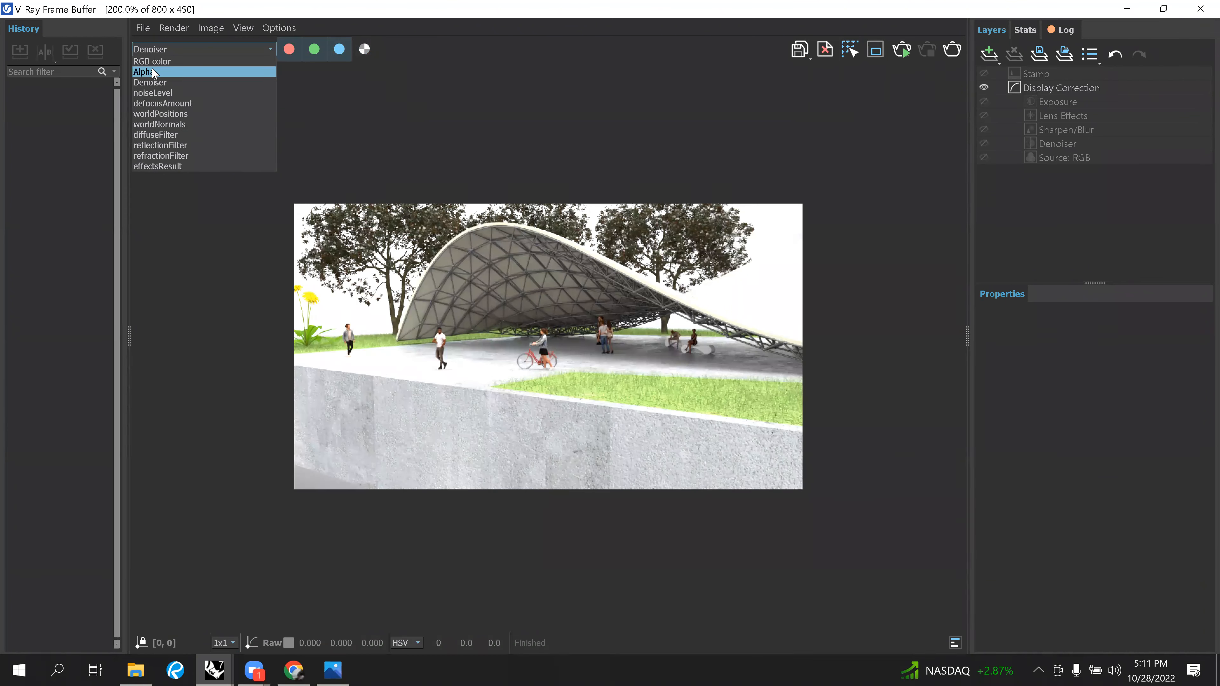
pyautogui.click(159, 62)
# View the noiseLevel, defocusAmount, worldNormals and worldPositions channels of the render one after another.
pyautogui.click(231, 51)
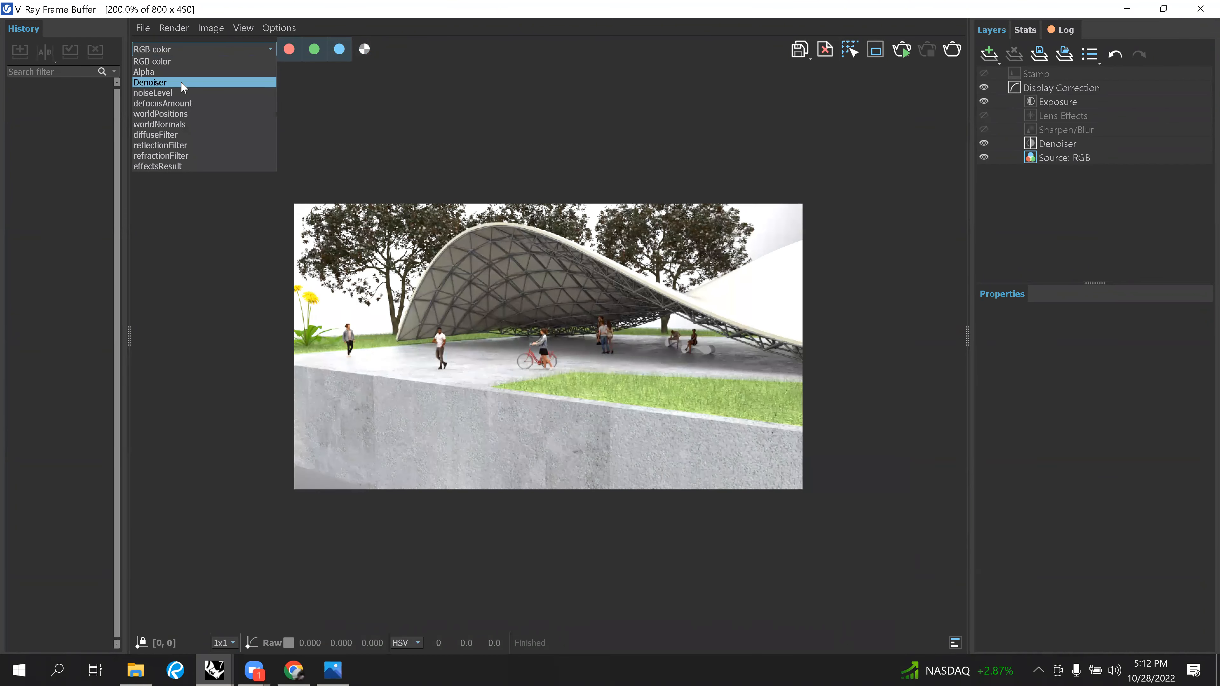
pyautogui.click(181, 93)
pyautogui.click(181, 50)
pyautogui.click(177, 103)
pyautogui.click(187, 49)
pyautogui.click(182, 122)
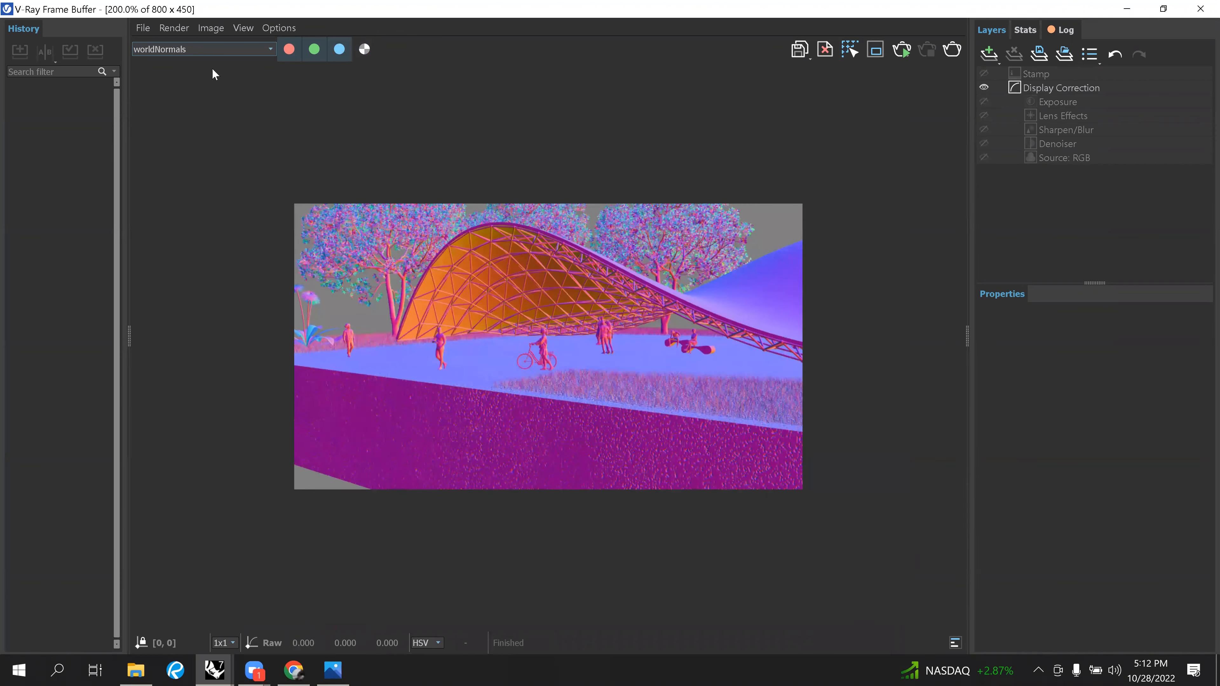
pyautogui.click(192, 51)
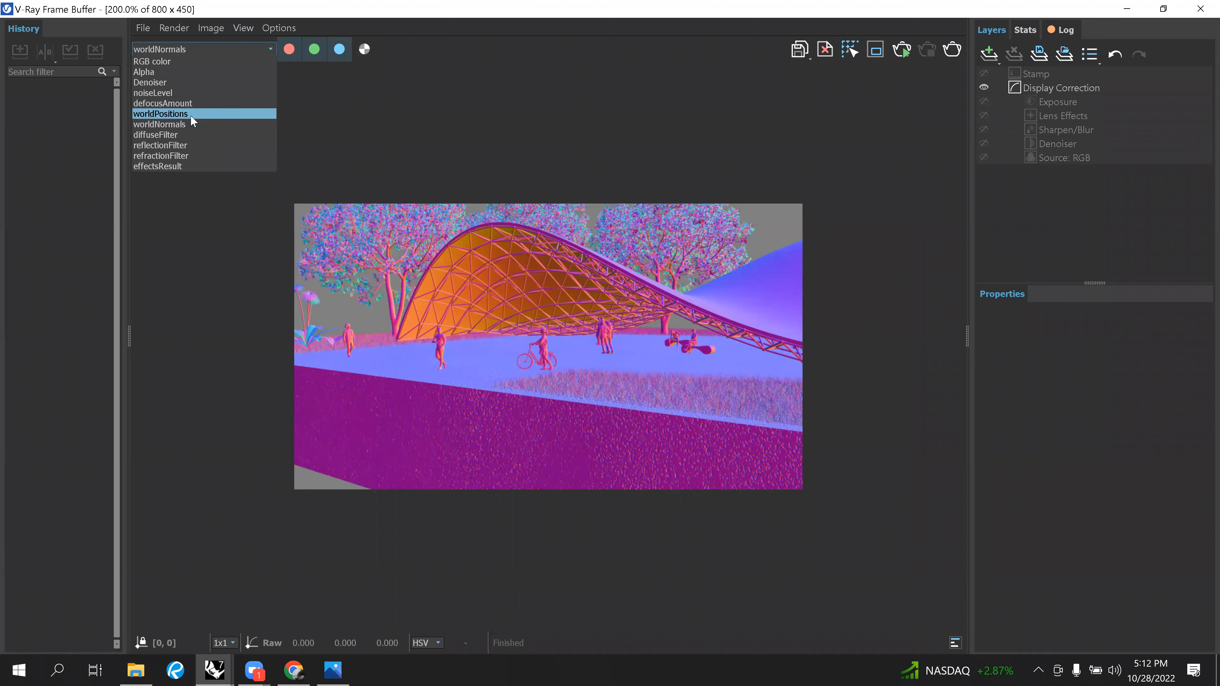
pyautogui.click(190, 113)
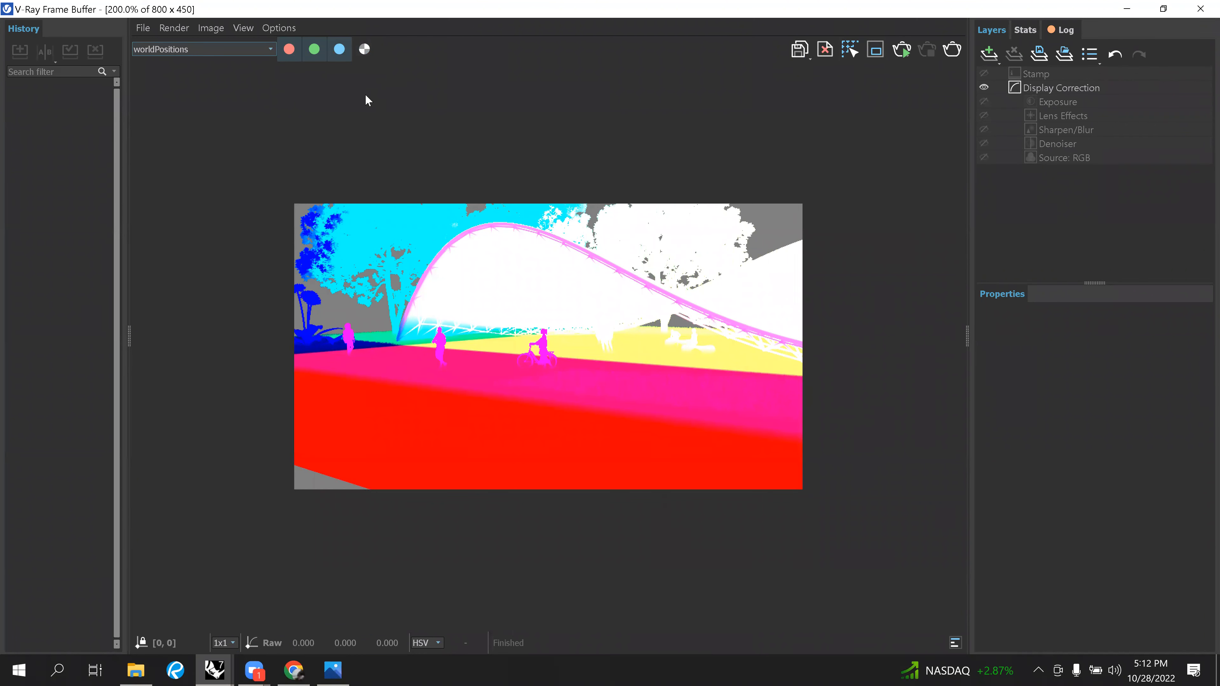
# View the diffuseFilter and effectsResult channels, and return to the worldNormals channel.
pyautogui.click(202, 49)
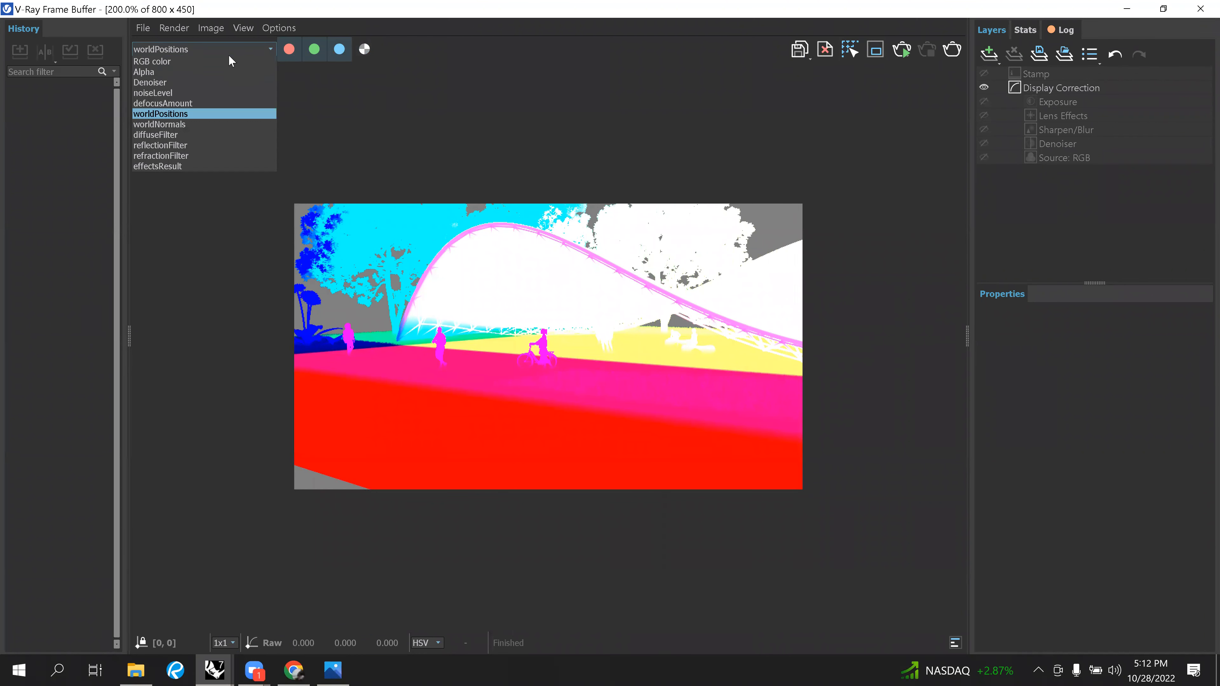
pyautogui.click(195, 135)
pyautogui.click(189, 50)
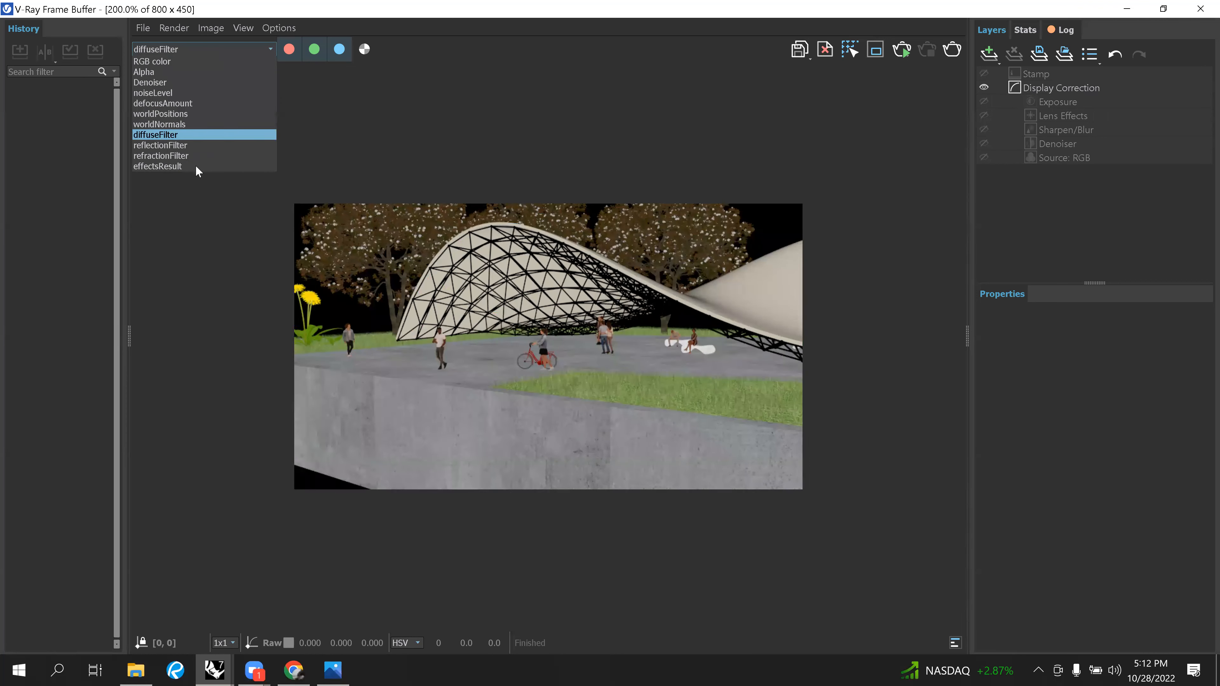
pyautogui.click(198, 167)
pyautogui.click(216, 50)
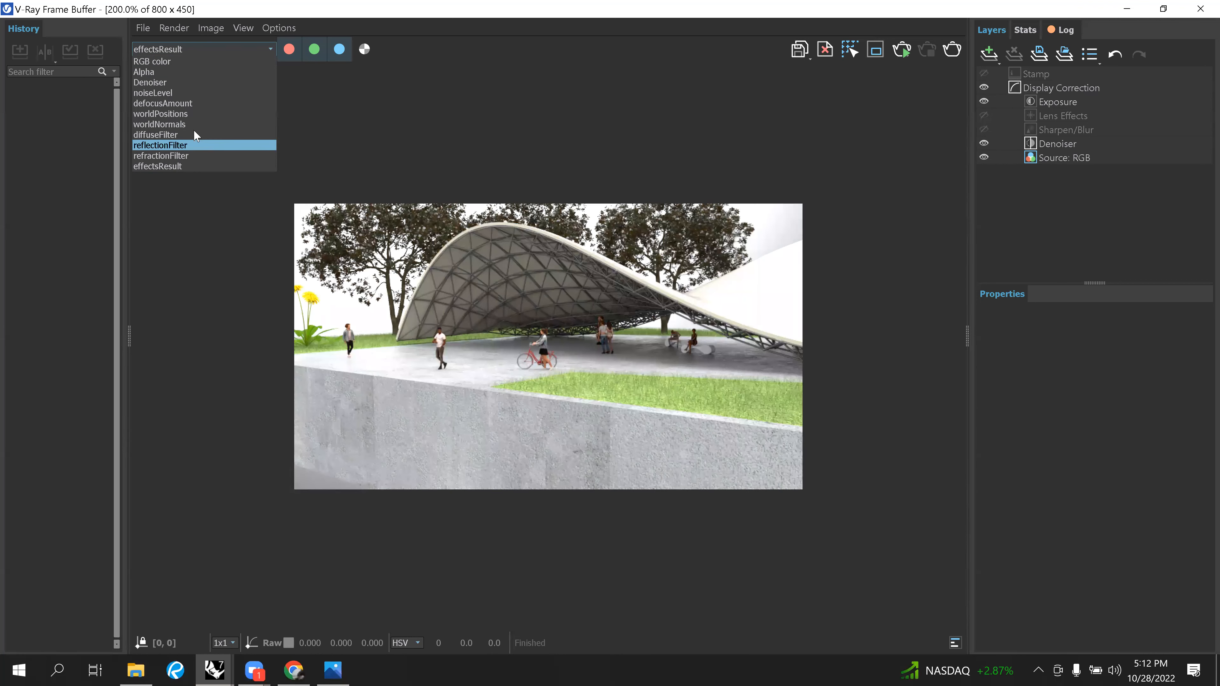
pyautogui.click(185, 122)
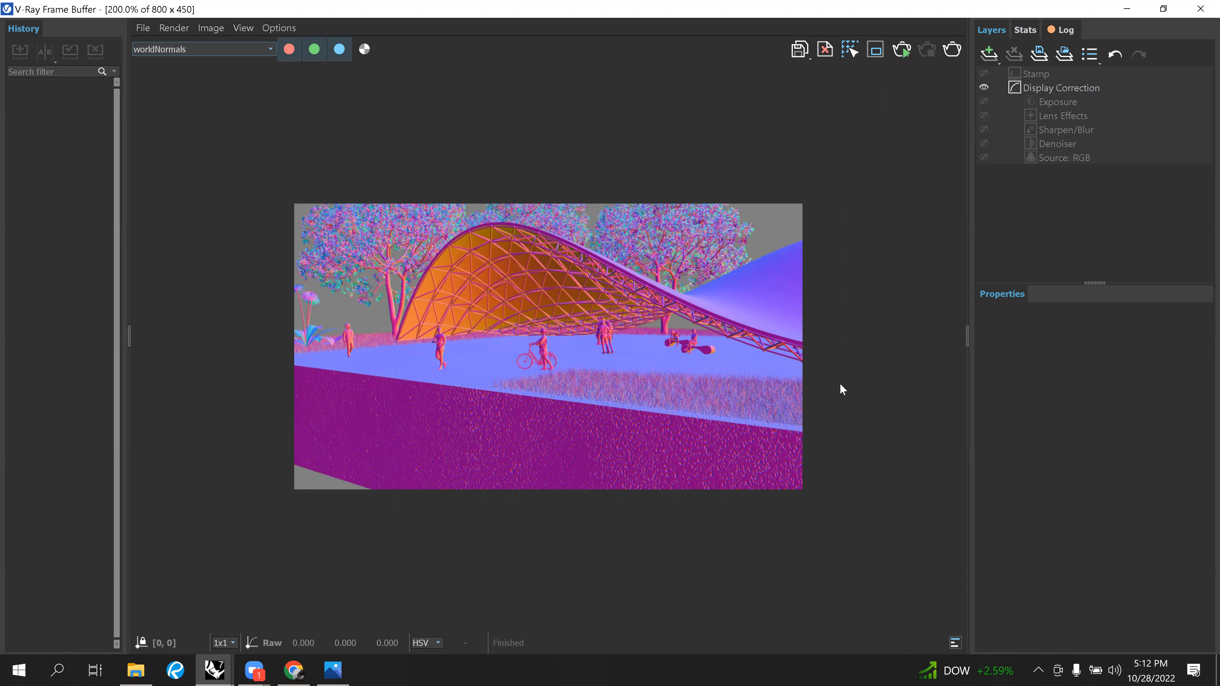
# Display the Alpha channel again, and switch the render back to RGB color.
pyautogui.click(238, 50)
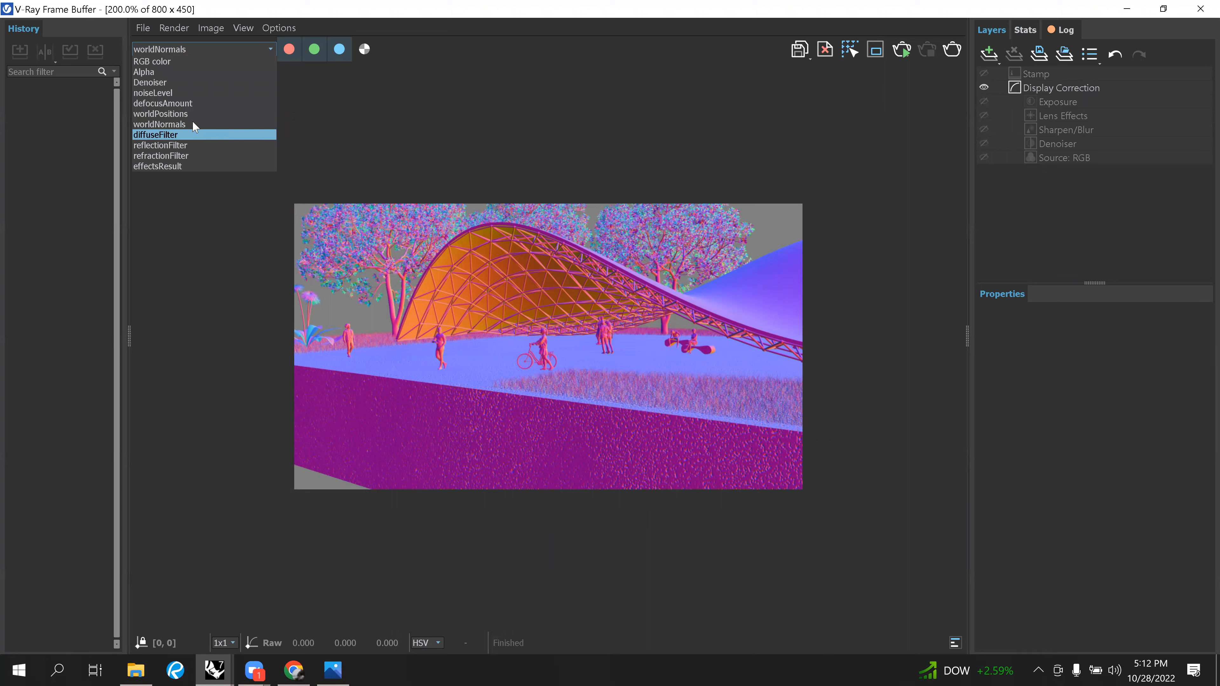
pyautogui.click(166, 74)
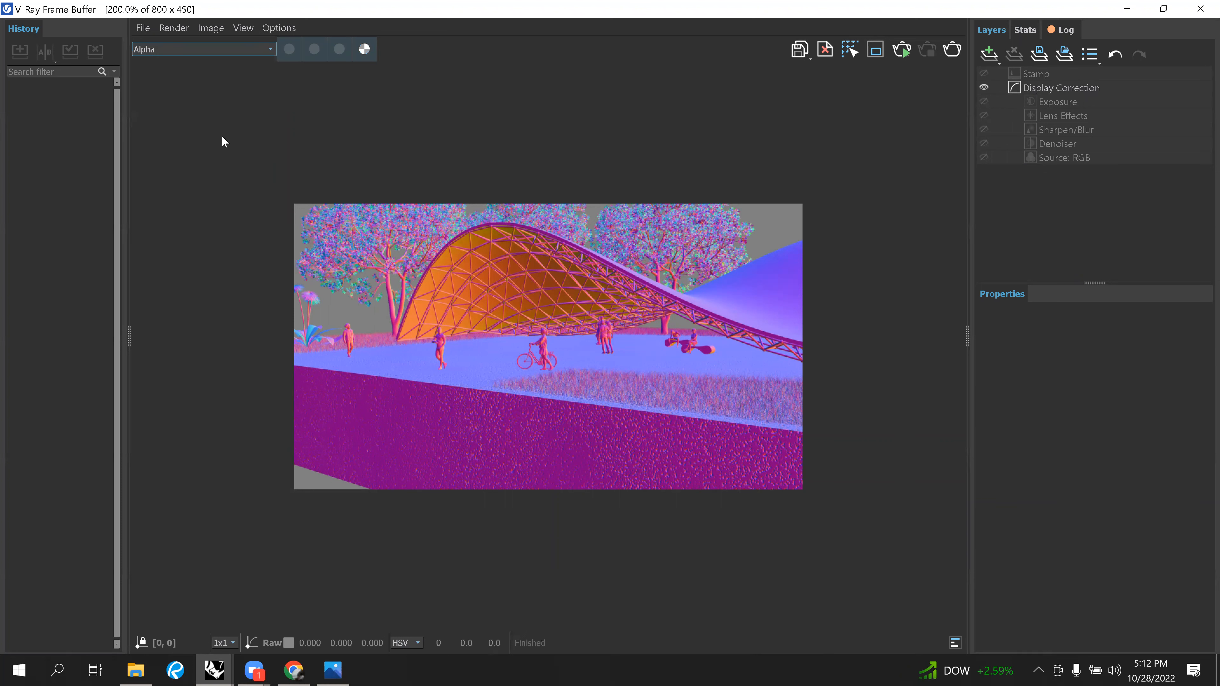
pyautogui.click(209, 48)
pyautogui.click(199, 59)
# View the noiseLevel, diffuseFilter, reflectionFilter and refractionFilter channels of the render in turn.
pyautogui.click(190, 48)
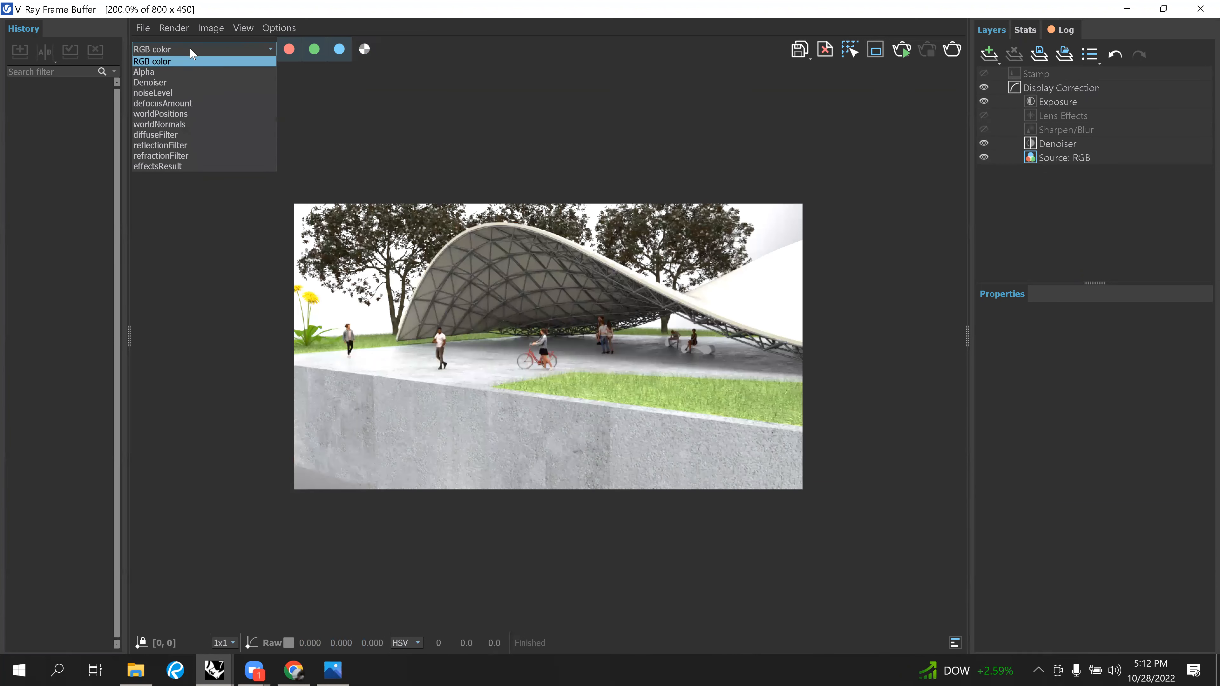
pyautogui.click(190, 93)
pyautogui.click(181, 50)
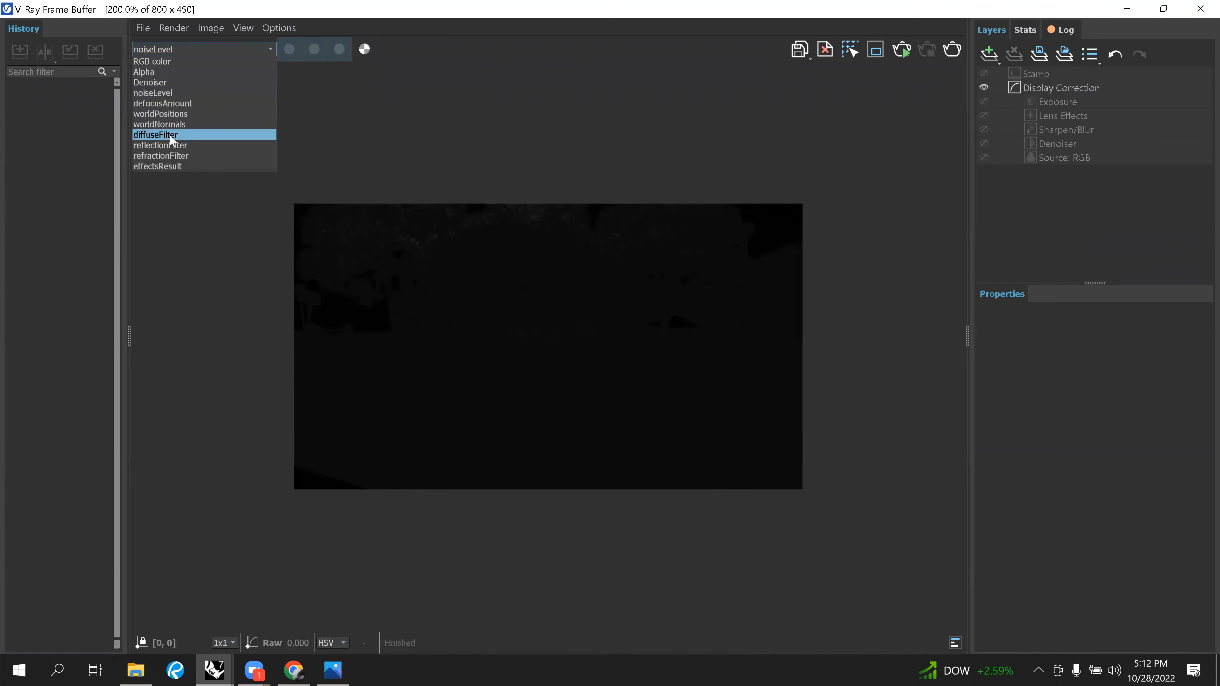
pyautogui.click(171, 135)
pyautogui.click(191, 49)
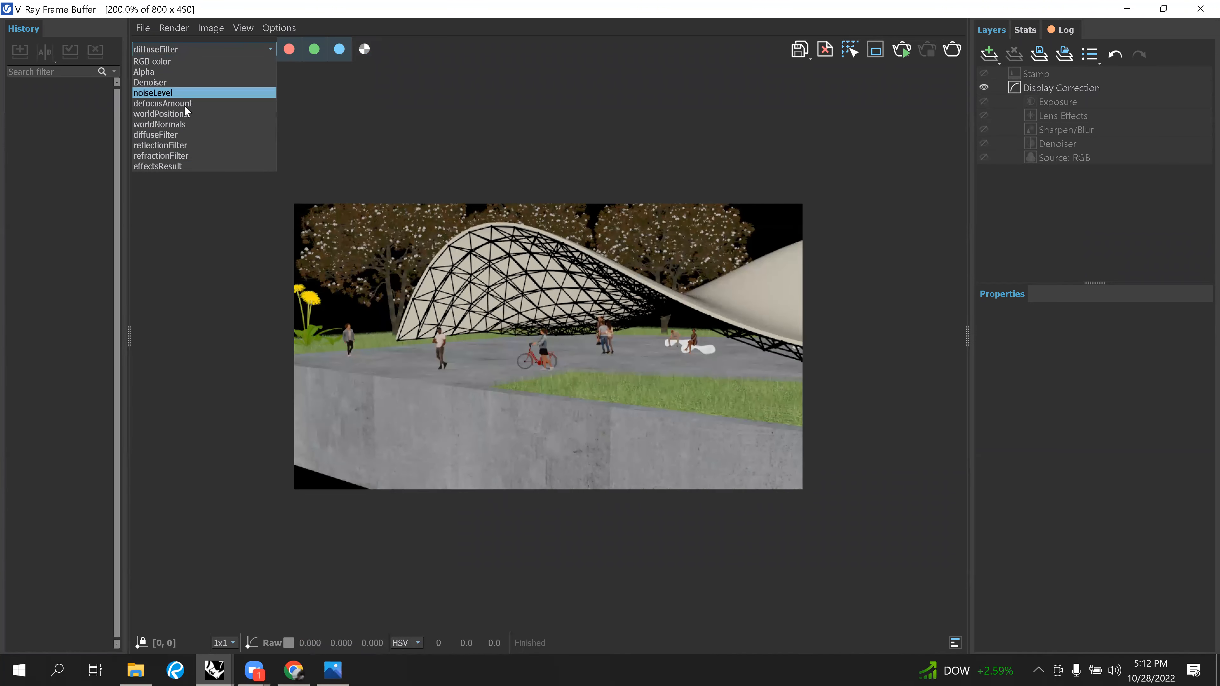
pyautogui.click(170, 147)
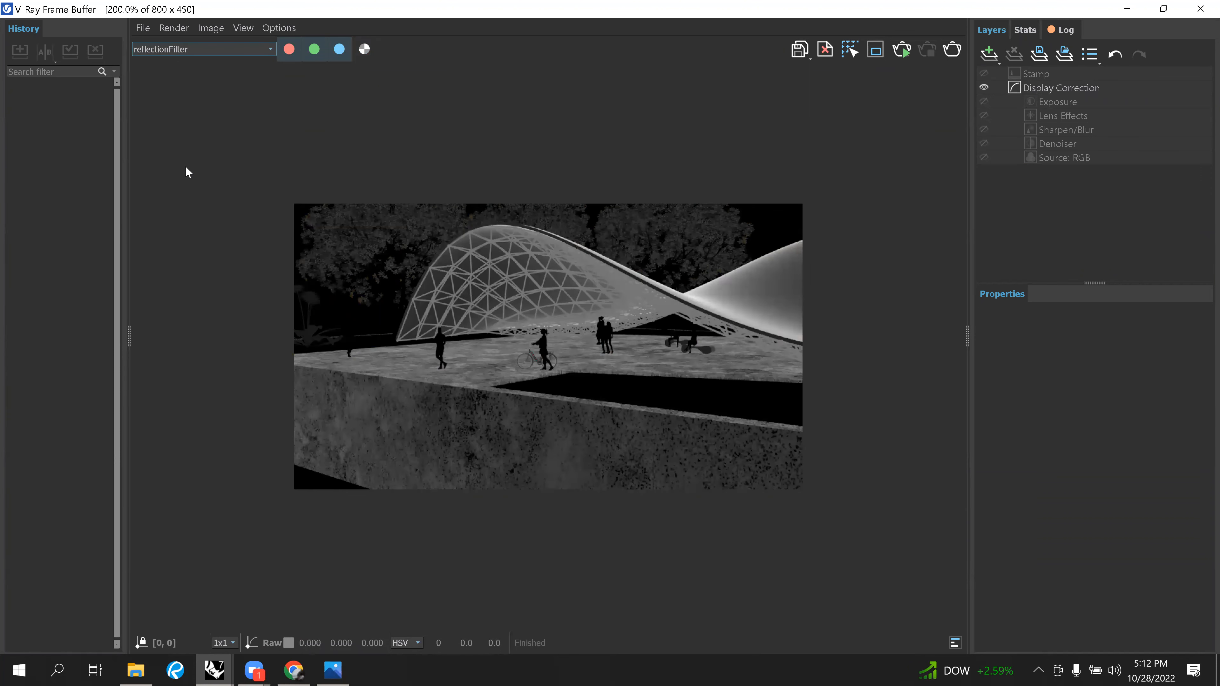
pyautogui.click(185, 56)
pyautogui.click(171, 160)
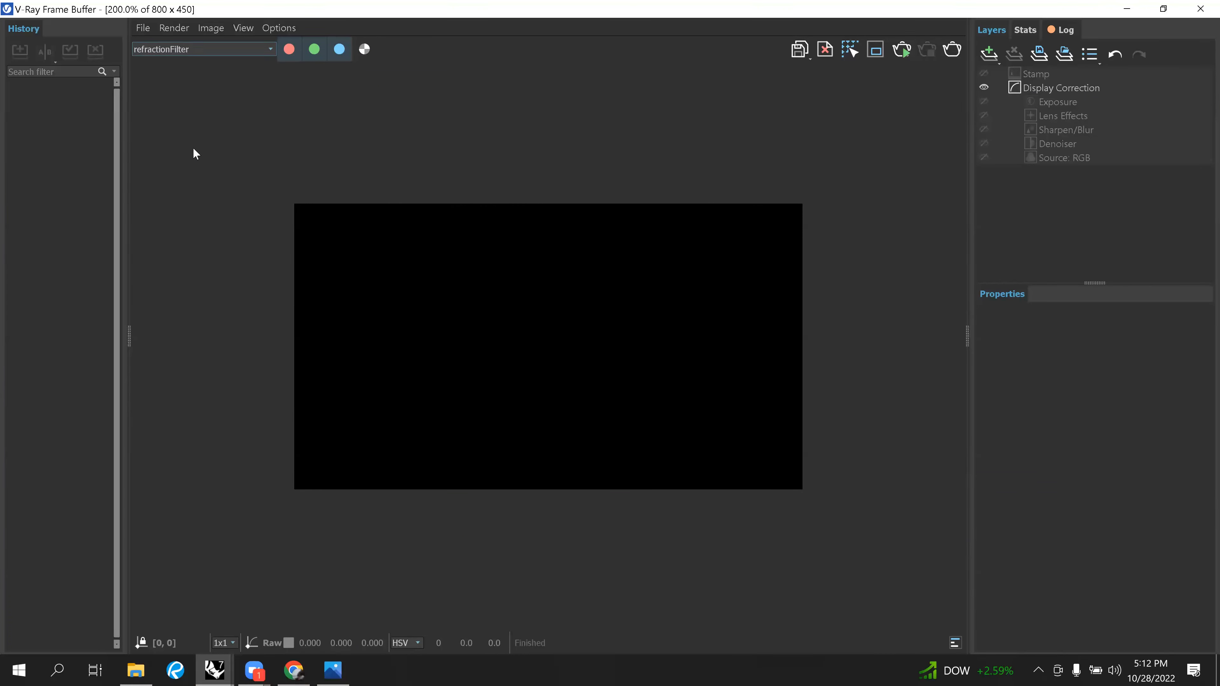
pyautogui.click(211, 29)
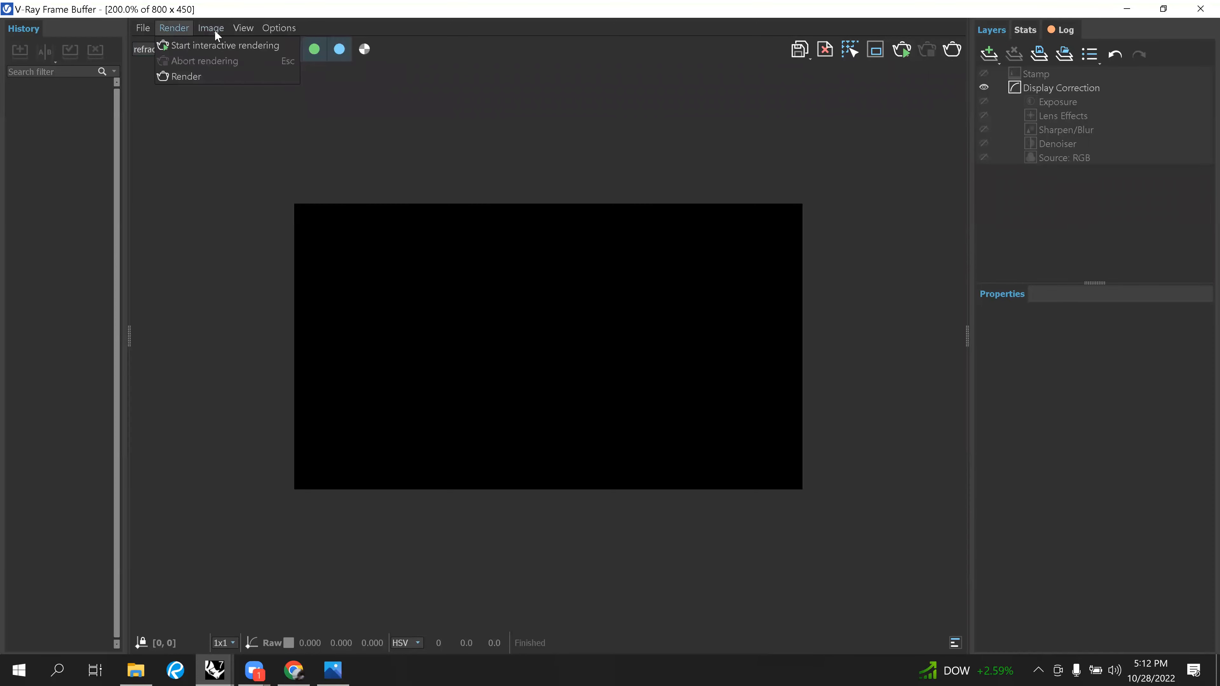
pyautogui.moveTo(256, 30)
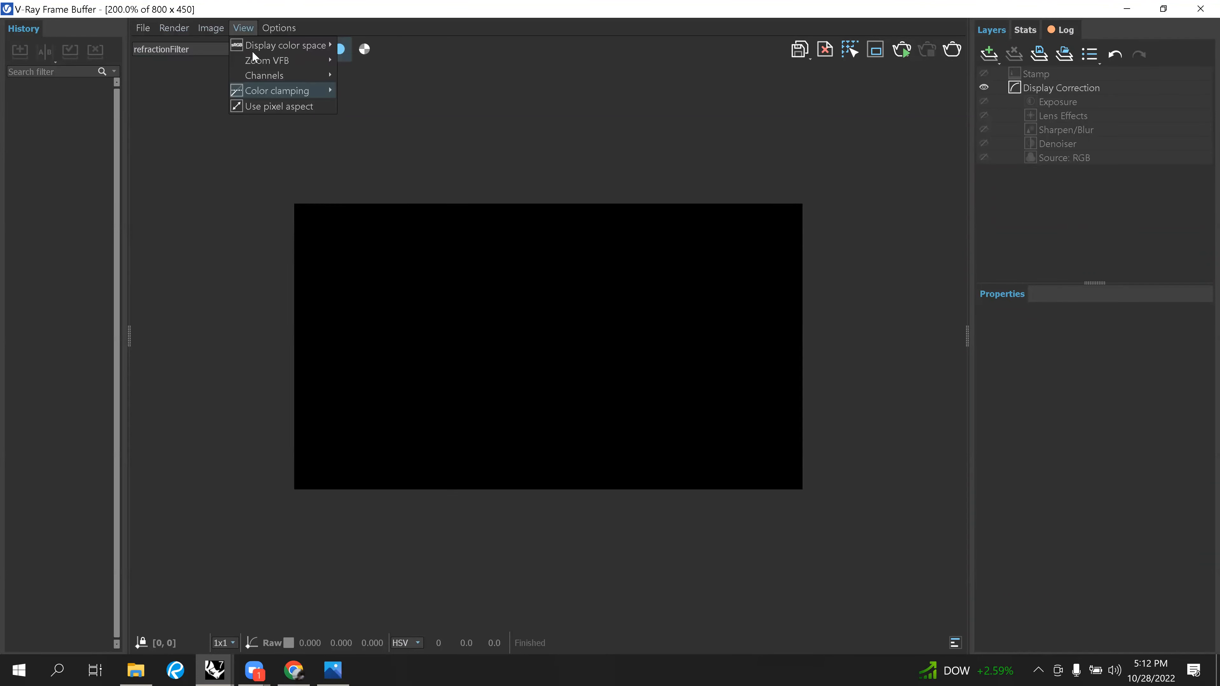
pyautogui.moveTo(292, 72)
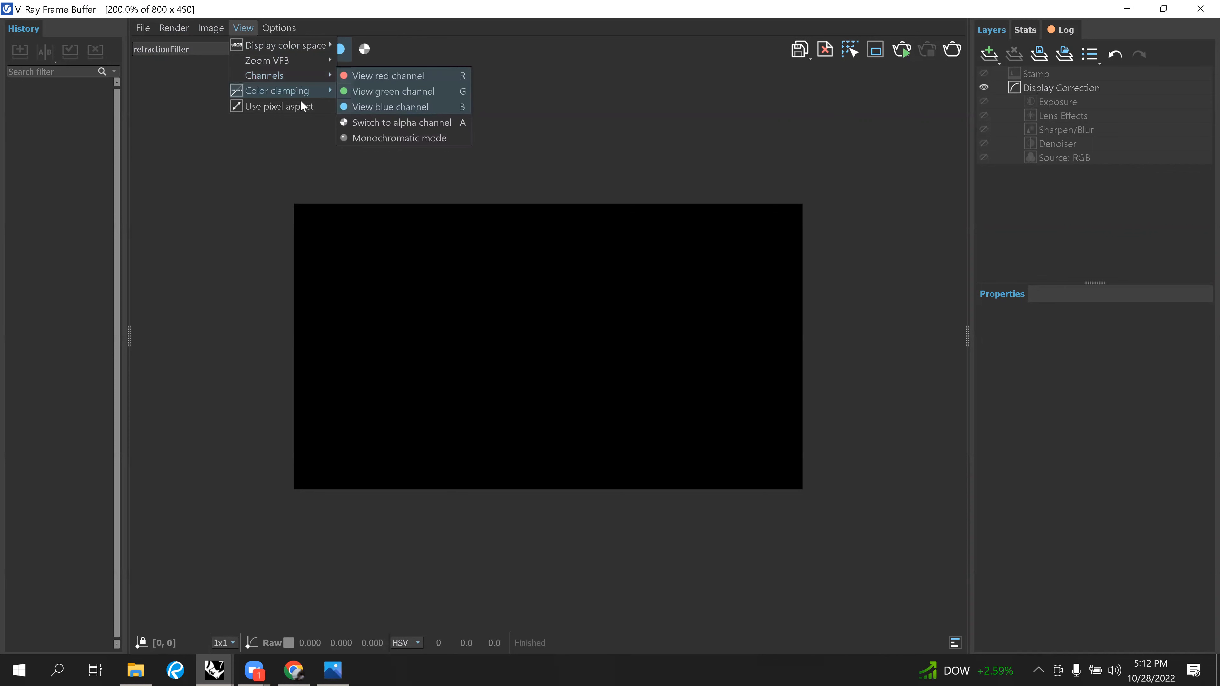
pyautogui.click(287, 48)
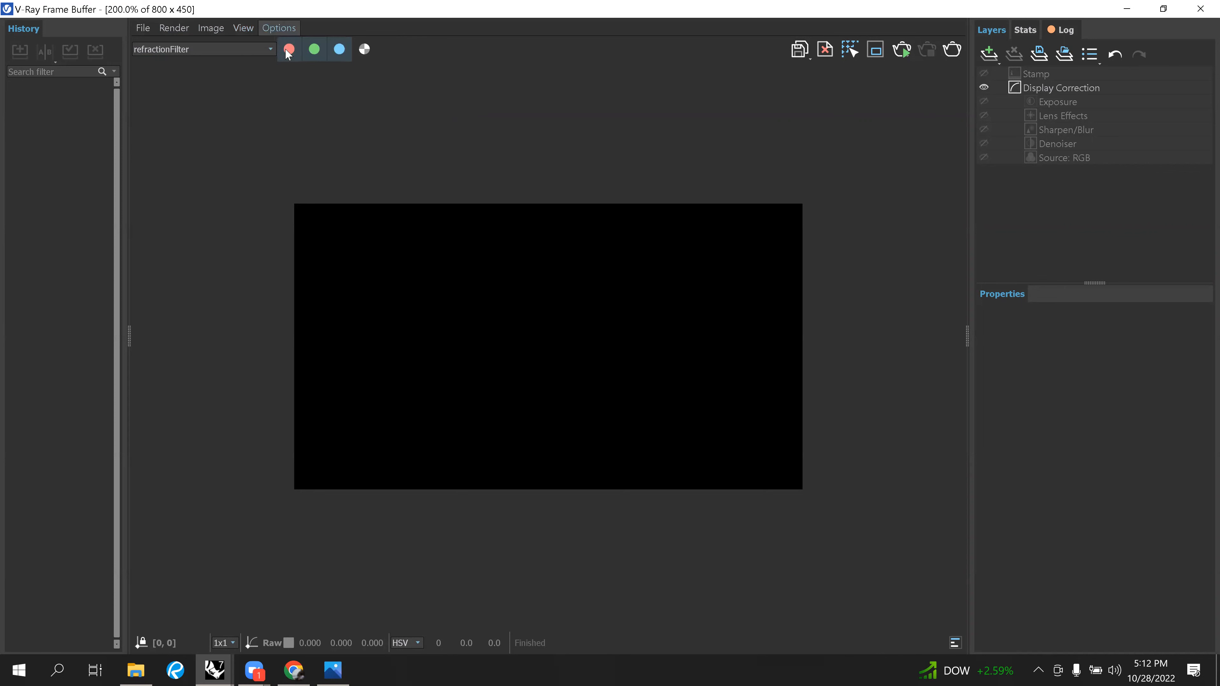
pyautogui.click(827, 109)
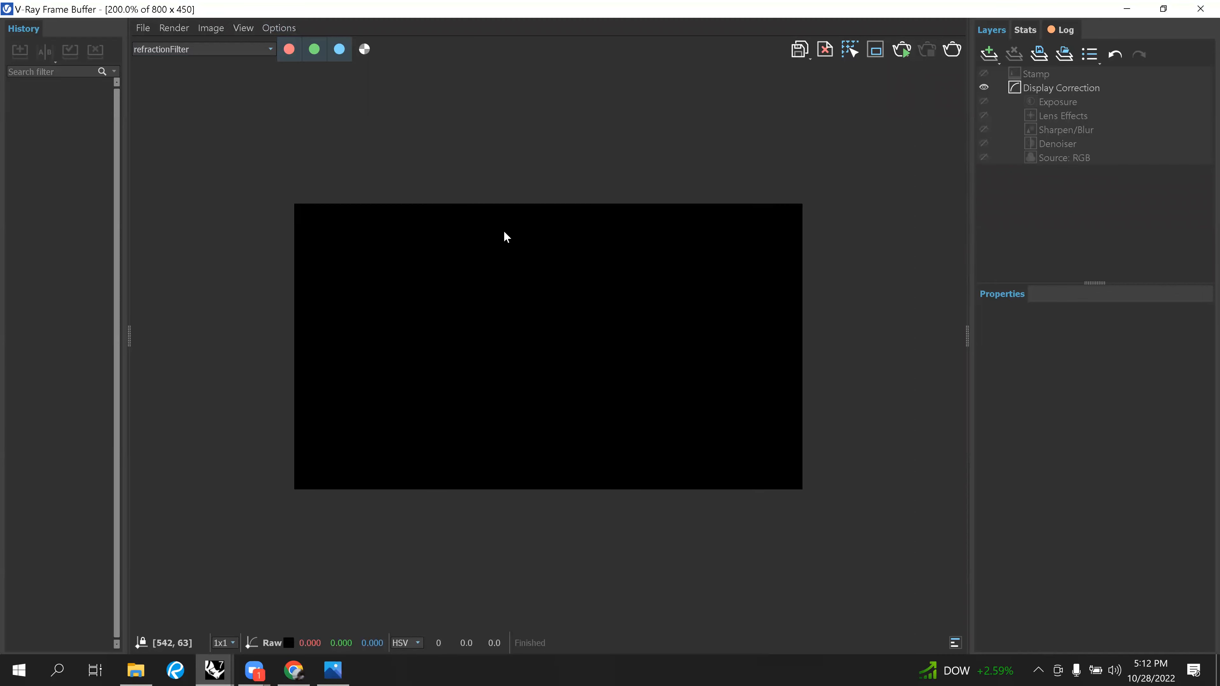
# Switch the displayed channel from refractionFilter back to RGB color.
pyautogui.click(171, 48)
pyautogui.click(156, 48)
pyautogui.click(156, 48)
pyautogui.click(155, 61)
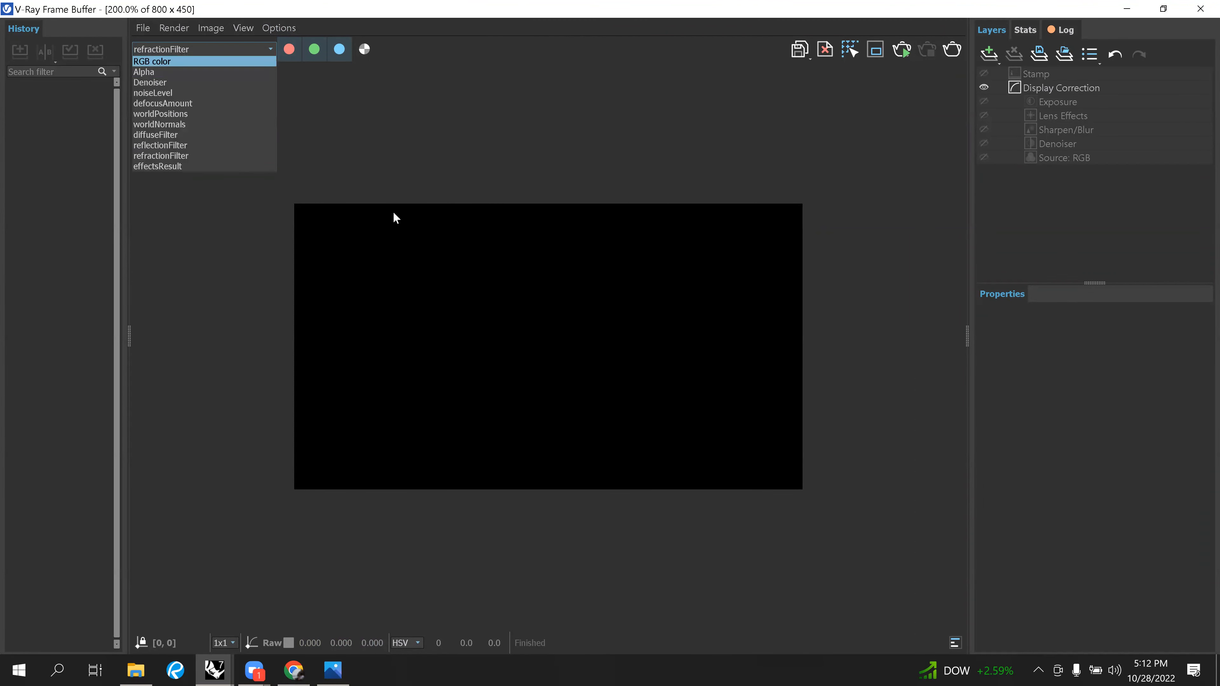